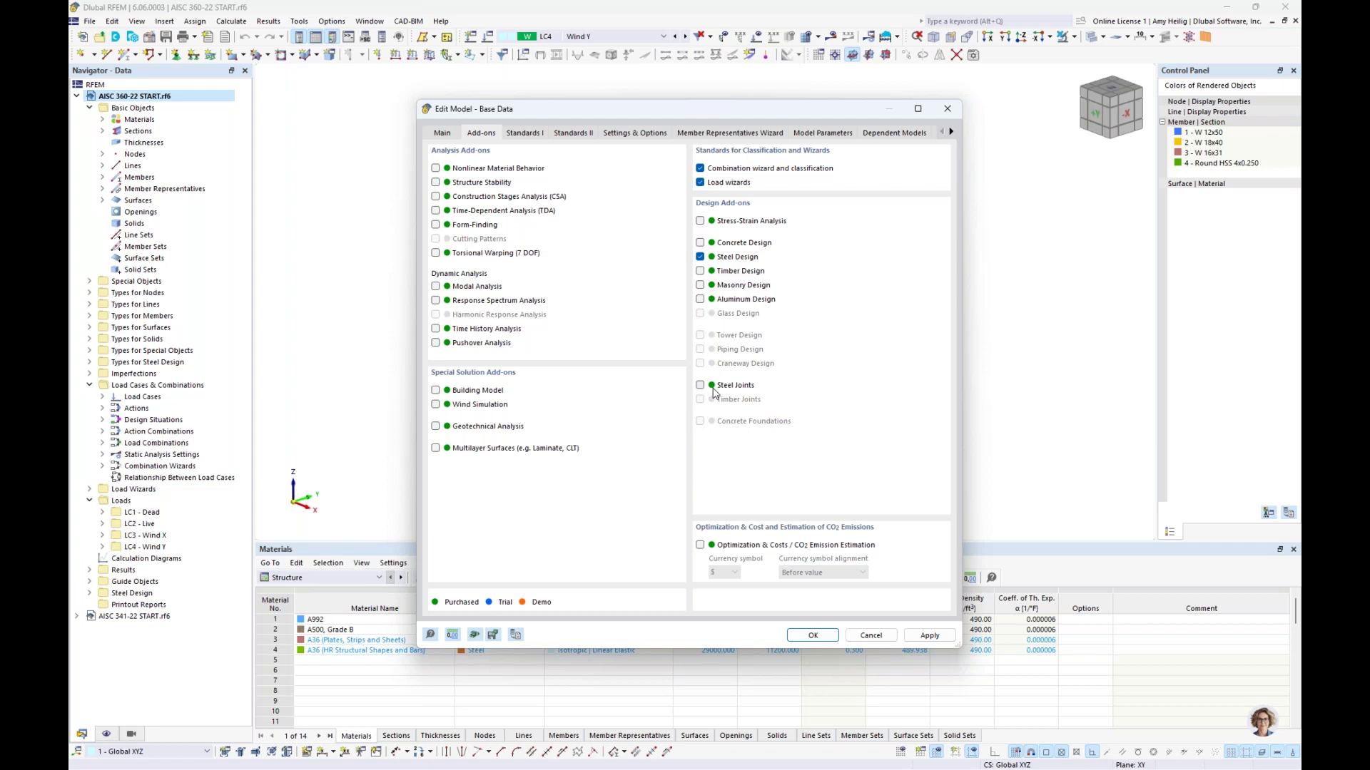
Review the ASCE 7 load standard group and the AISC 360 steel design editions in the model's base data, leaving without changes
left_click(532, 137)
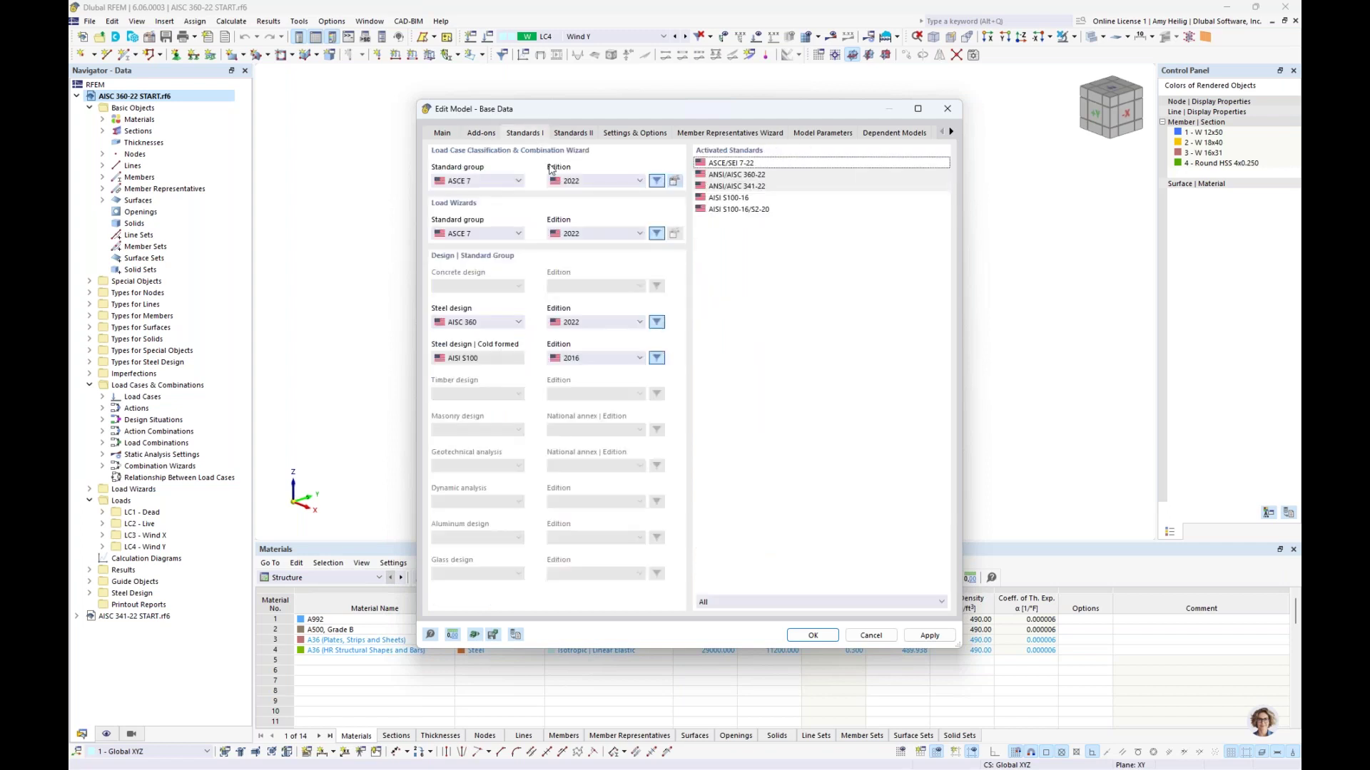
left_click(510, 183)
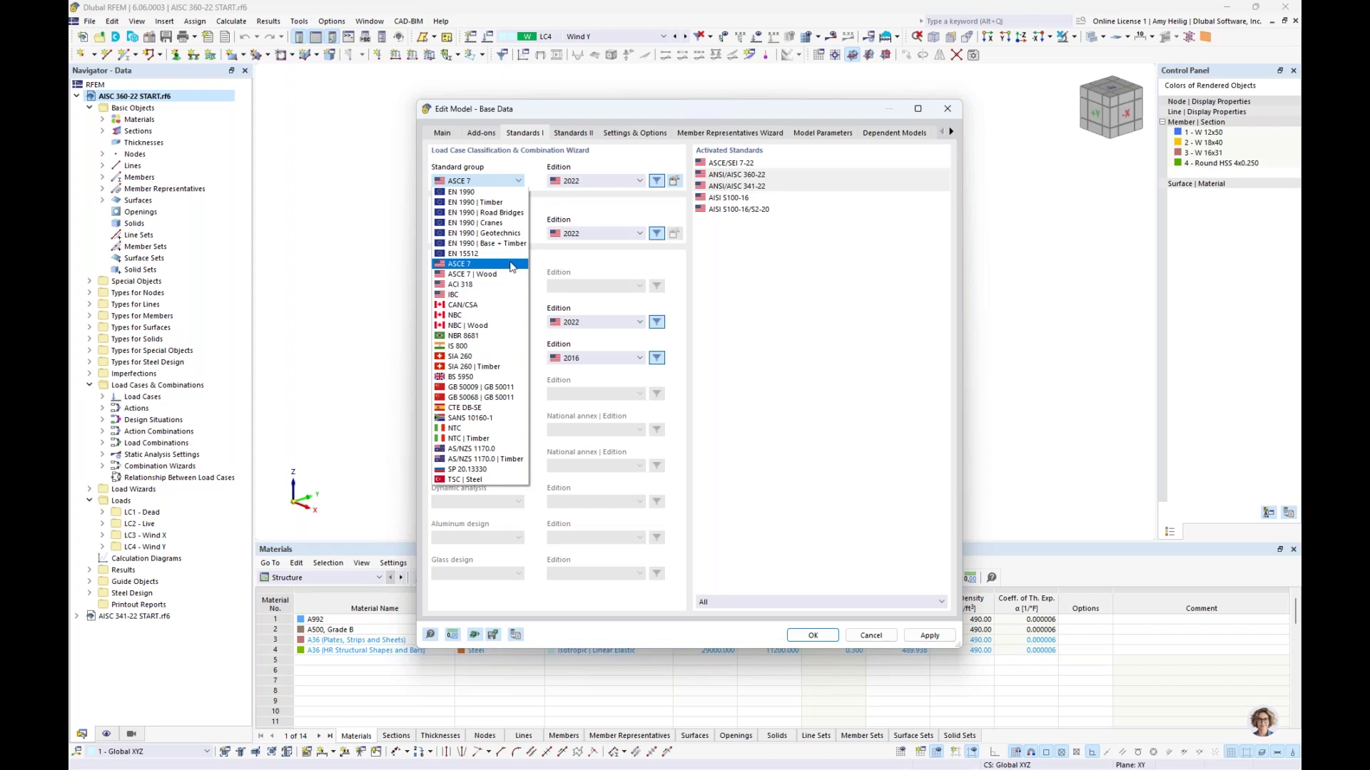
left_click(568, 266)
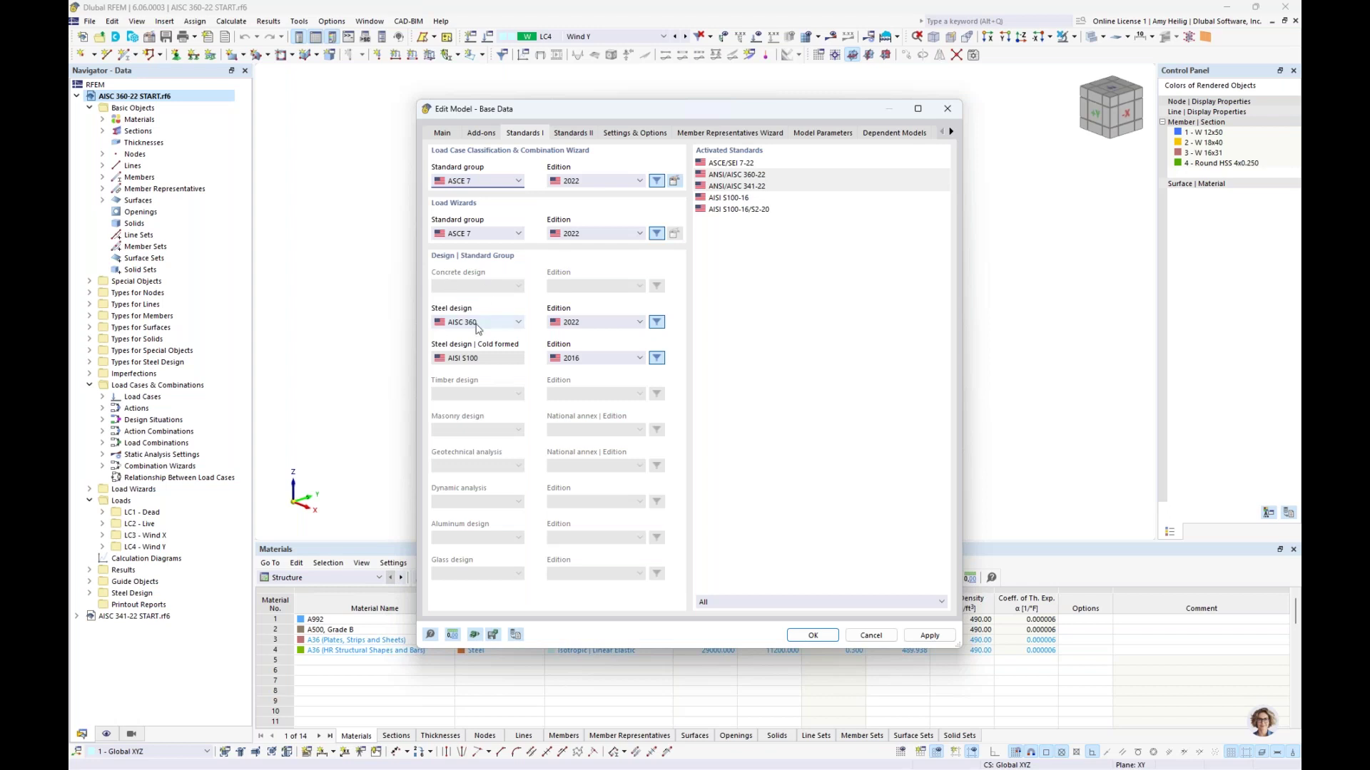
left_click(593, 323)
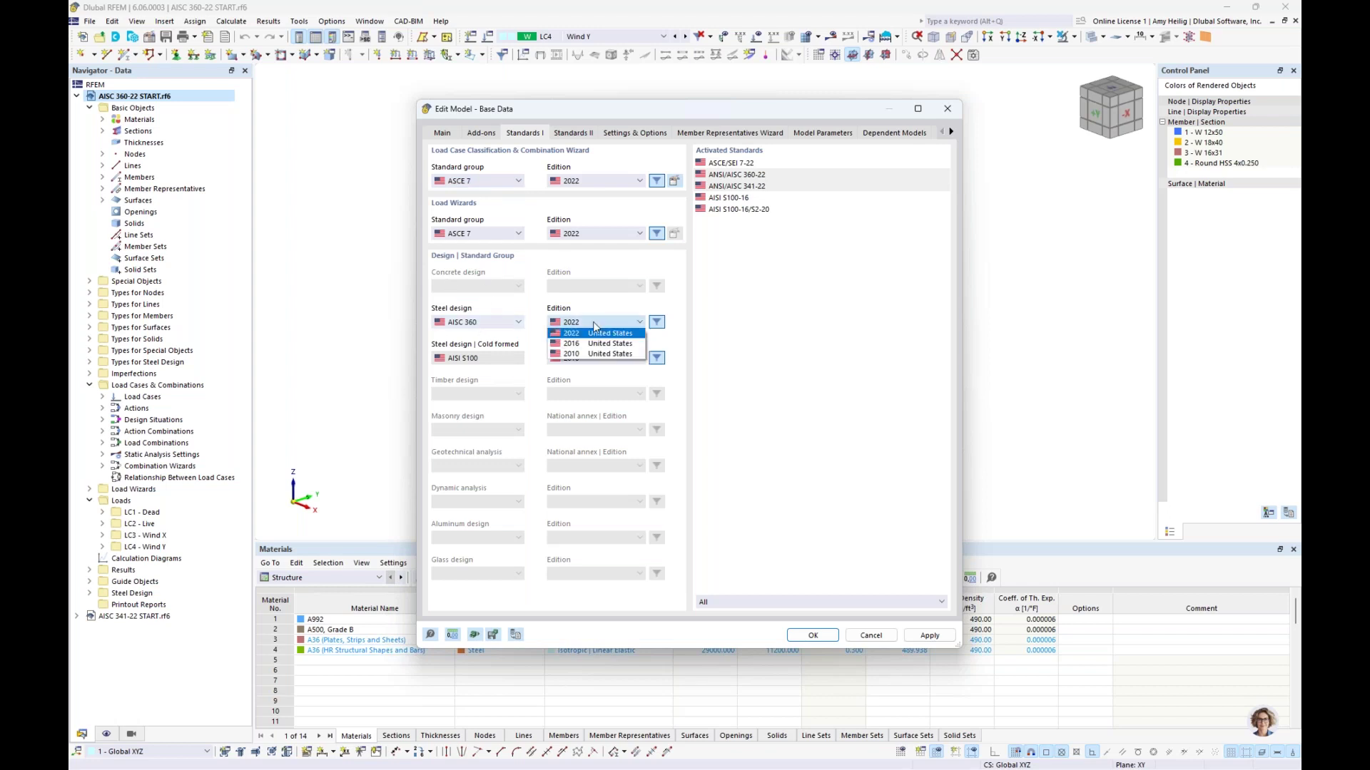
left_click(594, 324)
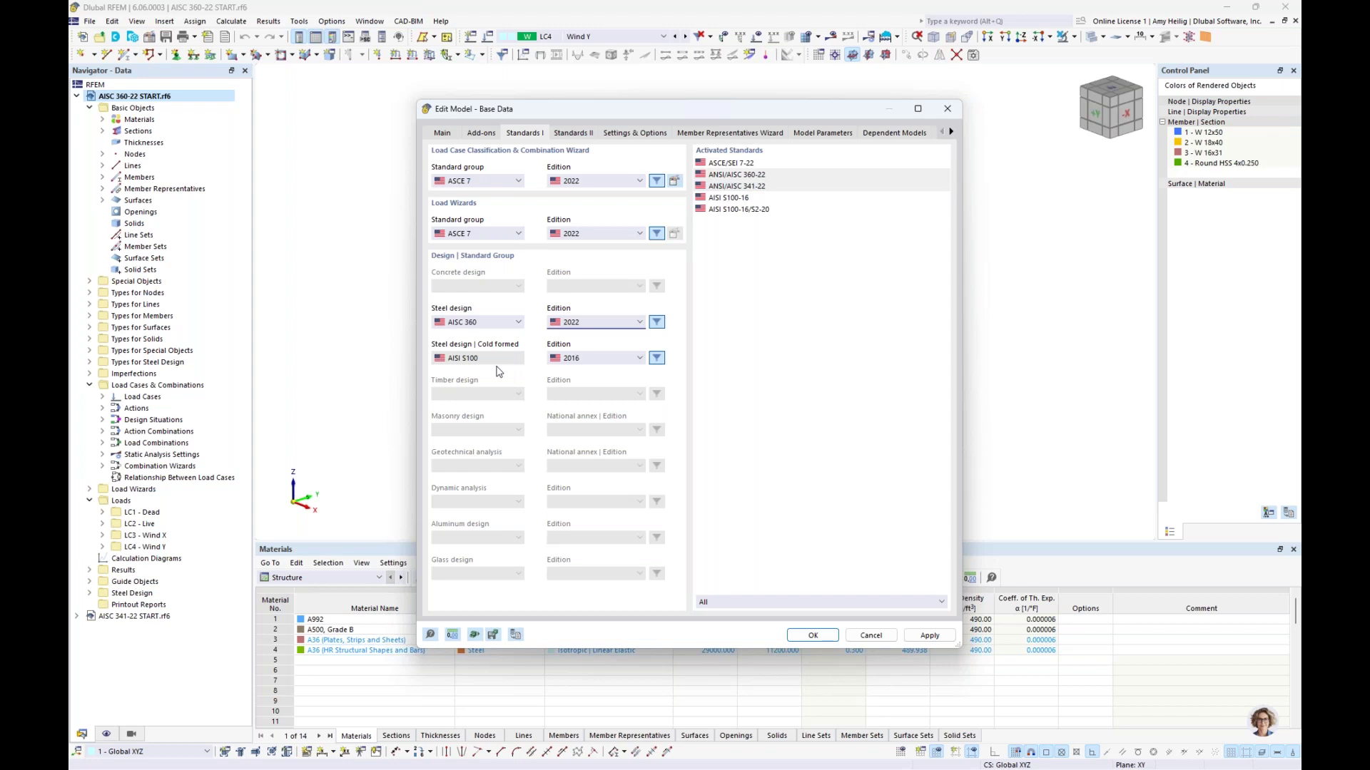
left_click(871, 634)
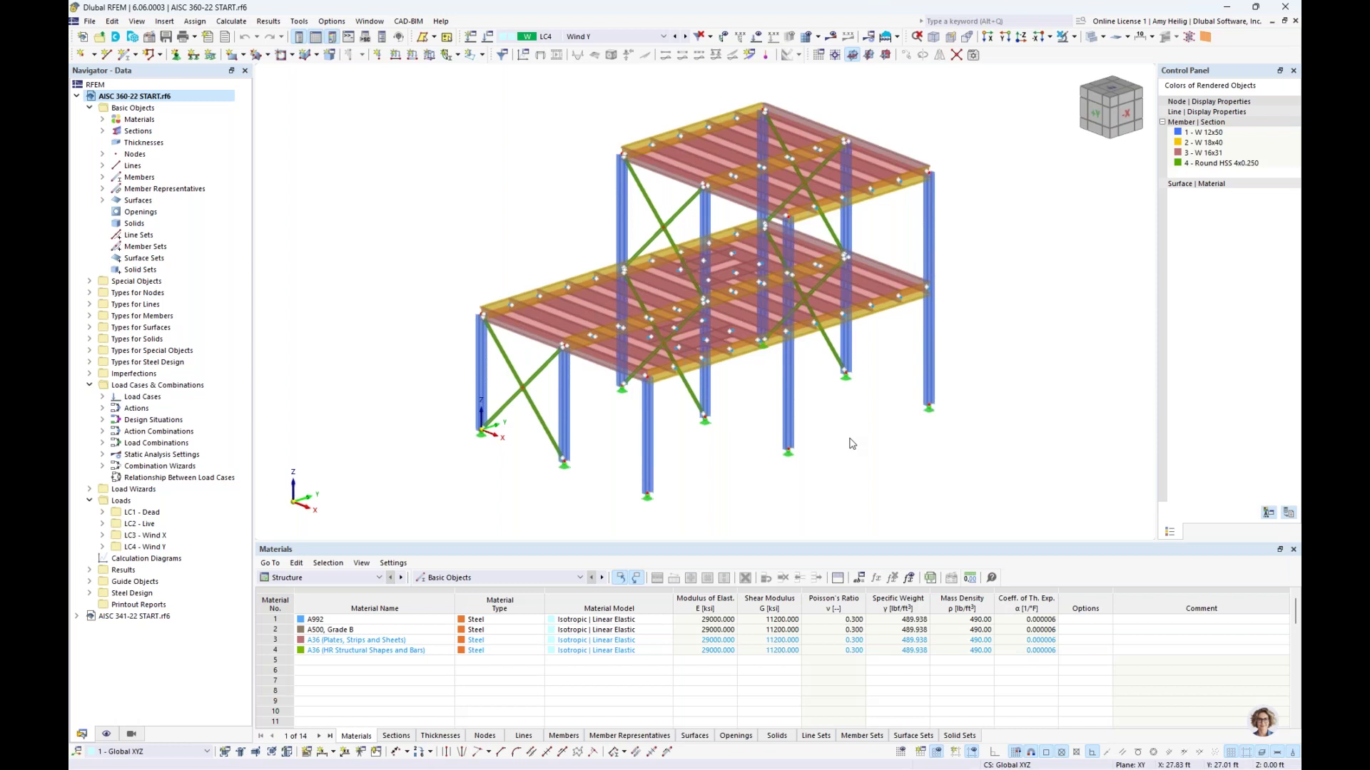
List the model's sections and highlight the members using W 12x50, W 18x40, W 16x31 and Round HSS 4x0.250 in turn
left_click(102, 132)
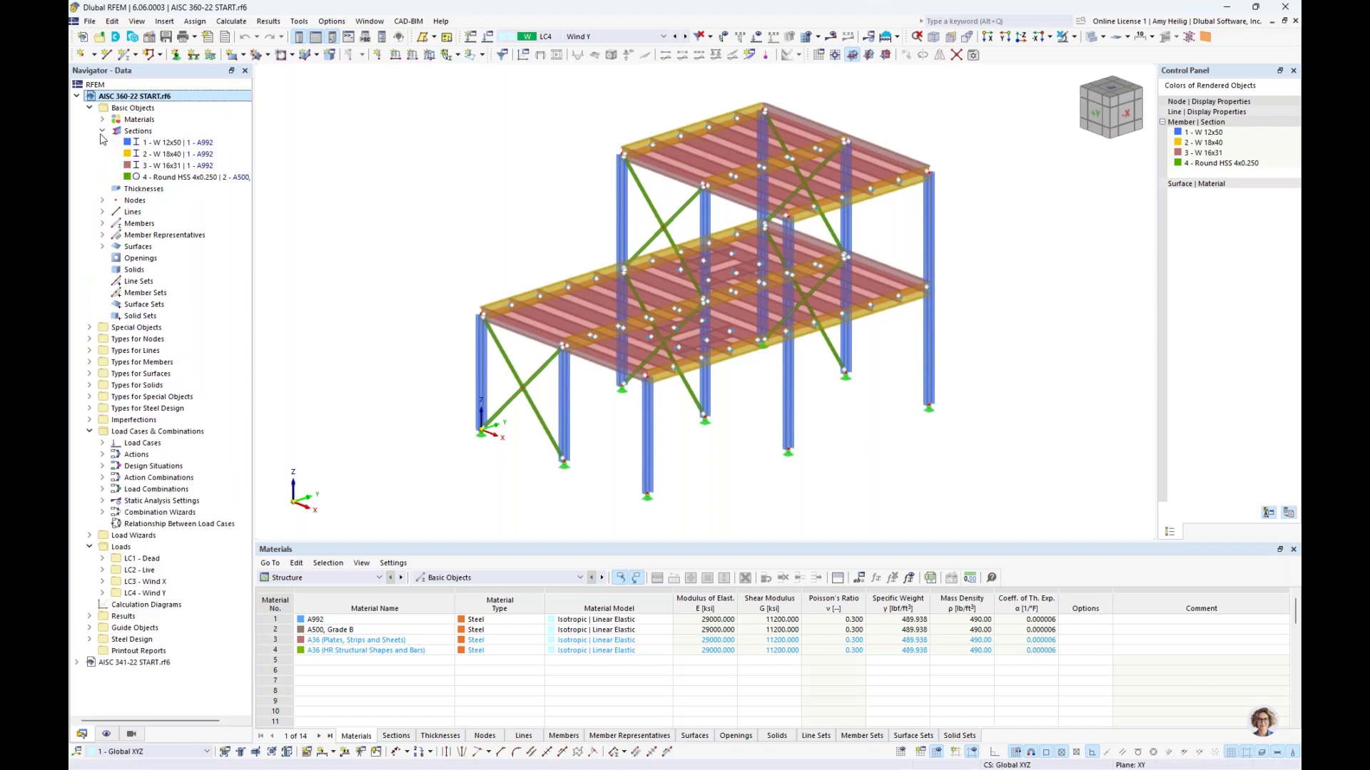
left_click(142, 145)
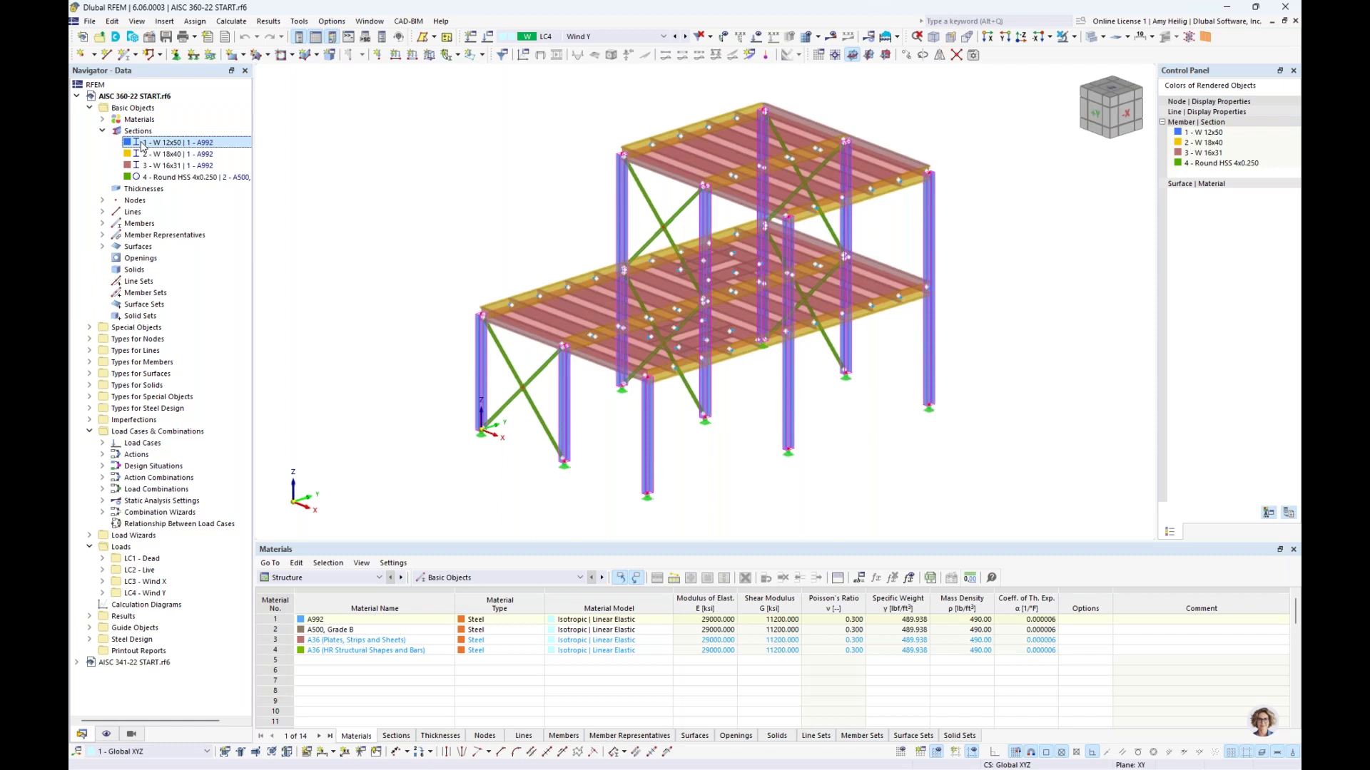
left_click(148, 157)
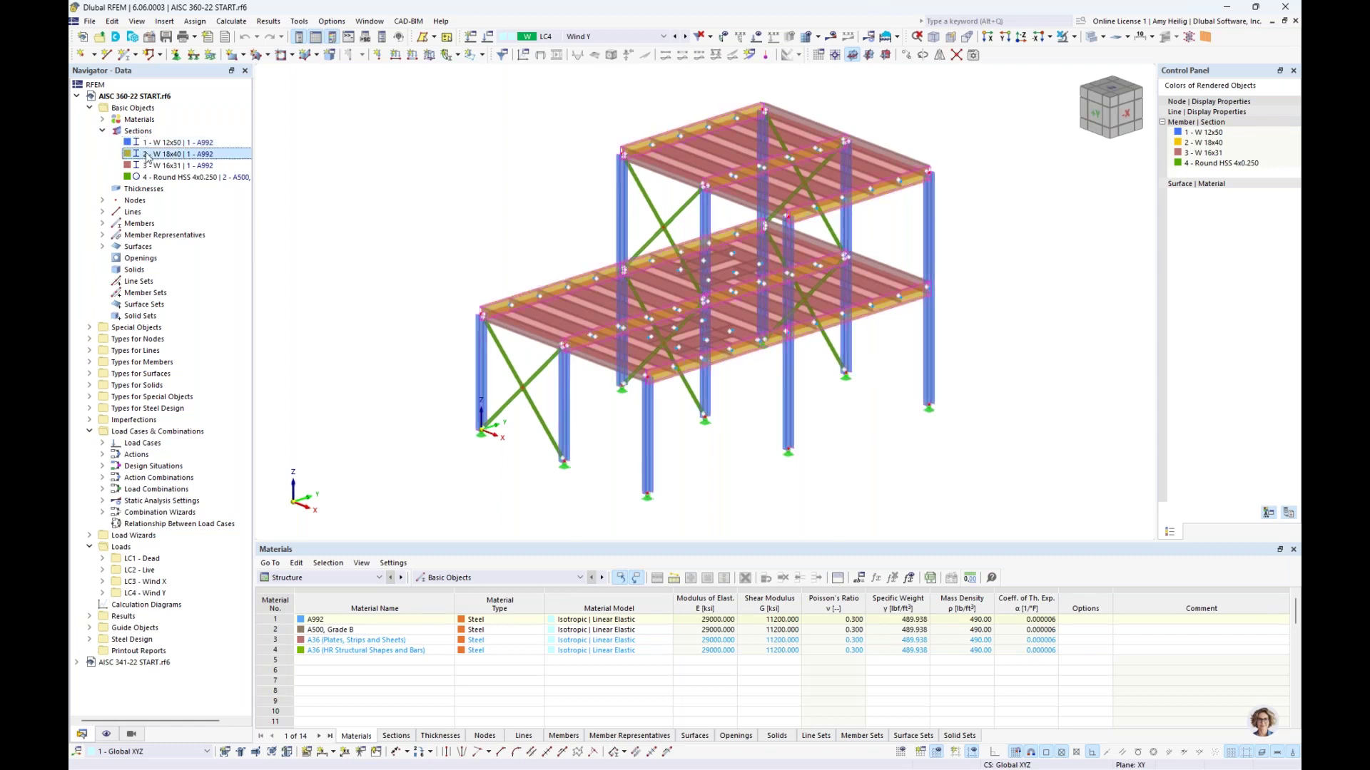
mouse_move(385, 242)
middle_mouse_down("ctrl")
mouse_move(407, 239)
mouse_move(381, 234)
middle_mouse_up("ctrl")
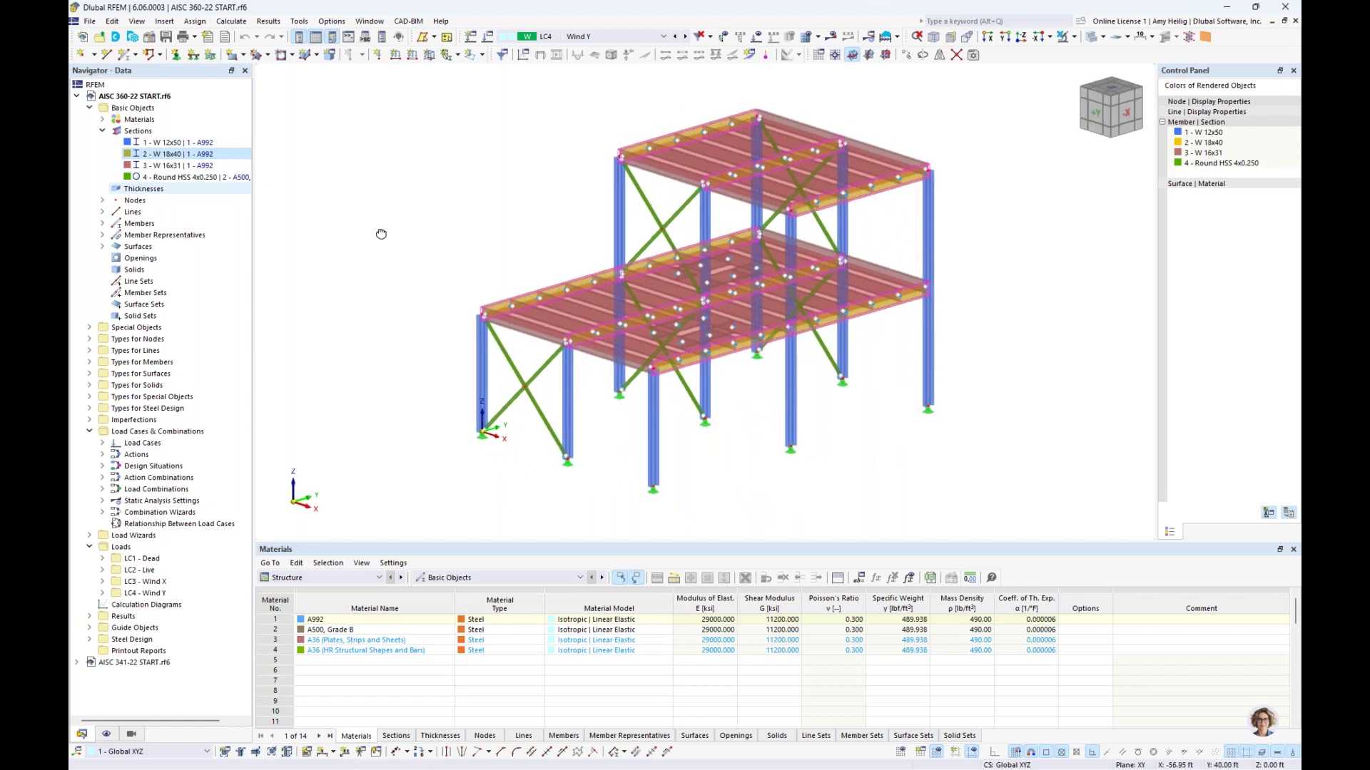
left_click(167, 165)
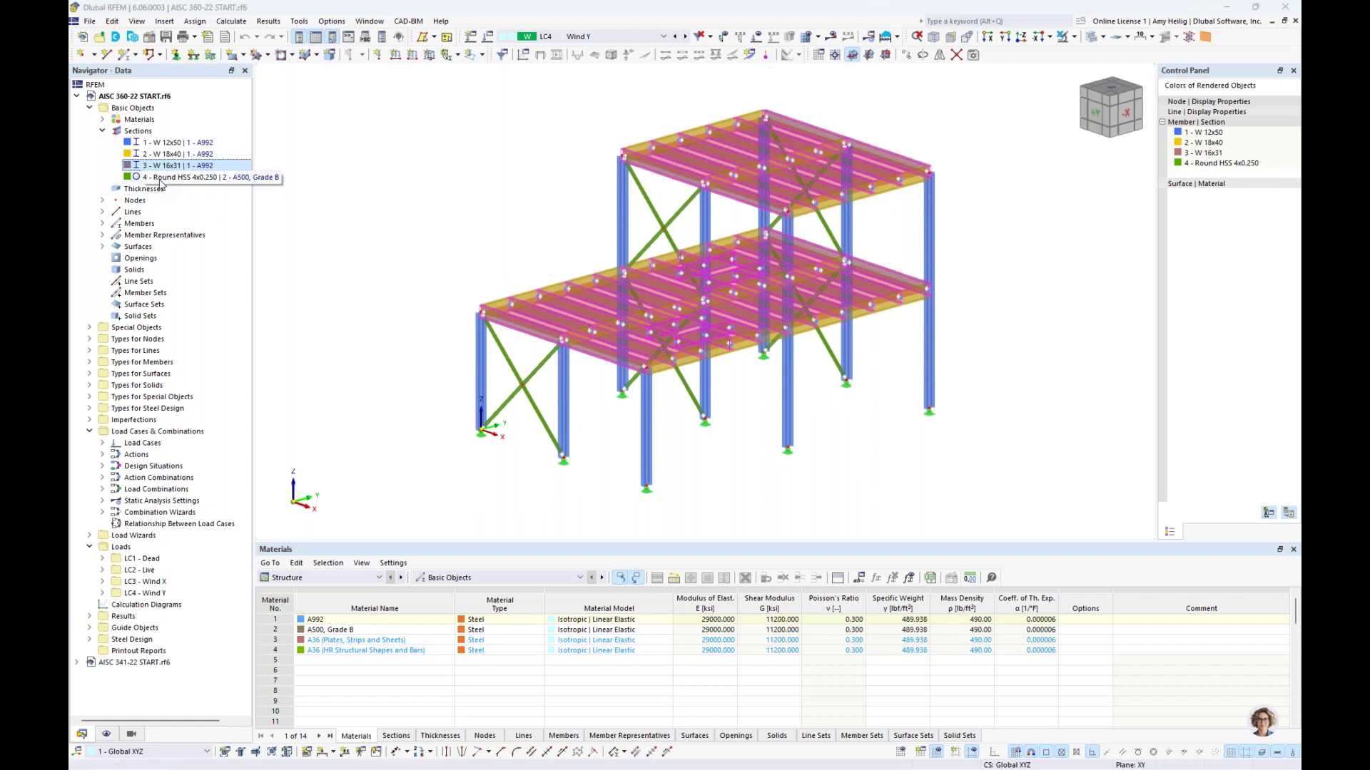
left_click(189, 177)
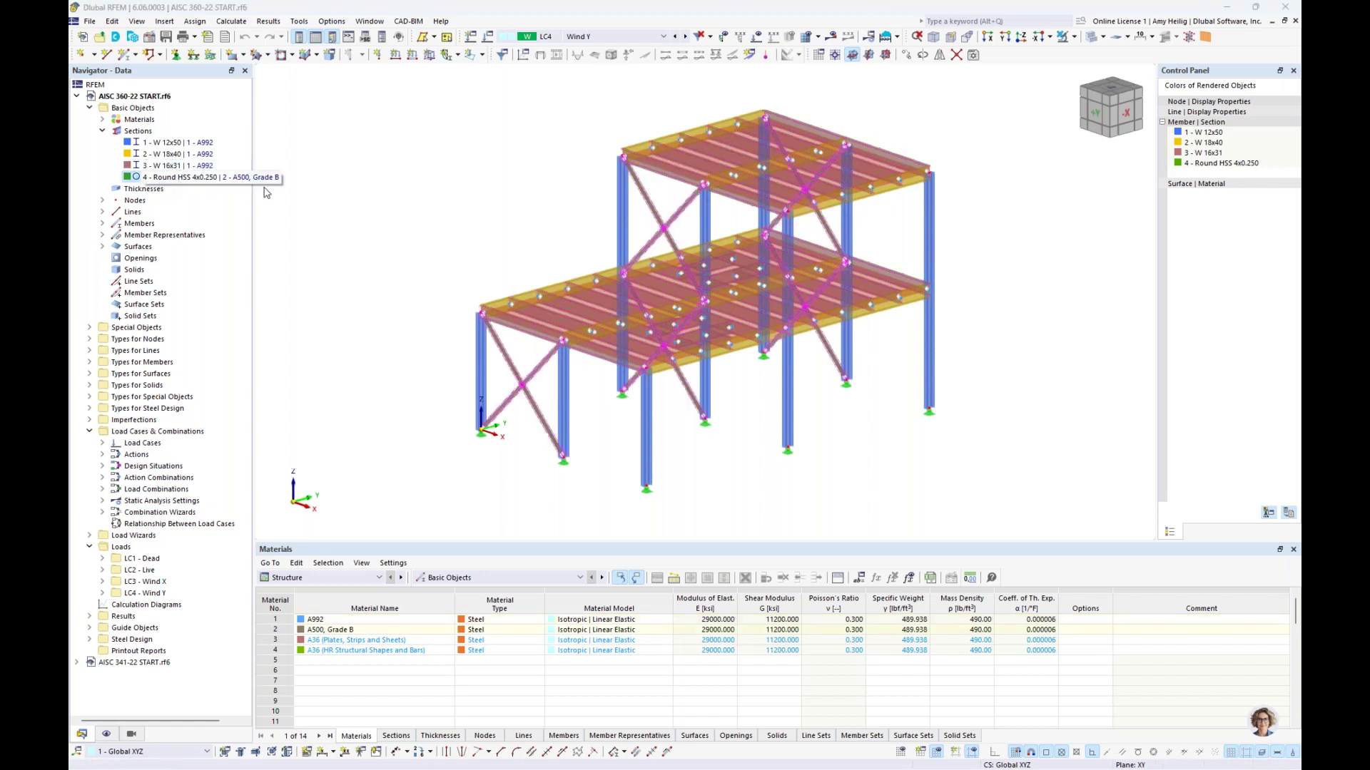
left_click(348, 200)
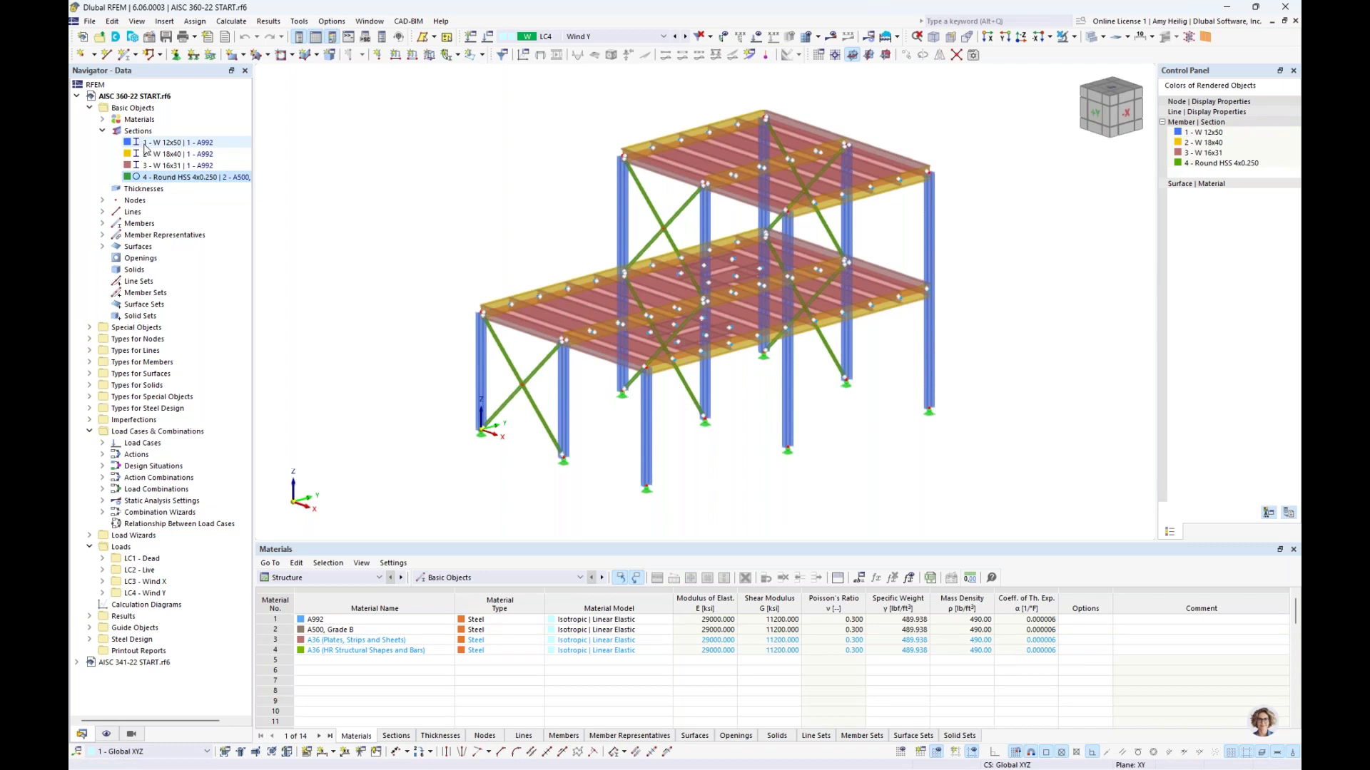
From the W 12x50 section, browse the library's standardized W-shapes for the United States region and AISC 16 standard
double_click(143, 146)
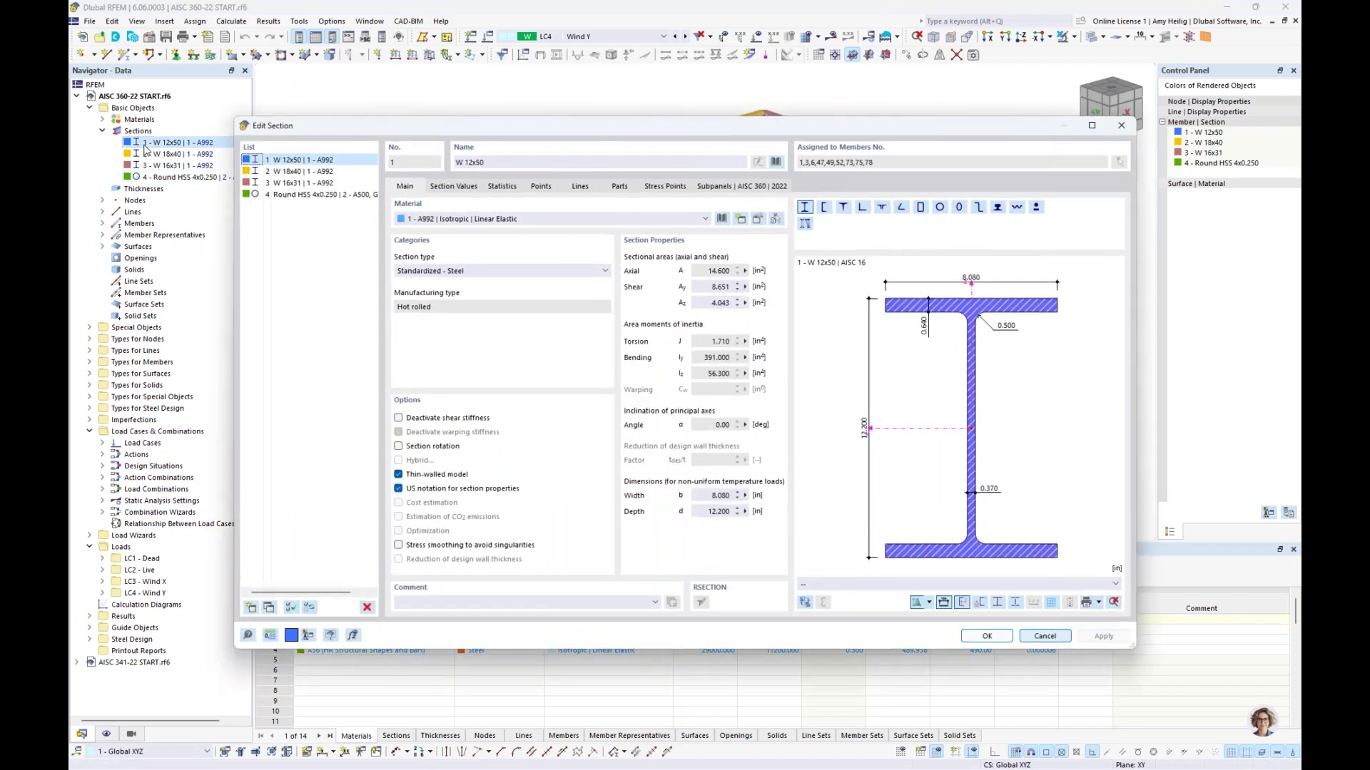
left_click(777, 162)
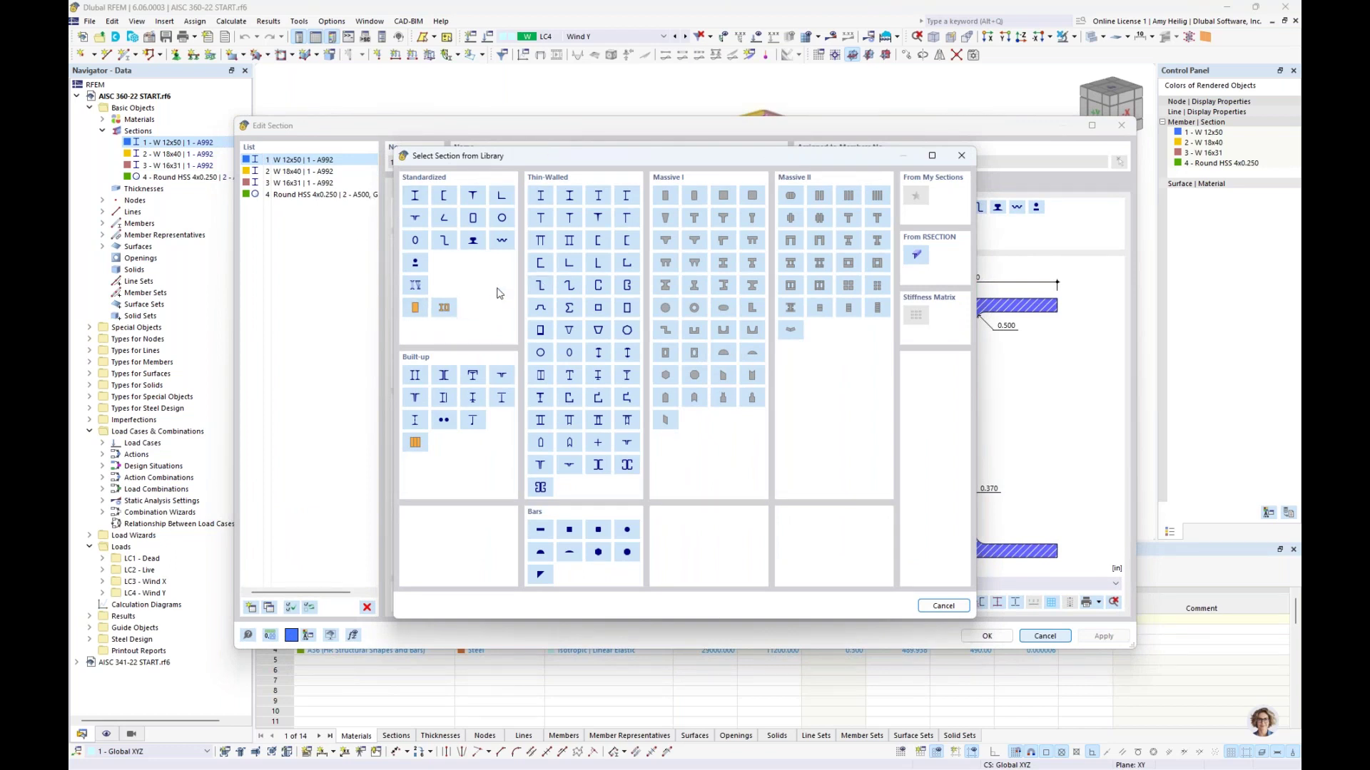
left_click(420, 204)
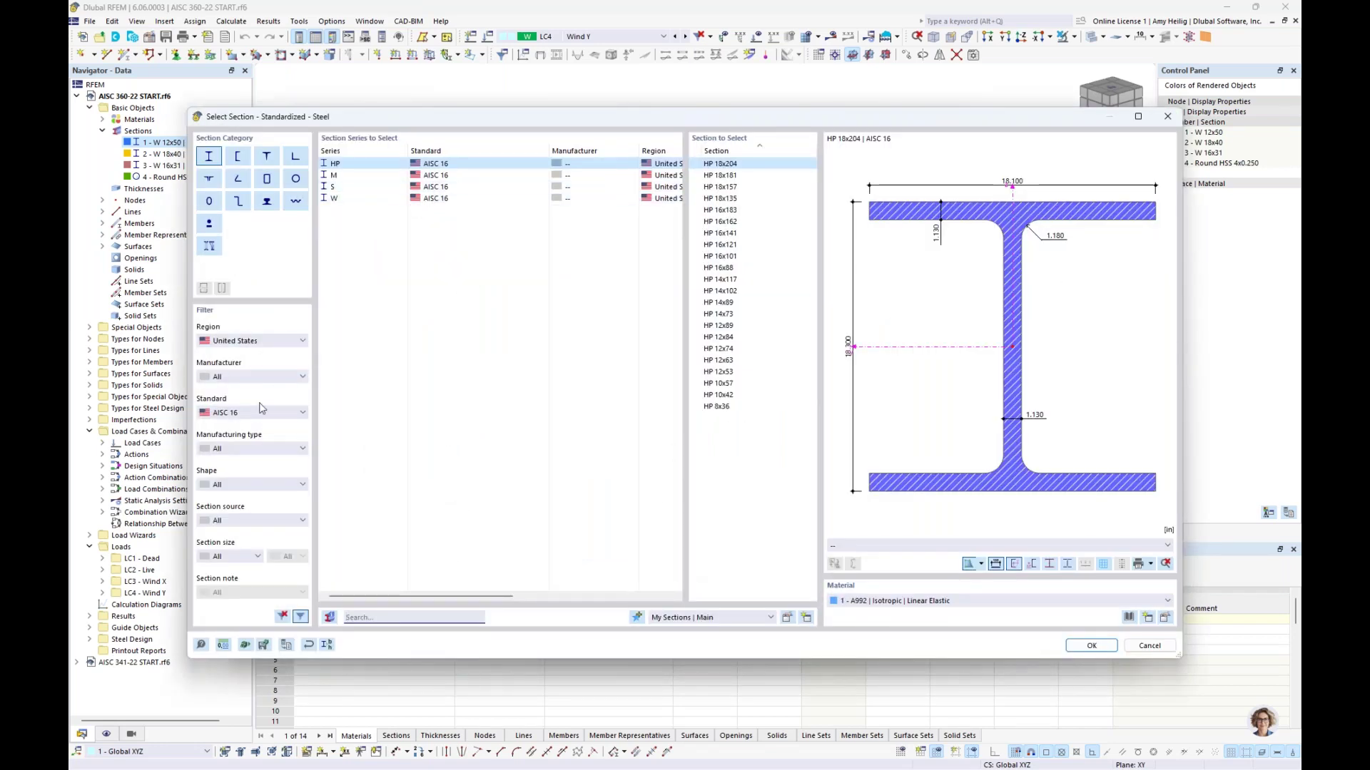
left_click(255, 342)
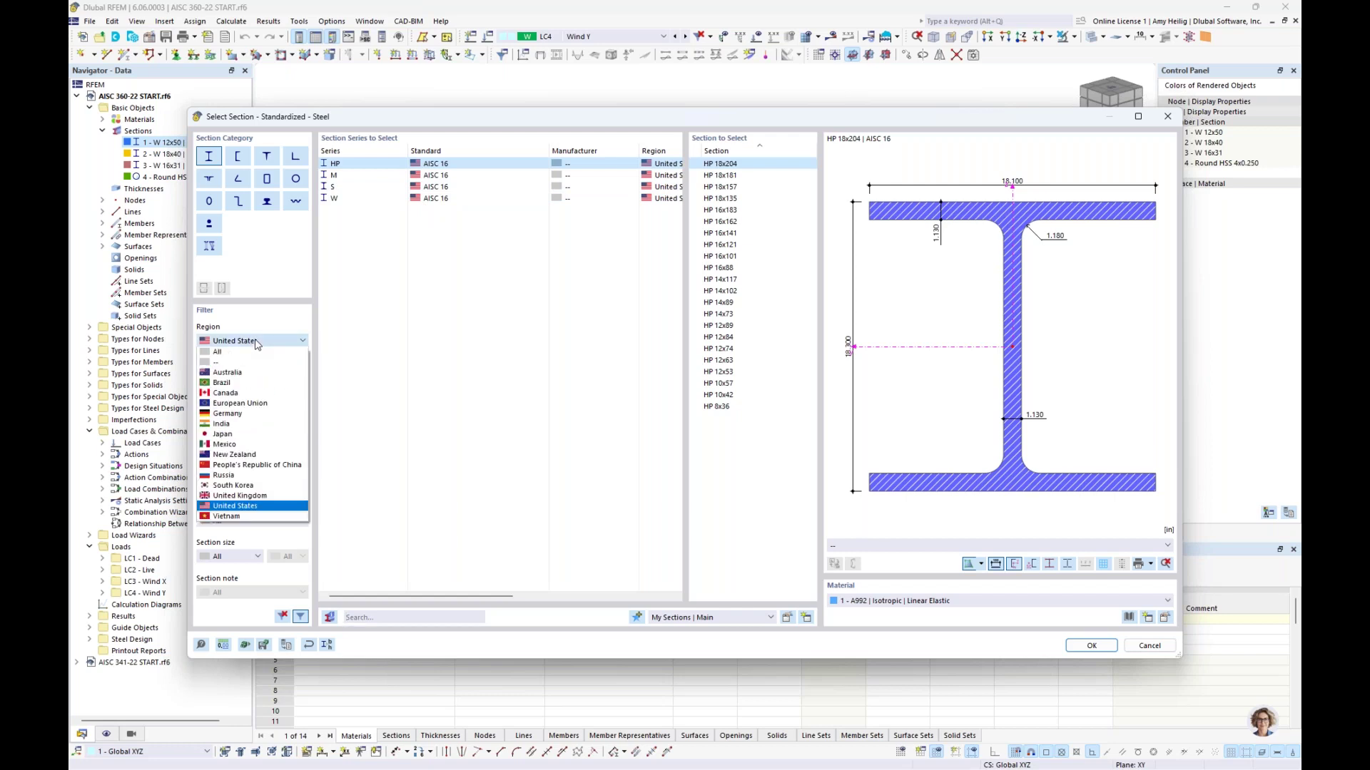
left_click(257, 343)
left_click(257, 413)
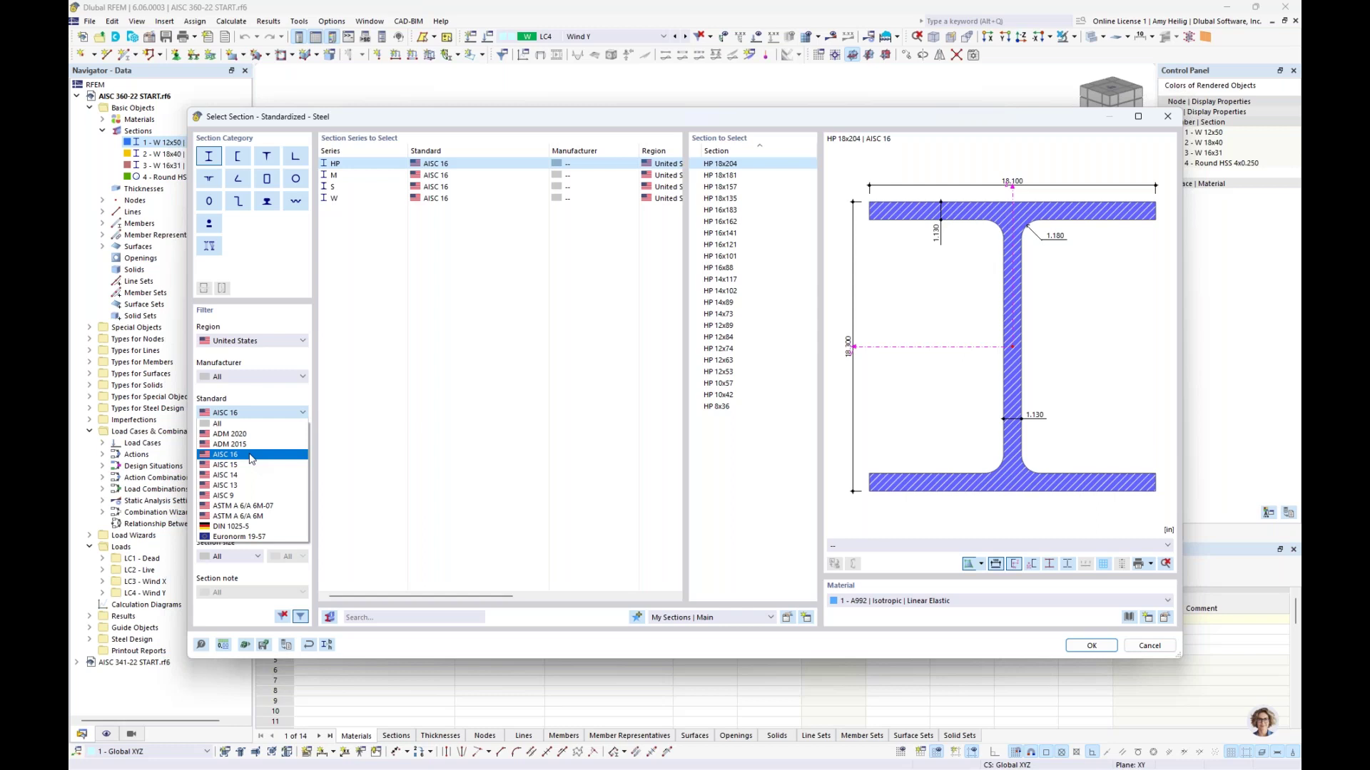
left_click(251, 455)
left_click(373, 198)
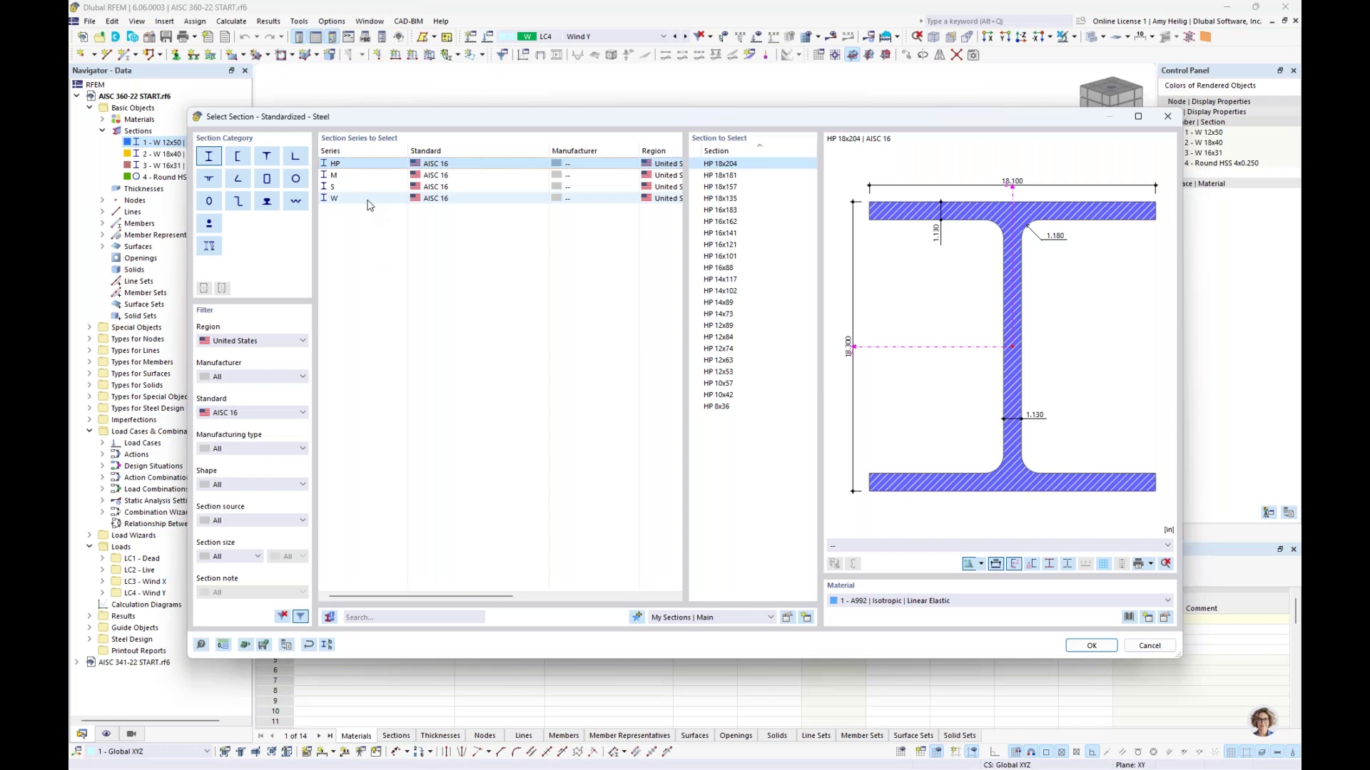
left_click_drag(812, 182, 807, 520)
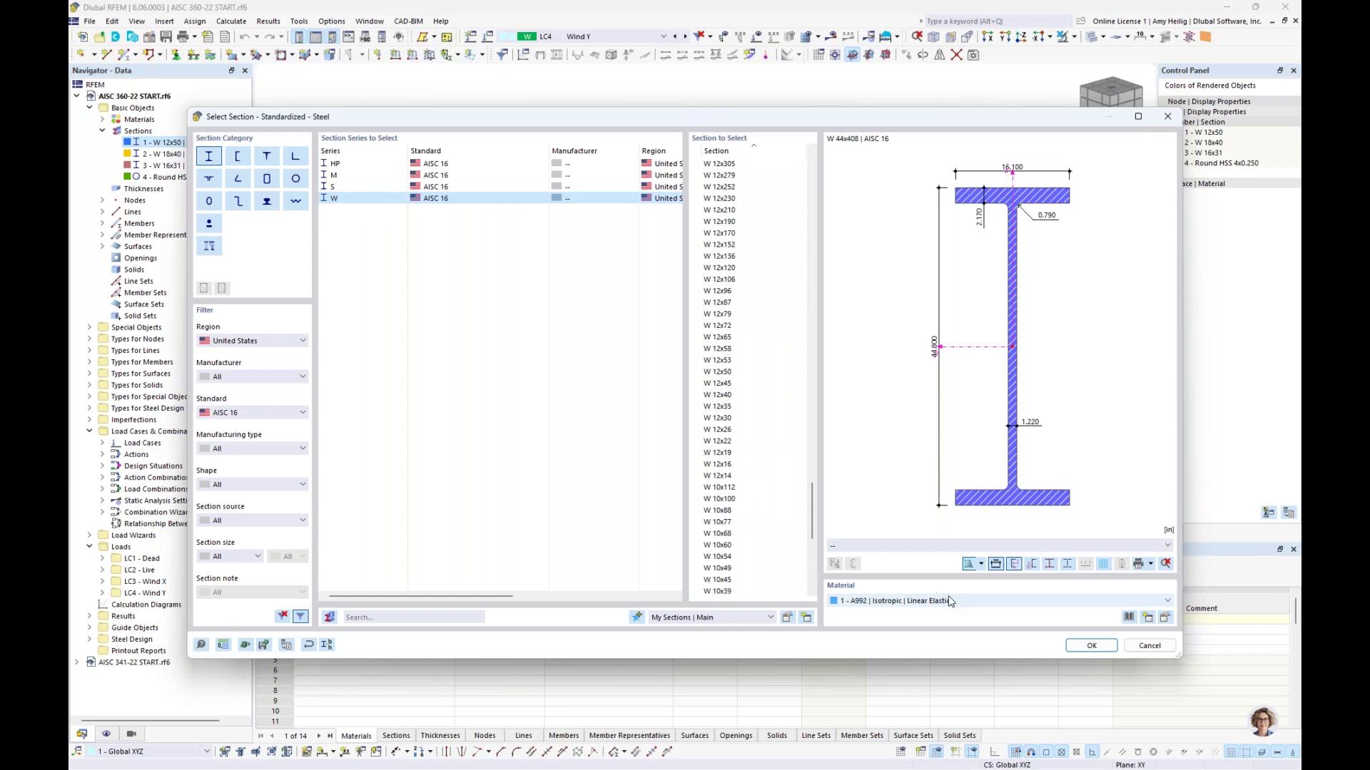
Browse the AISC 360-22 steel material series in the material library, then close the material and section dialogs without changes
left_click(1129, 617)
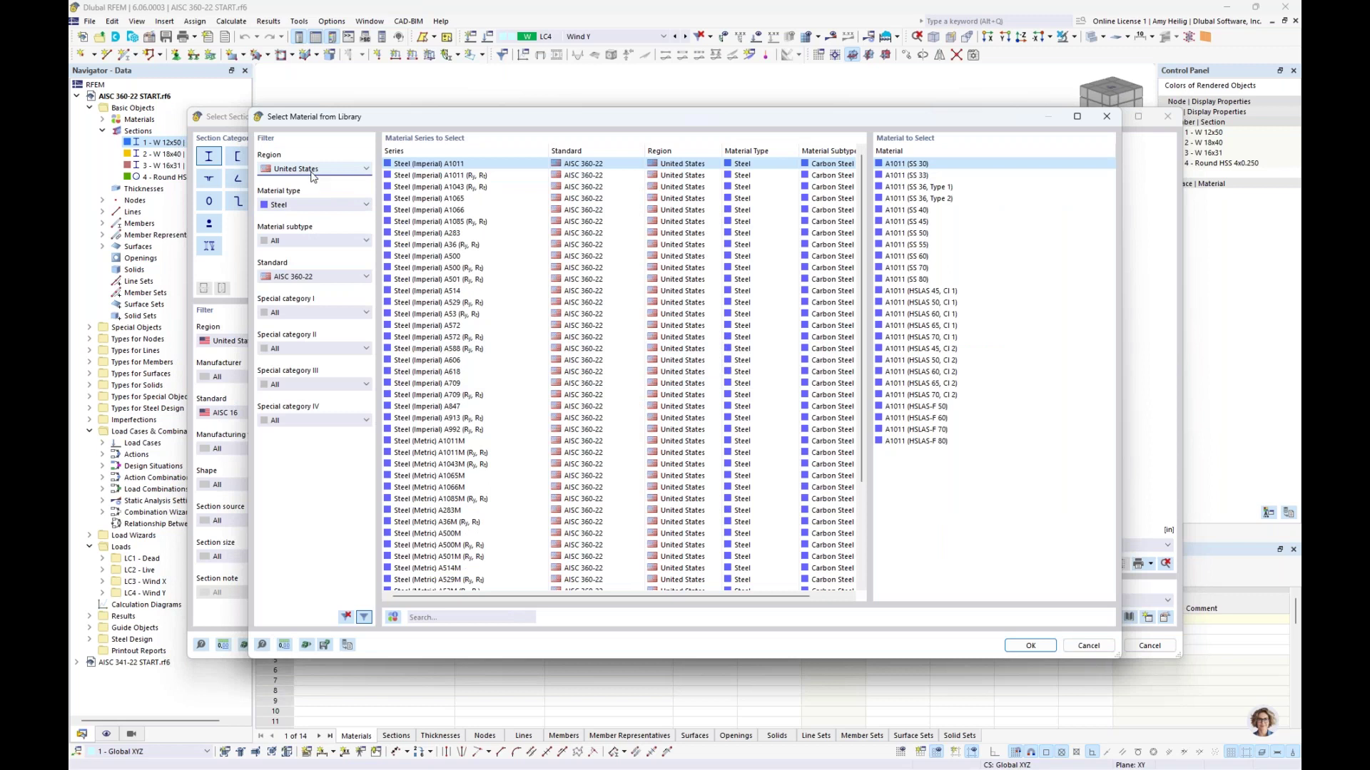
left_click(320, 280)
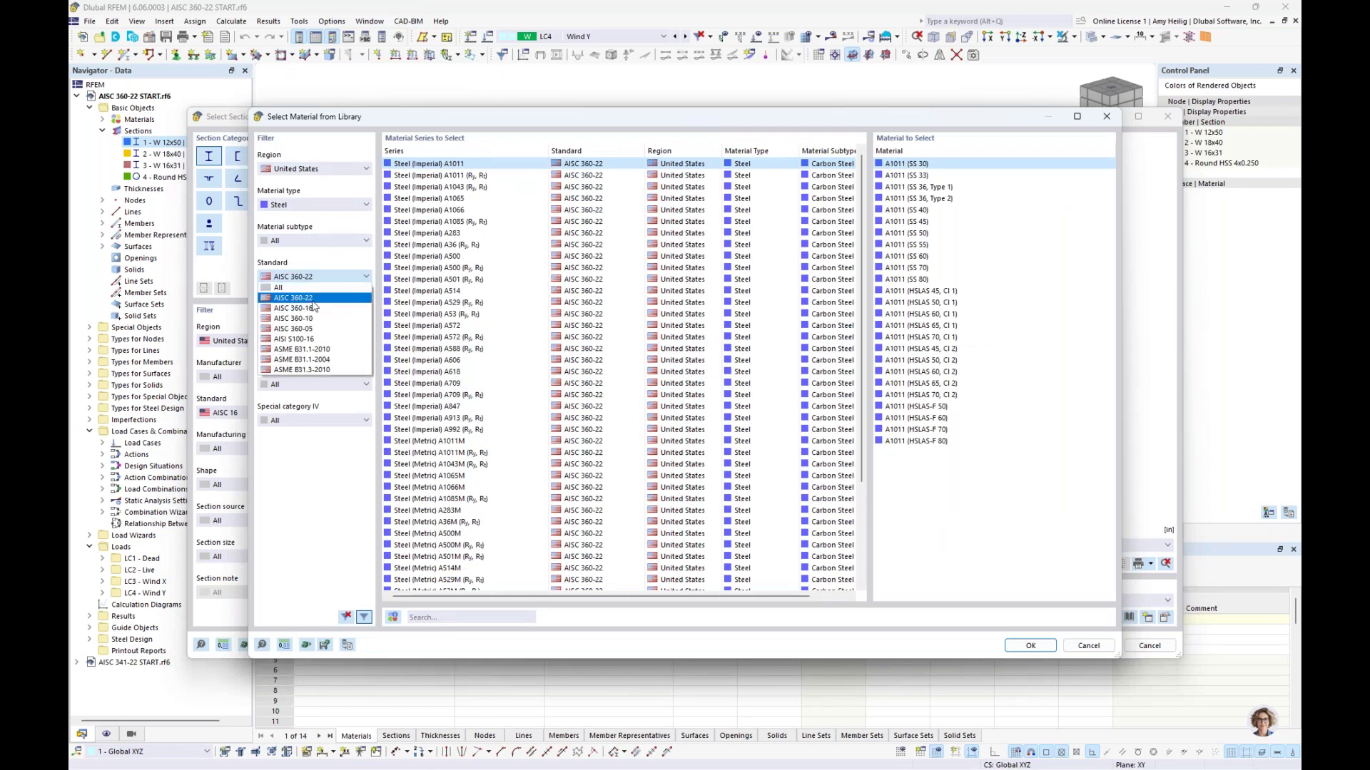
left_click(307, 493)
left_click(434, 175)
left_click(433, 188)
left_click(434, 199)
left_click(433, 210)
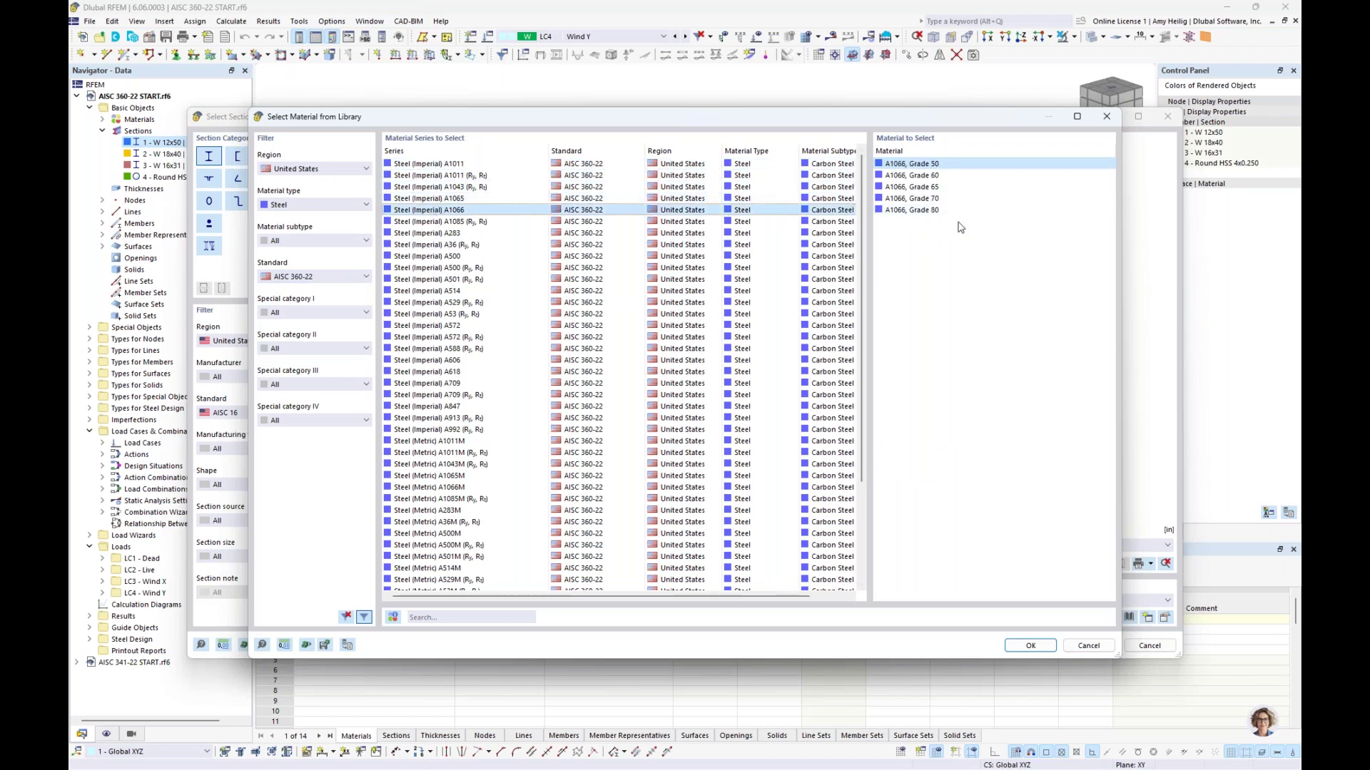
left_click(1085, 647)
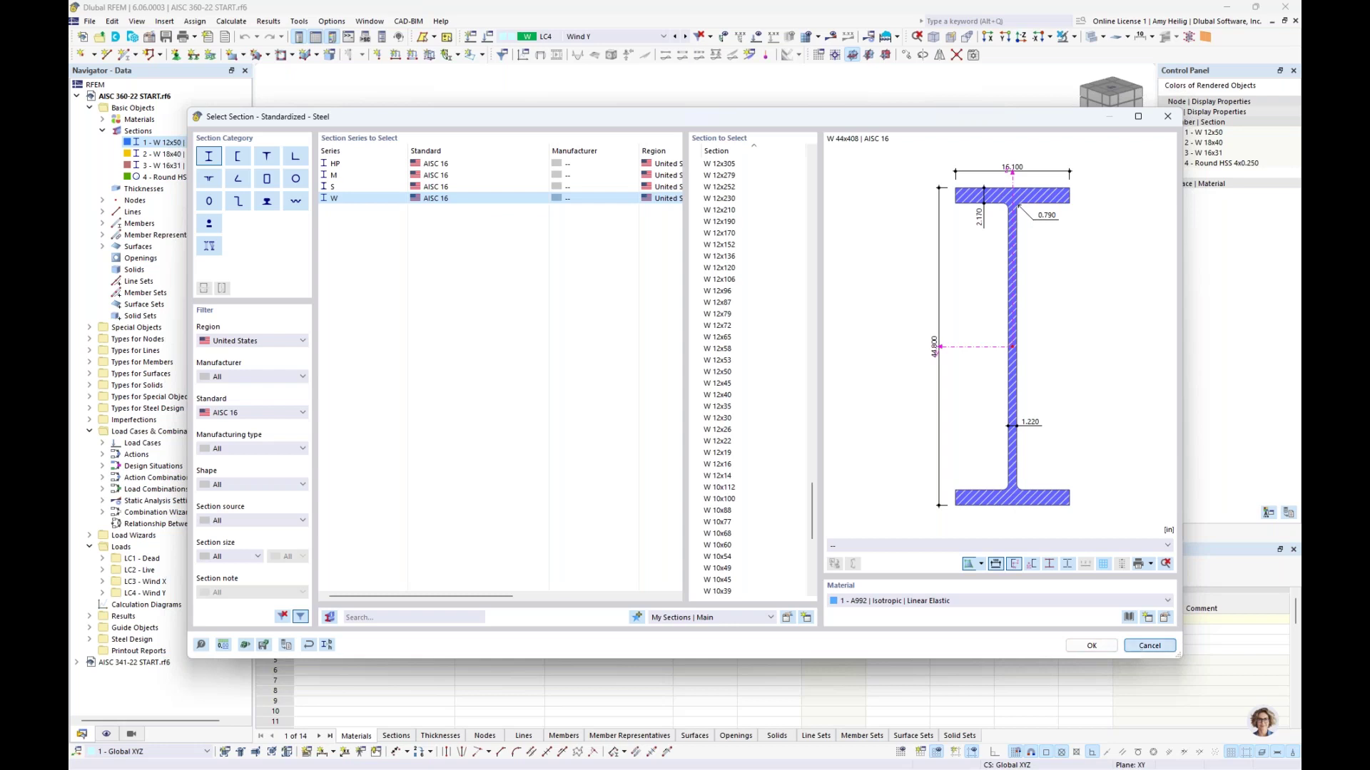
left_click(1142, 651)
left_click(1045, 636)
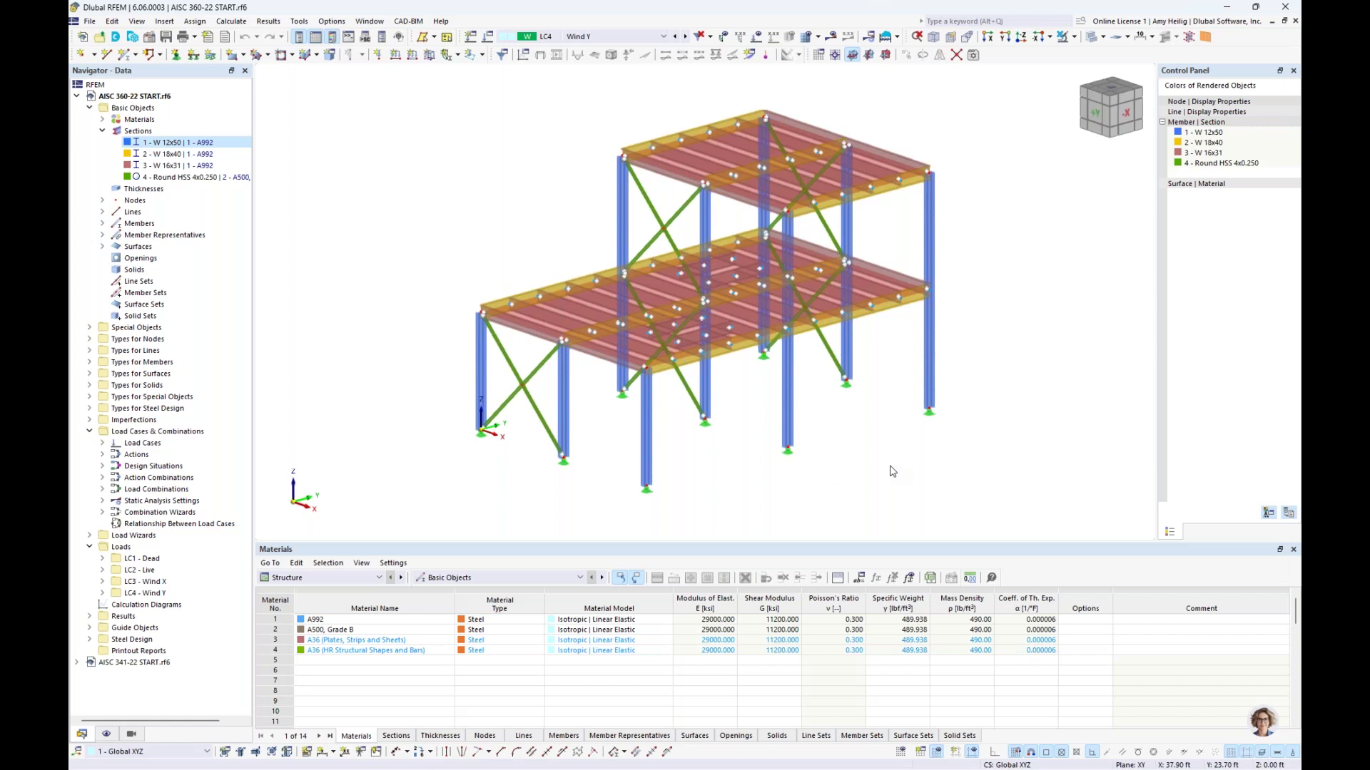
Show the model as wireframe and inspect the node type and on-member parameters of the first intermediate node on the lower floor's edge beam
left_click(1092, 38)
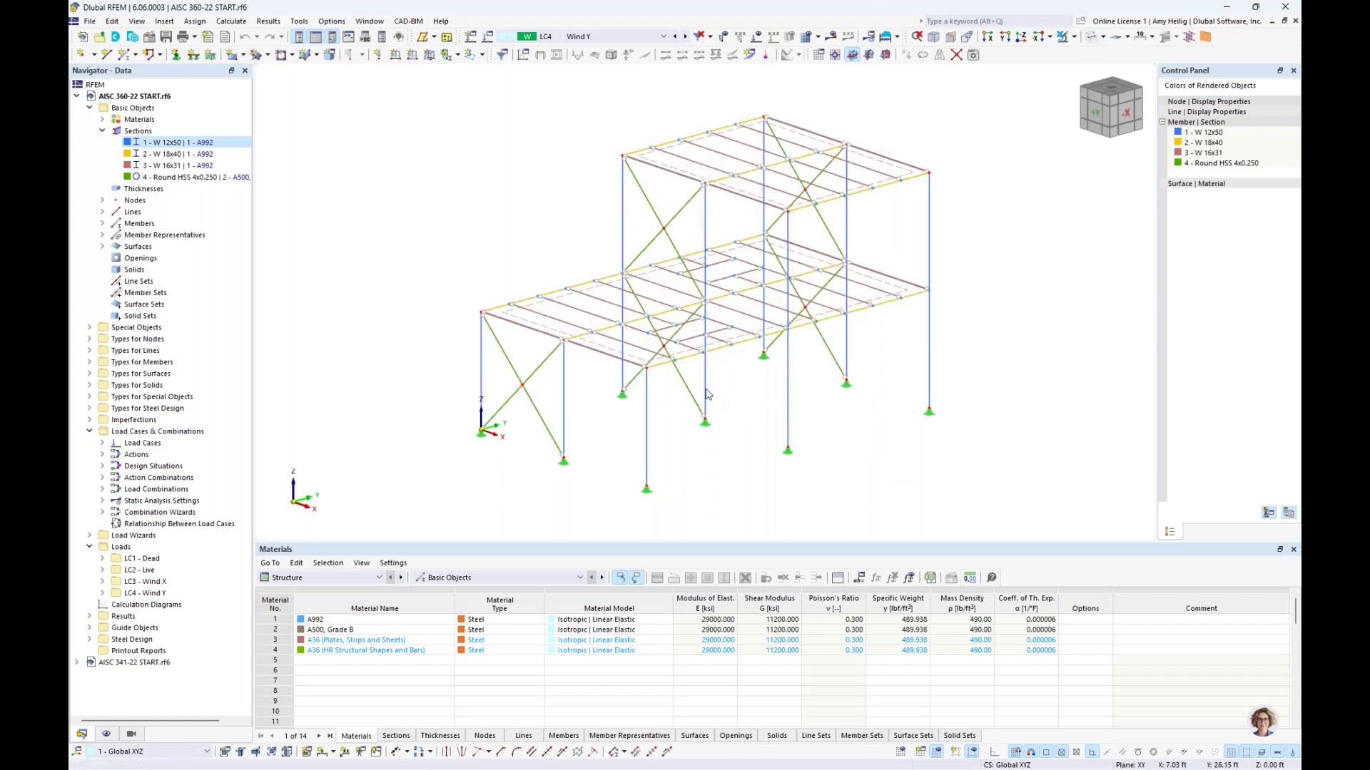
scroll(720, 389, "up", 4)
middle_click_drag(756, 389, 762, 387, "ctrl")
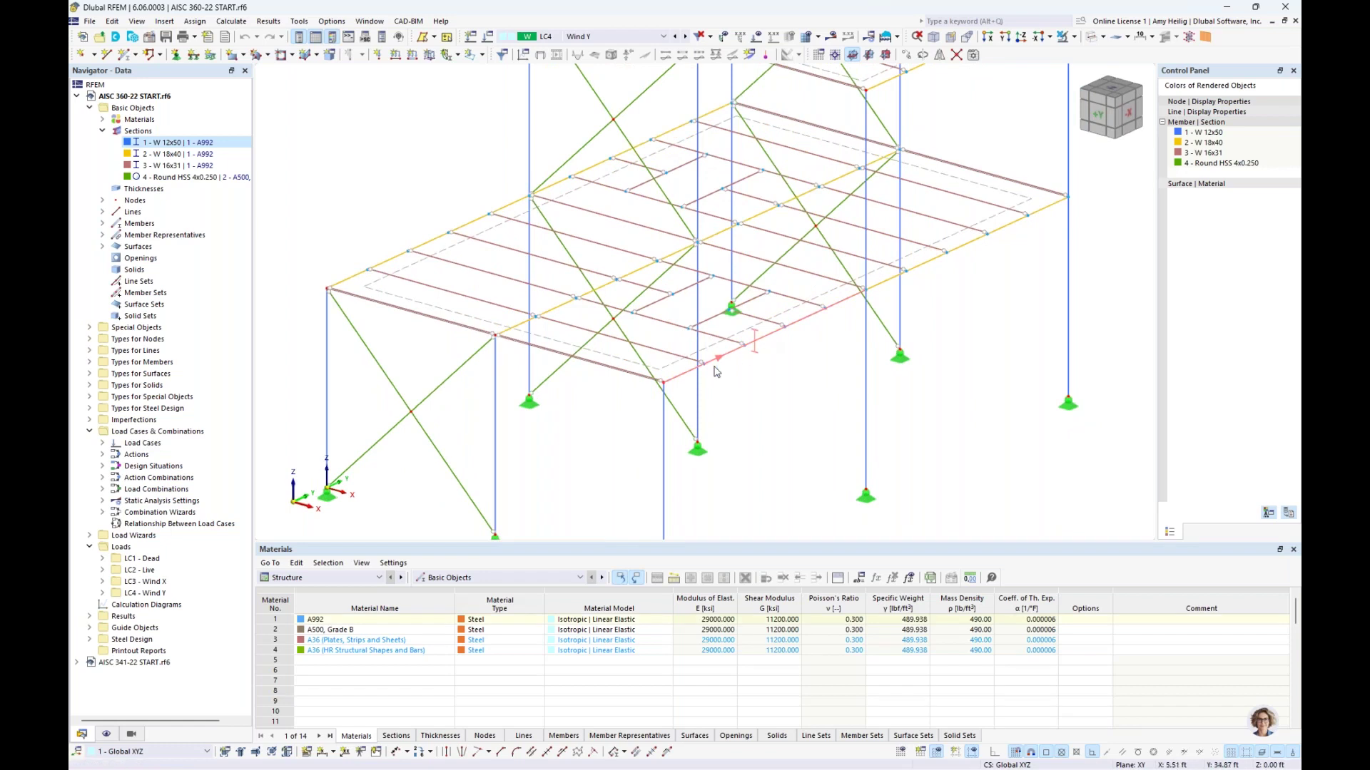
middle_click_drag(802, 364, 848, 332, "ctrl")
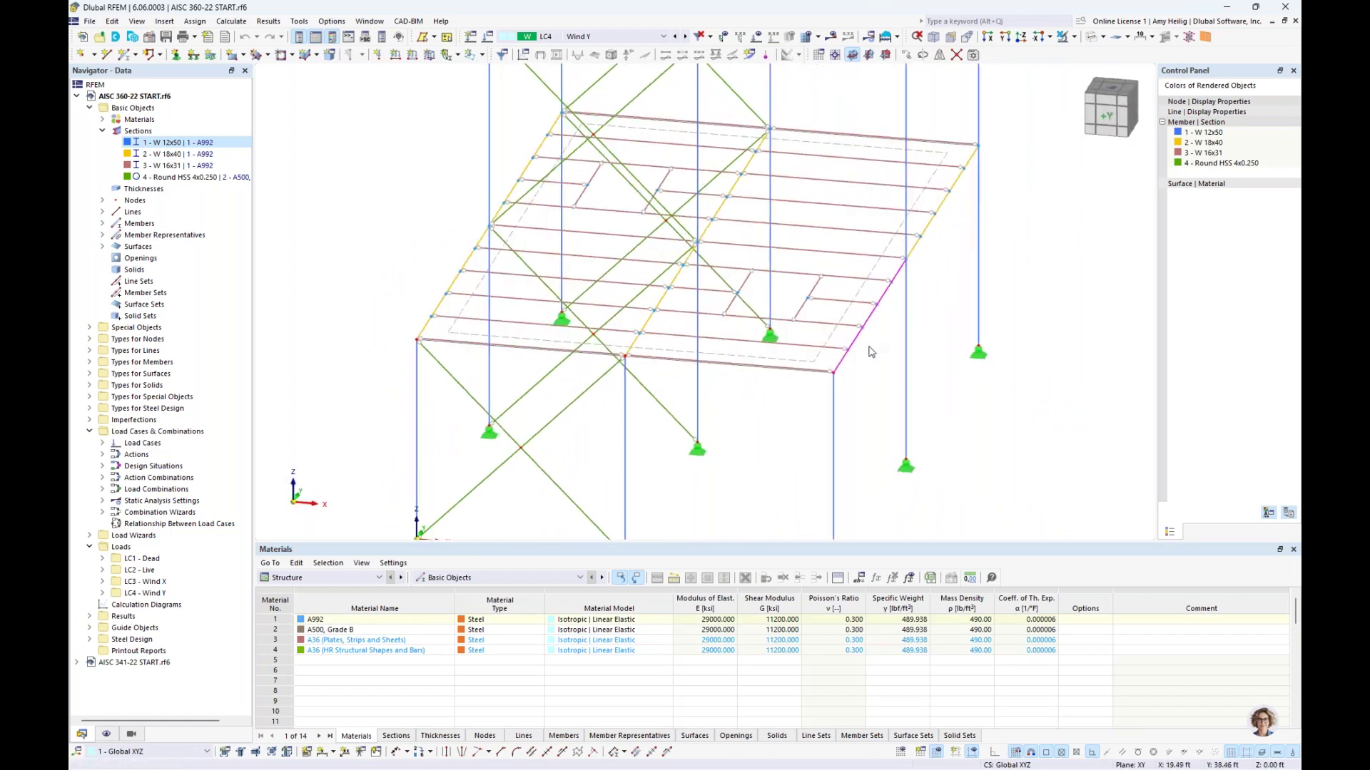
scroll(870, 350, "up", 2)
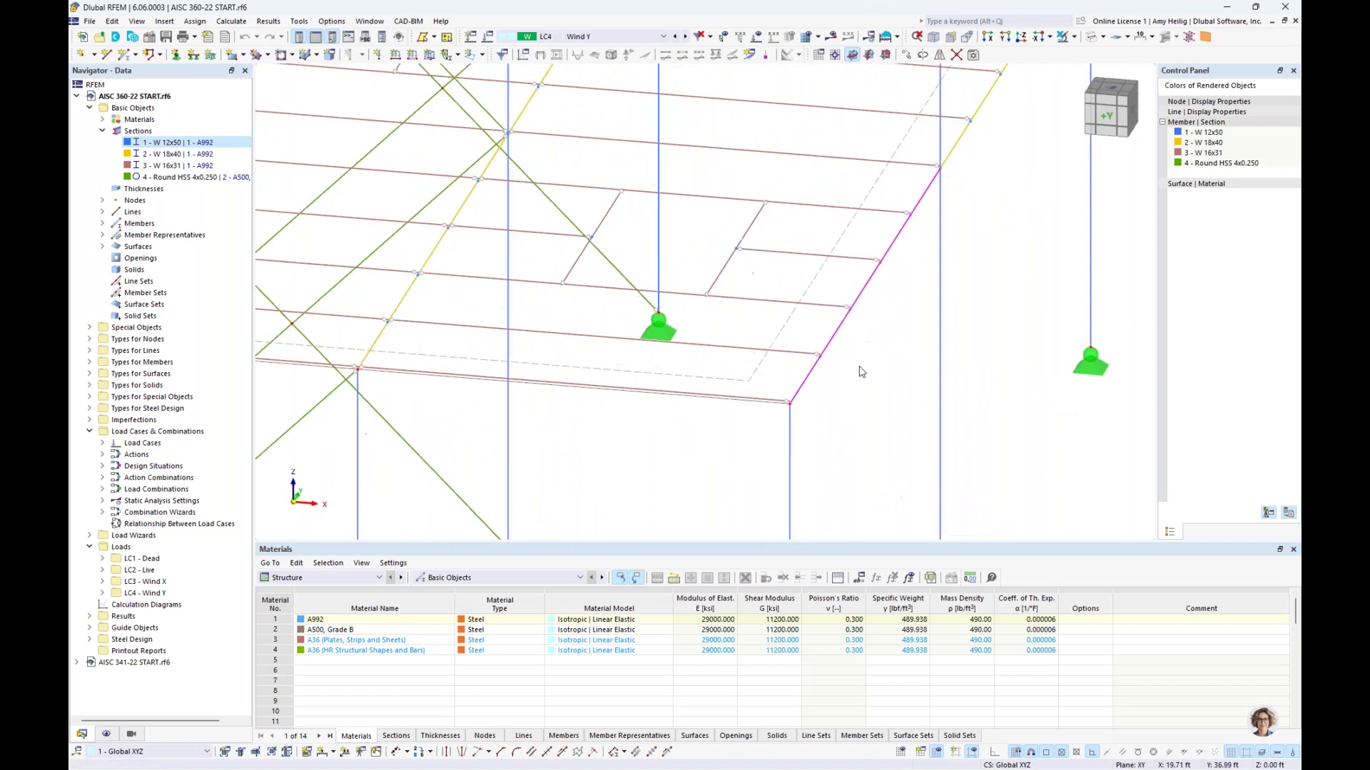
double_click(820, 364)
left_click(384, 260)
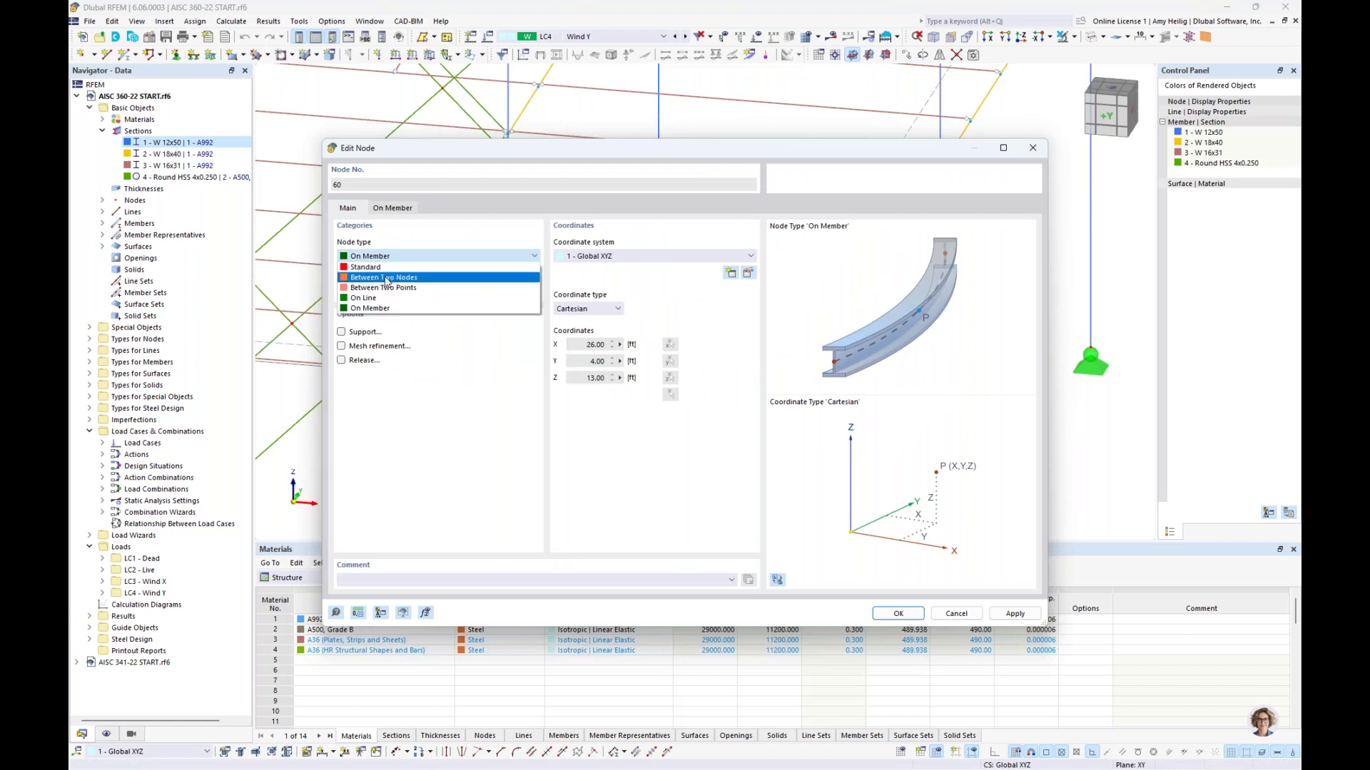
left_click(471, 225)
left_click(414, 210)
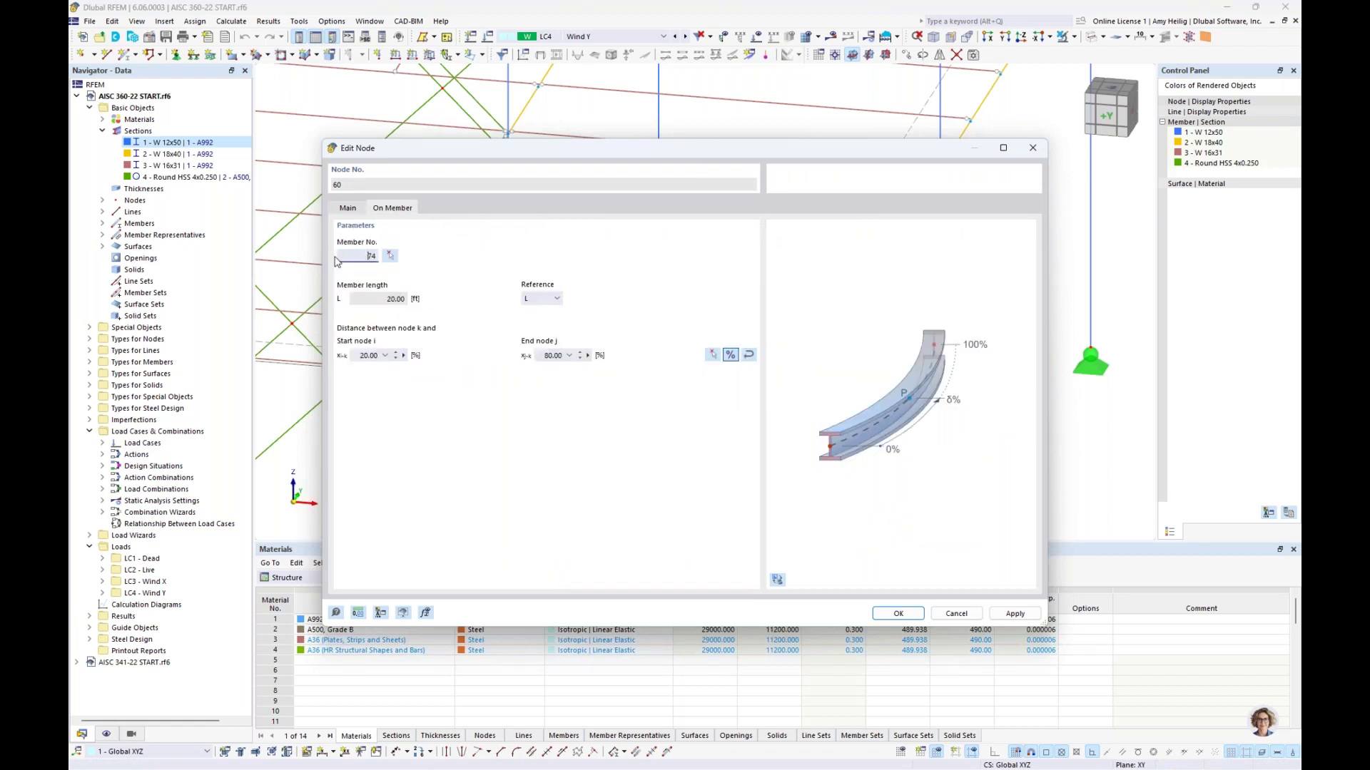
left_click(956, 613)
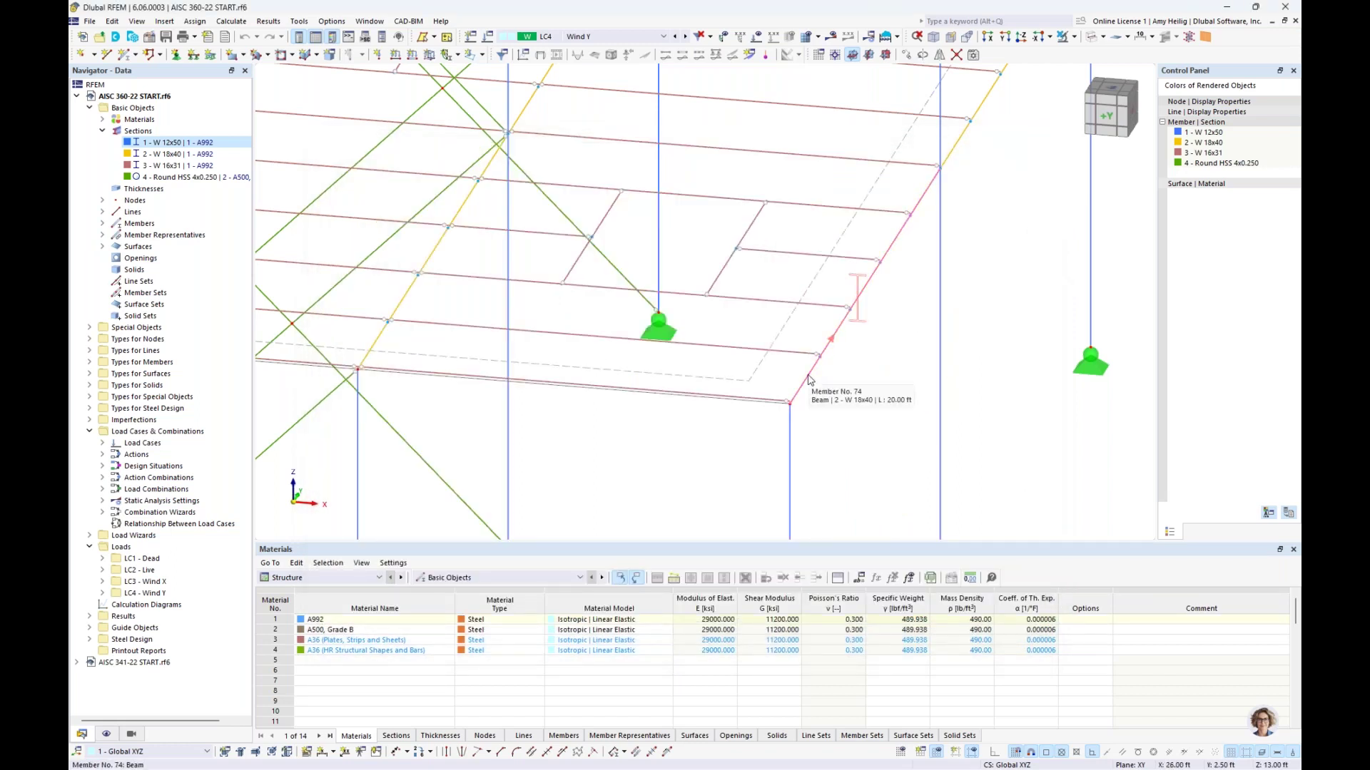
Select the W 18x40 edge beam to check its extent, clear the selection and return the model to solid rendering
left_click(810, 380)
left_click(834, 382)
scroll(848, 407, "down", 3)
middle_click_drag(847, 407, 773, 407, "ctrl")
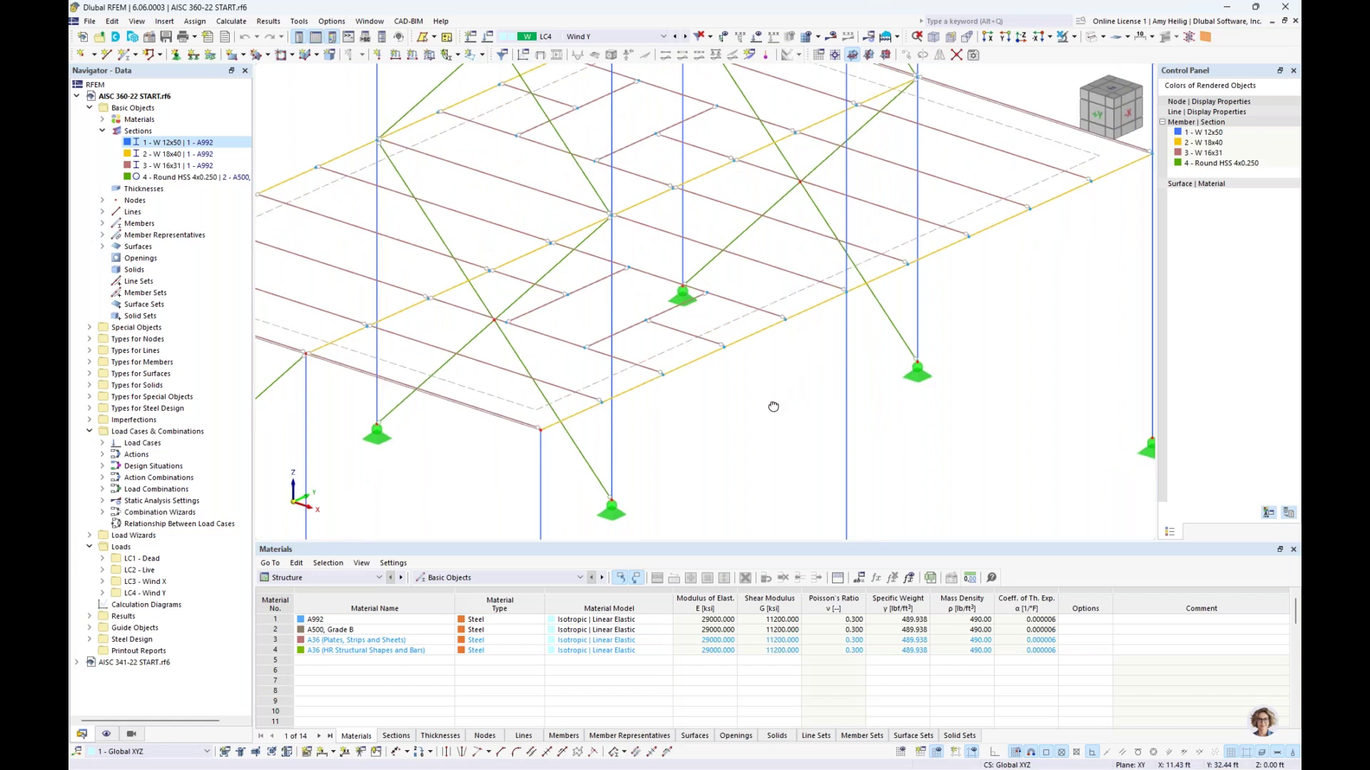
scroll(773, 407, "down", 3)
middle_click_drag(759, 414, 749, 340)
left_click(1091, 37)
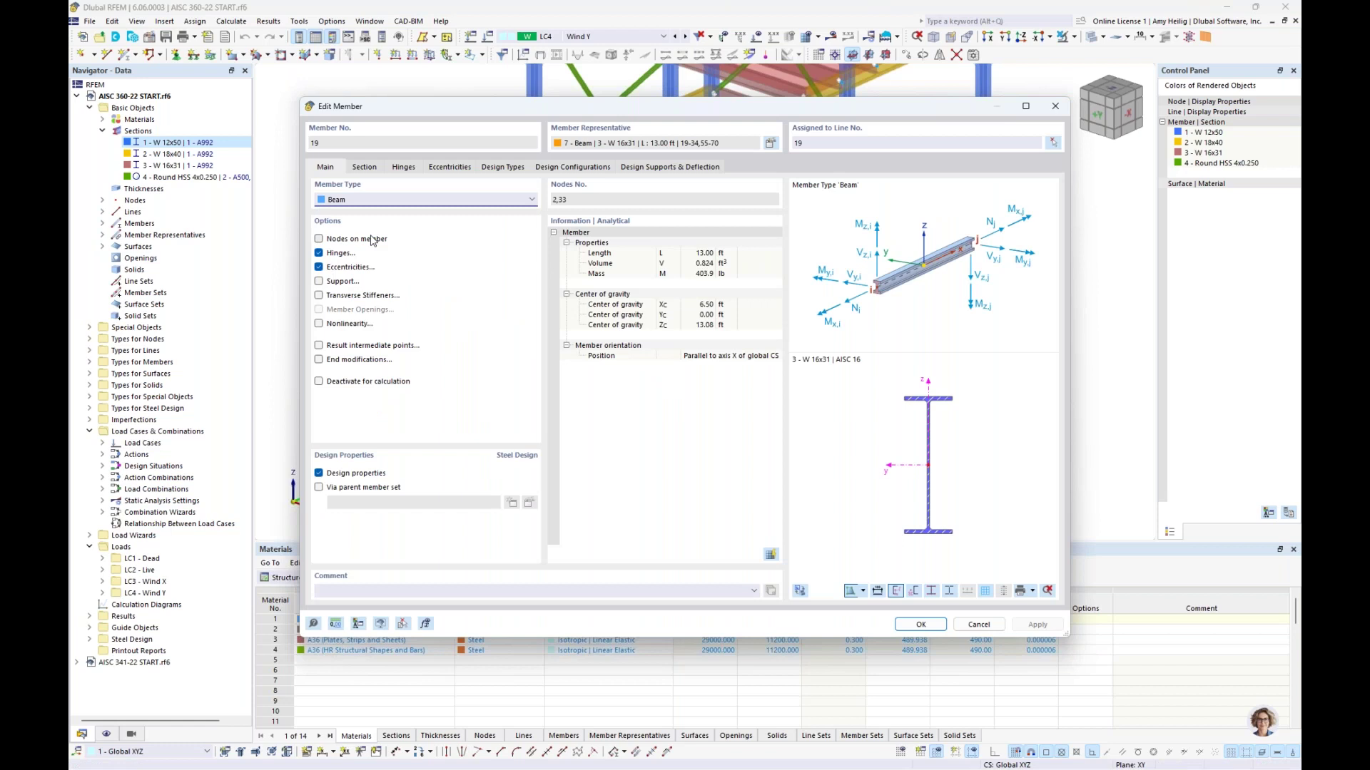
Check the hinges assigned to the start and end of the W 16x31 beam, member 19, and close it without changes
left_click(403, 168)
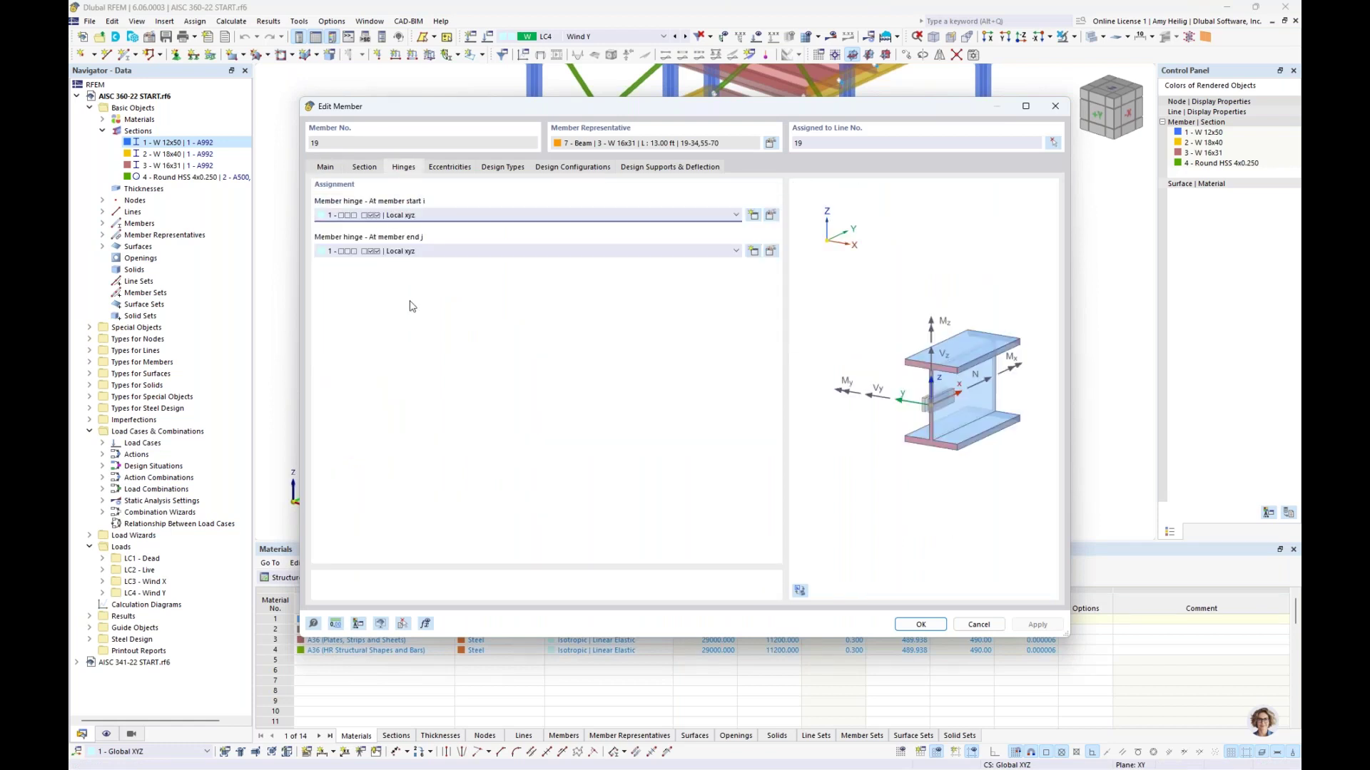
left_click(979, 625)
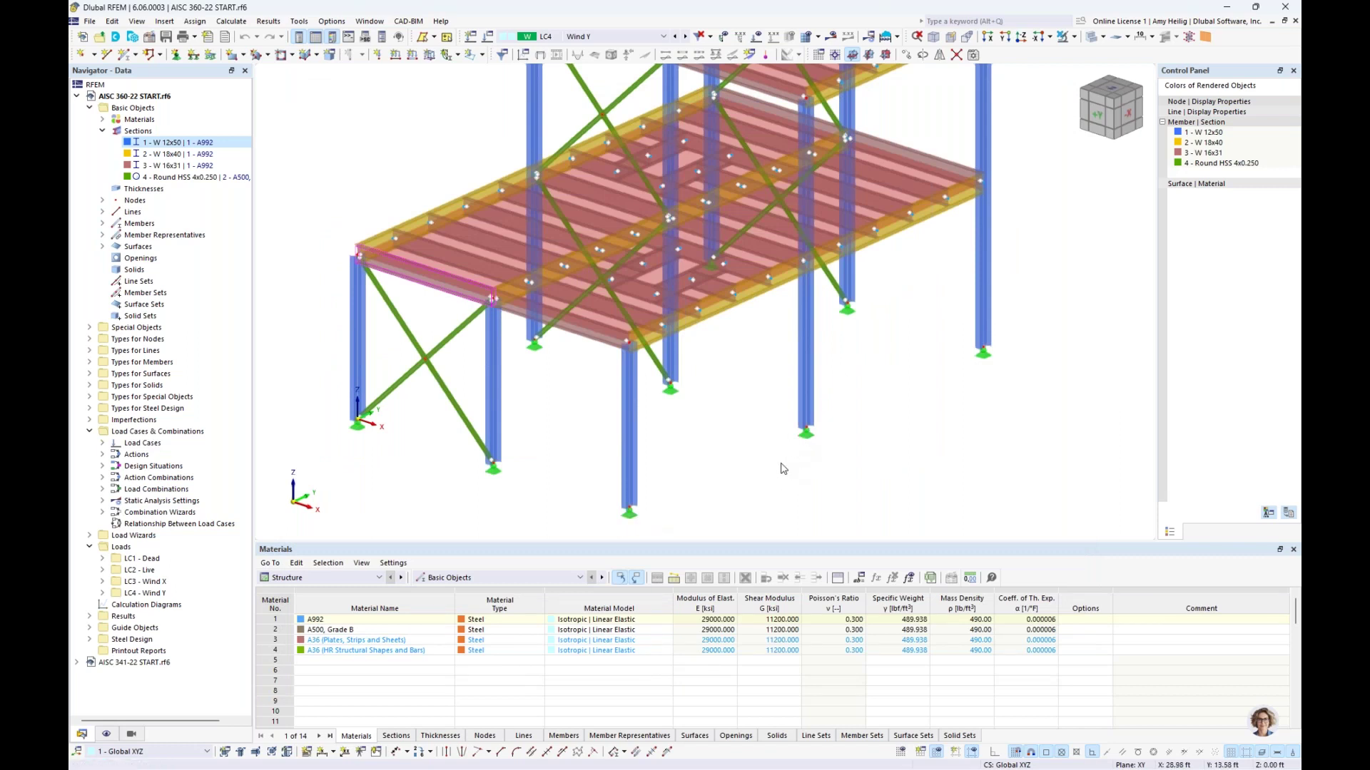
Open the lower floor's load transfer surface and look through the available stiffness types, leaving Load Transfer in place
middle_click_drag(766, 451, 743, 463, "ctrl")
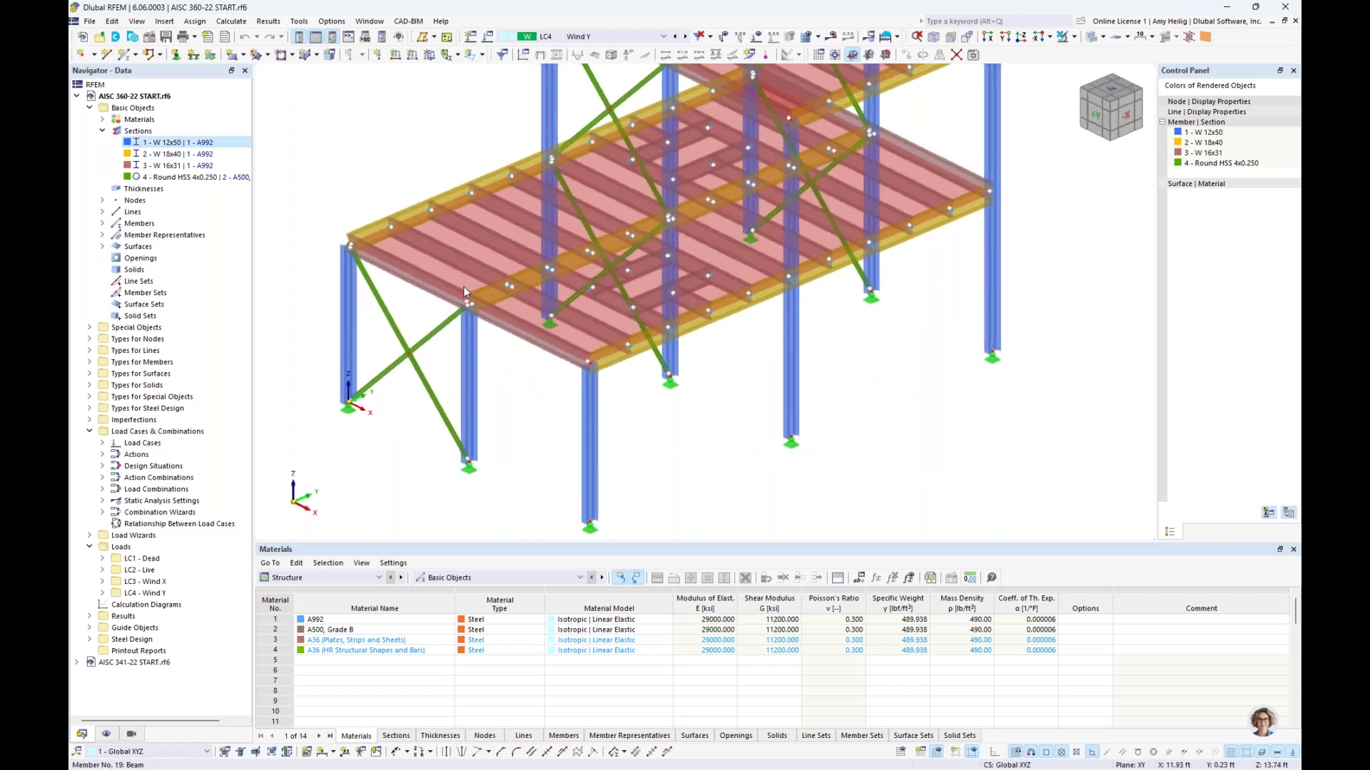
scroll(465, 283, "down", 2)
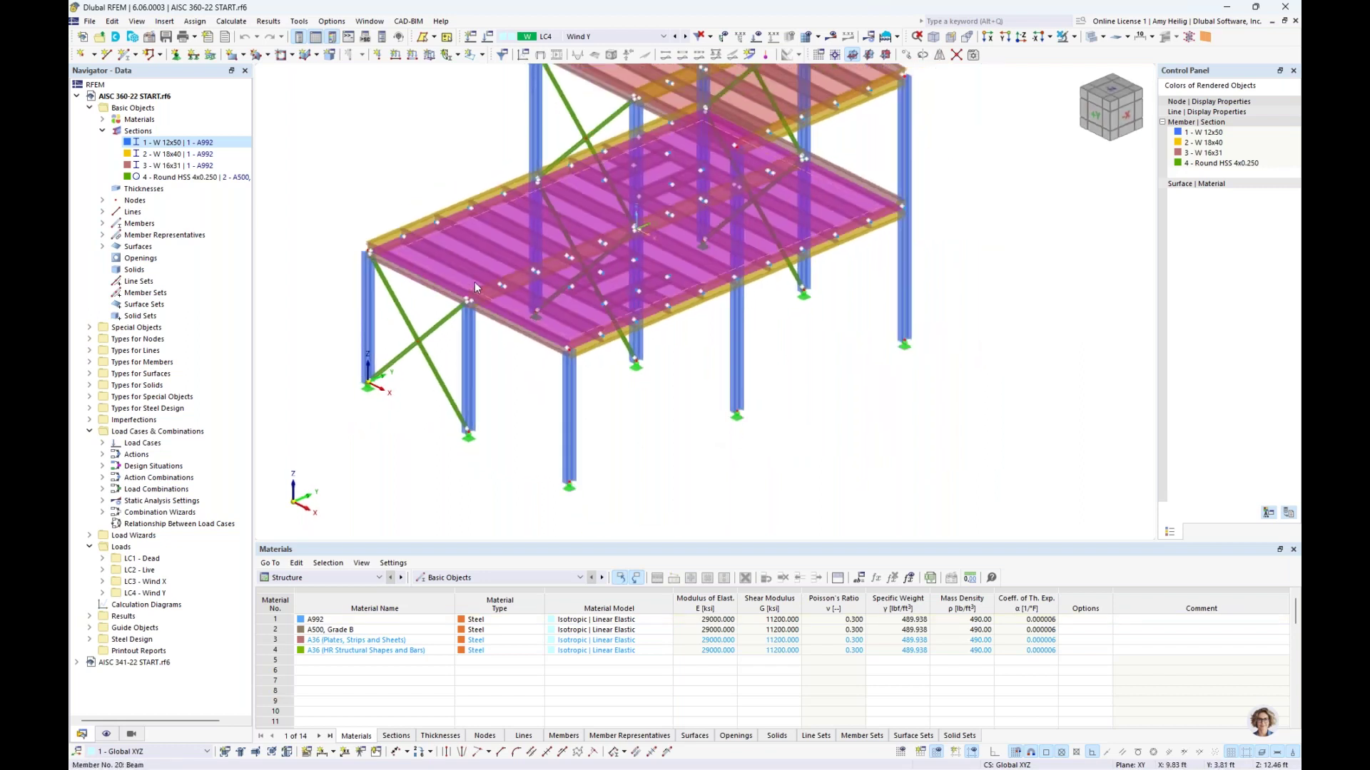
middle_click_drag(465, 283, 497, 350)
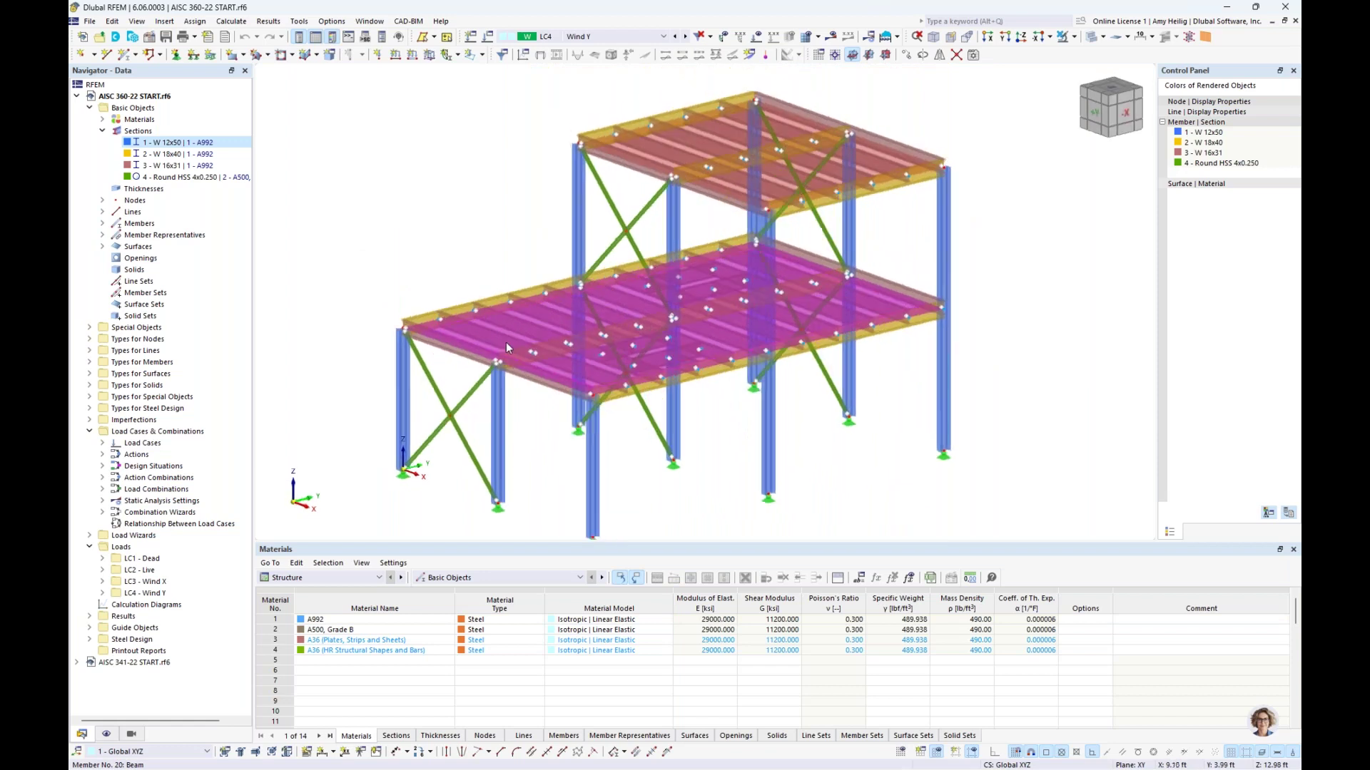
scroll(498, 350, "up", 3)
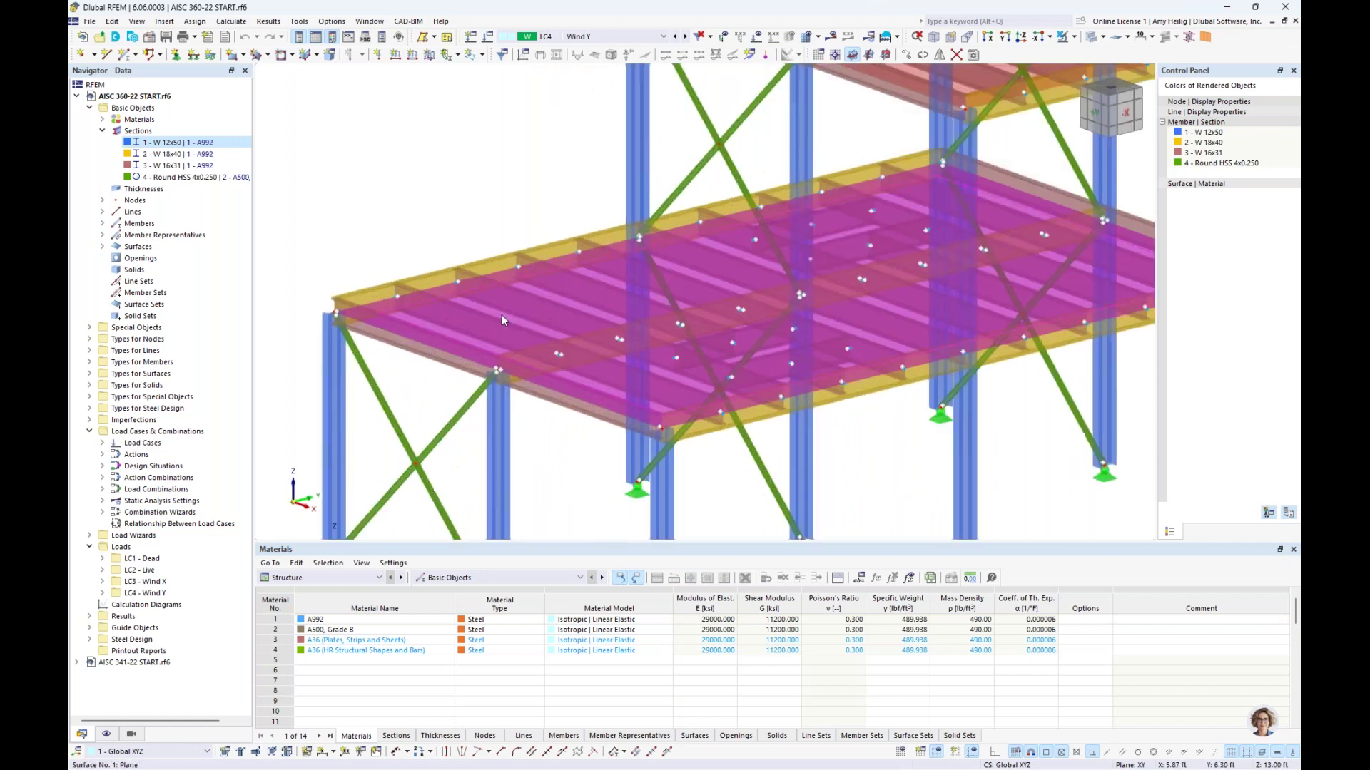
double_click(502, 318)
left_click(402, 217)
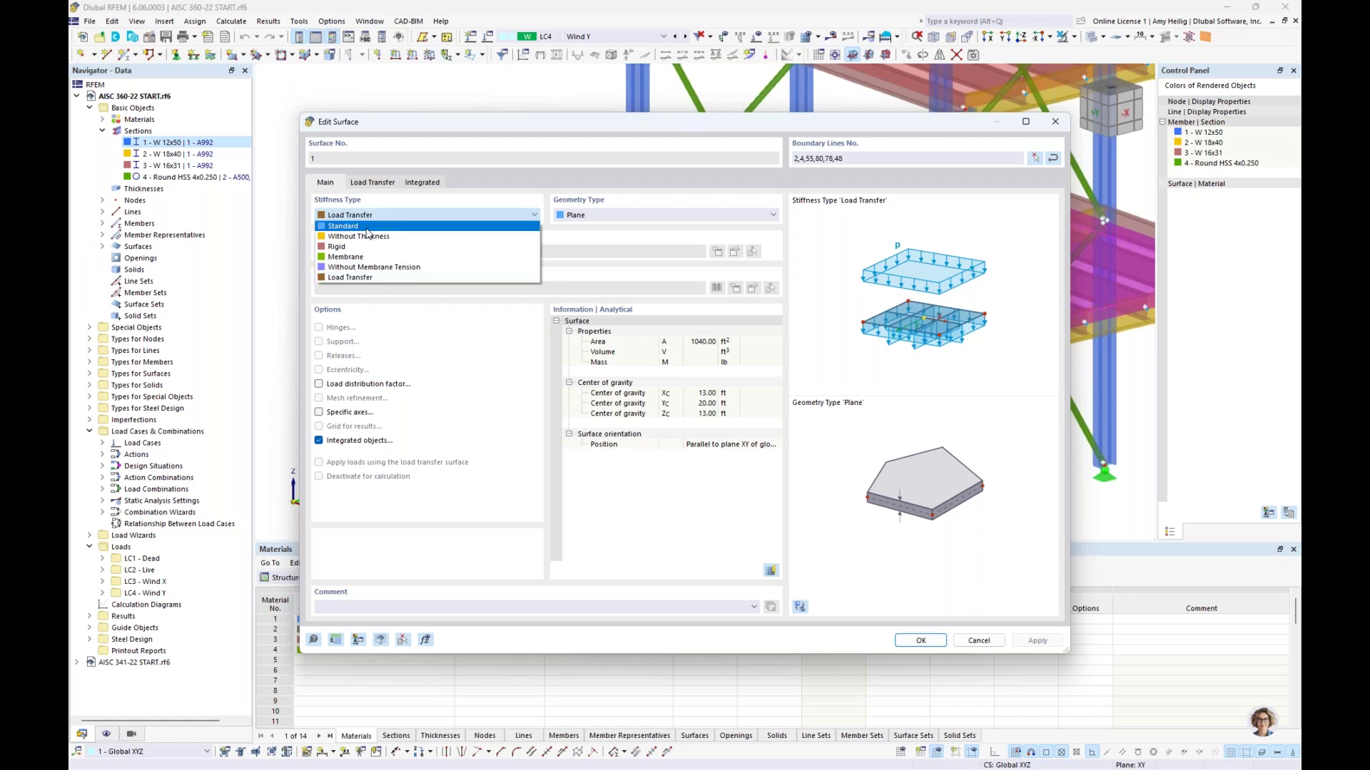
key("Escape")
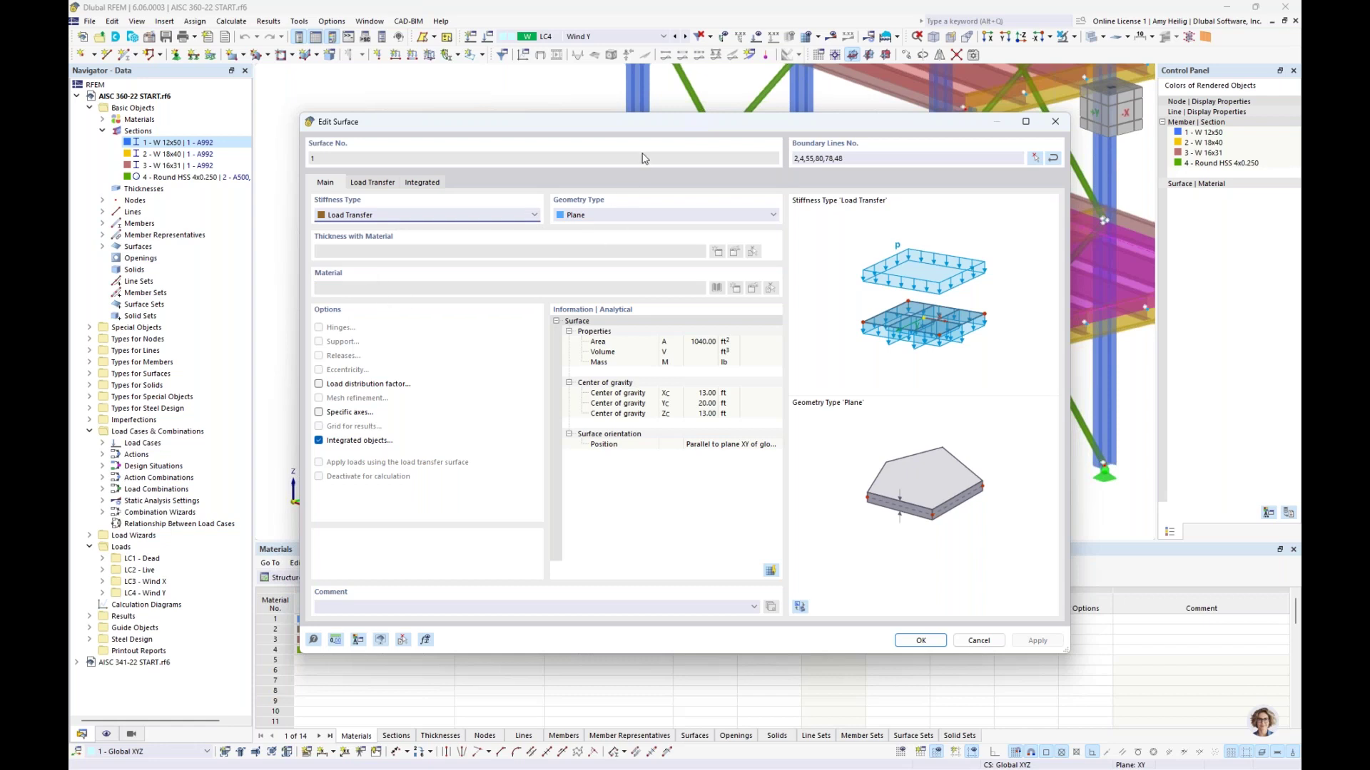
left_click_drag(640, 132, 637, 172)
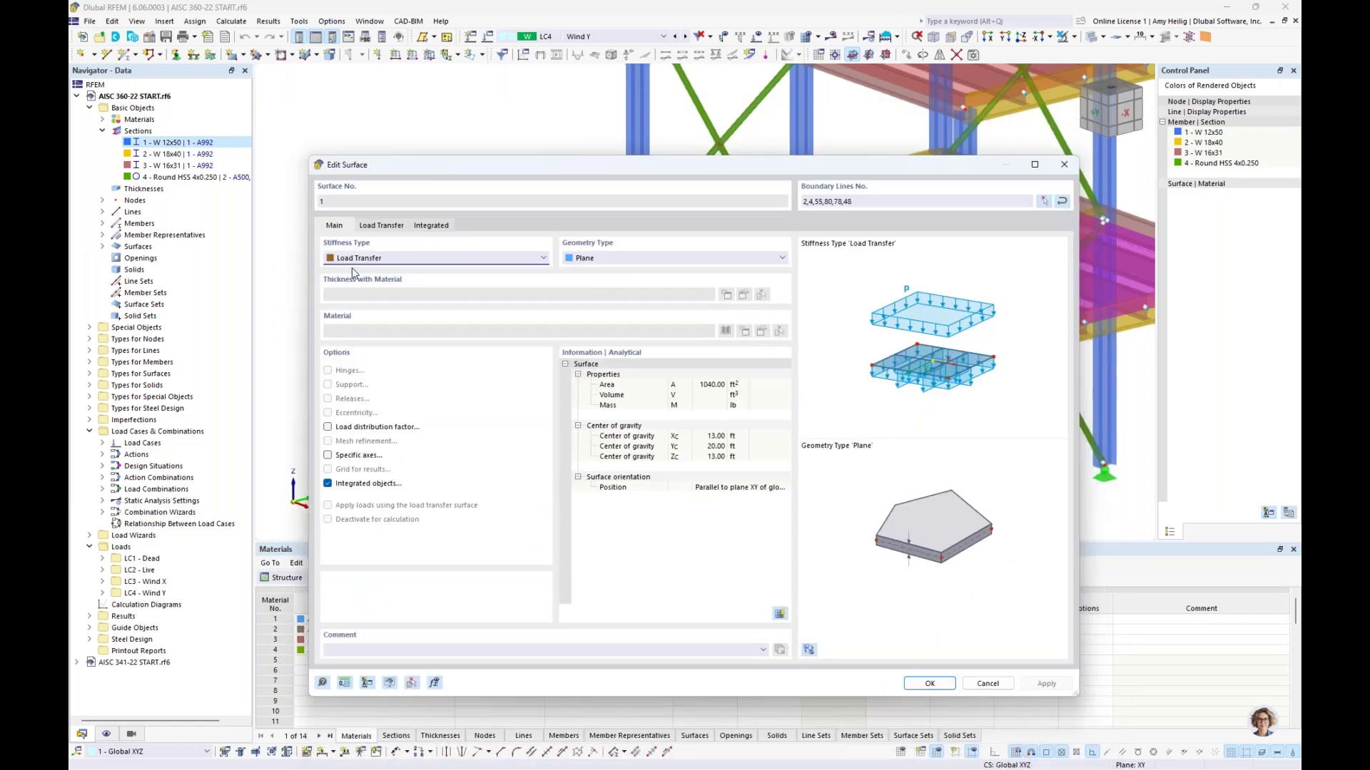
Examine the lower floor surface's load transfer settings and direction options, then close the surface without changes
left_click(376, 227)
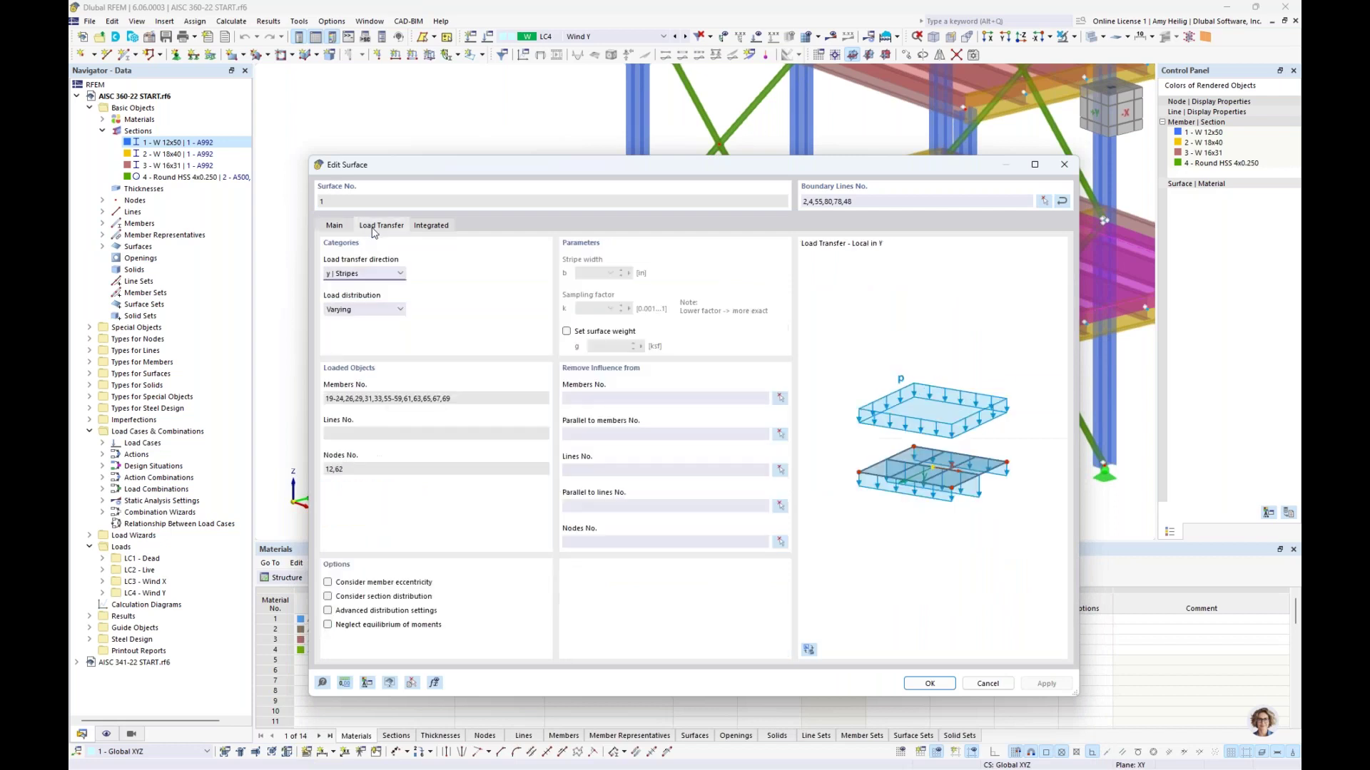
left_click(391, 276)
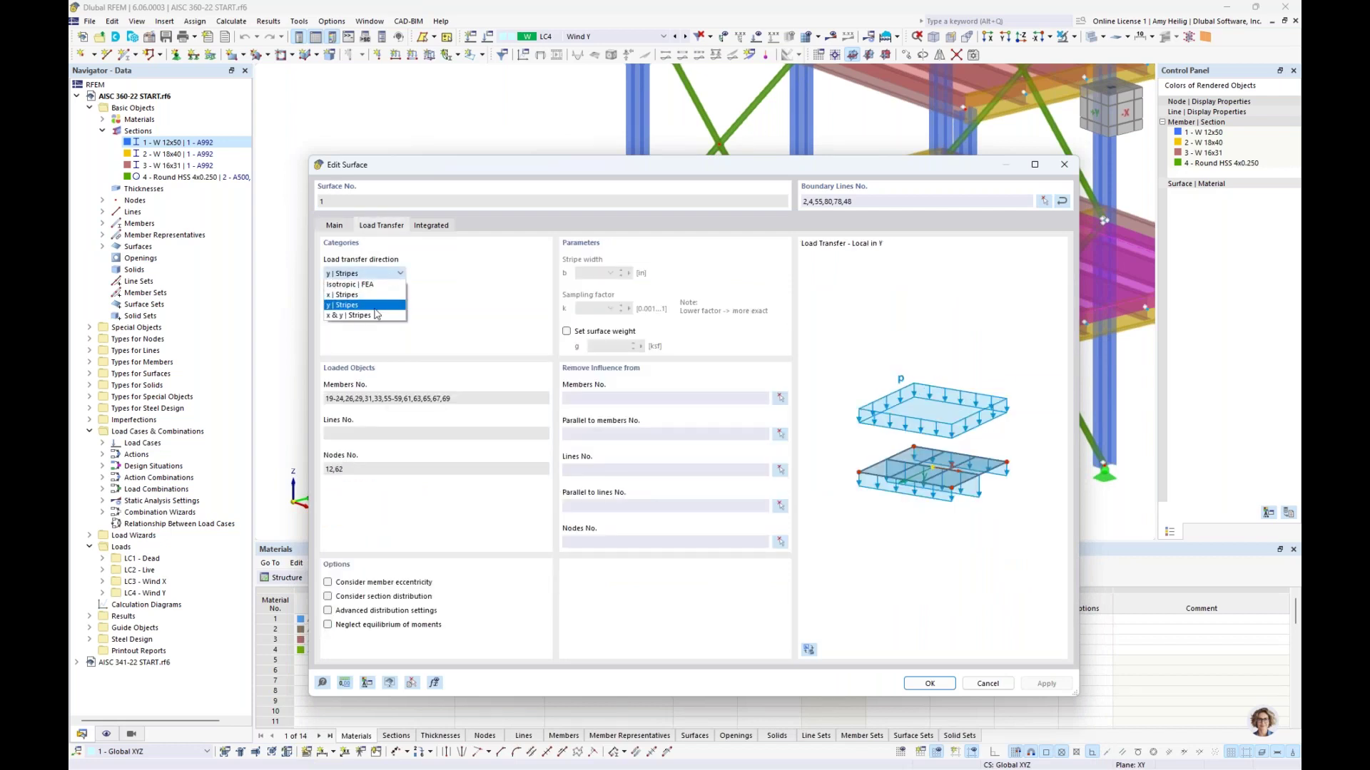
left_click(451, 309)
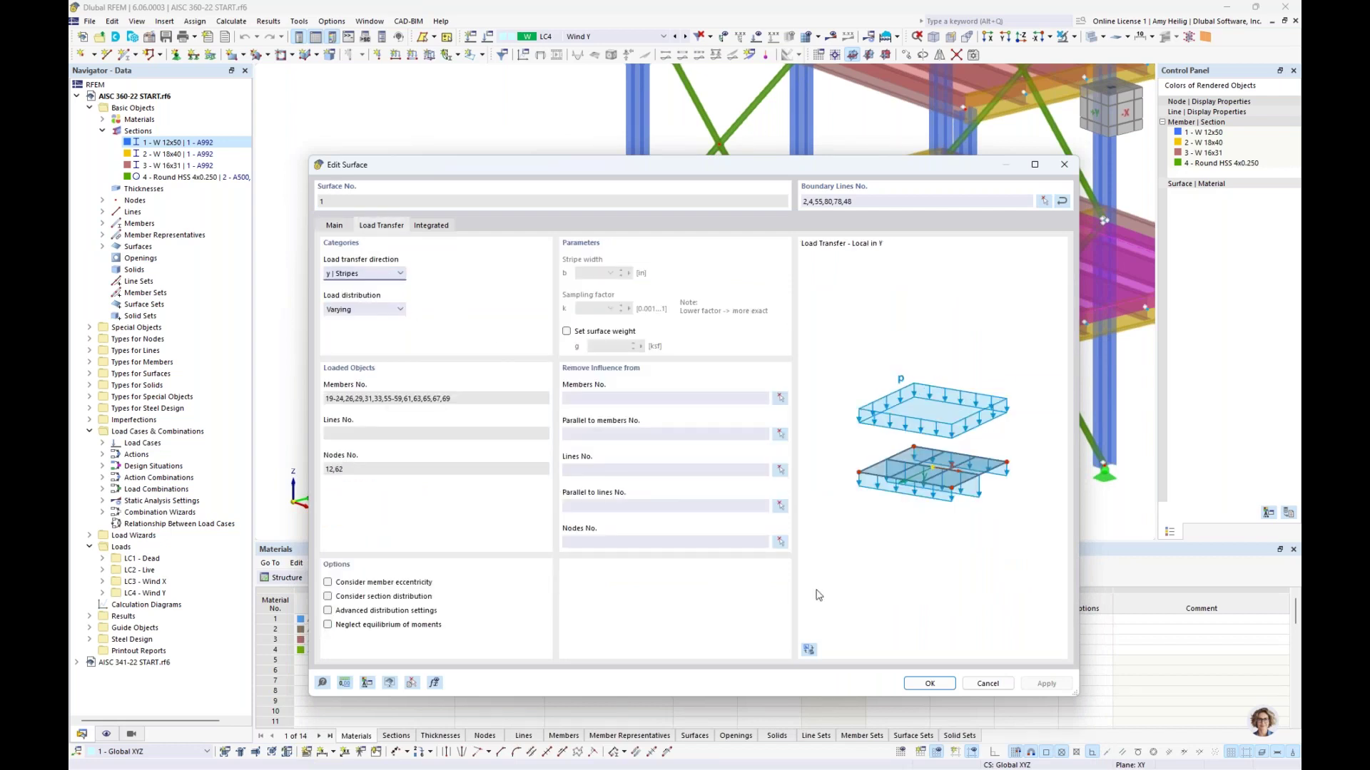
left_click(979, 686)
Open the load cases and review the settings of LC1 Dead, LC2 Live, LC3 Wind X and LC4 Wind Y
scroll(483, 224, "down", 2)
middle_click_drag(482, 225, 498, 234)
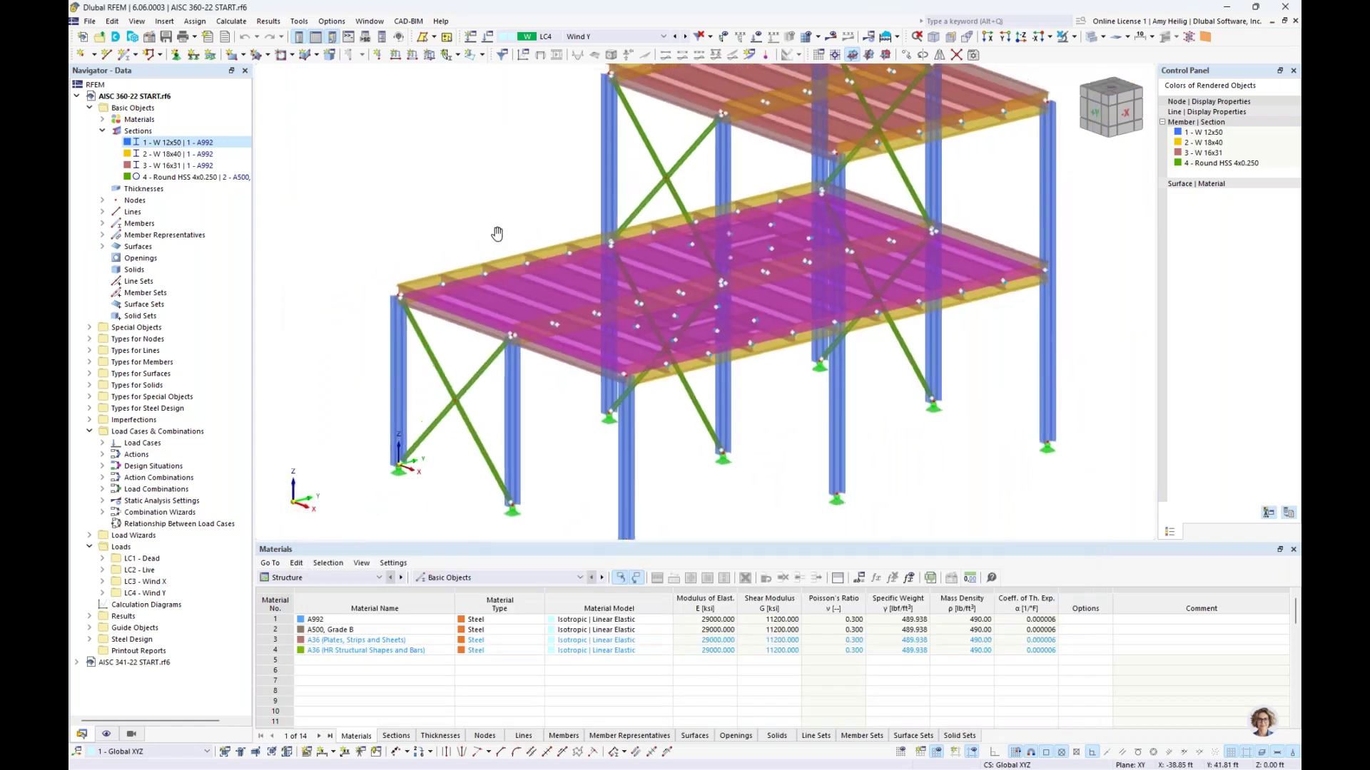
scroll(492, 228, "down", 3)
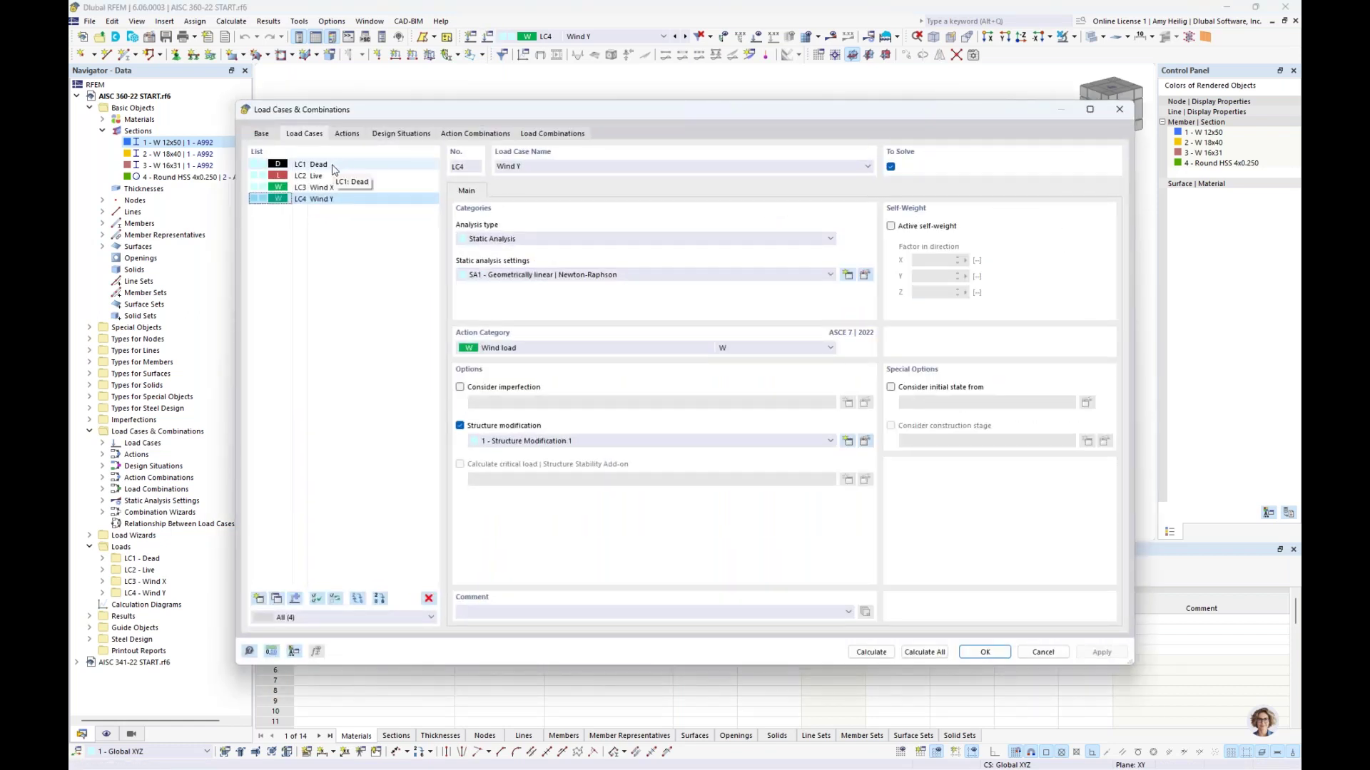
left_click(332, 167)
left_click(325, 176)
left_click(327, 188)
left_click(330, 199)
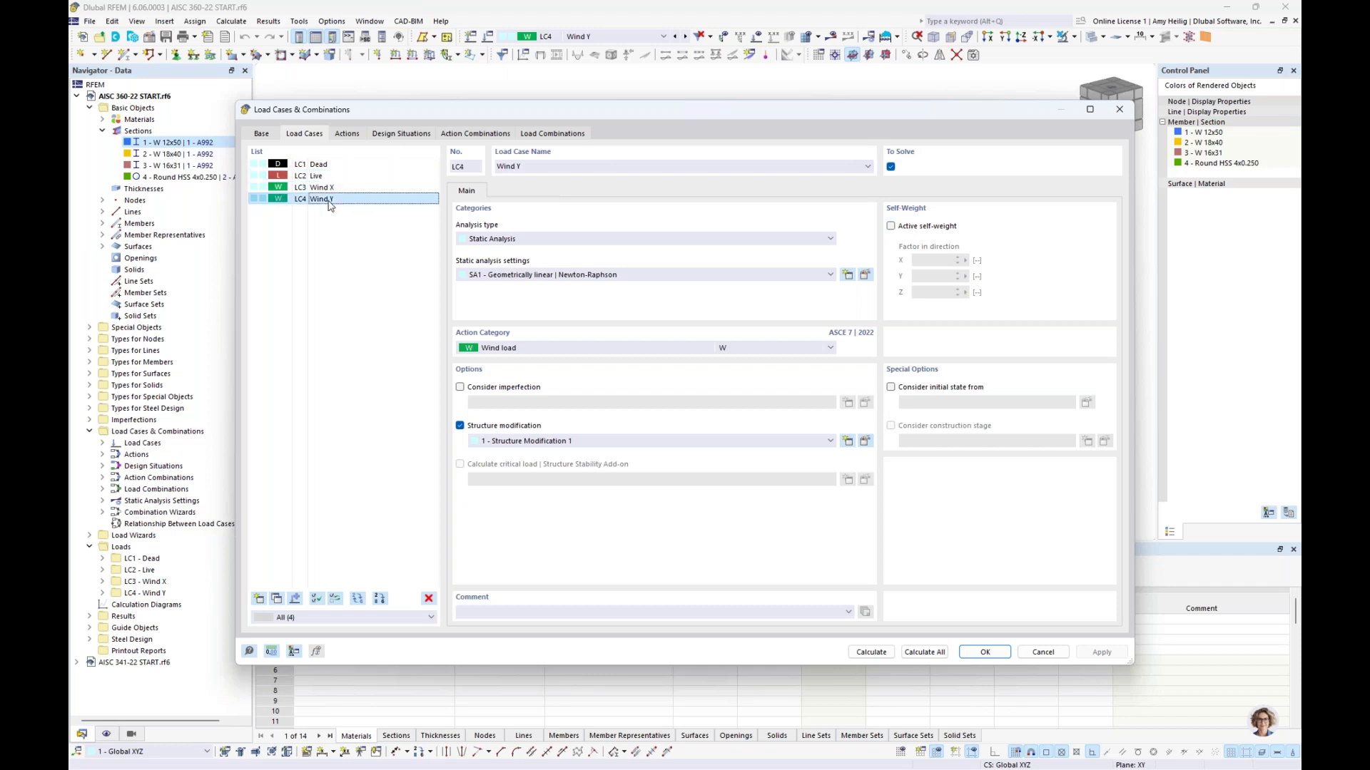
Browse the ASCE 7 action categories available for the Wind Y load case and close the load case settings without changes
left_click(547, 351)
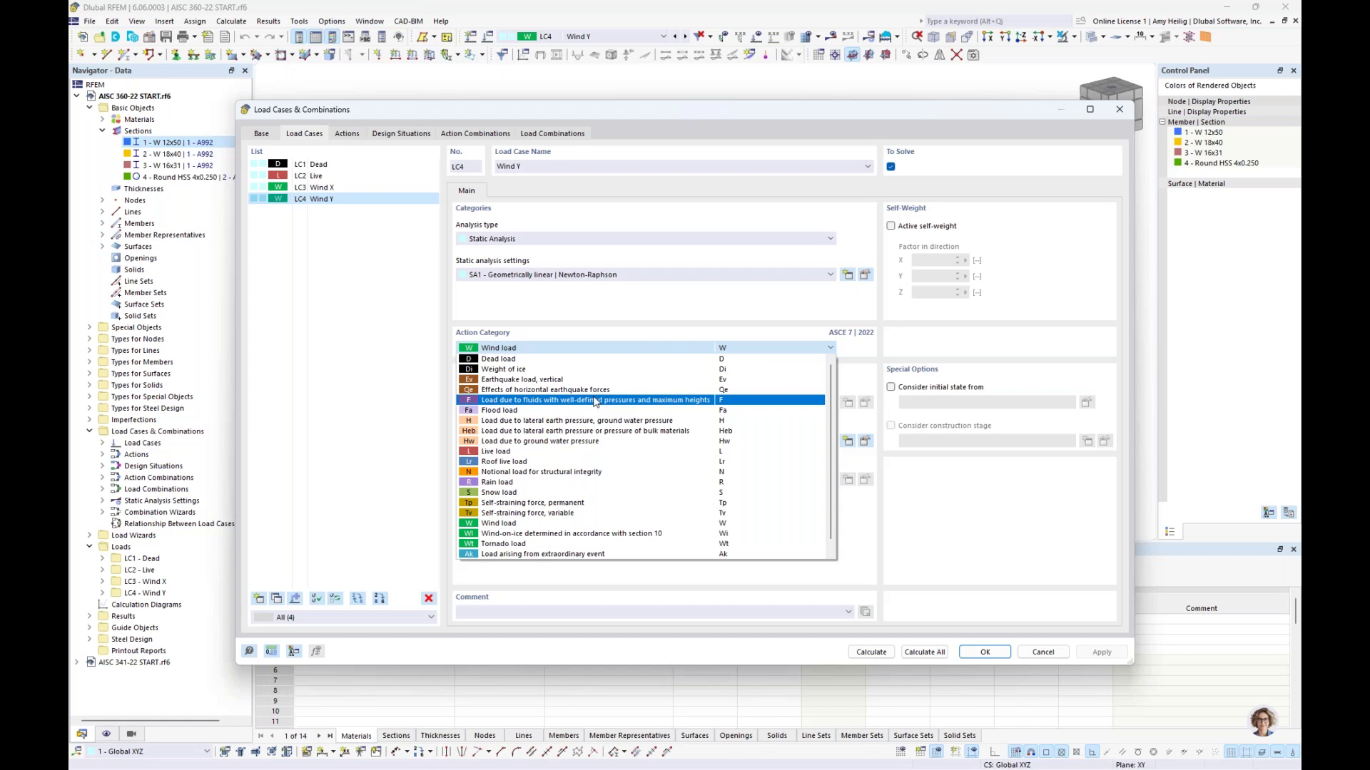
left_click(302, 363)
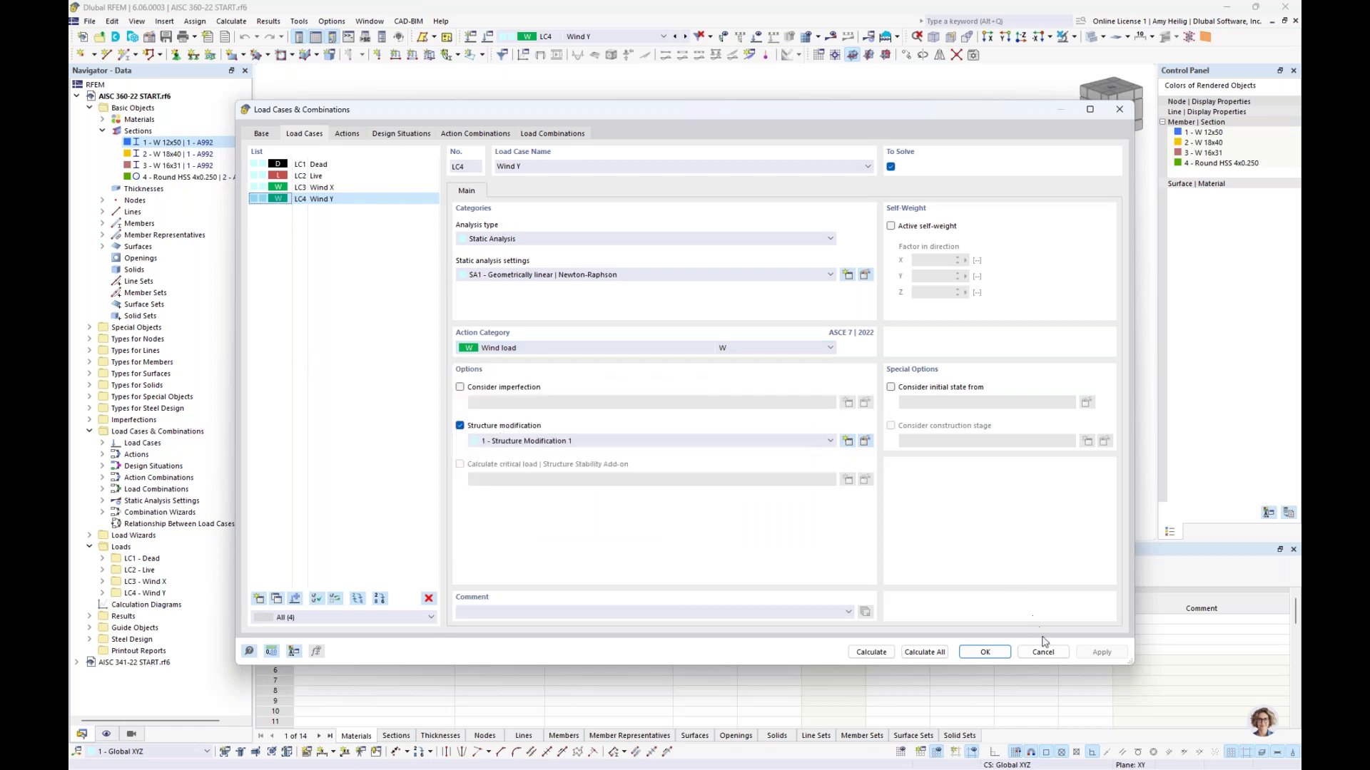
left_click(1046, 652)
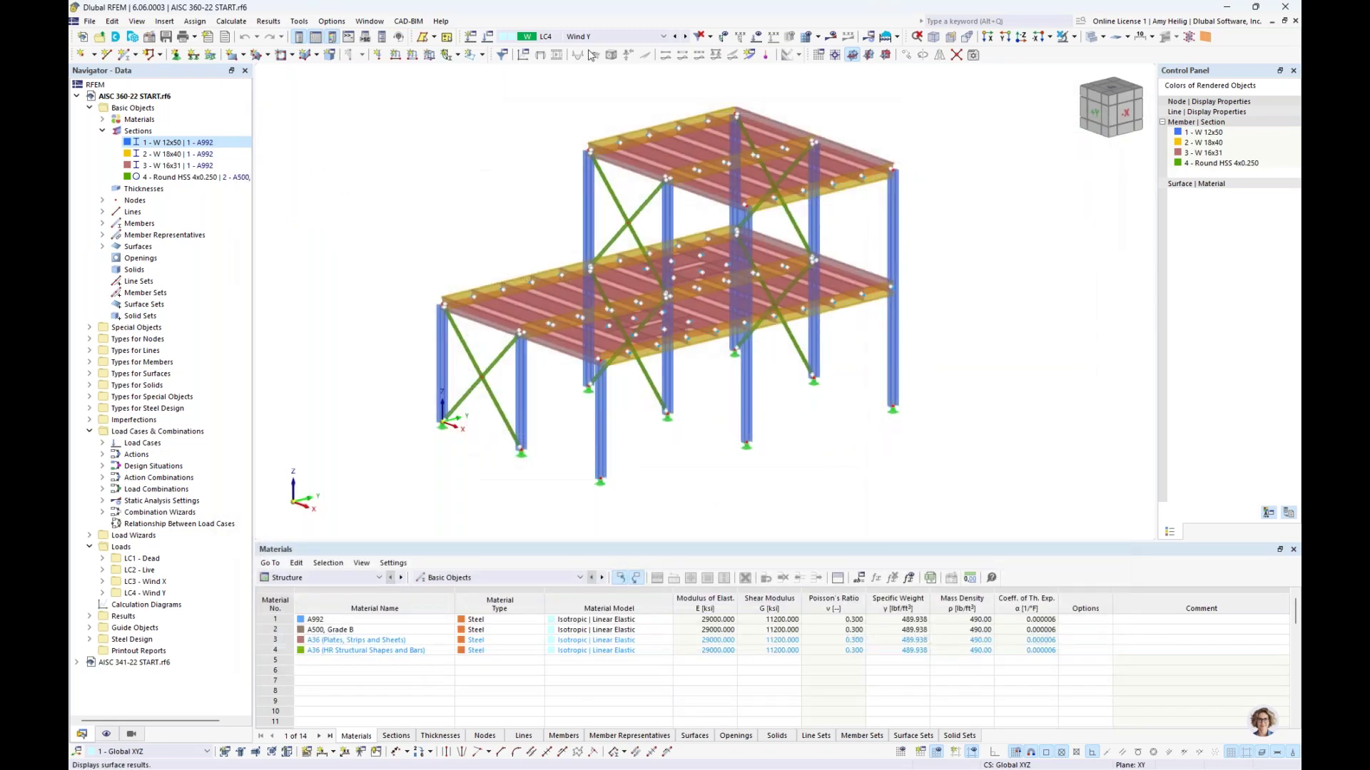
Turn on the load display and show the surface loads of load case LC1 Dead
left_click(751, 41)
middle_click_drag(971, 189, 943, 181, "ctrl")
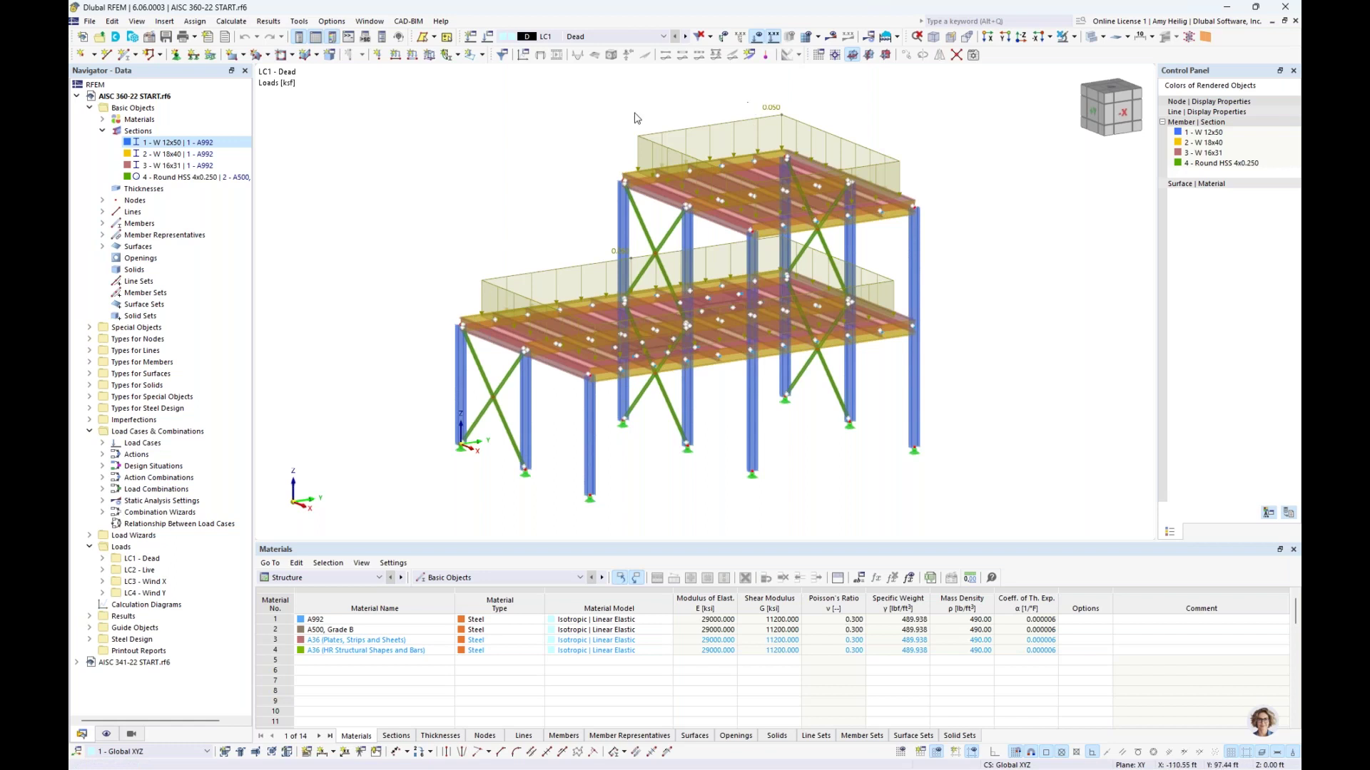
Temporarily display the loads from distribution surfaces to inspect how the dead load reaches the beams, then hide them again
left_click(107, 735)
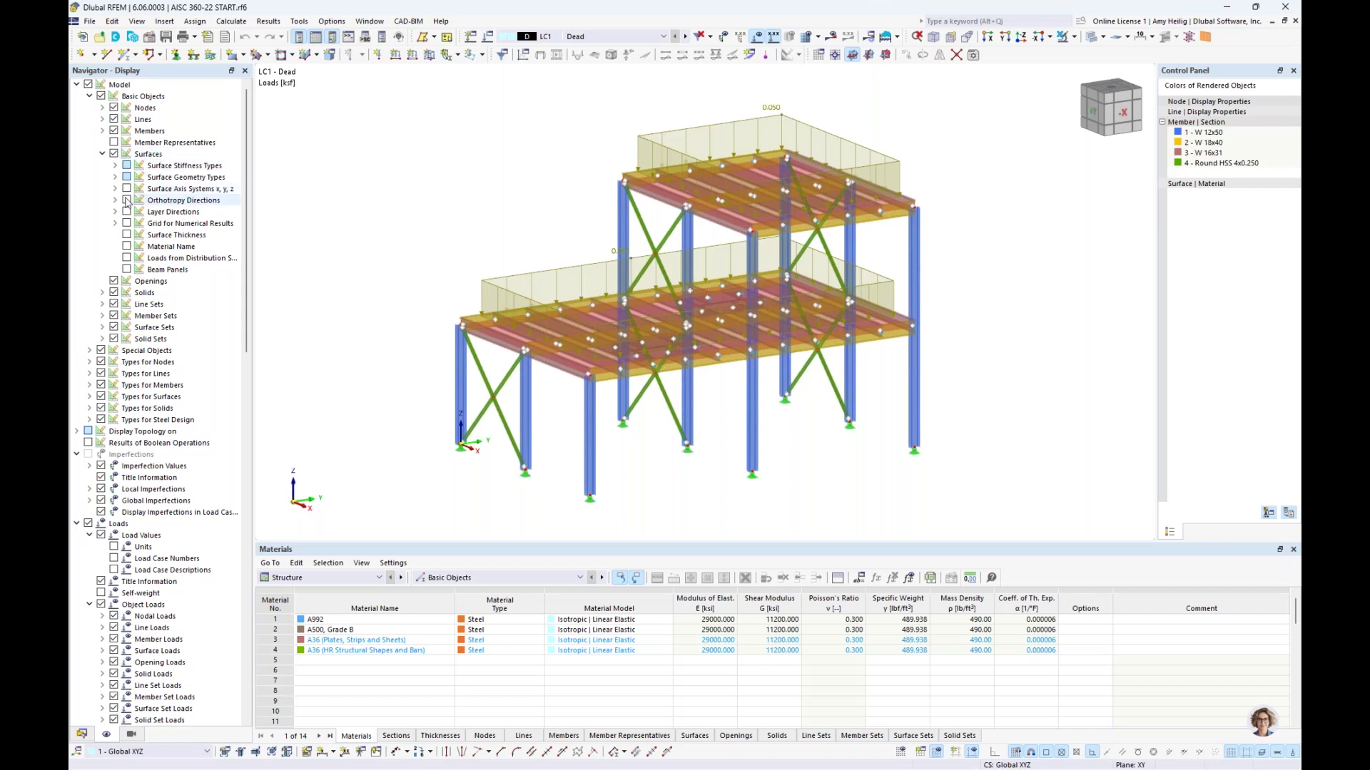
left_click(126, 258)
mouse_move(1028, 426)
middle_mouse_down("ctrl")
mouse_move(956, 391)
mouse_move(1041, 424)
middle_mouse_up("ctrl")
left_click(127, 257)
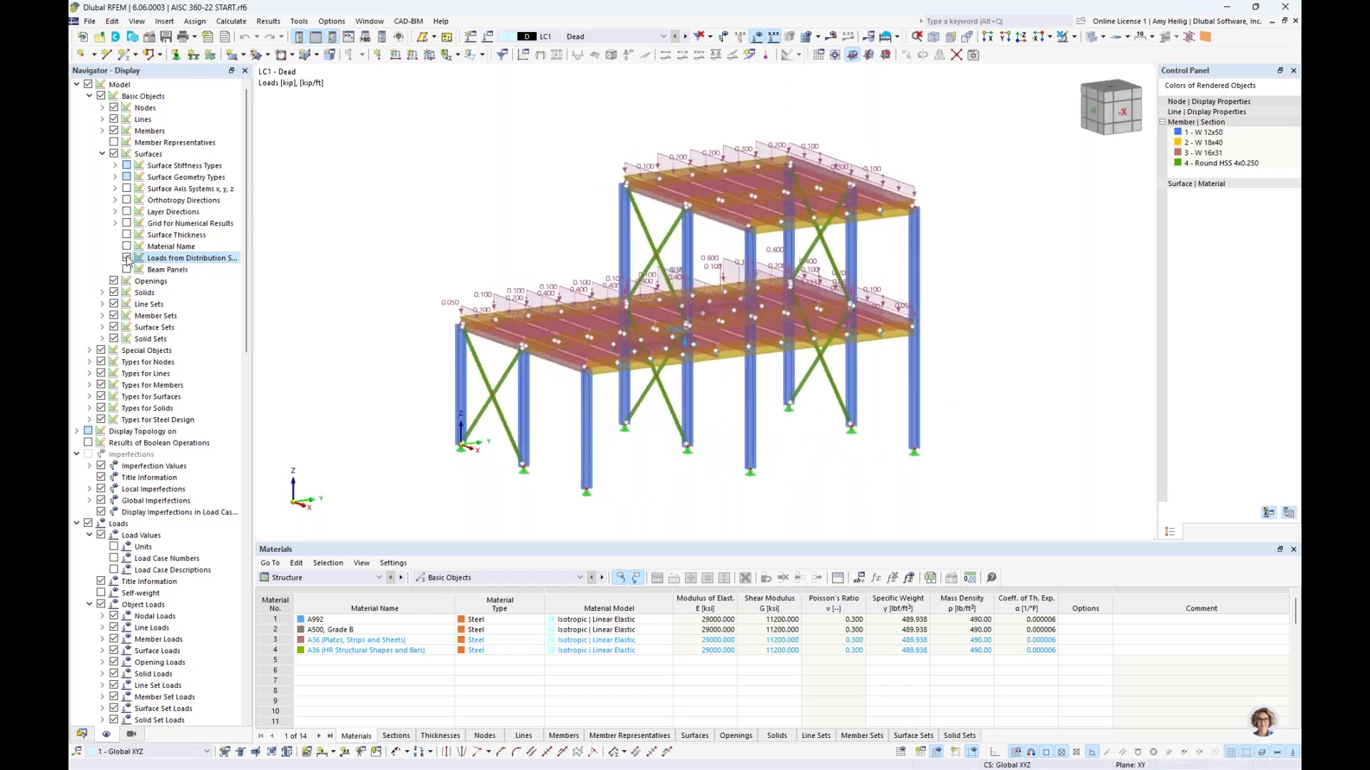
Step through the loads of LC2 Live and LC3 Wind X, viewing the model from its wind-loaded side
middle_click_drag(496, 176, 503, 200)
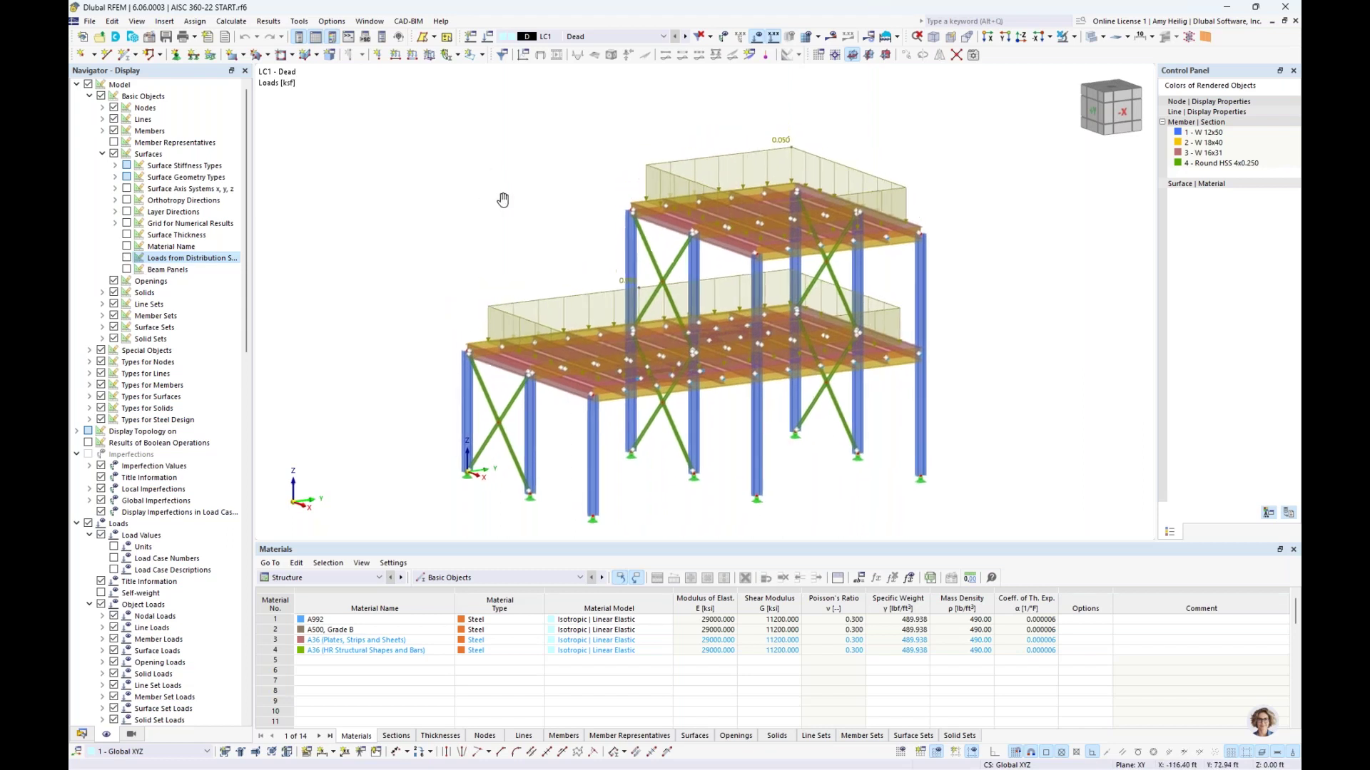
left_click(683, 37)
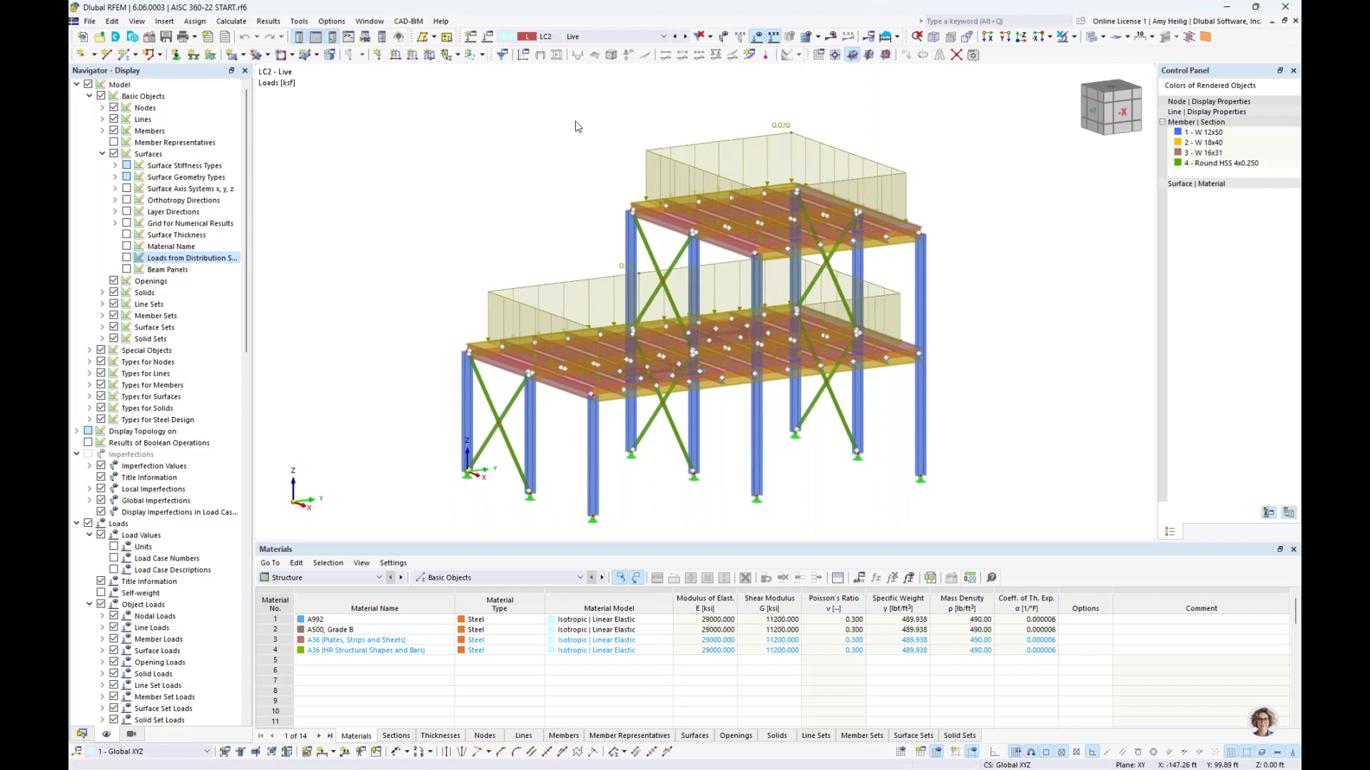
left_click(683, 37)
middle_click_drag(458, 235, 577, 266)
scroll(579, 285, "up", 2)
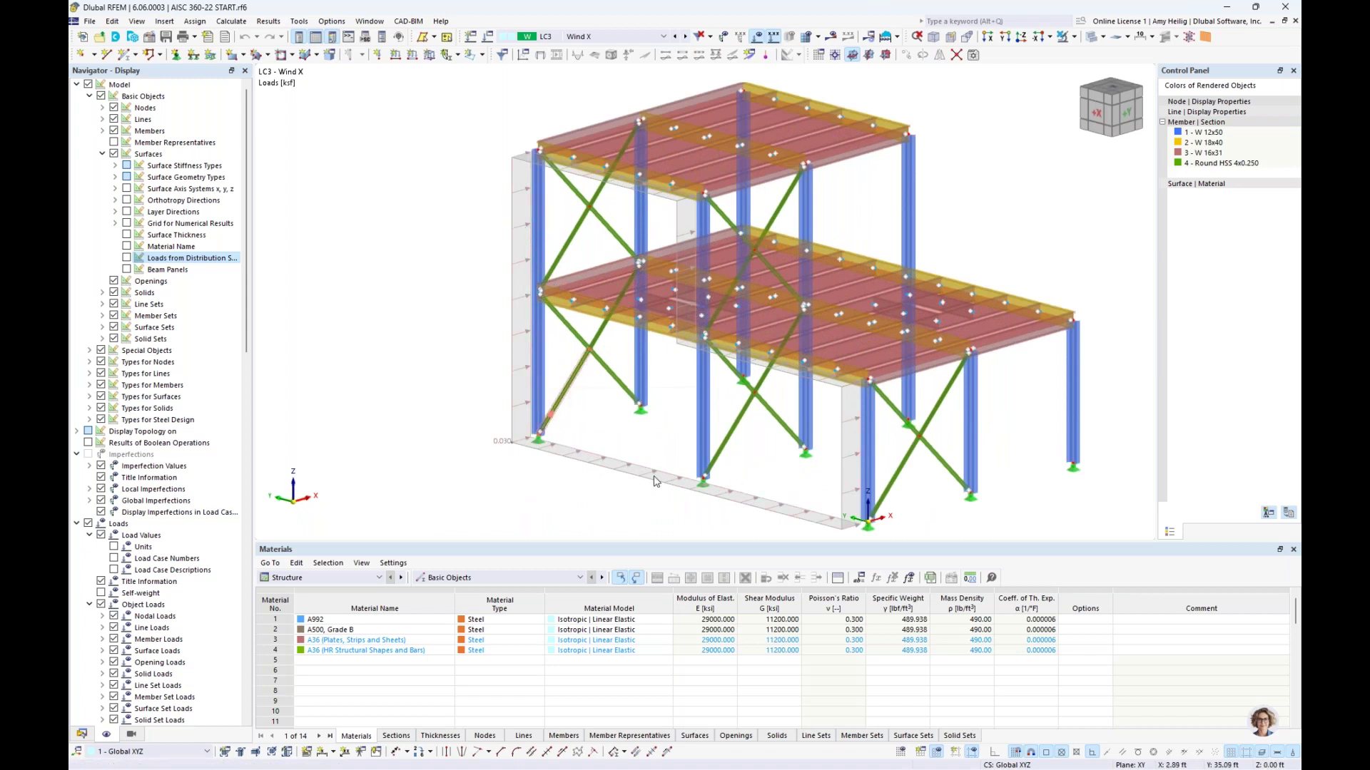
Open the Wind X area load wizard and check its load parameters and the corner nodes bounding the load plane
double_click(523, 196)
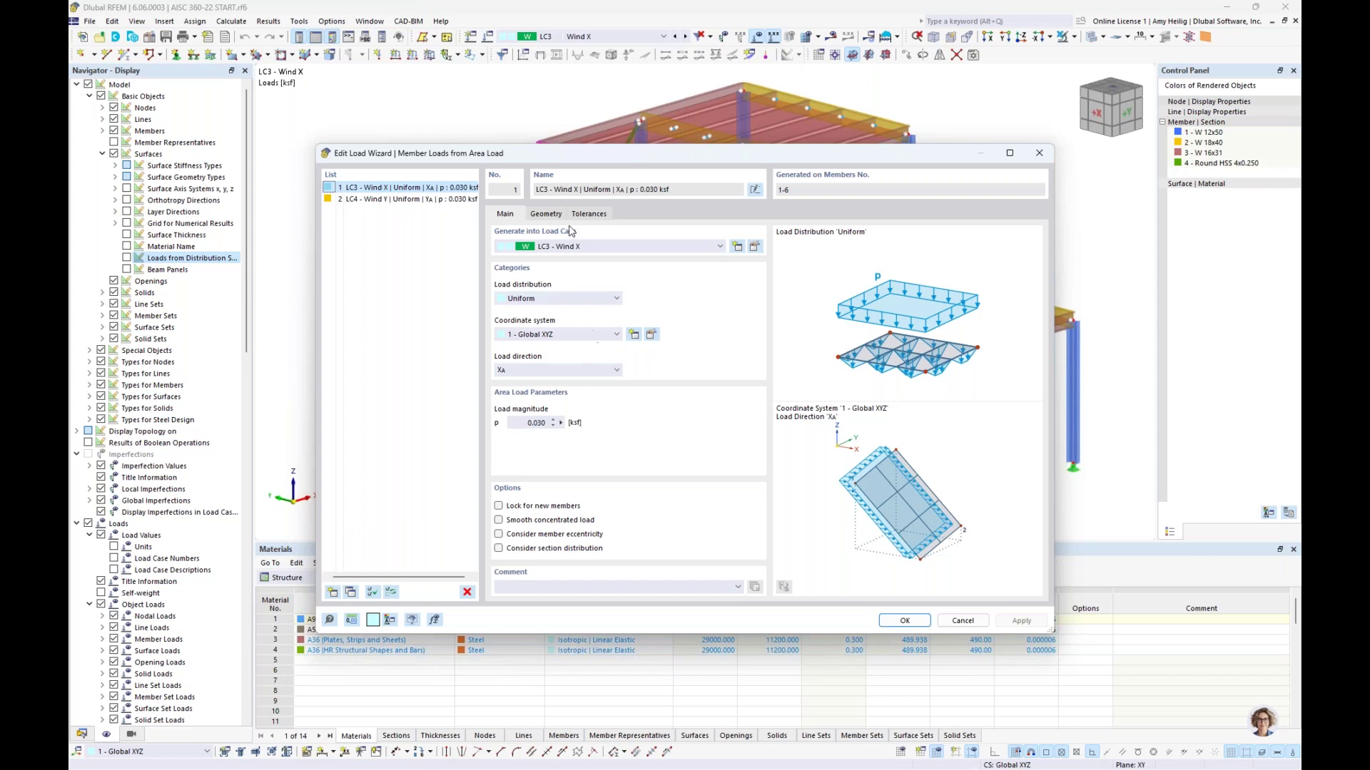
left_click(546, 214)
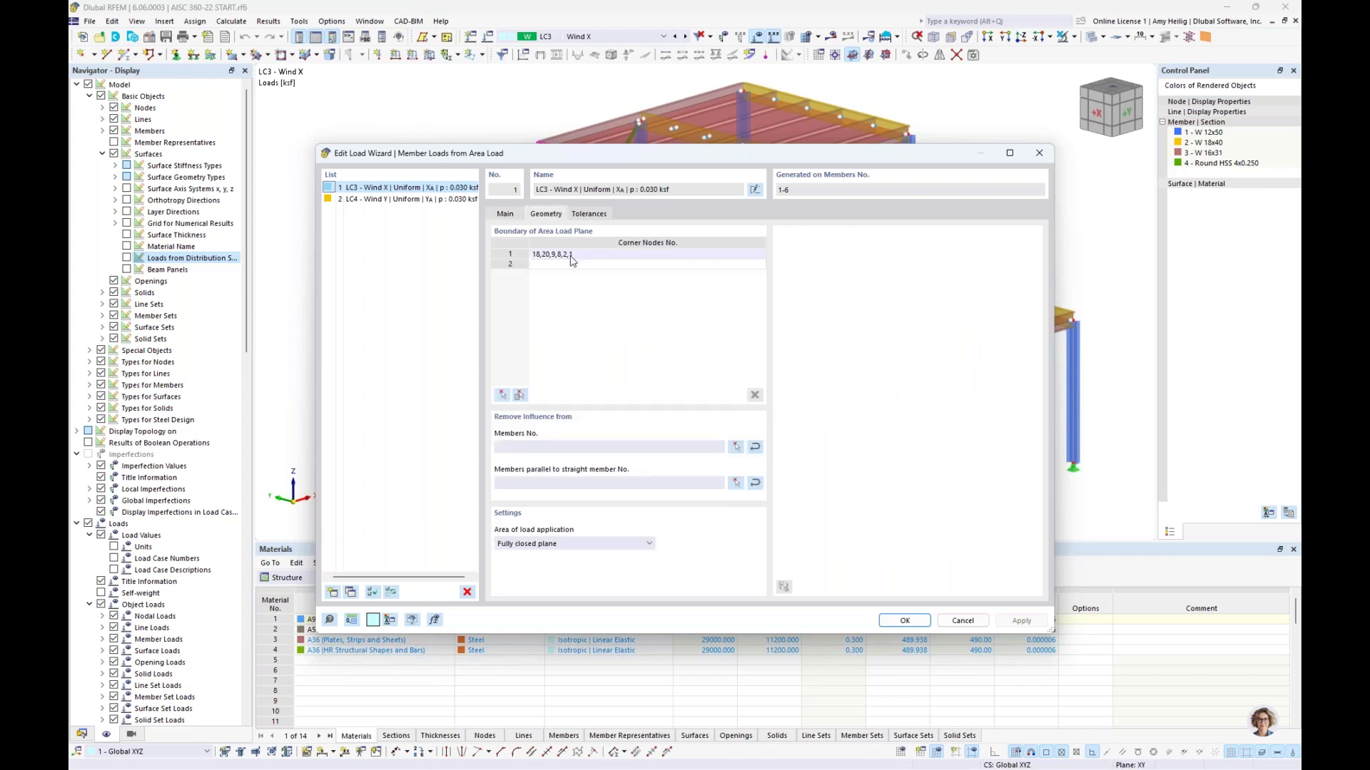
left_click_drag(621, 157, 602, 483)
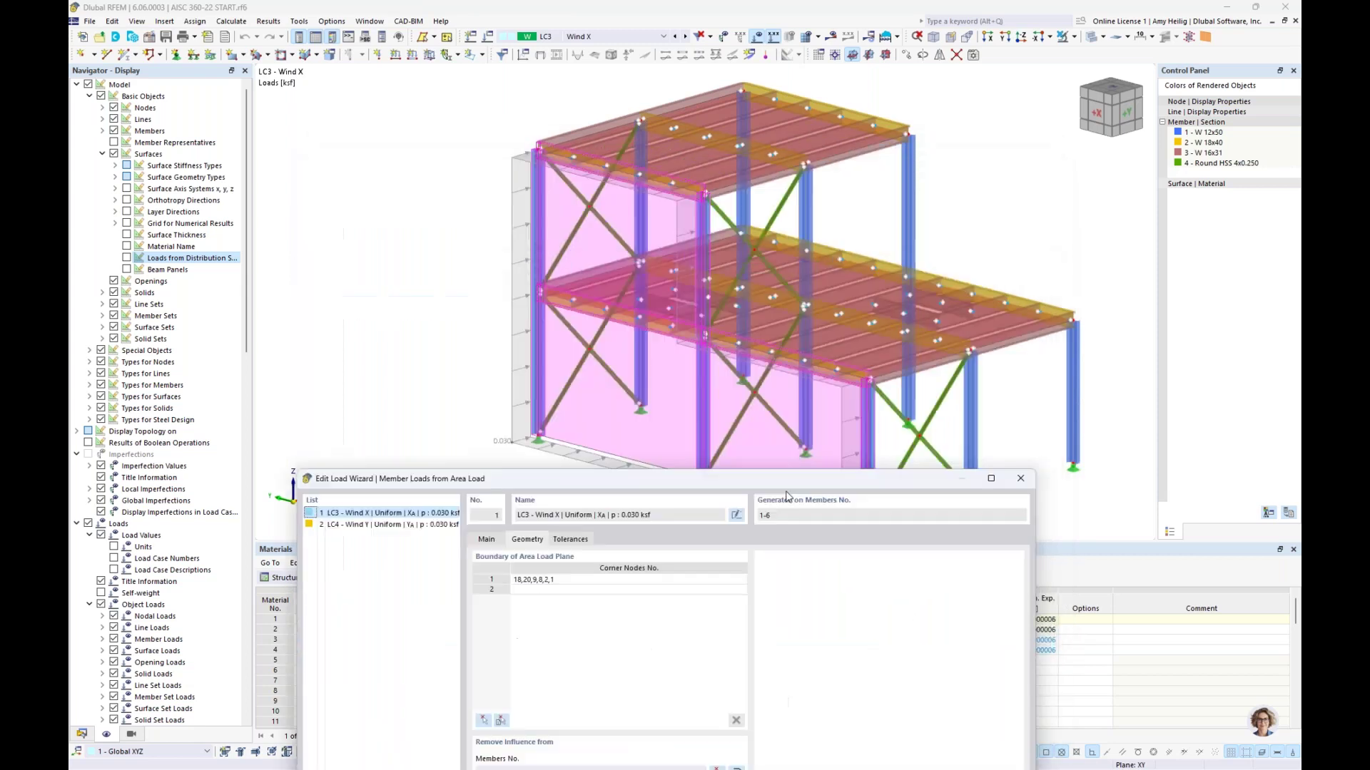
left_click_drag(612, 478, 629, 122)
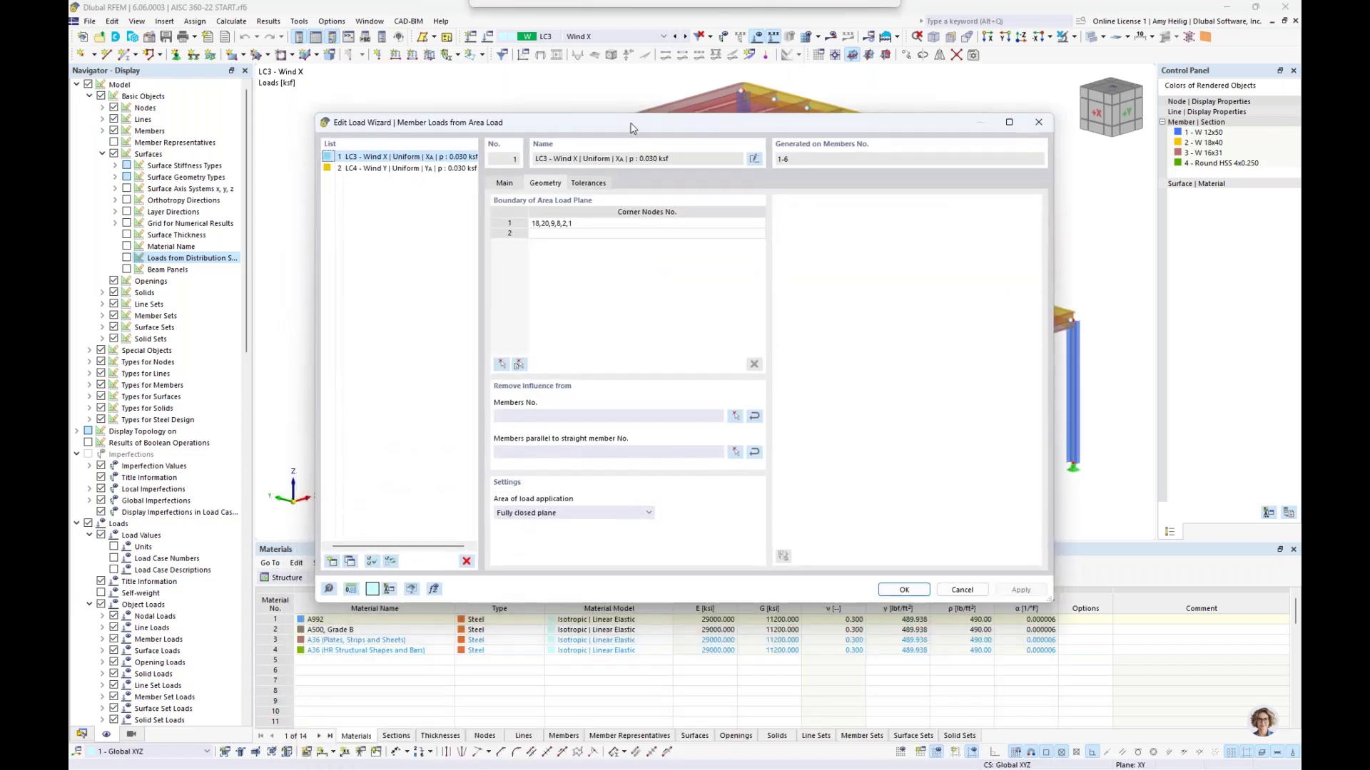
View the area of load application options for the Wind X load, keep Fully closed plane and cancel the load wizard
left_click(586, 515)
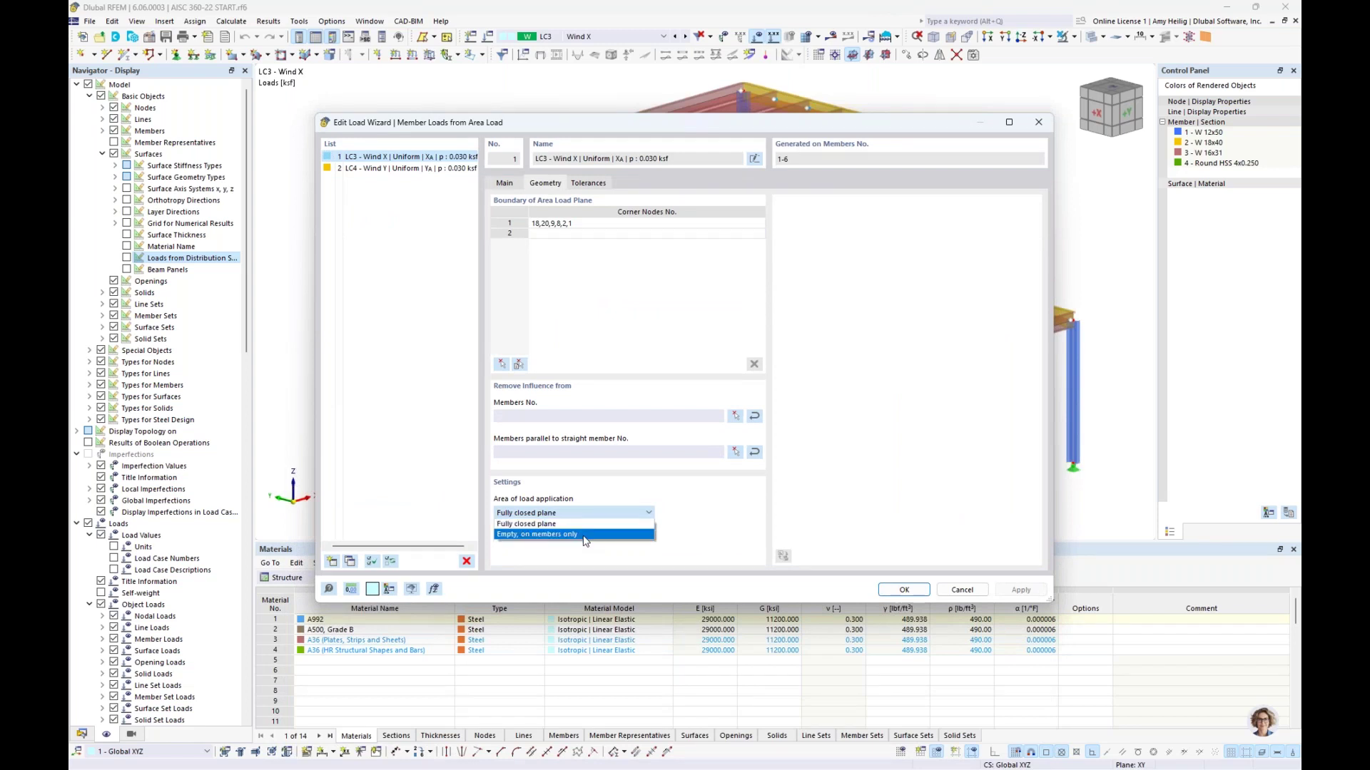
left_click(689, 551)
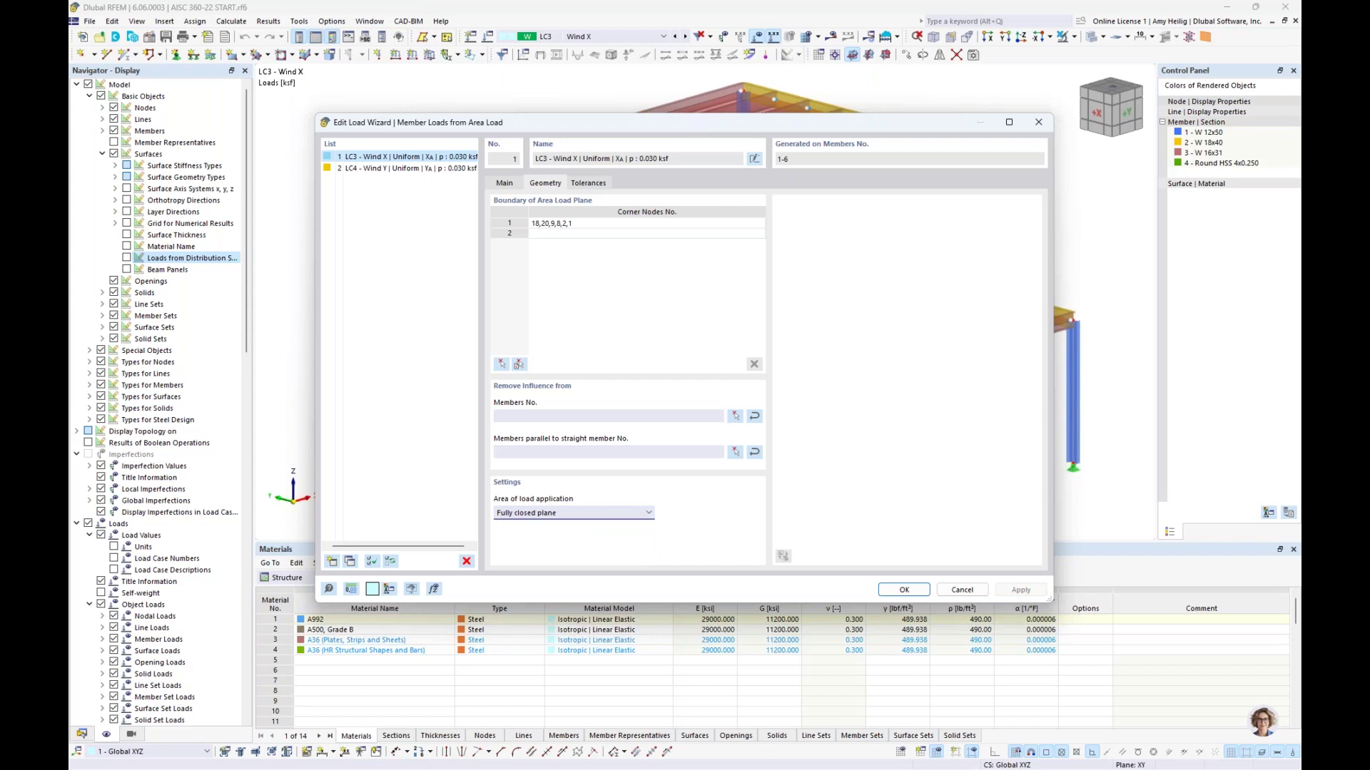
left_click(949, 592)
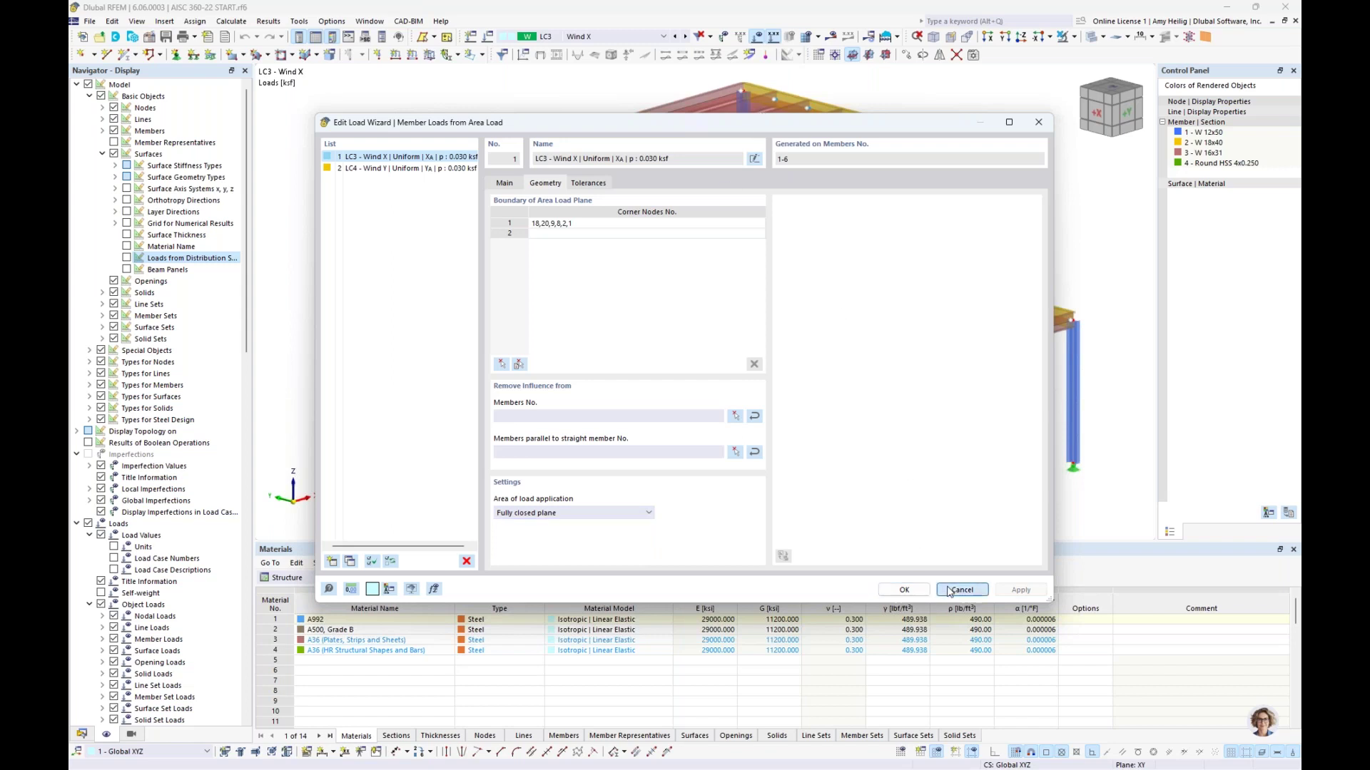
Display the Wind X area load separately as member loads to inspect it, then restore the area load display
right_click(519, 340)
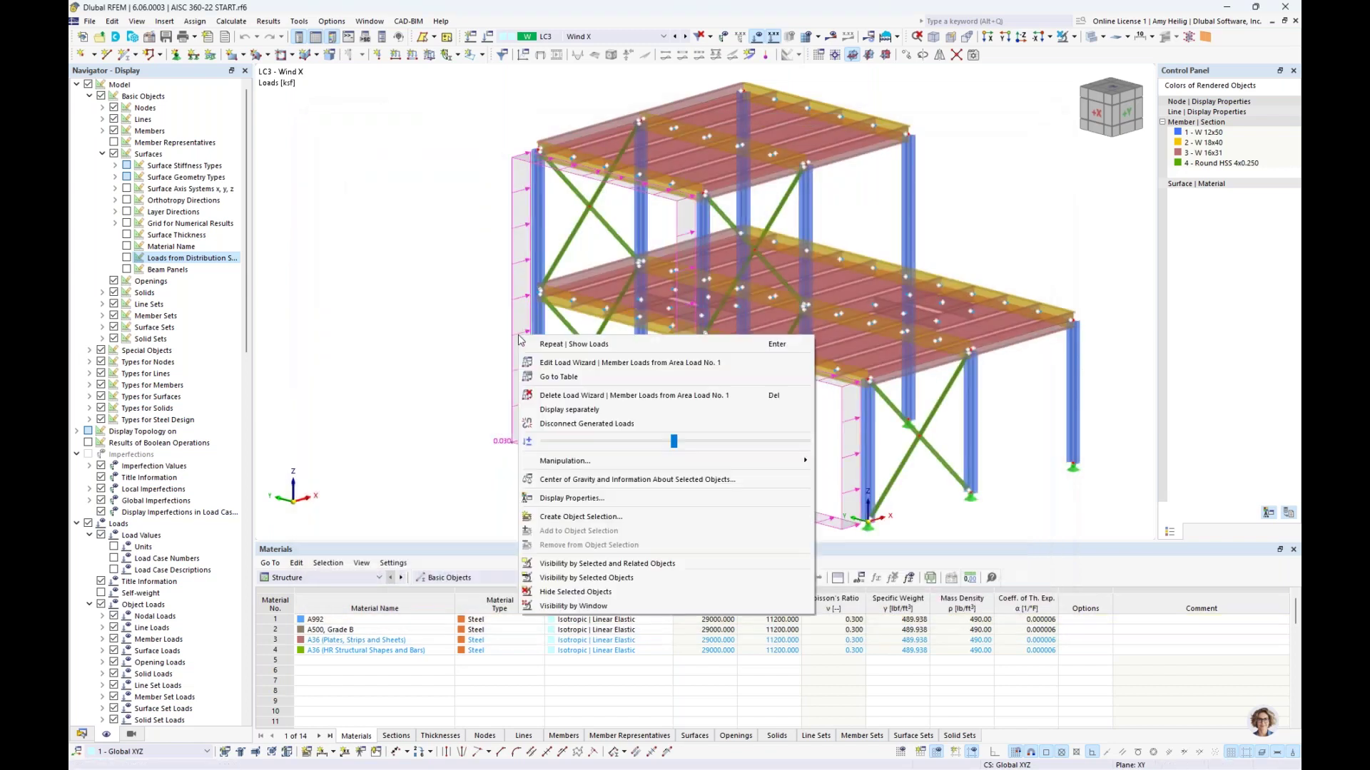
left_click(706, 399)
middle_click_drag(738, 429, 569, 251, "ctrl")
right_click(571, 249)
left_click(627, 323)
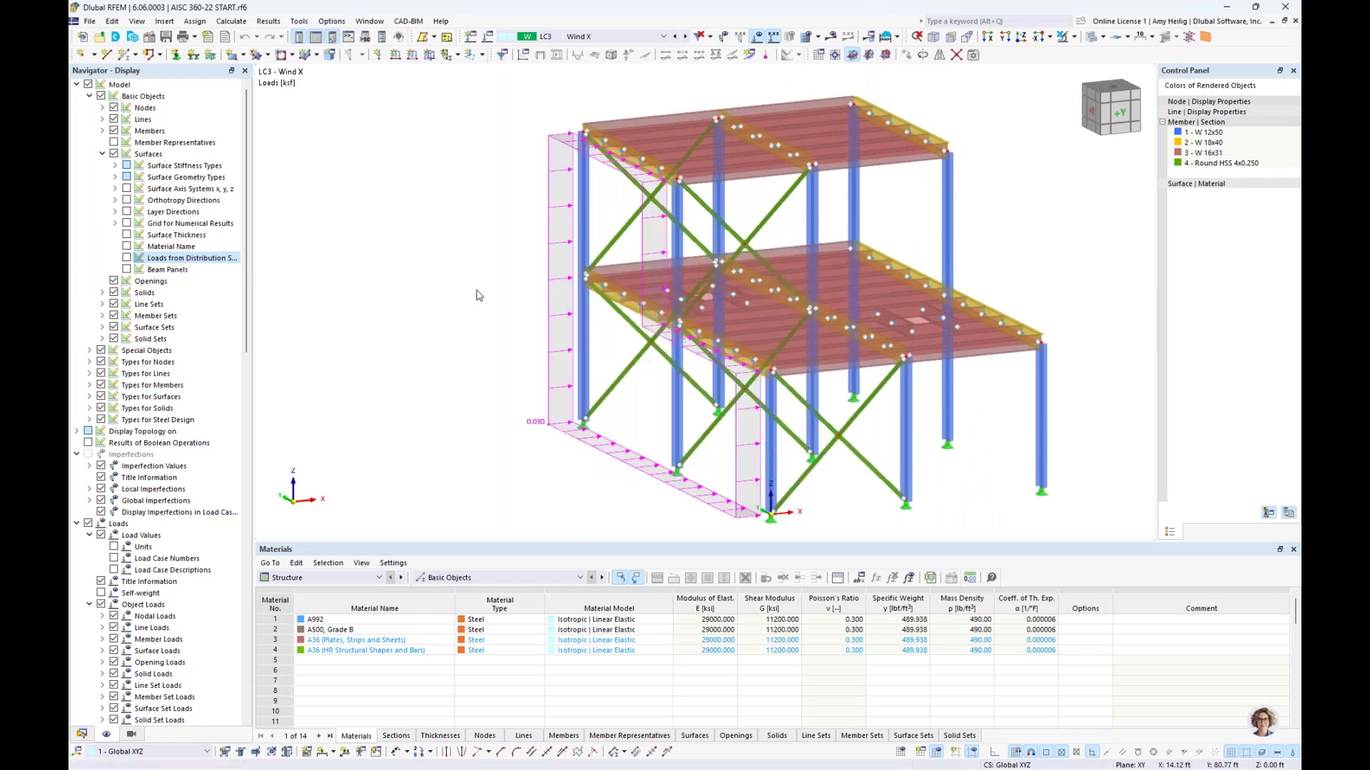
Switch to load case LC4 Wind Y and display its area load separately as member loads
left_click(685, 37)
middle_click_drag(1011, 211, 795, 205, "ctrl")
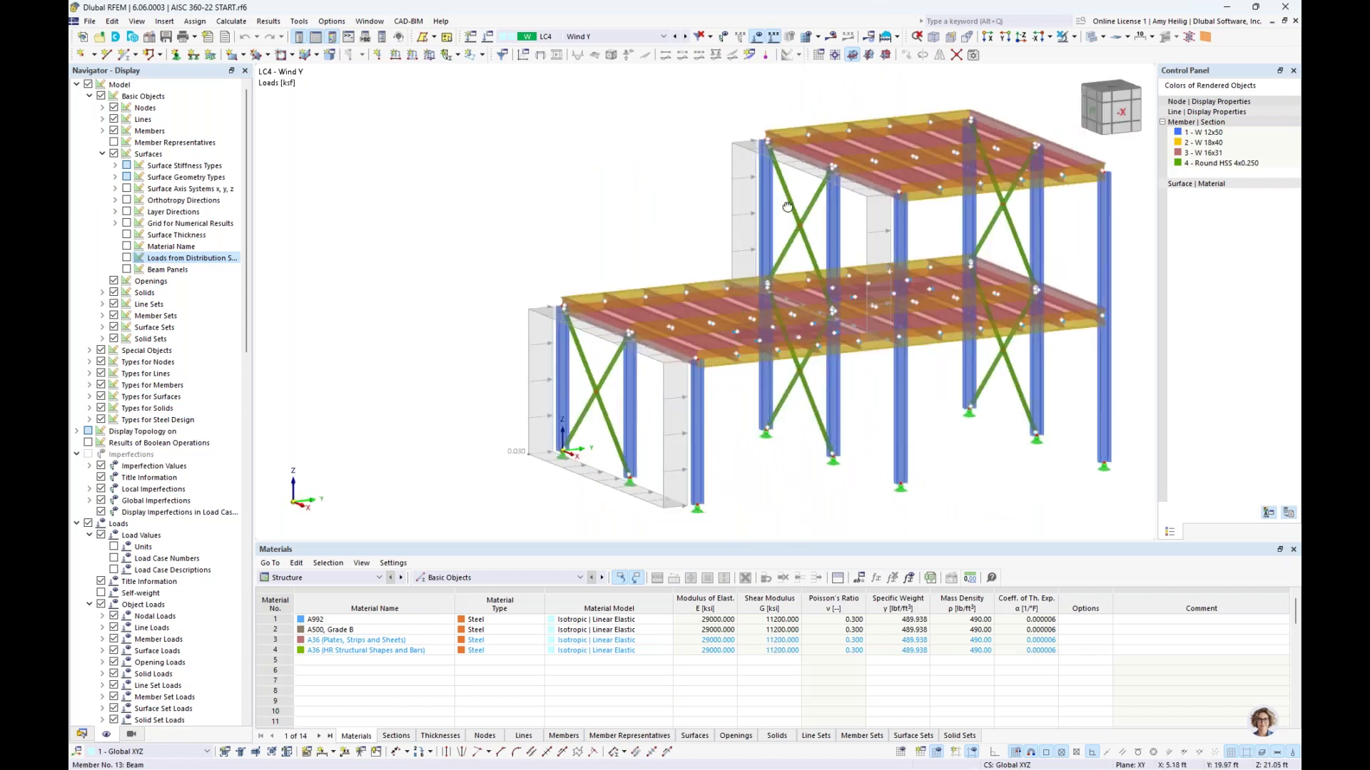
right_click(531, 313)
left_click(543, 377)
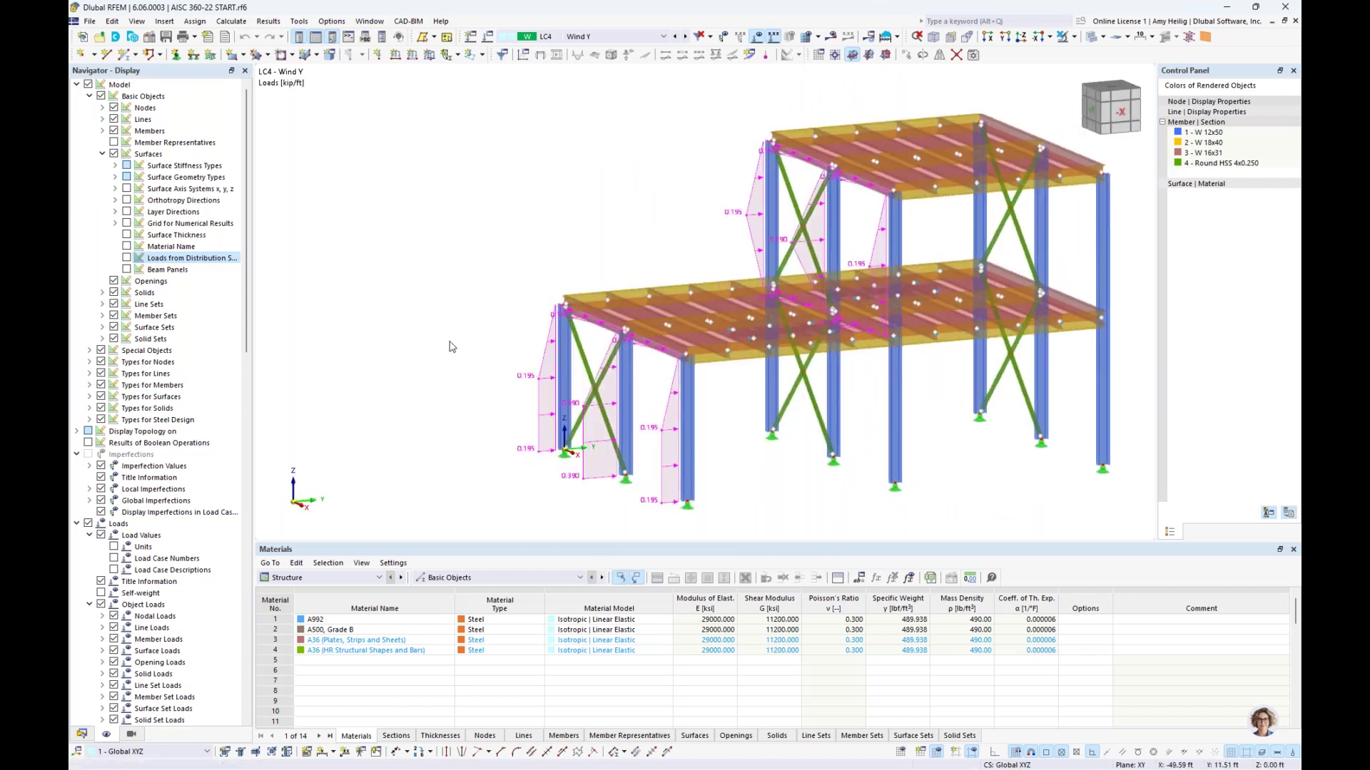
Restore the area load display of the Wind Y load instead of the separate member loads and clear the selection
right_click(543, 376)
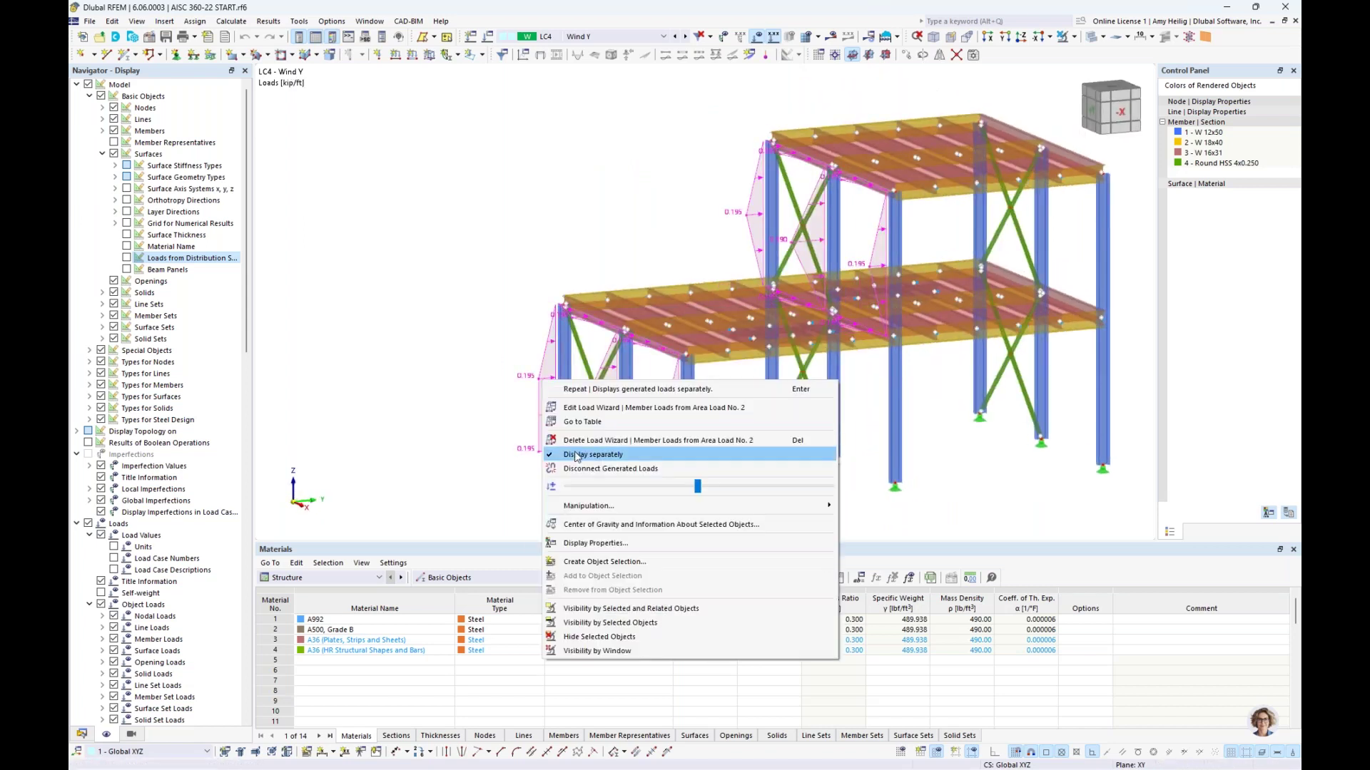
left_click(577, 456)
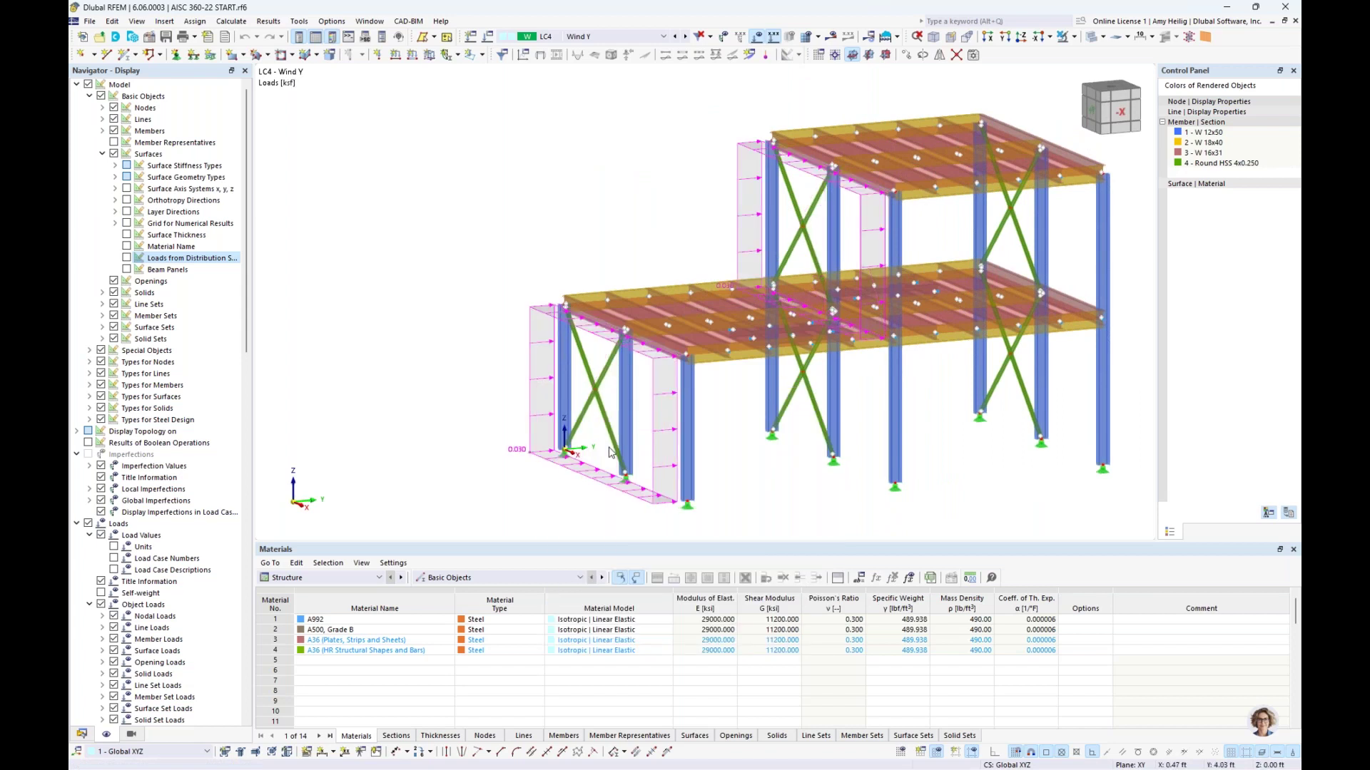
left_click(526, 203)
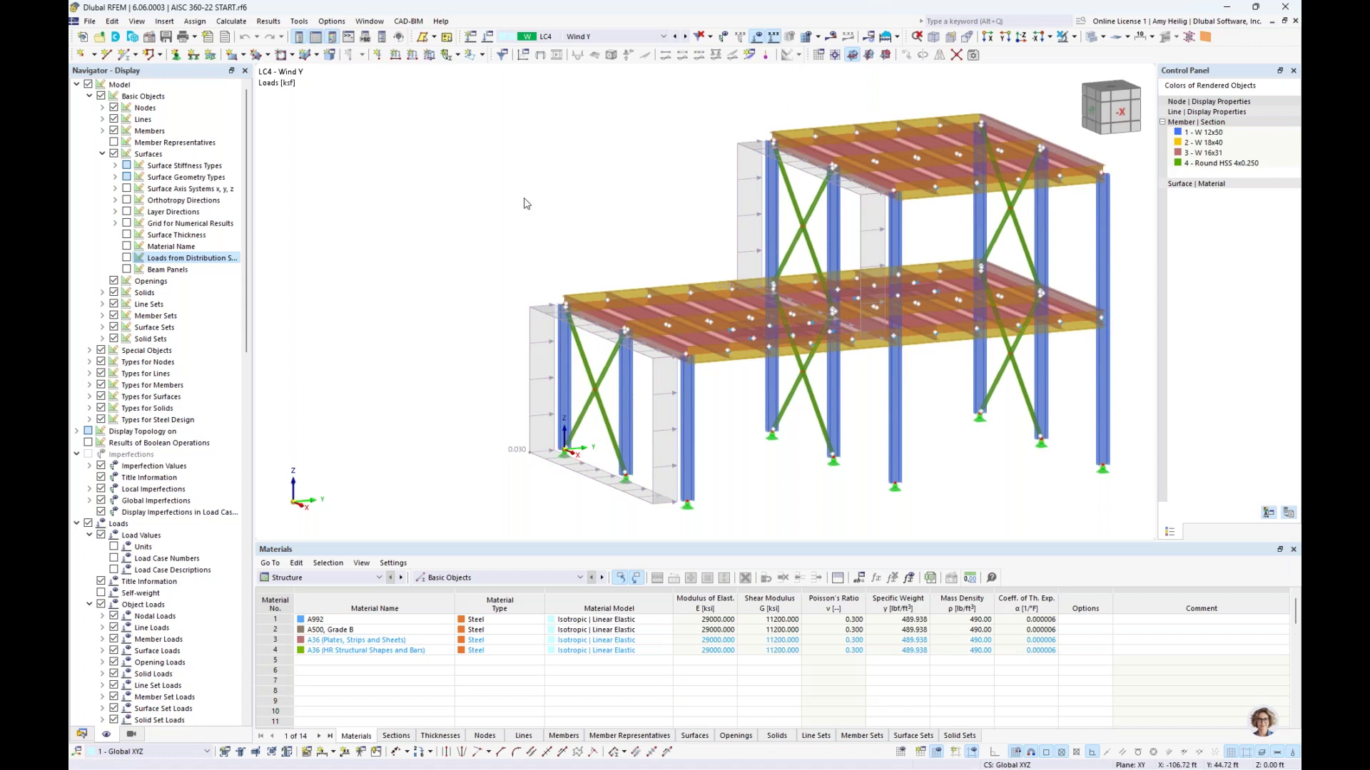
Open the load cases and combinations and check the ASCE 7 2022 standard and the LRFD and ASD design situations
left_click(489, 40)
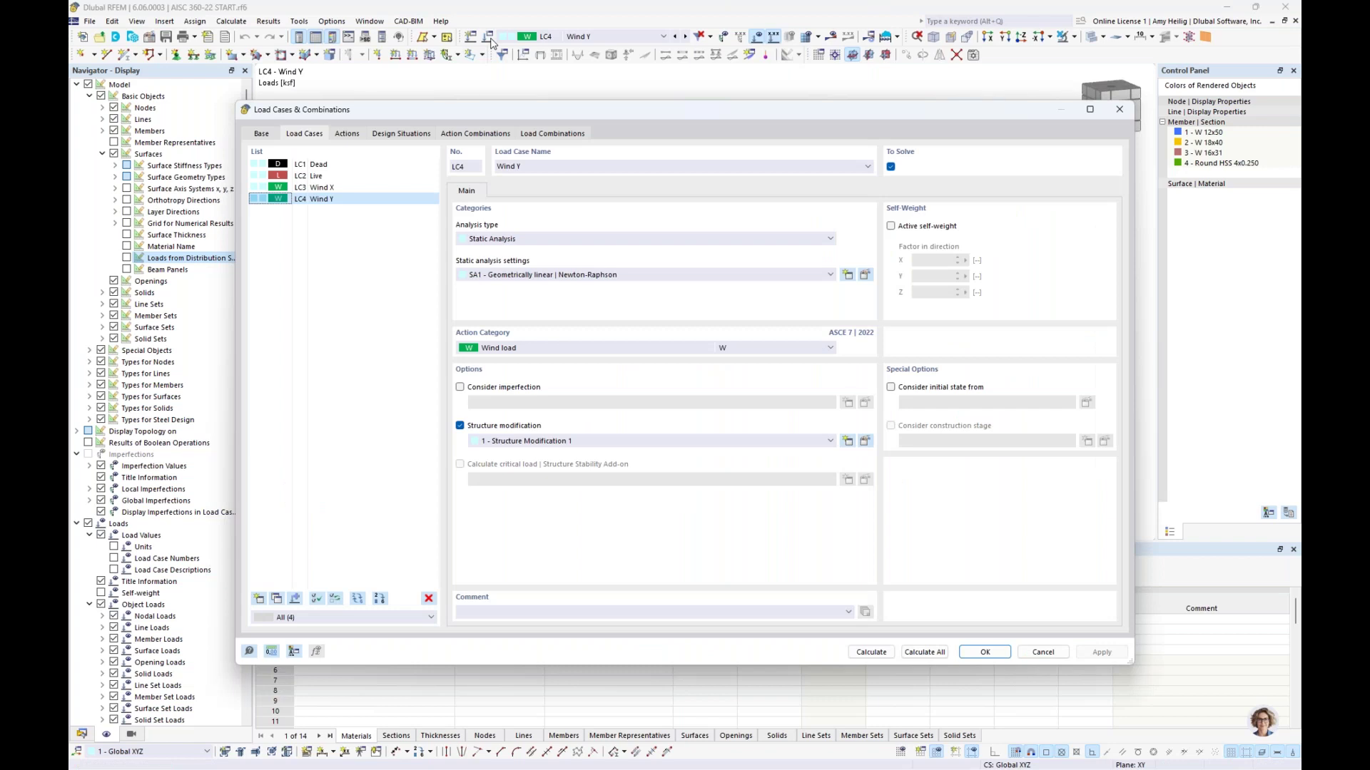
left_click(267, 135)
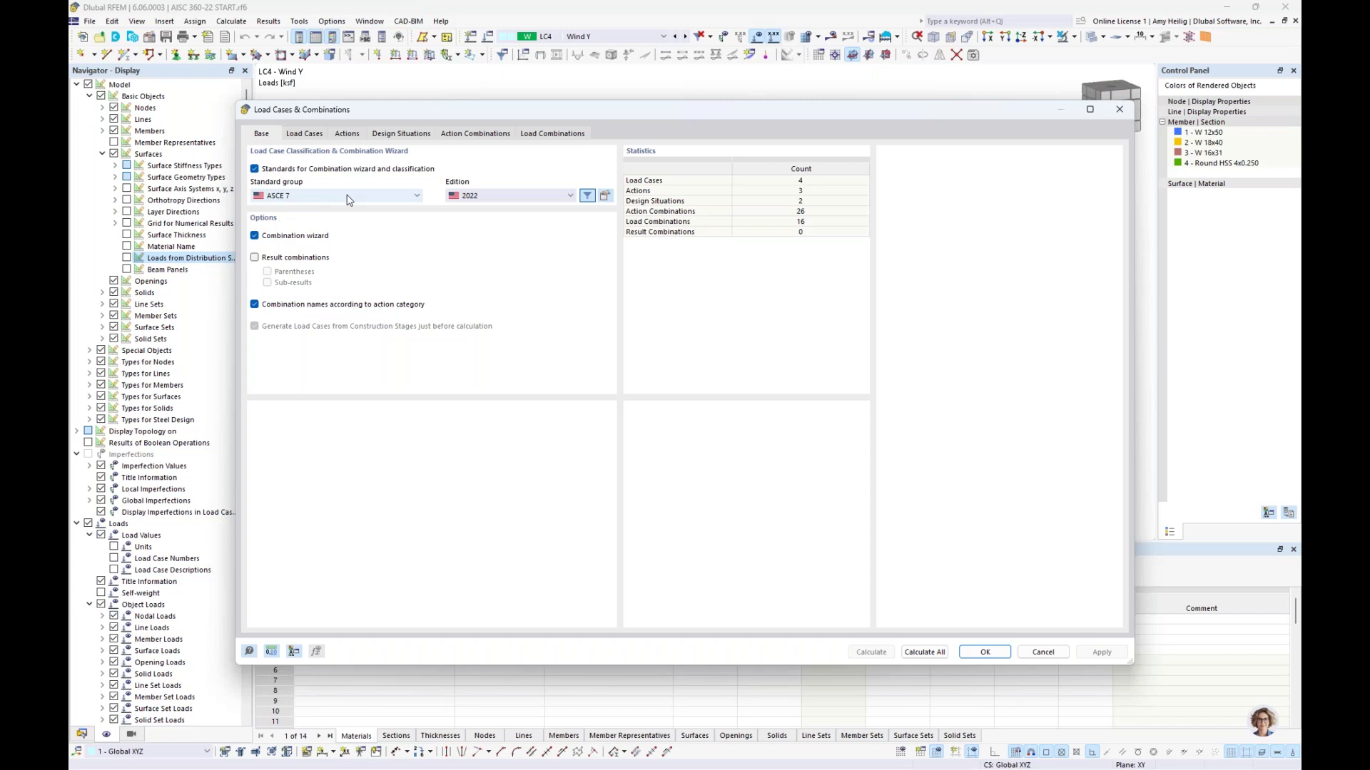
left_click(383, 137)
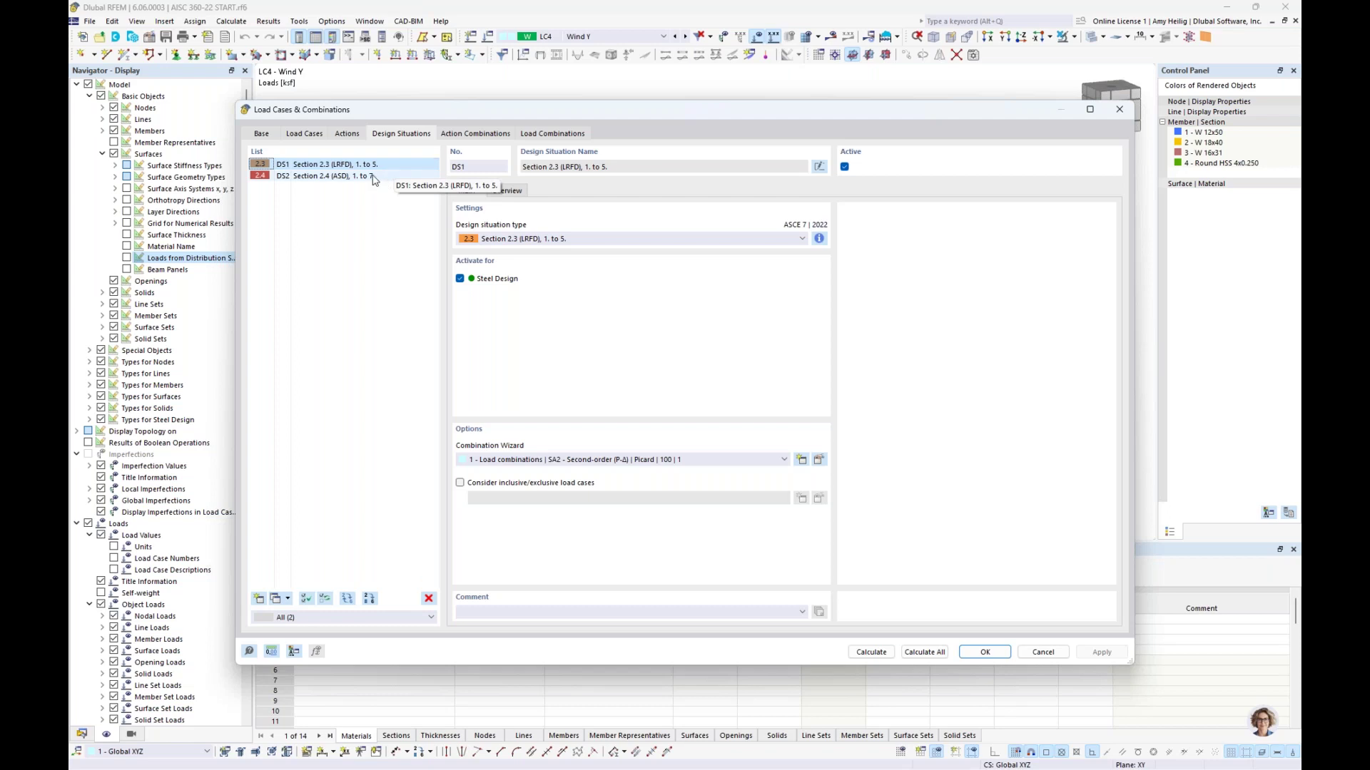
left_click(371, 178)
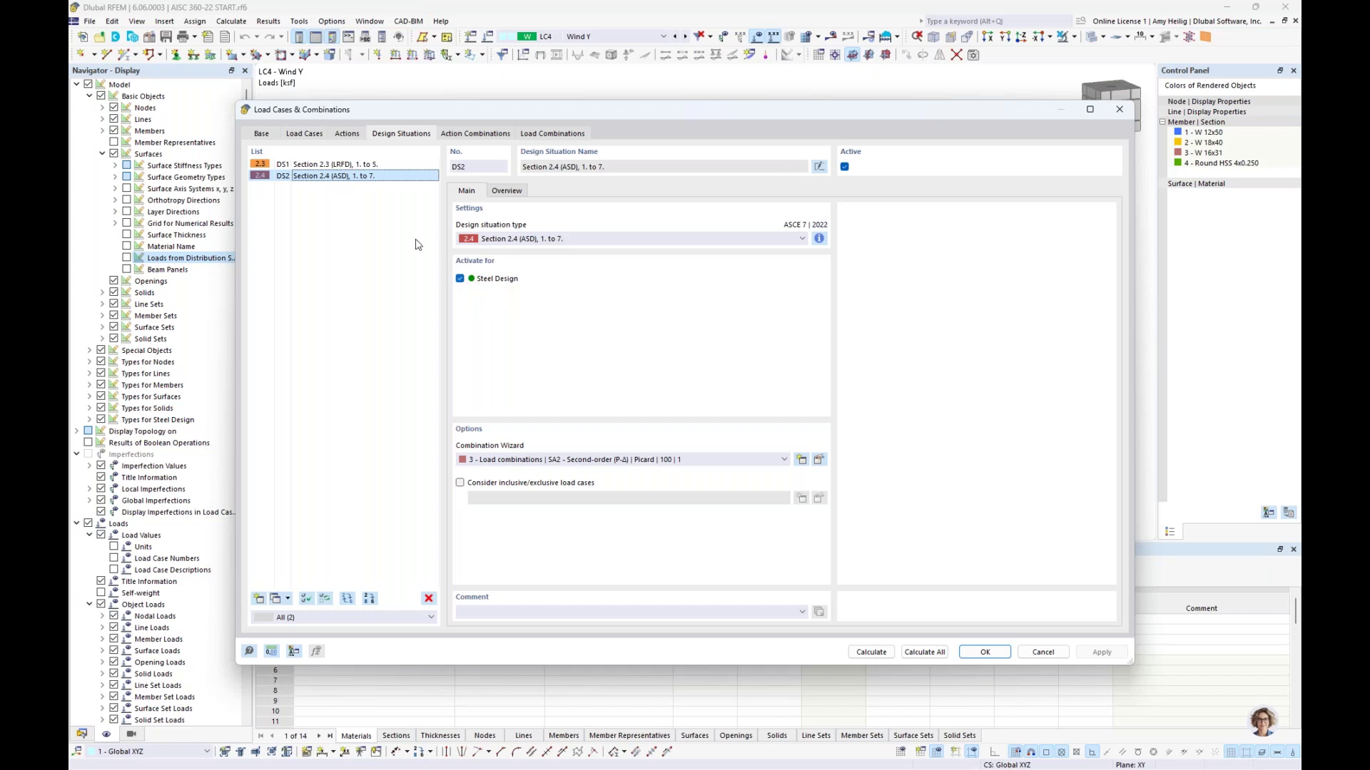
Revisit design situation DS1 and compare the settings of load combinations CO1 and CO9
left_click(378, 168)
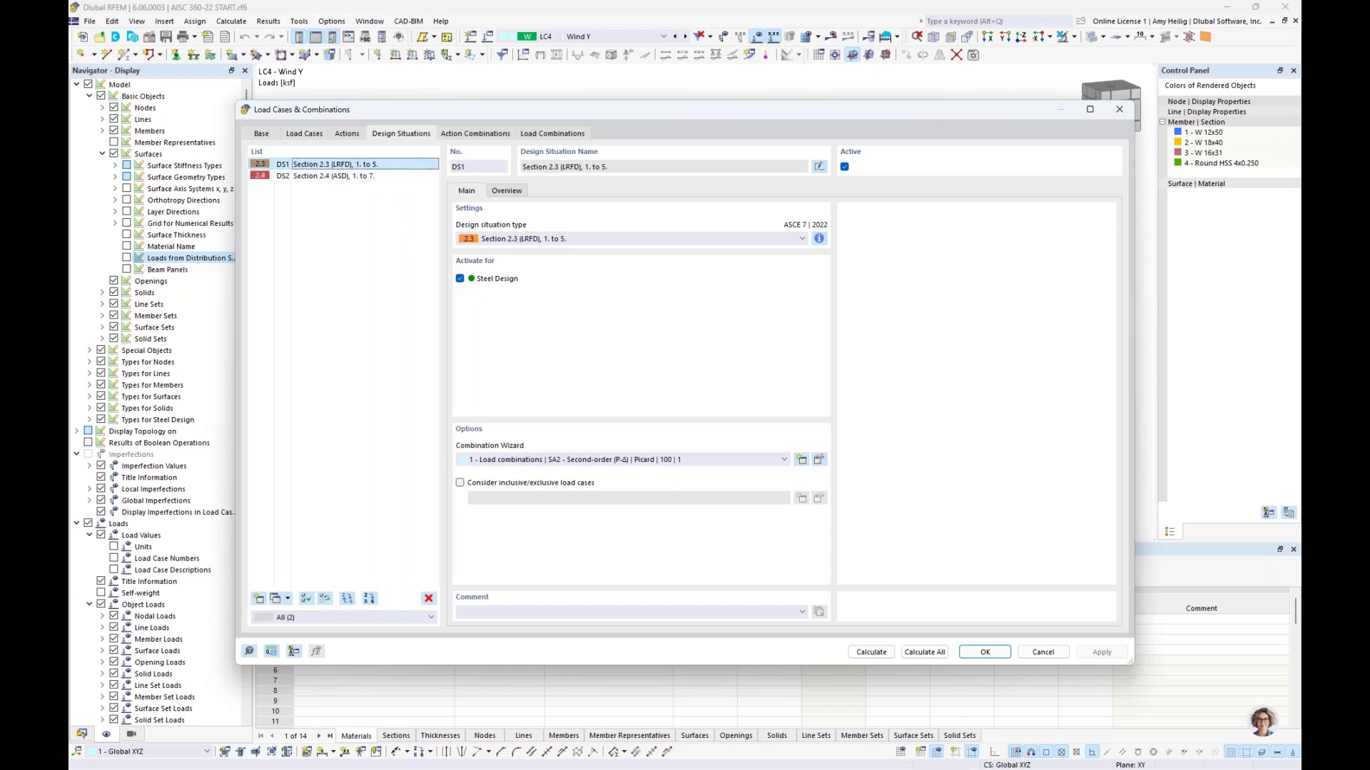
left_click(549, 136)
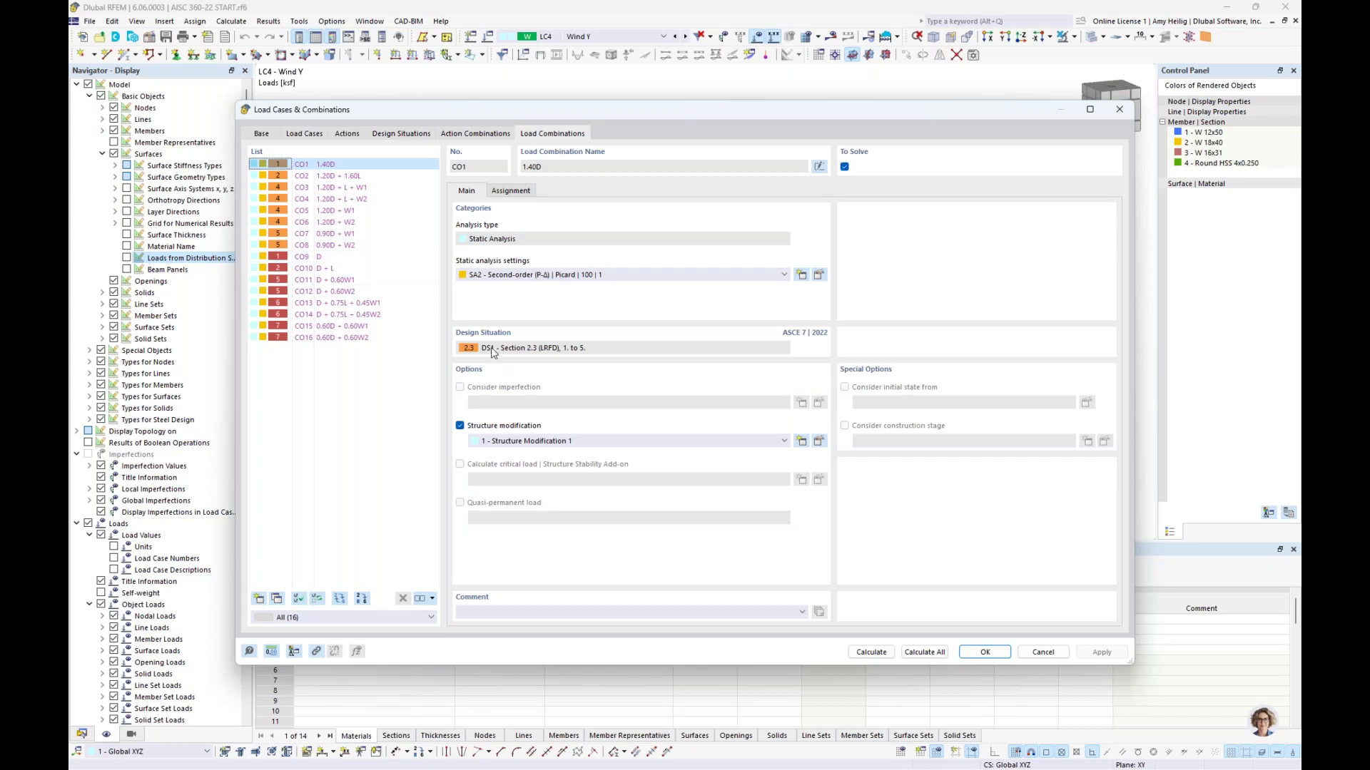
left_click(367, 258)
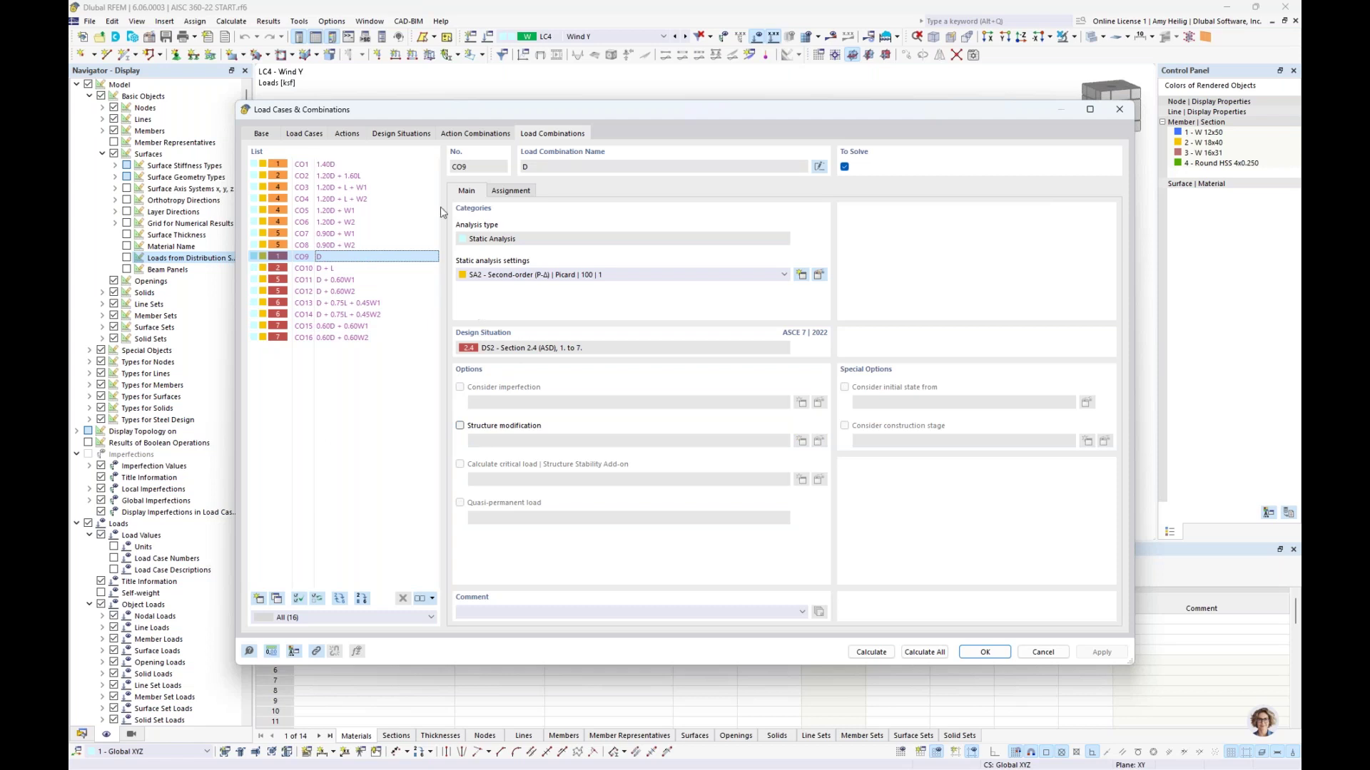
Open the combination wizard of the LRFD design situation and view its static analysis options, keeping SA2 - Second-order (P-Δ)
left_click(410, 135)
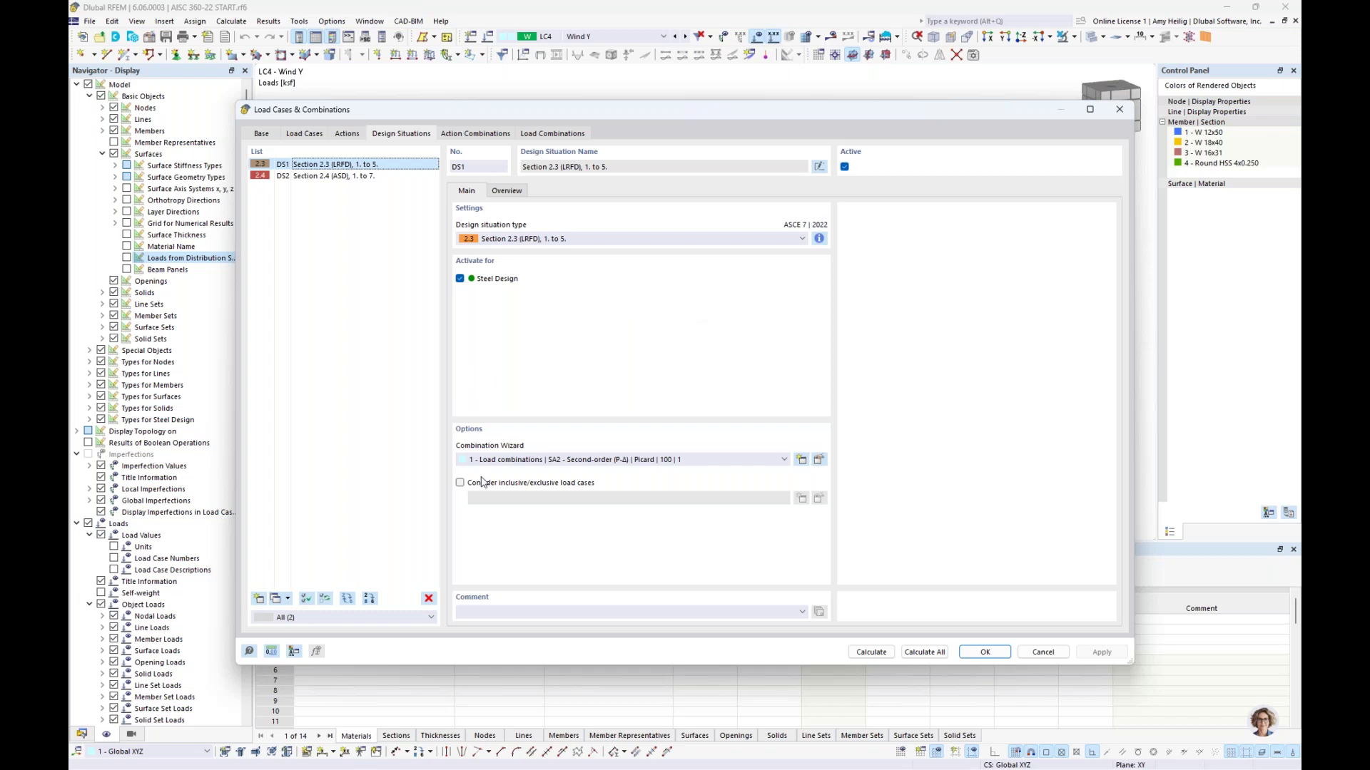
left_click(818, 460)
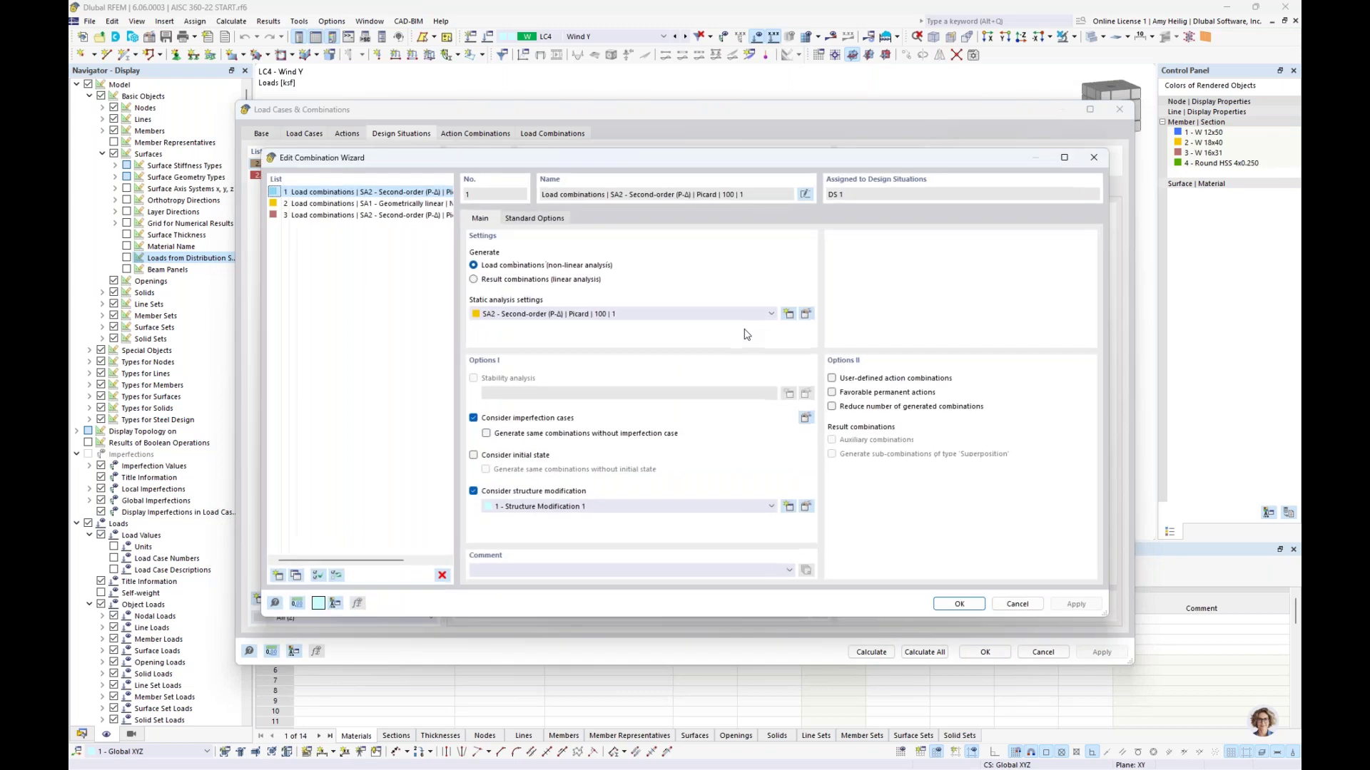
left_click(680, 318)
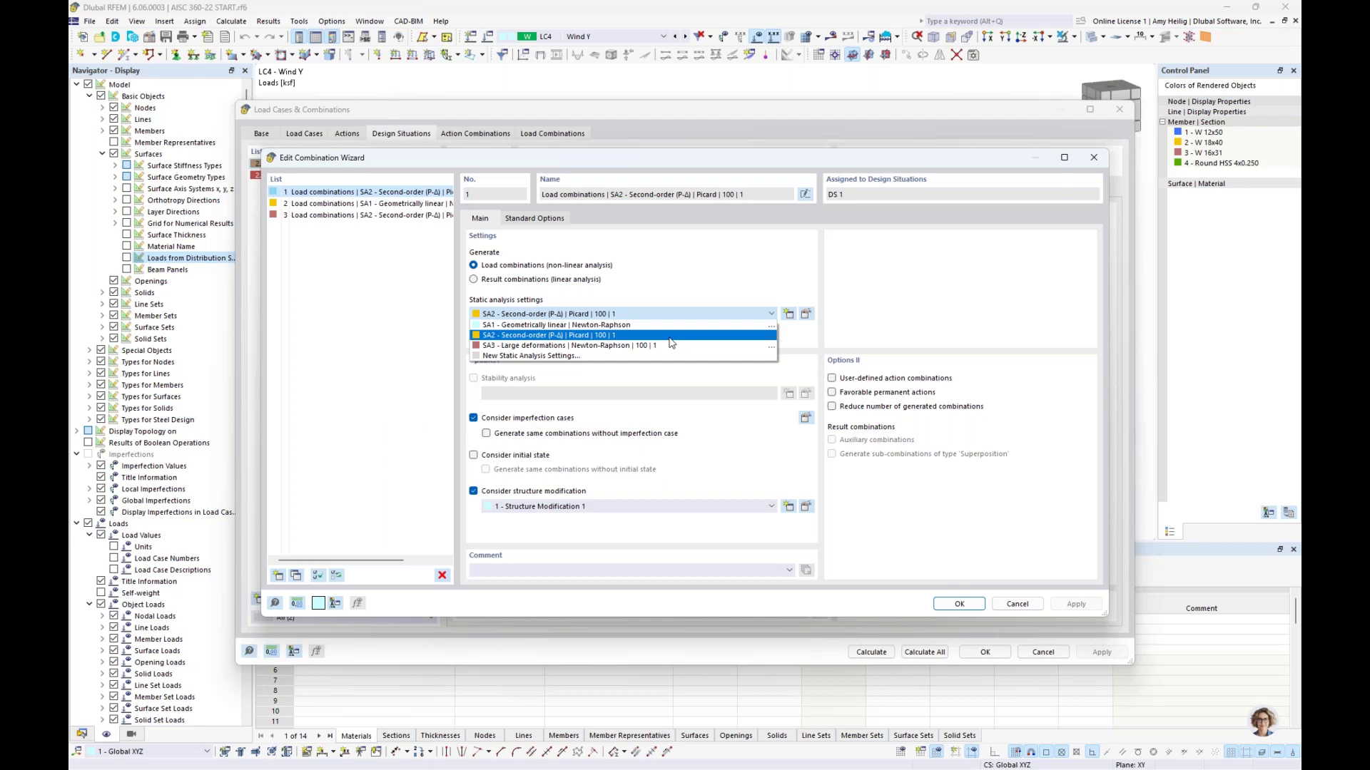
left_click(706, 273)
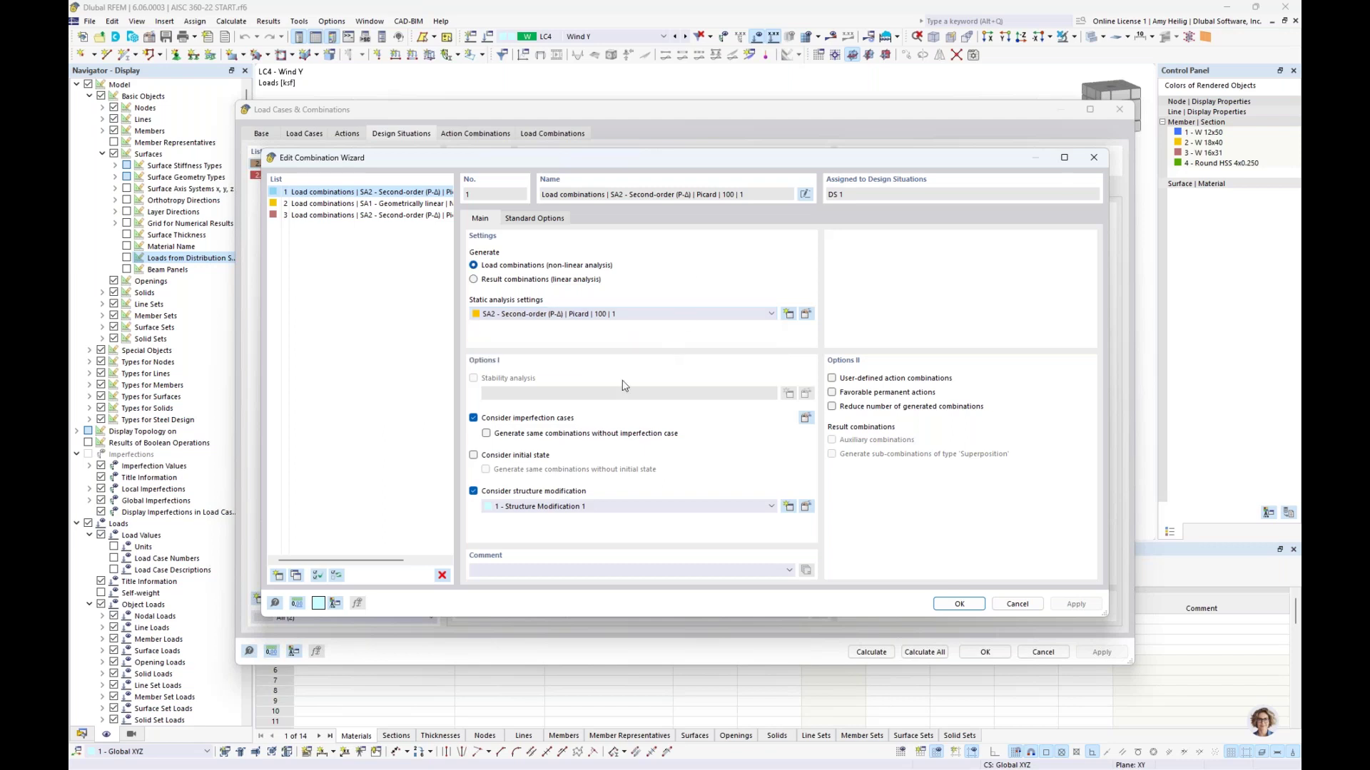
Inspect the member stiffness modification in Structure Modification 1, keep AISC 360-22 C2.3 | Steel Structures as its type and cancel it
left_click(805, 506)
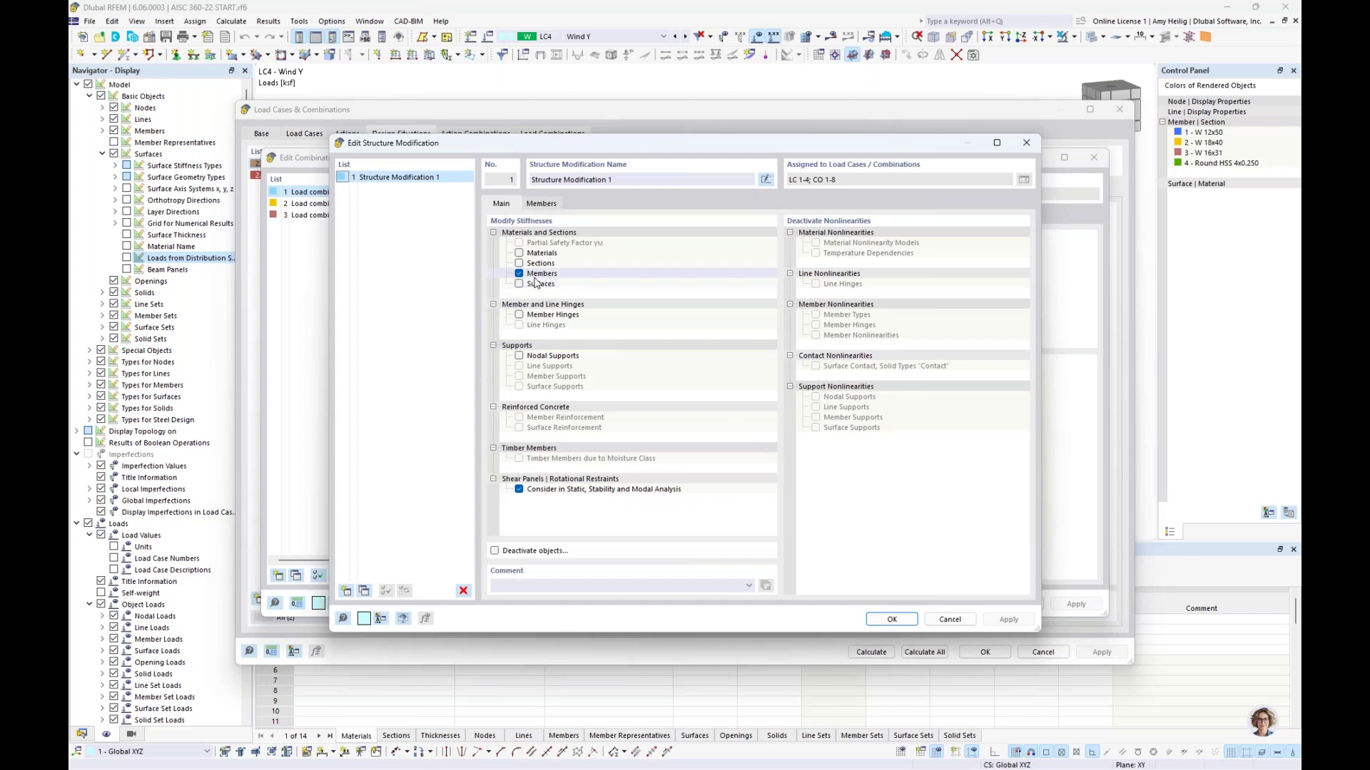
left_click(544, 204)
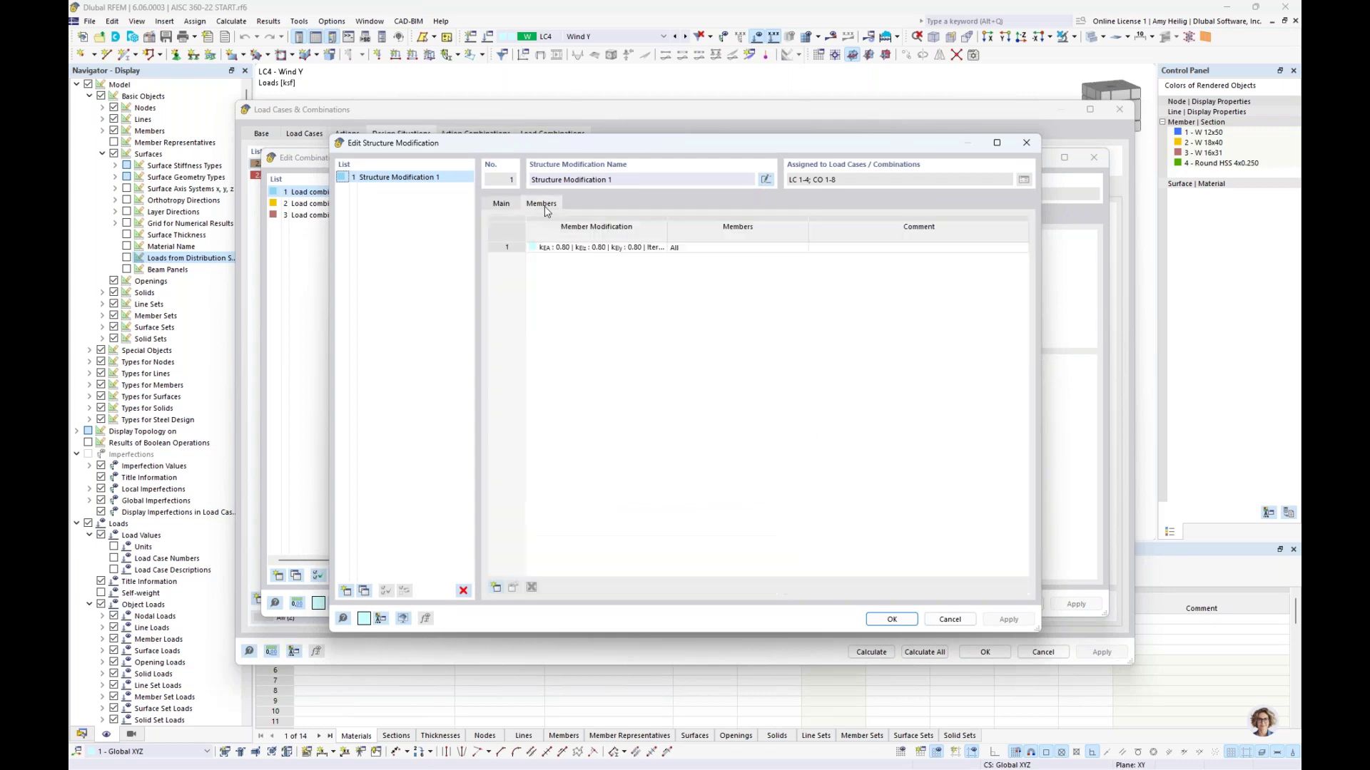
left_click(653, 251)
left_click(661, 249)
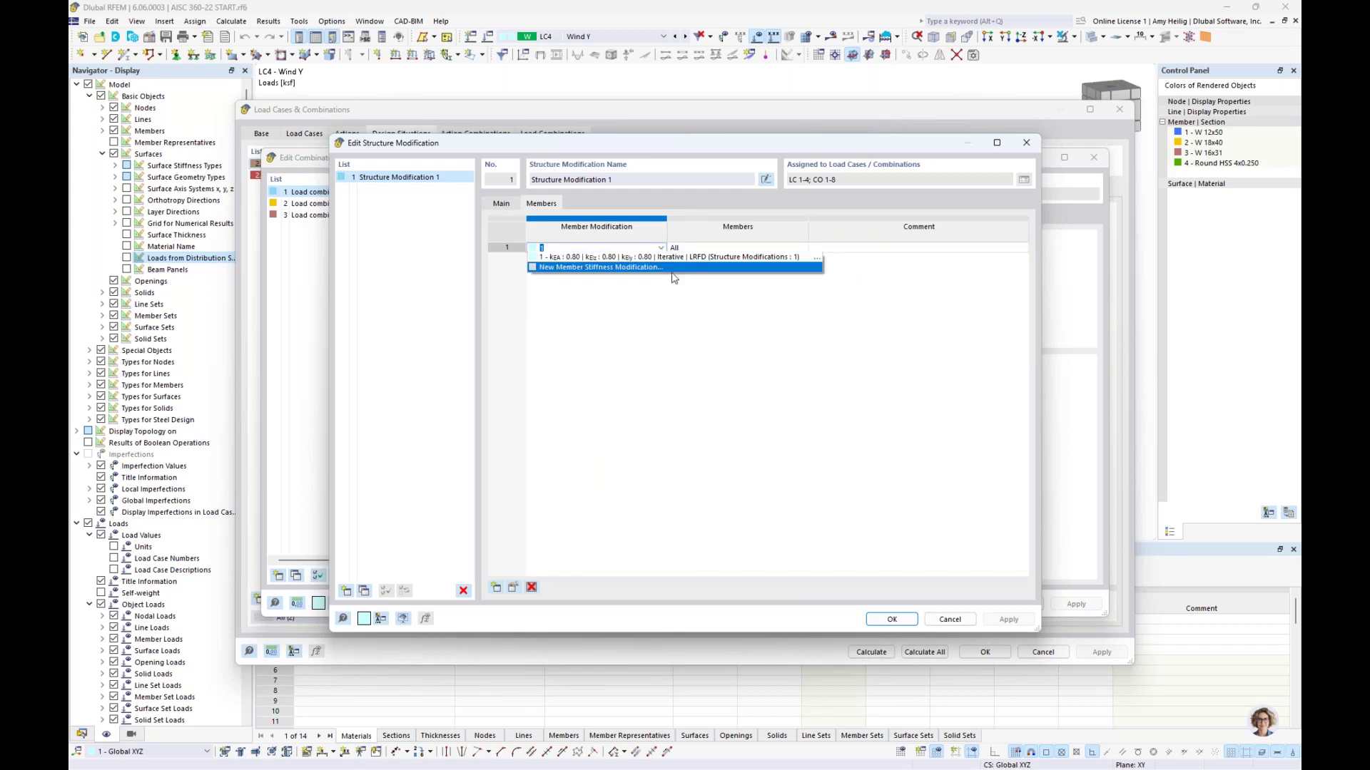
left_click(818, 258)
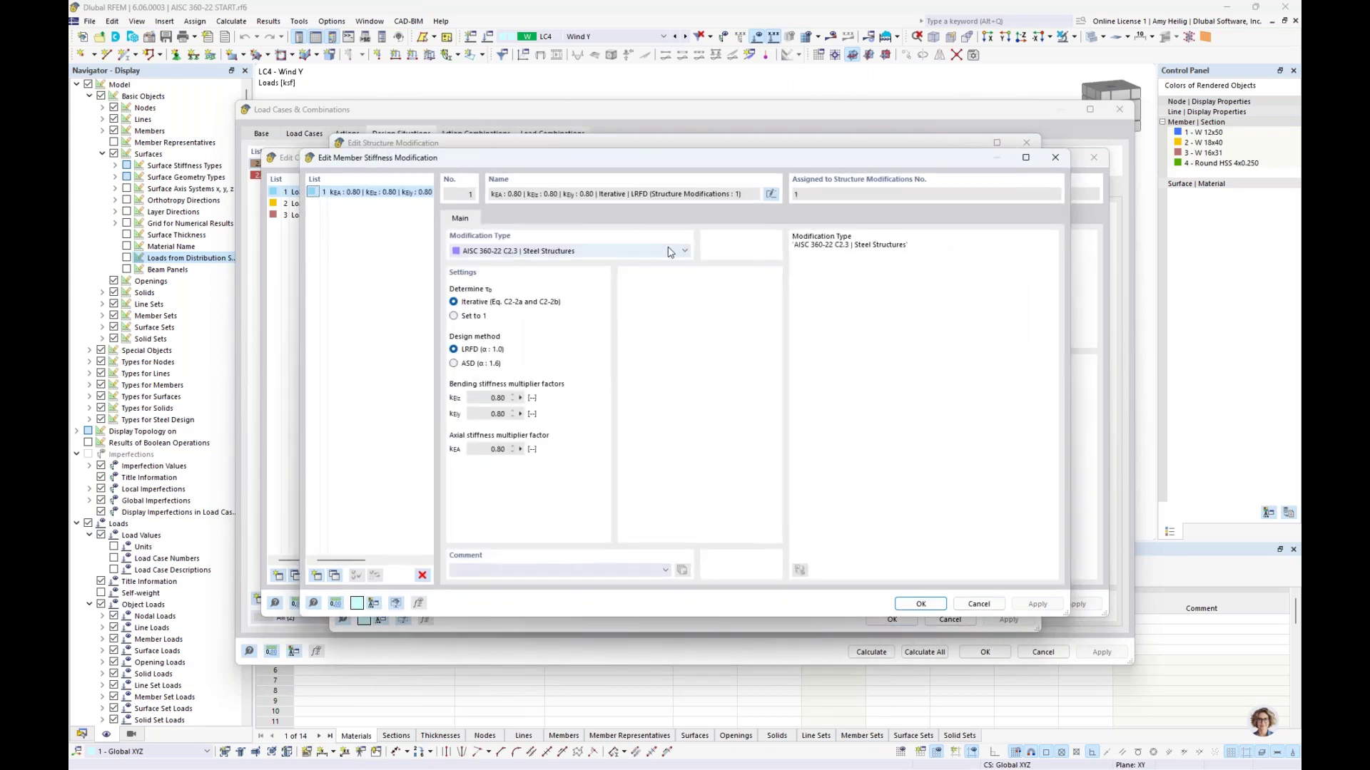
left_click(669, 252)
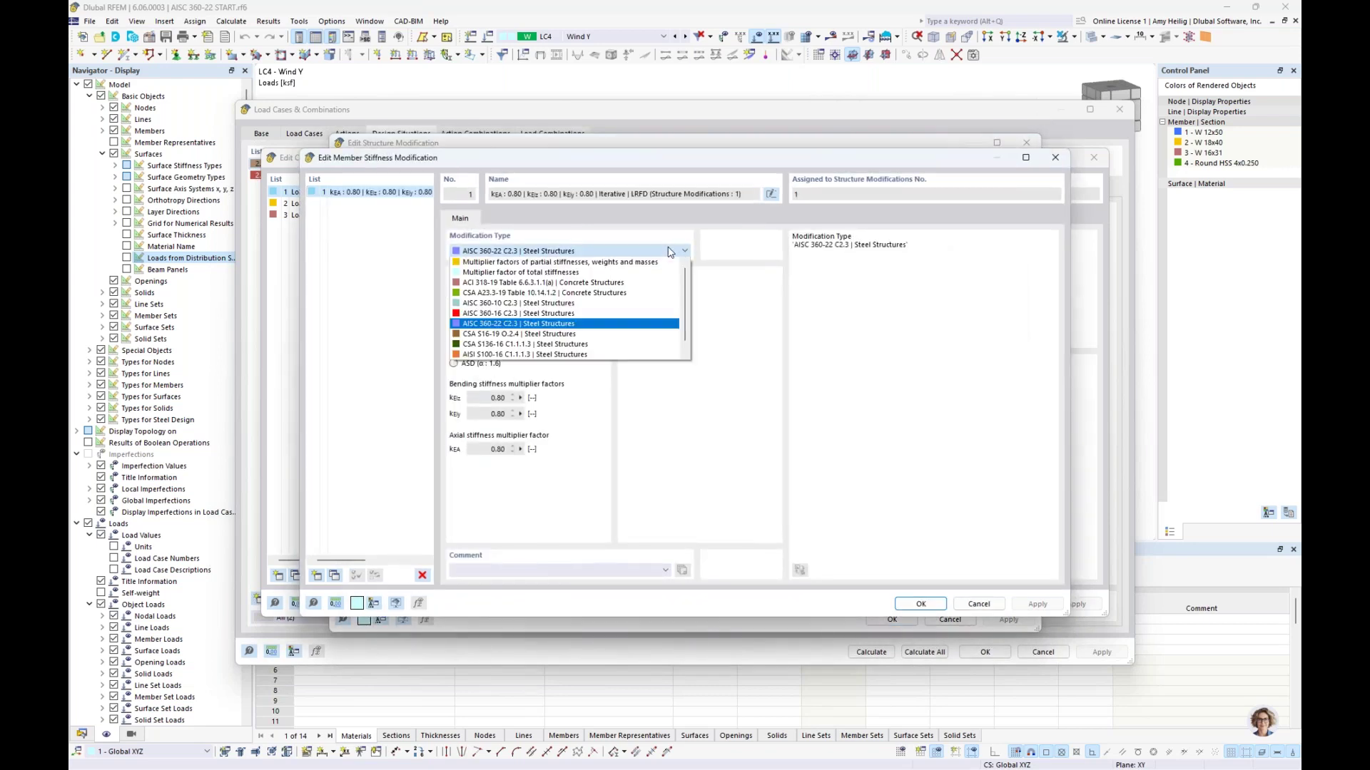
left_click(505, 325)
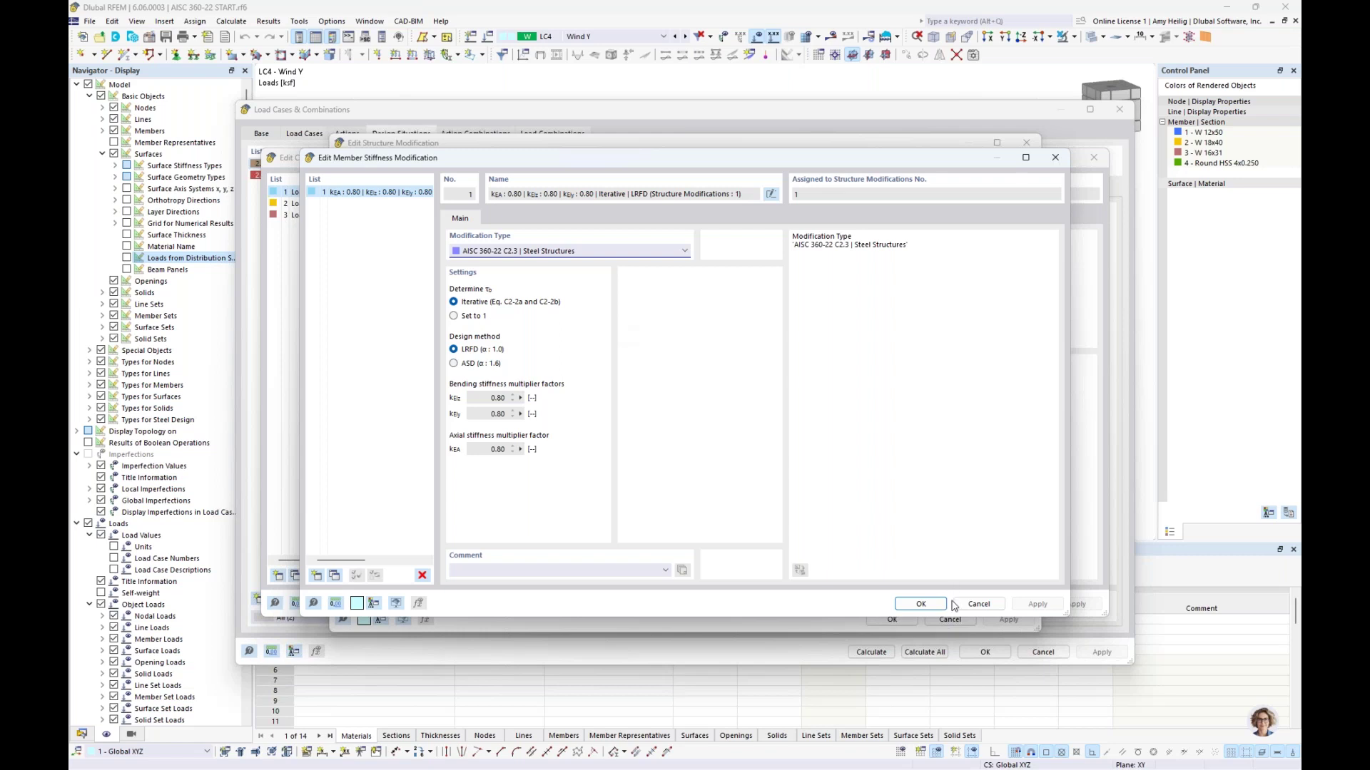
left_click(978, 604)
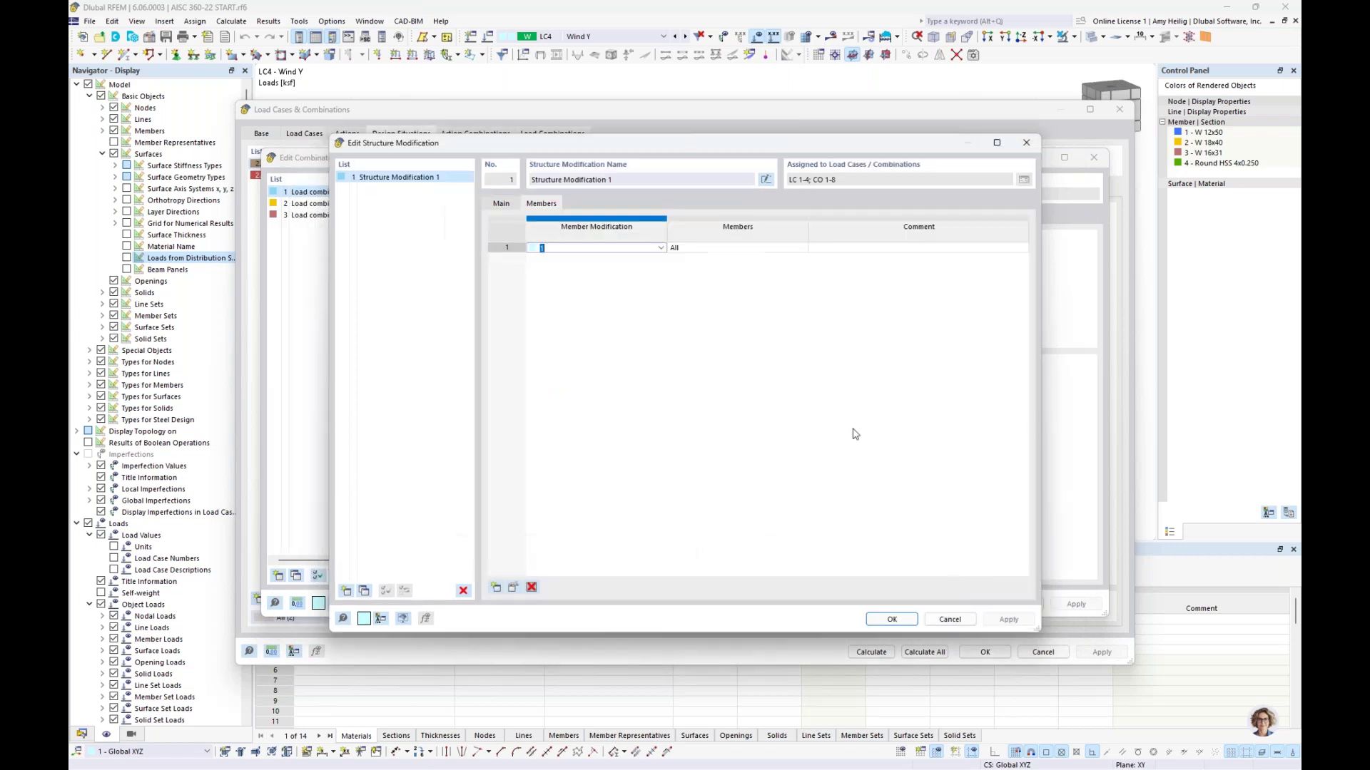
Check which members the stiffness modification is assigned to and cancel the structure modification settings
left_click(706, 251)
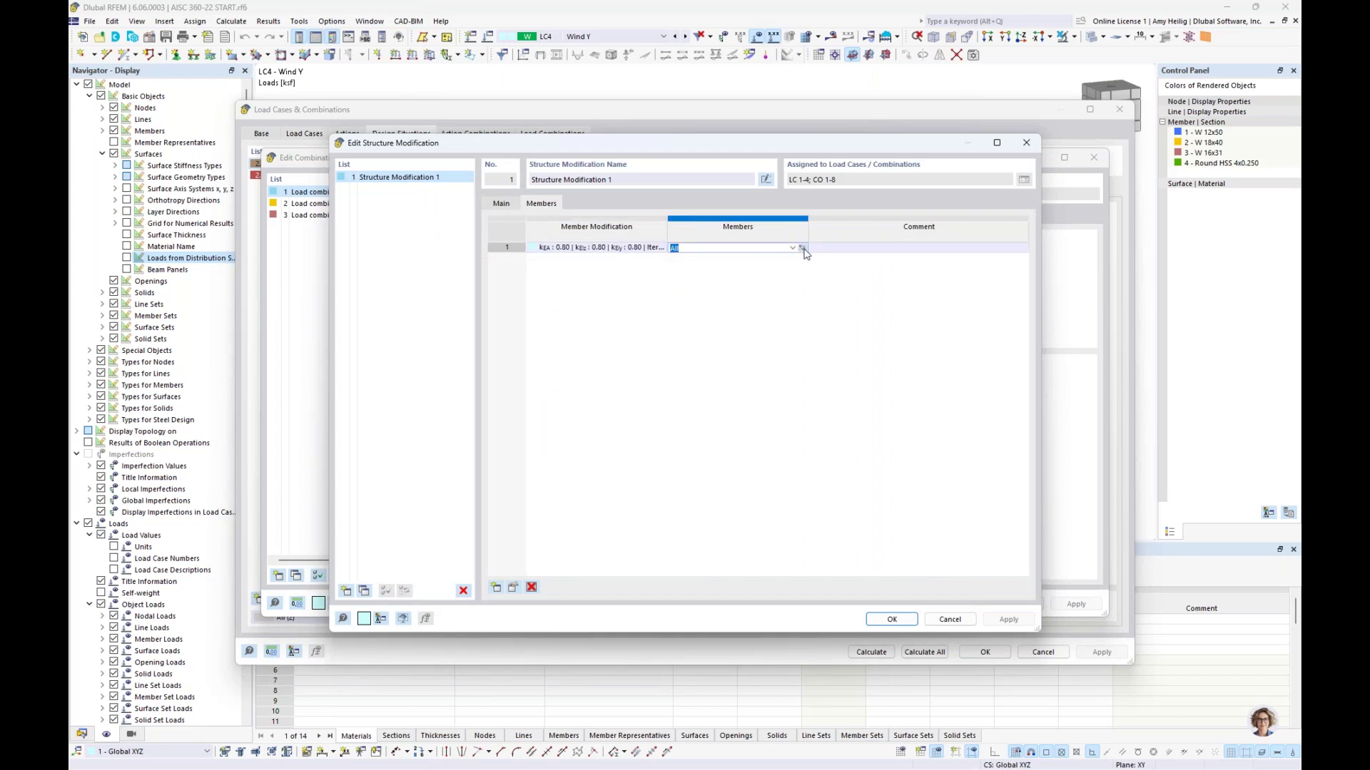
left_click(720, 245)
left_click(947, 624)
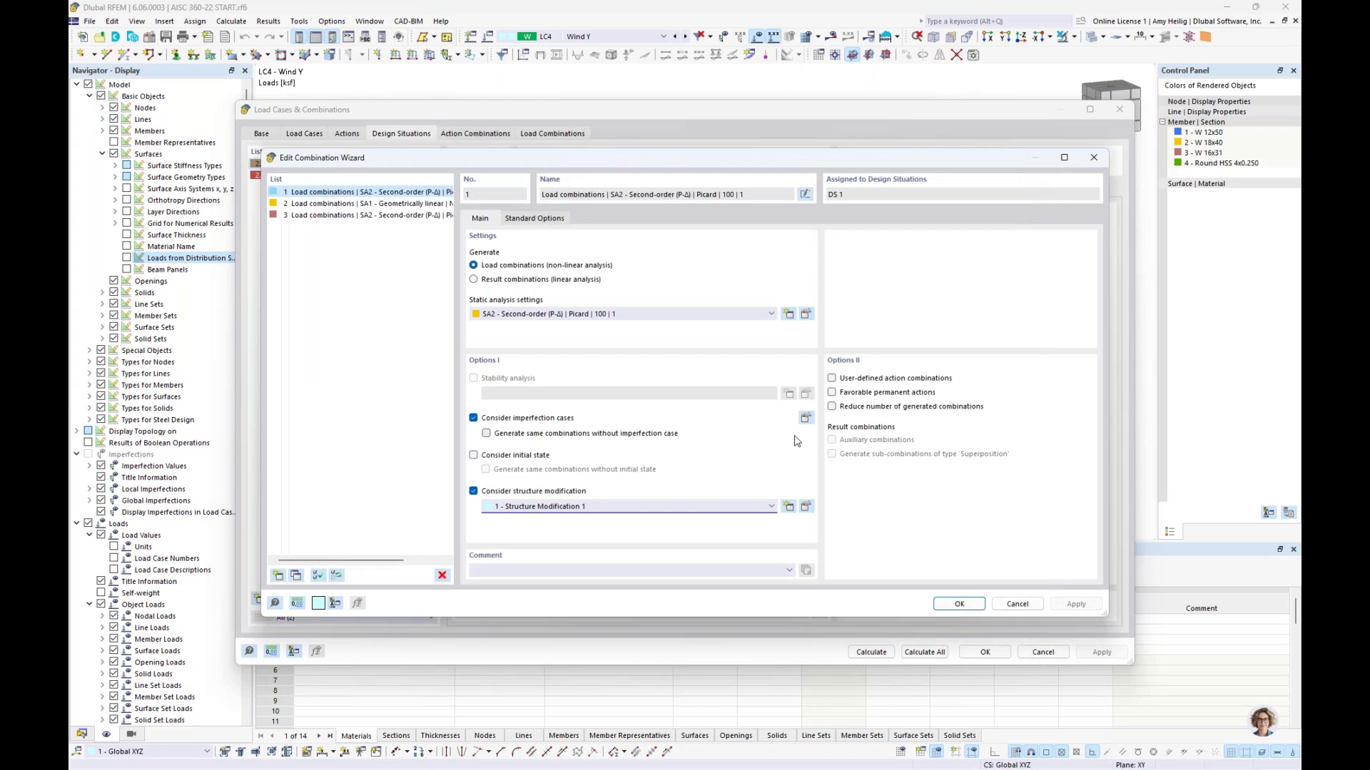
Check the settings of combination wizard 3 assigned to the ASD design situation and cancel the wizard
left_click_drag(671, 159, 679, 251)
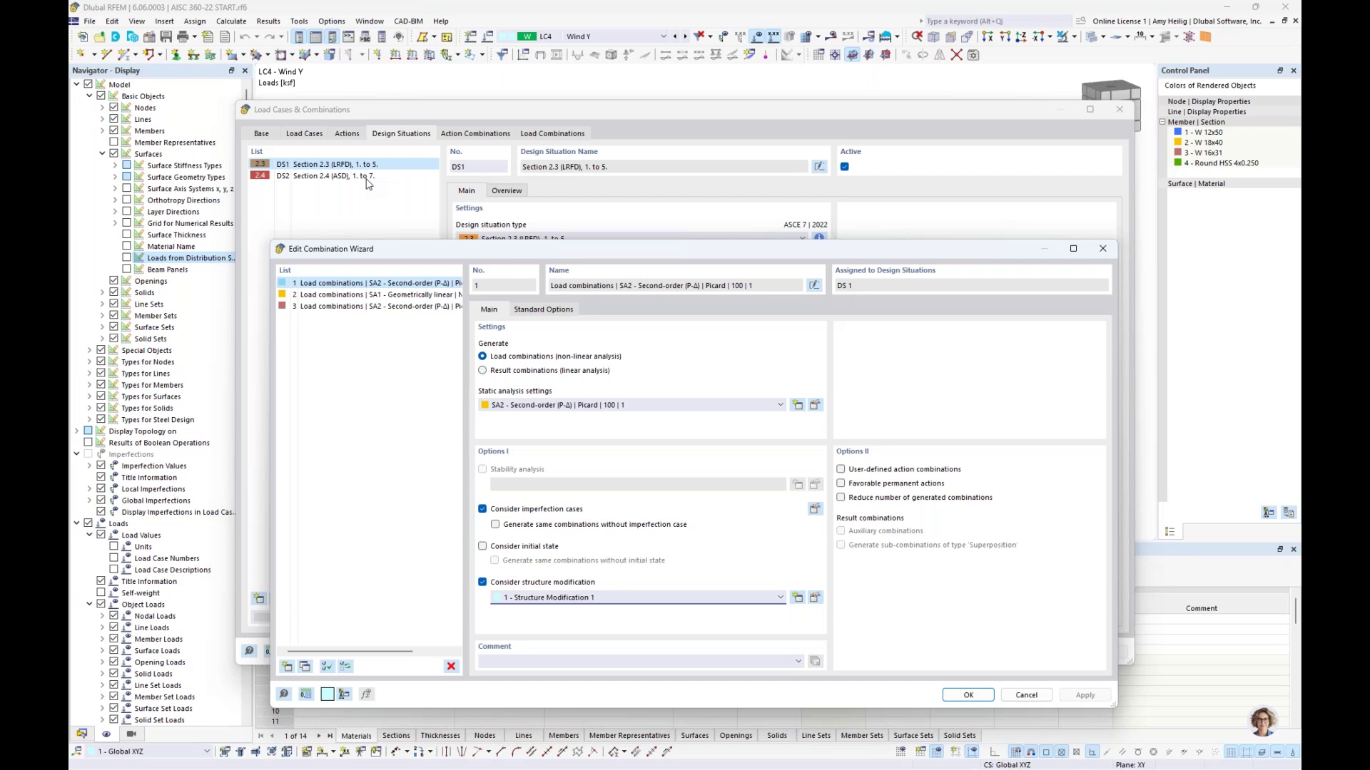
left_click(375, 307)
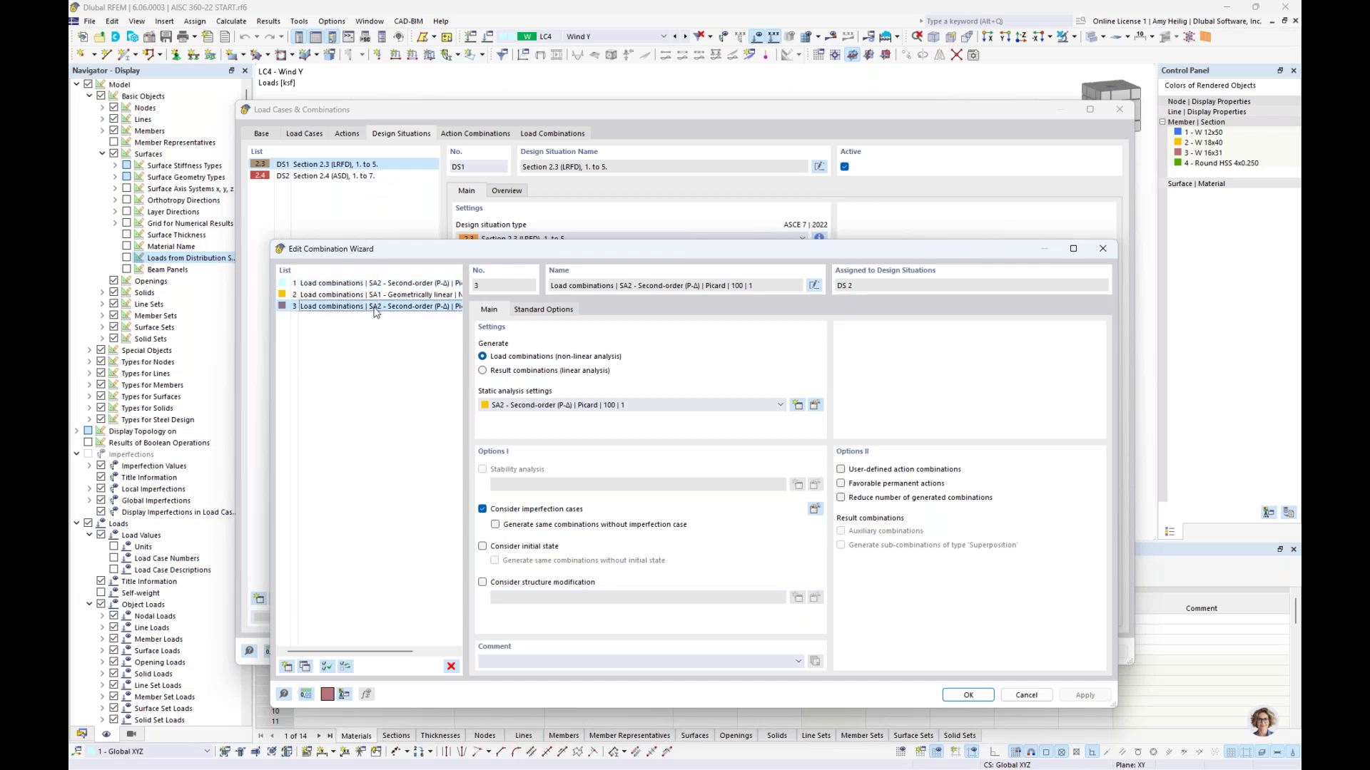
left_click_drag(442, 249, 461, 160)
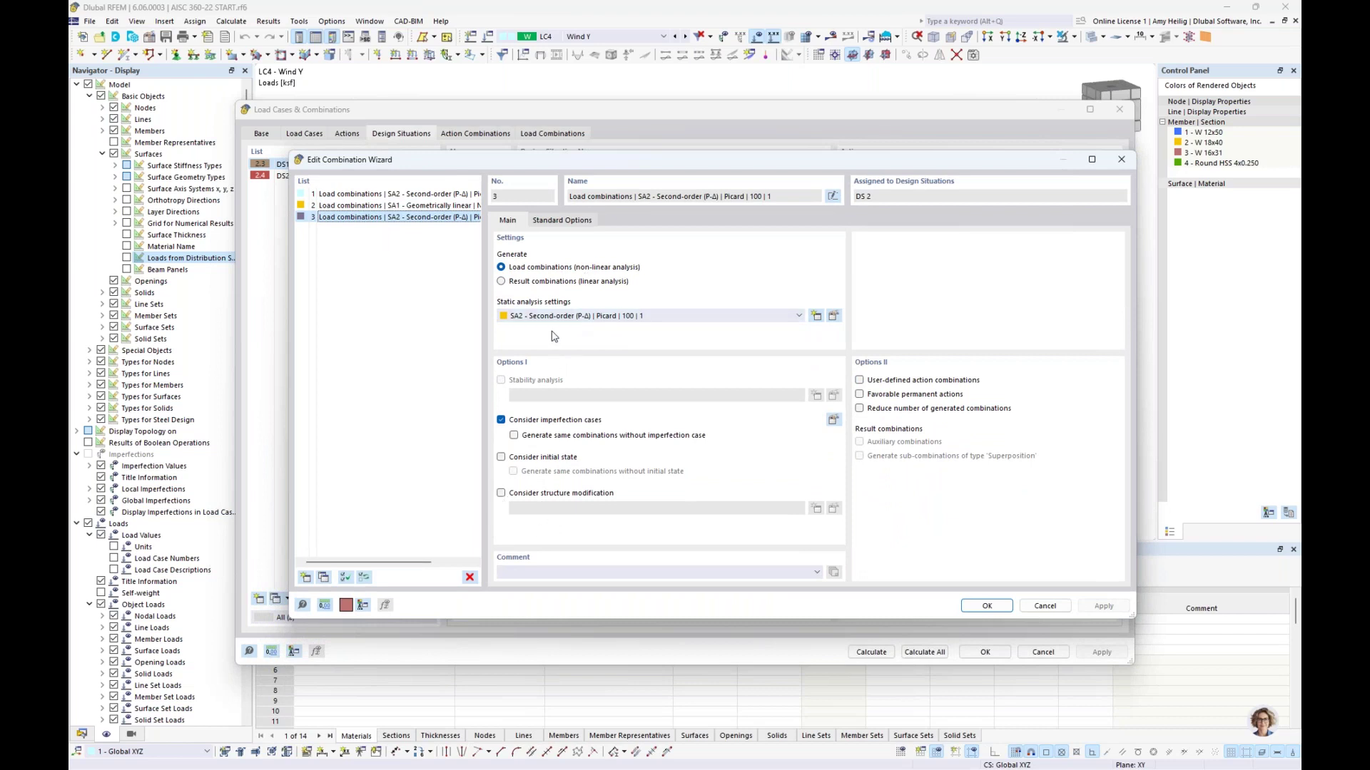
left_click(1045, 606)
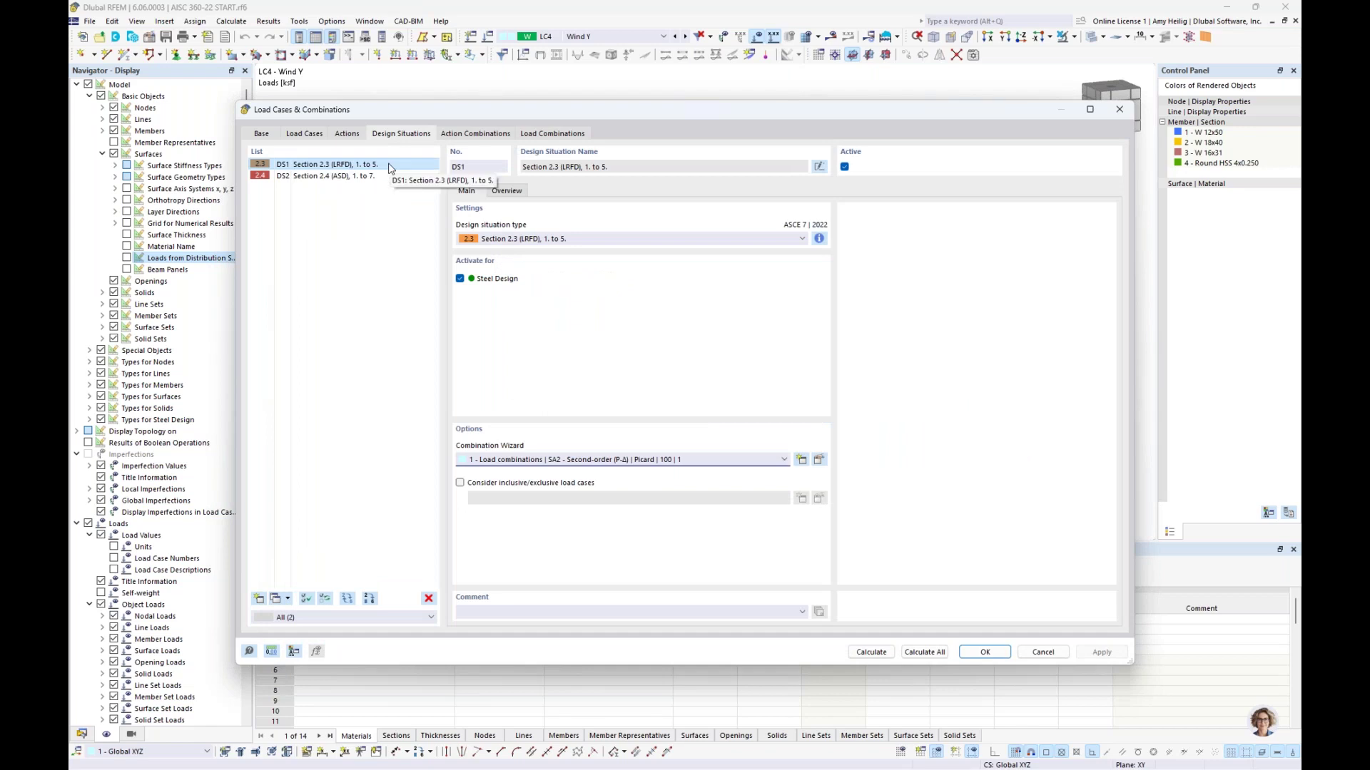
View the combination wizard choices for design situation DS2 and keep wizard 3 with SA2 - Second-order (P-Δ)
left_click(368, 182)
left_click(556, 460)
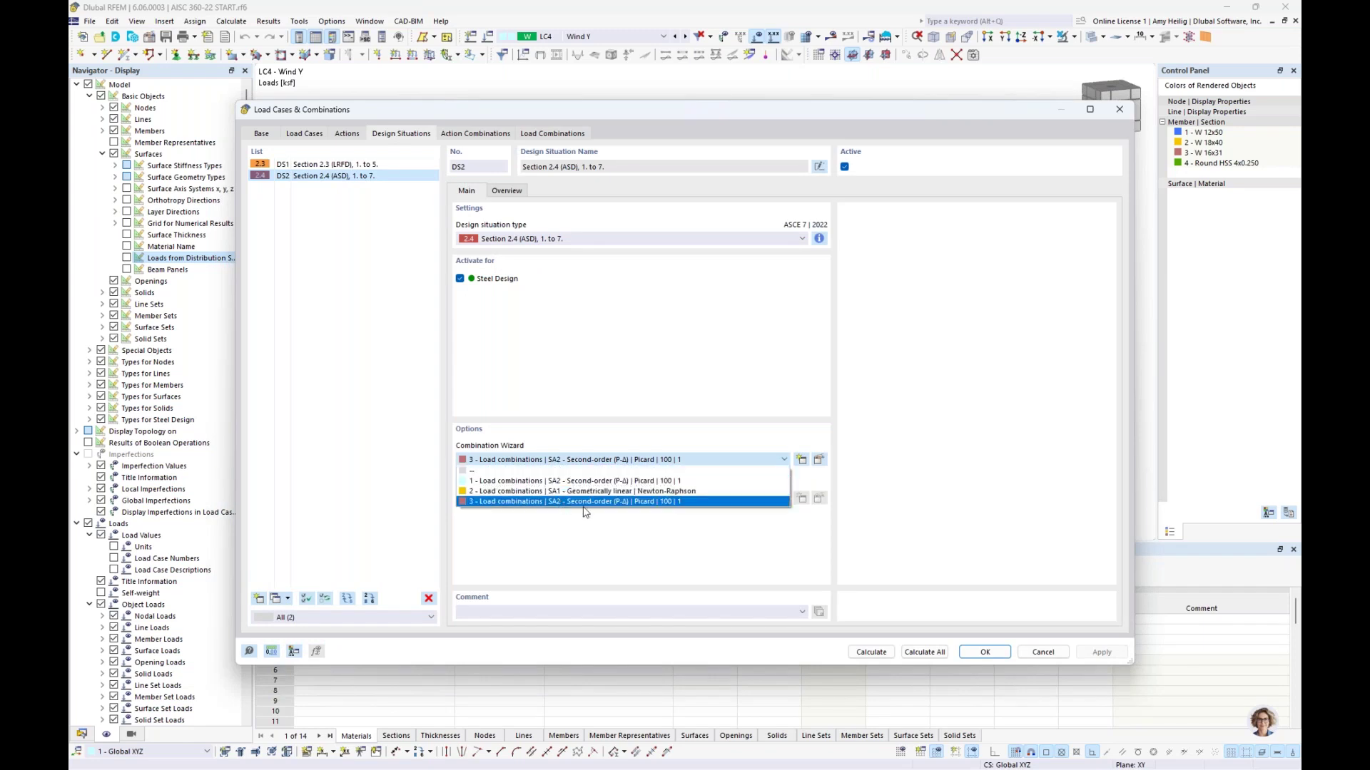
left_click(579, 503)
Compare the structure modification settings of LRFD combinations CO2, CO5 and CO6 with ASD combinations CO10, CO11 and CO12
left_click(577, 135)
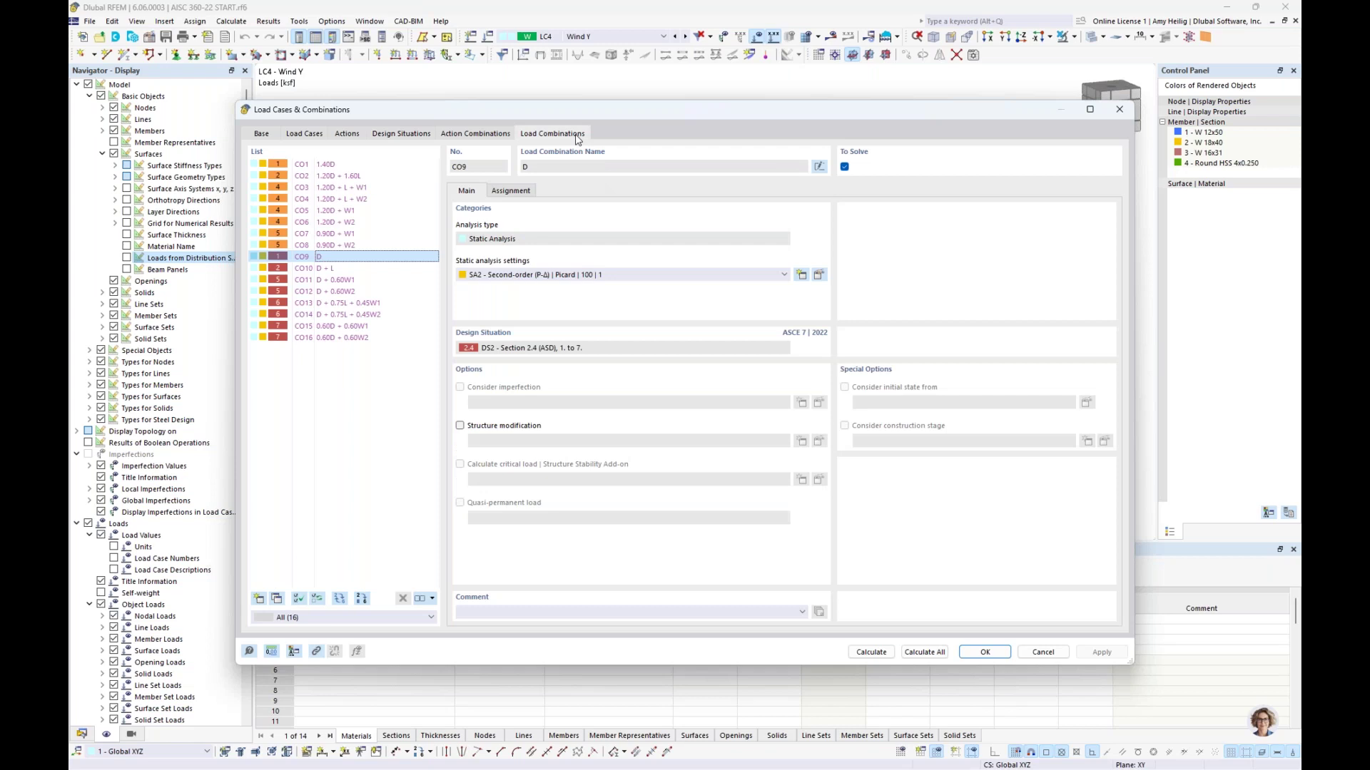
left_click(381, 176)
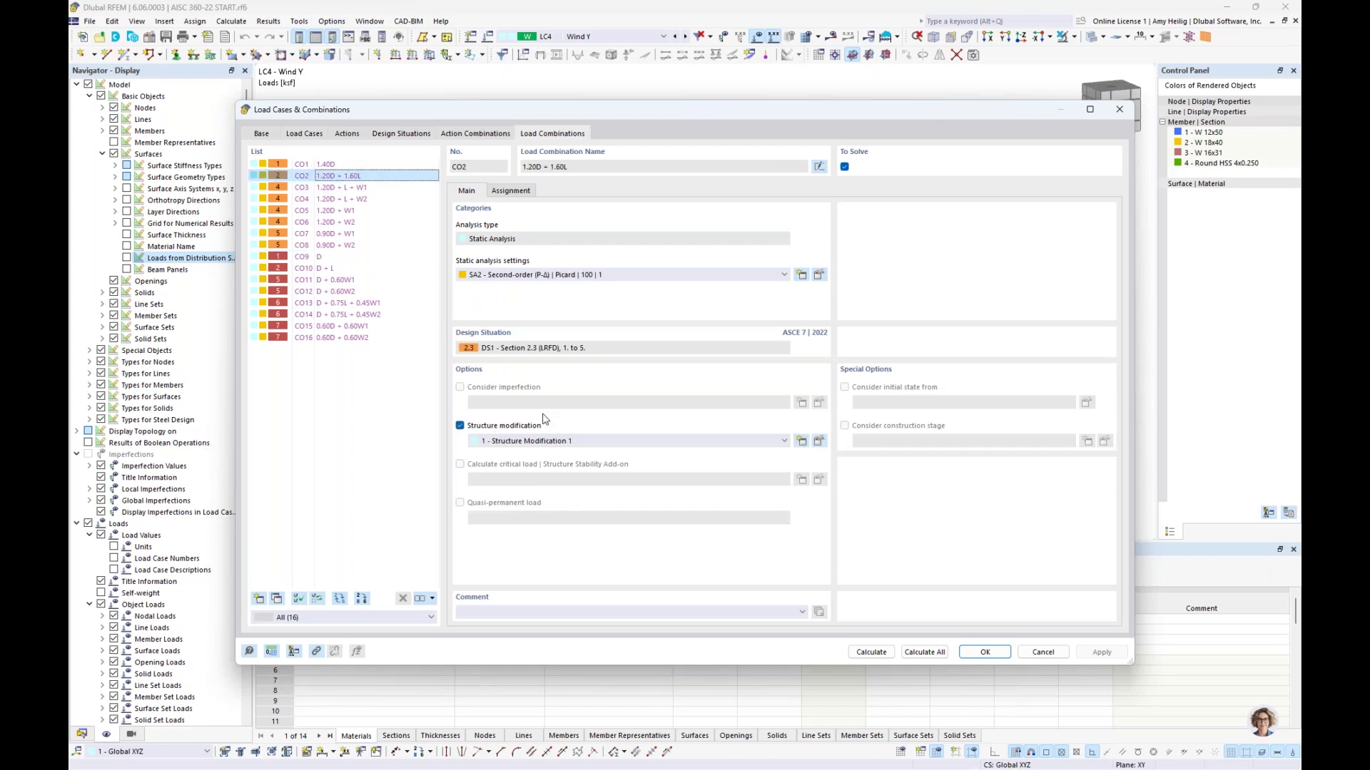
left_click(366, 212)
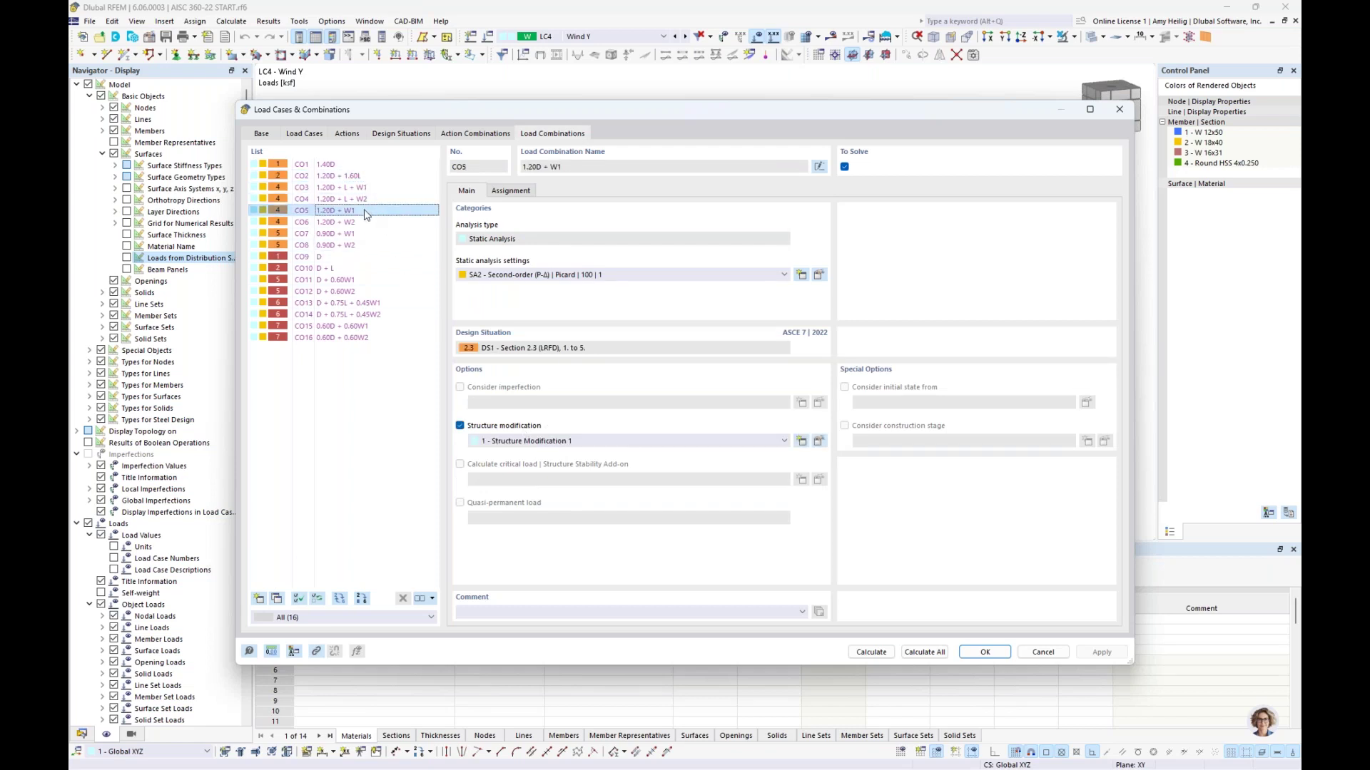
left_click(367, 223)
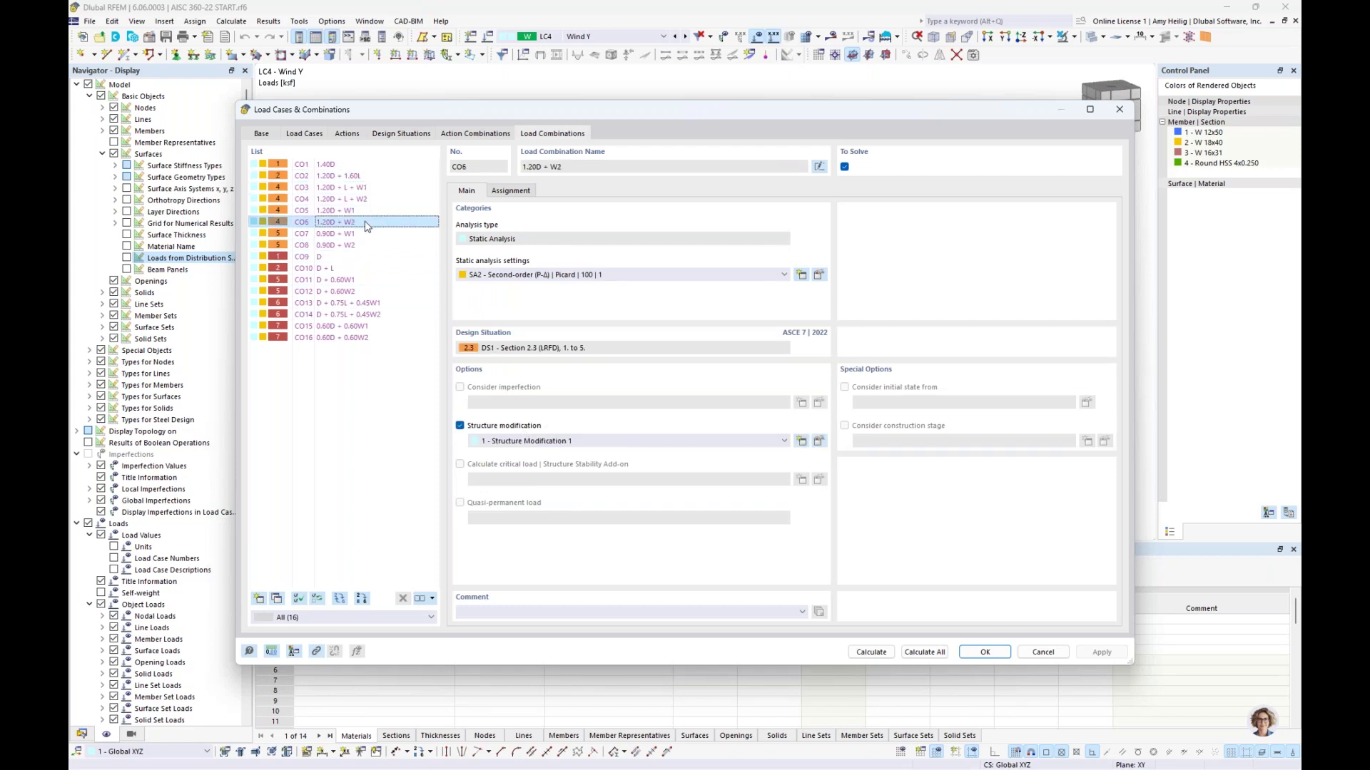
left_click(357, 269)
left_click(360, 280)
left_click(364, 292)
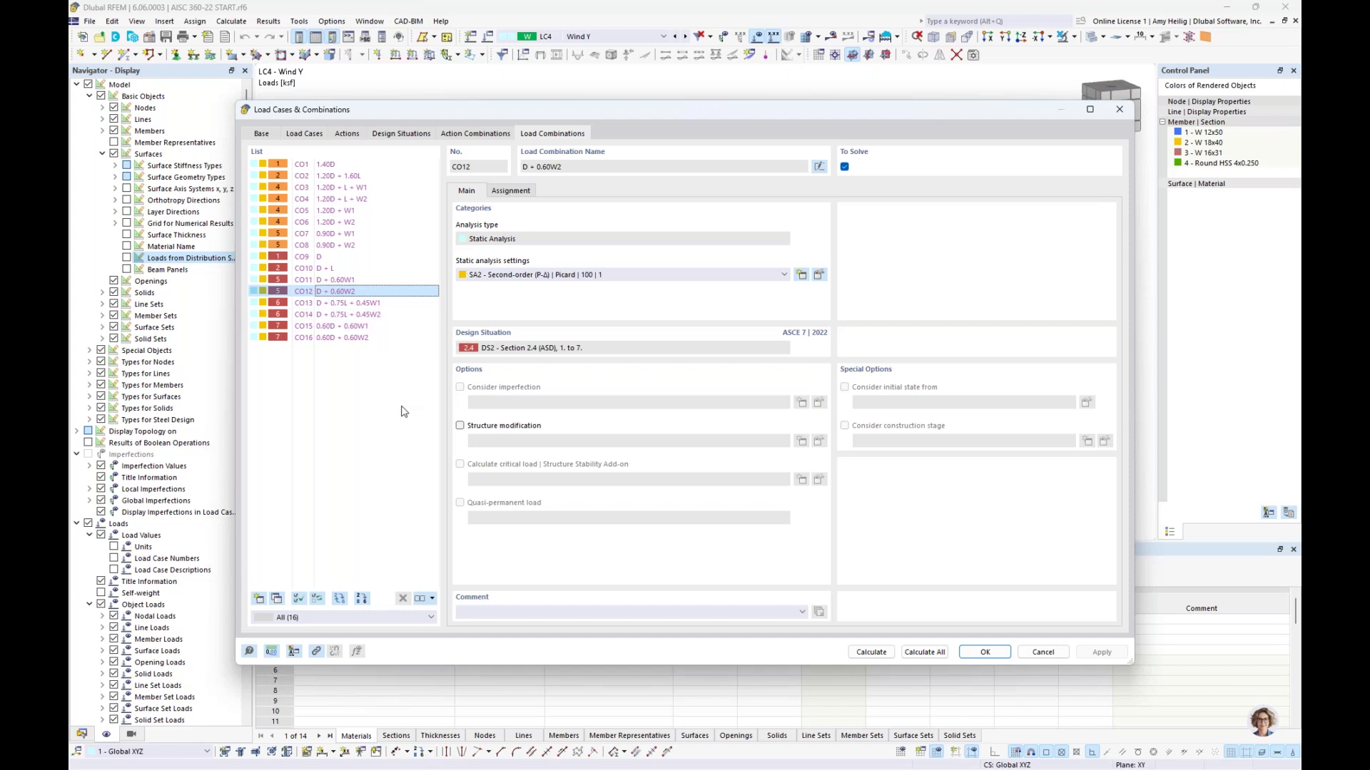
Confirm the load cases and combinations and hide the loads in the model view
left_click(985, 652)
left_click(757, 35)
middle_click_drag(646, 233, 527, 228)
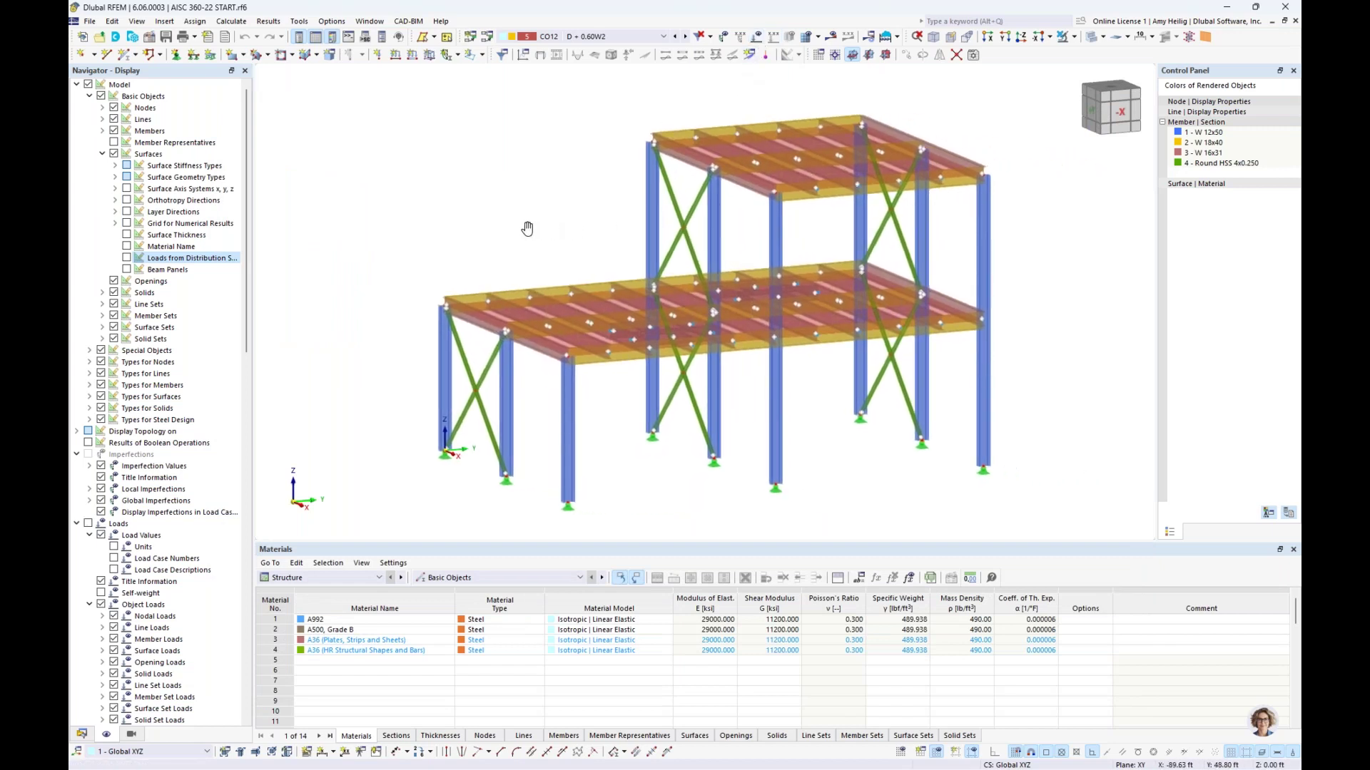
middle_click_drag(524, 231, 538, 238, "ctrl")
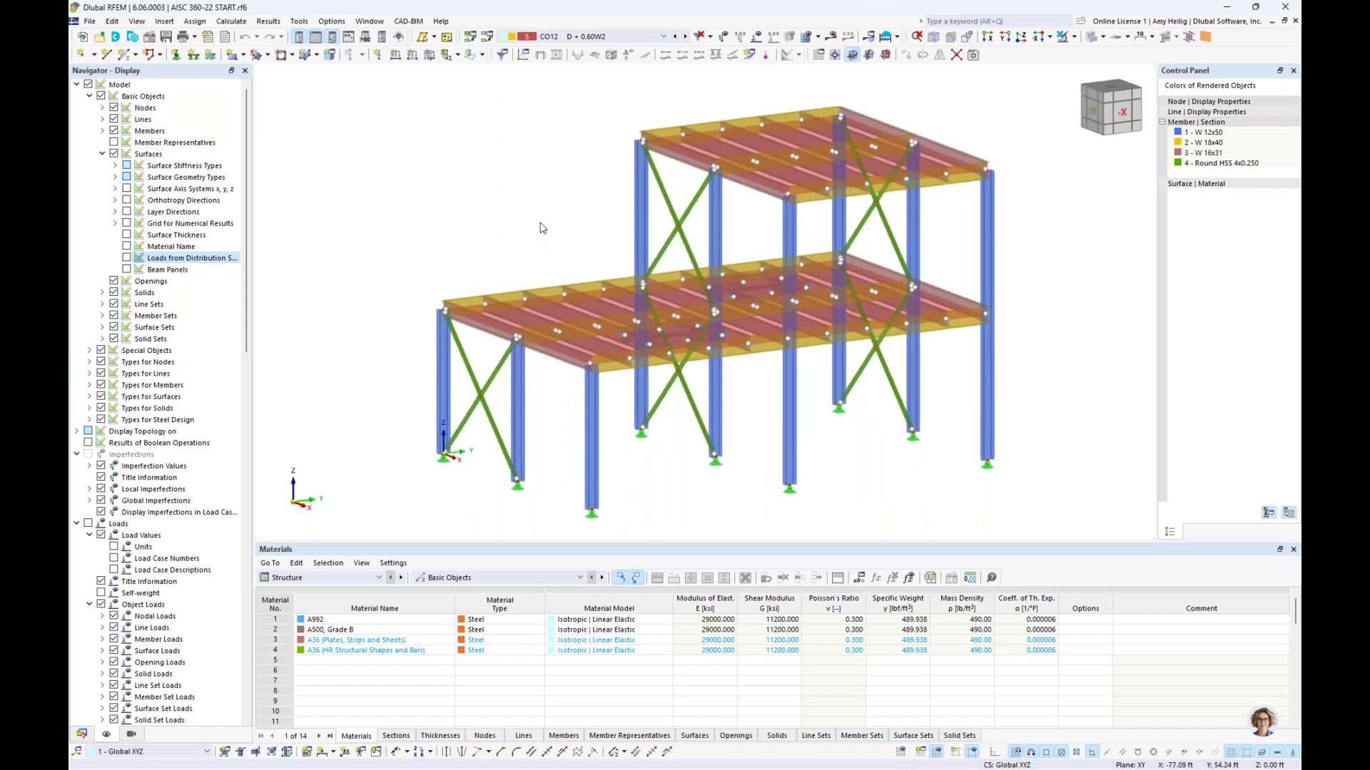
Check the design properties option and steel design types of edge beam member 19 and cancel without changes
scroll(485, 340, "up", 2)
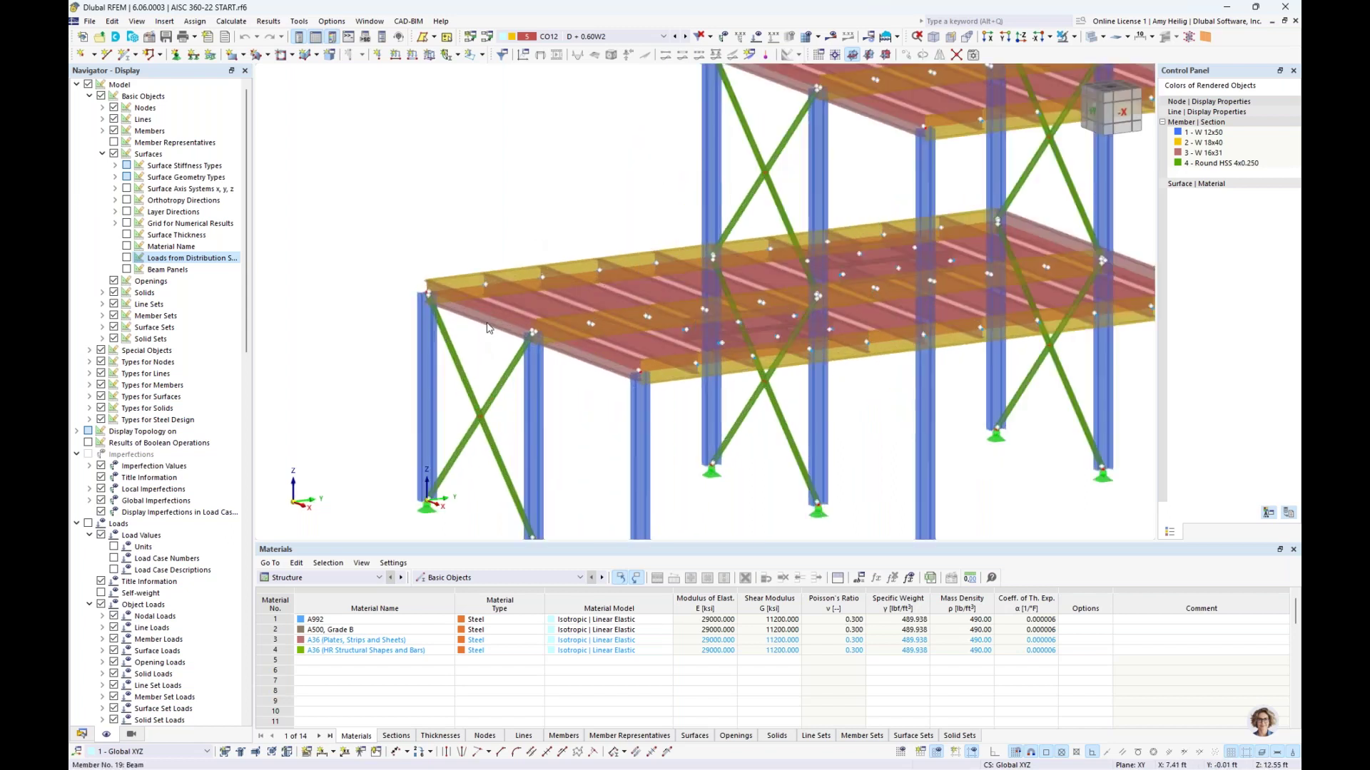
left_click(488, 322)
double_click(489, 322)
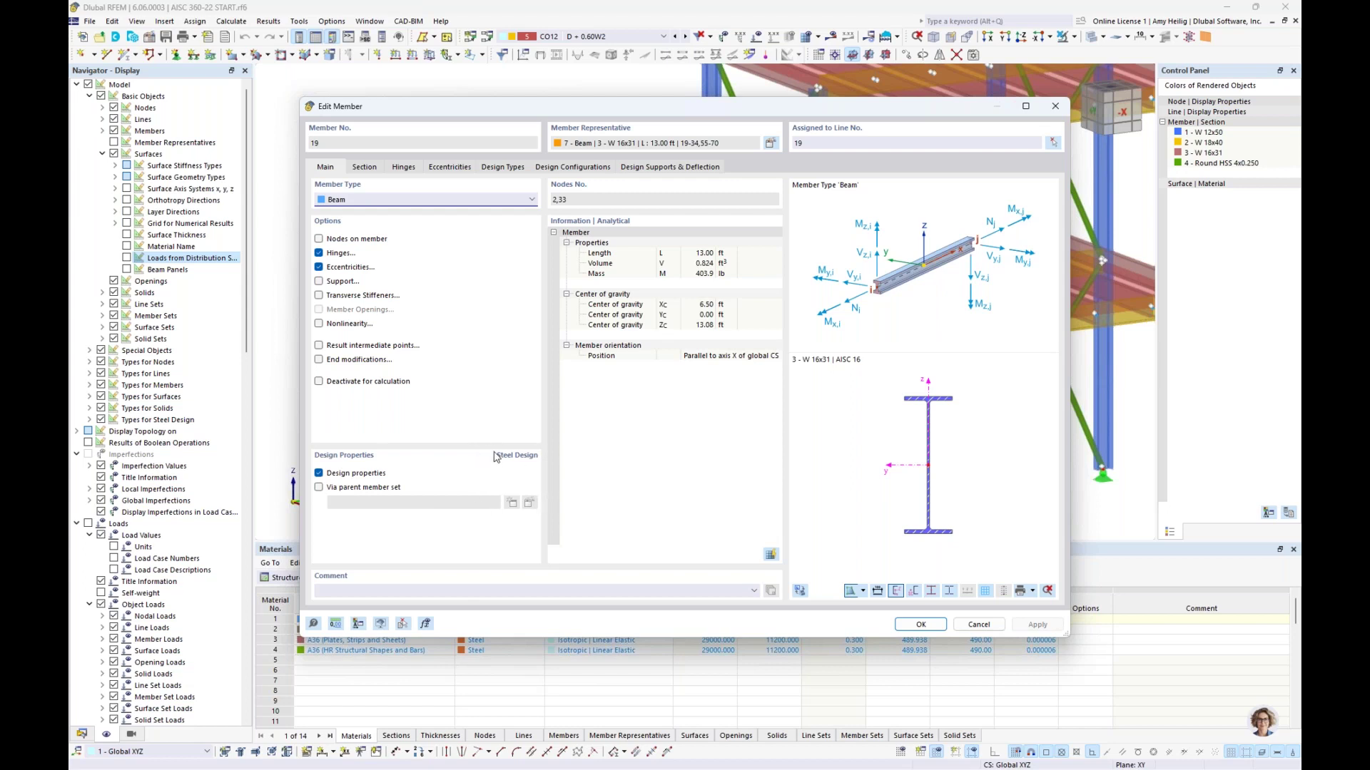
left_click(319, 474)
left_click(319, 474)
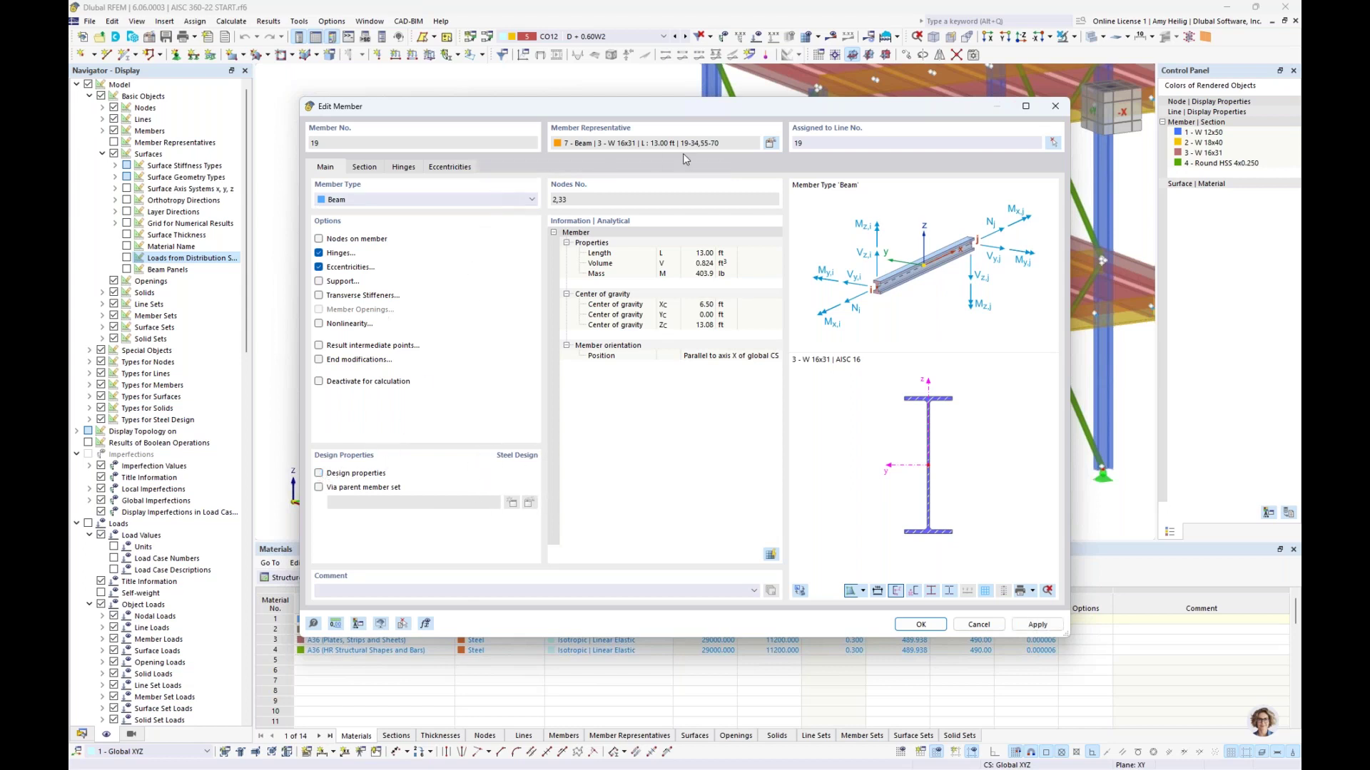
left_click(319, 474)
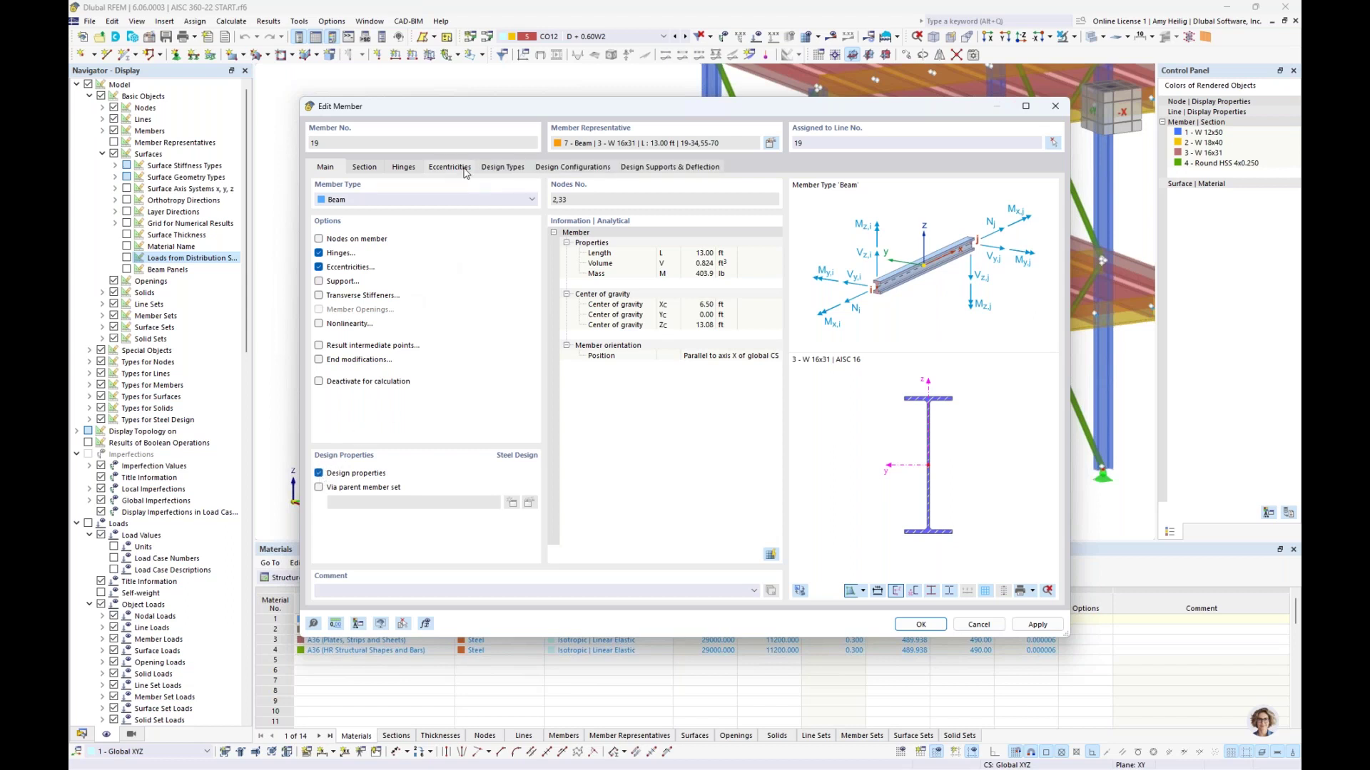
left_click(498, 168)
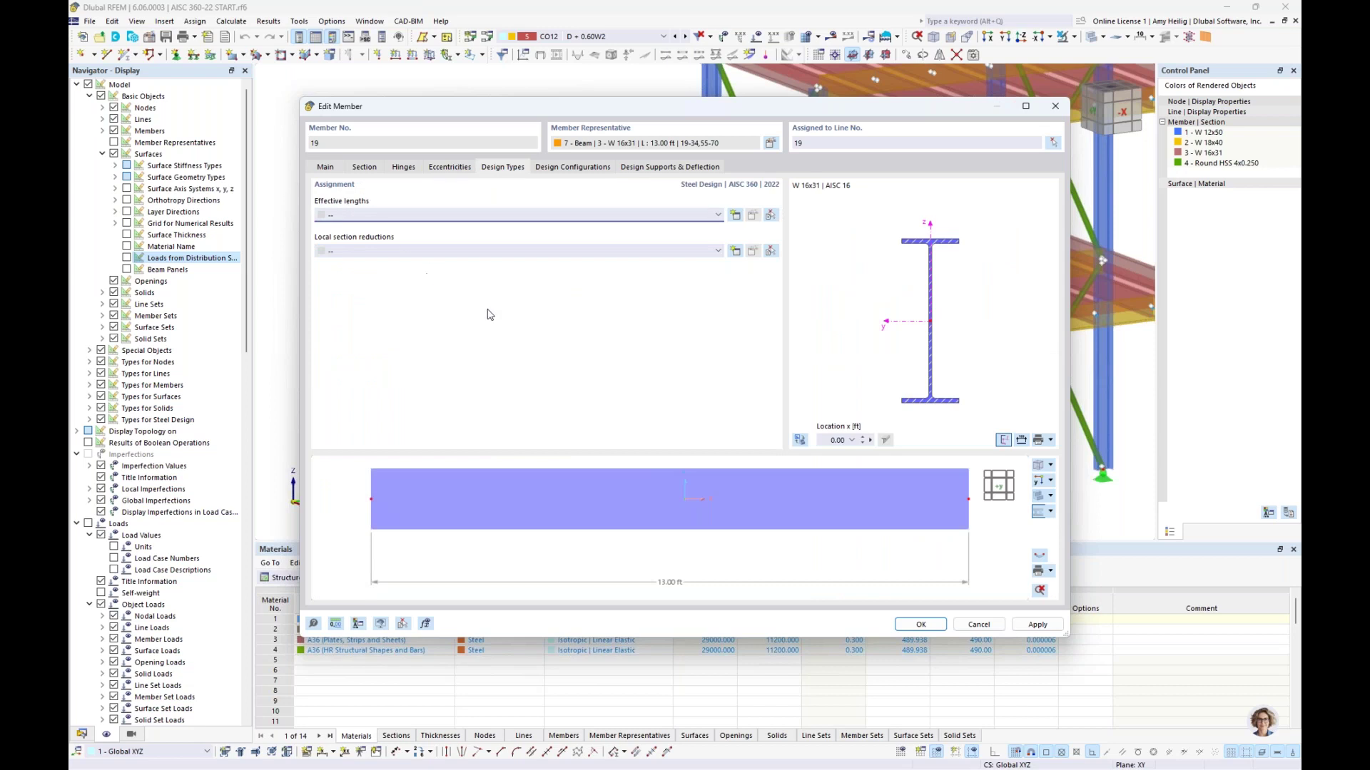
left_click(979, 625)
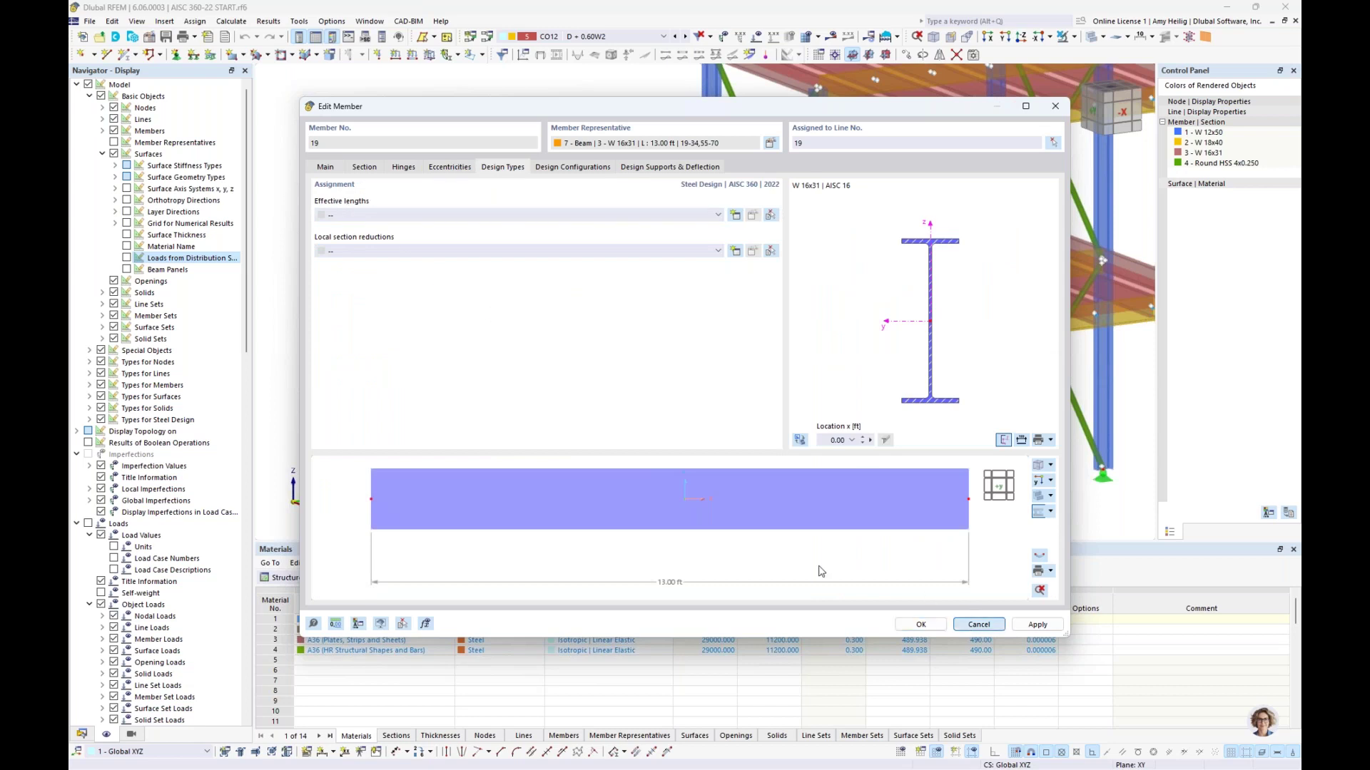
Review the member representatives option and the properties considered by the Member Representatives Wizard in the model's base data
left_click(82, 734)
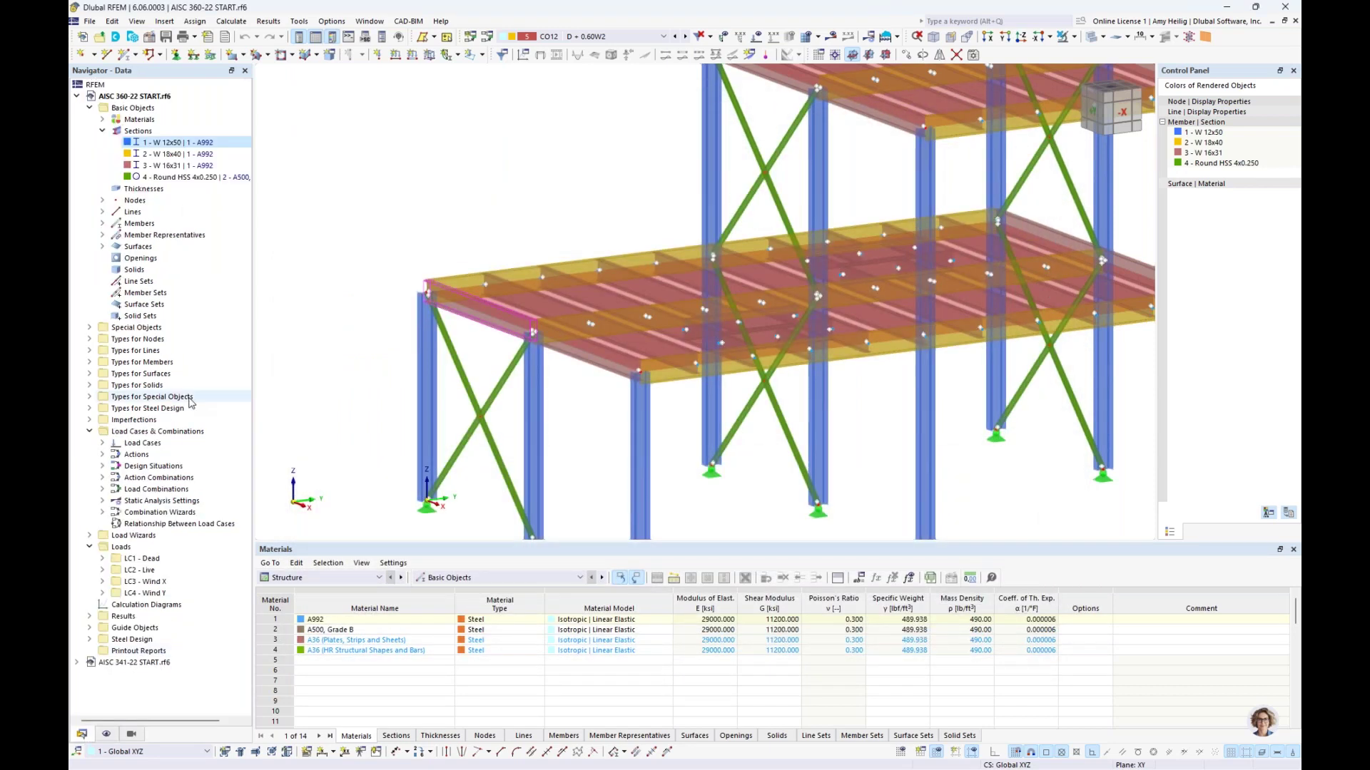
left_click(102, 131)
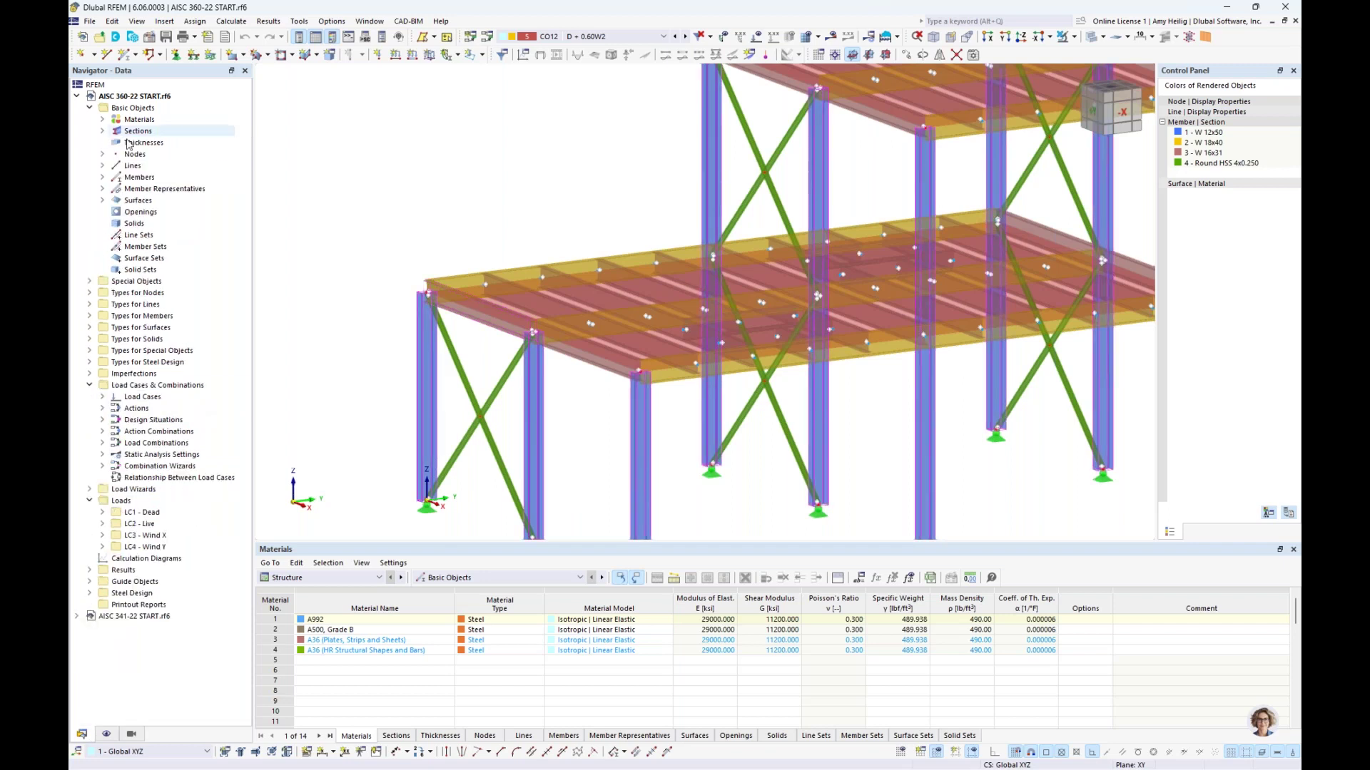
scroll(367, 263, "down", 2)
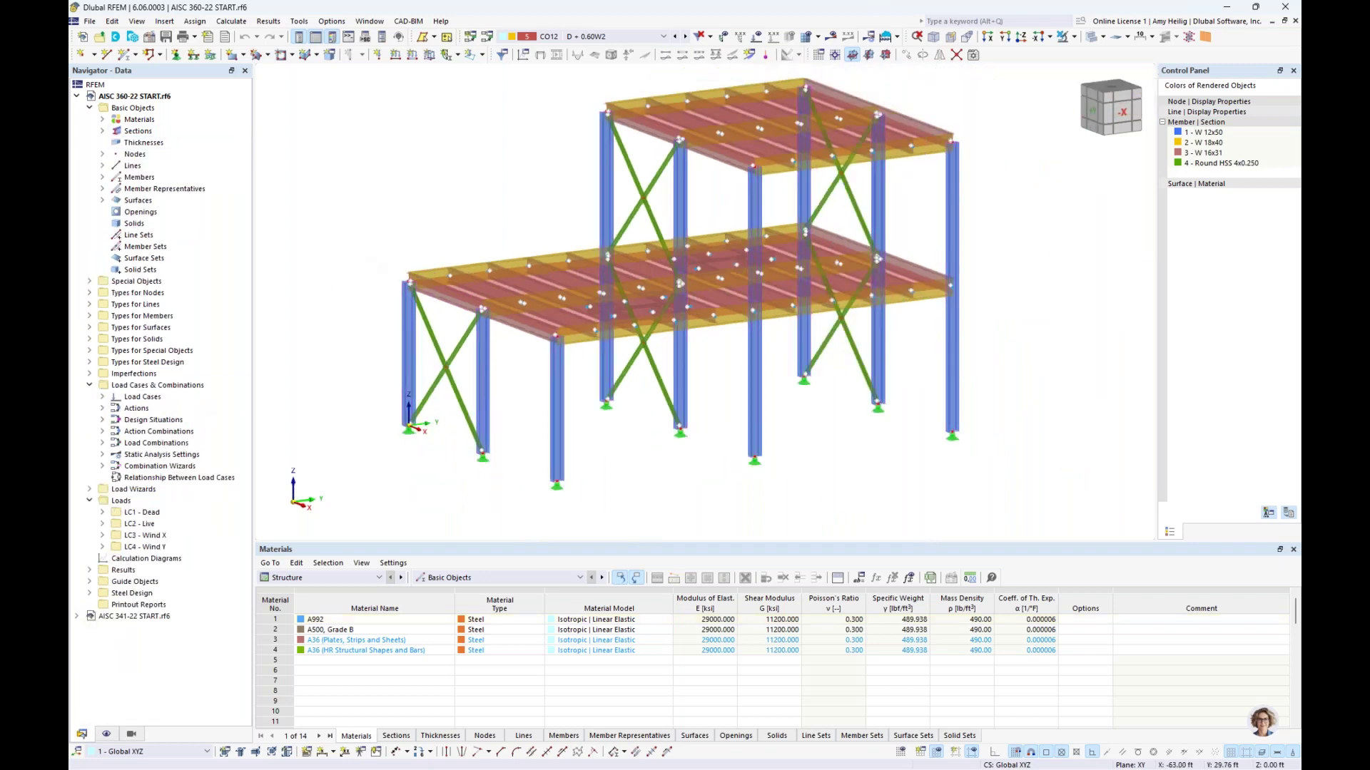
middle_click_drag(355, 258, 392, 282)
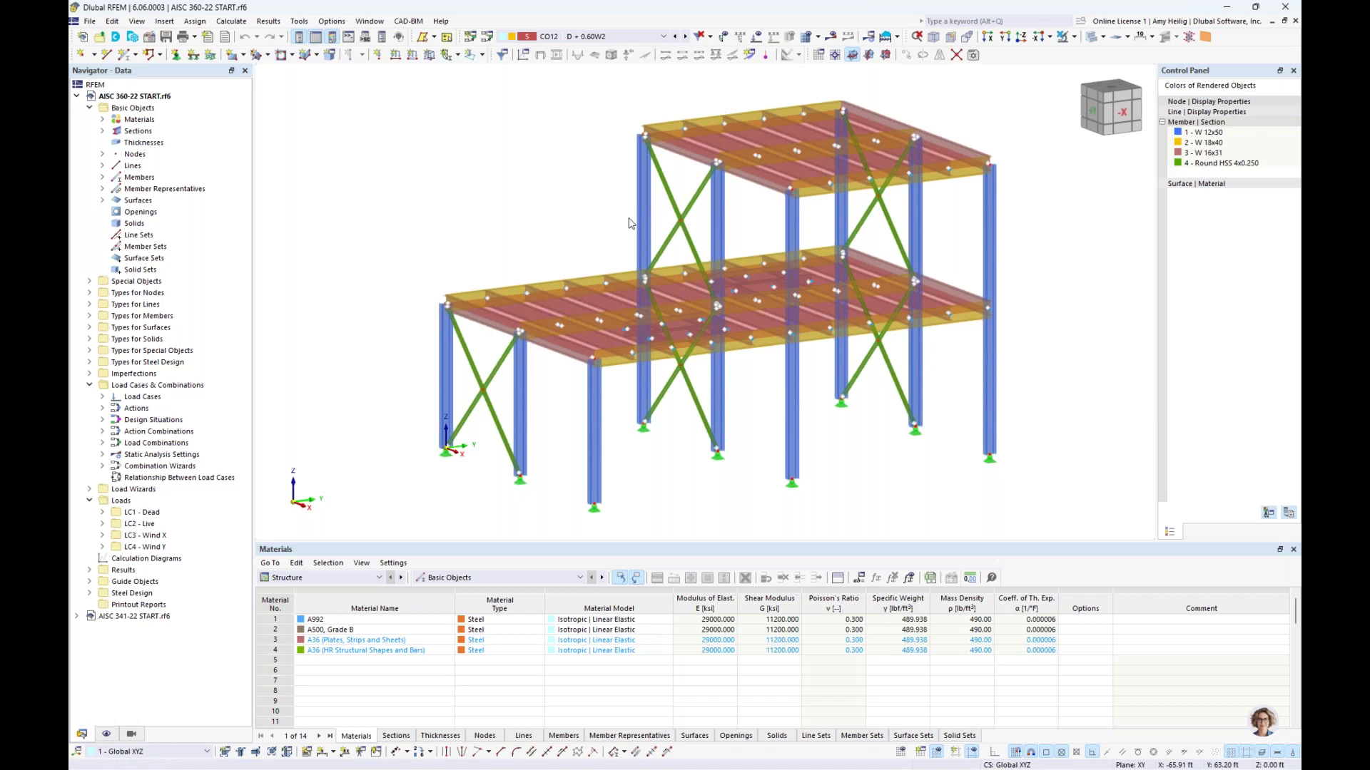
left_click(179, 95)
right_click(178, 95)
left_click(198, 103)
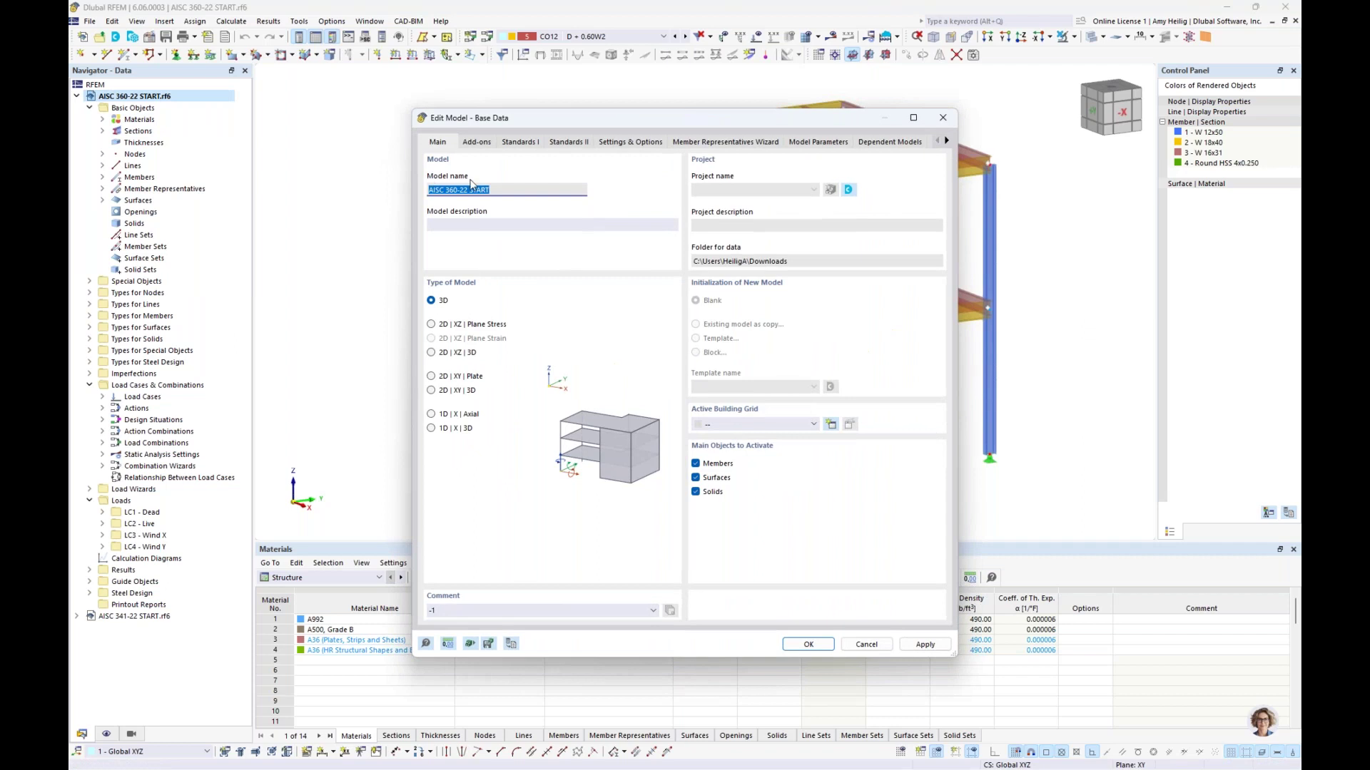
left_click(497, 191)
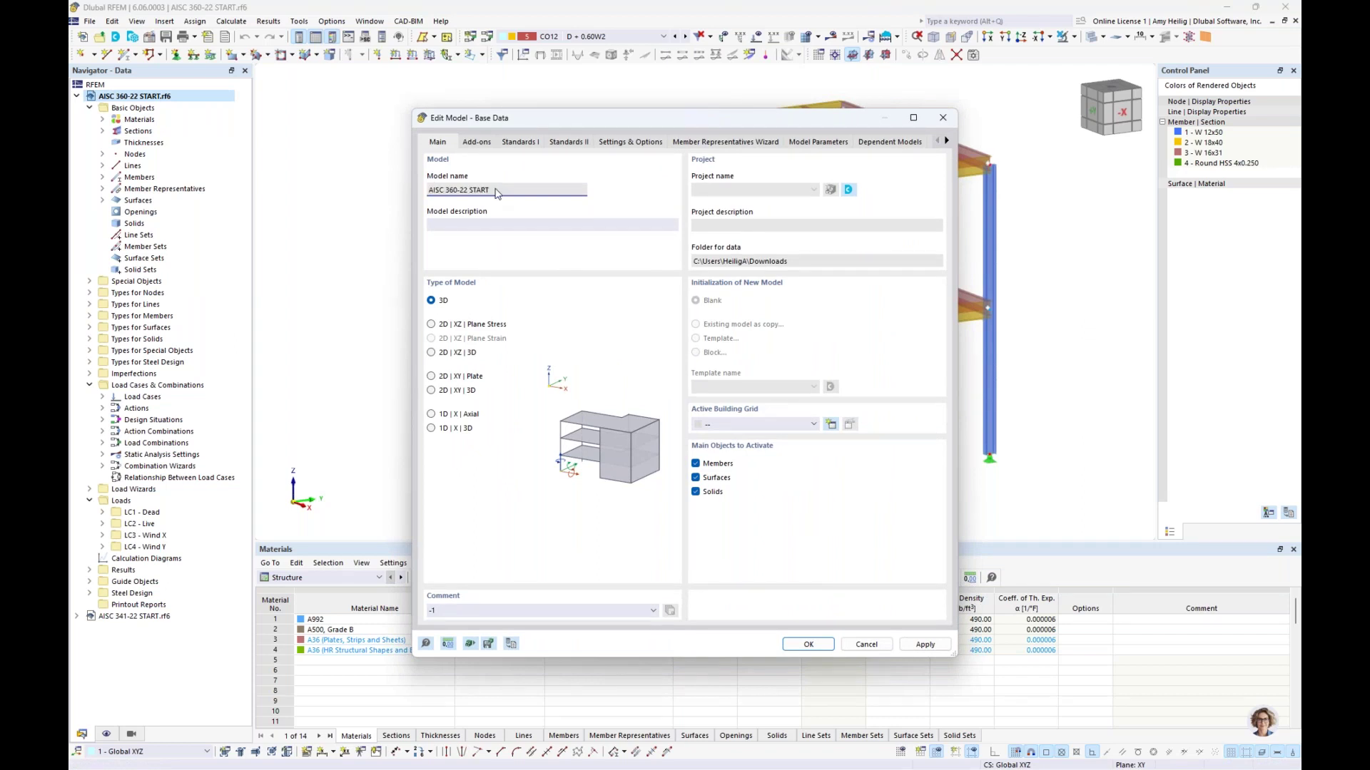
left_click(651, 145)
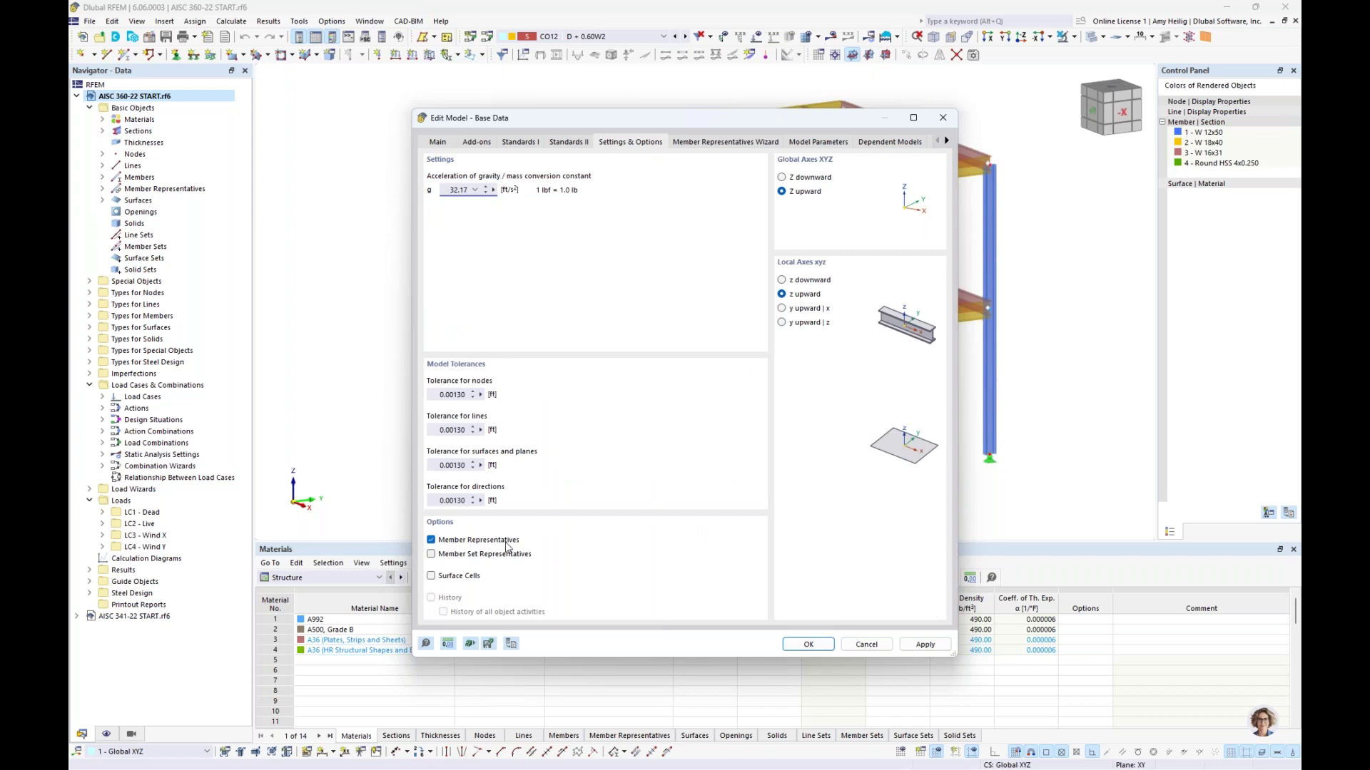
left_click(716, 142)
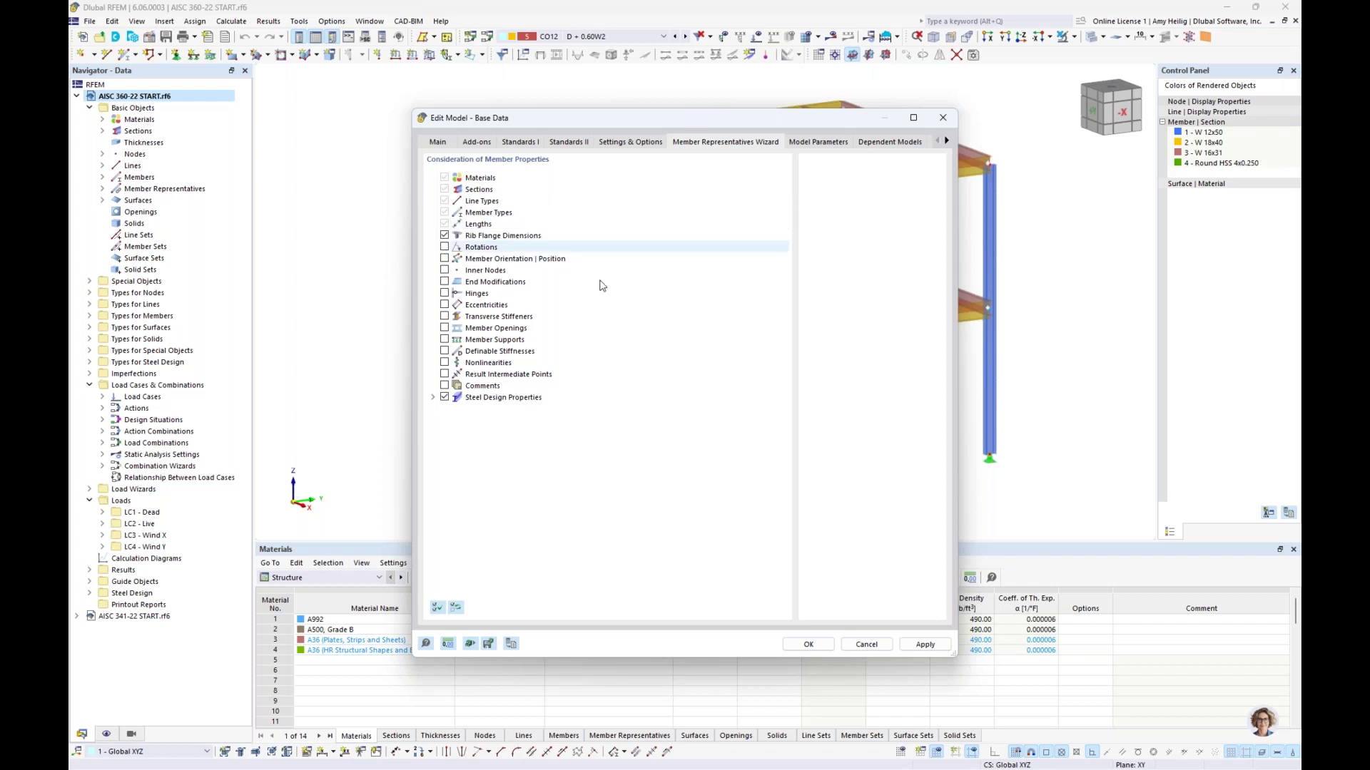
left_click(823, 646)
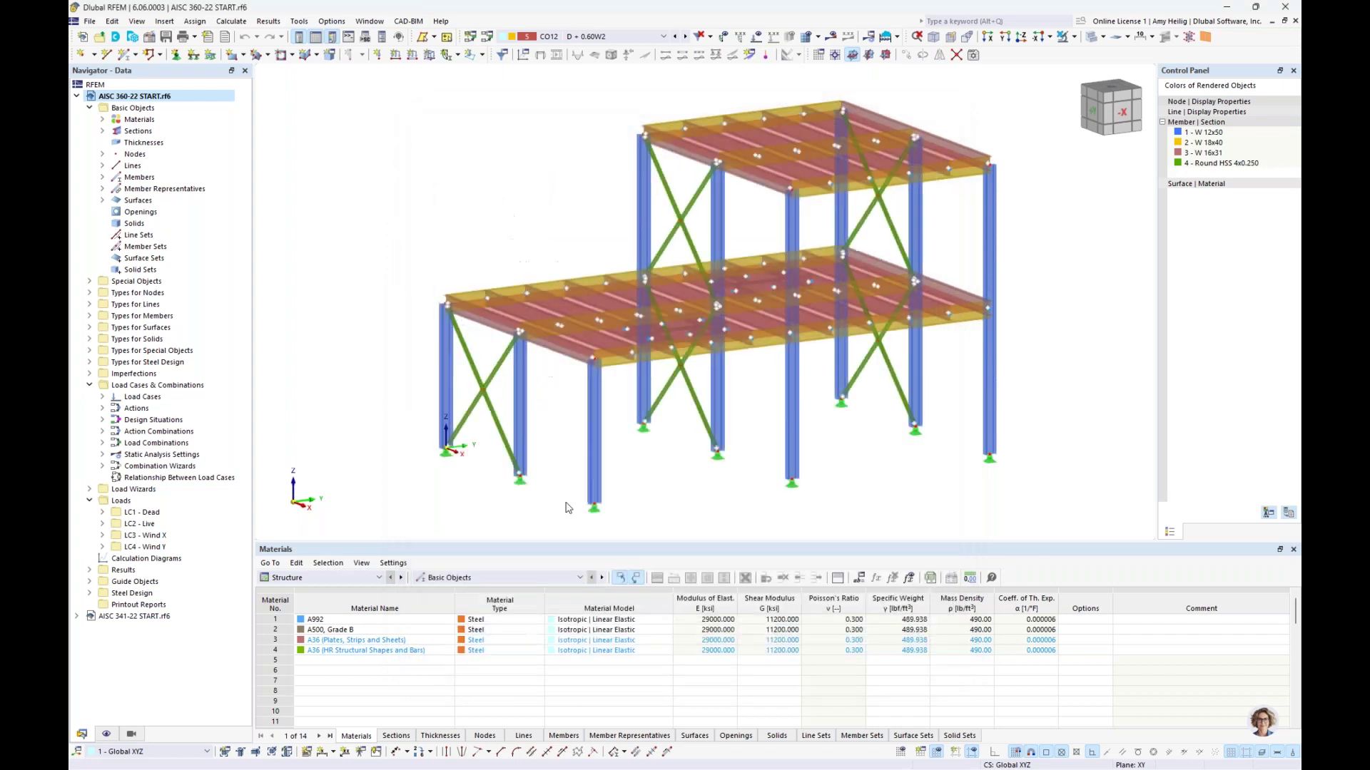
Create a standard effective lengths definition for member representative 7 (W 16x31, 13.00 ft), first highlighting the members of representative 5 in the model
left_click(102, 189)
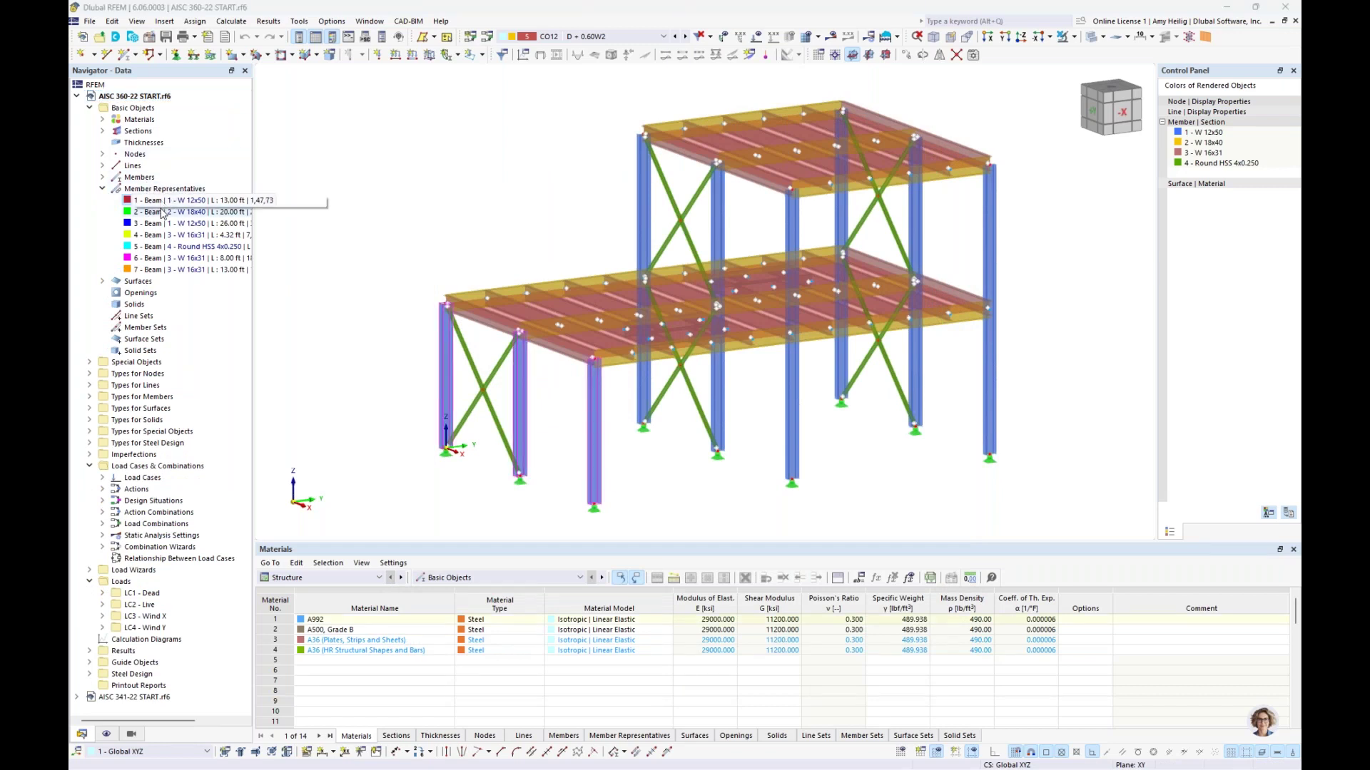
left_click(152, 246)
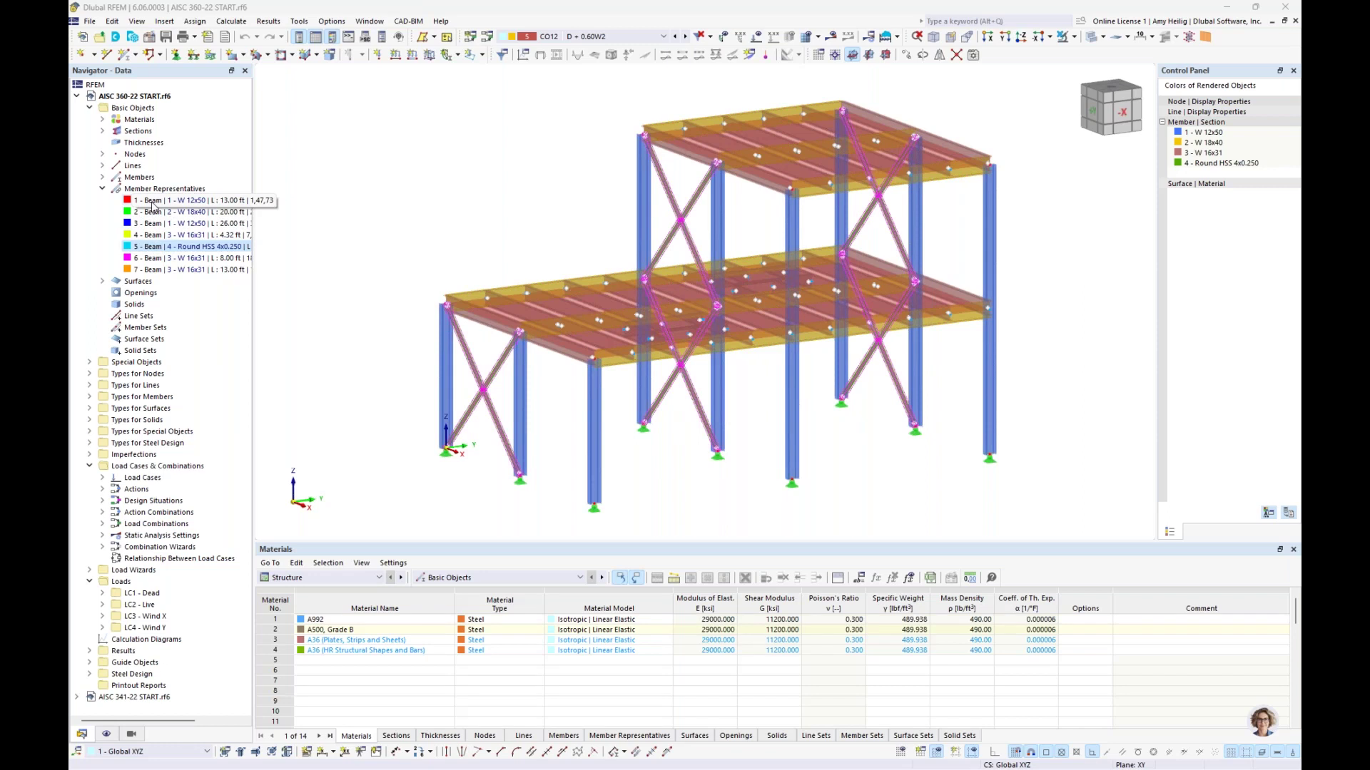
left_click(153, 272)
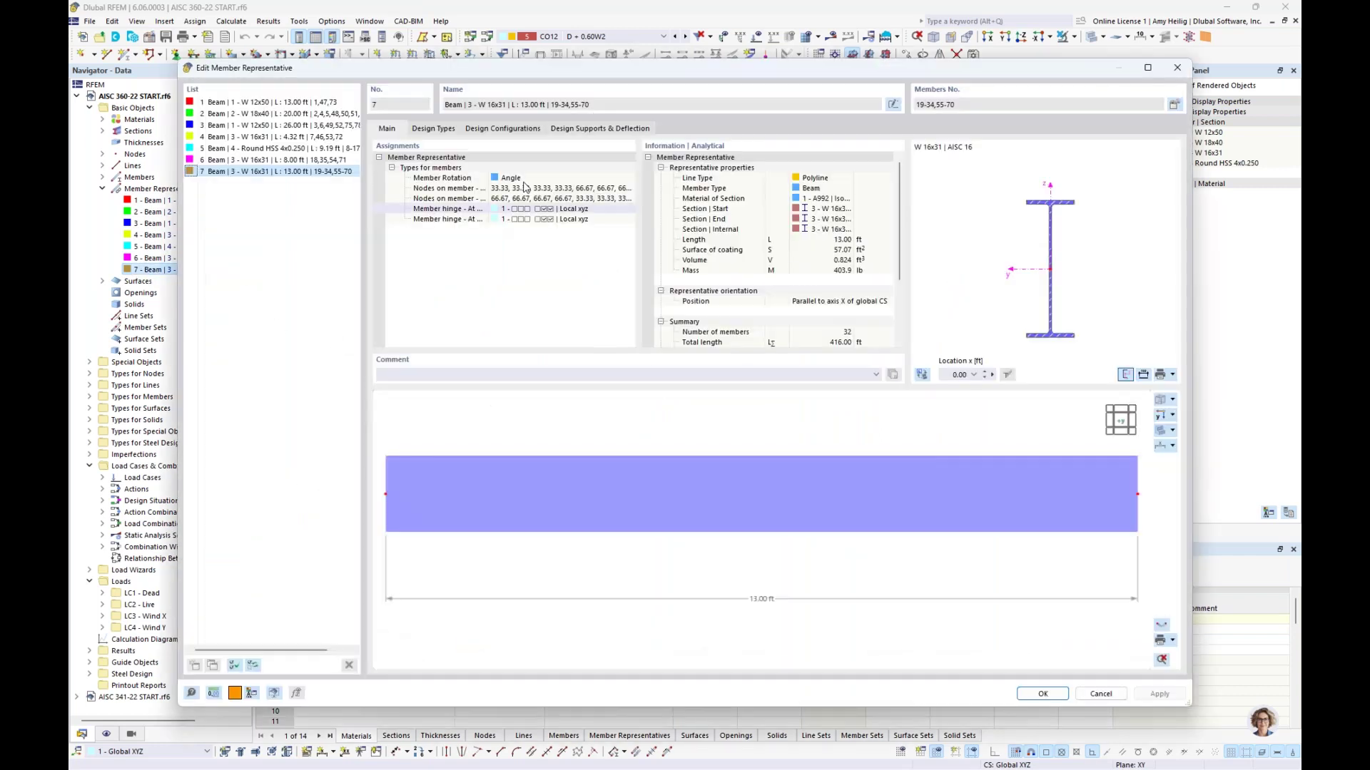
left_click(447, 133)
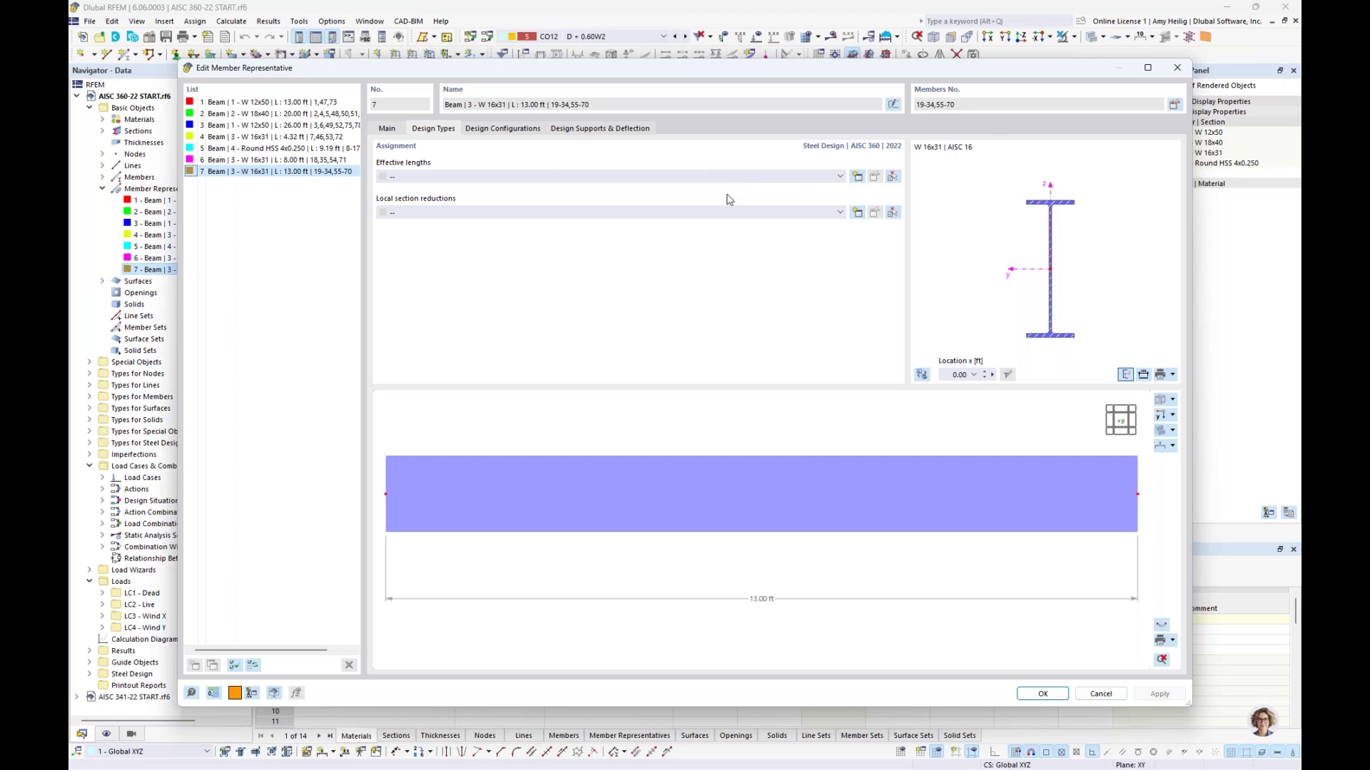
left_click(856, 178)
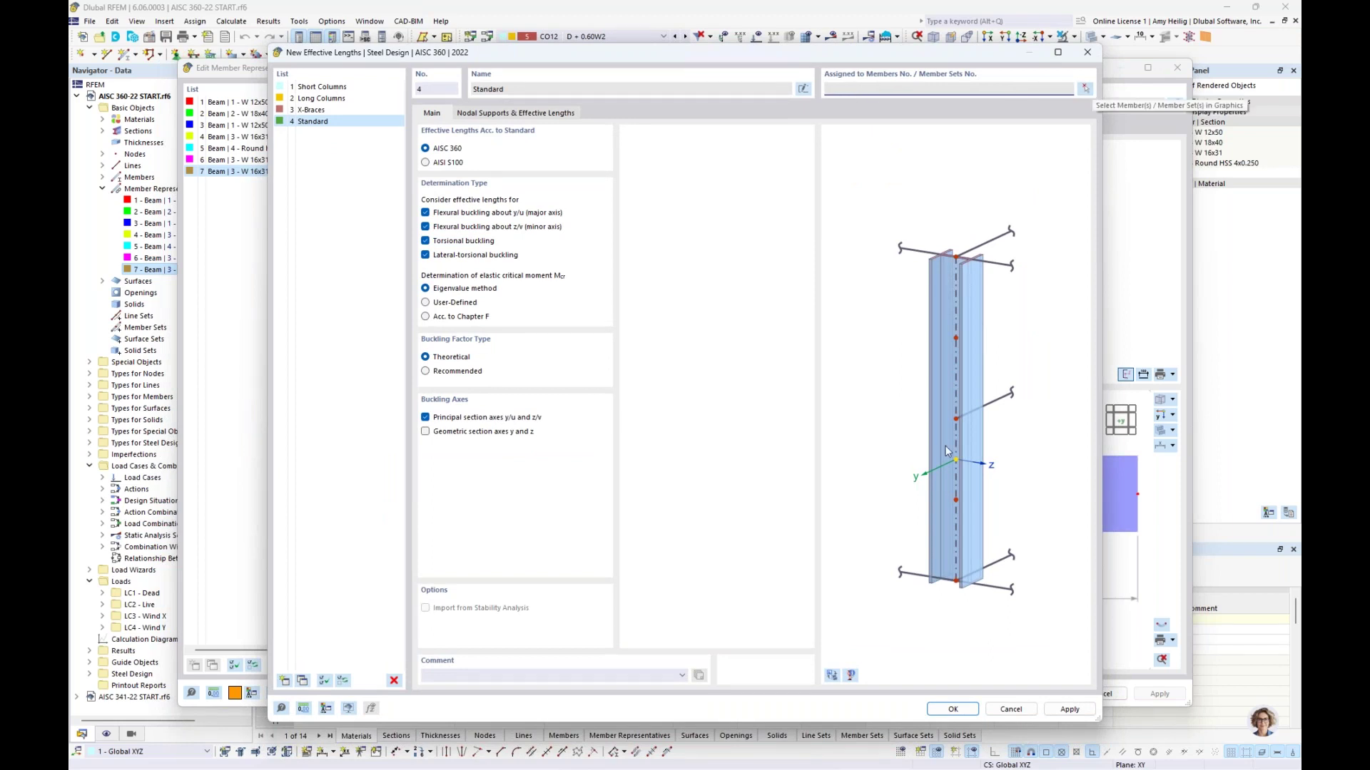
left_click(944, 711)
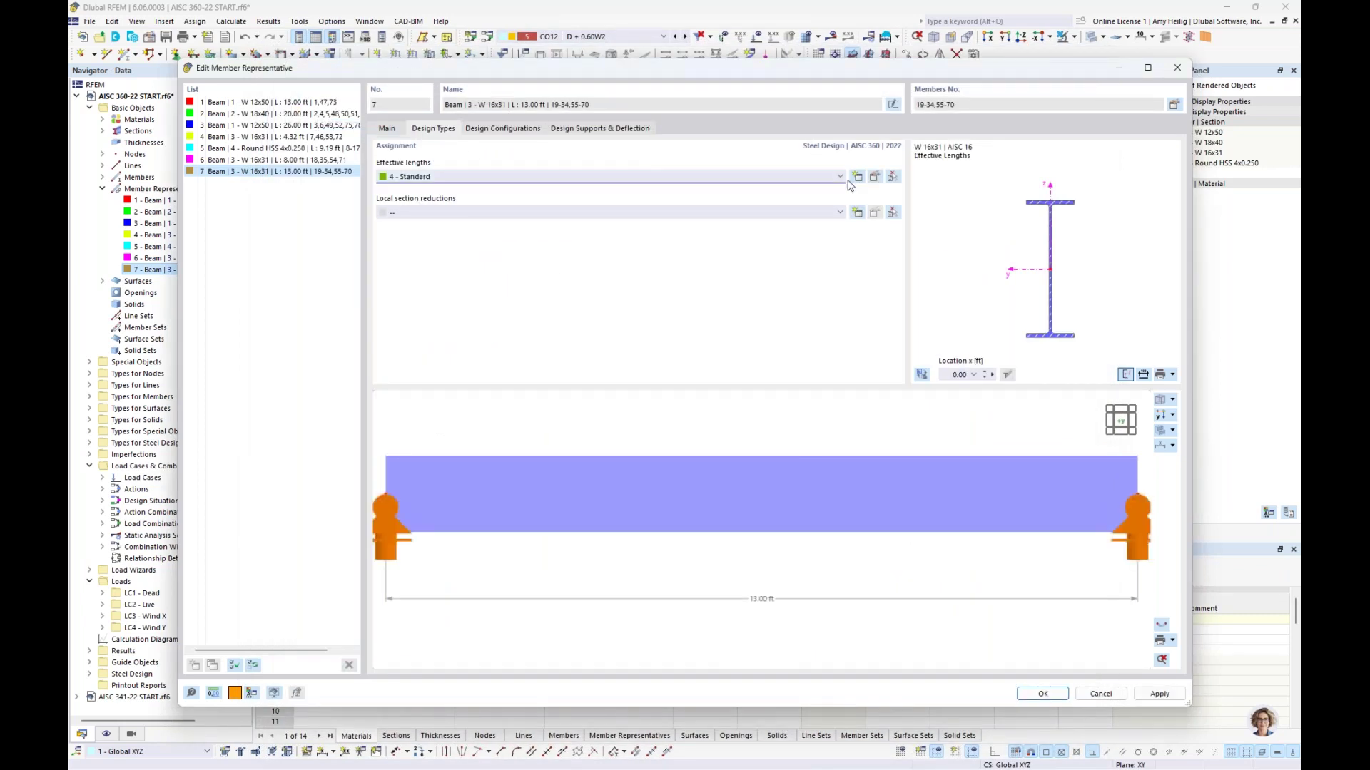
Name effective lengths definition 4 Beams, determine its elastic critical moment according to Chapter F, and preview the assigned members
left_click(875, 176)
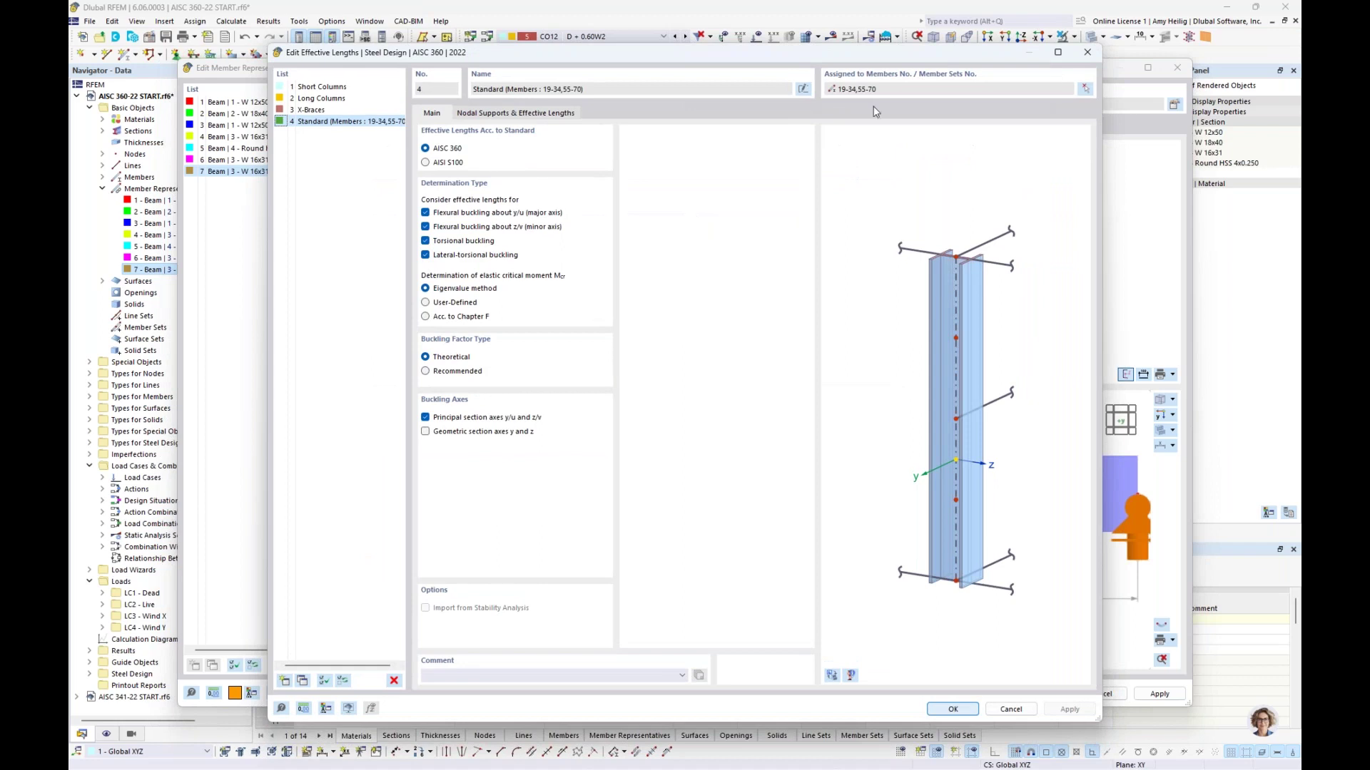
left_click(832, 675)
scroll(861, 455, "up", 5)
scroll(860, 458, "up", 4)
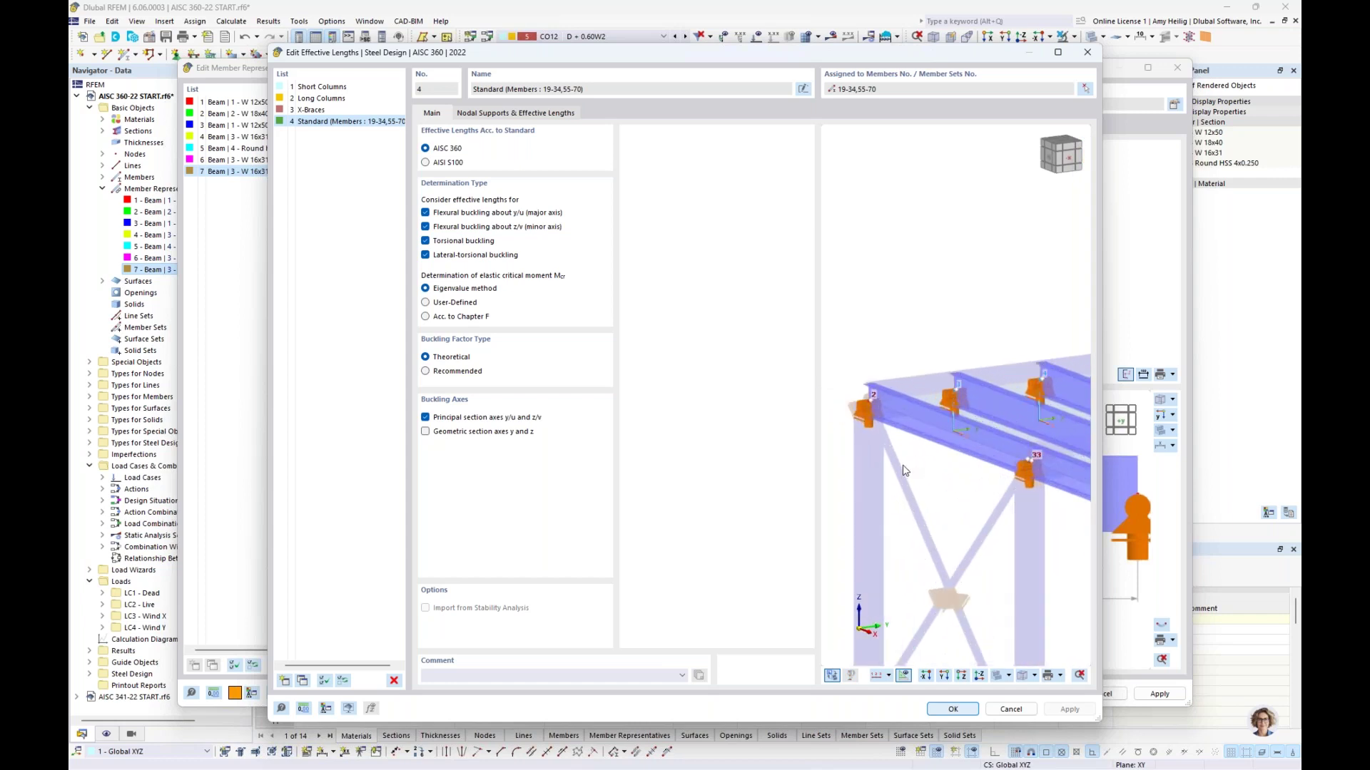
left_click(804, 89)
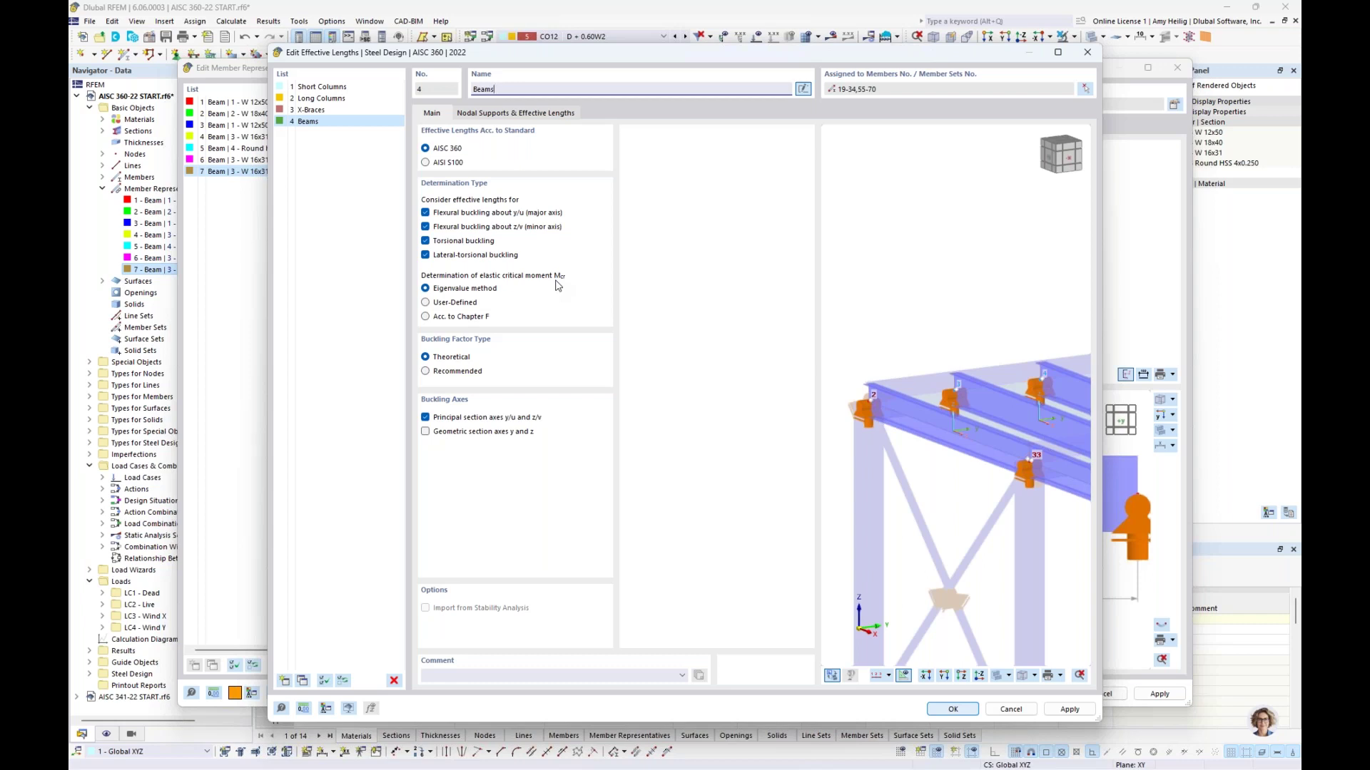
left_click(426, 317)
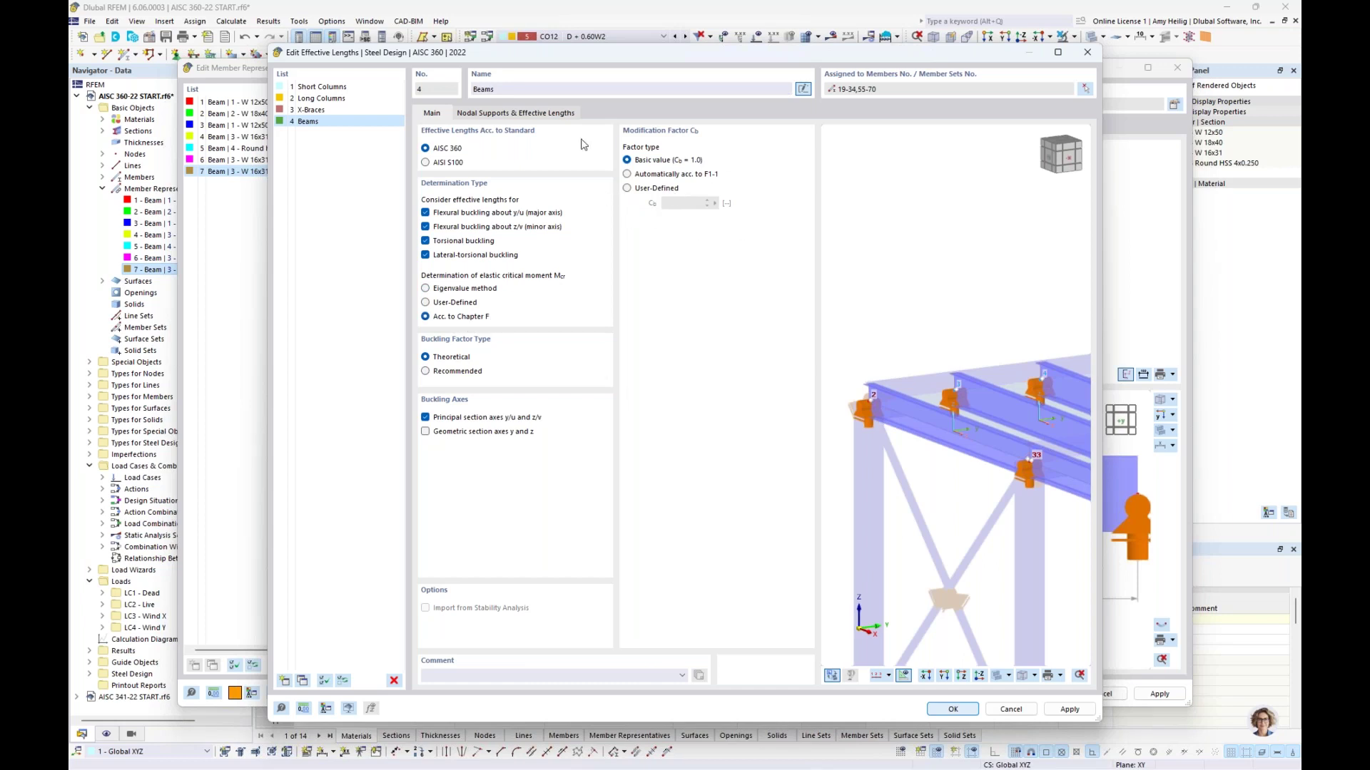
Inspect the Beams nodal supports in wireframe and the effective lengths as absolute values, keep the length factors, and confirm the definition
left_click(531, 116)
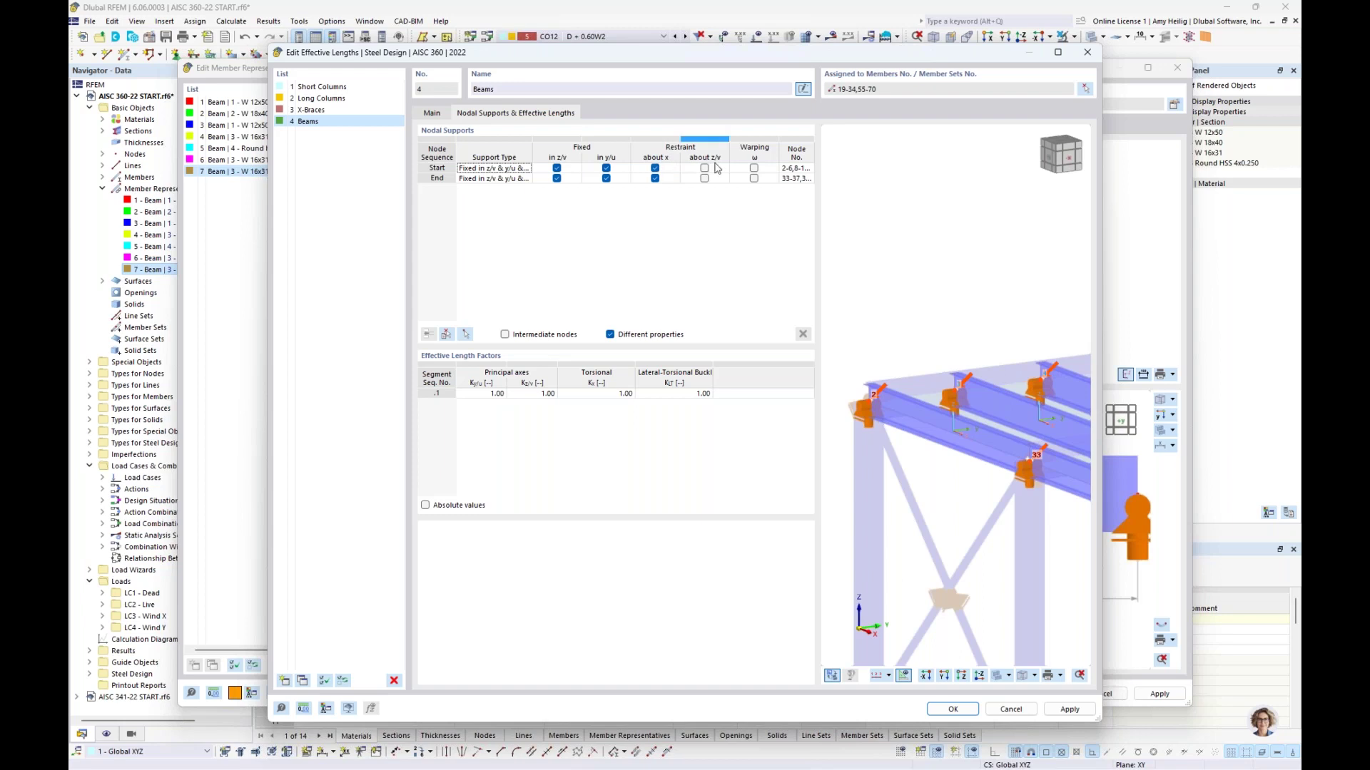
left_click(999, 675)
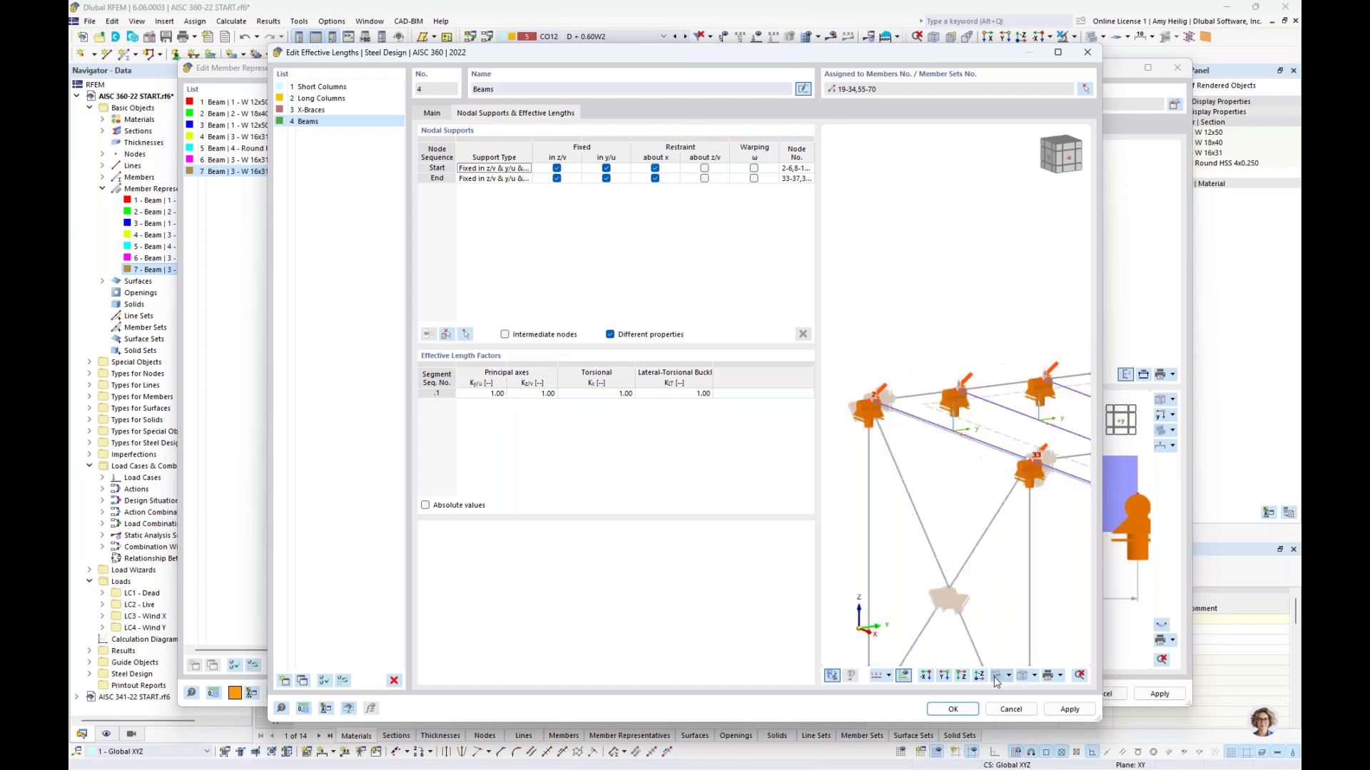
middle_click_drag(964, 476, 949, 487, "ctrl")
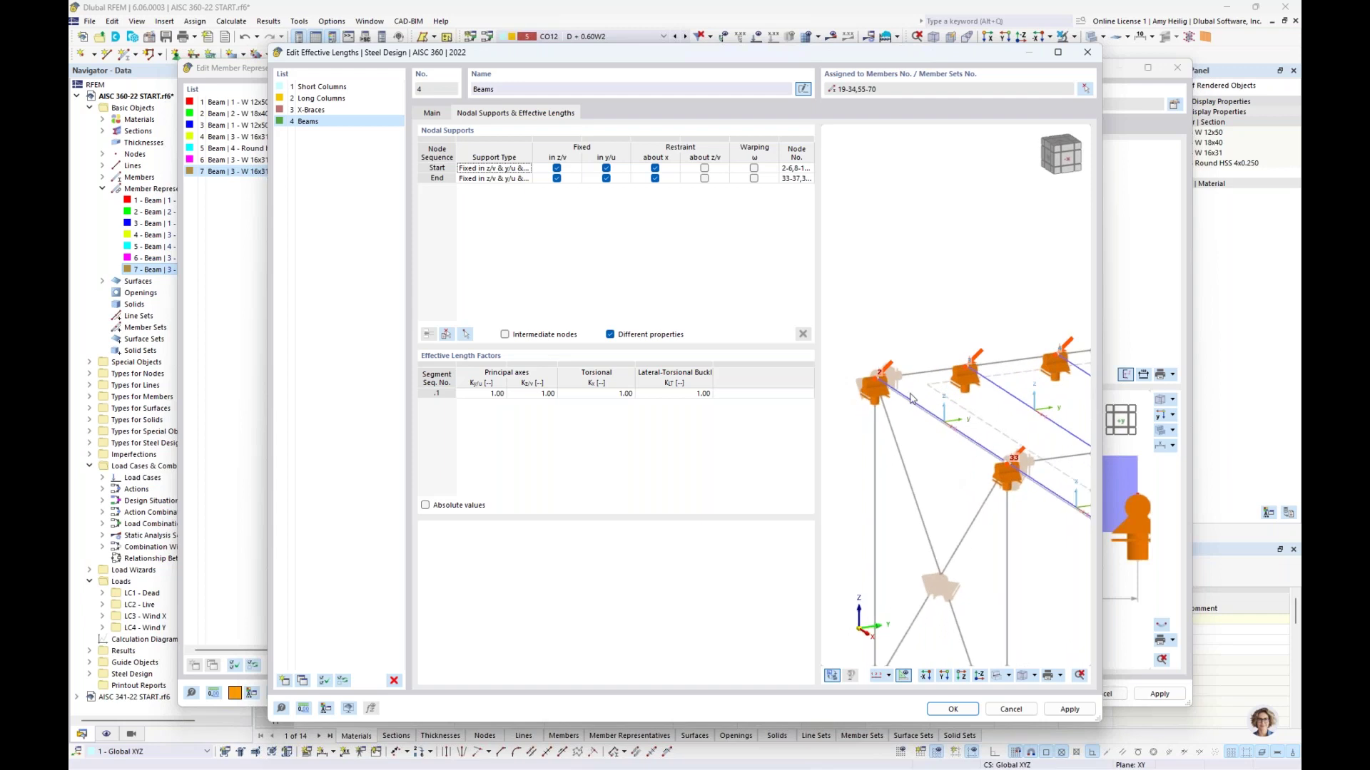
left_click(998, 674)
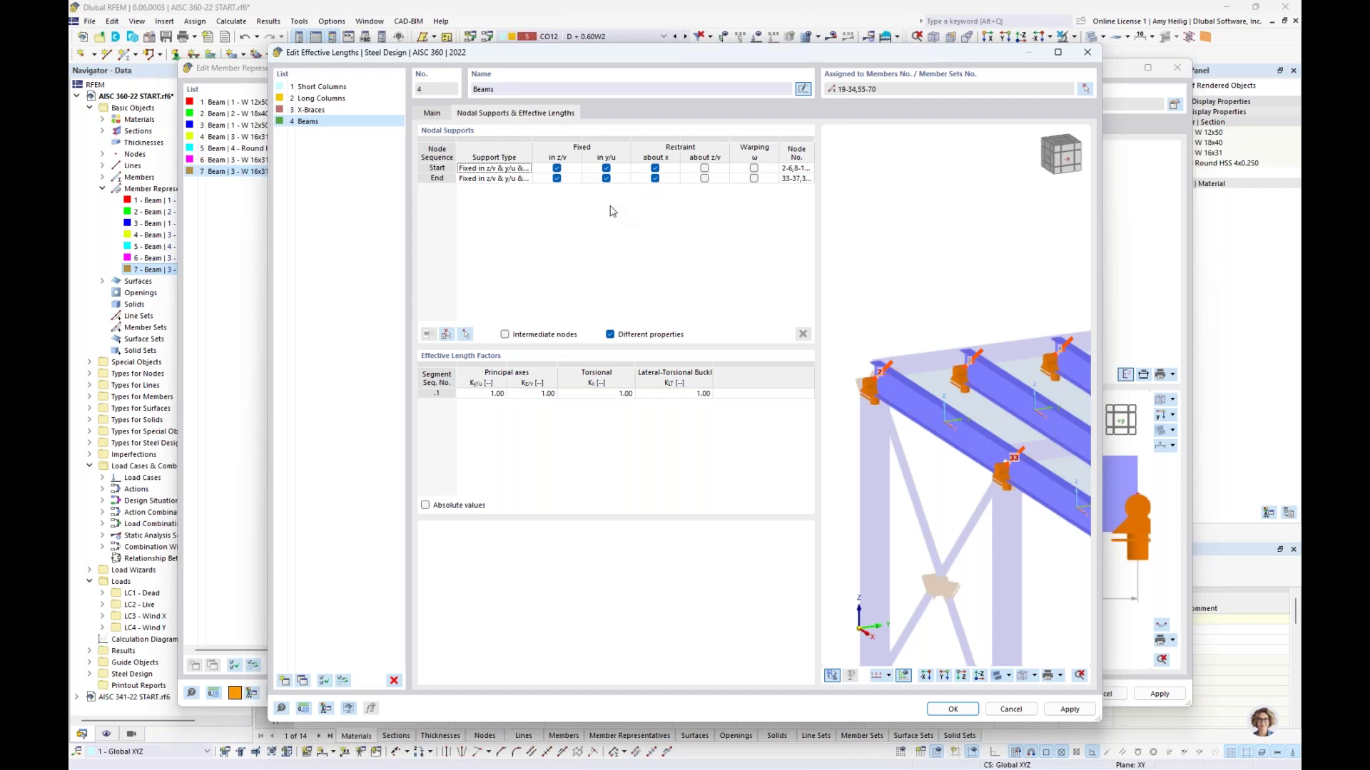
left_click(425, 506)
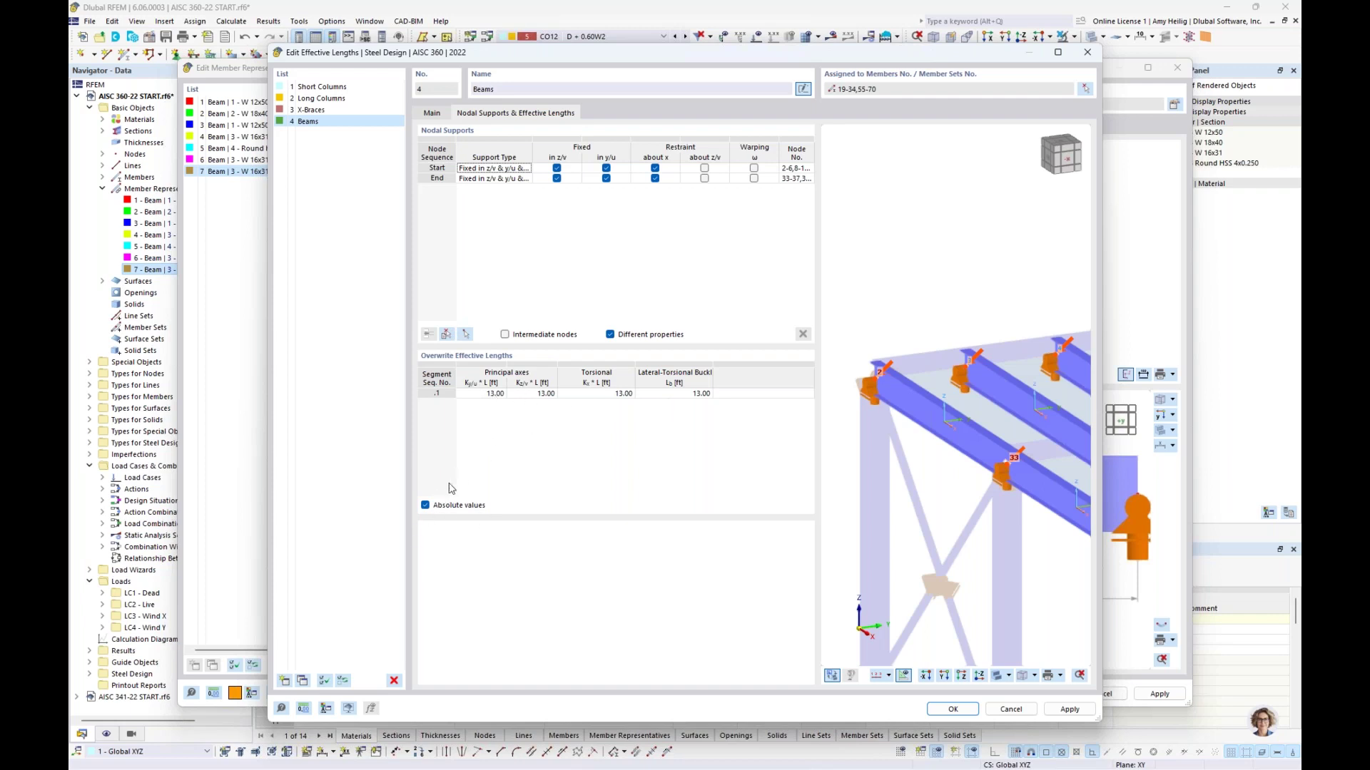
left_click(425, 505)
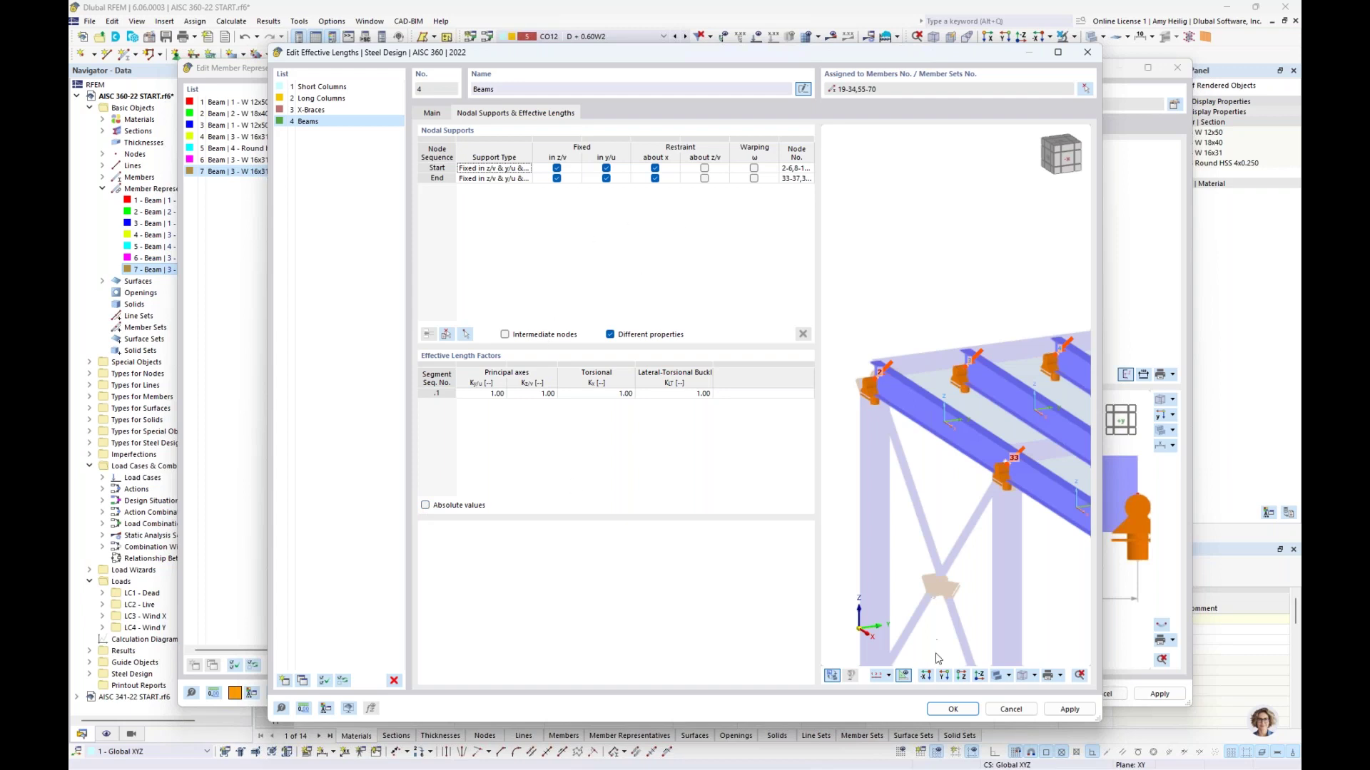
key("Return")
Locate the members of representative 2 (W 18x40, 20.00 ft) in the model and create a standard effective lengths definition for them
left_click(272, 114)
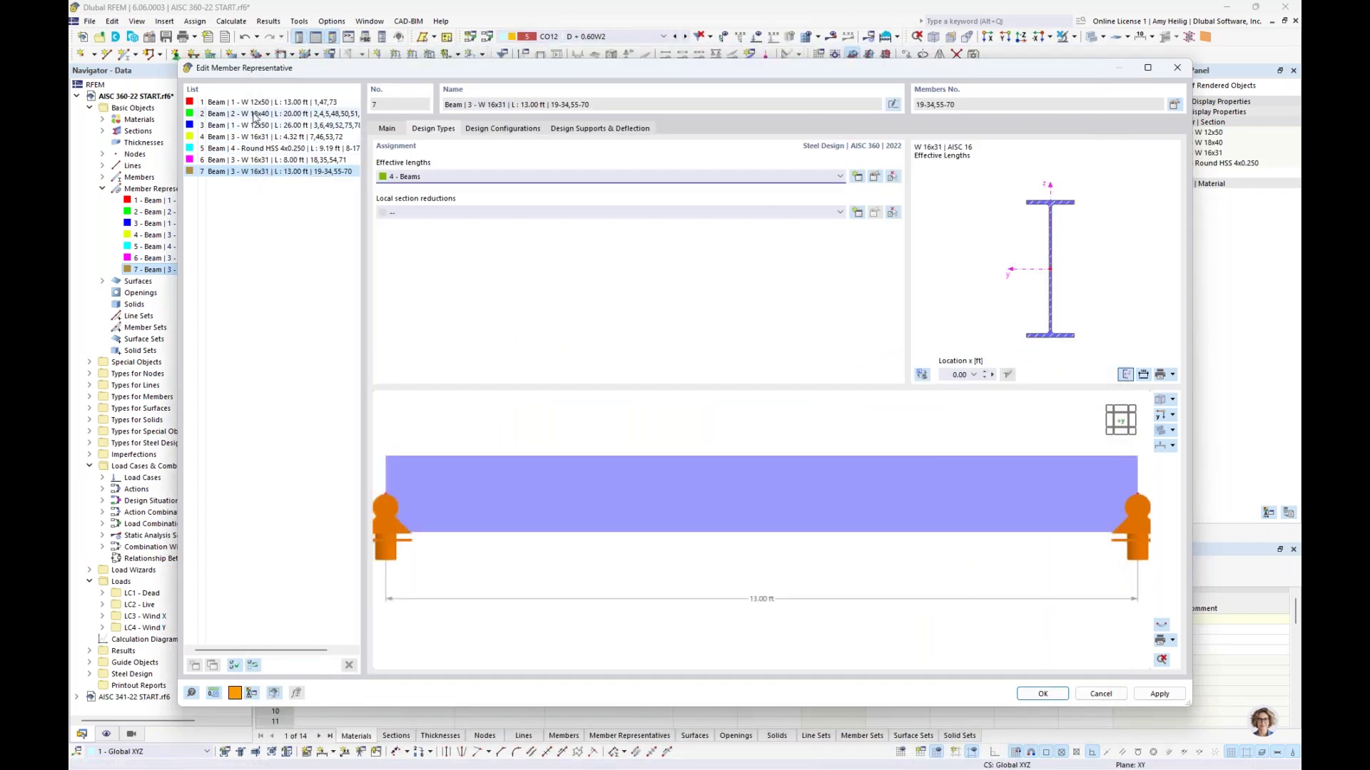
left_click_drag(440, 77, 453, 504)
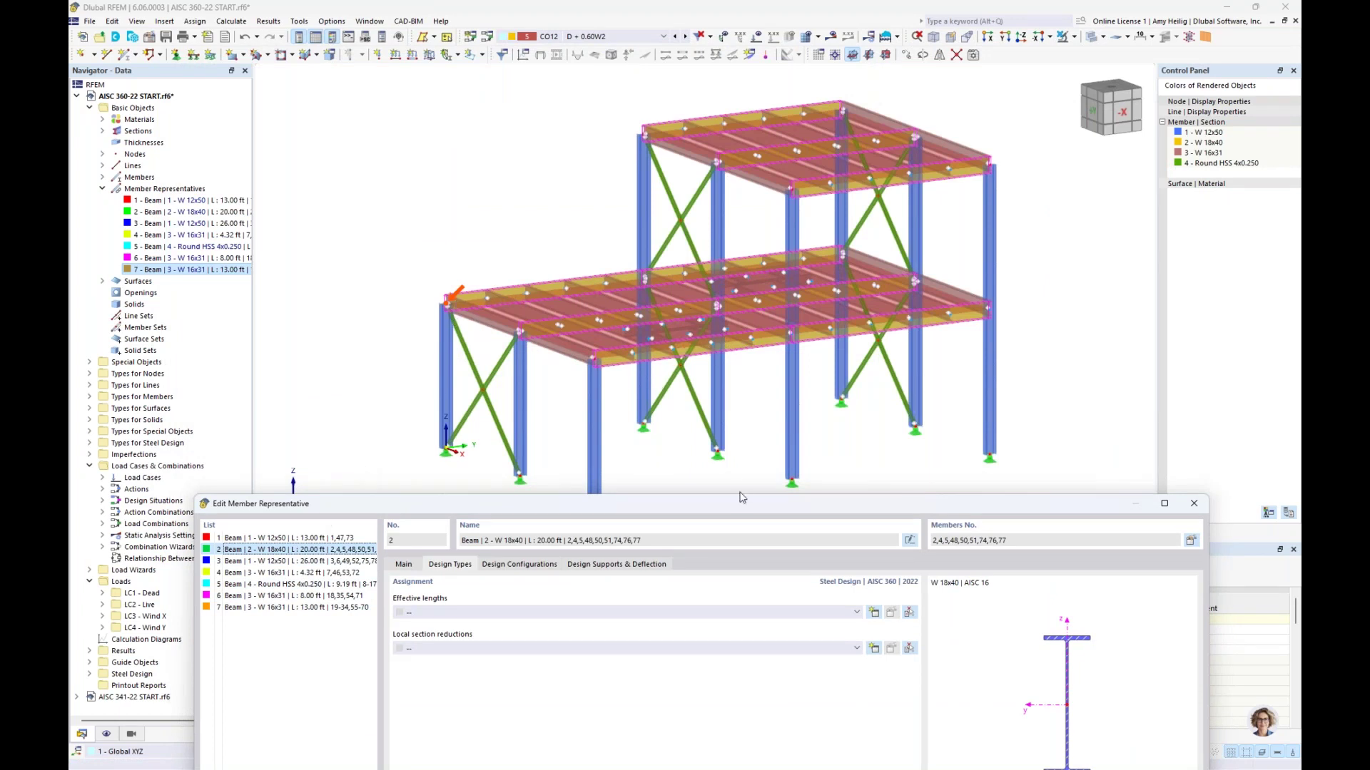
left_click_drag(742, 503, 728, 85)
left_click(857, 188)
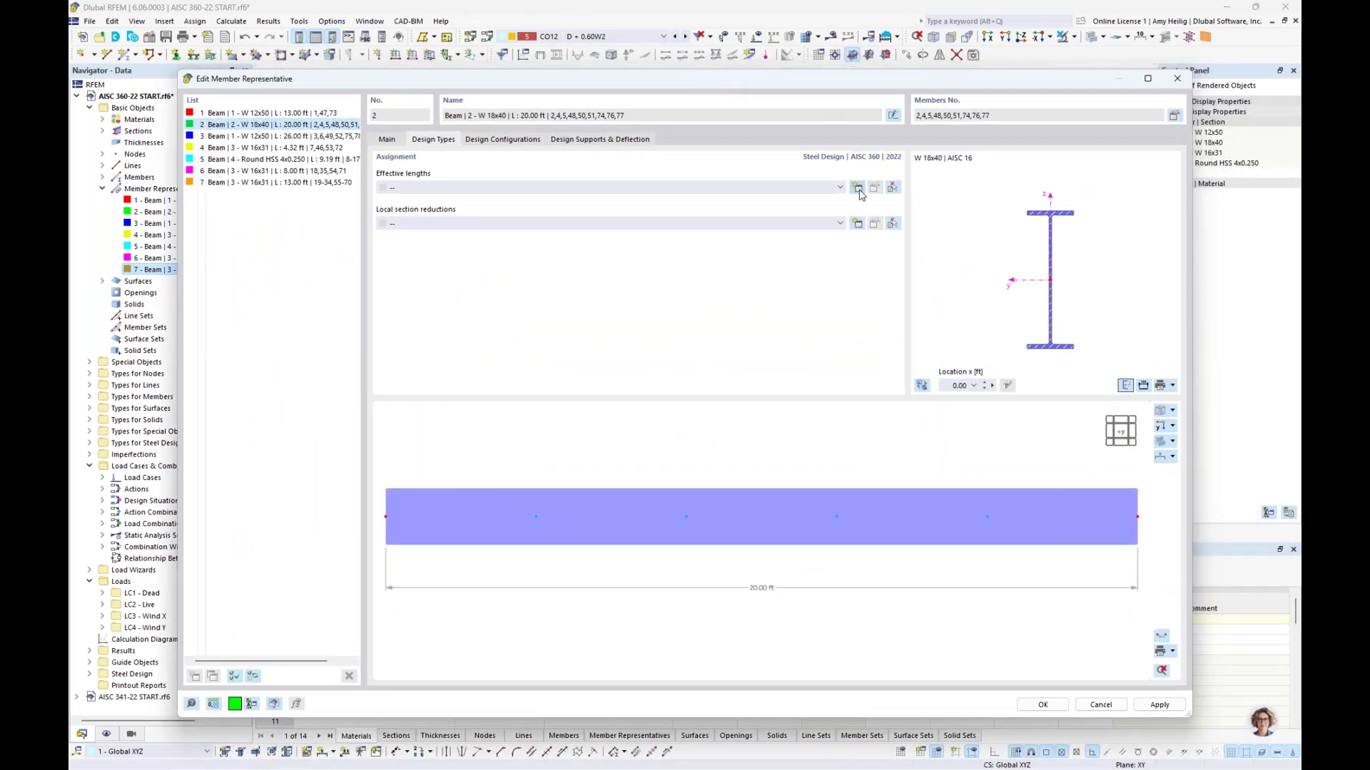
left_click(942, 711)
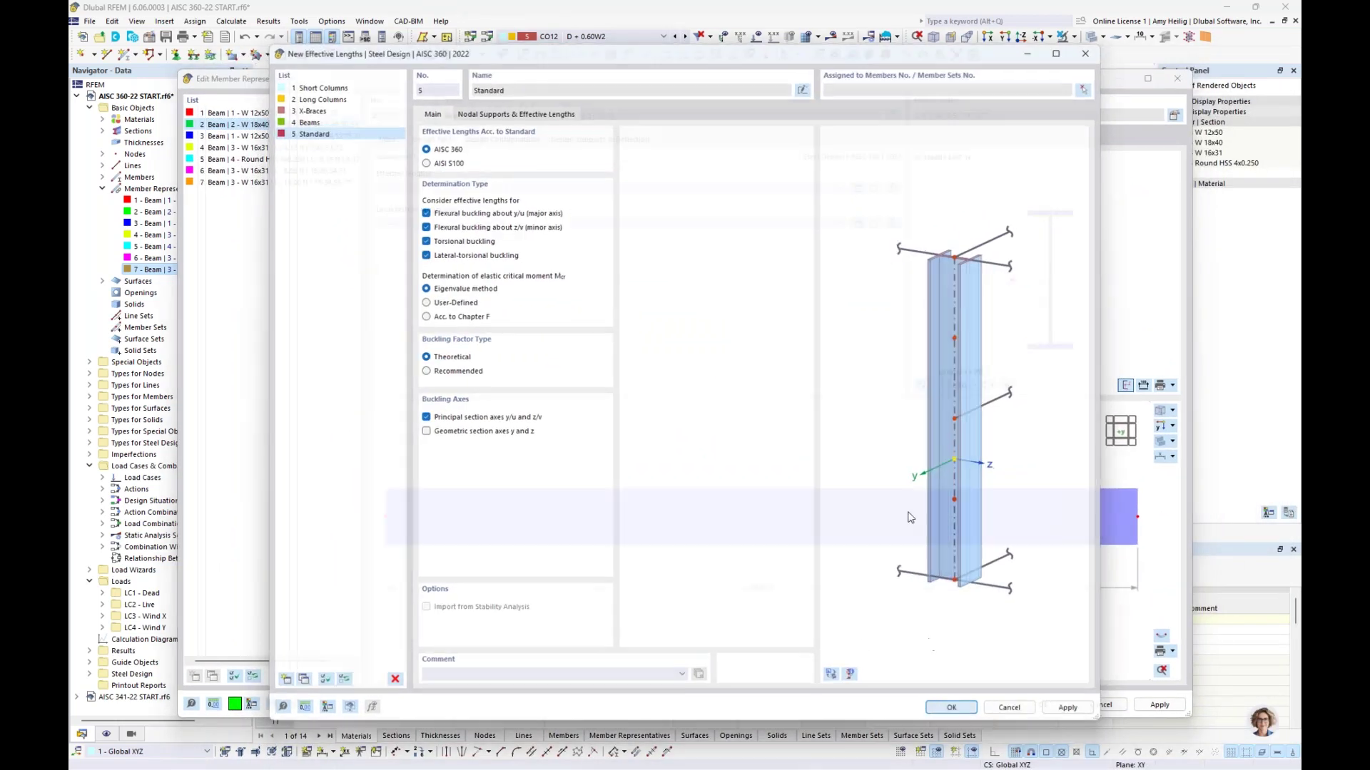
Preview the members assigned to effective lengths definition 5, determine its elastic critical moment according to Chapter F, and name it Girders
left_click(875, 187)
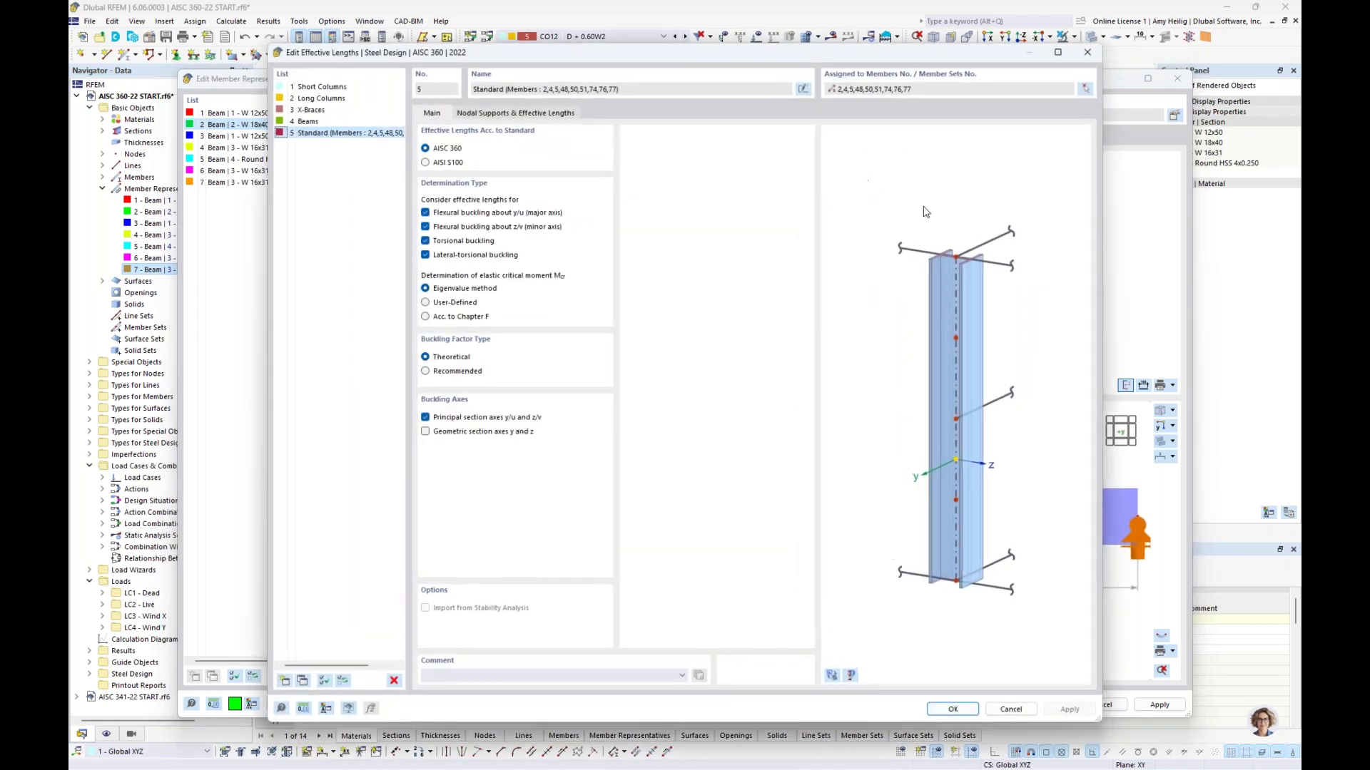
left_click(836, 675)
scroll(934, 461, "up", 5)
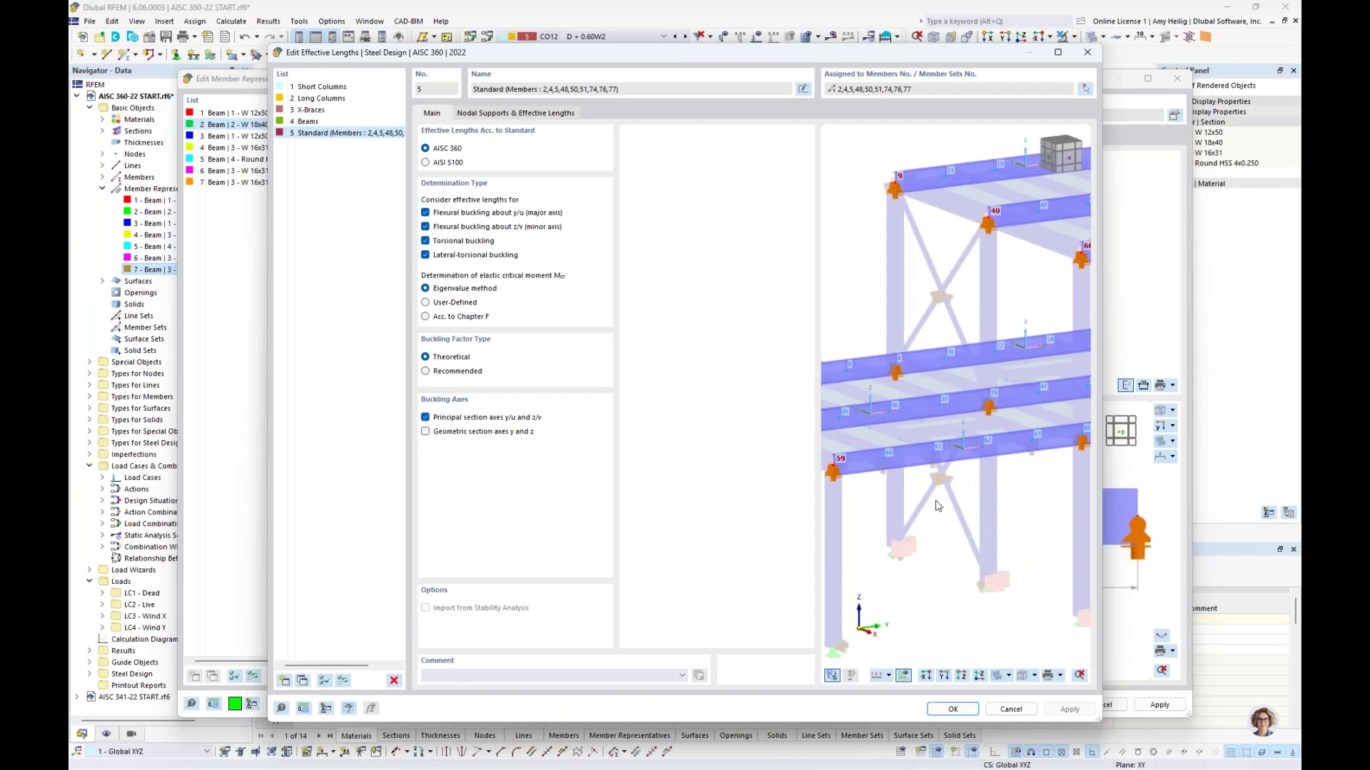
left_click(443, 318)
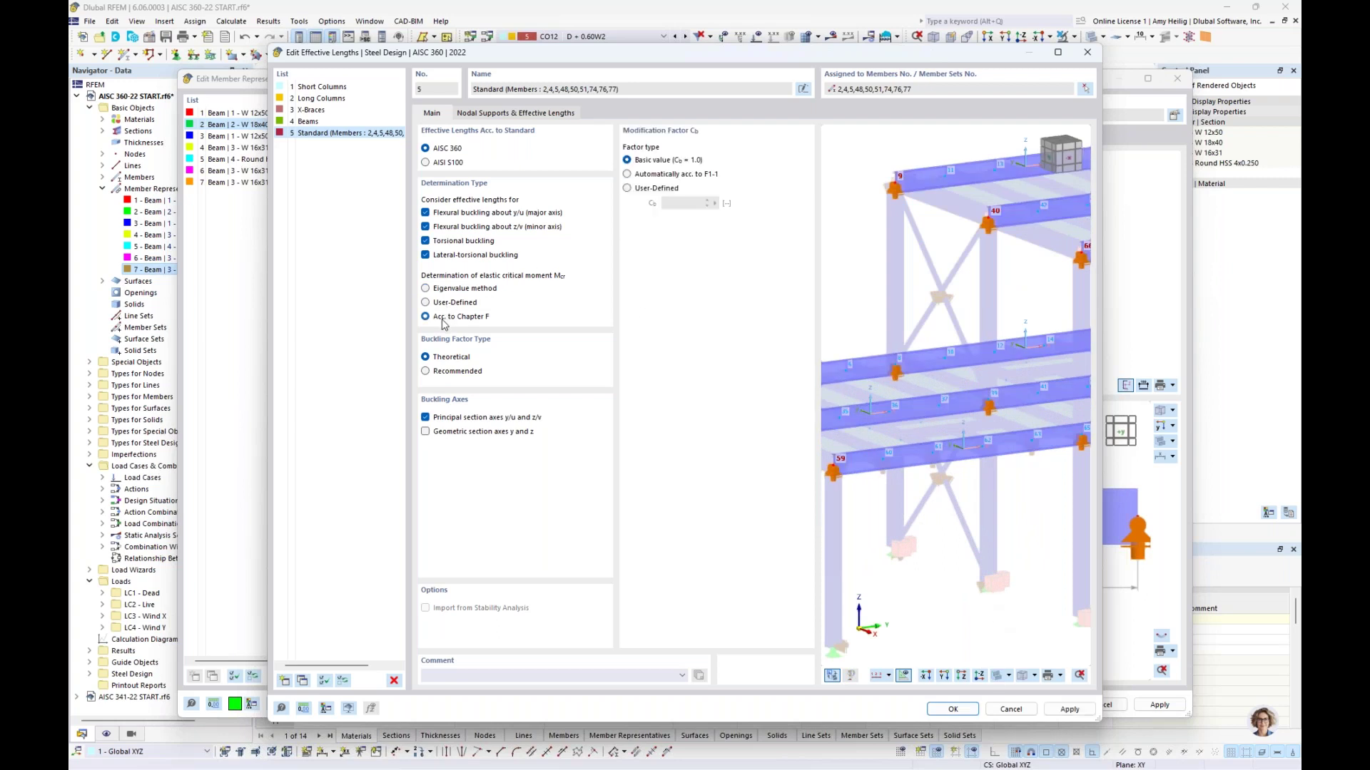
left_click(803, 89)
type("Girders")
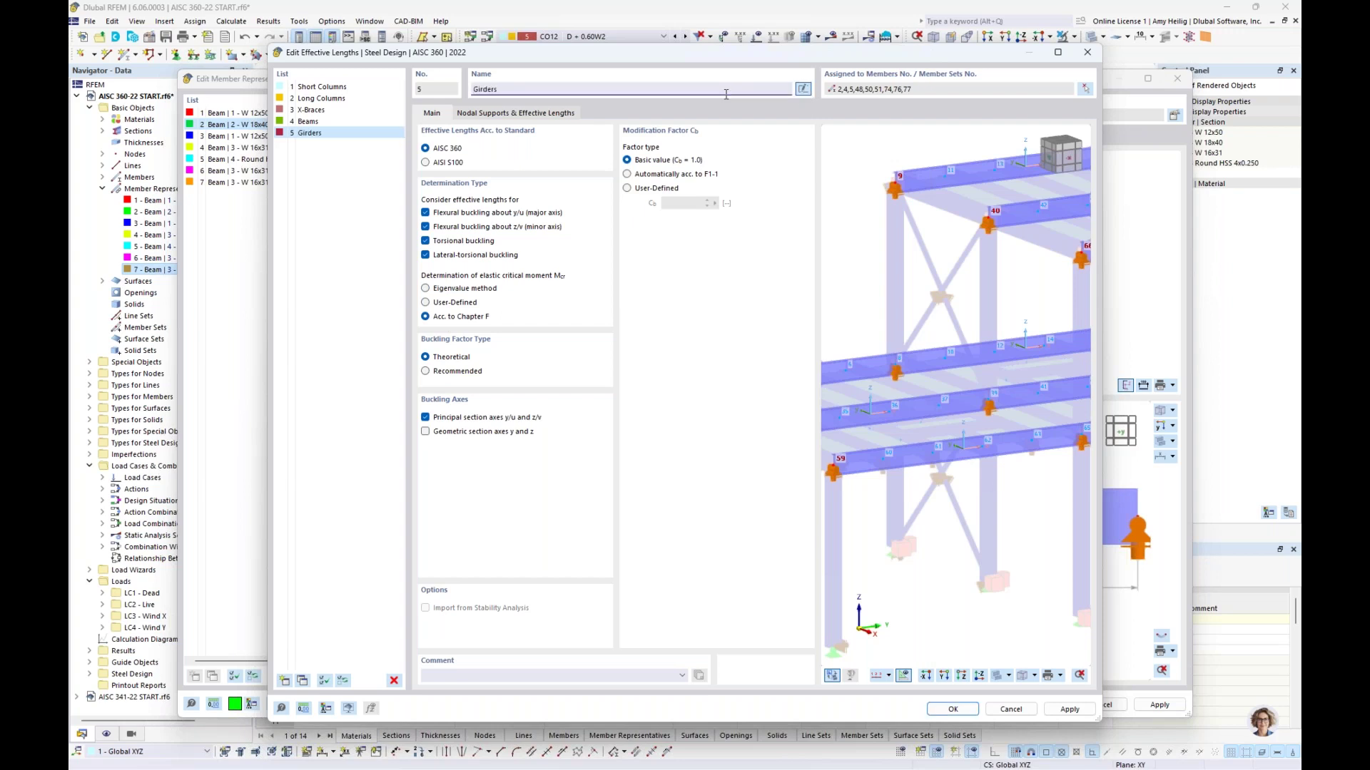
Enable intermediate nodes for the Girders nodal supports, picking member 74 in the model as the reference member
left_click(515, 113)
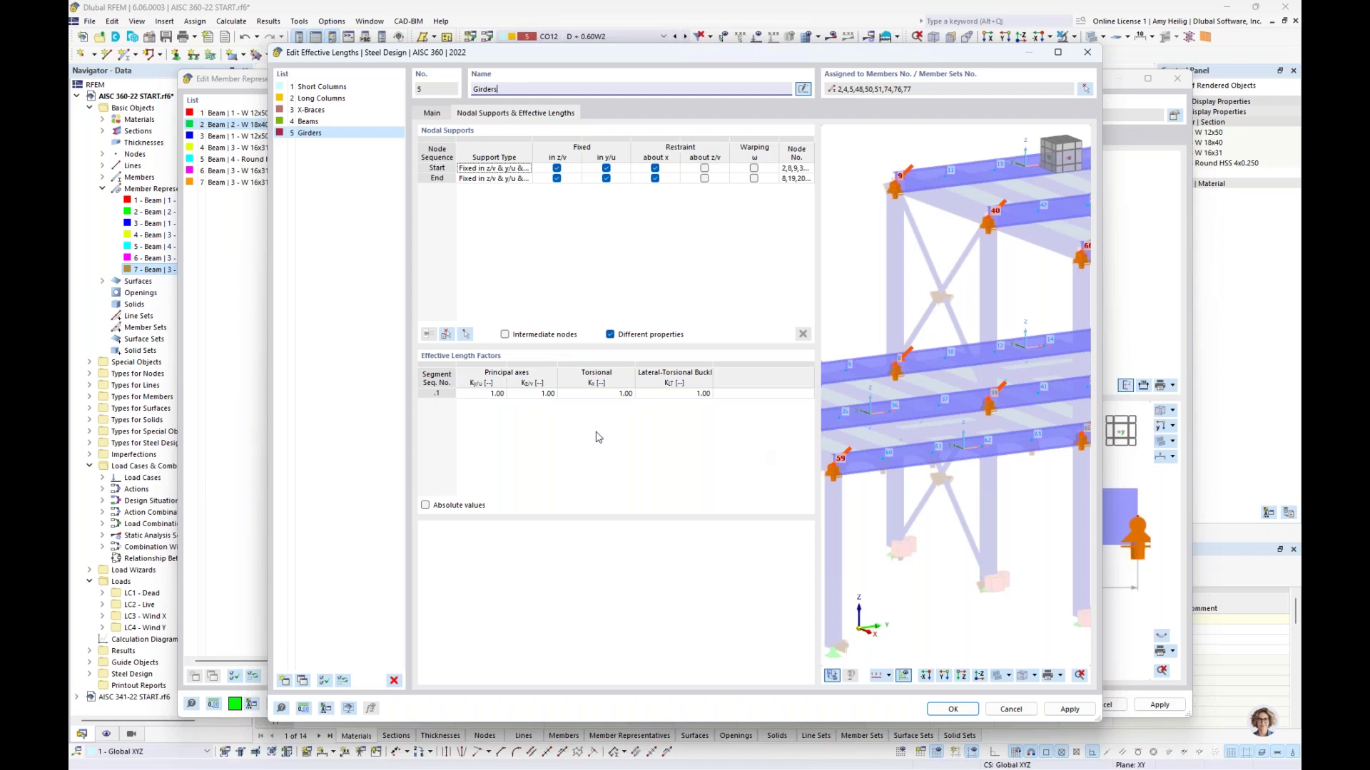
left_click(506, 334)
left_click(447, 334)
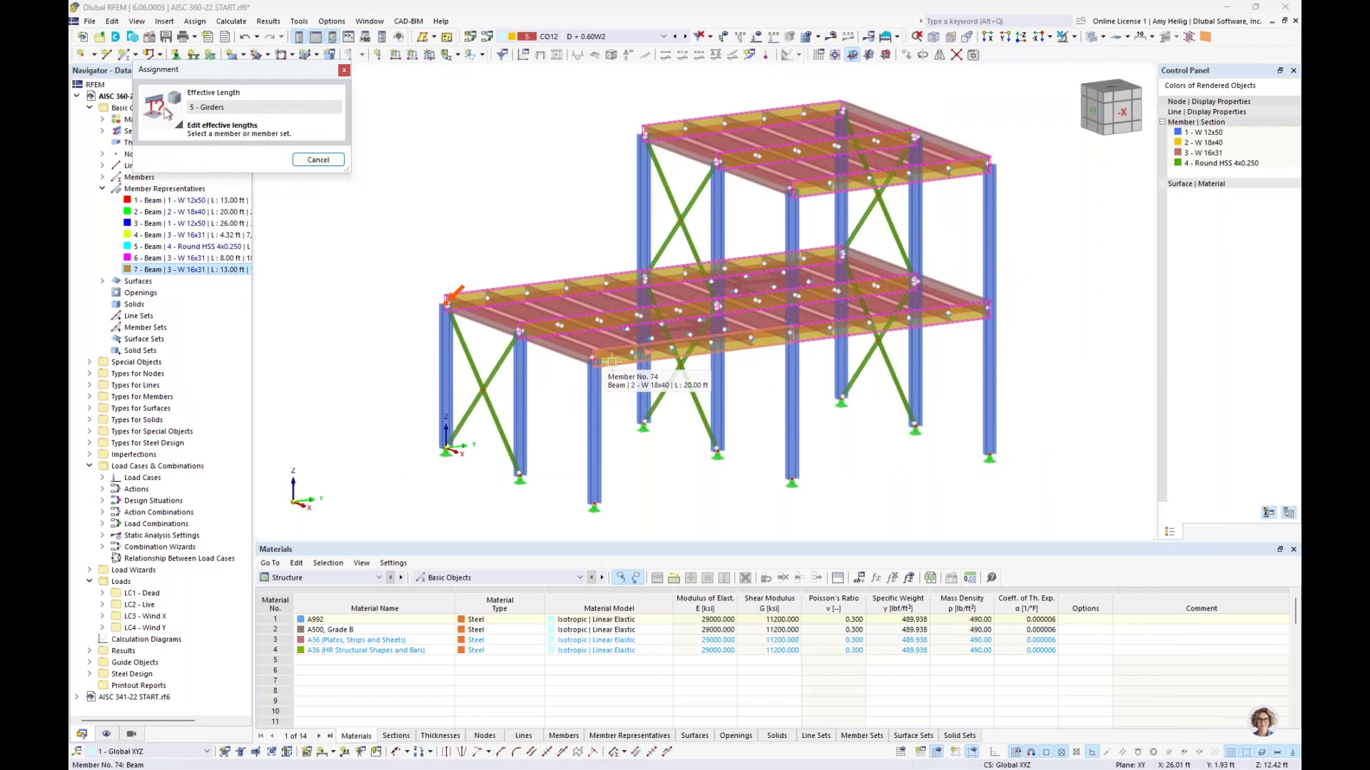
left_click(609, 359)
Locate the intermediate support nodes .1 to .4 of the girders one by one in the model preview
left_click(575, 179)
left_click(575, 189)
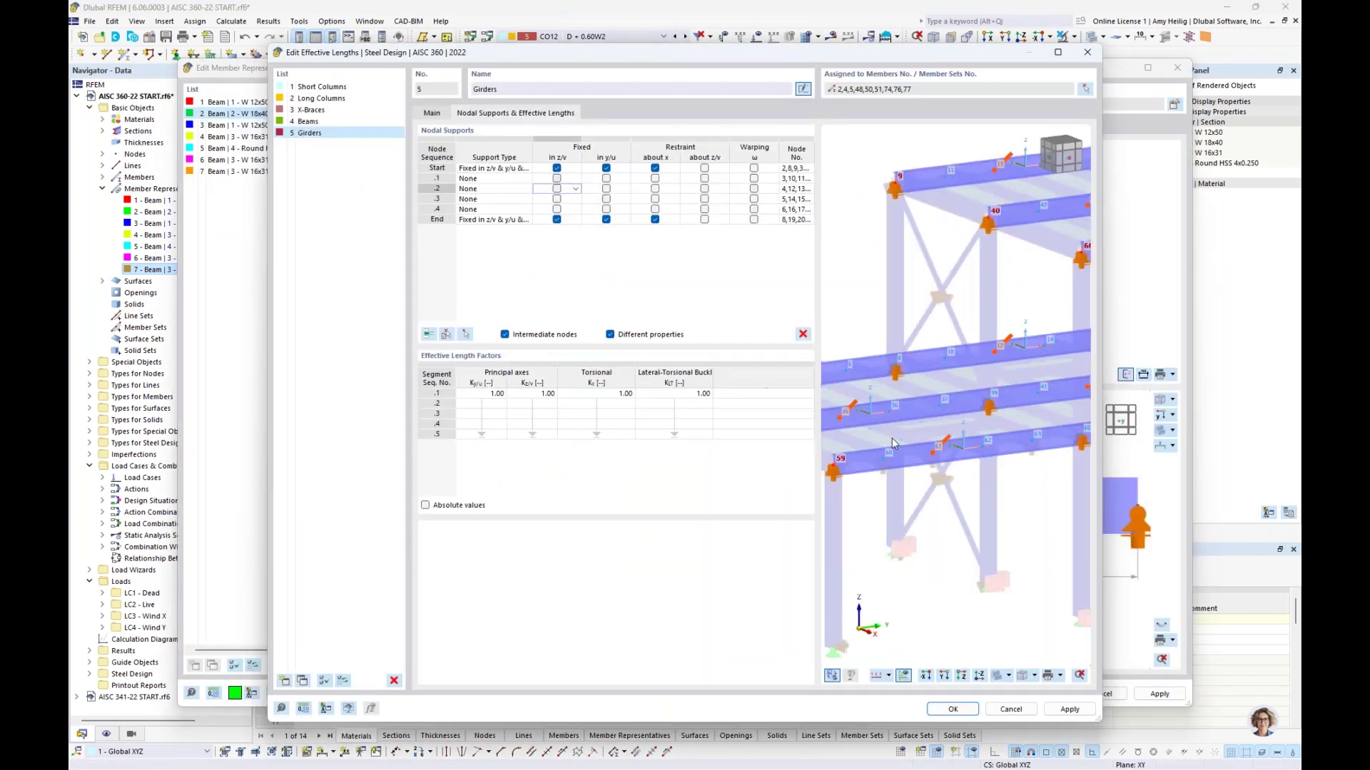
left_click(567, 199)
left_click(571, 209)
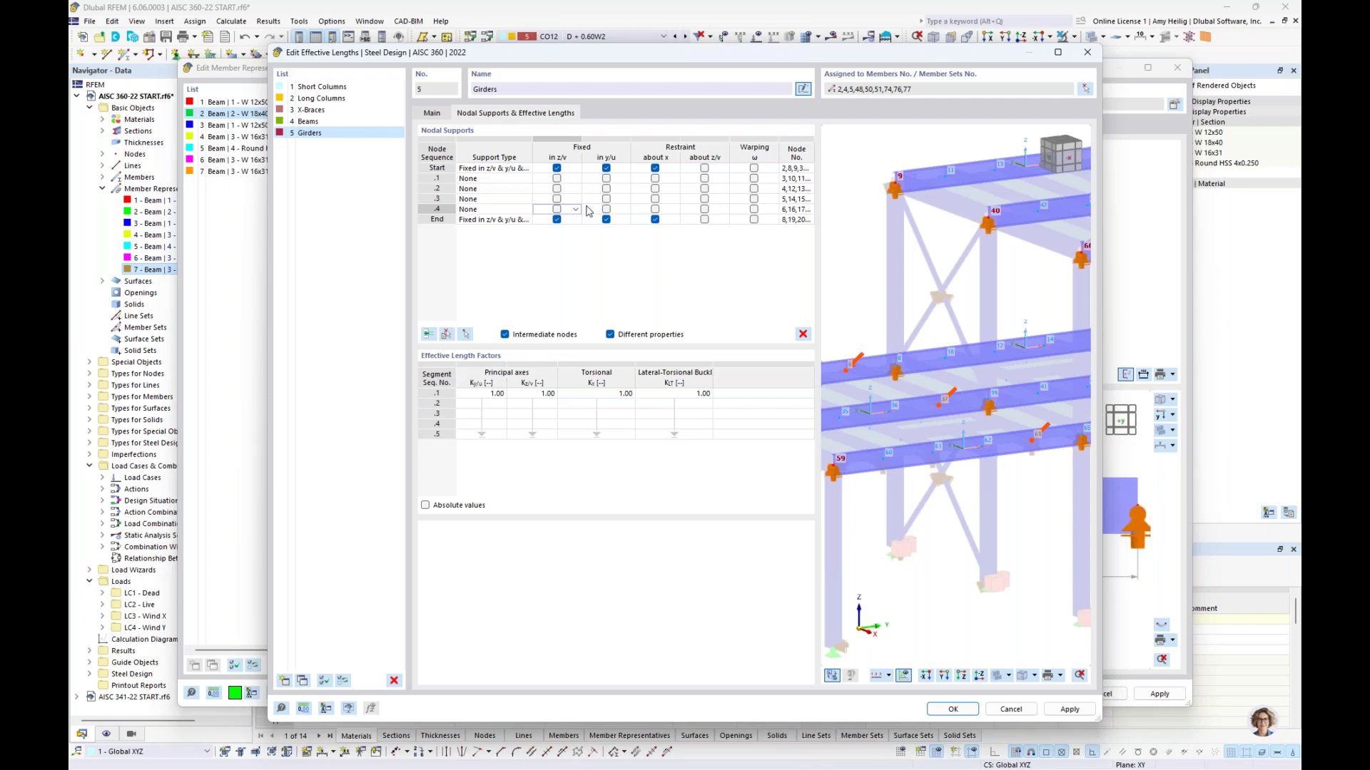
Fix the intermediate nodes .1 to .4 of the girders in y/u, keeping the eccentricity type at None
left_click(619, 179)
left_click(620, 182)
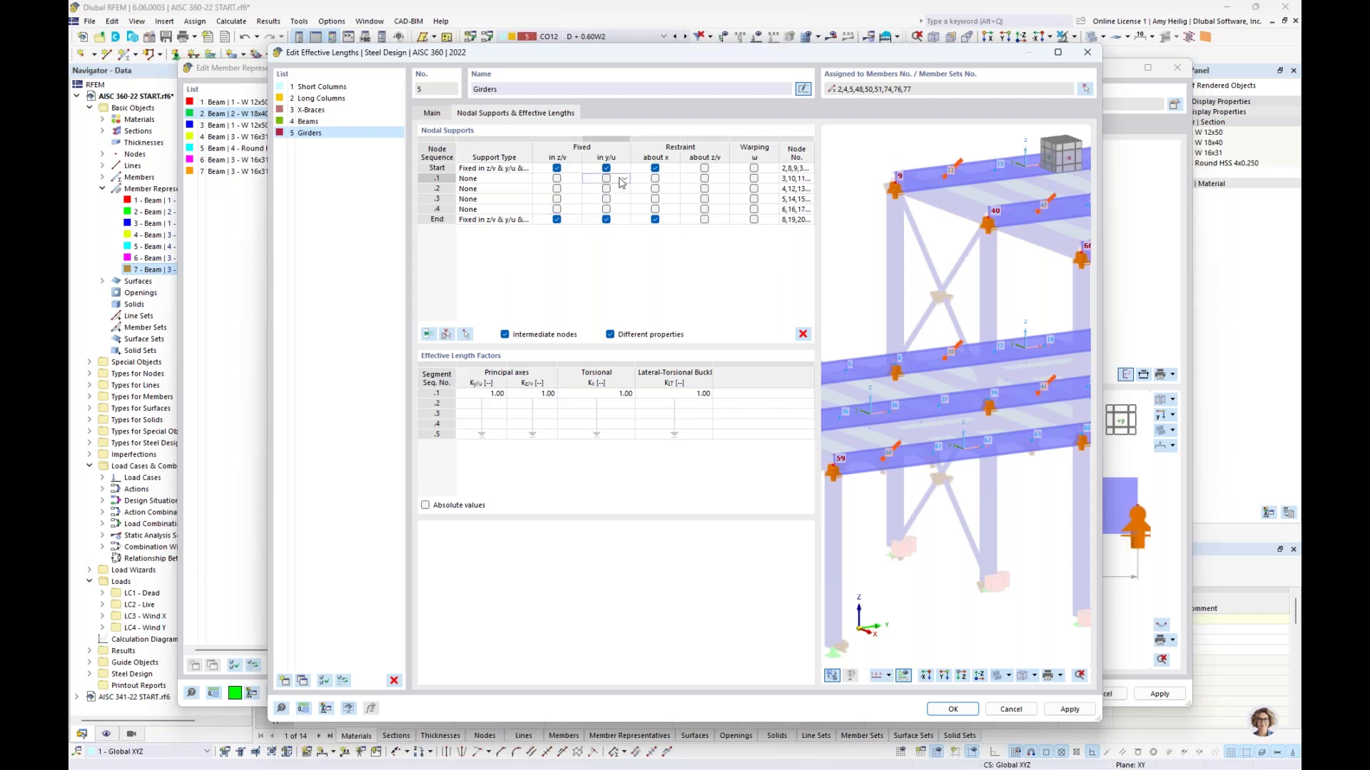
left_click(607, 178)
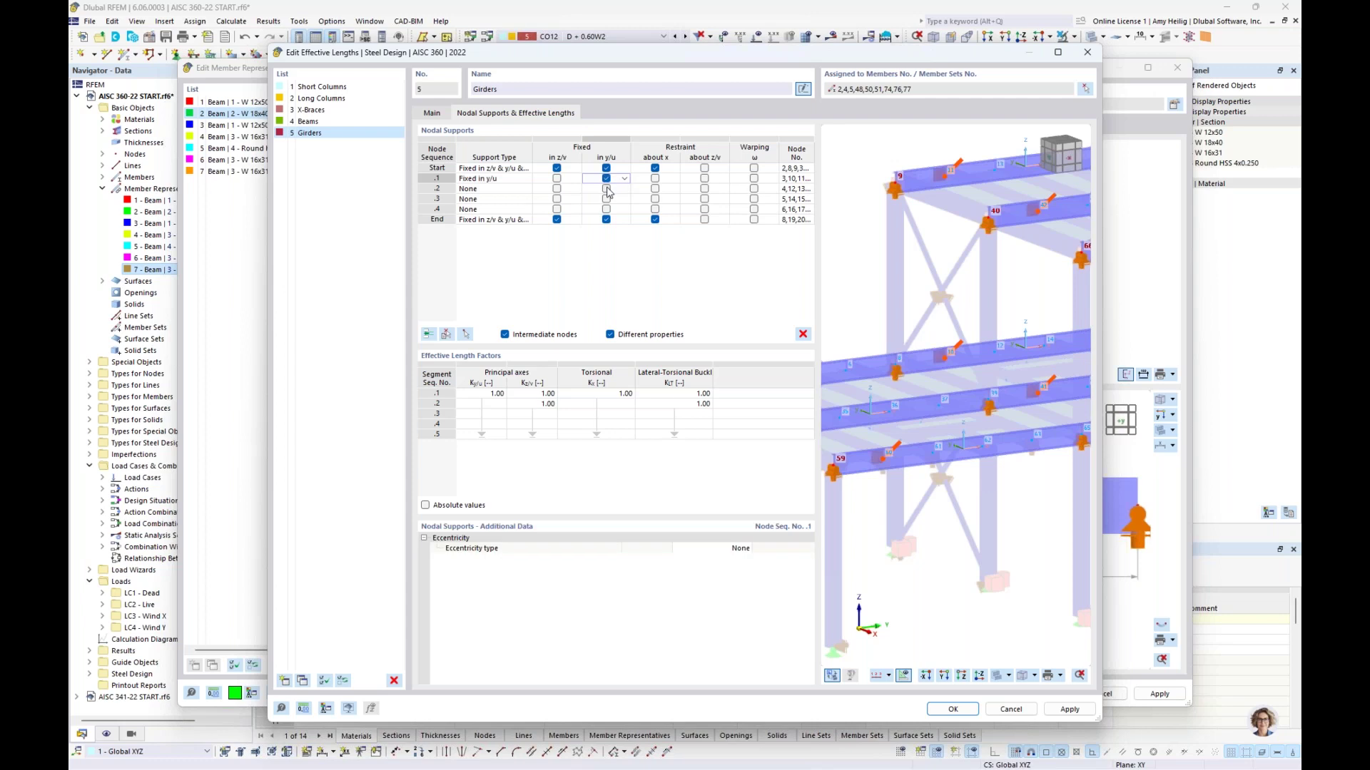
left_click(620, 210, "shift")
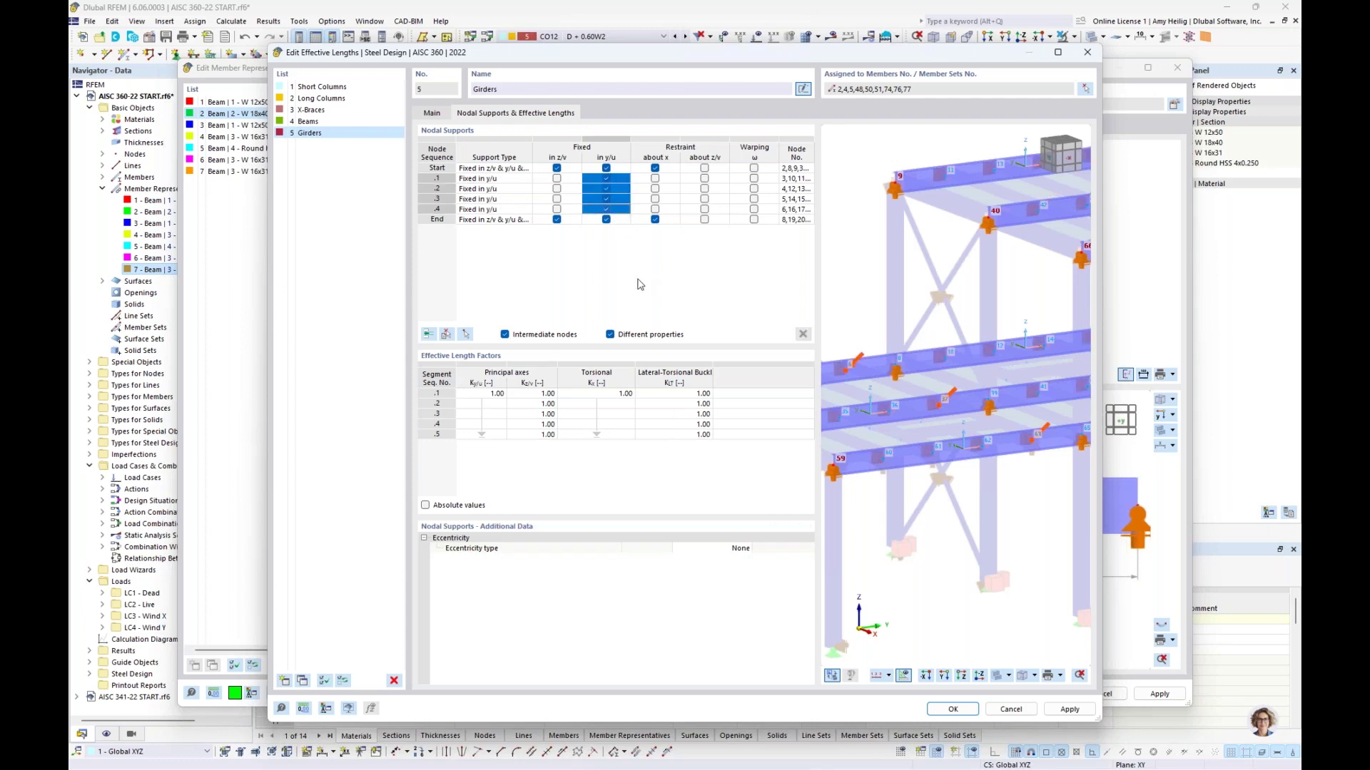
key("space")
left_click(723, 548)
left_click(734, 550)
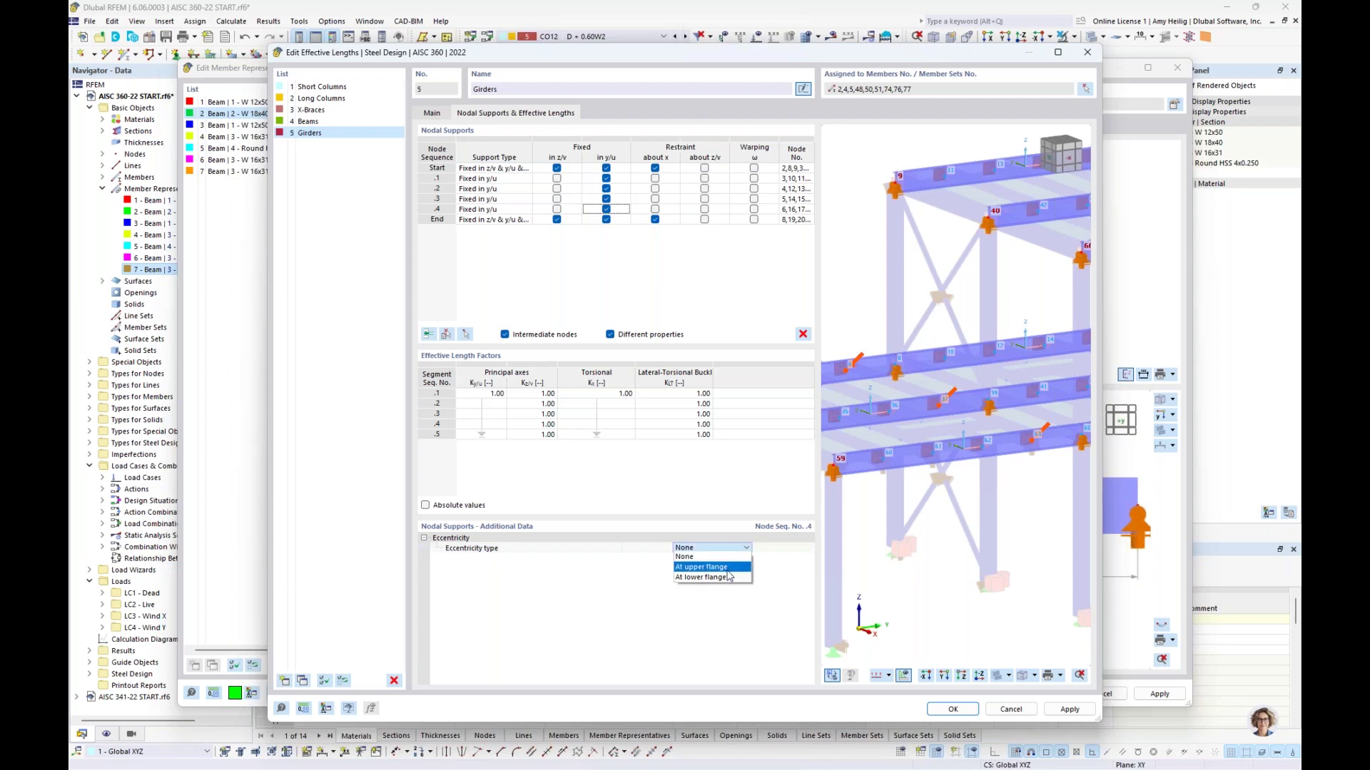
left_click(727, 602)
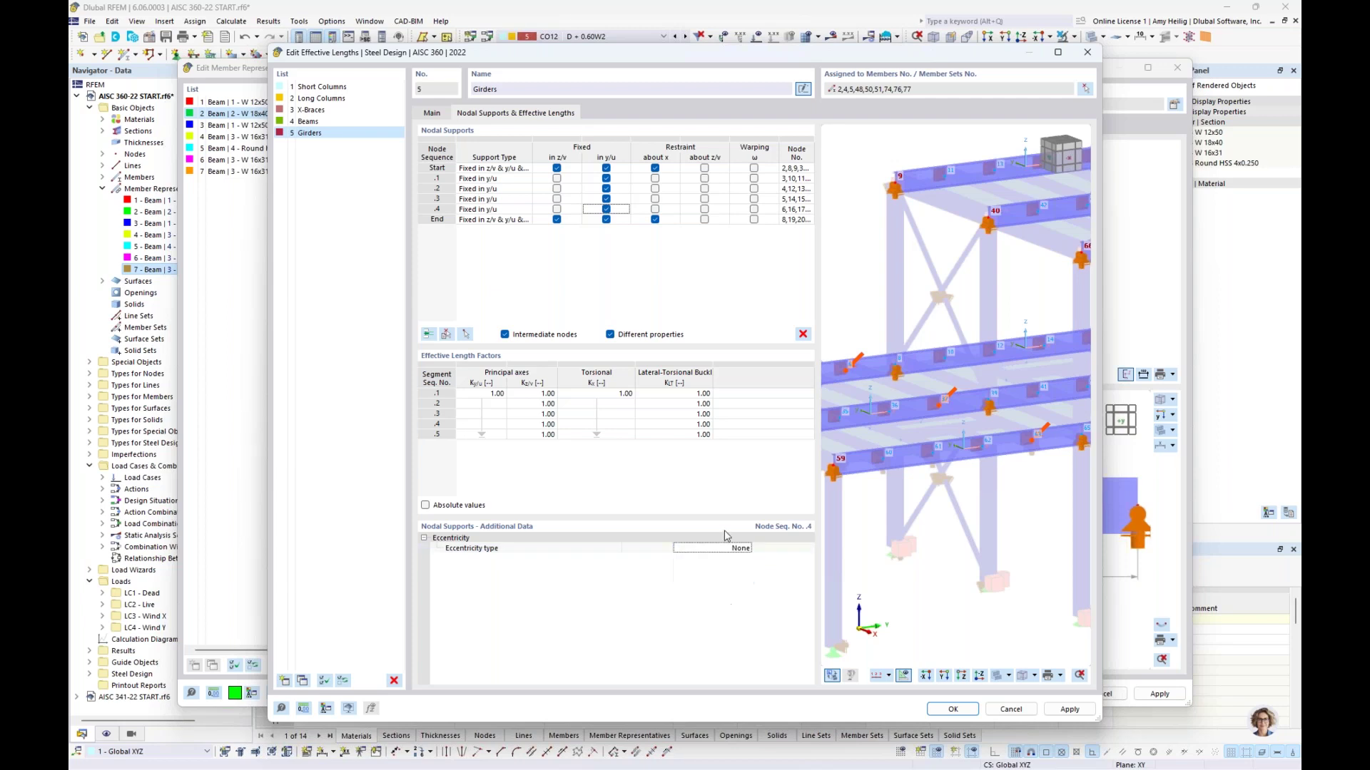
Restrain the girders' intermediate nodes .1 to .4 about the x-axis
left_click(667, 180)
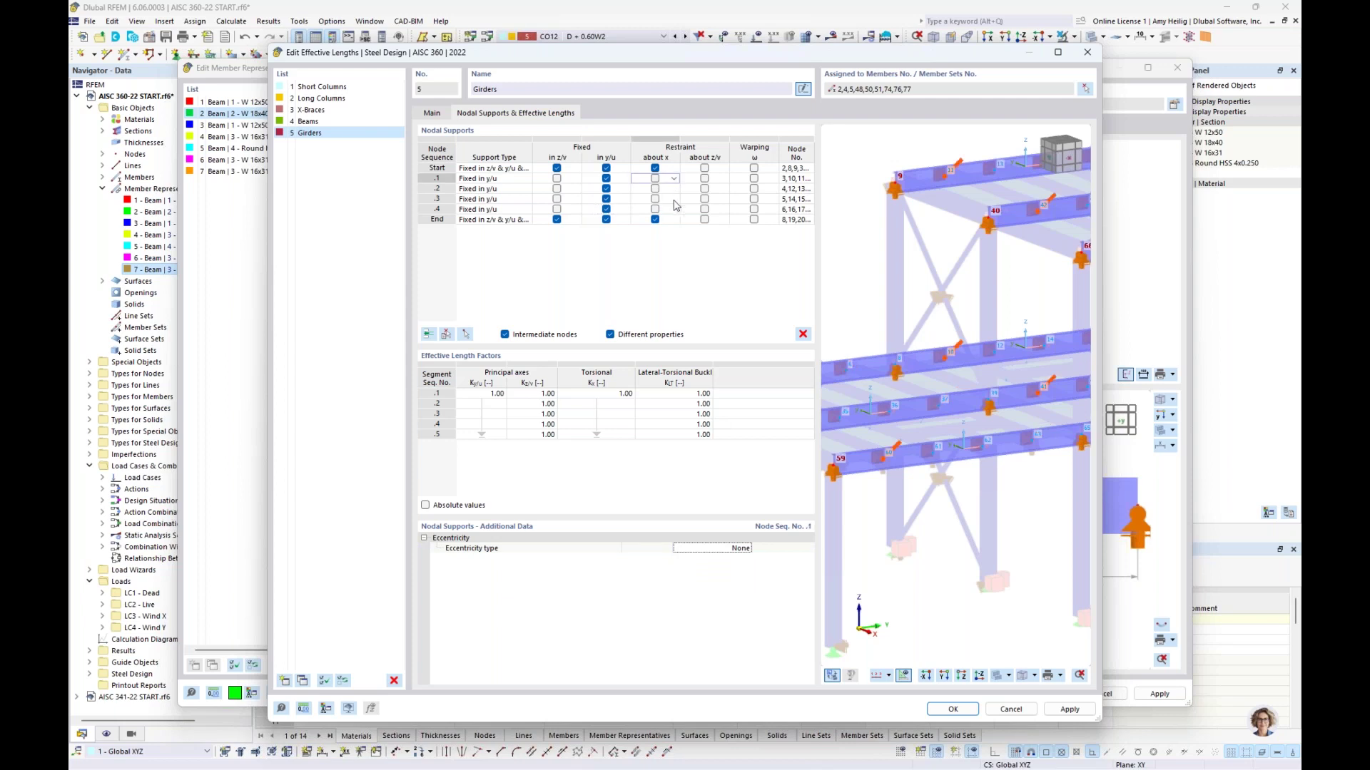
left_click(673, 209, "shift")
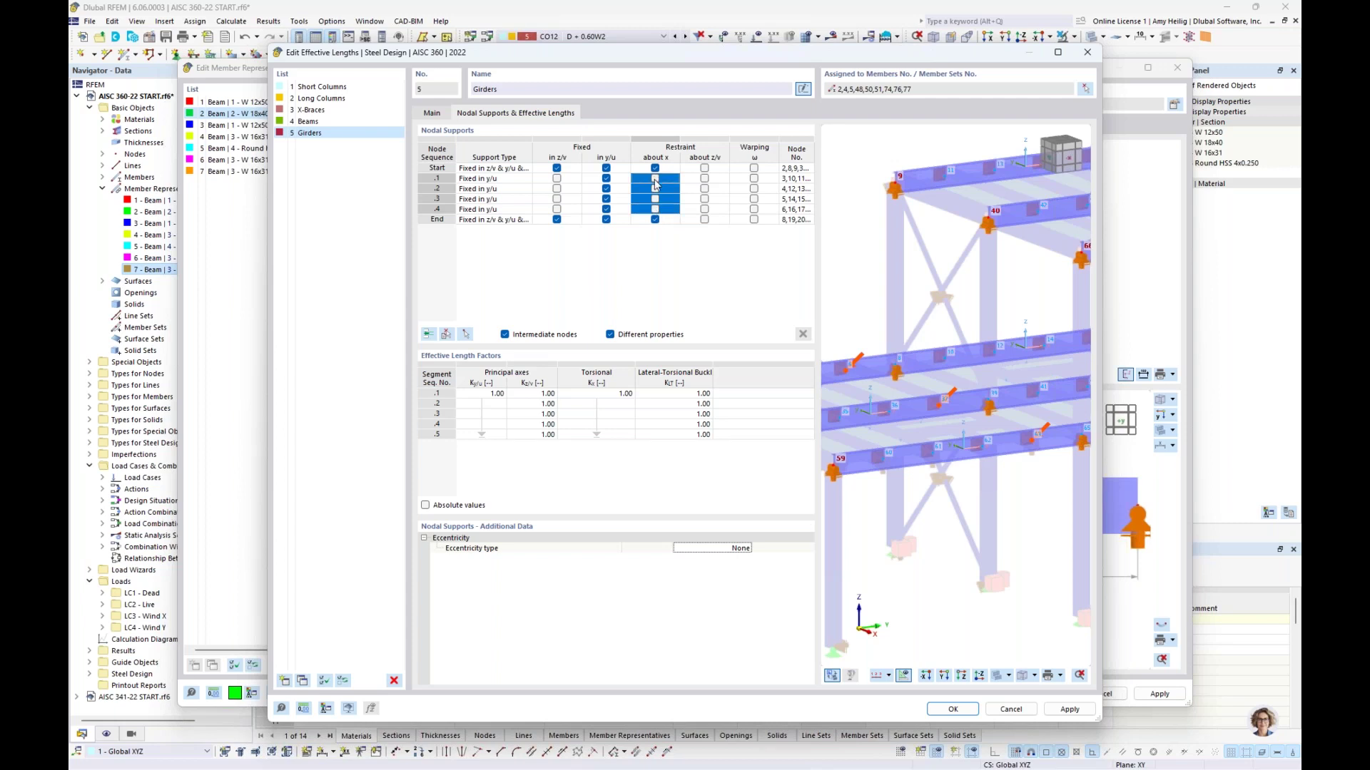
left_click(655, 185)
left_click(627, 297)
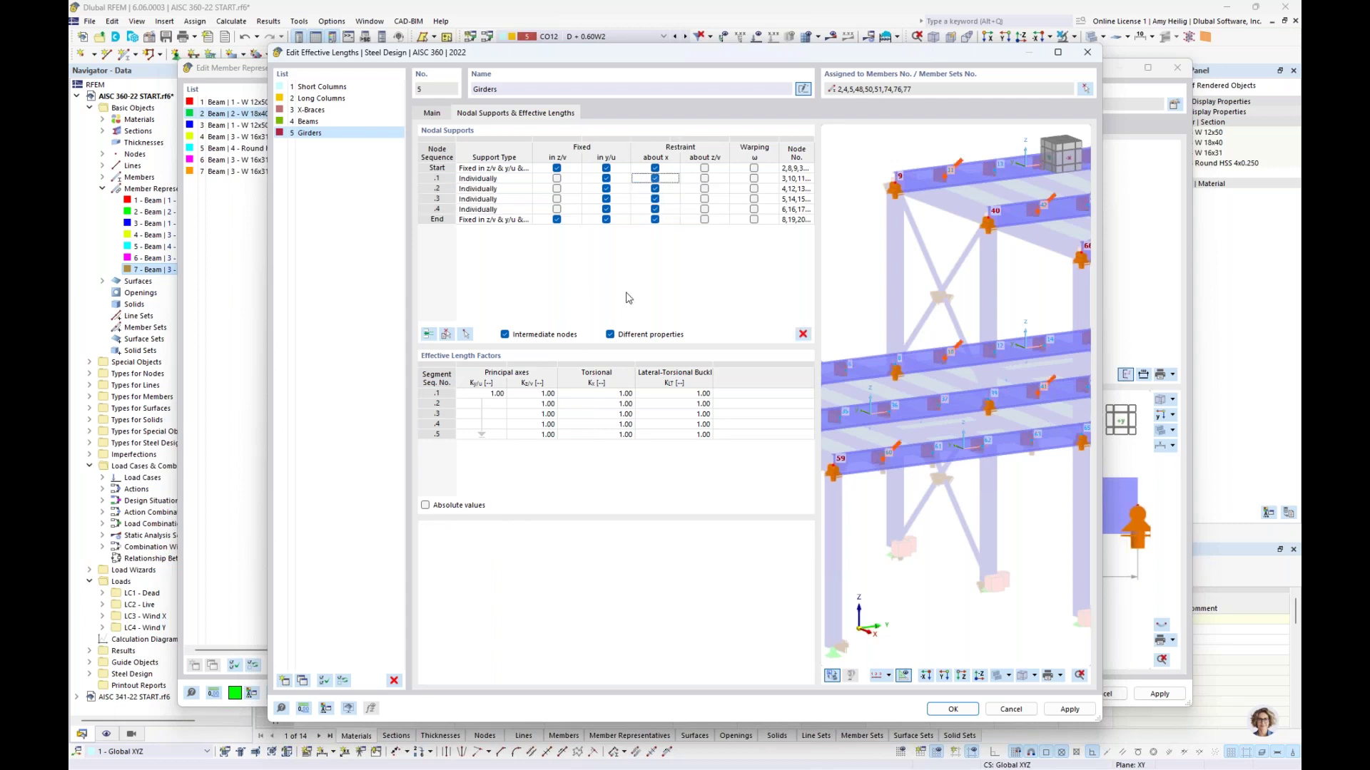
Inspect the Girders nodal supports in wireframe and their effective lengths as absolute values, keeping the length factors
left_click(998, 676)
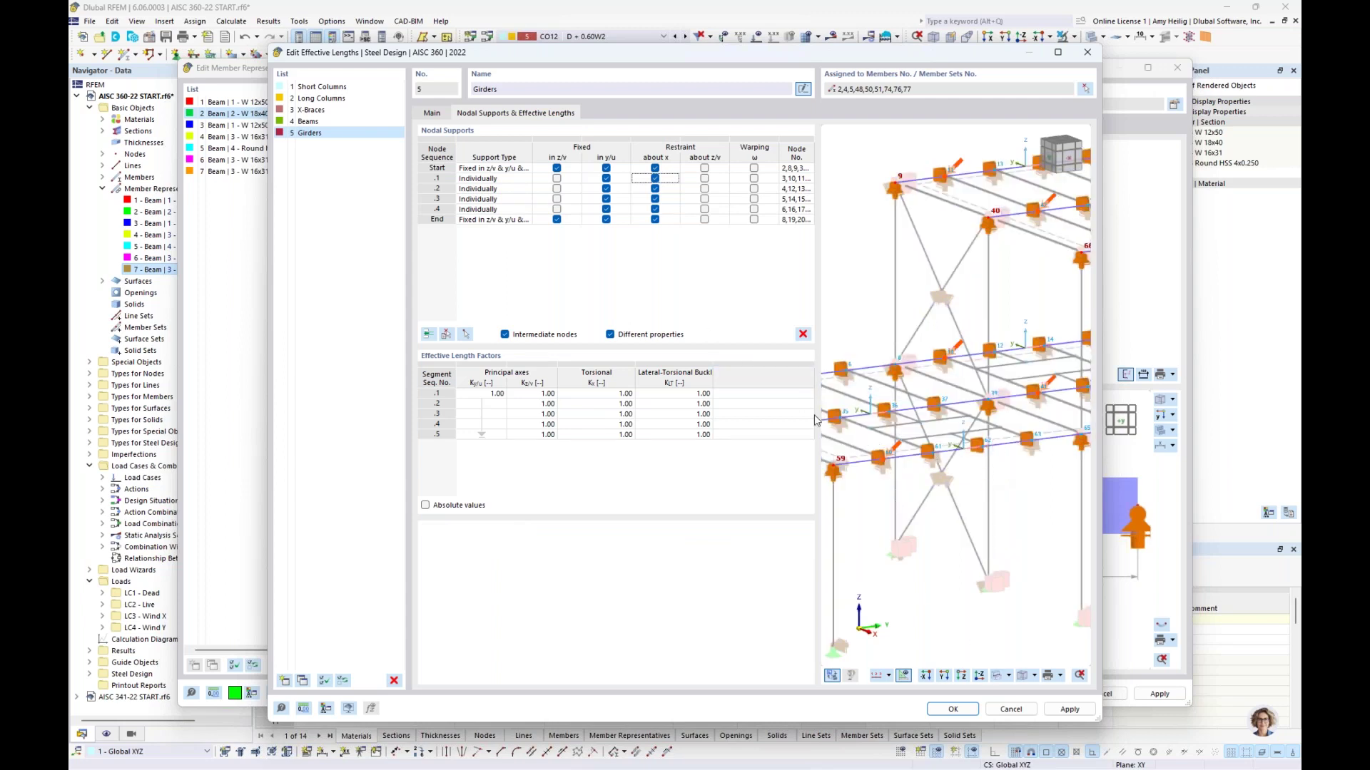
left_click(425, 506)
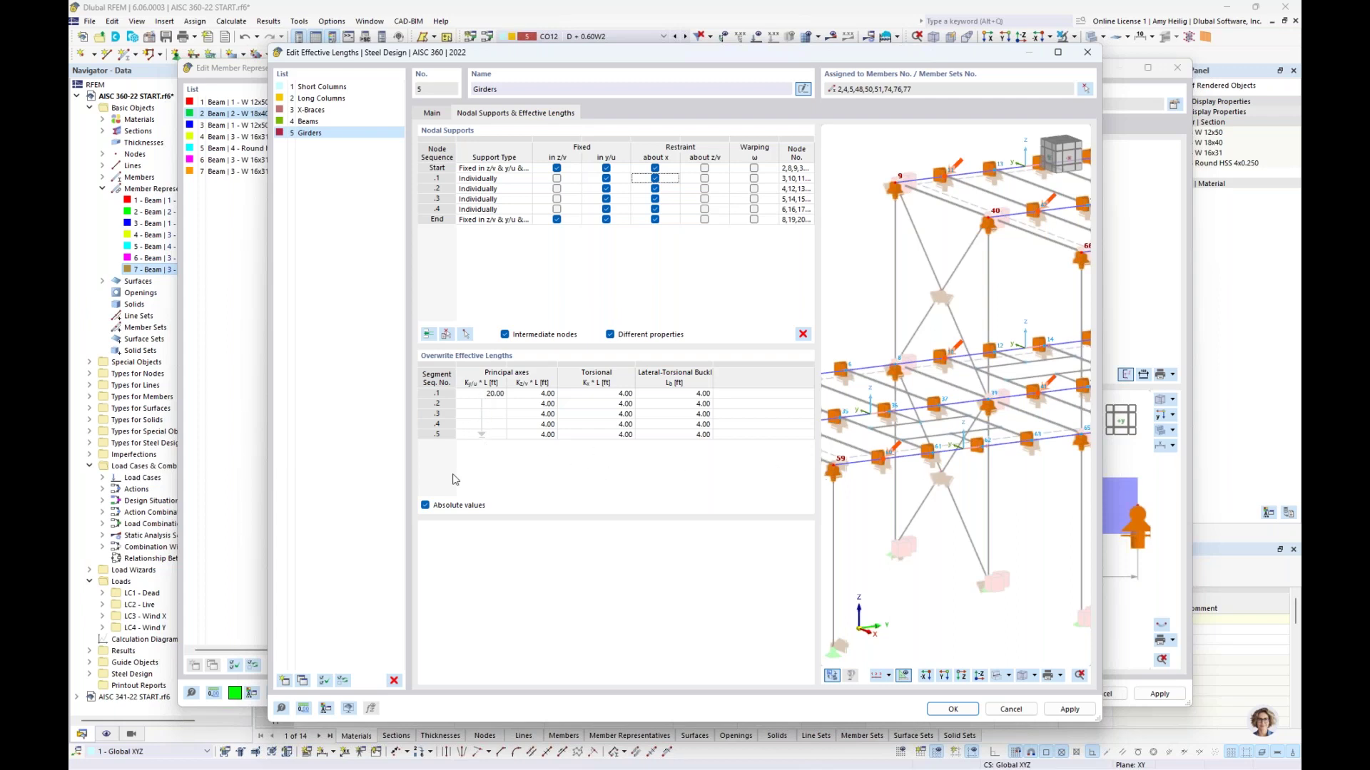
left_click(426, 505)
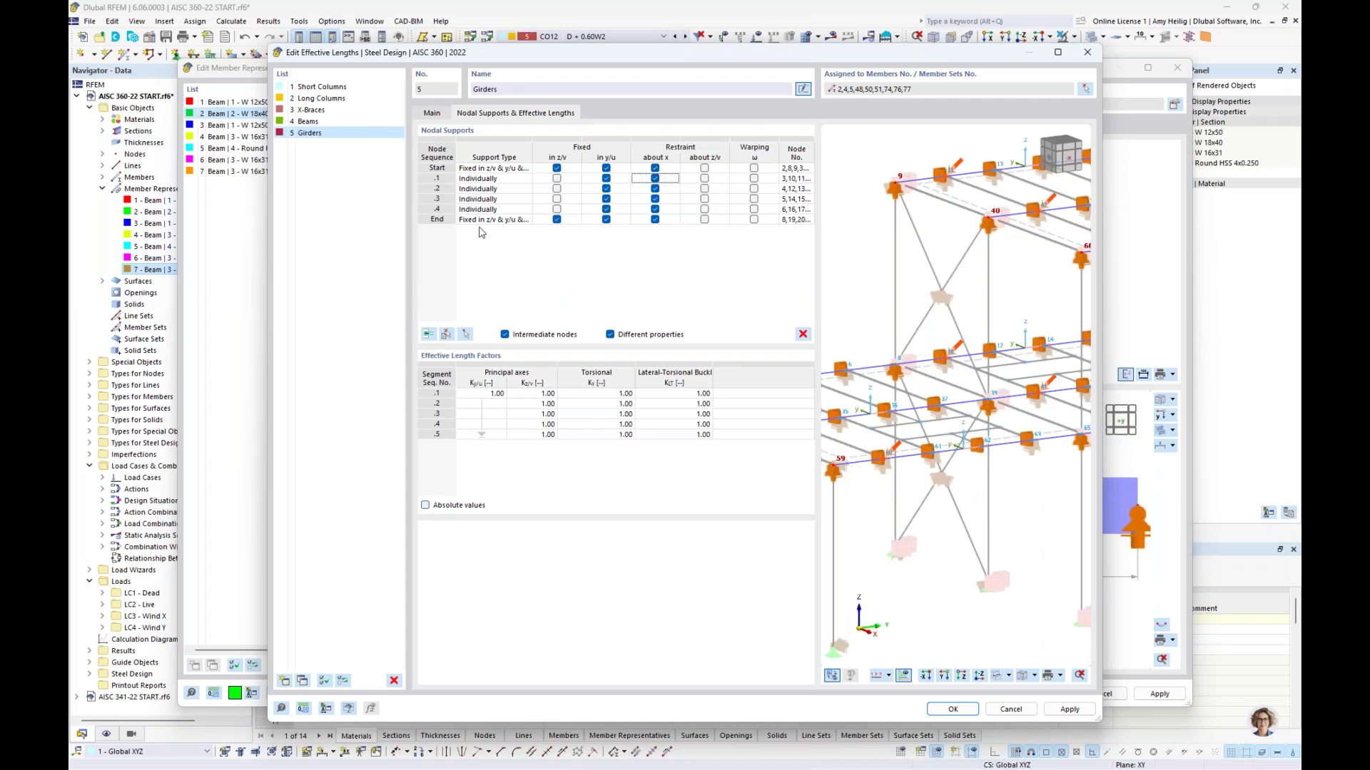
Compare the determination types of the Girders and X-Braces definitions and confirm the effective lengths
left_click(436, 115)
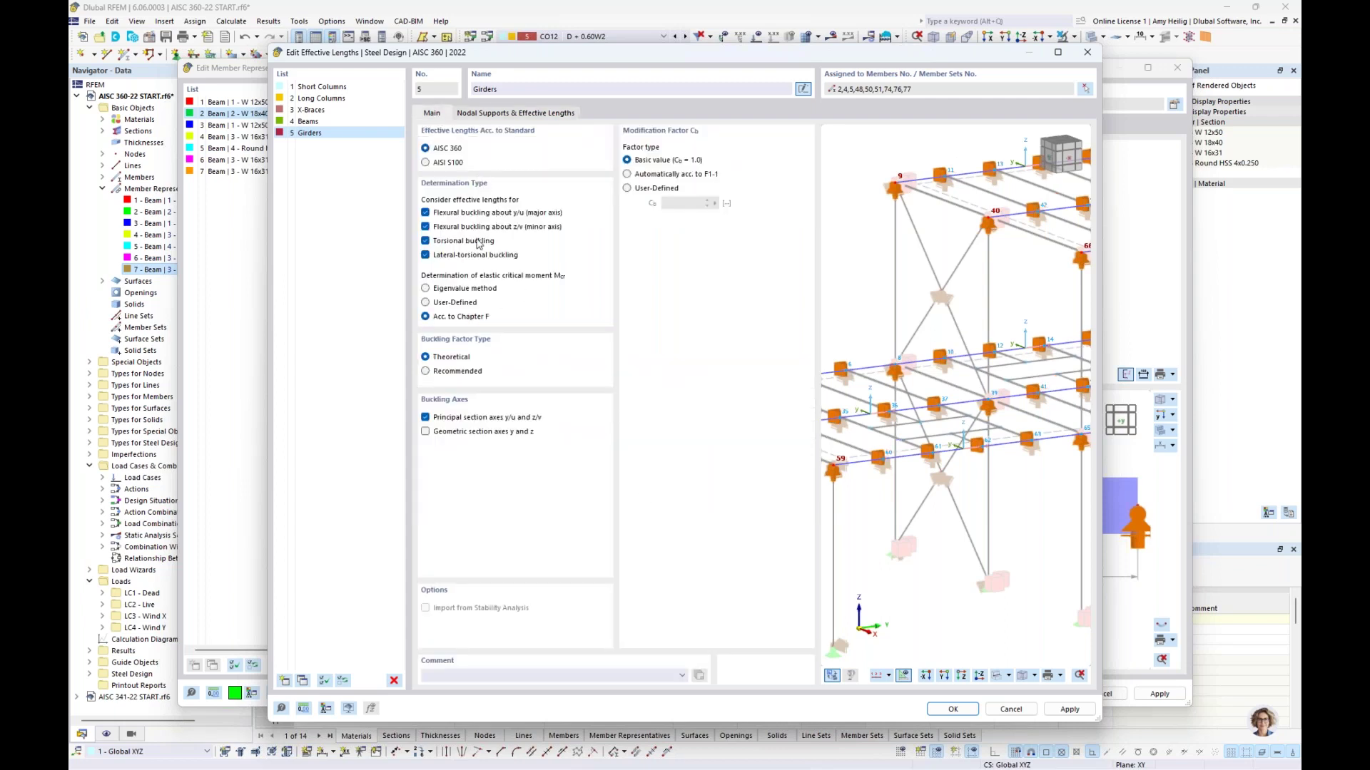
left_click(338, 111)
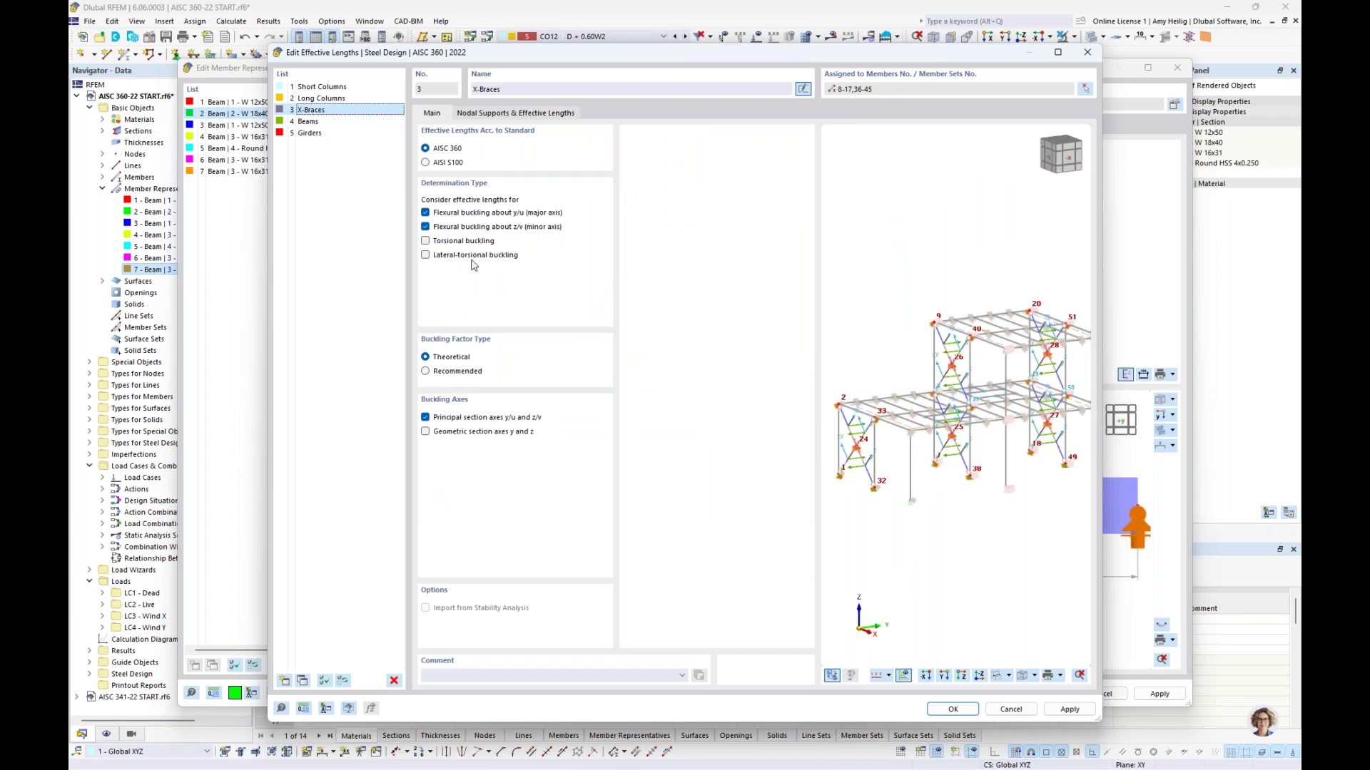
left_click(951, 711)
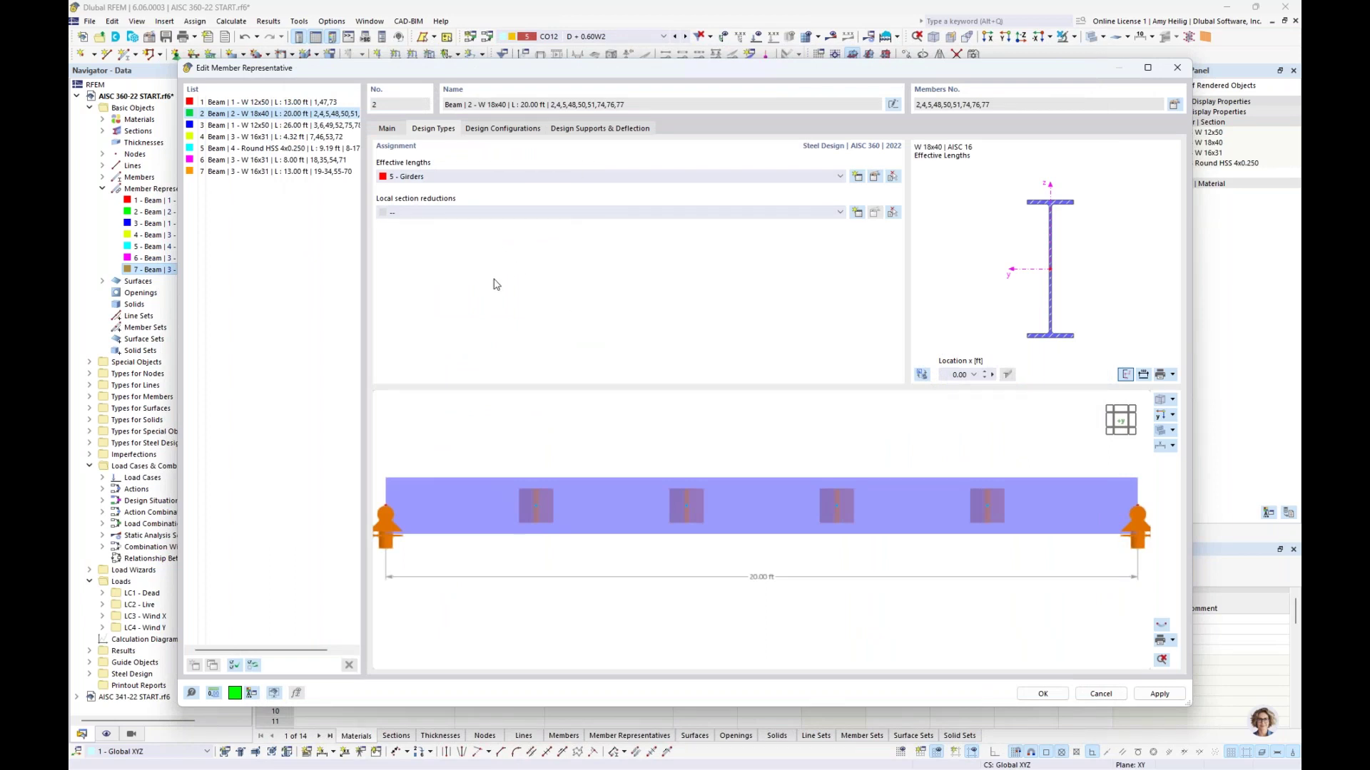
Examine the Design Parameters settings of a new local section reduction for member representative 2 and discard it
left_click(857, 212)
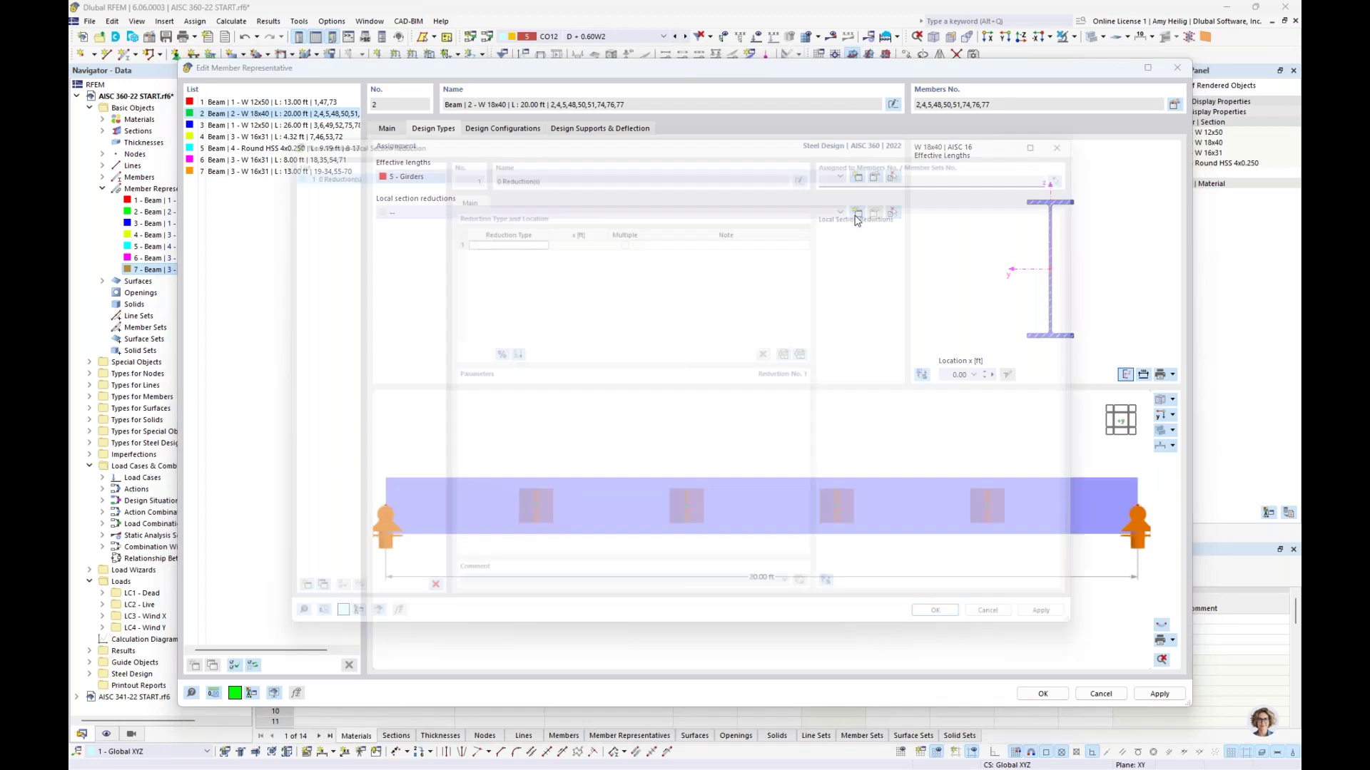
left_click(529, 232)
left_click(534, 233)
left_click(491, 243)
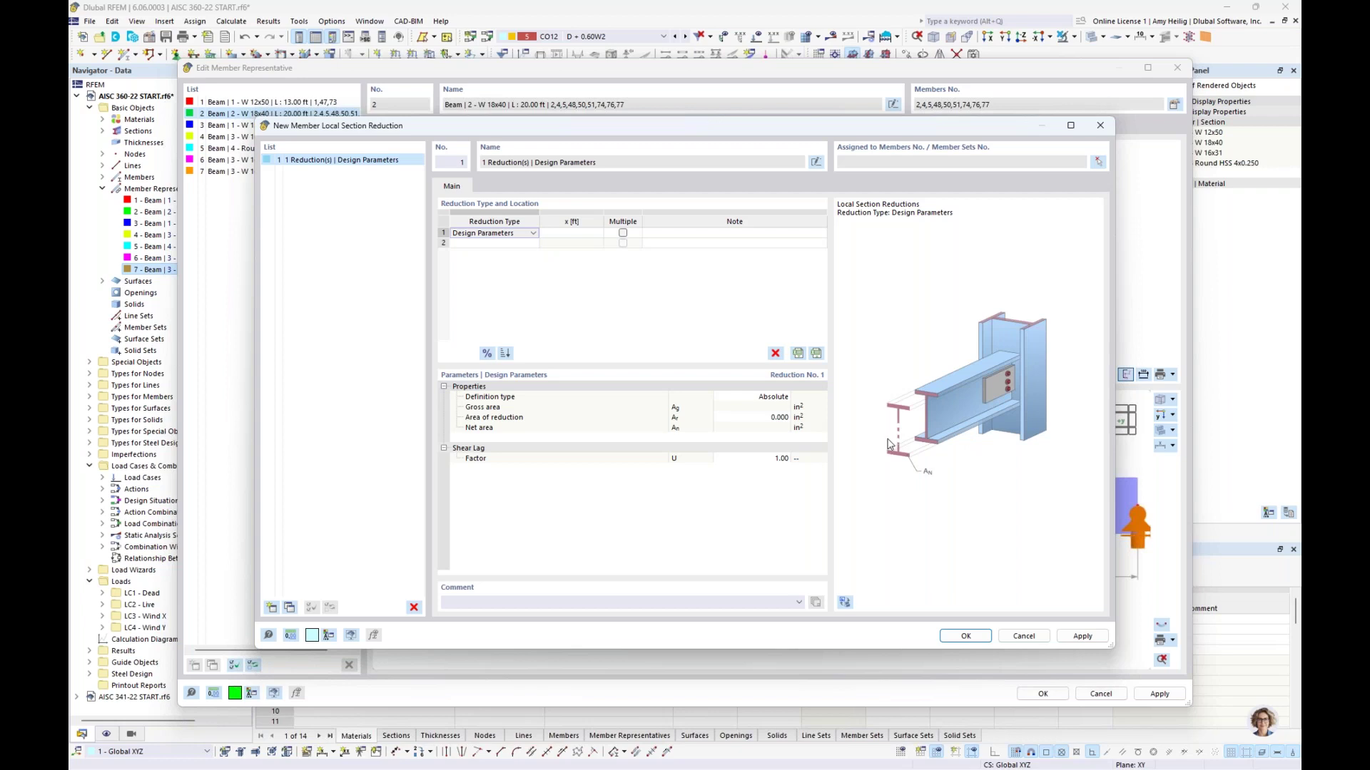
left_click(1024, 635)
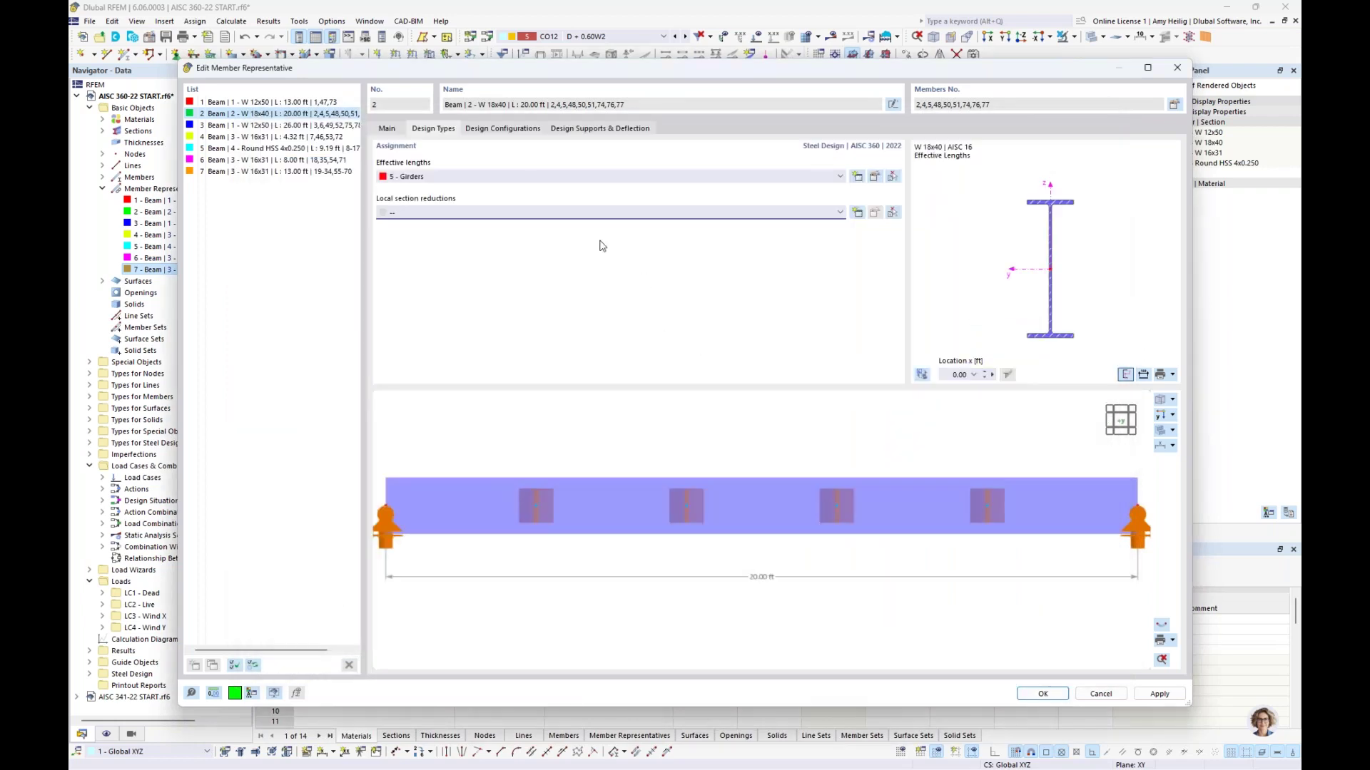
Review the design parameters of the default strength configuration assigned to member representative 2, leaving them as they are
left_click(500, 135)
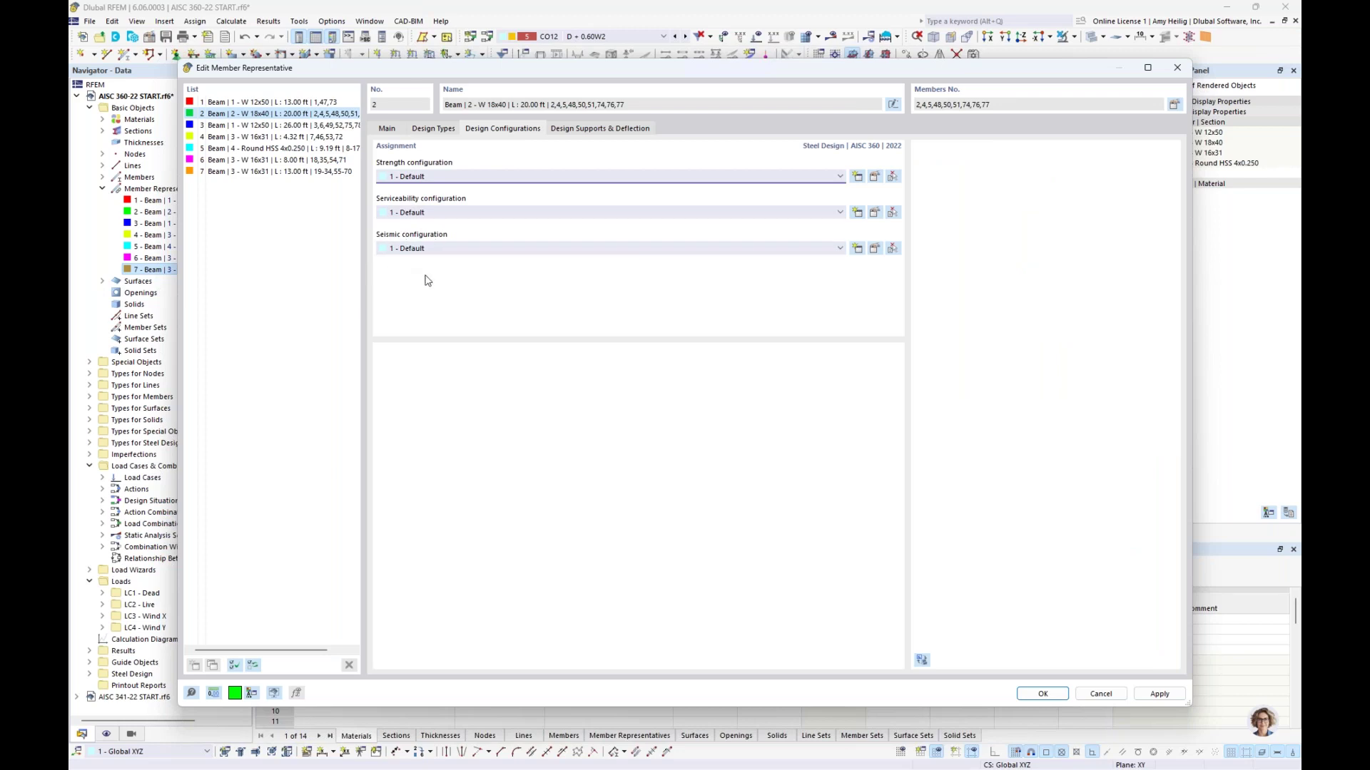
left_click(874, 178)
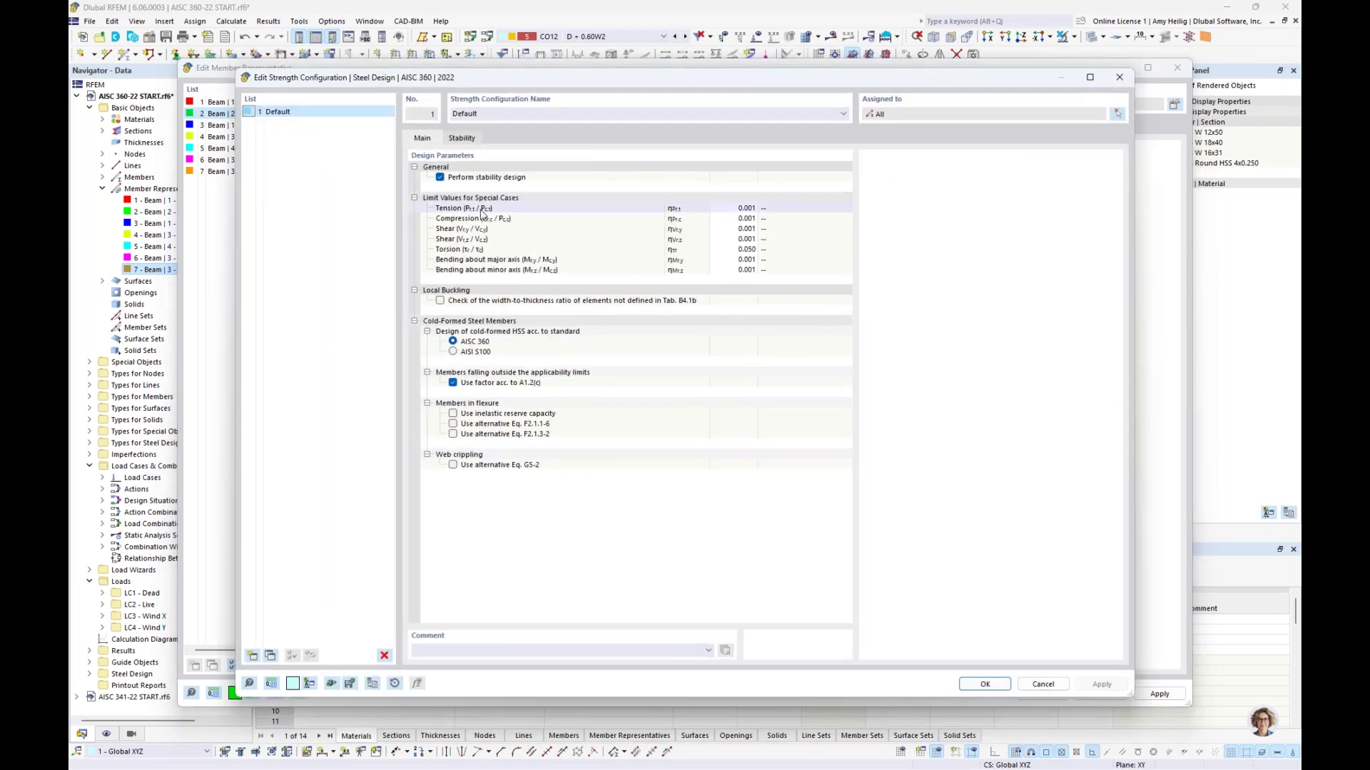
left_click(414, 322)
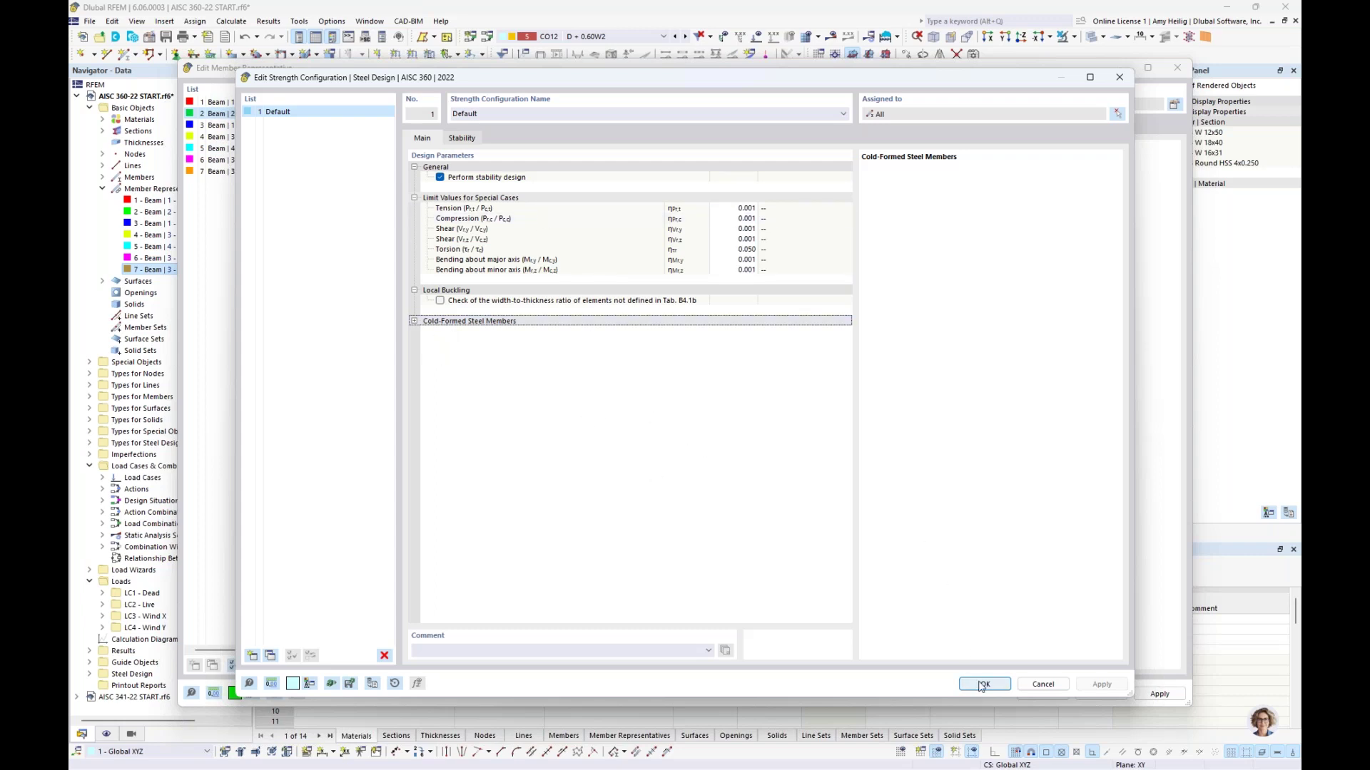
left_click(1042, 684)
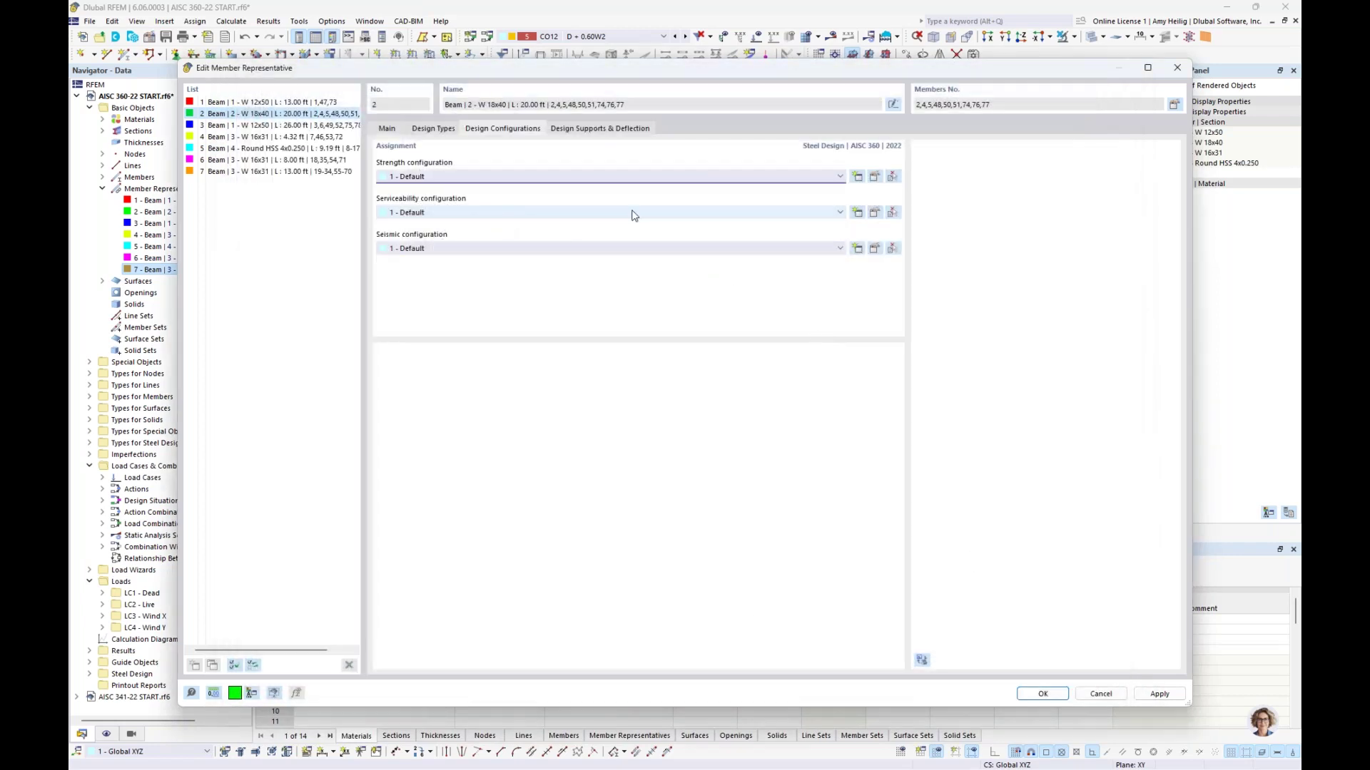
Review the beam and cantilever deflection limits of the default serviceability configuration without modifying them
left_click(874, 212)
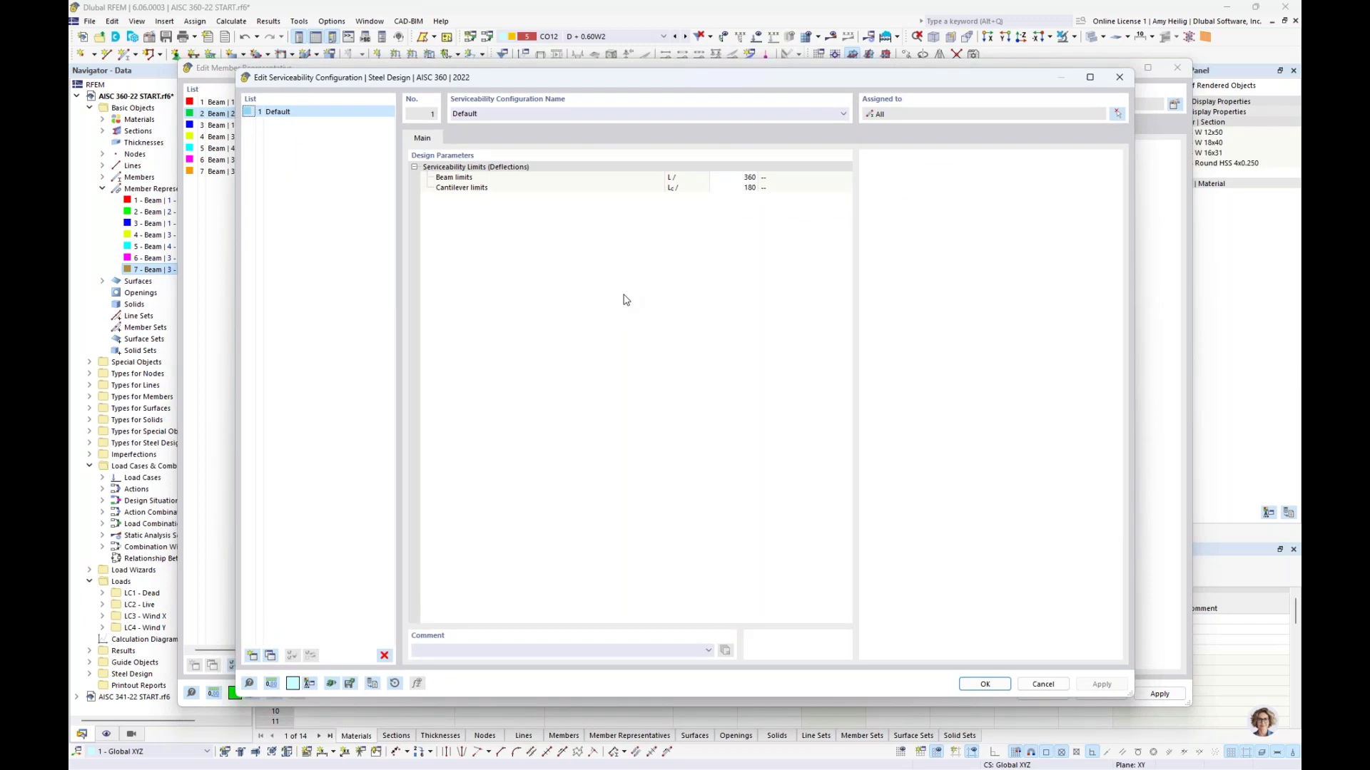
left_click(720, 188)
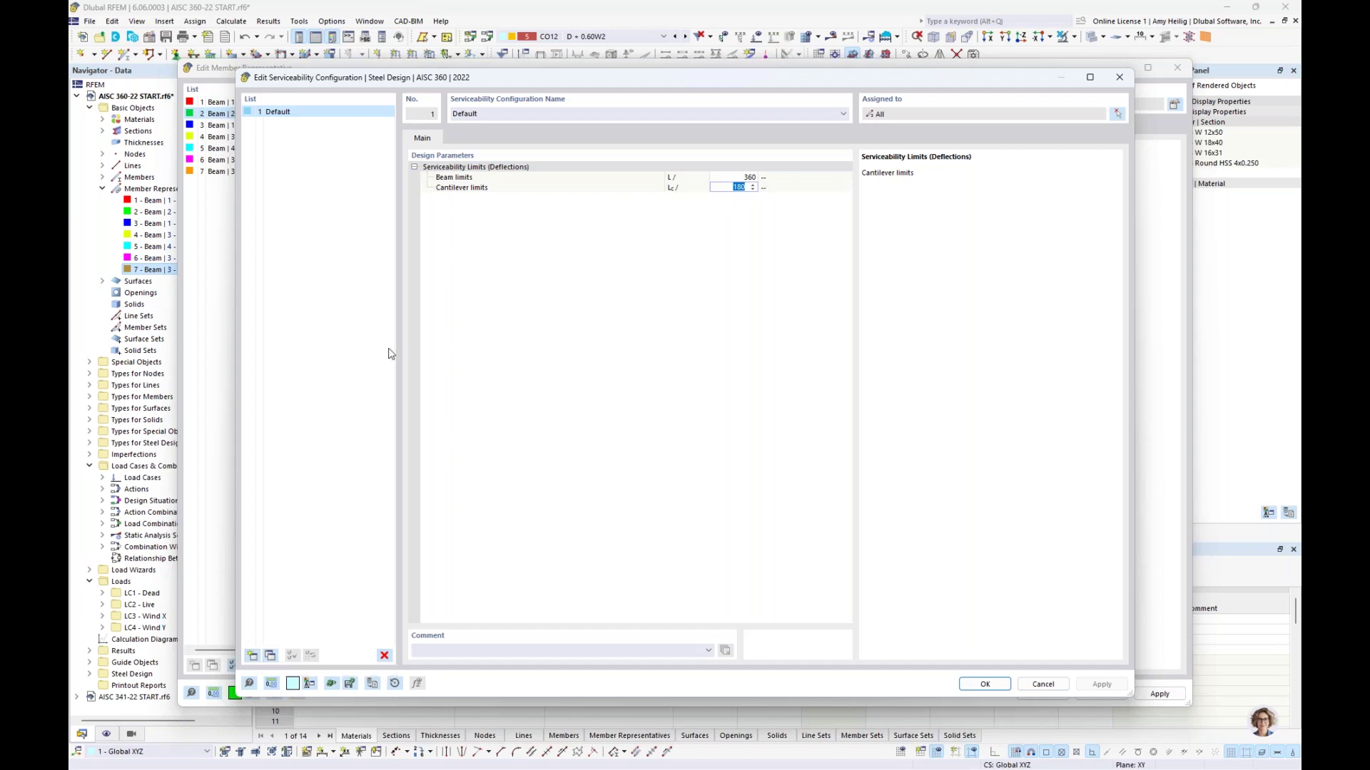
left_click(731, 188)
left_click(1043, 684)
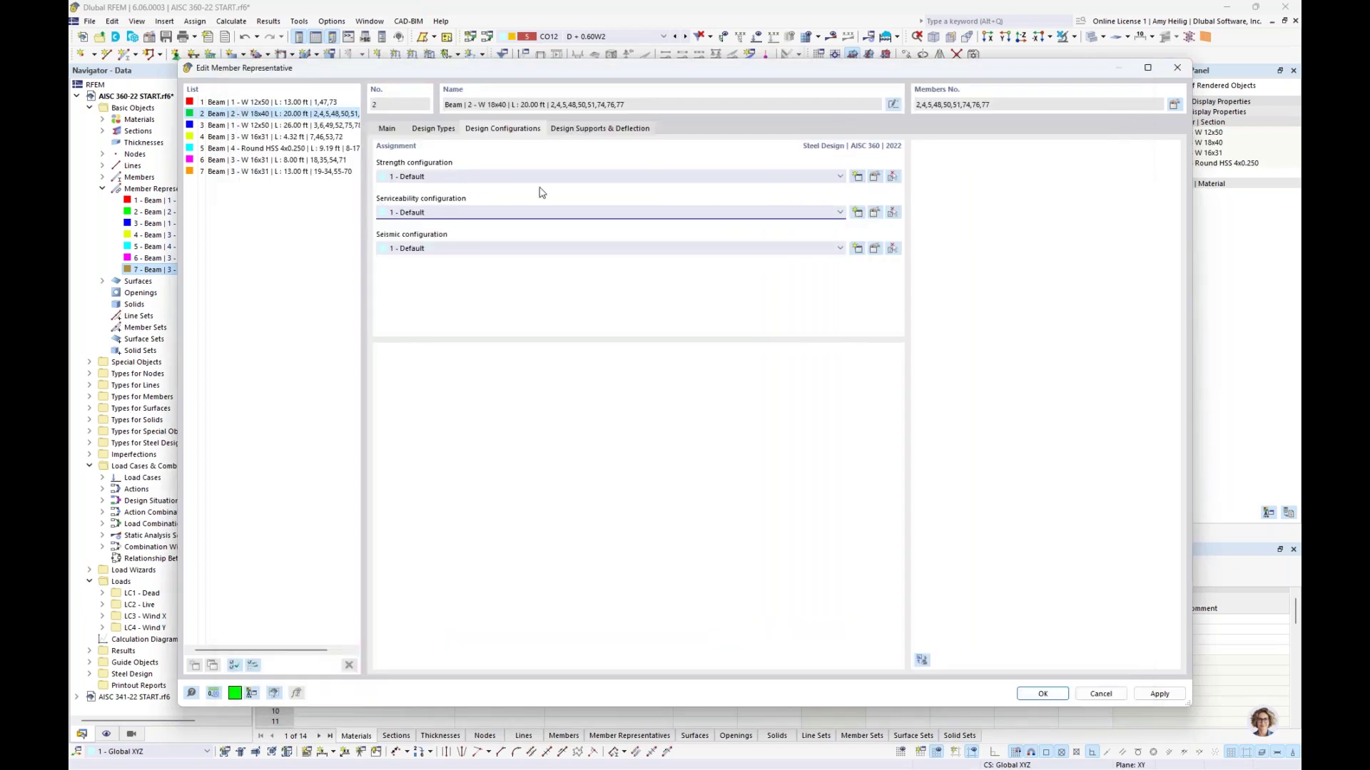
Examine the design supports and deflection analysis settings of member representative 2 together with its 3D girder preview
left_click(584, 135)
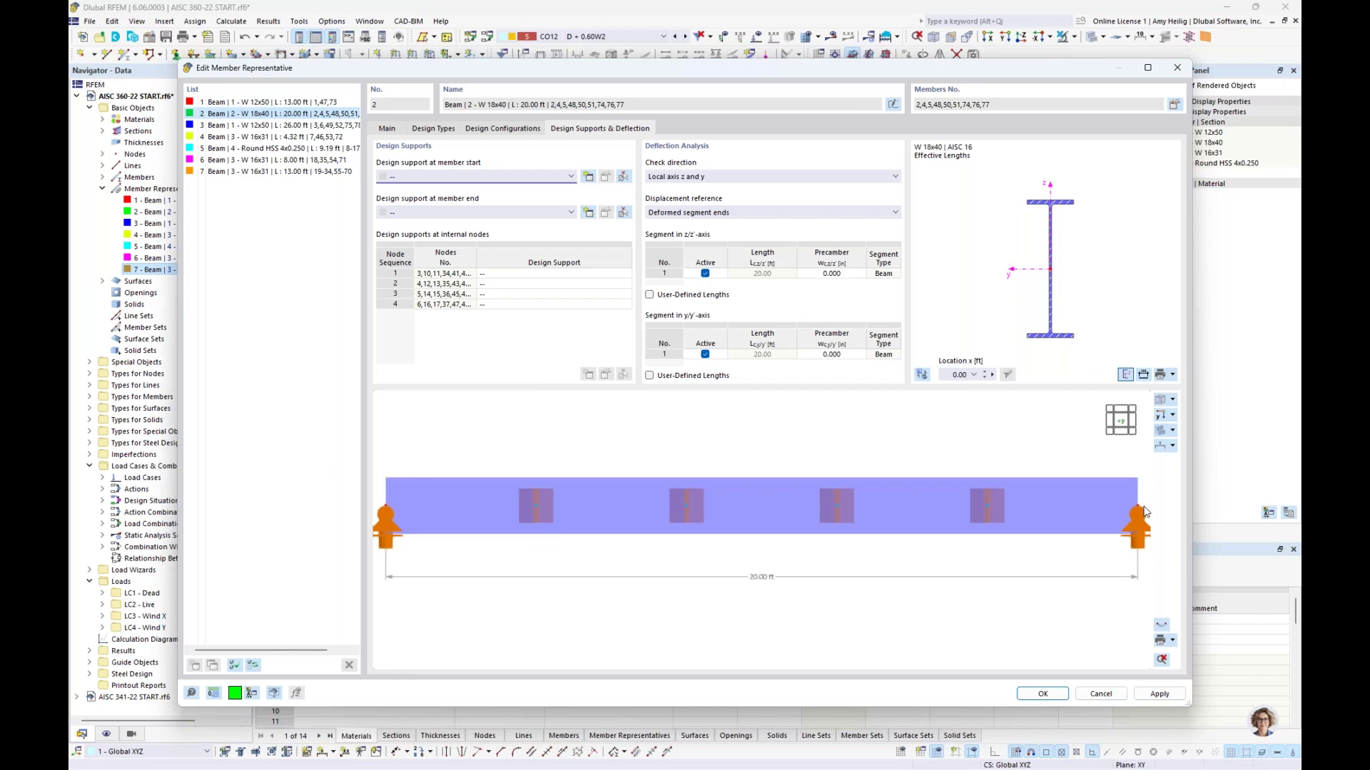
middle_click_drag(554, 552, 652, 586, "ctrl")
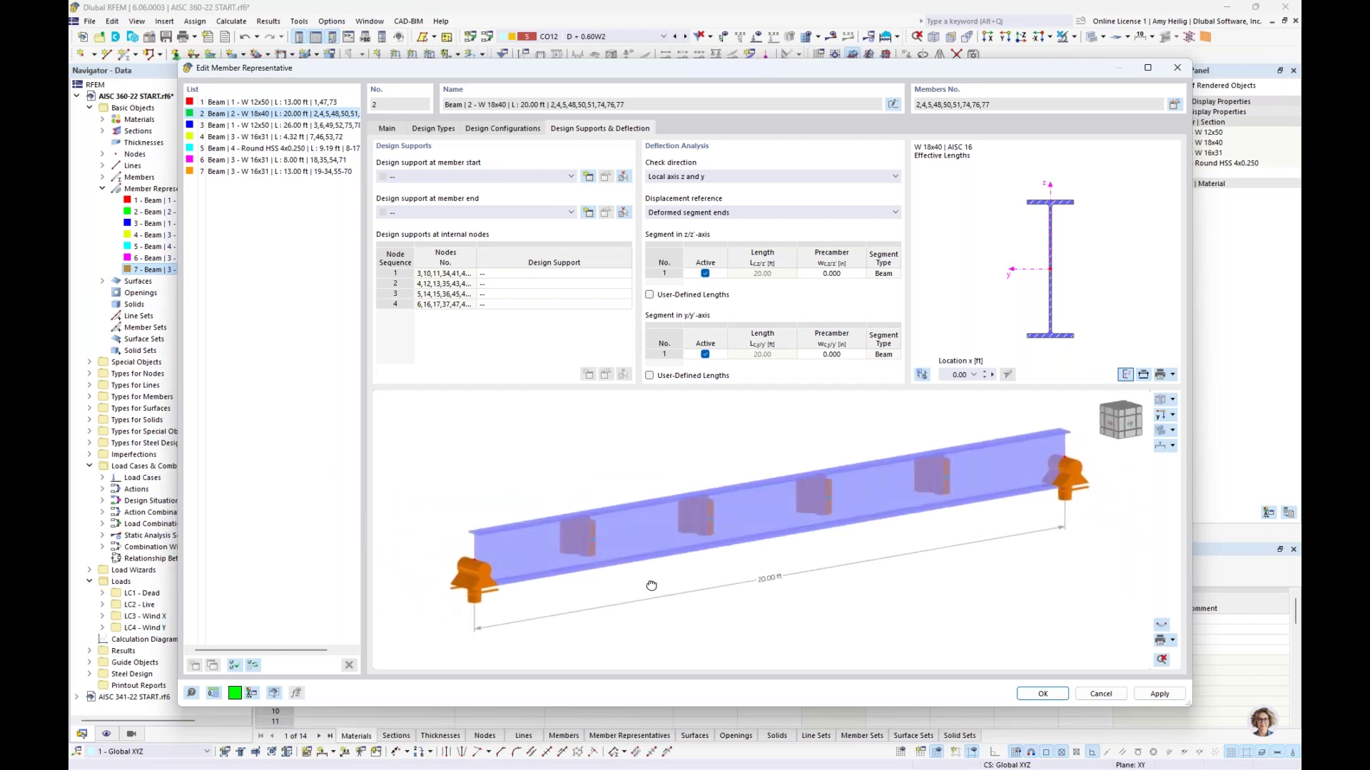
scroll(651, 585, "down", 1)
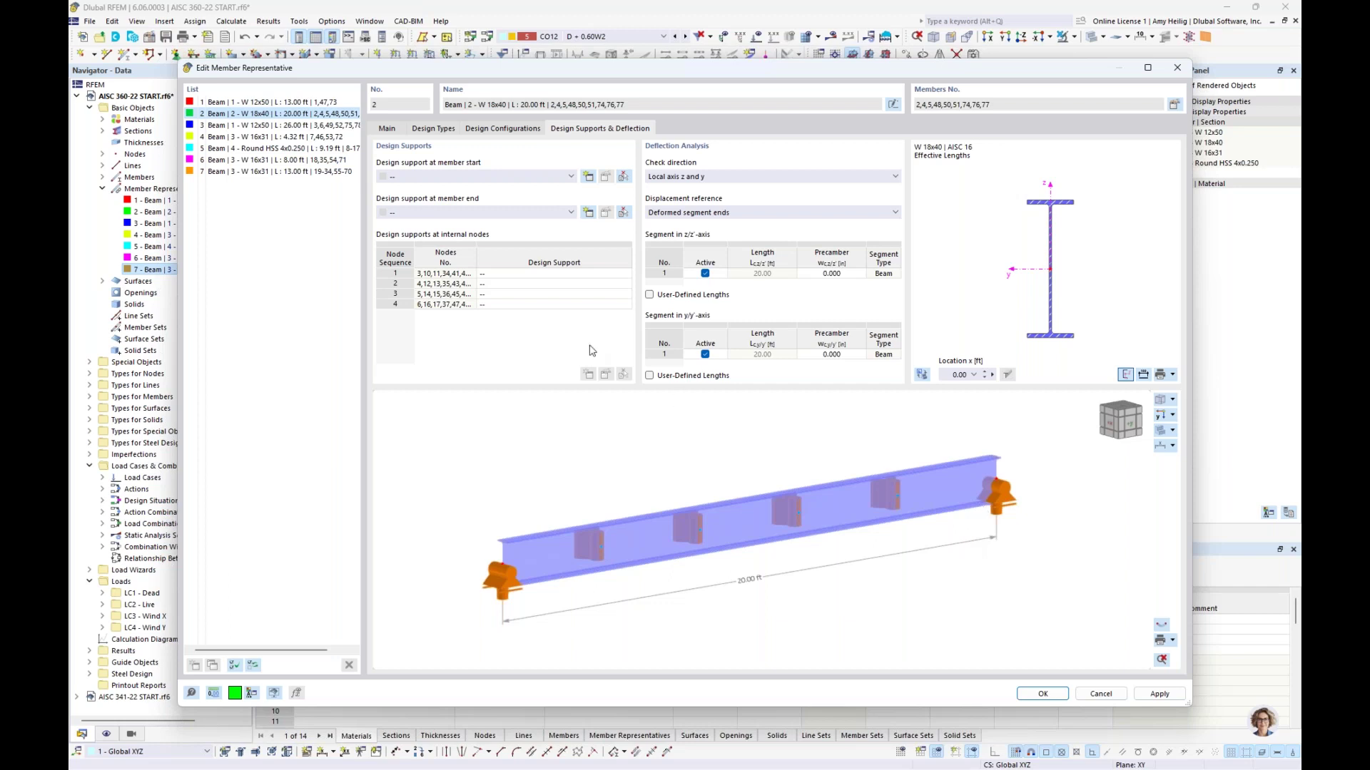
Examine the definitions of the "x and y" and "y only" design supports available for member representative 2's internal nodes
left_click(564, 279)
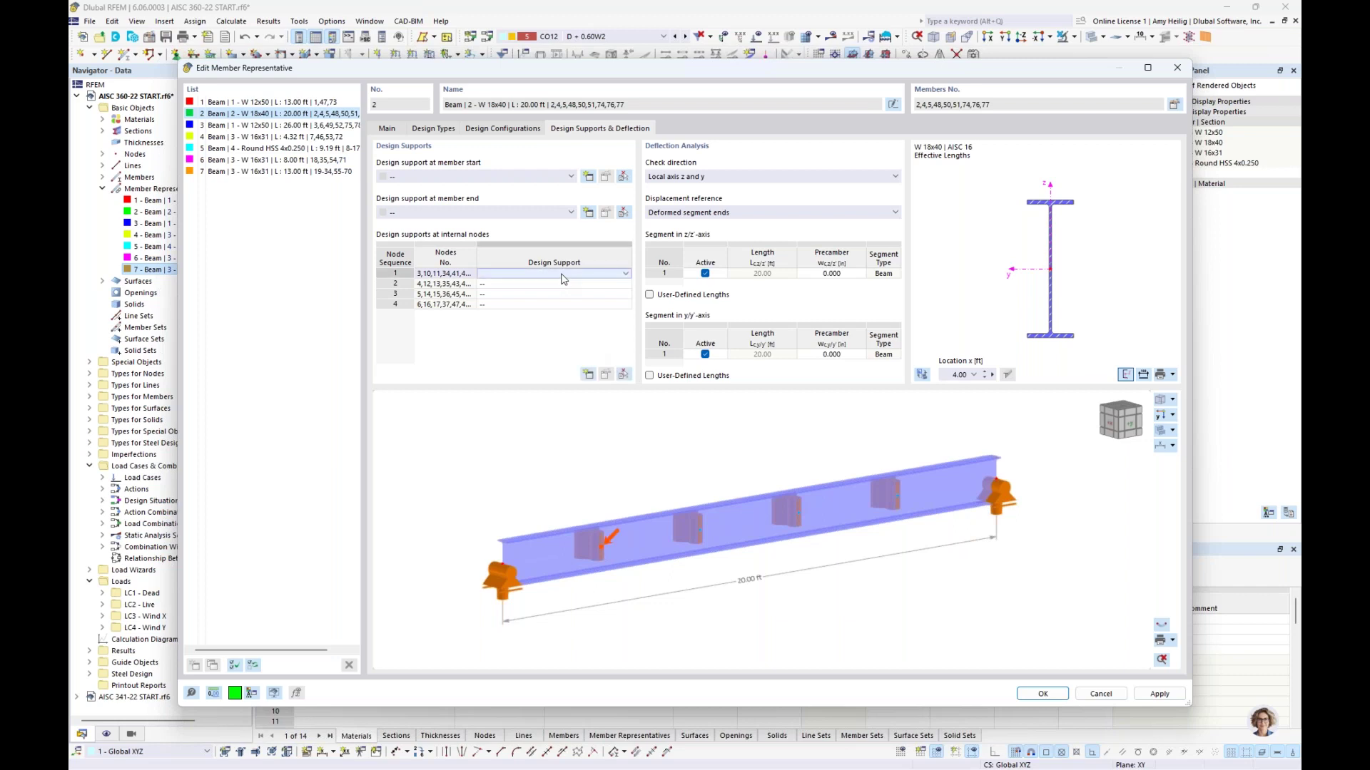
left_click(625, 273)
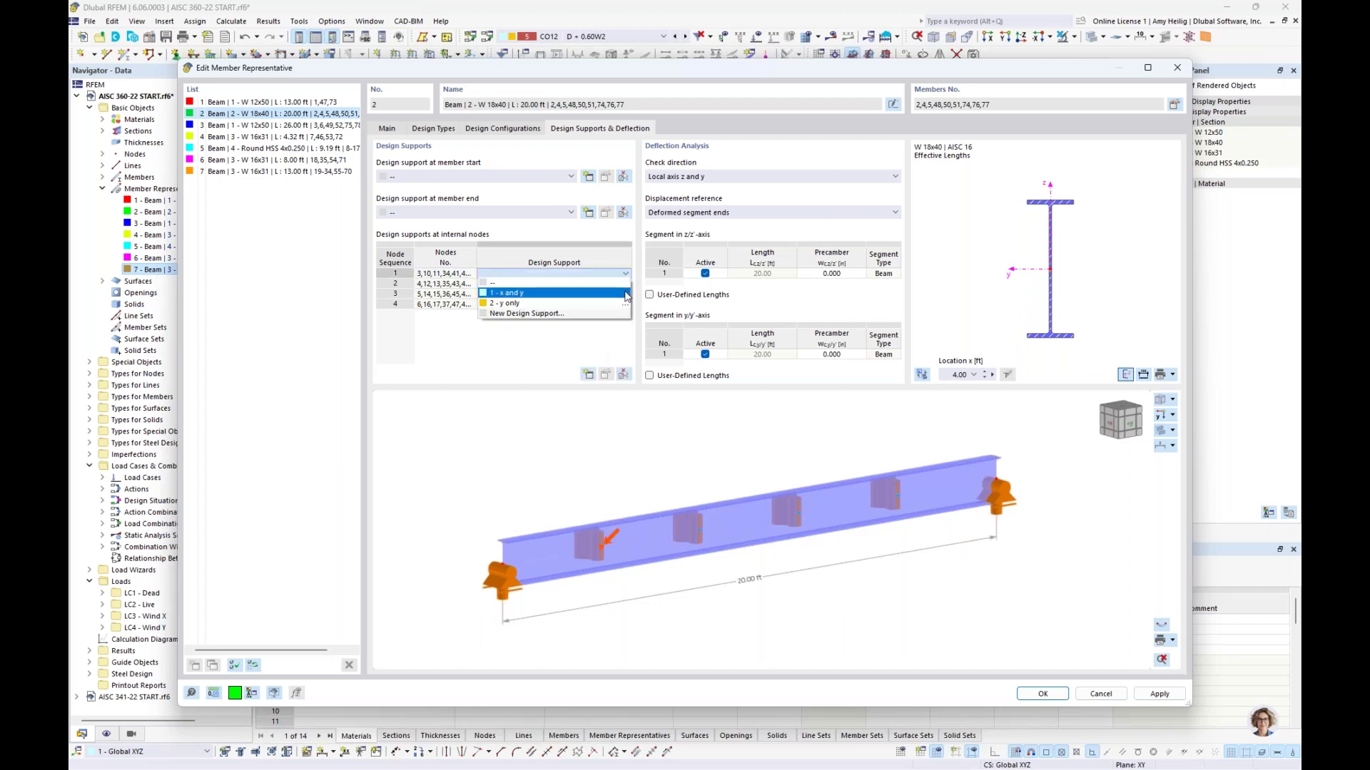
left_click(627, 297)
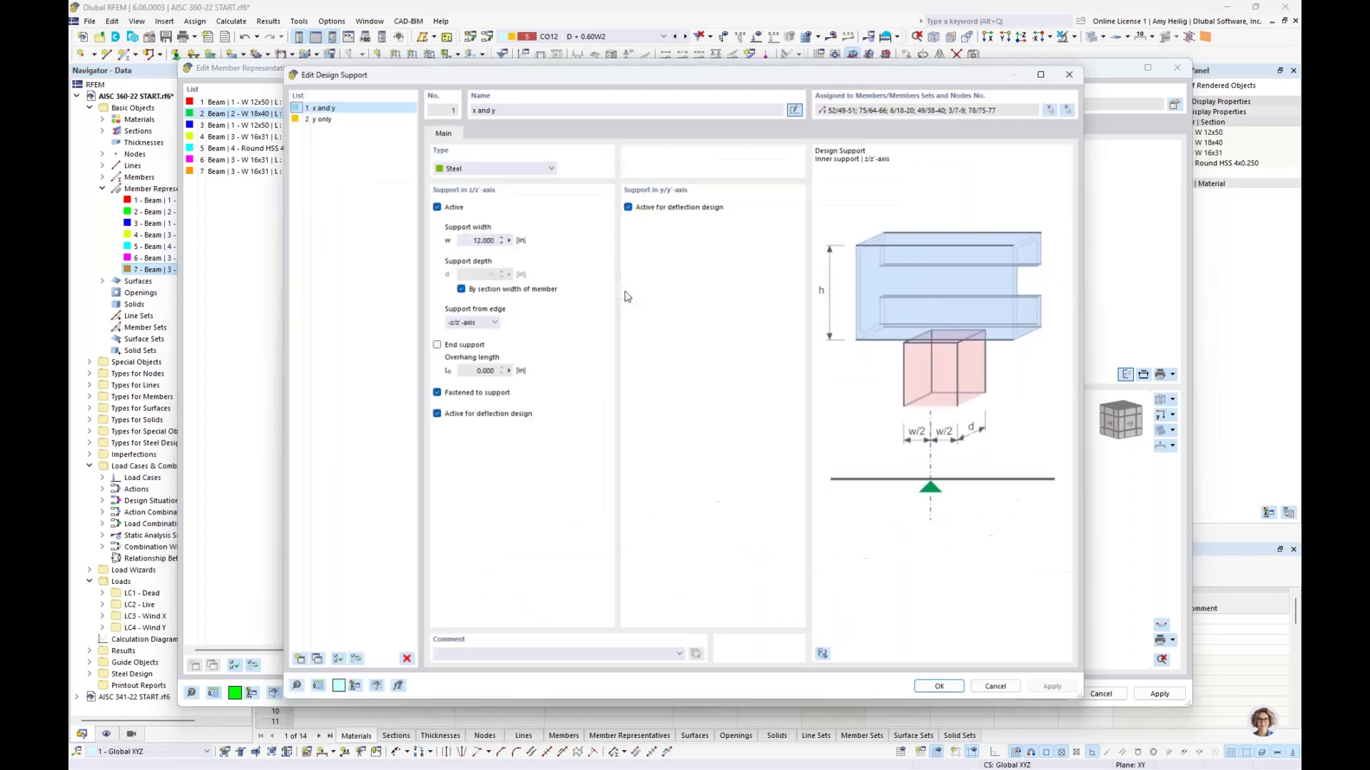
left_click(315, 112)
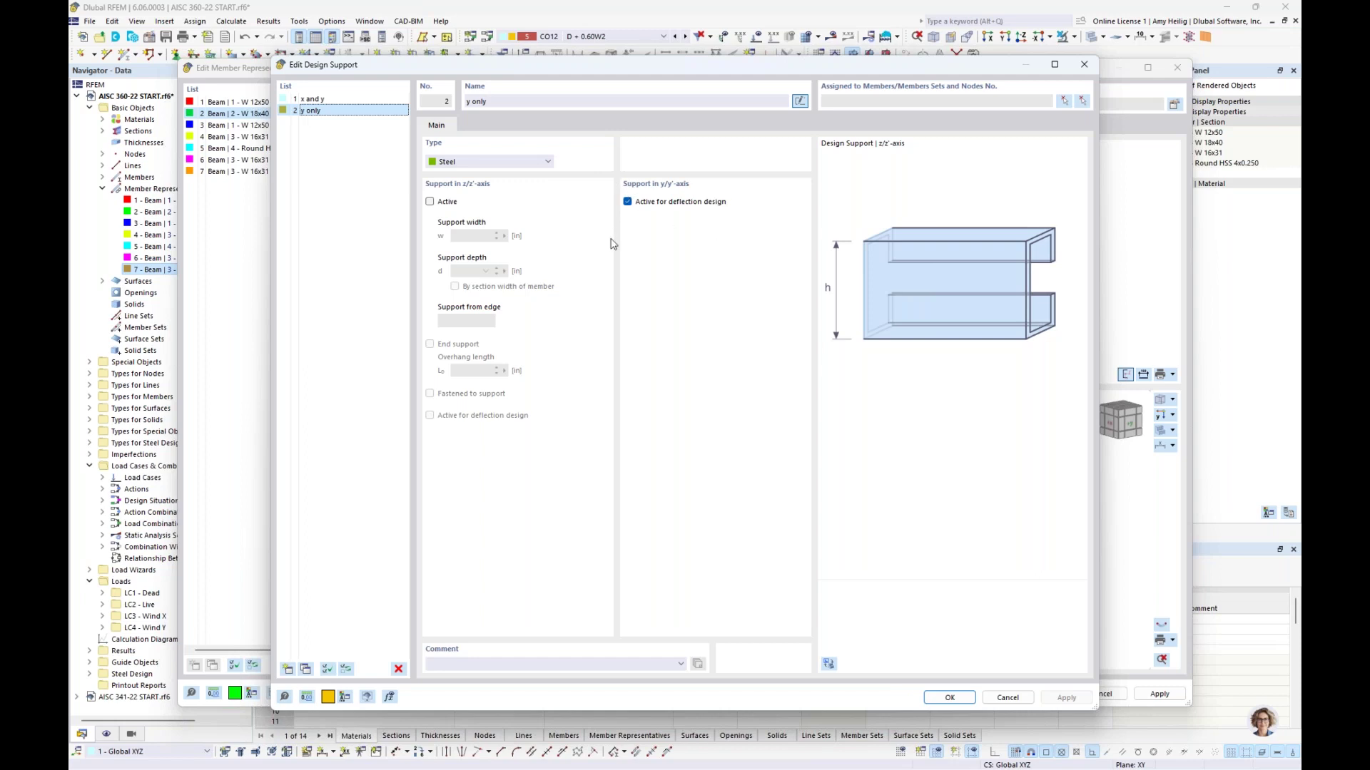
left_click(344, 100)
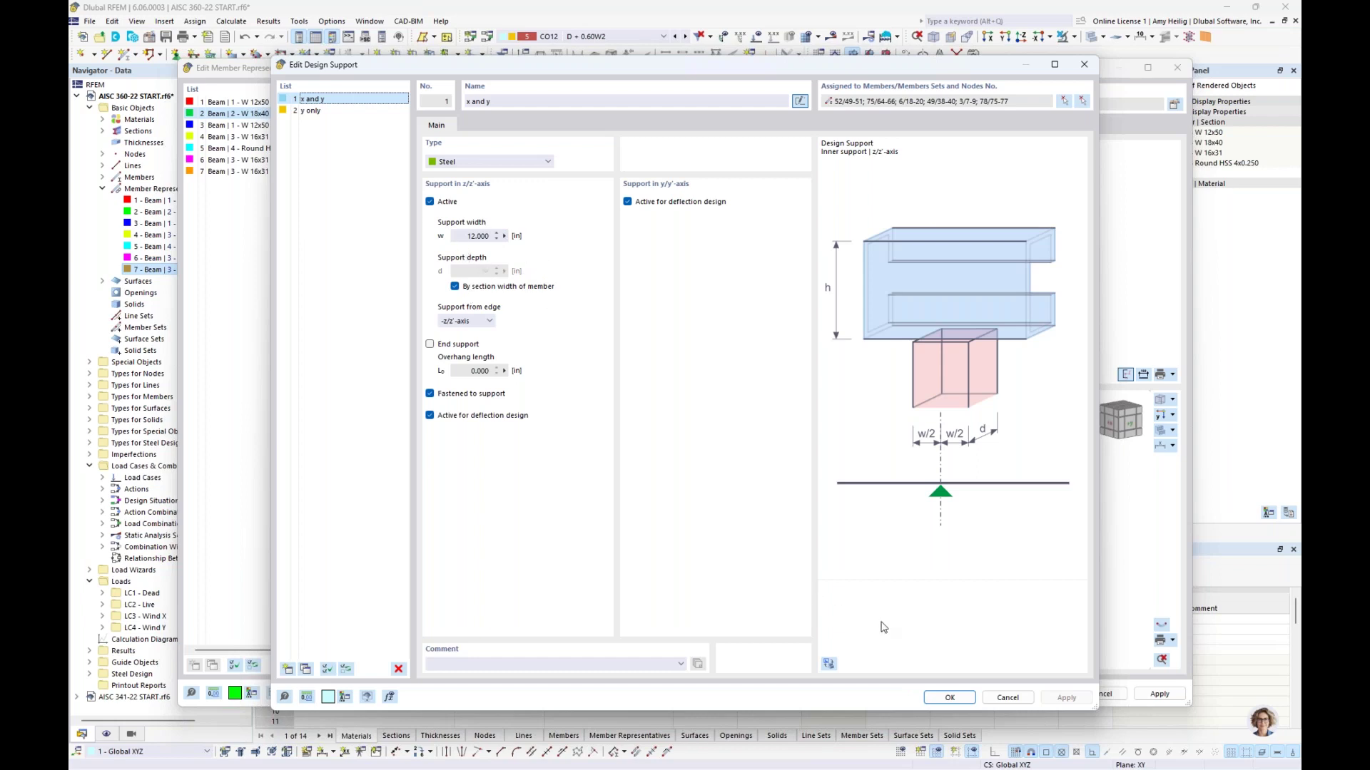
left_click(351, 112)
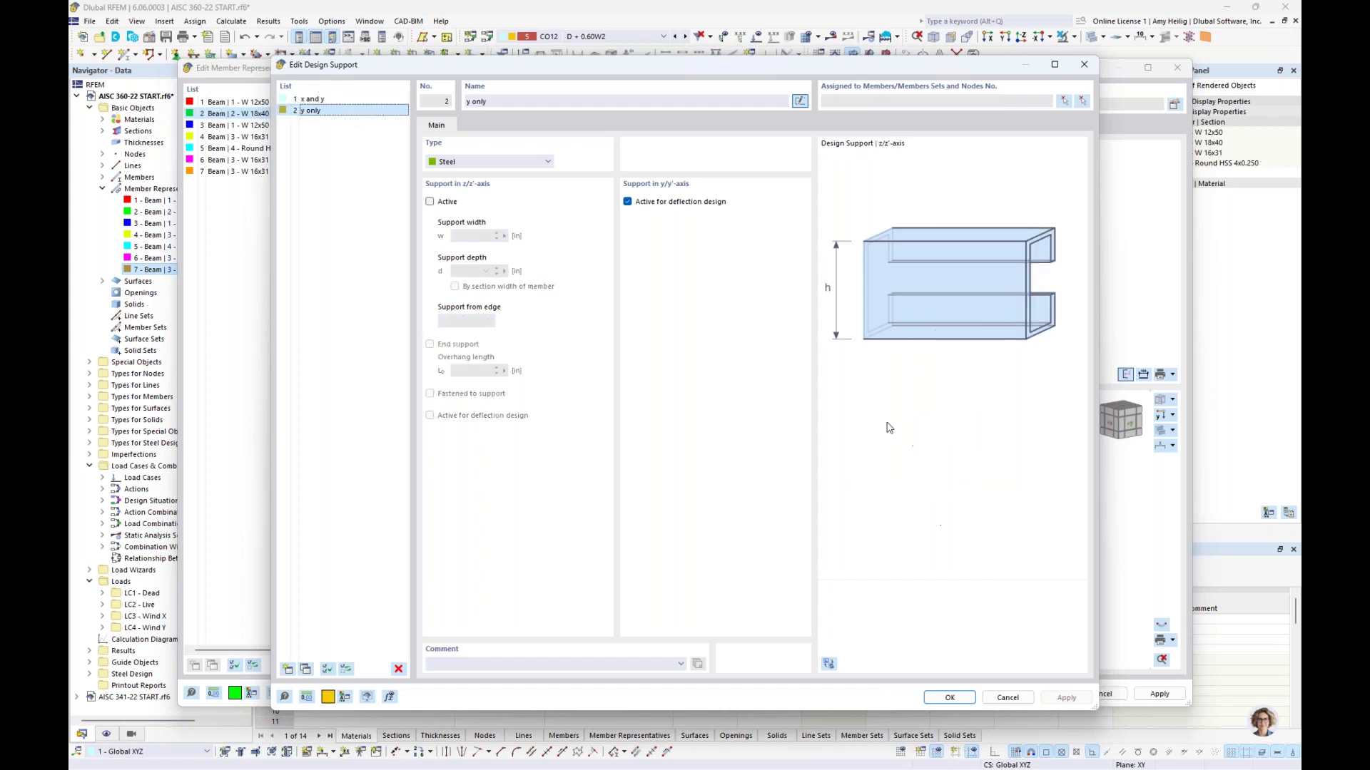
left_click(953, 698)
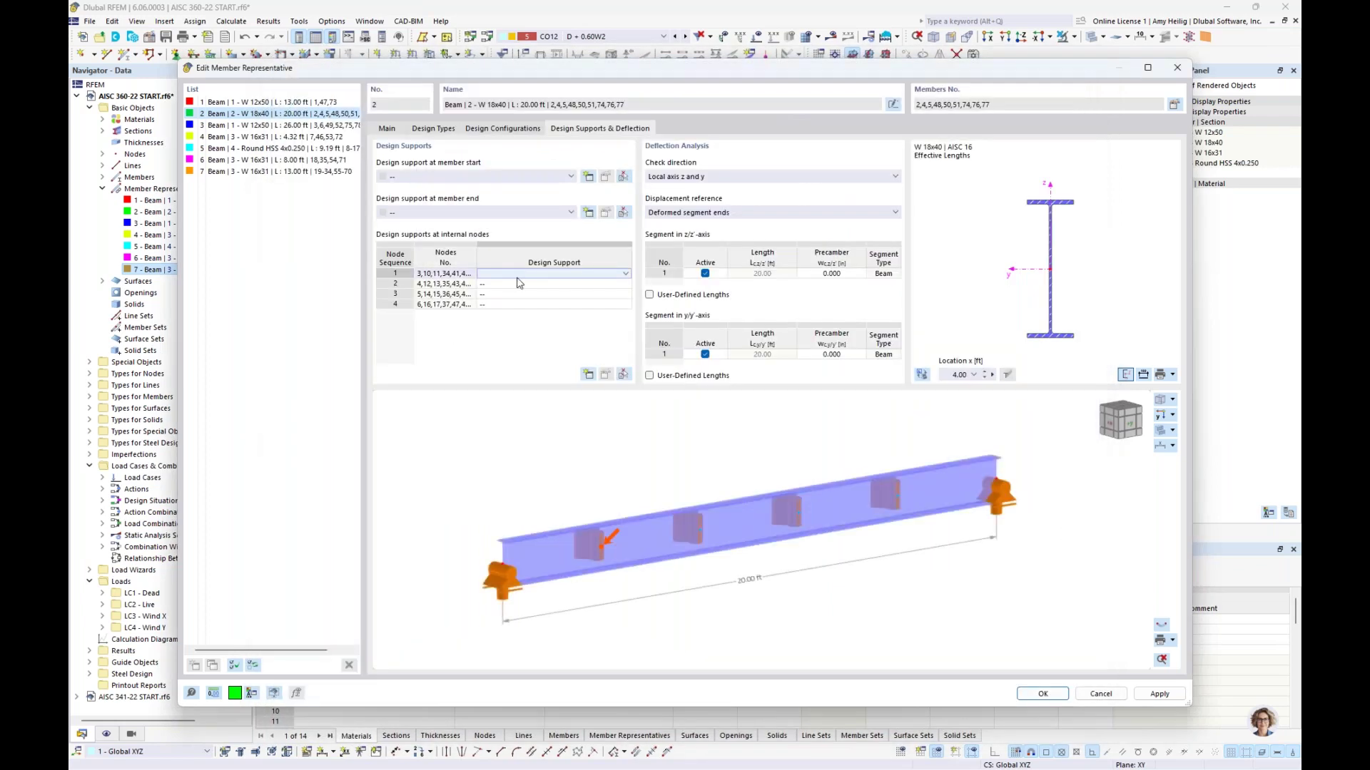
Assign the design support "2 - y only" to all four internal nodes of member representative 2
left_click(518, 275)
left_click(509, 304)
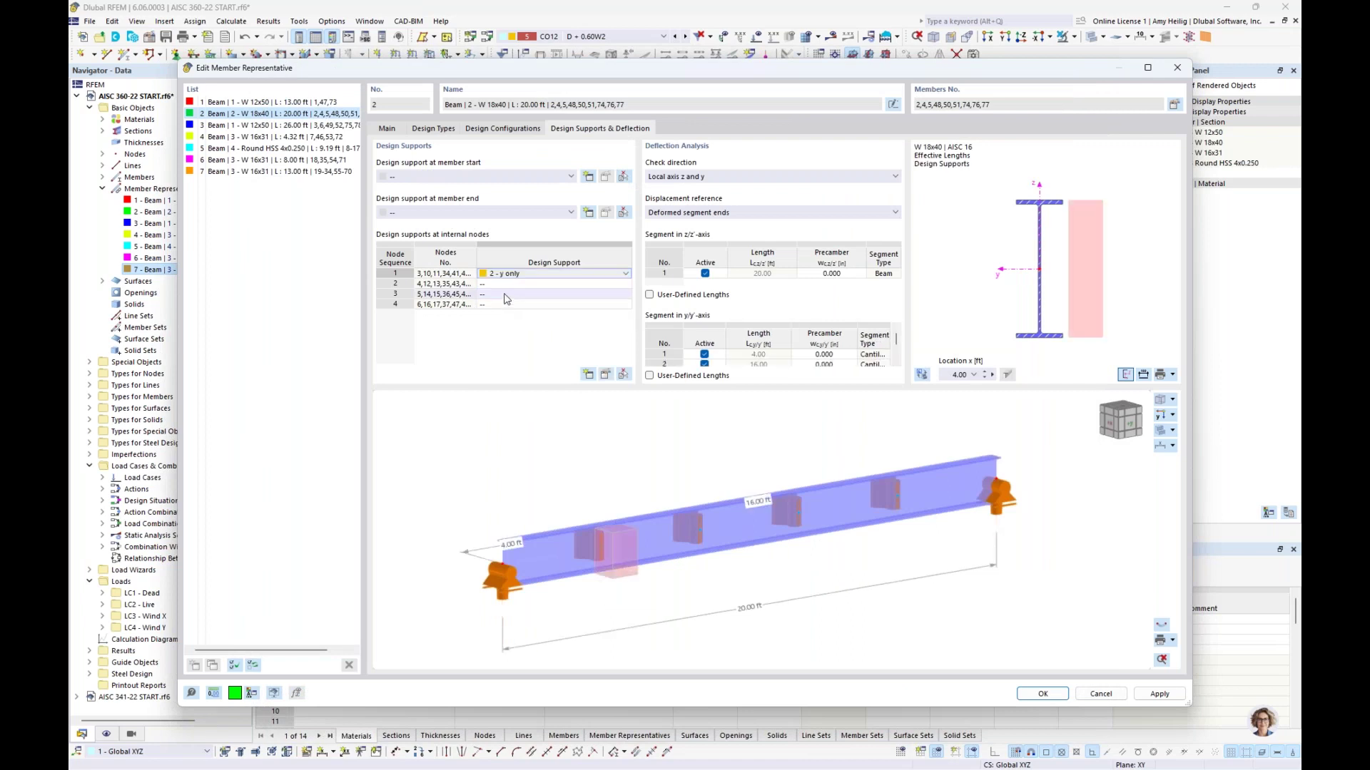
key("Down")
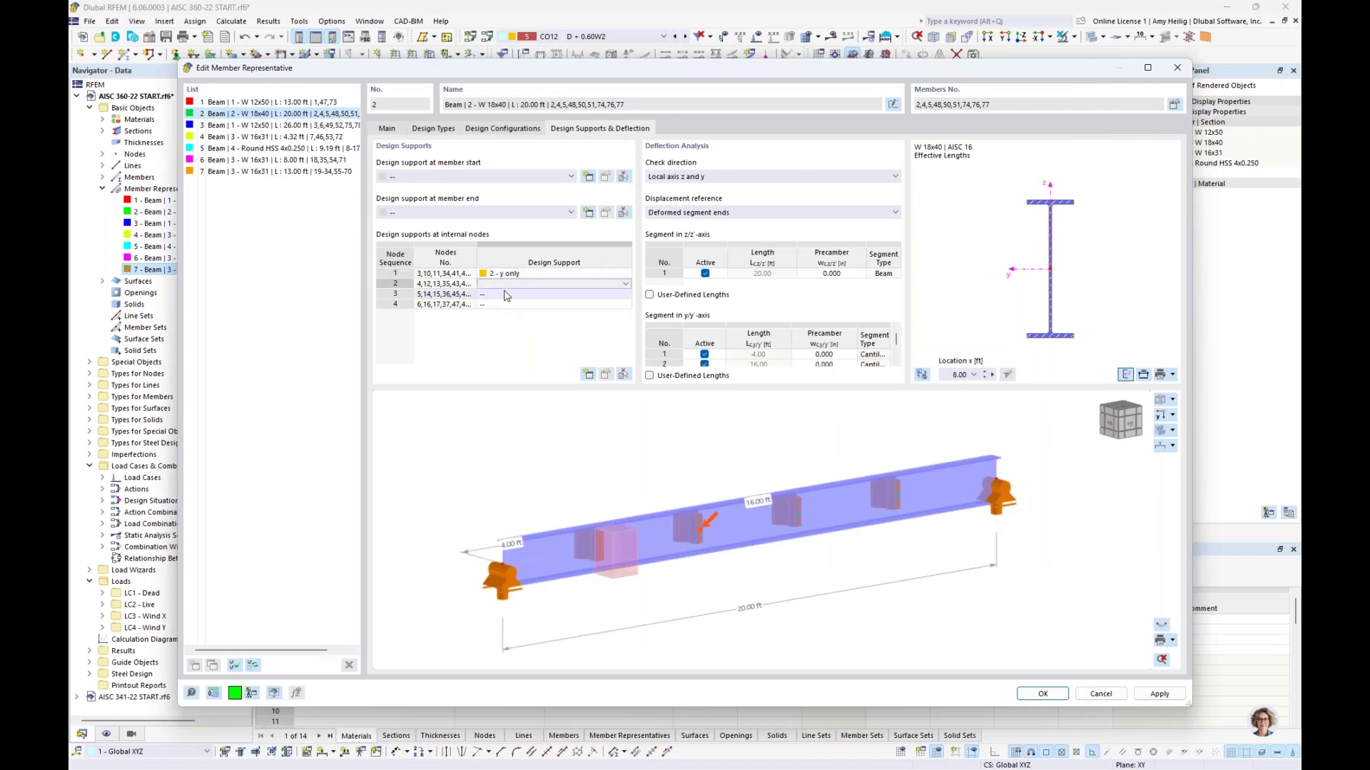
key("Down")
key("Down")
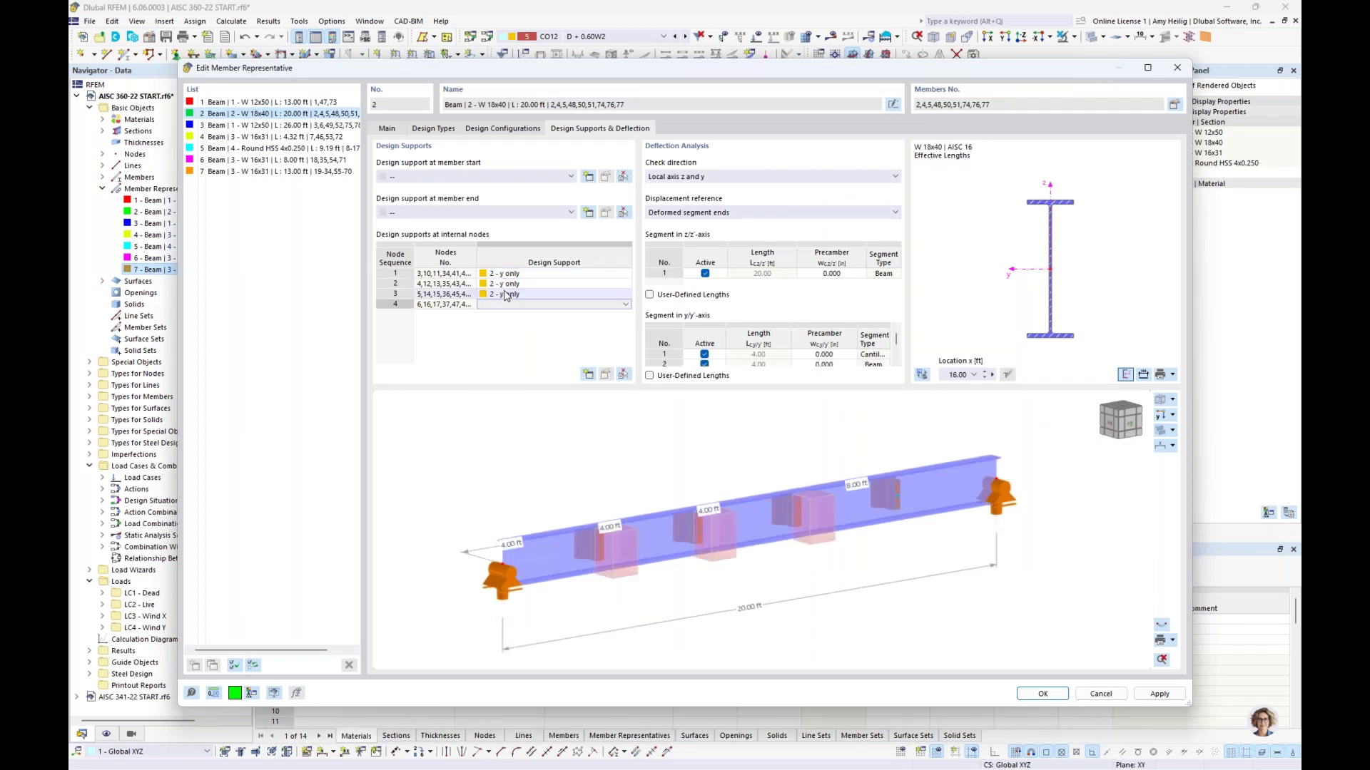
key("Down")
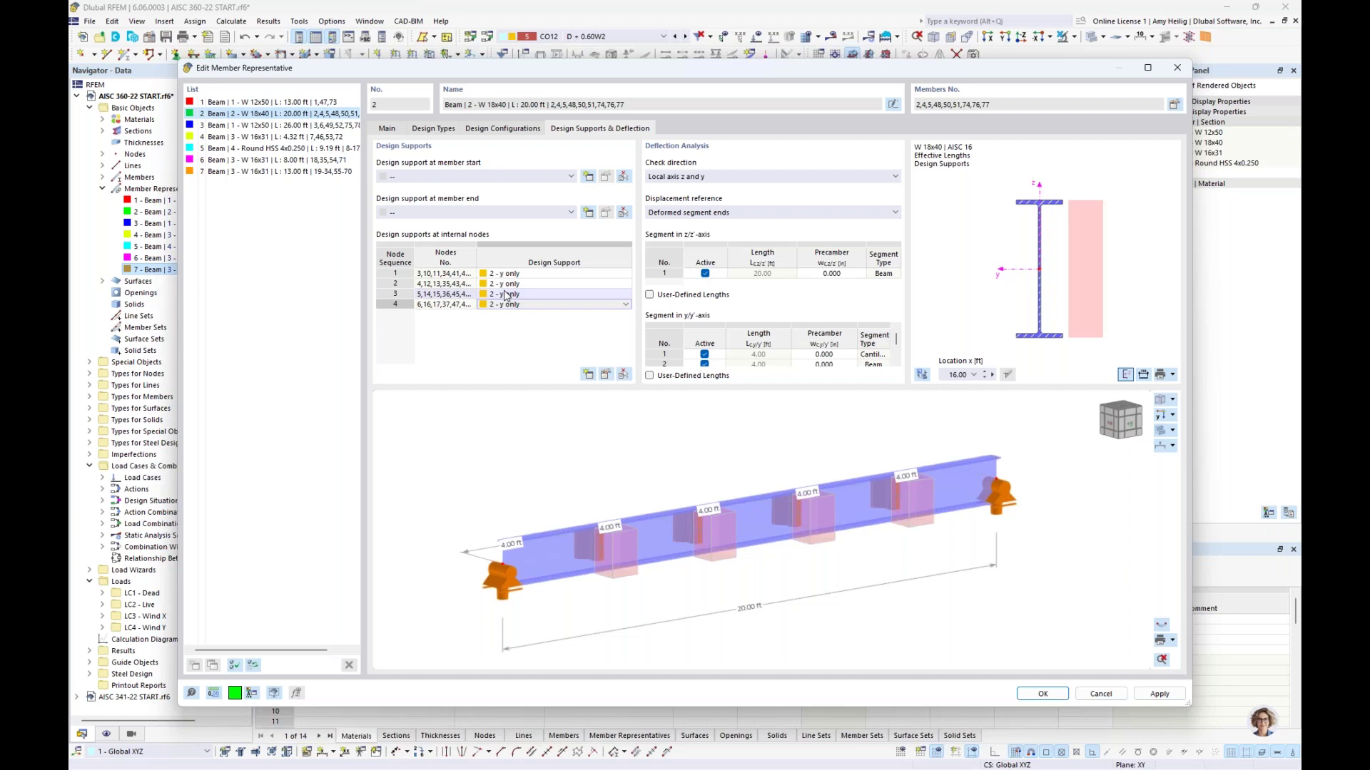
mouse_move(617, 482)
middle_mouse_down("ctrl")
mouse_move(718, 480)
mouse_move(607, 477)
middle_mouse_up("ctrl")
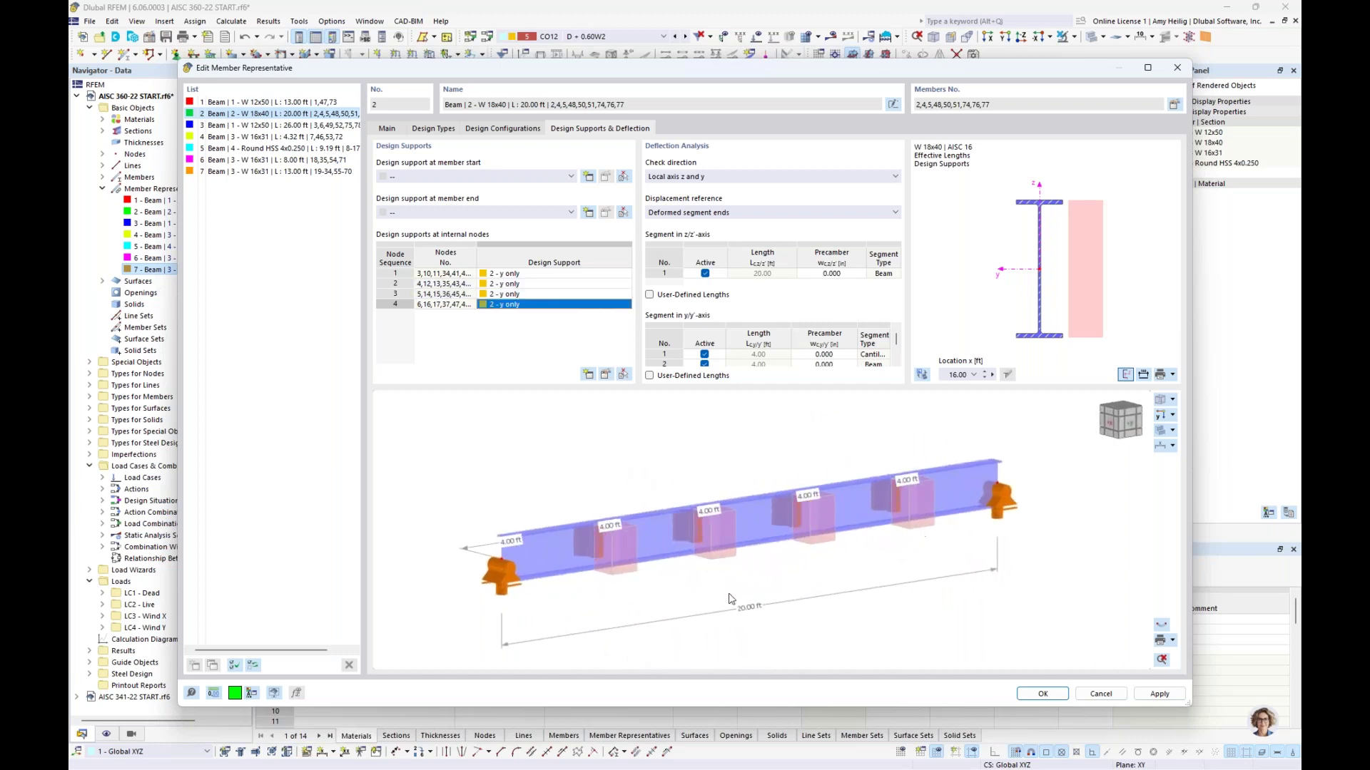
Assign the design support "1 - x and y" to both the start and end of member representative 2 and accept the edits
left_click(520, 178)
left_click(510, 198)
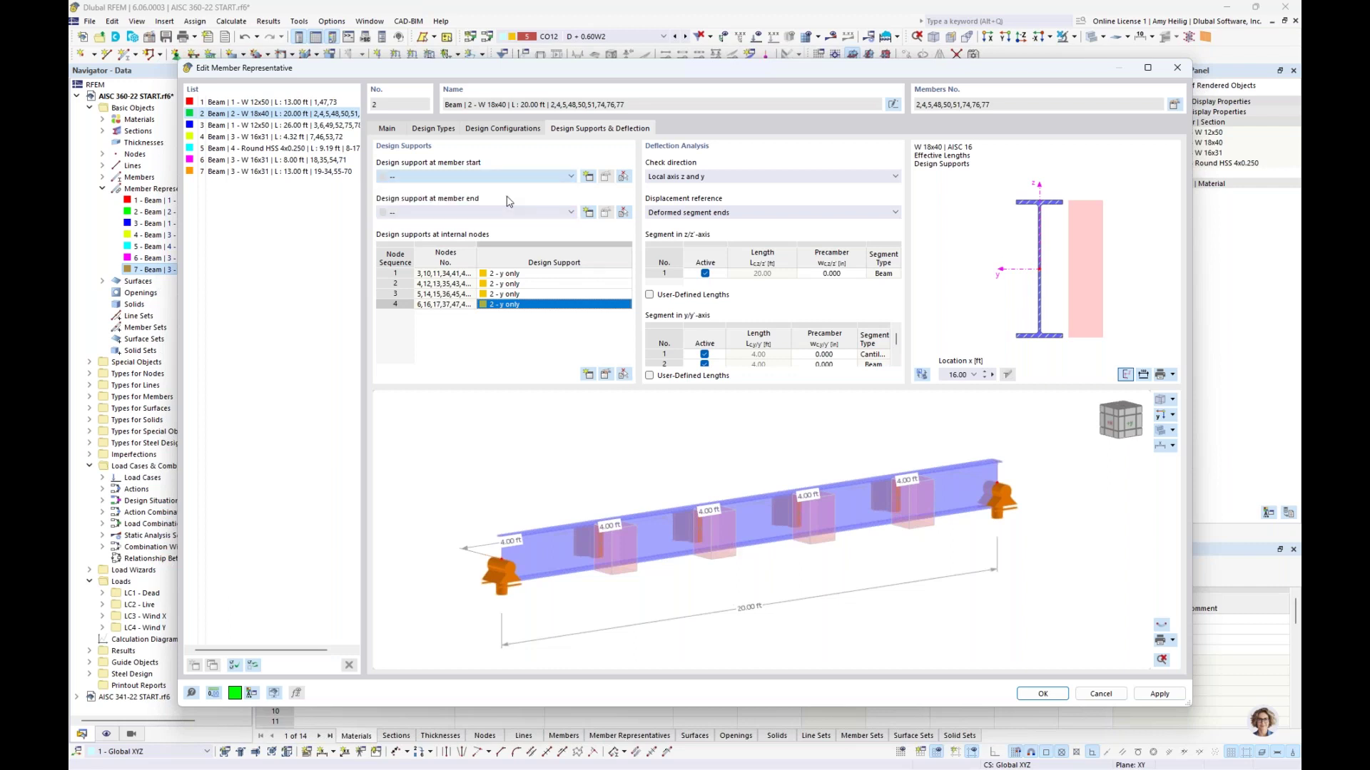
left_click(499, 213)
left_click(492, 235)
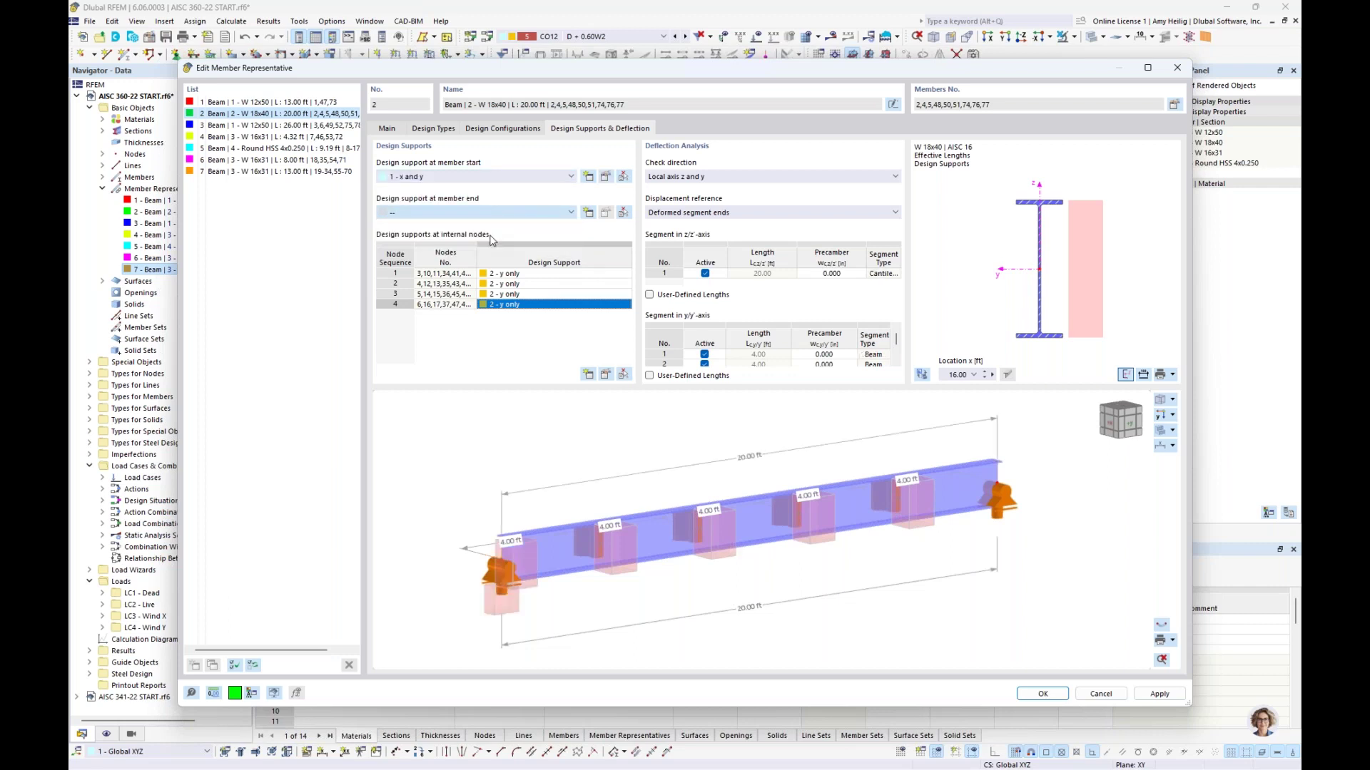
middle_click_drag(729, 588, 675, 570, "ctrl")
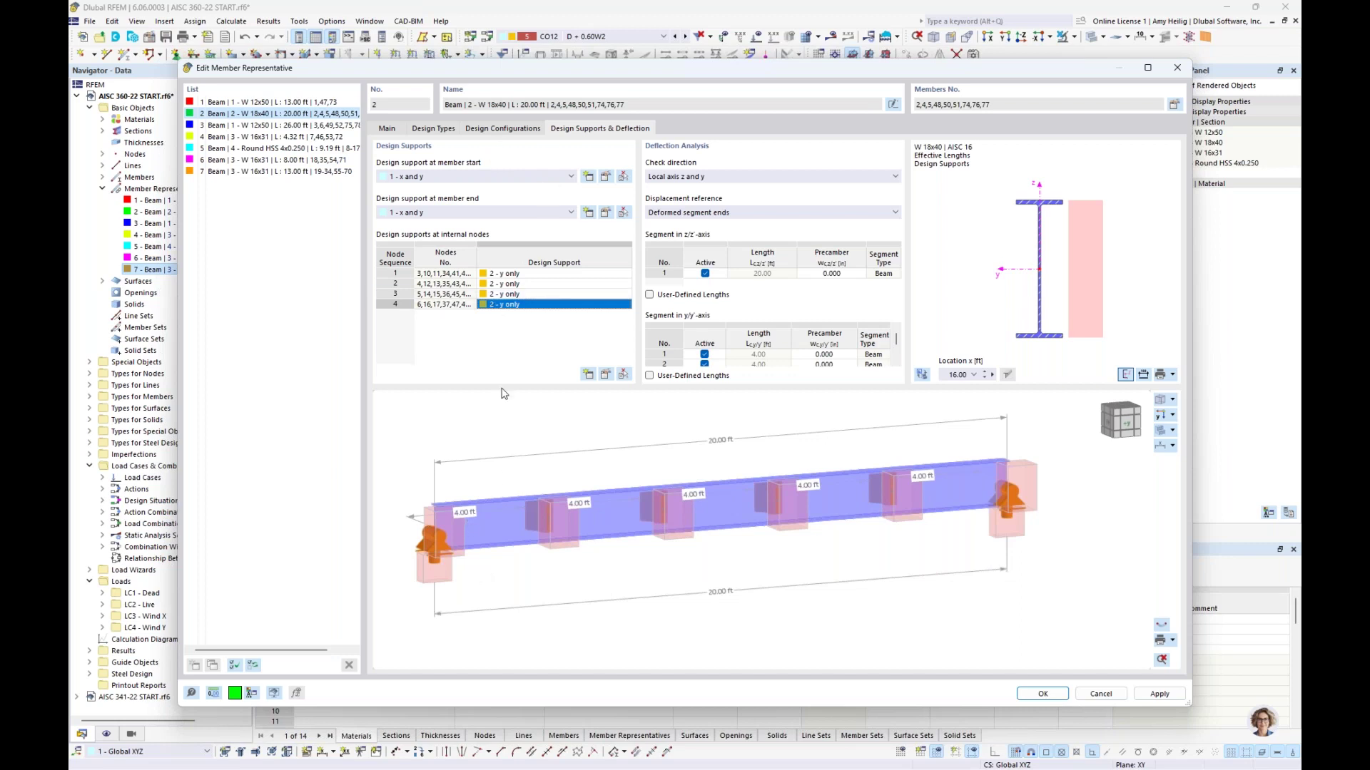
left_click(1042, 694)
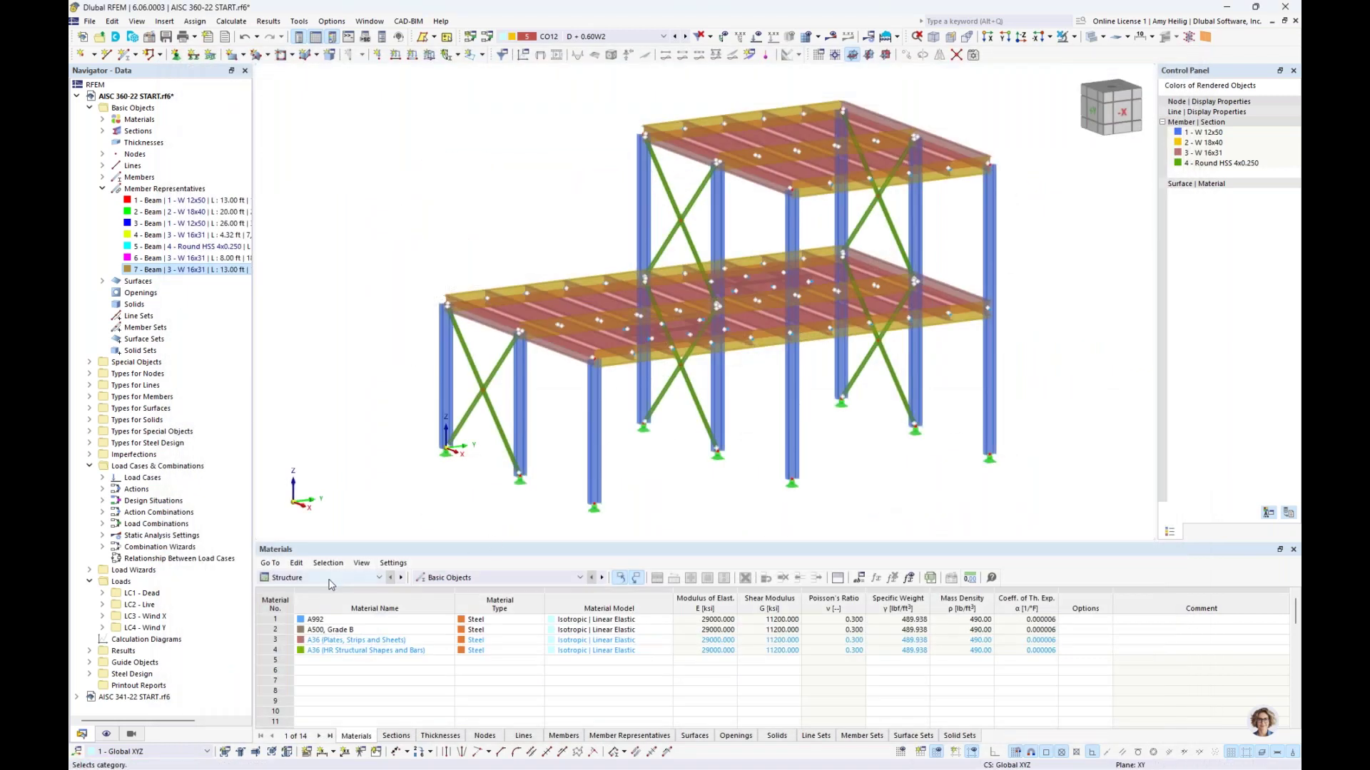
Show the Steel Design input data in an enlarged table area and bring up its design situations
left_click(329, 579)
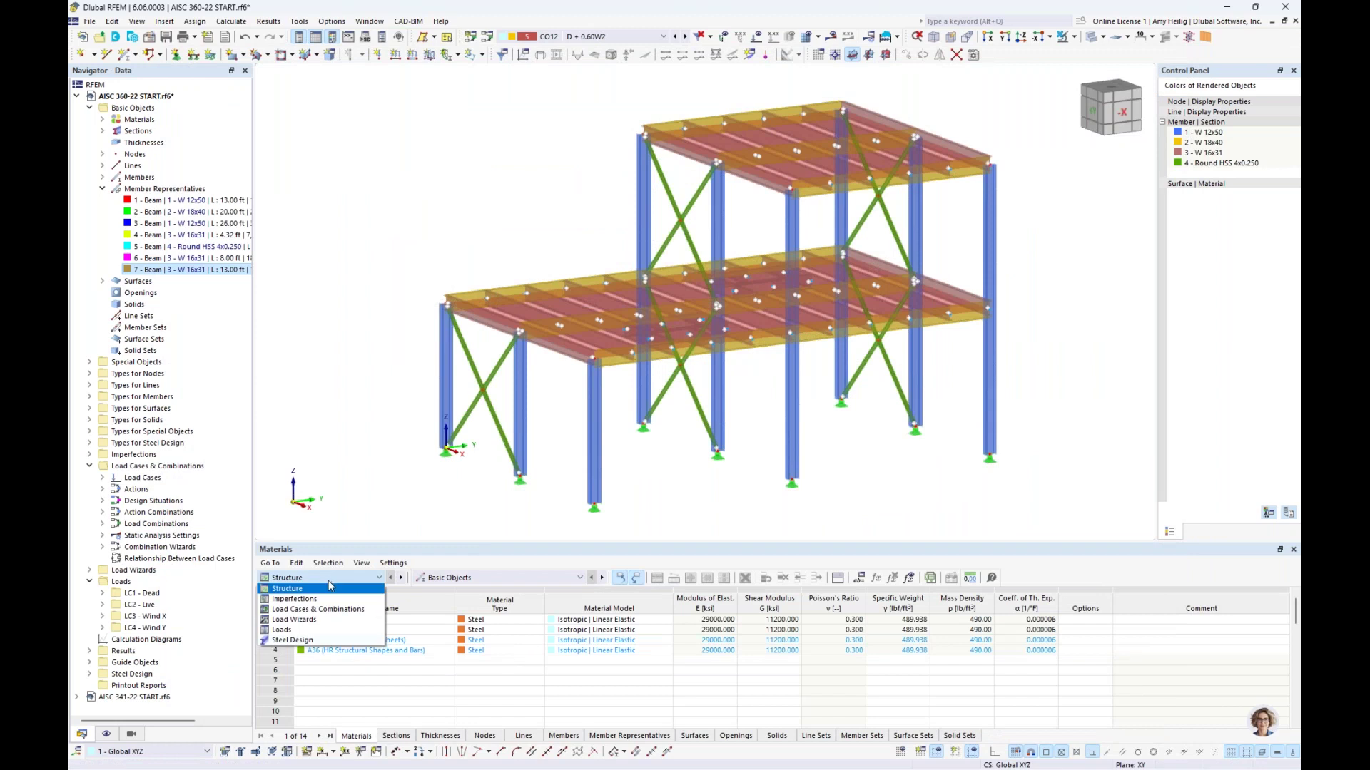
left_click(312, 641)
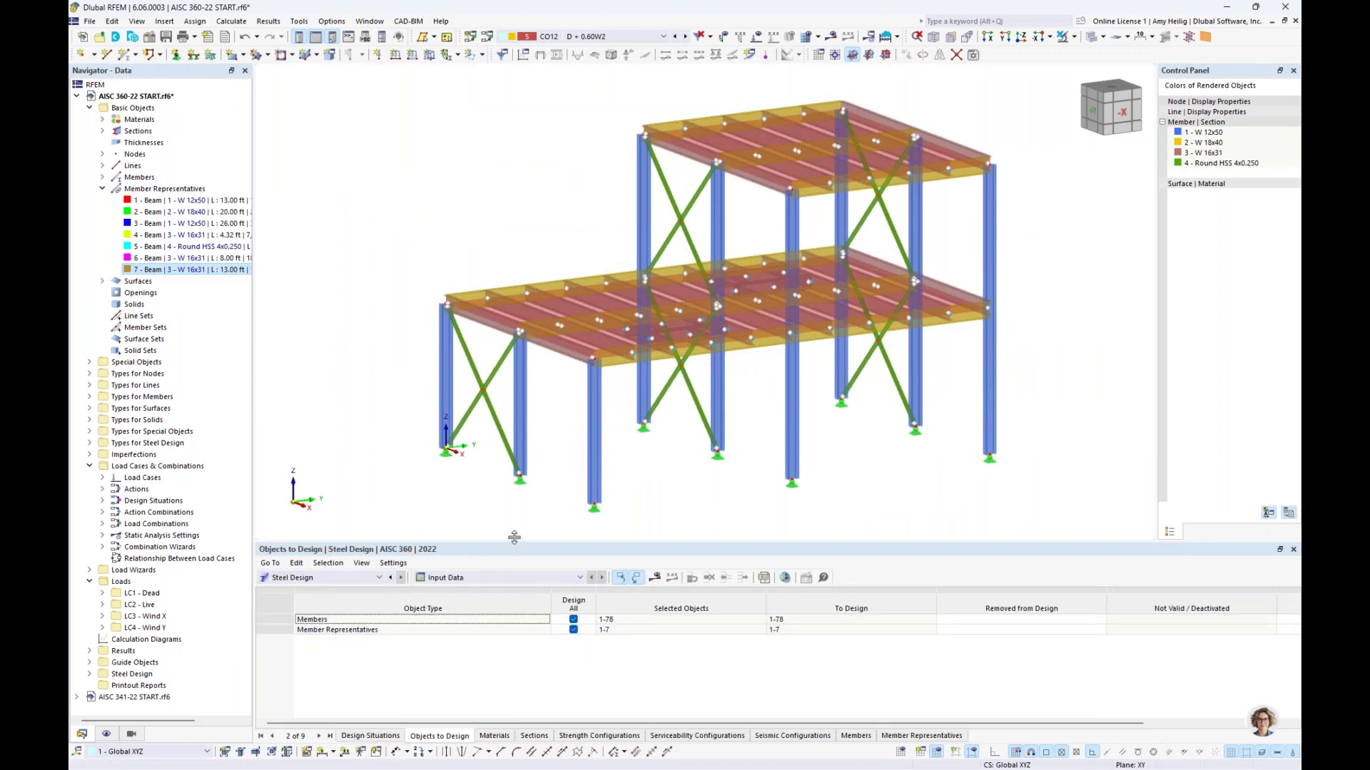
left_click_drag(511, 544, 511, 494)
left_click(371, 736)
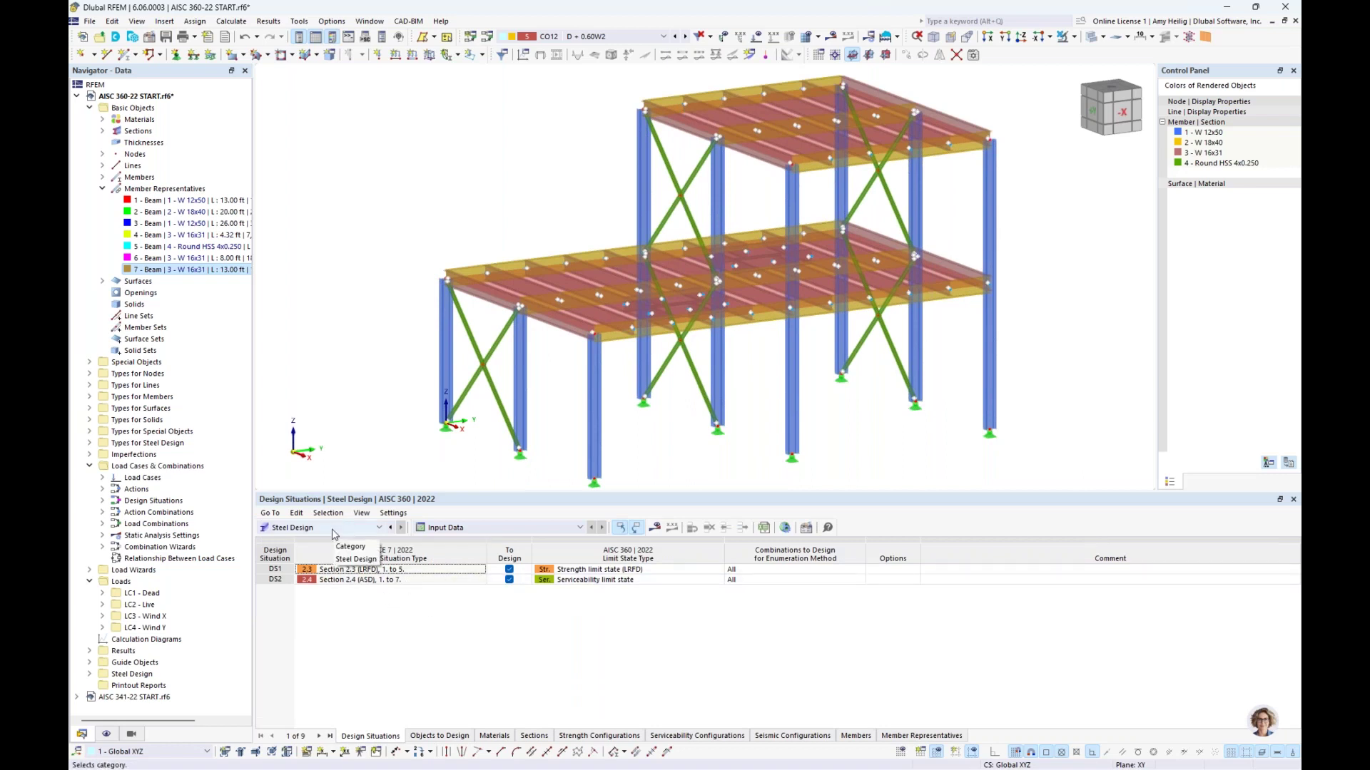
Review the available limit state types for design situations DS1 and DS2, keeping the assigned ones
left_click(646, 570)
left_click(646, 570)
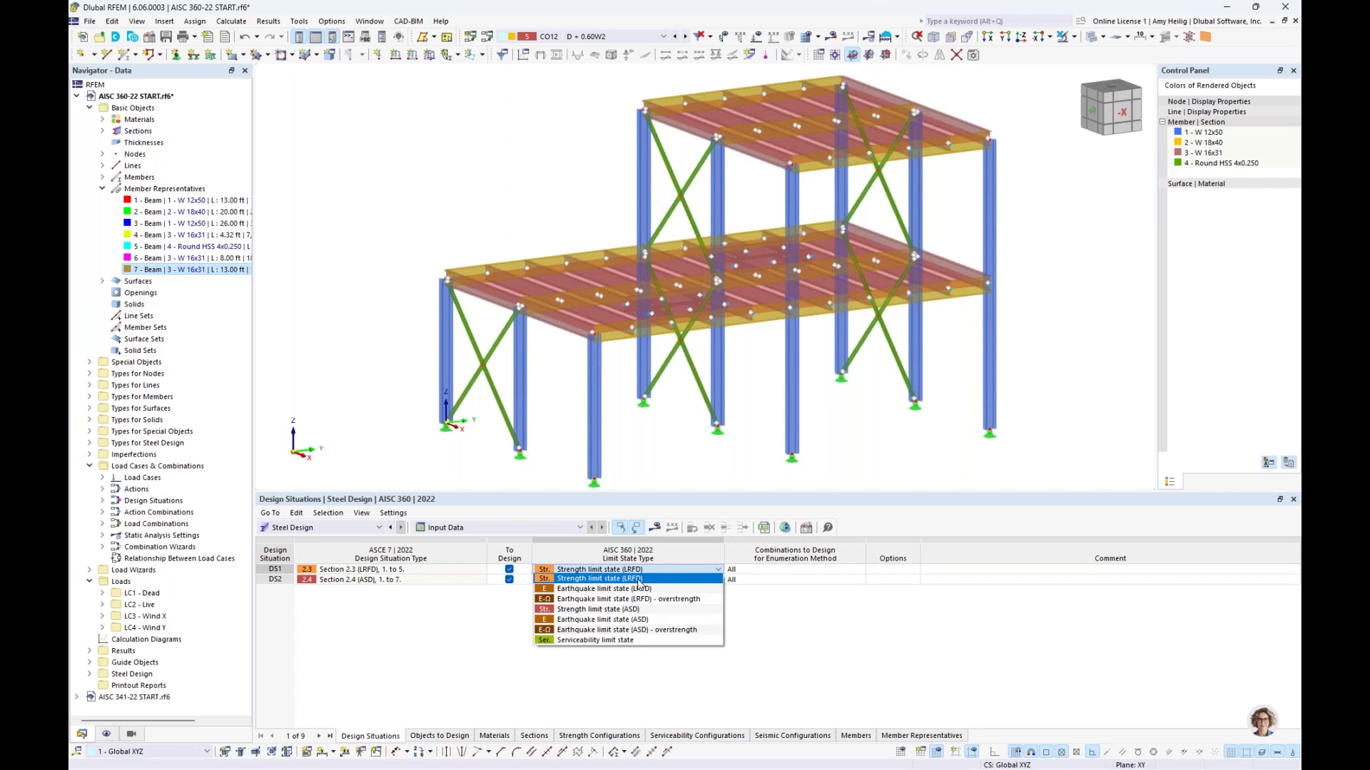
left_click(446, 645)
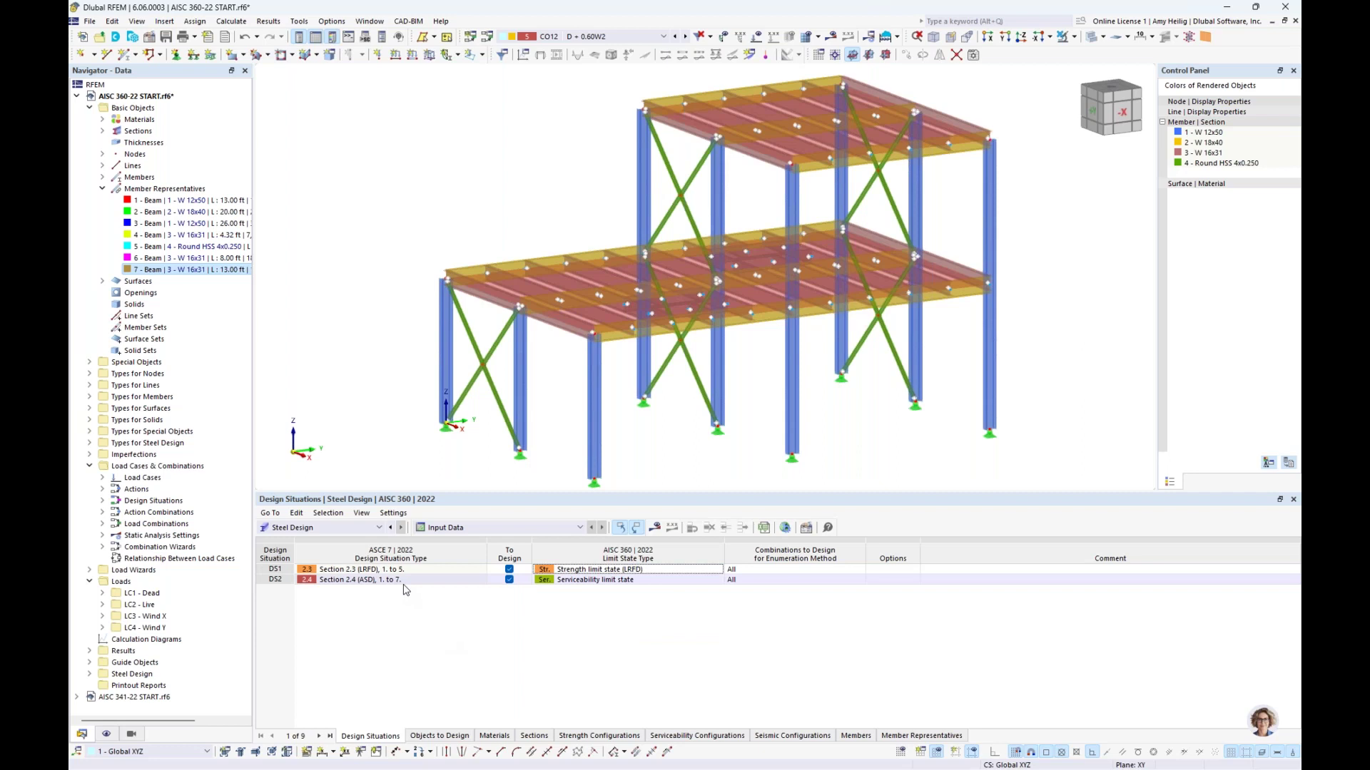
left_click(639, 580)
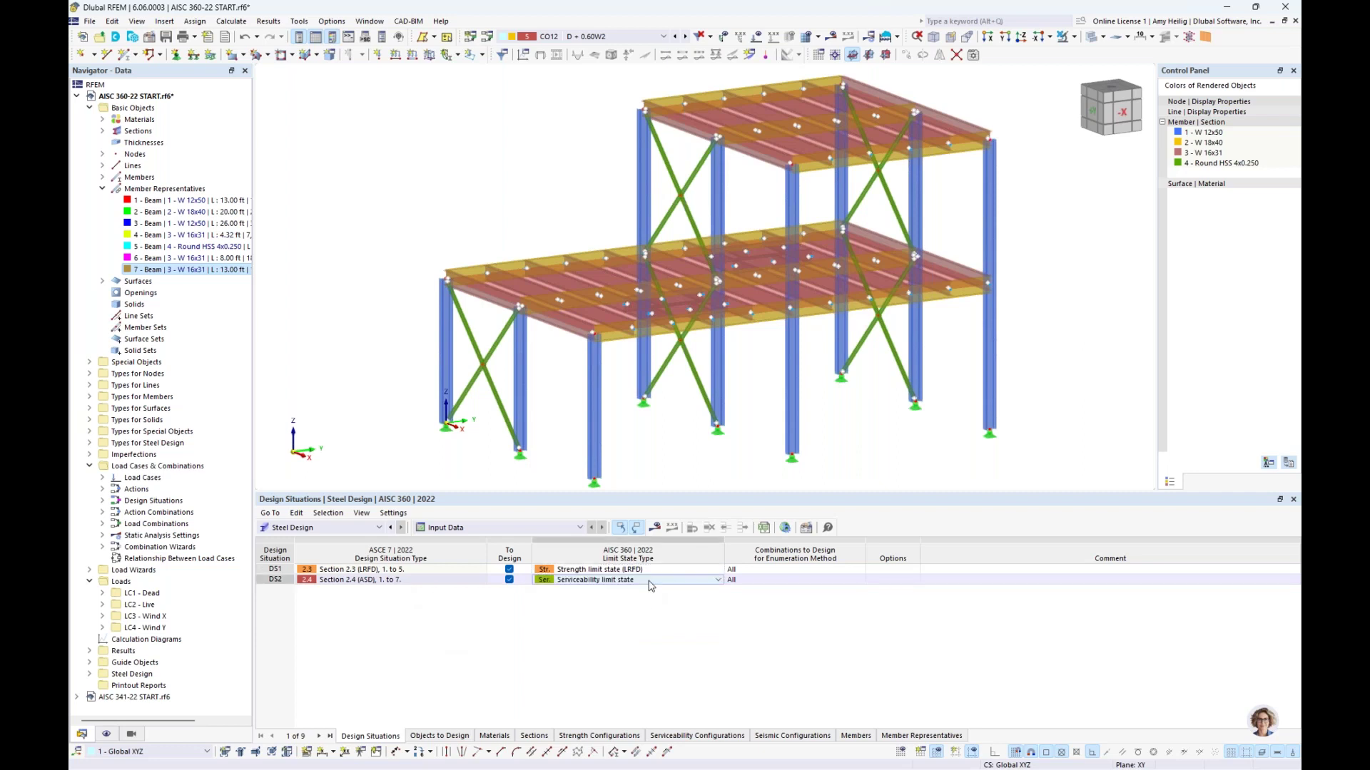
left_click(631, 580)
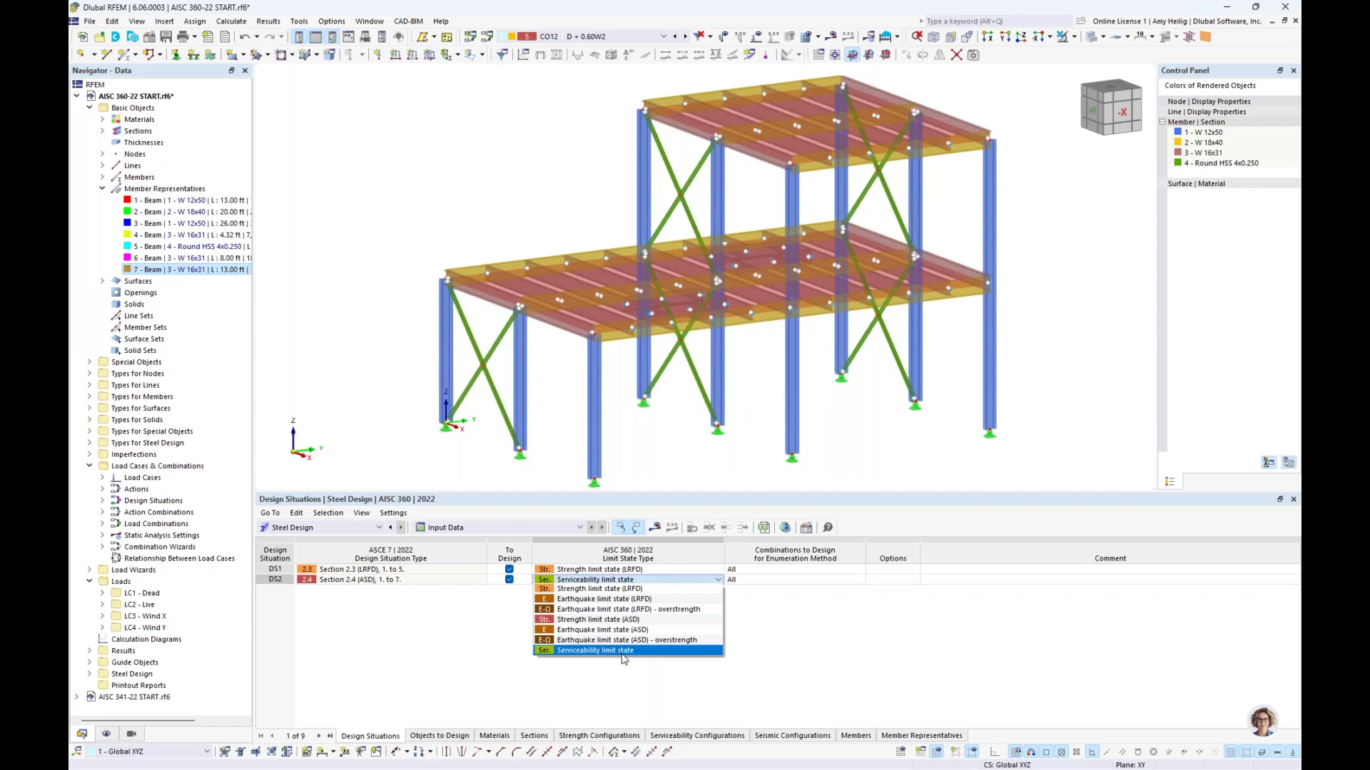
left_click(620, 690)
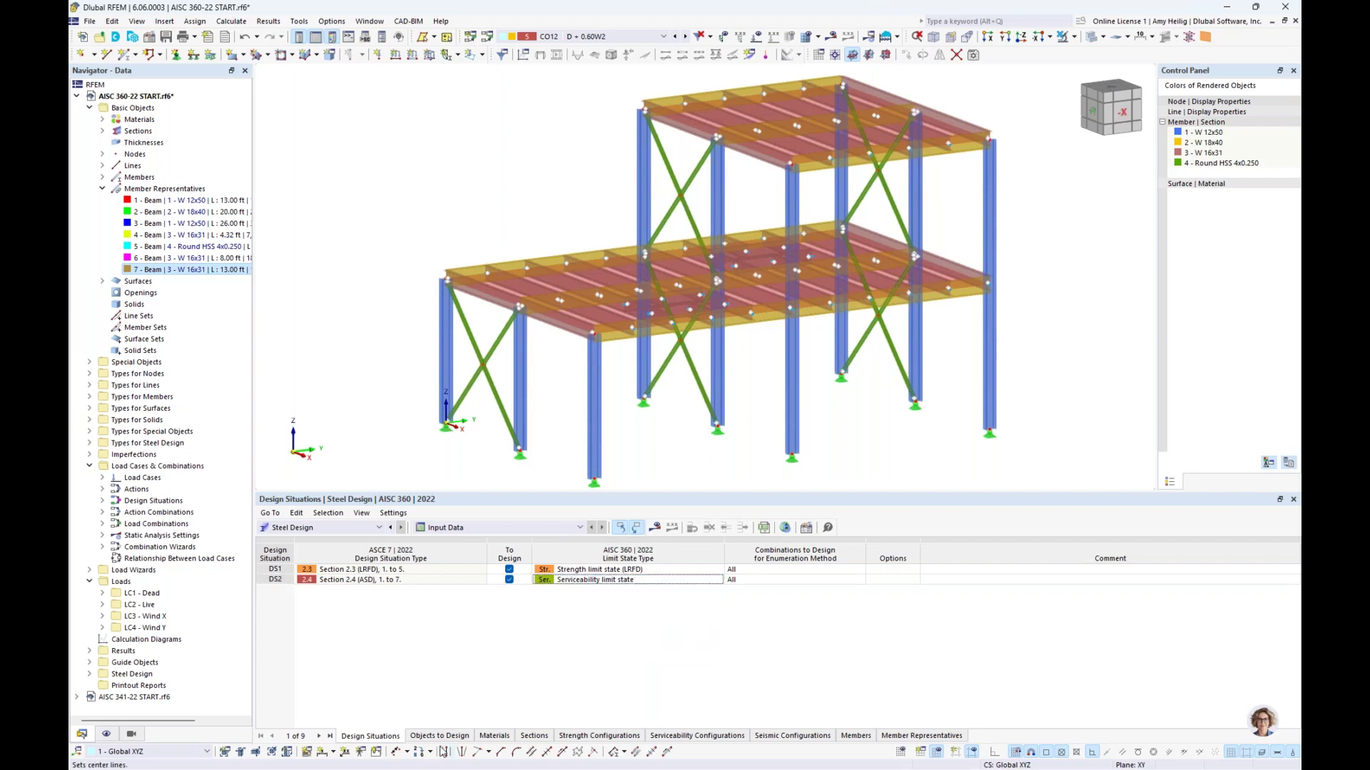
Check the objects selected for steel design and run the AISC 360-22 steel design calculation
left_click(440, 737)
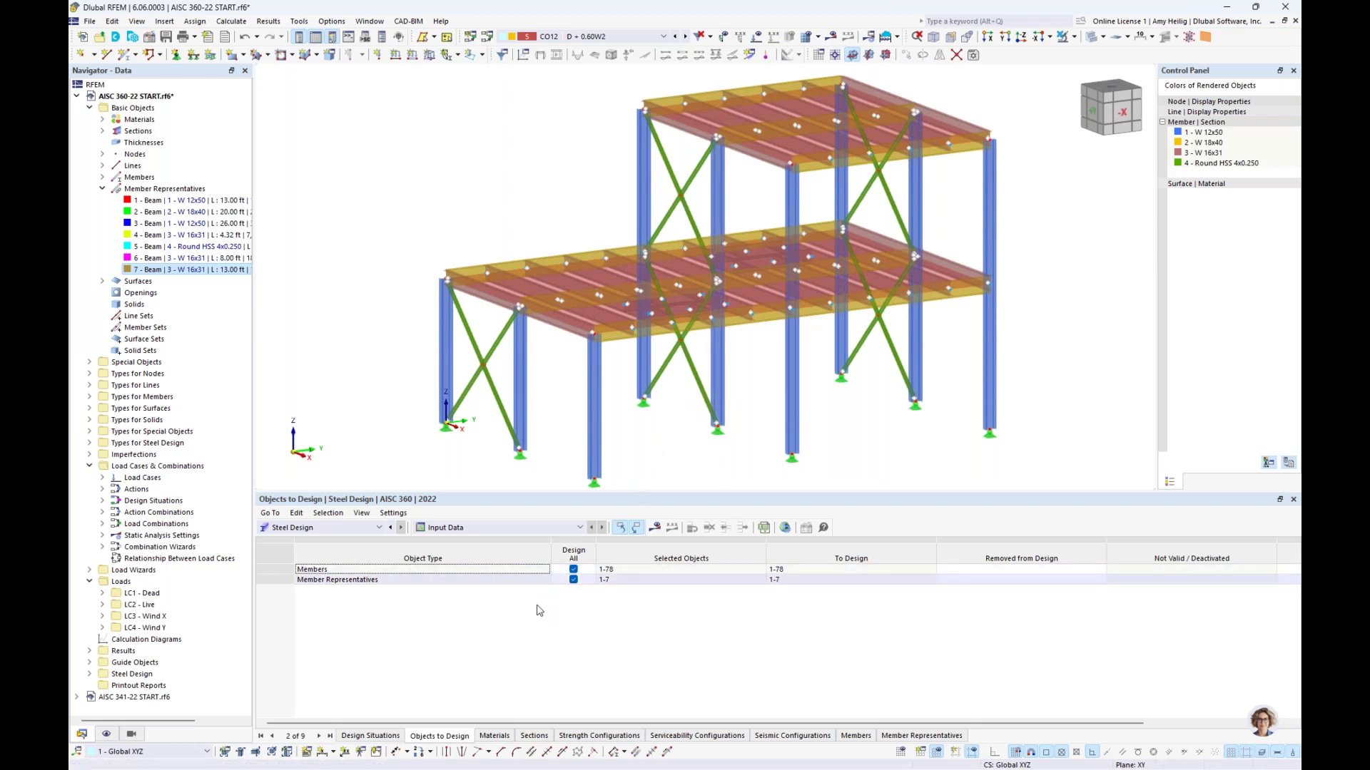
left_click(656, 529)
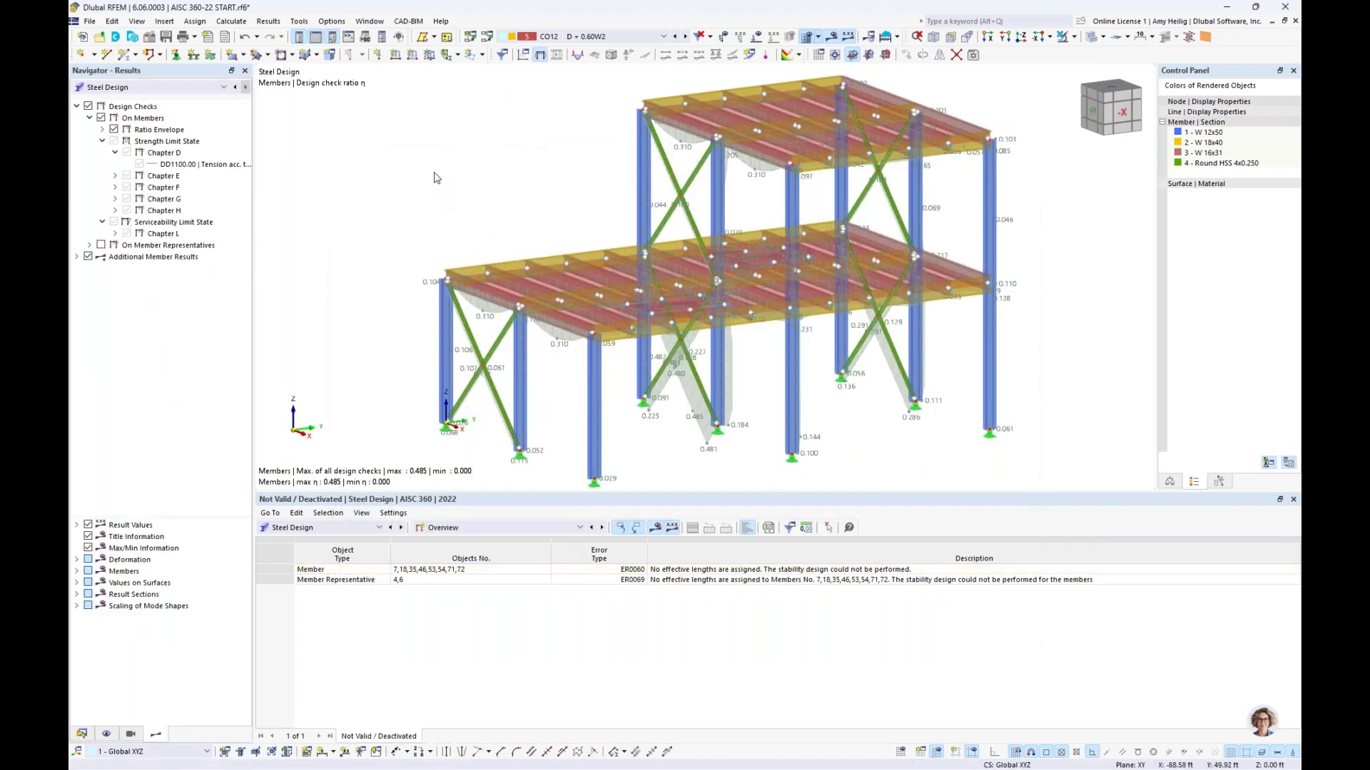
scroll(487, 267, "down", 1)
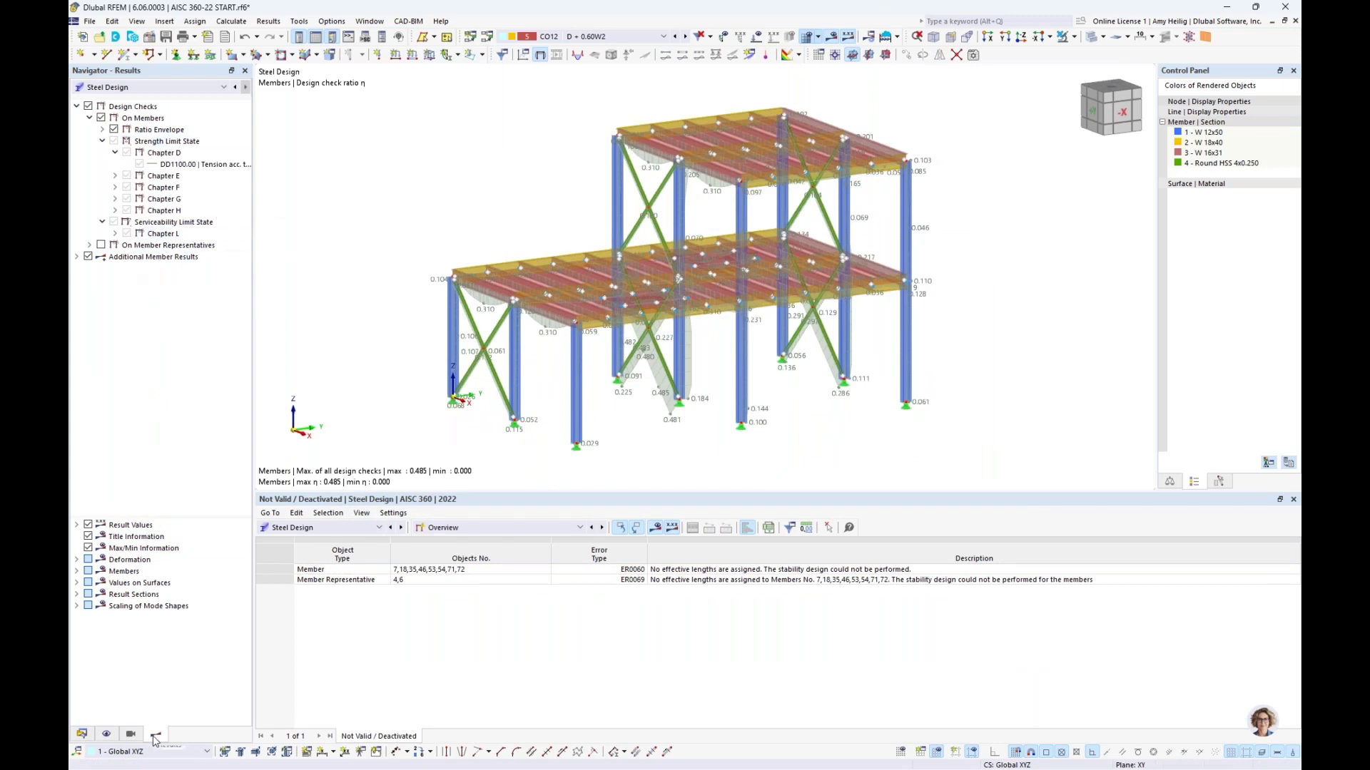
Switch the displayed results to Static Analysis and view the frame's global deformations for load combination CO12
left_click(196, 89)
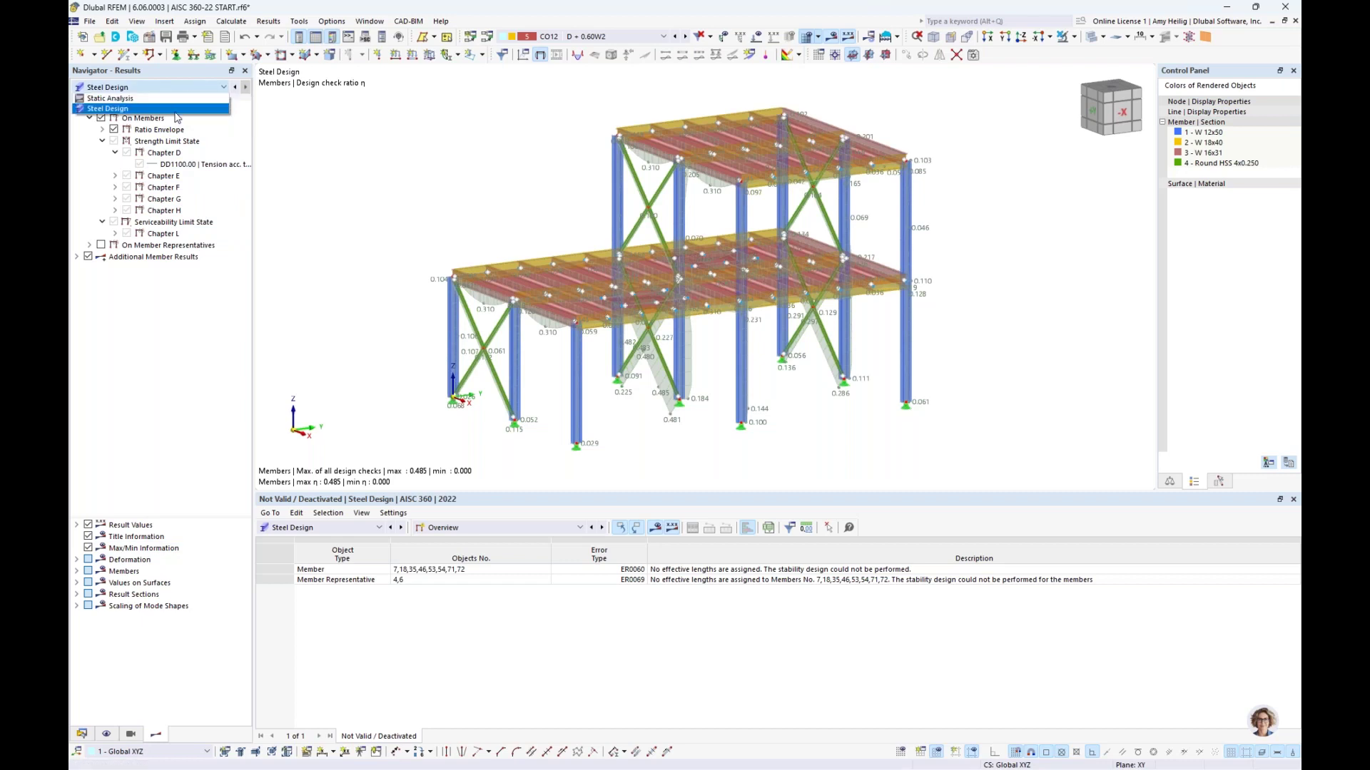
left_click(180, 98)
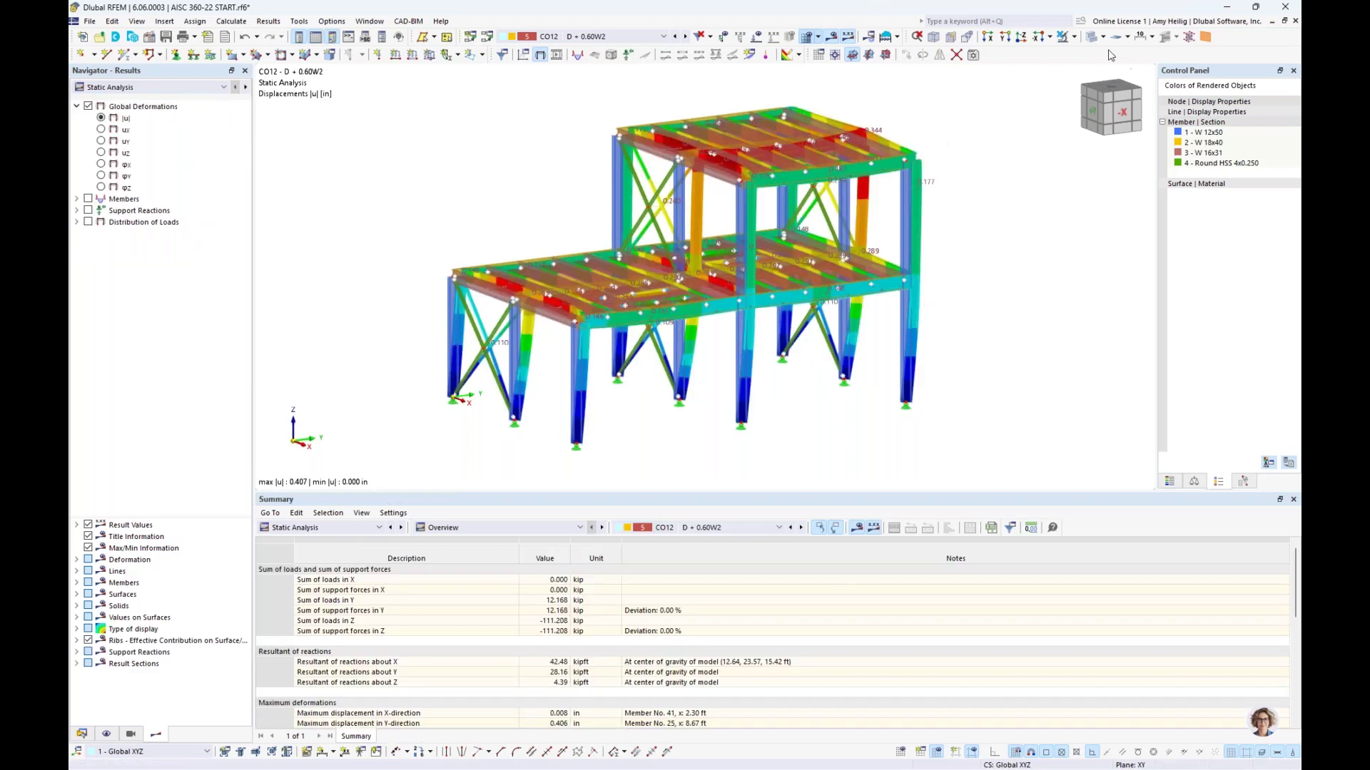
scroll(964, 246, "down", 1)
middle_click_drag(965, 246, 947, 297)
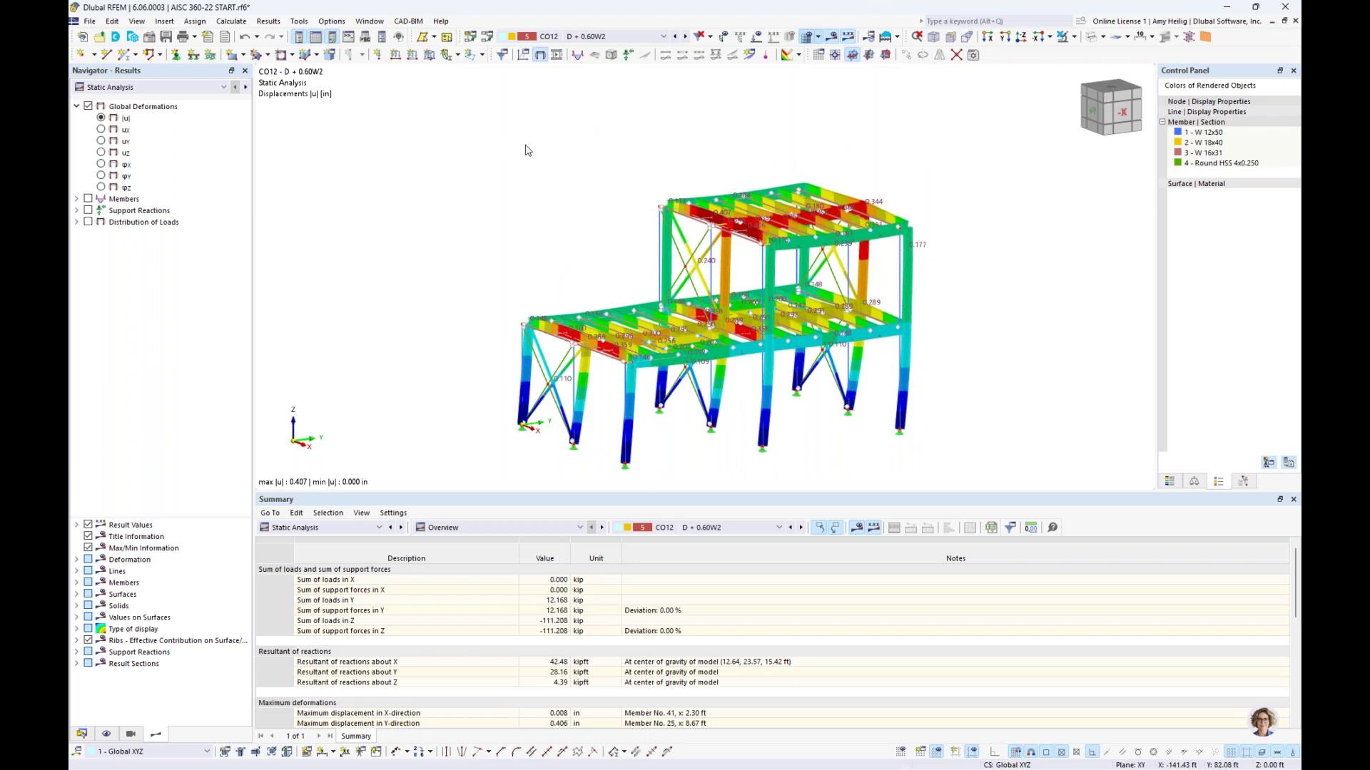
Show the global deformations of the structure for load combination CO4 (1.20D + L + W2)
left_click(641, 42)
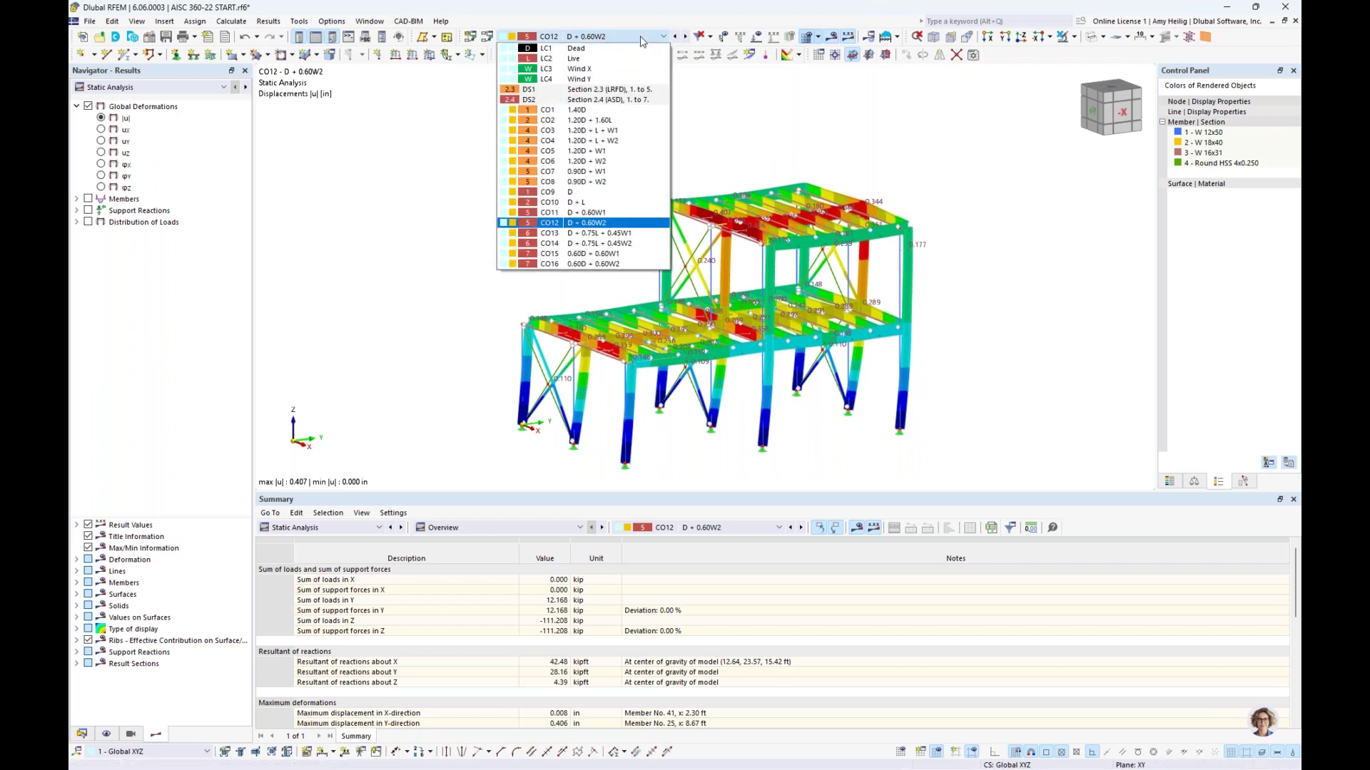
left_click(607, 111)
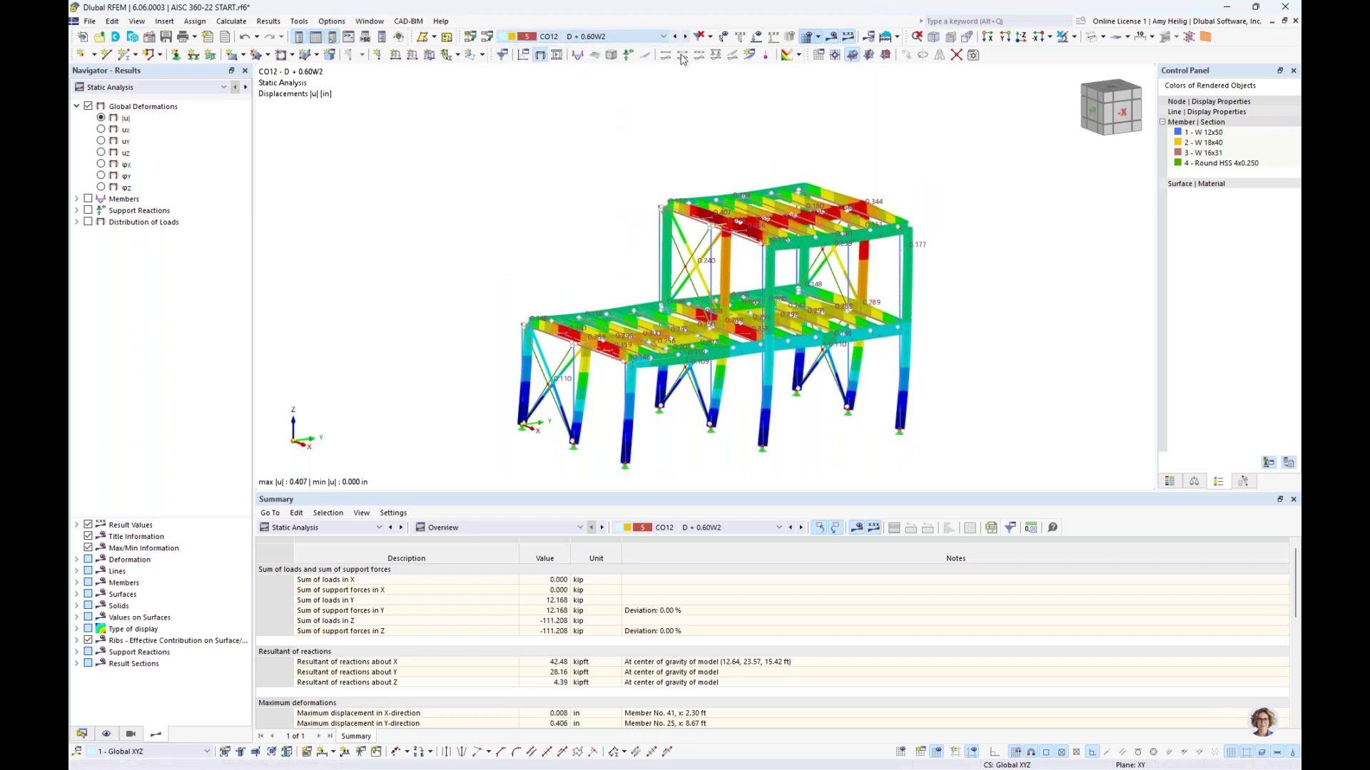
left_click(687, 37)
left_click(687, 36)
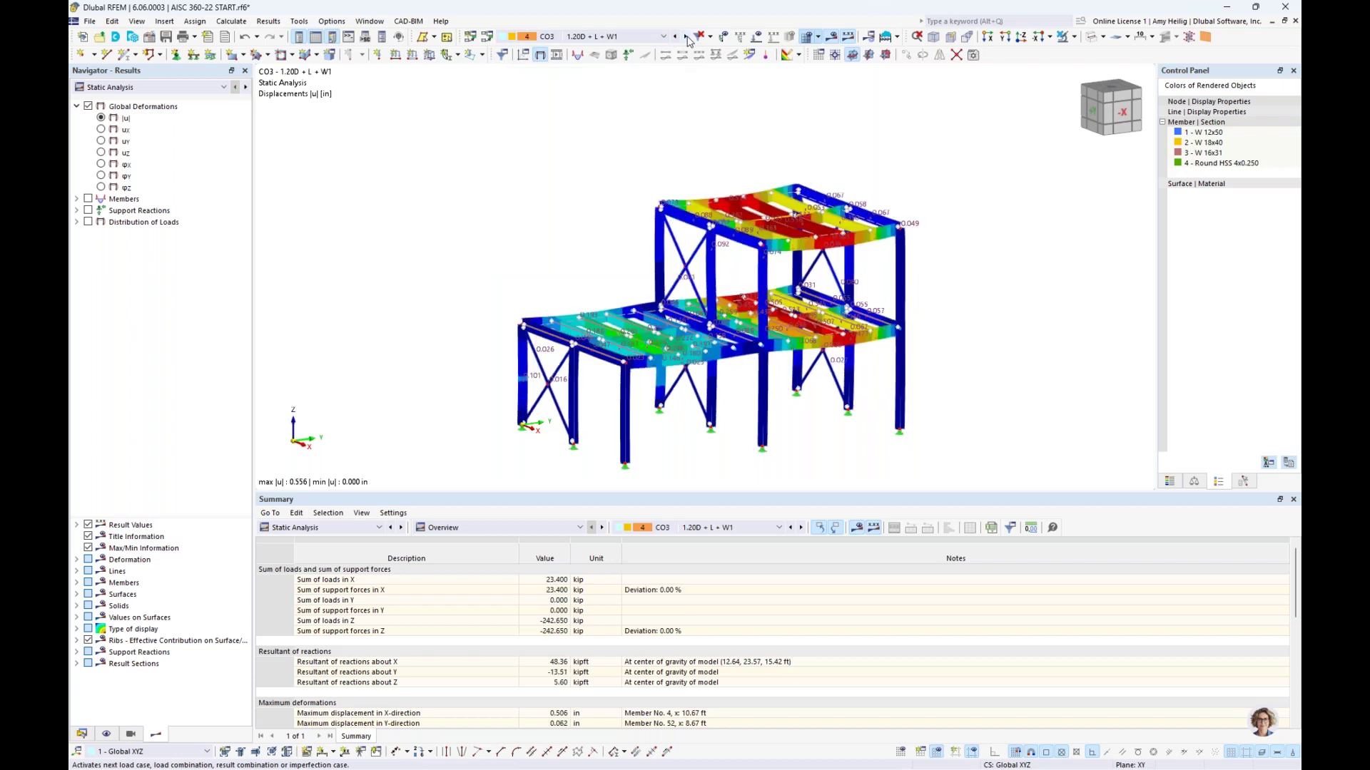
left_click(687, 36)
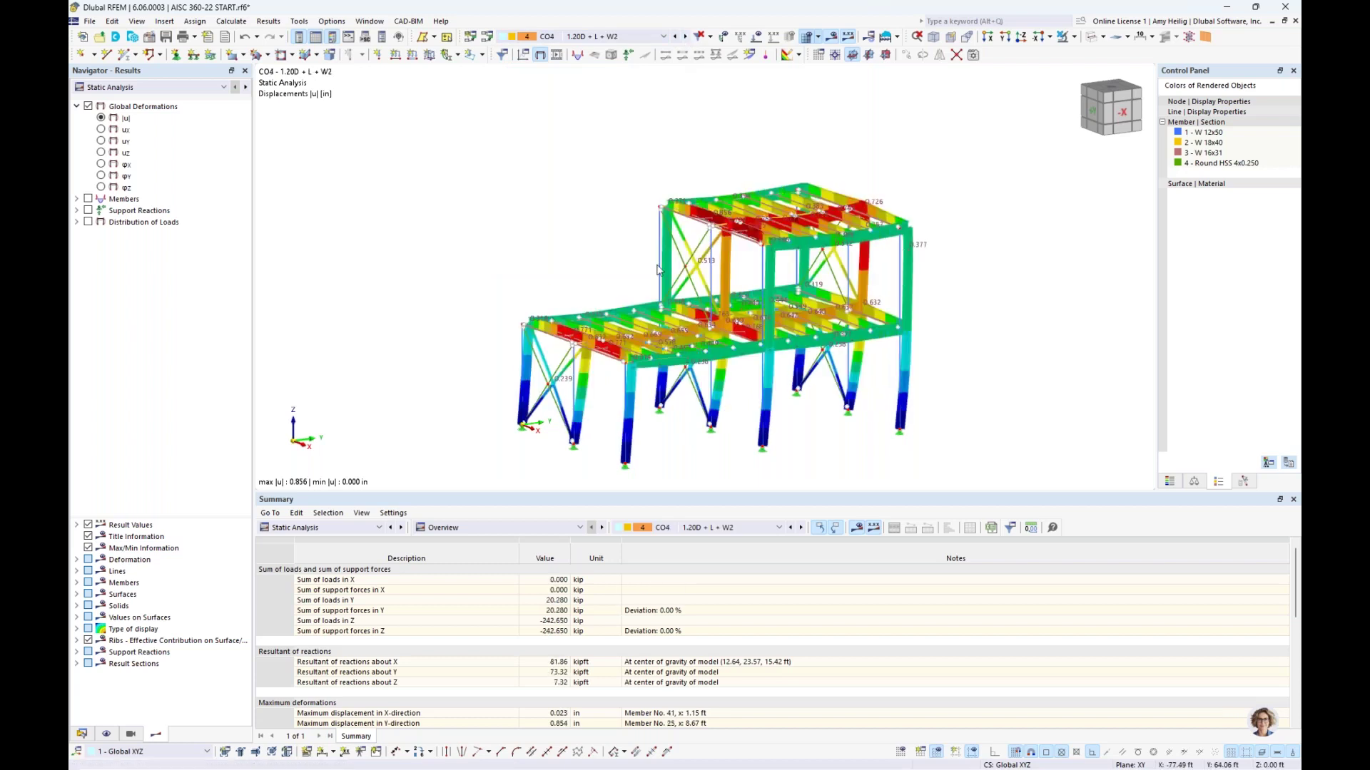
scroll(637, 246, "up", 1)
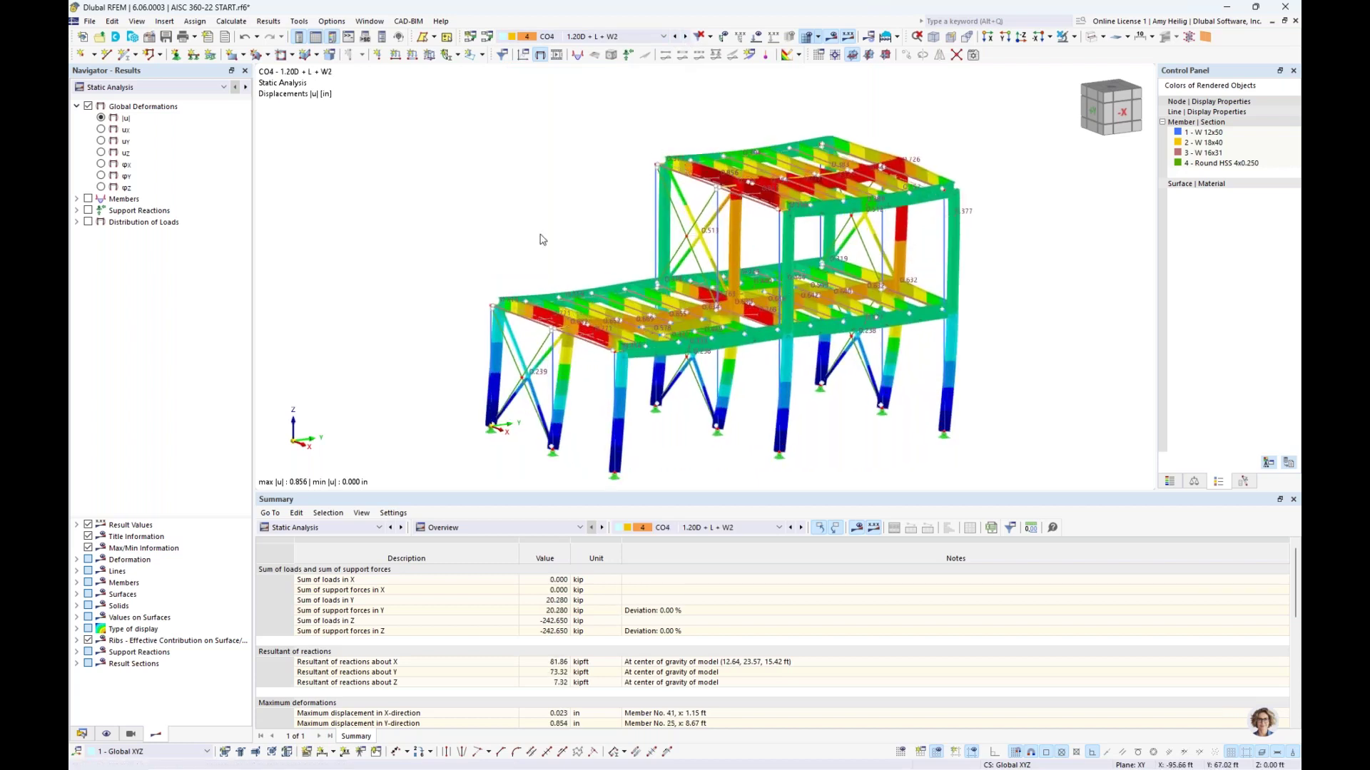
Display the member internal forces instead of global deformations, going from N to Vz and ending on the My moments
left_click(77, 200)
left_click(87, 199)
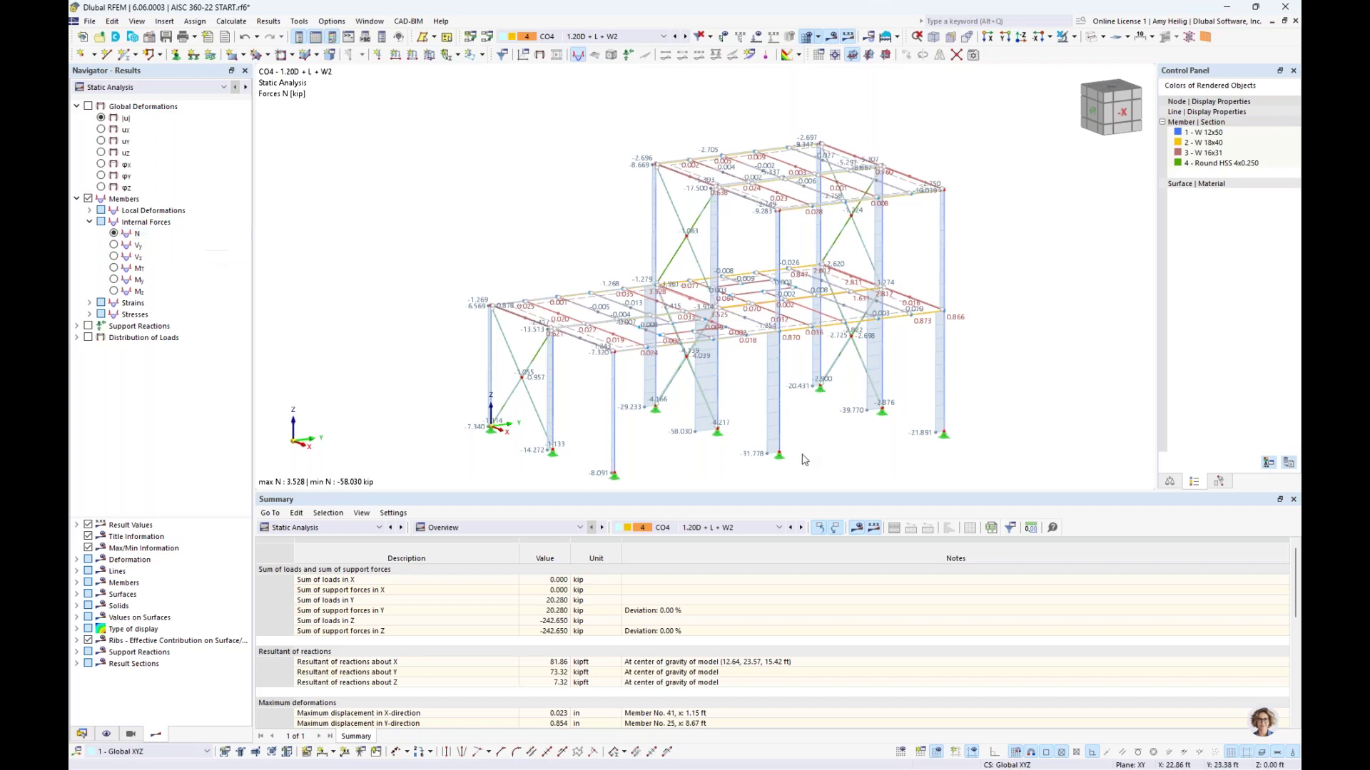
left_click(114, 257)
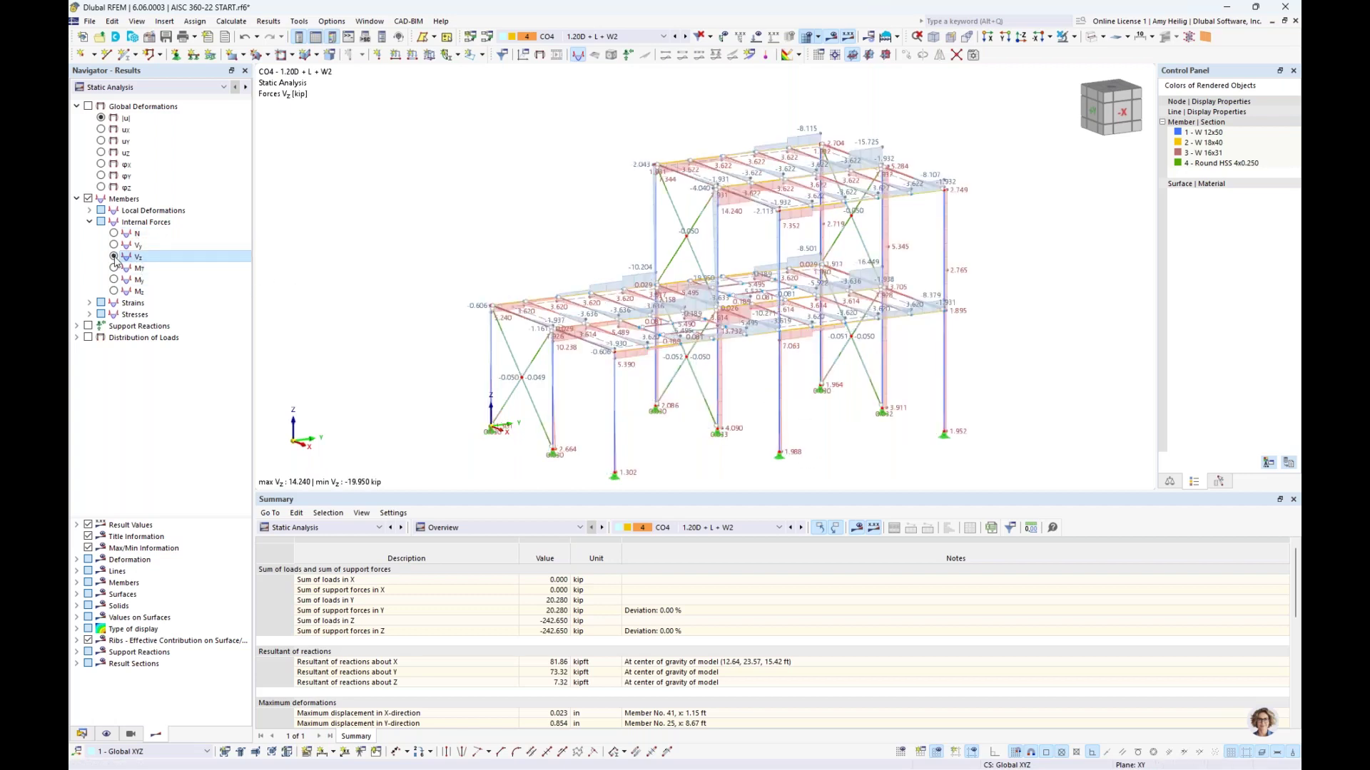
left_click(114, 280)
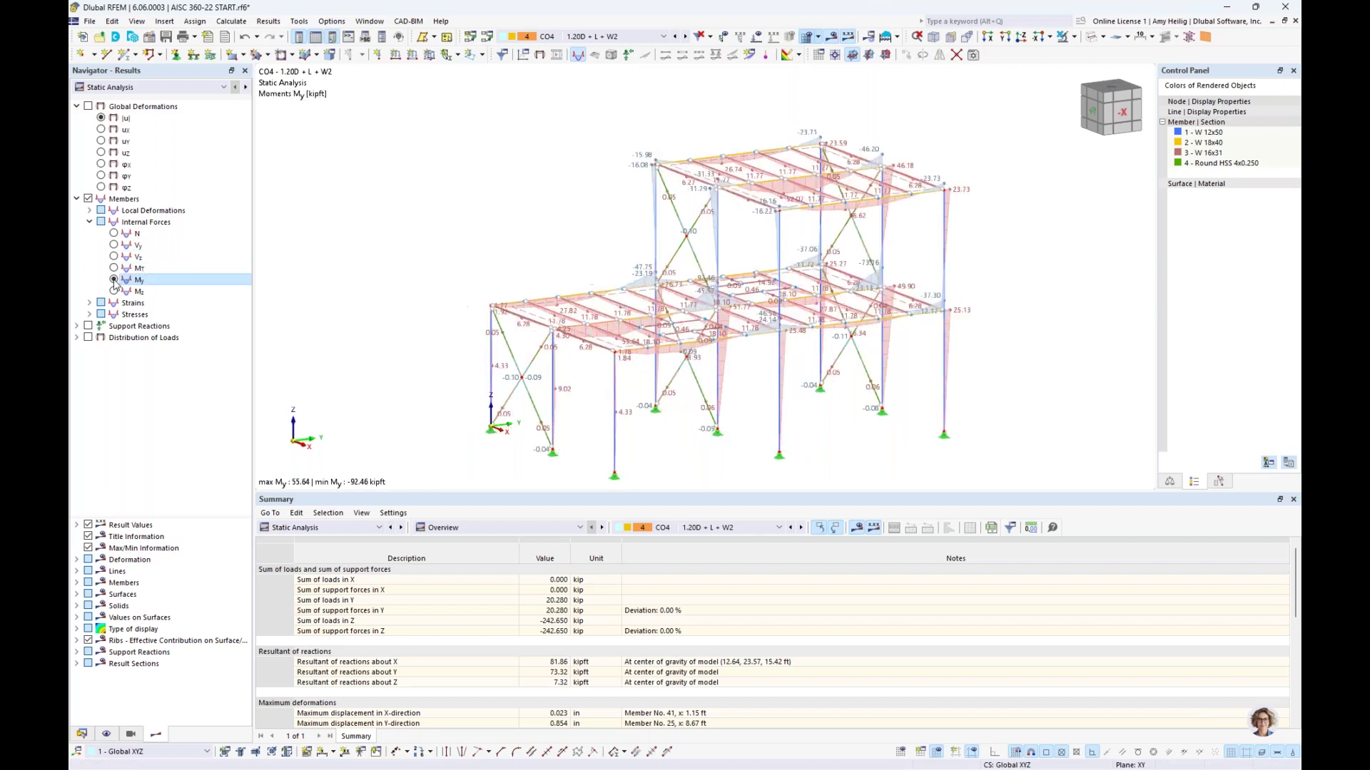
scroll(754, 341, "up", 1)
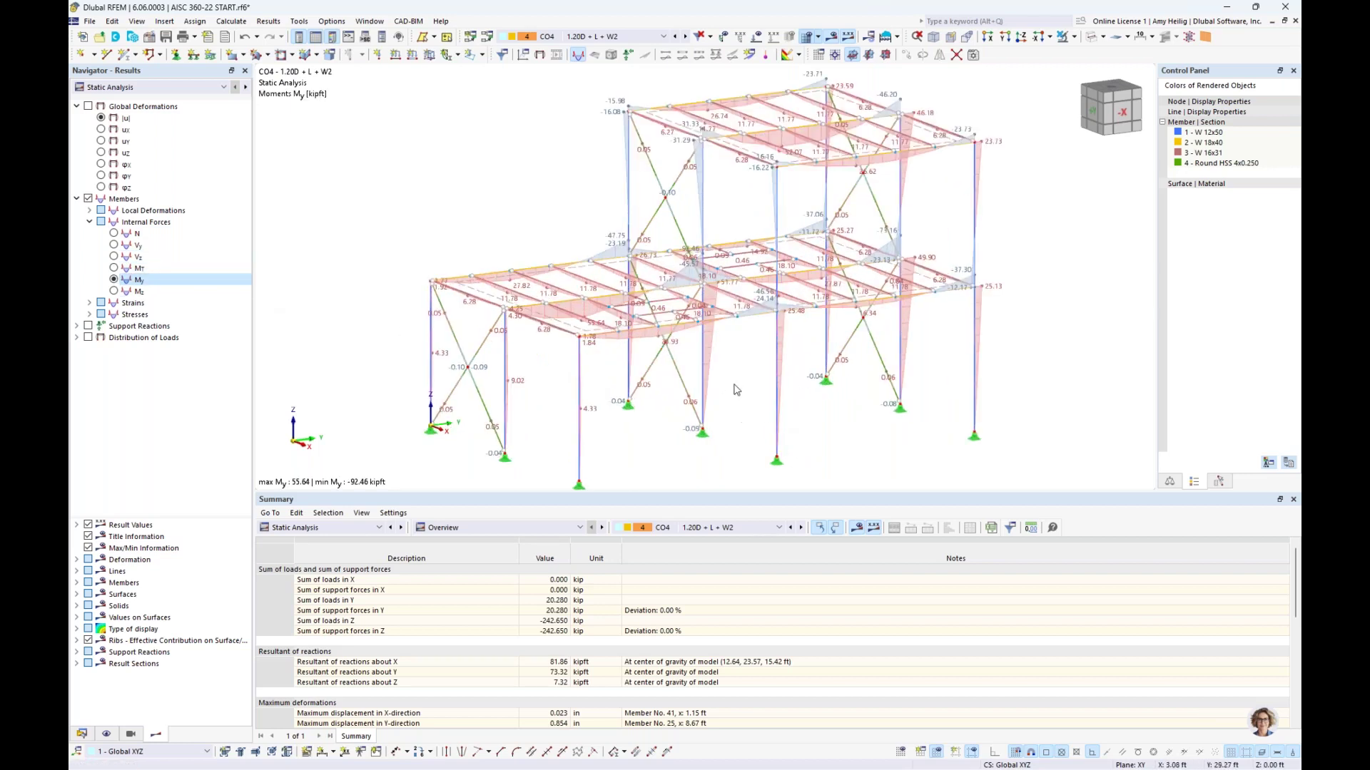
View the result diagrams of member No. 74 with the N and Vz internal forces added, and close them
right_click(758, 321)
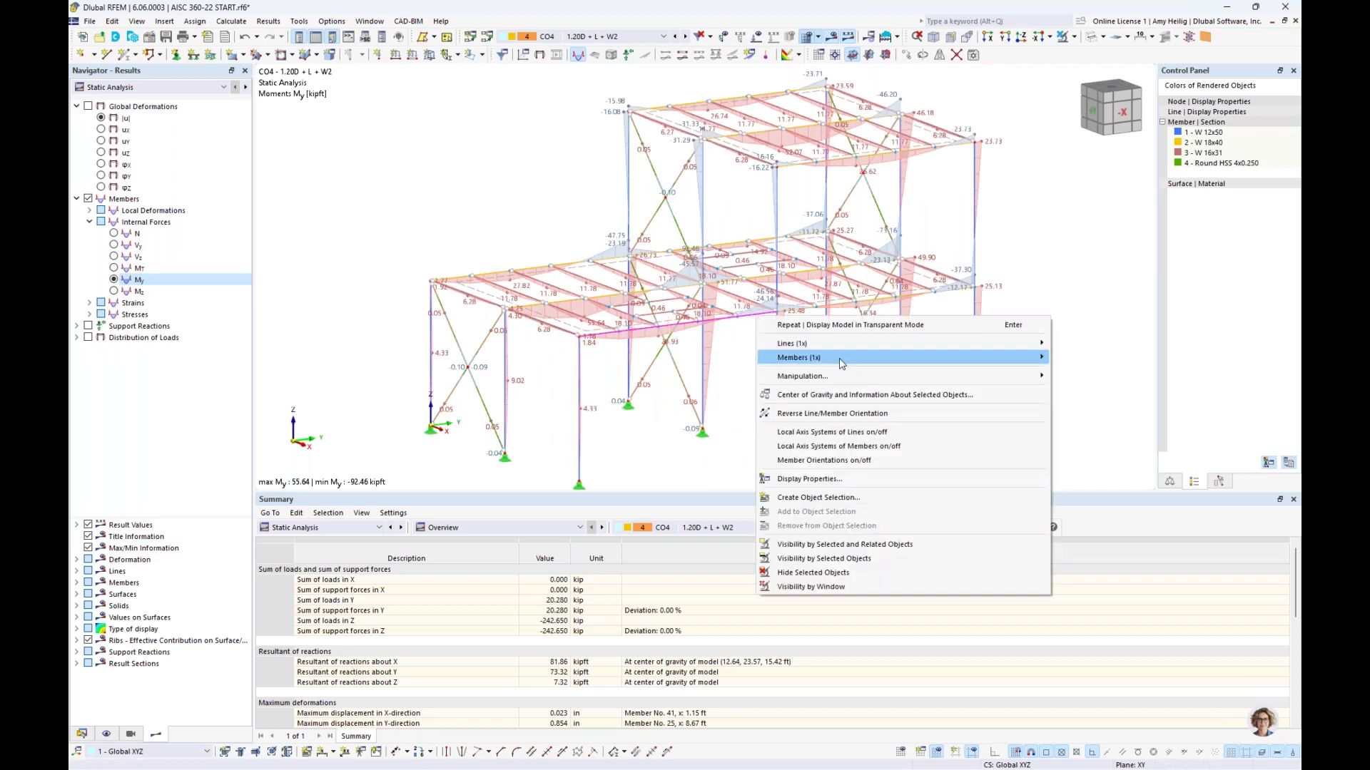
mouse_move(842, 364)
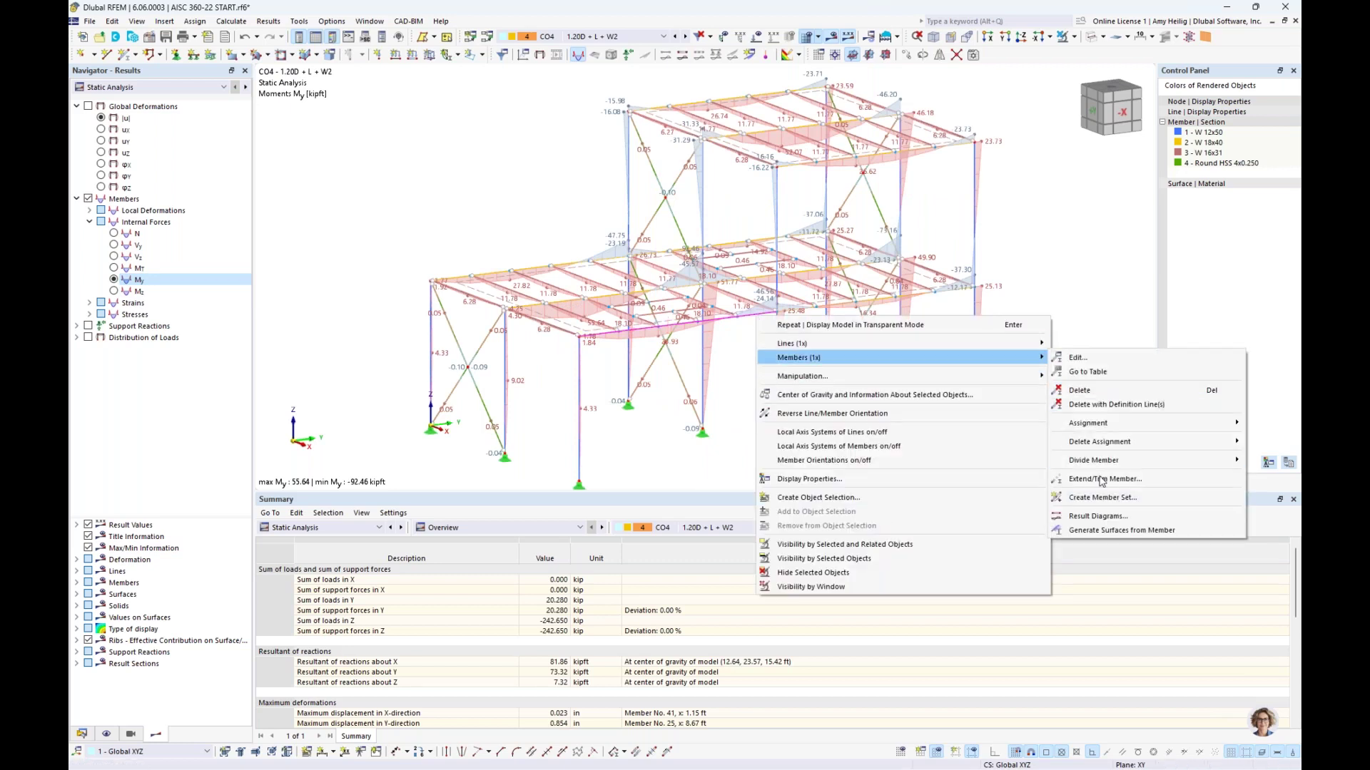
left_click(1089, 515)
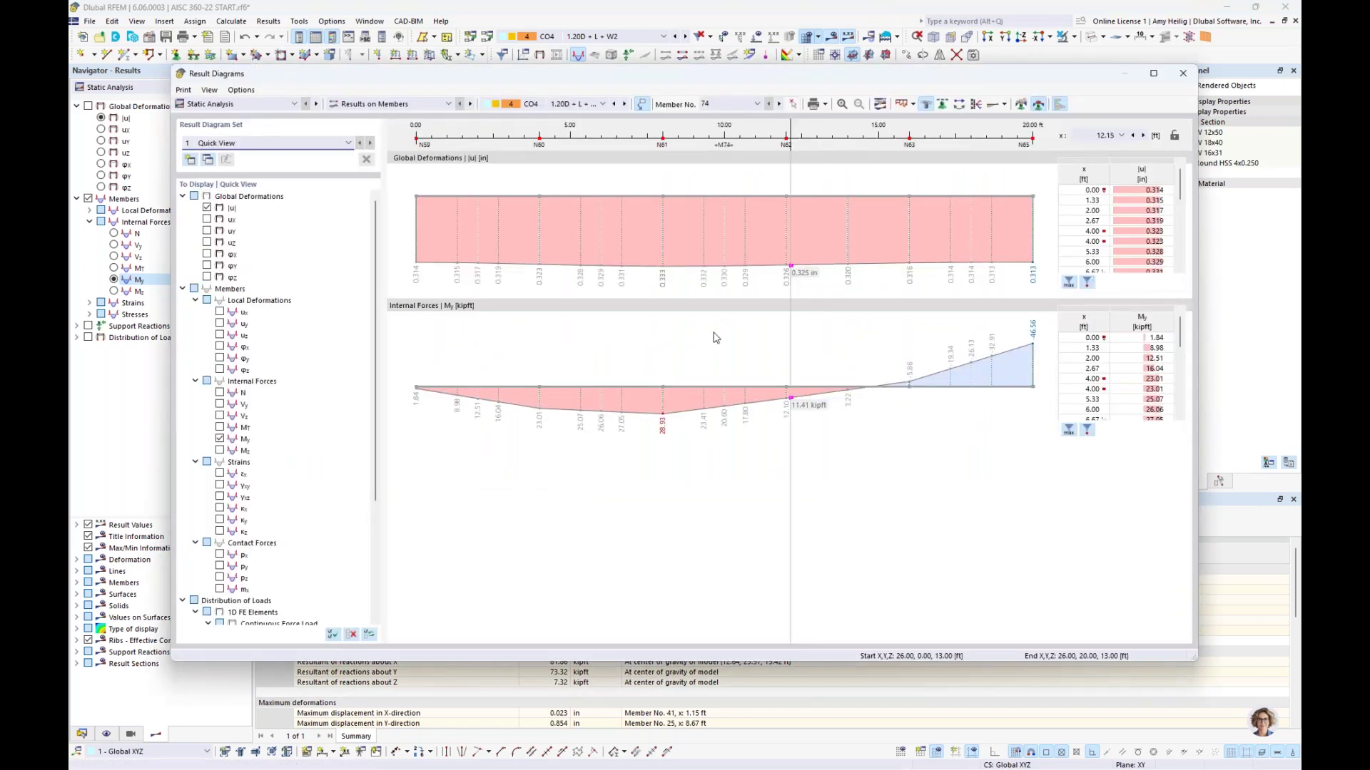
left_click(220, 393)
left_click(220, 416)
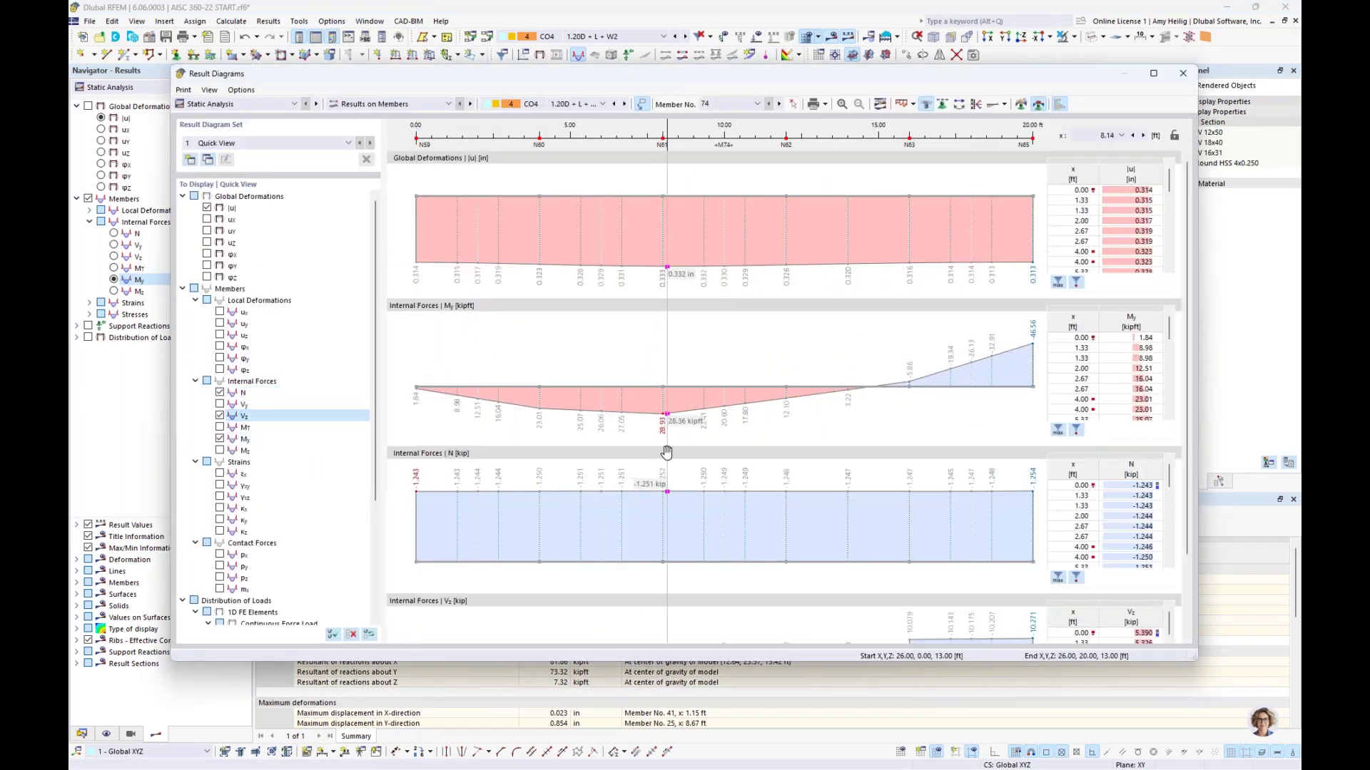
left_click(555, 106)
left_click(554, 106)
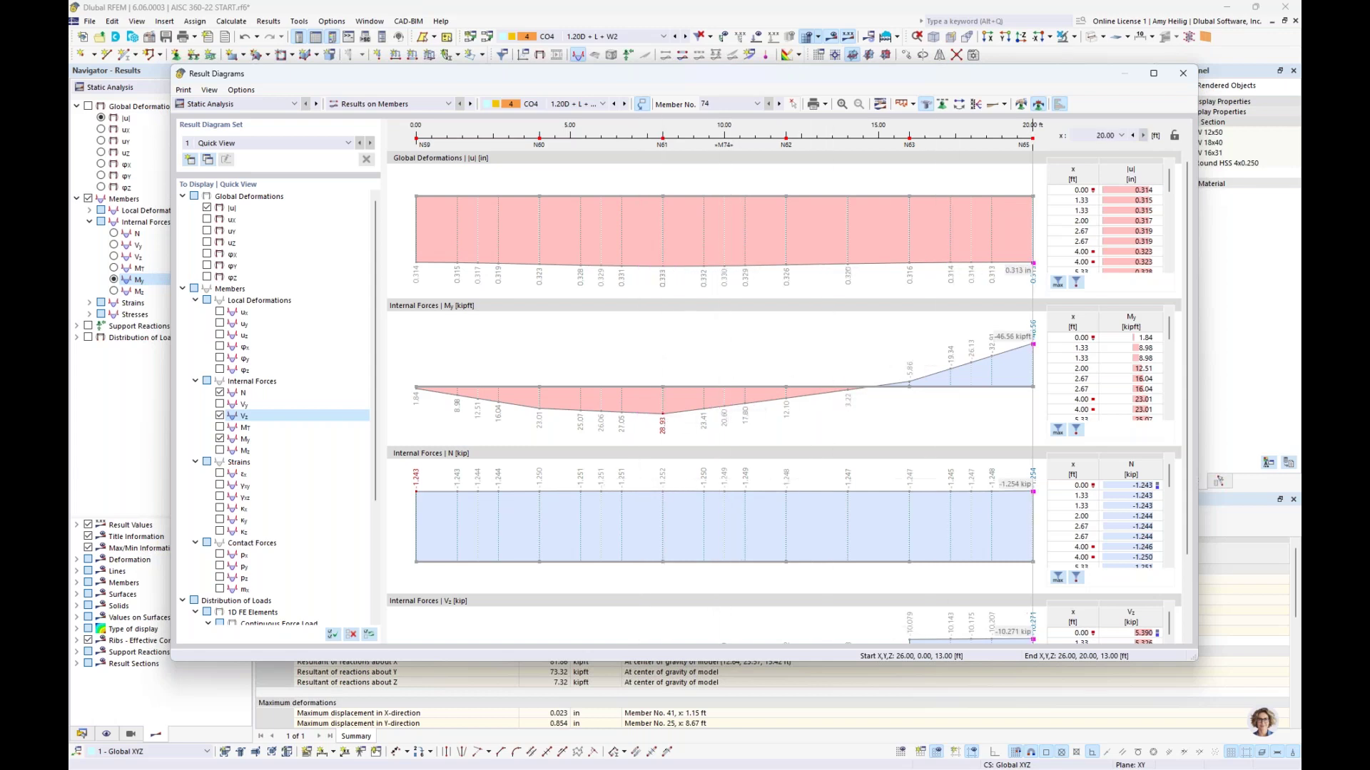
left_click(1183, 74)
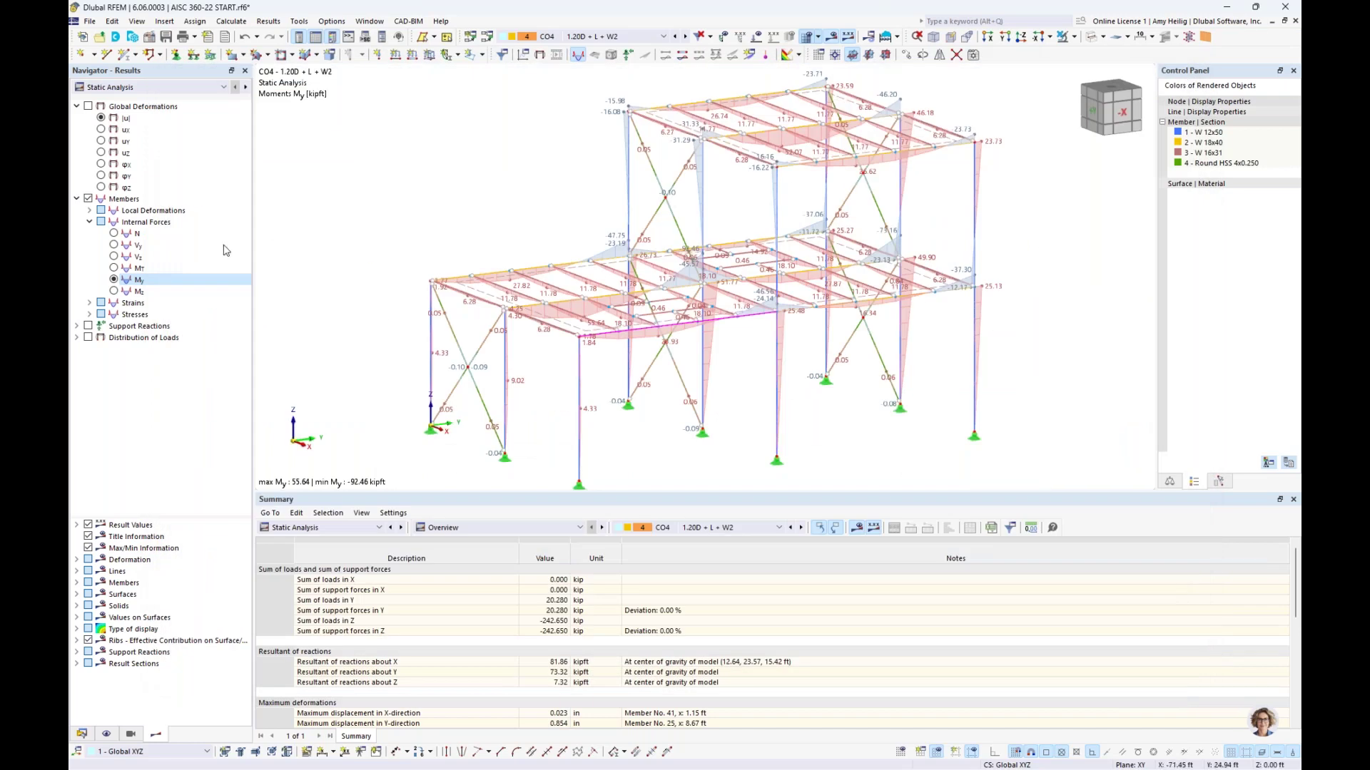
Briefly toggle the support reactions on and off, and show the static analysis result tables by member
left_click(88, 326)
left_click(88, 326)
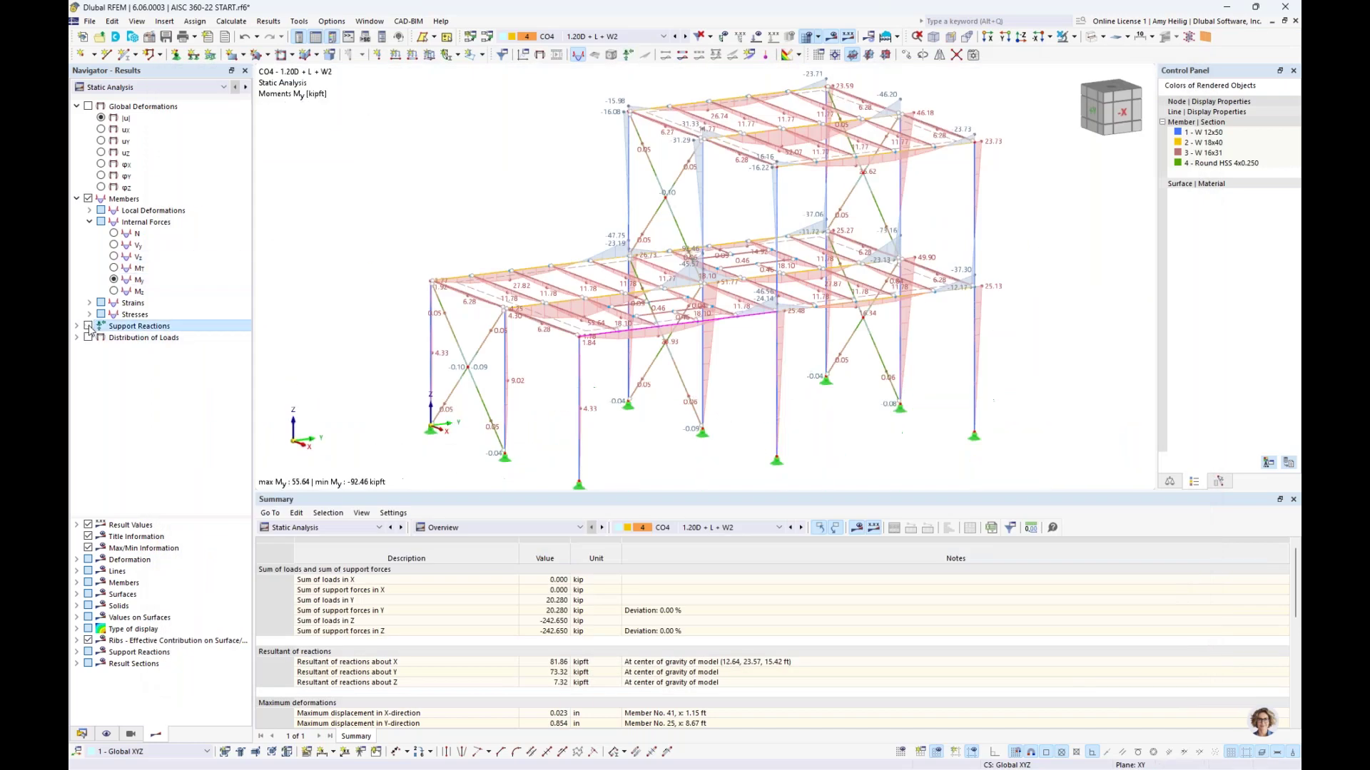
left_click(485, 533)
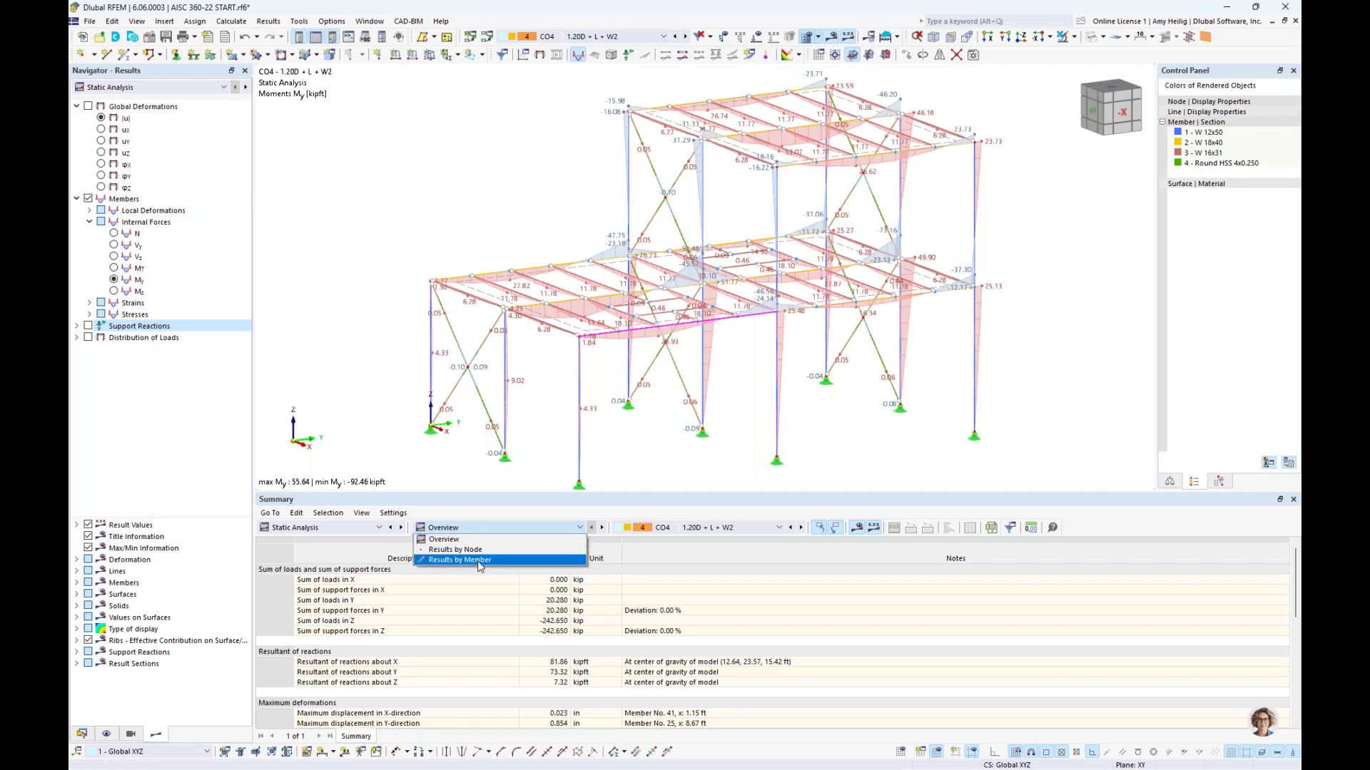
left_click(480, 560)
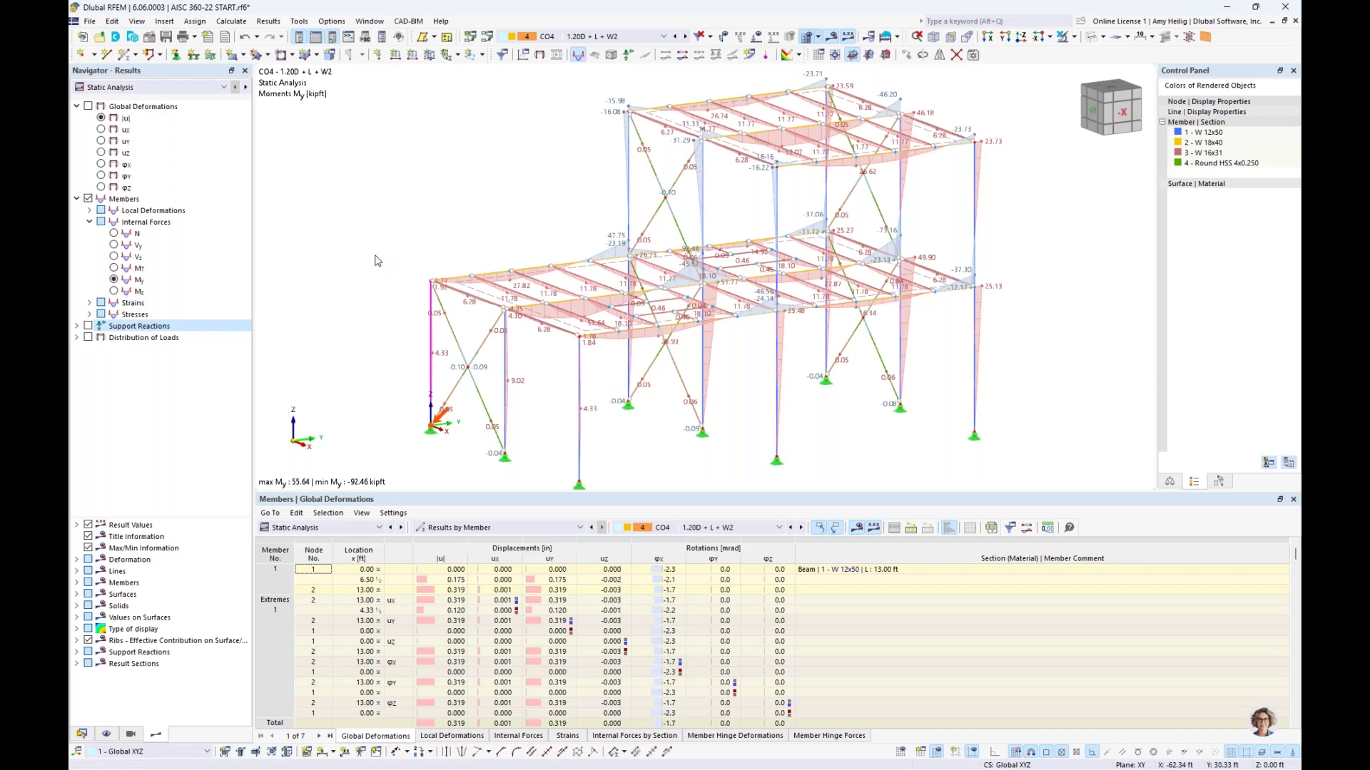
Switch the results to Steel Design, enlarge the results table and list the design ratios on members by member
left_click(196, 94)
left_click(187, 113)
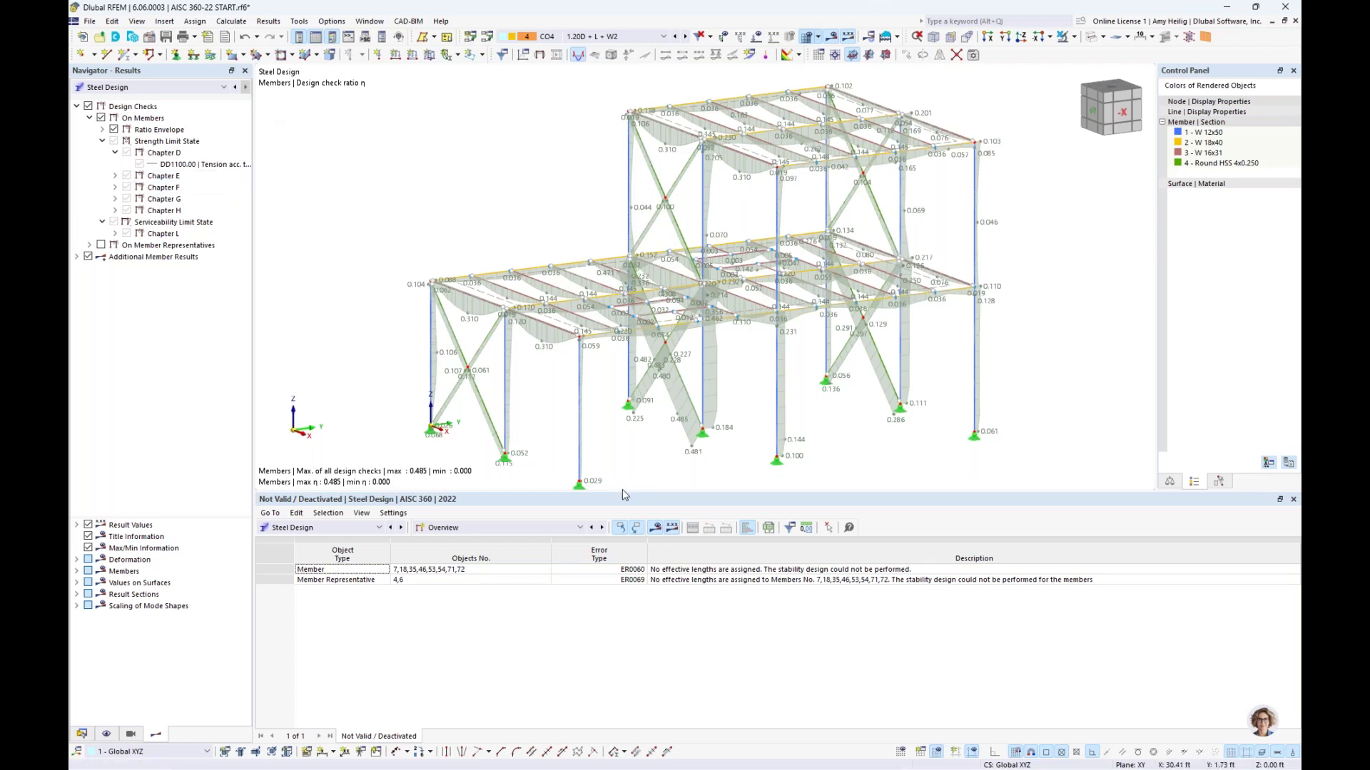
left_click_drag(624, 495, 621, 437)
left_click(524, 472)
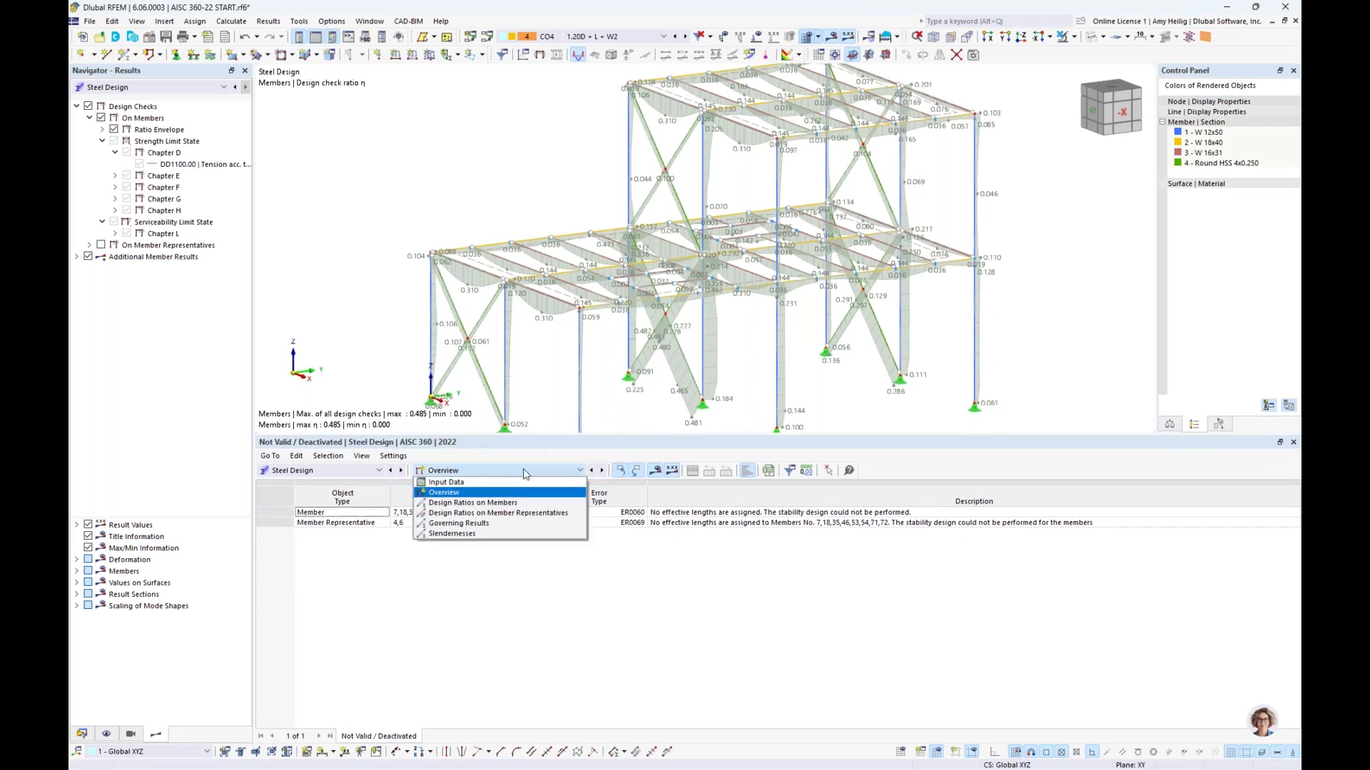
left_click(514, 503)
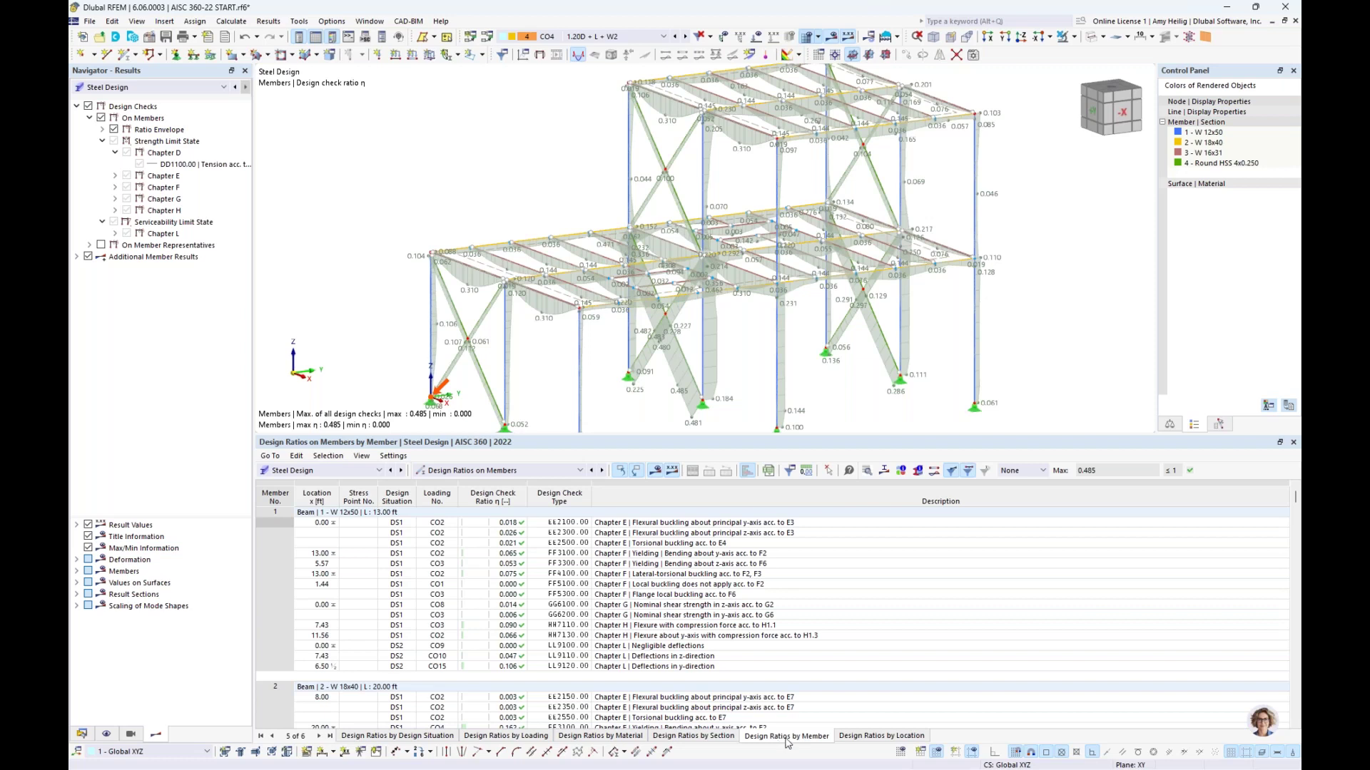
Examine member 1's design checks, including torsional buckling to E4 and lateral-torsional buckling to F2, F3, enlarging the results table further
scroll(845, 347, "down", 3)
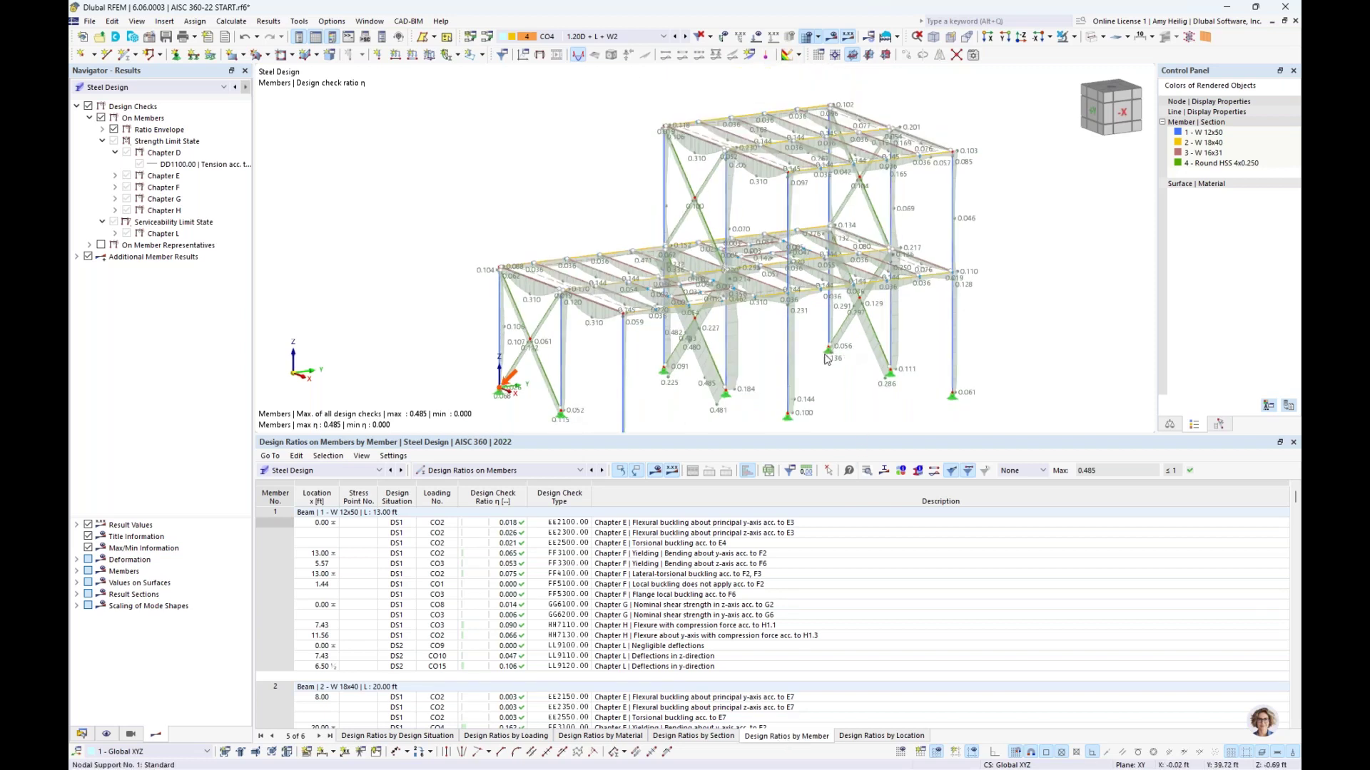
left_click(713, 543)
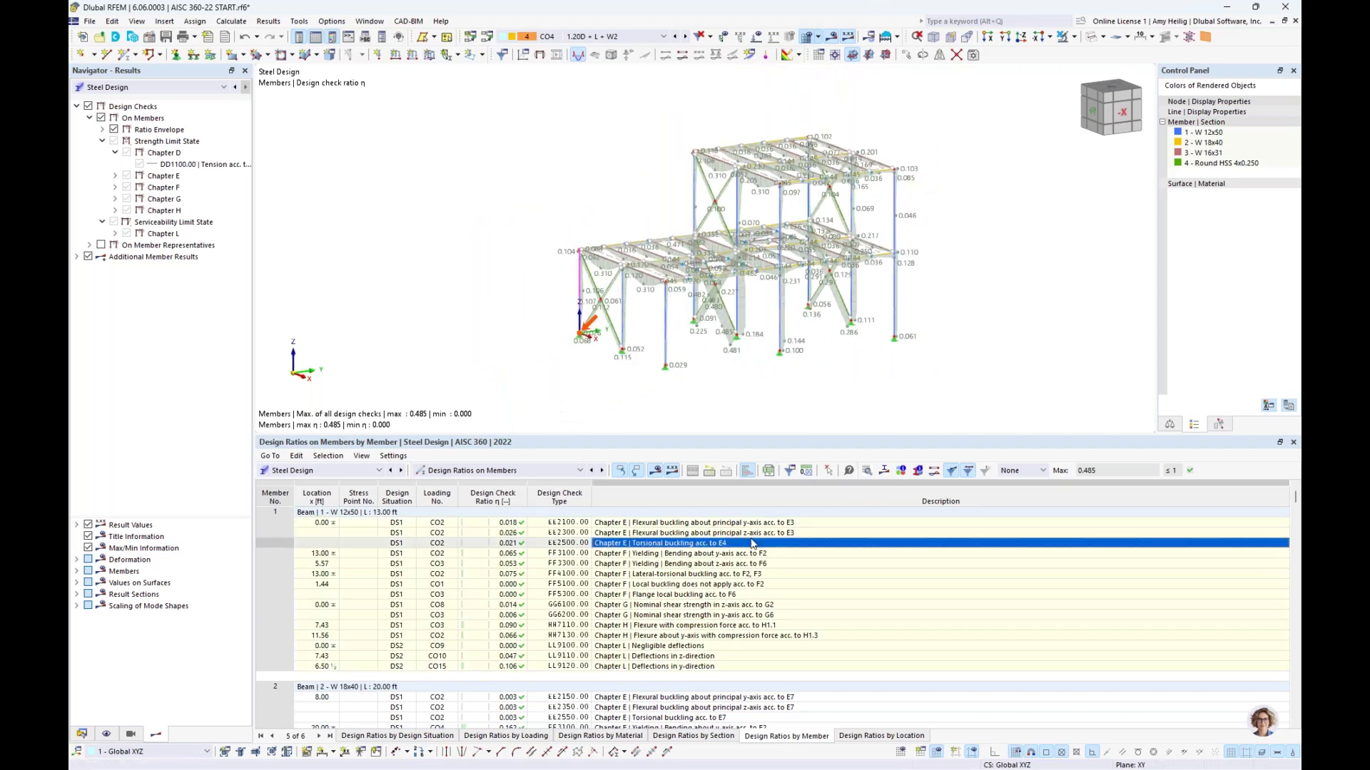
left_click(727, 575)
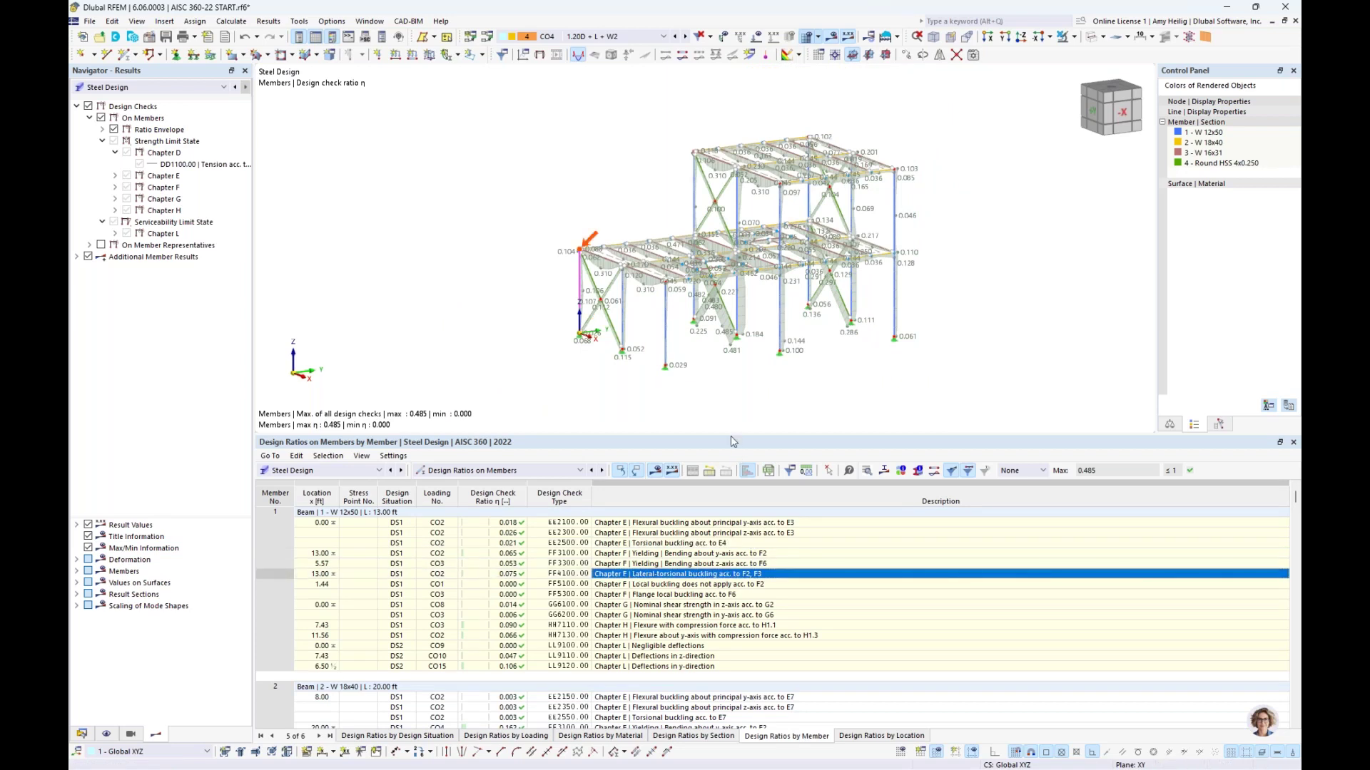
left_click_drag(734, 433, 733, 384)
left_click(714, 548)
scroll(714, 553, "down", 1)
Examine member 2's design checks for buckling, yielding, combined flexure and compression, and deflection
left_click(721, 669)
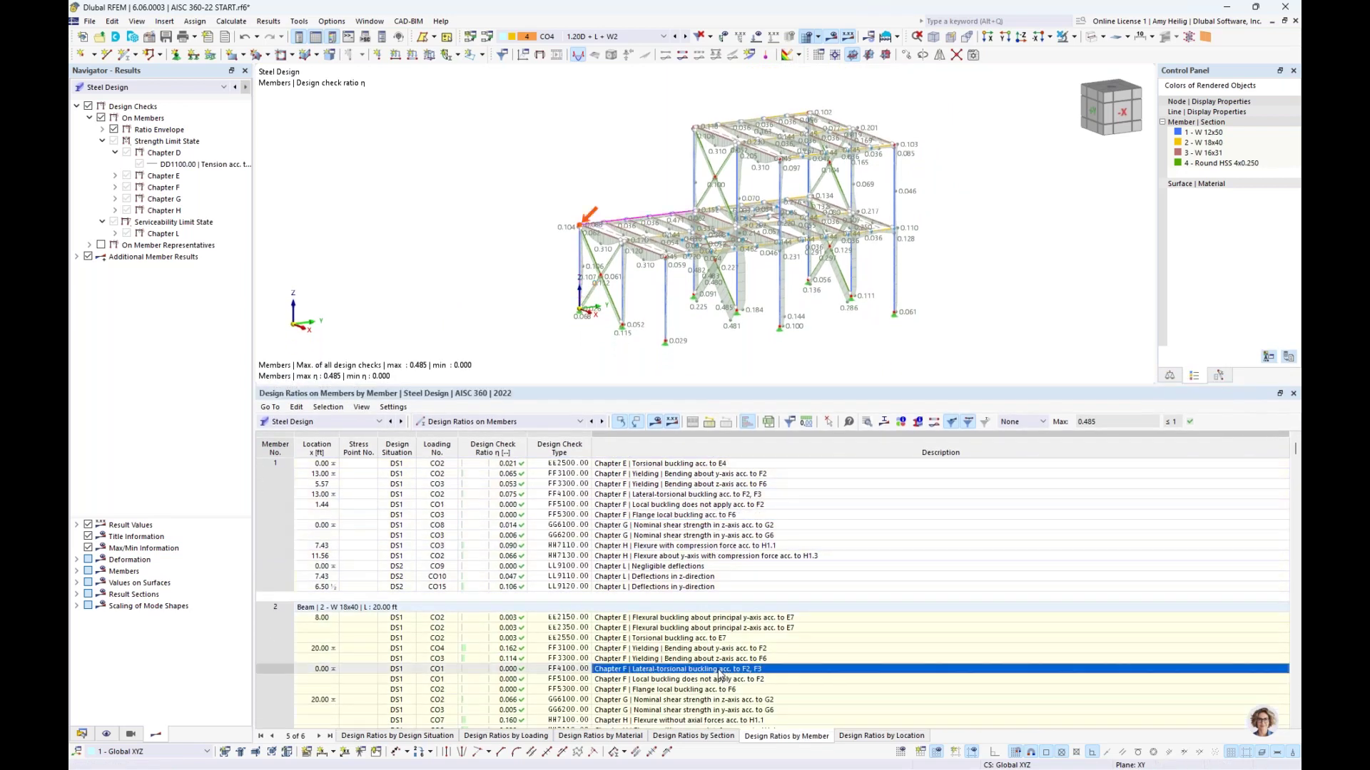
scroll(709, 578, "down", 5)
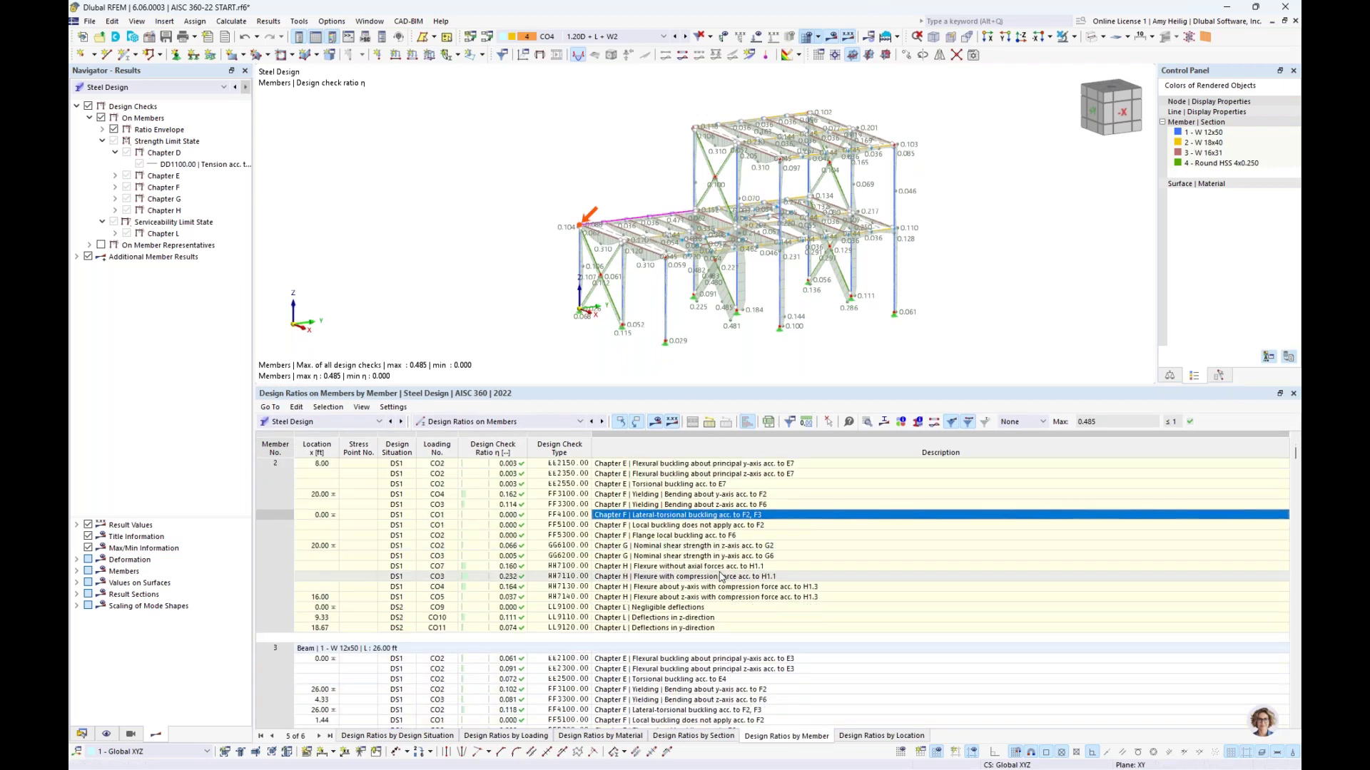
left_click(708, 576)
left_click(706, 607)
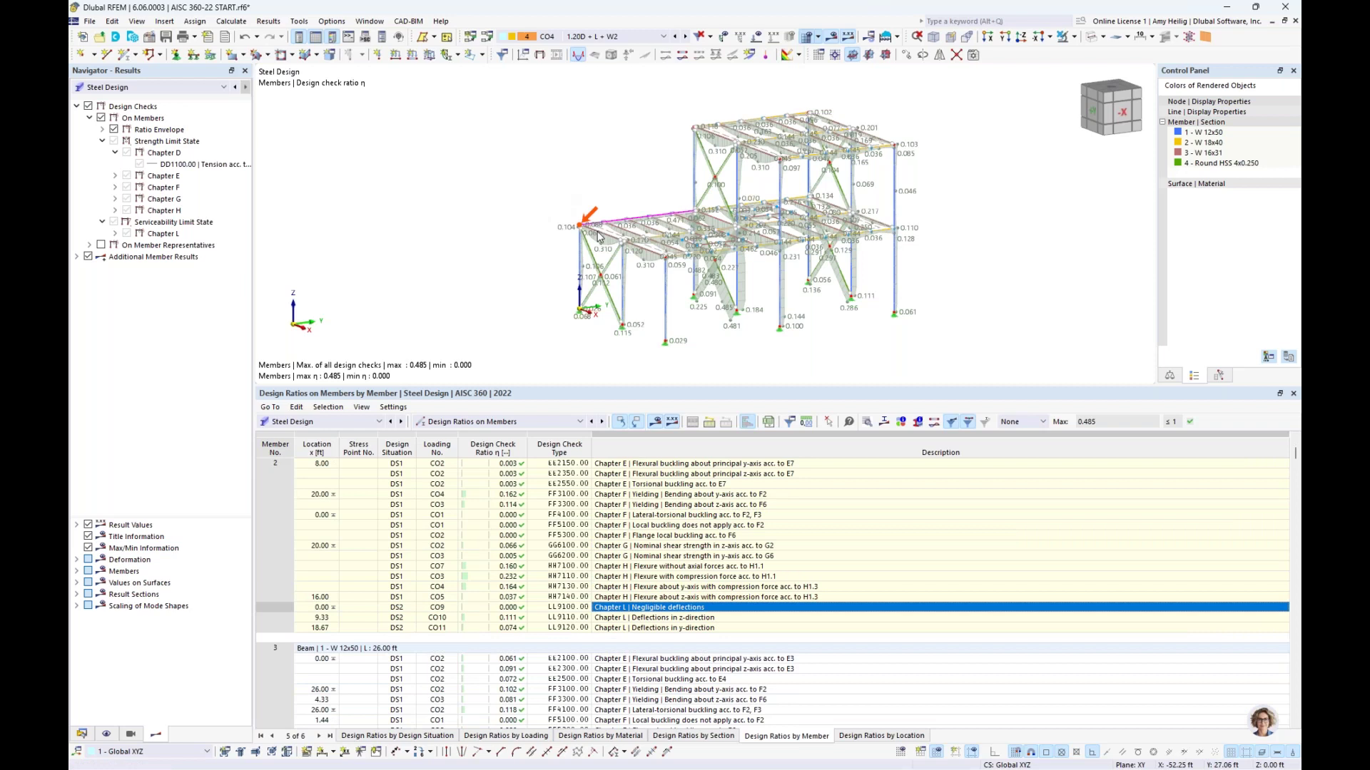
left_click(654, 505)
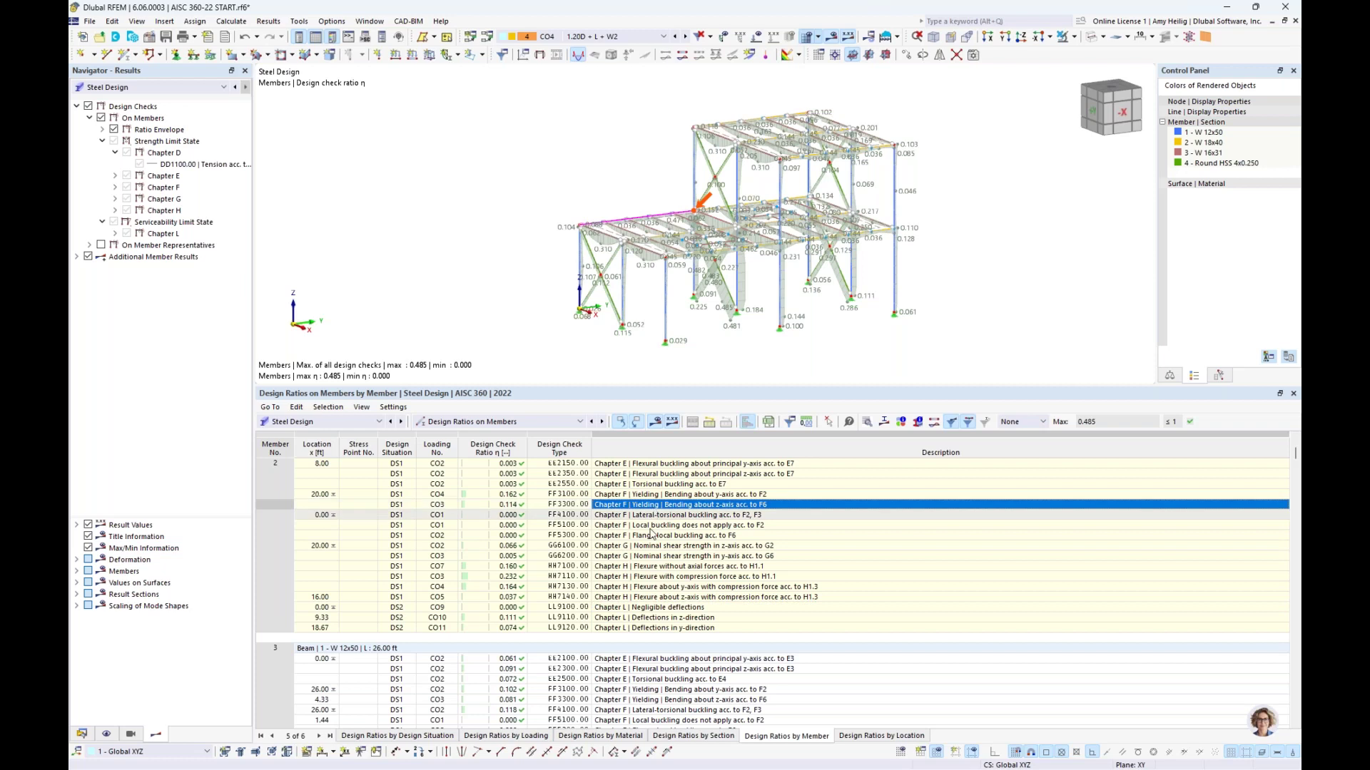
scroll(713, 552, "up", 1)
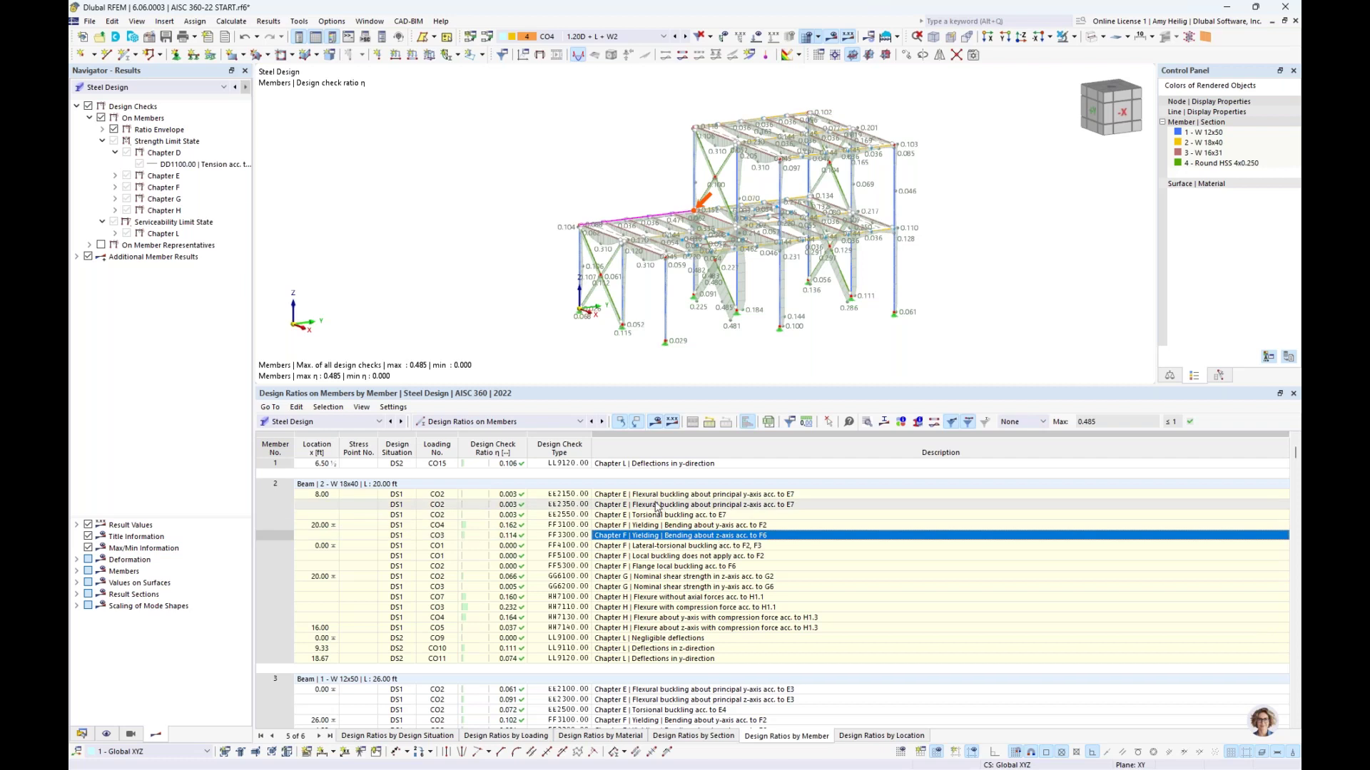
scroll(650, 571, "down", 1)
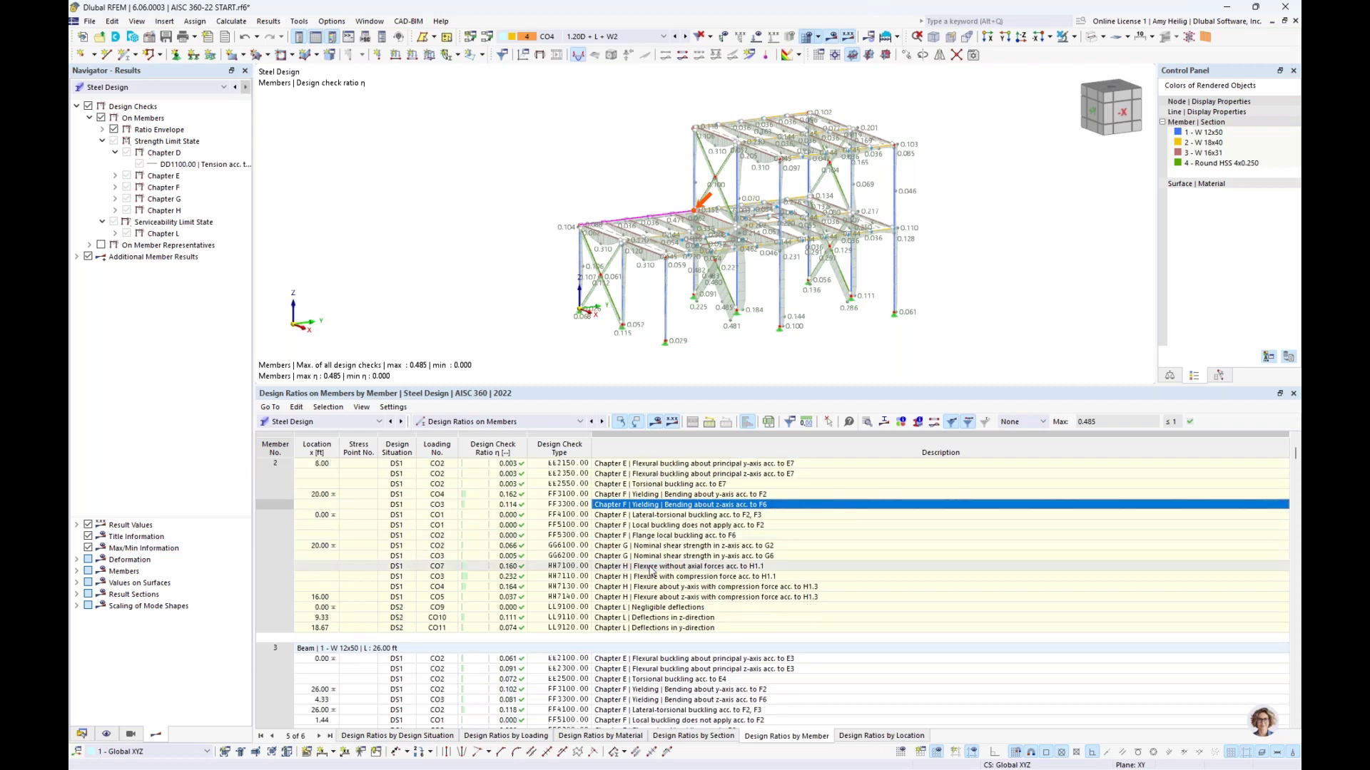
scroll(650, 570, "up", 1)
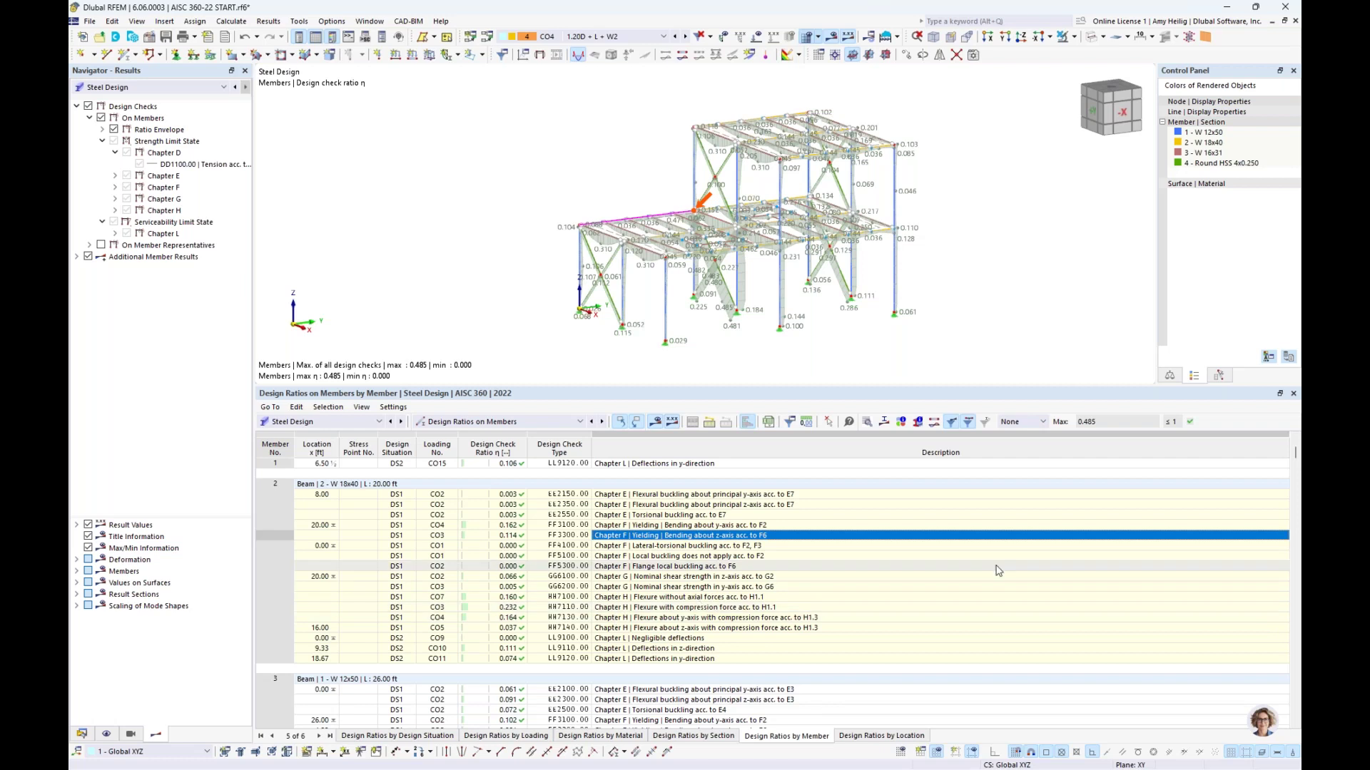
Filter the design ratios table to the Max check of each member and review the listed members
left_click(1044, 422)
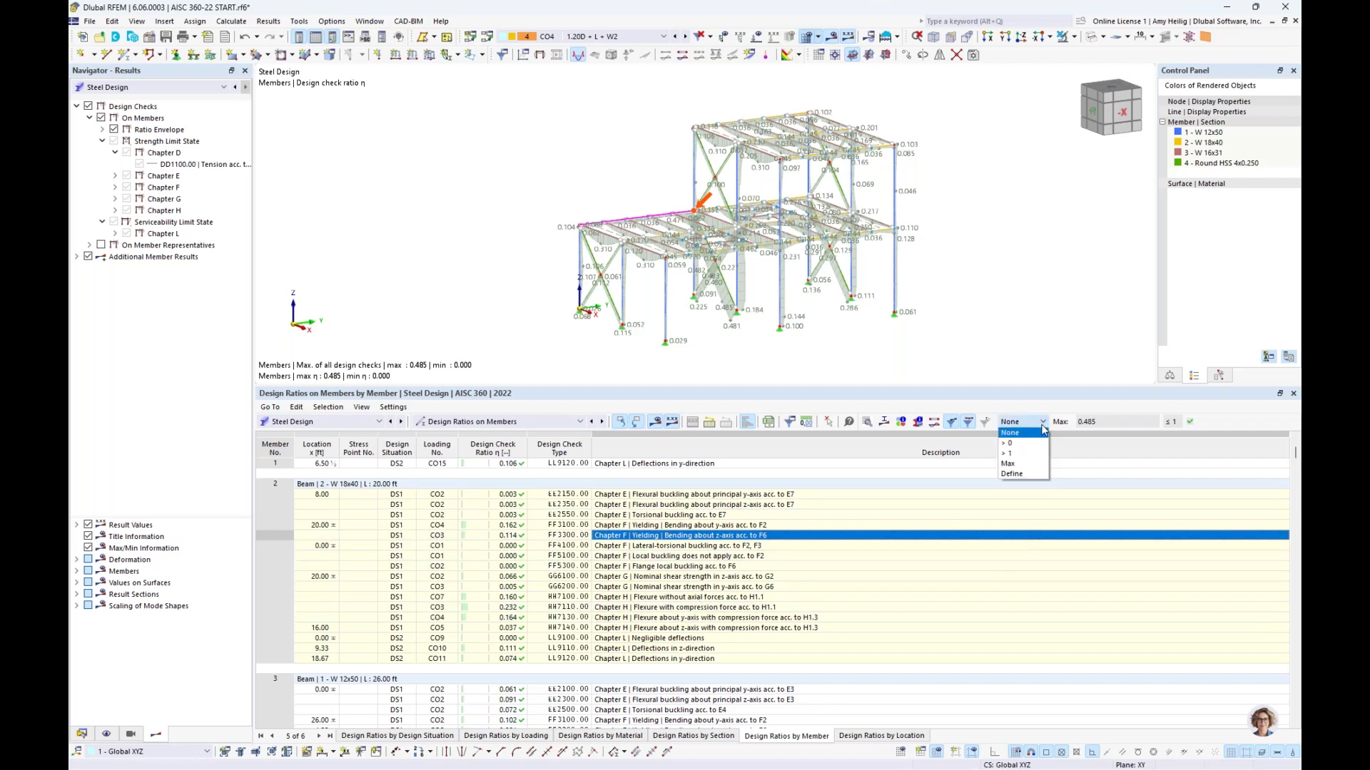
left_click(1008, 464)
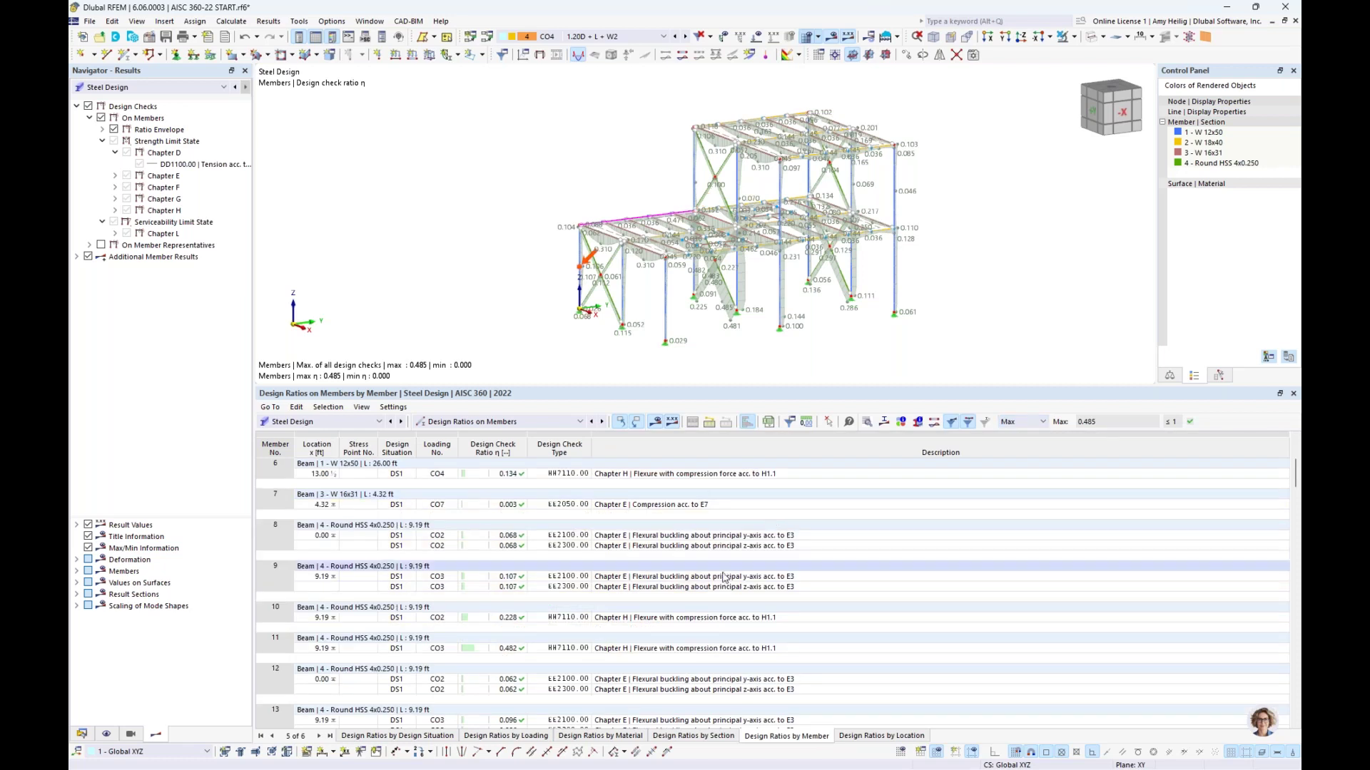
scroll(721, 579, "down", 5)
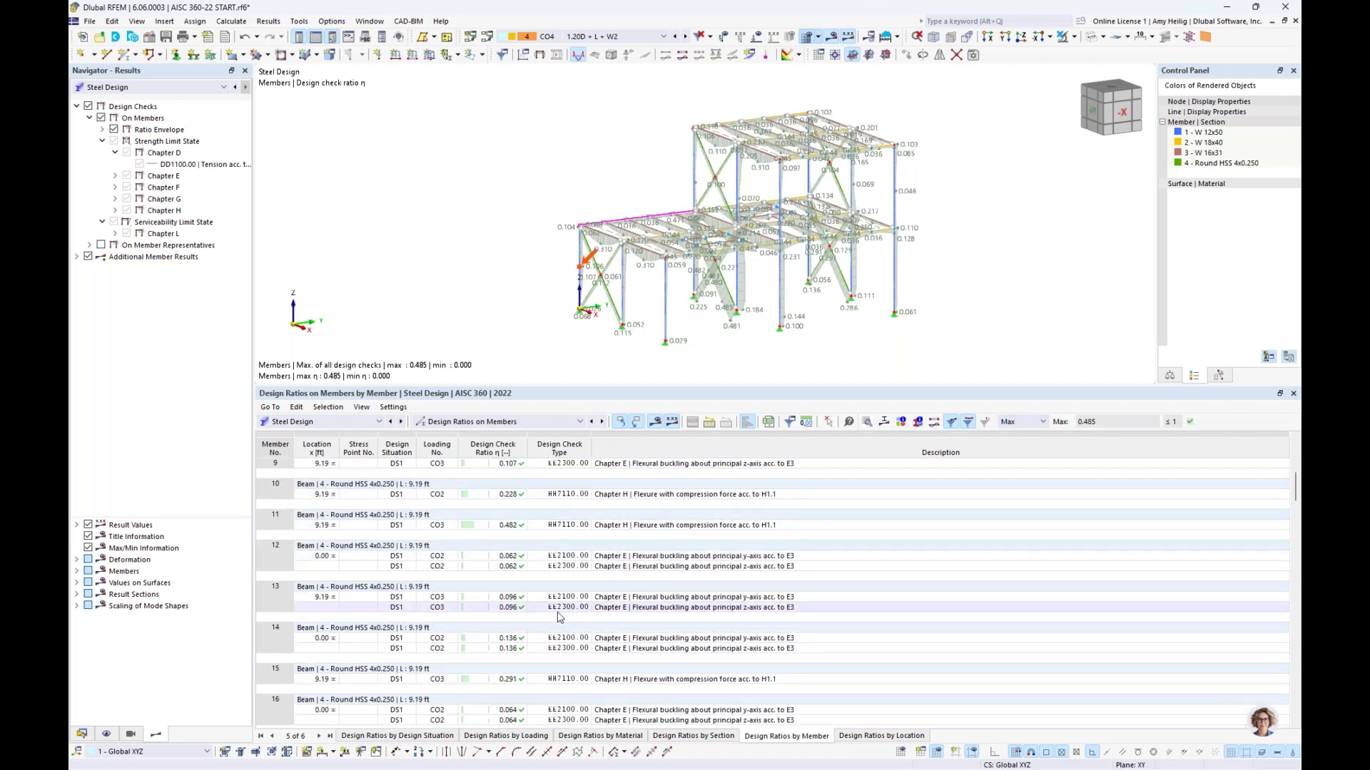
scroll(558, 612, "down", 3)
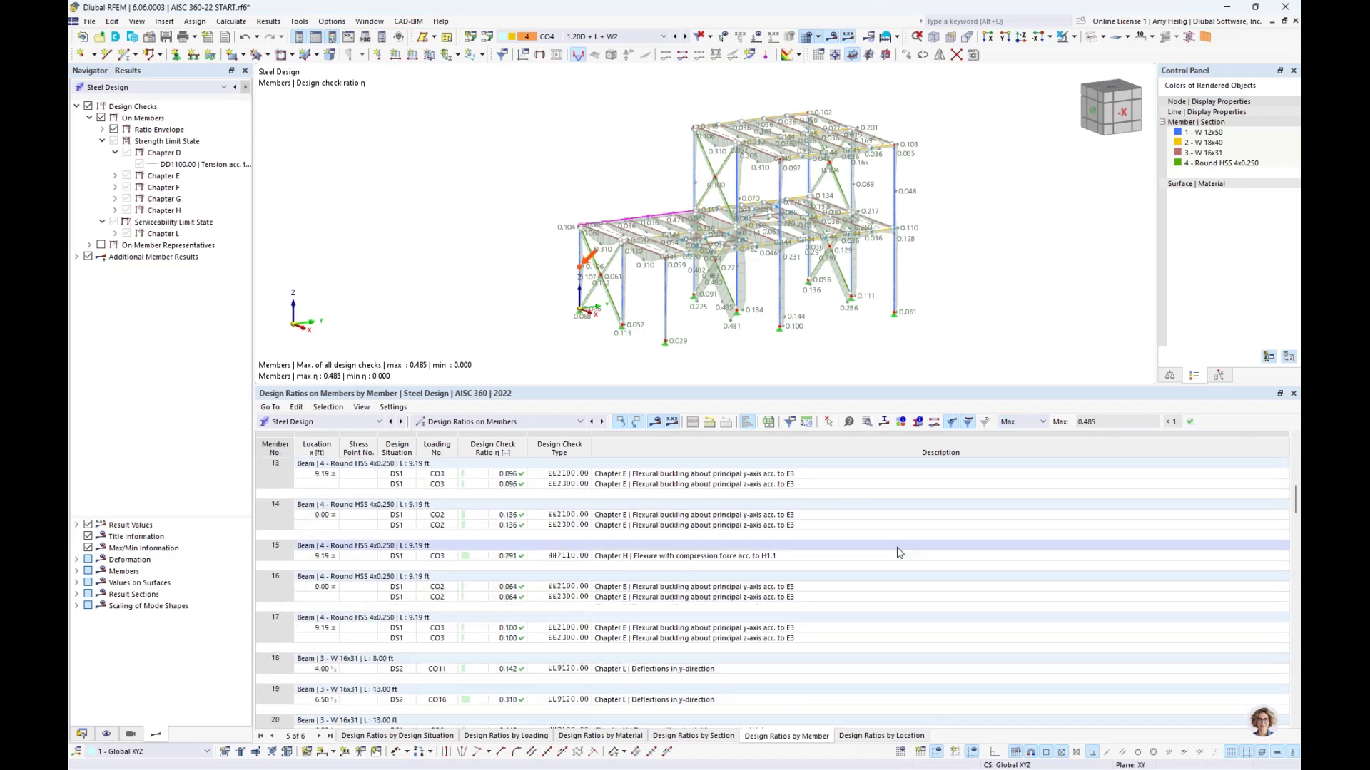
Remove the Max filter from the design ratios table and select member 3's flexure with compression check to H1.1
left_click(1020, 422)
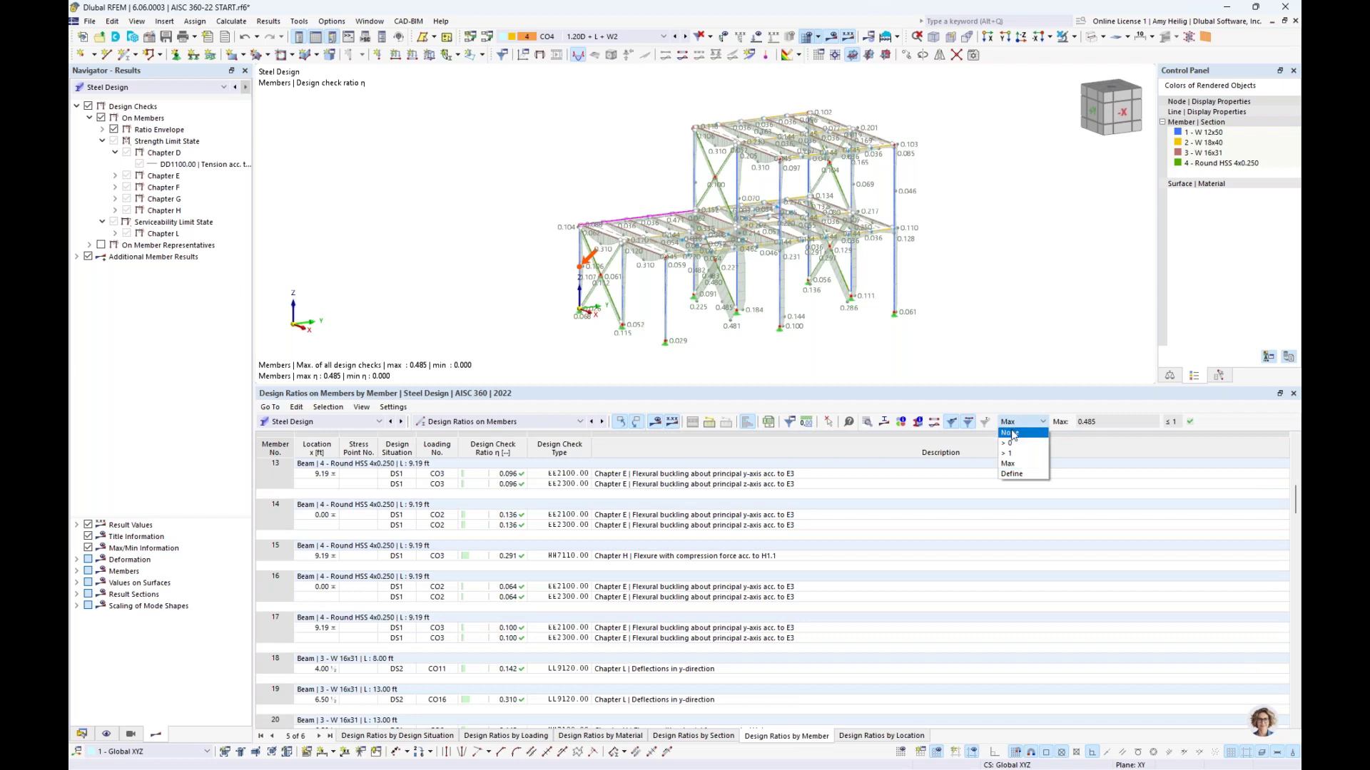
left_click(1012, 434)
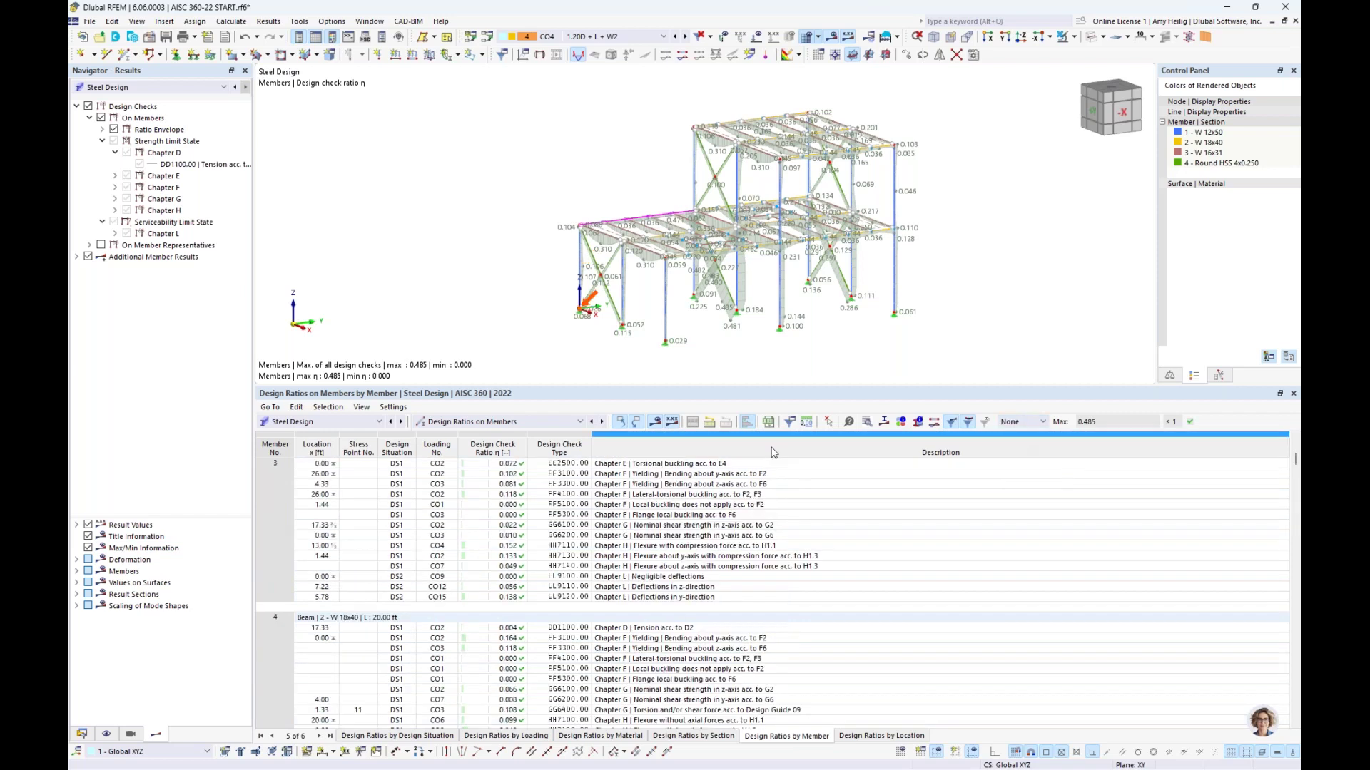
left_click(774, 504)
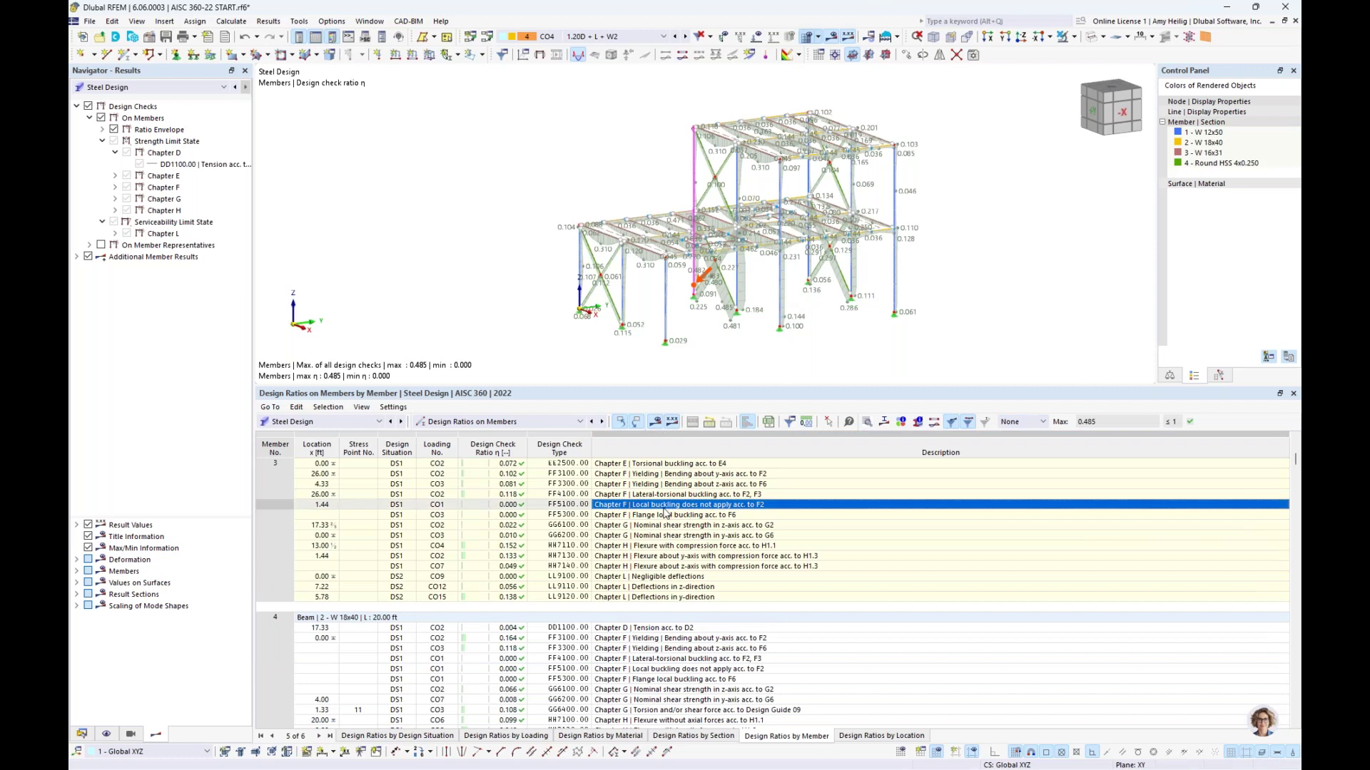
left_click(662, 547)
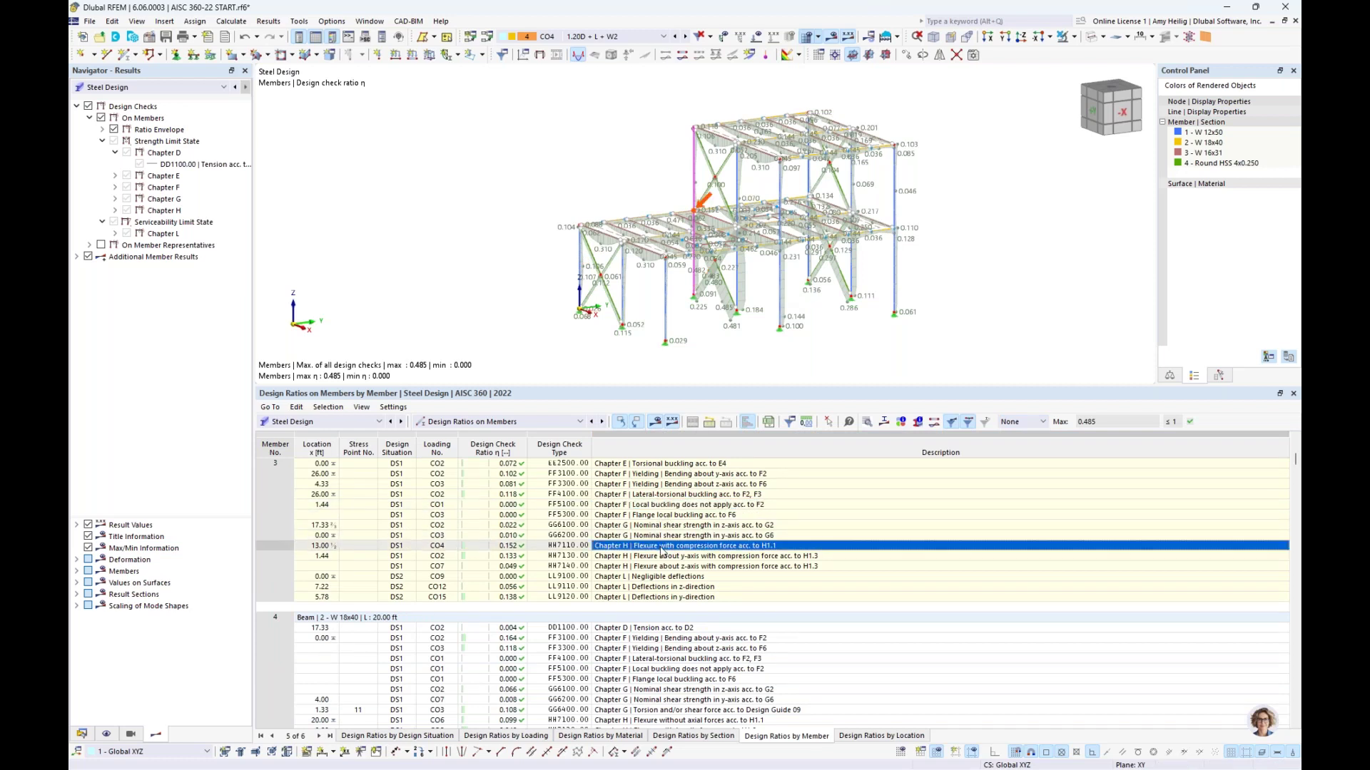
Open the details of member 3's H1.1 check and examine its formulas and the section classification of flange Element No. 1
left_click(868, 422)
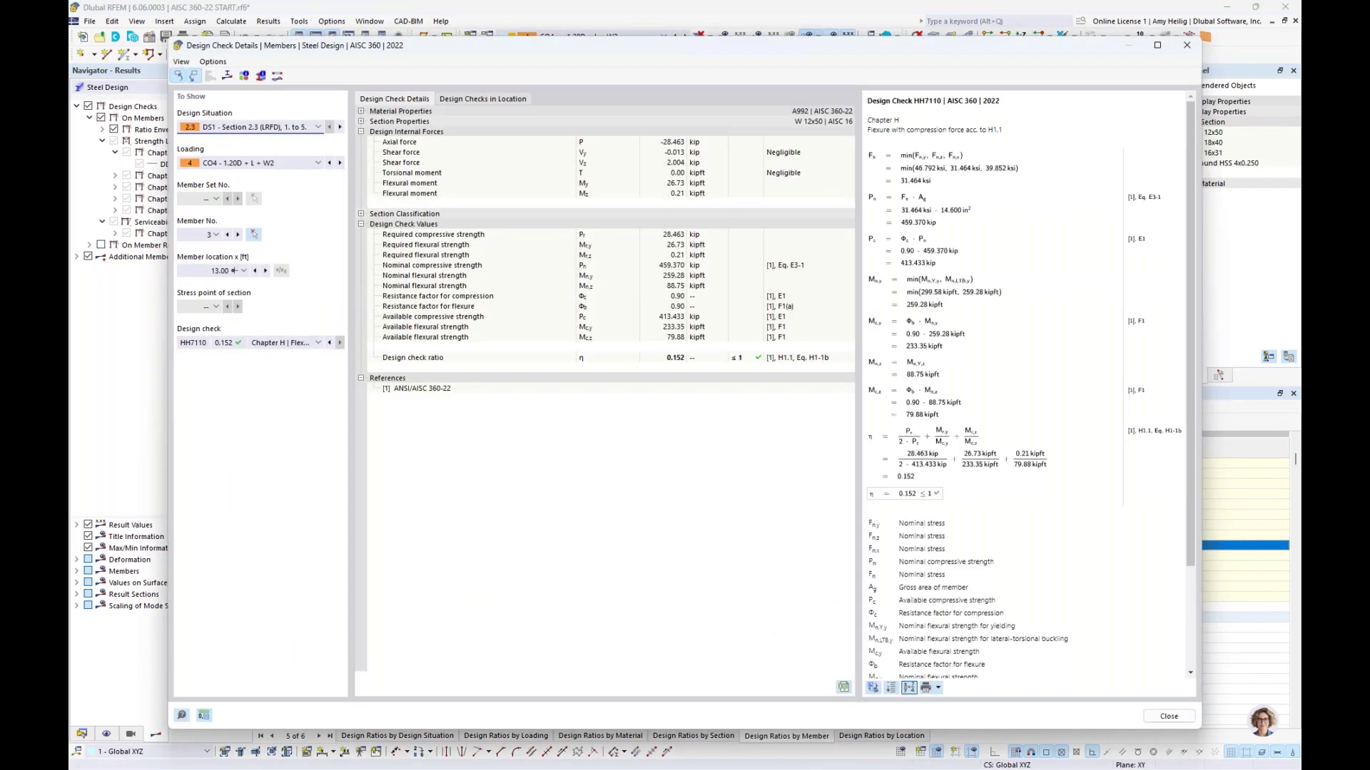
scroll(919, 205, "up", 3, "ctrl")
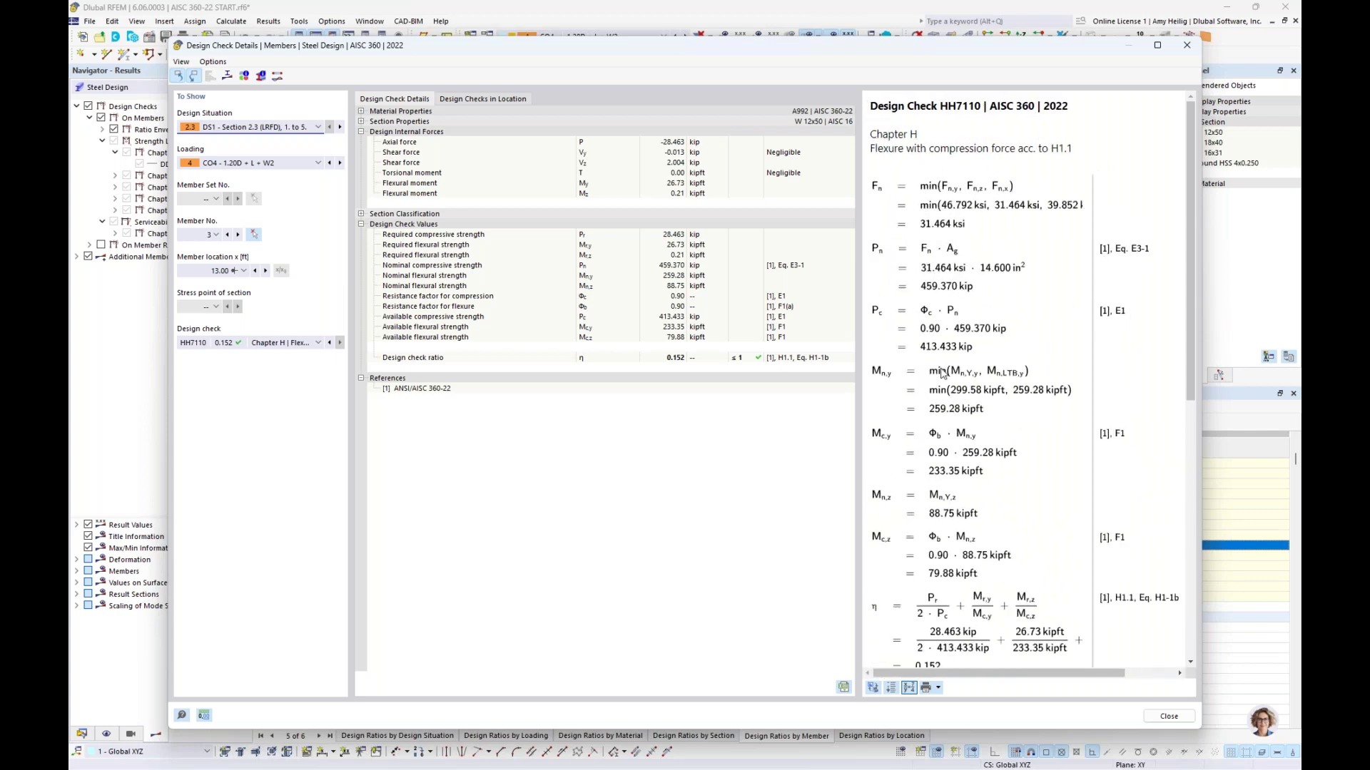
scroll(942, 372, "down", 2)
scroll(943, 373, "down", 4)
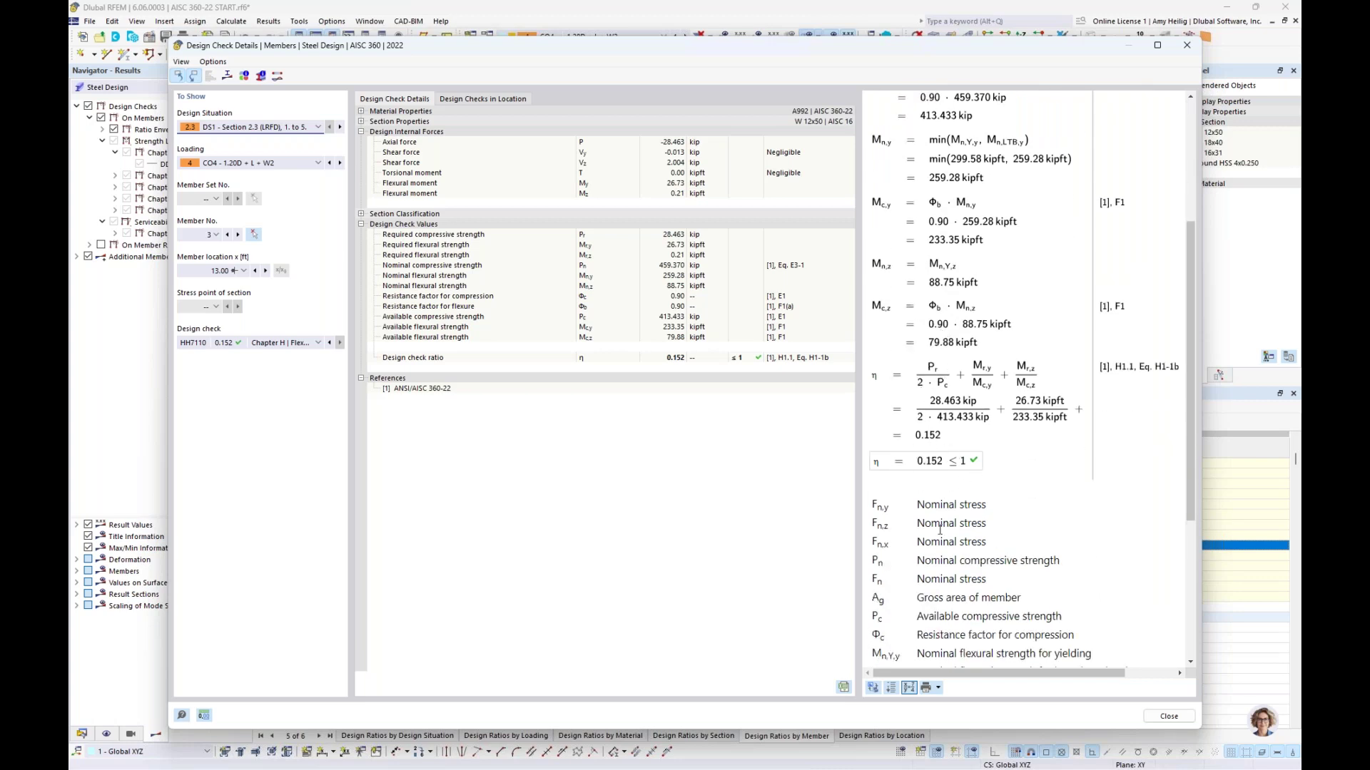
left_click(360, 214)
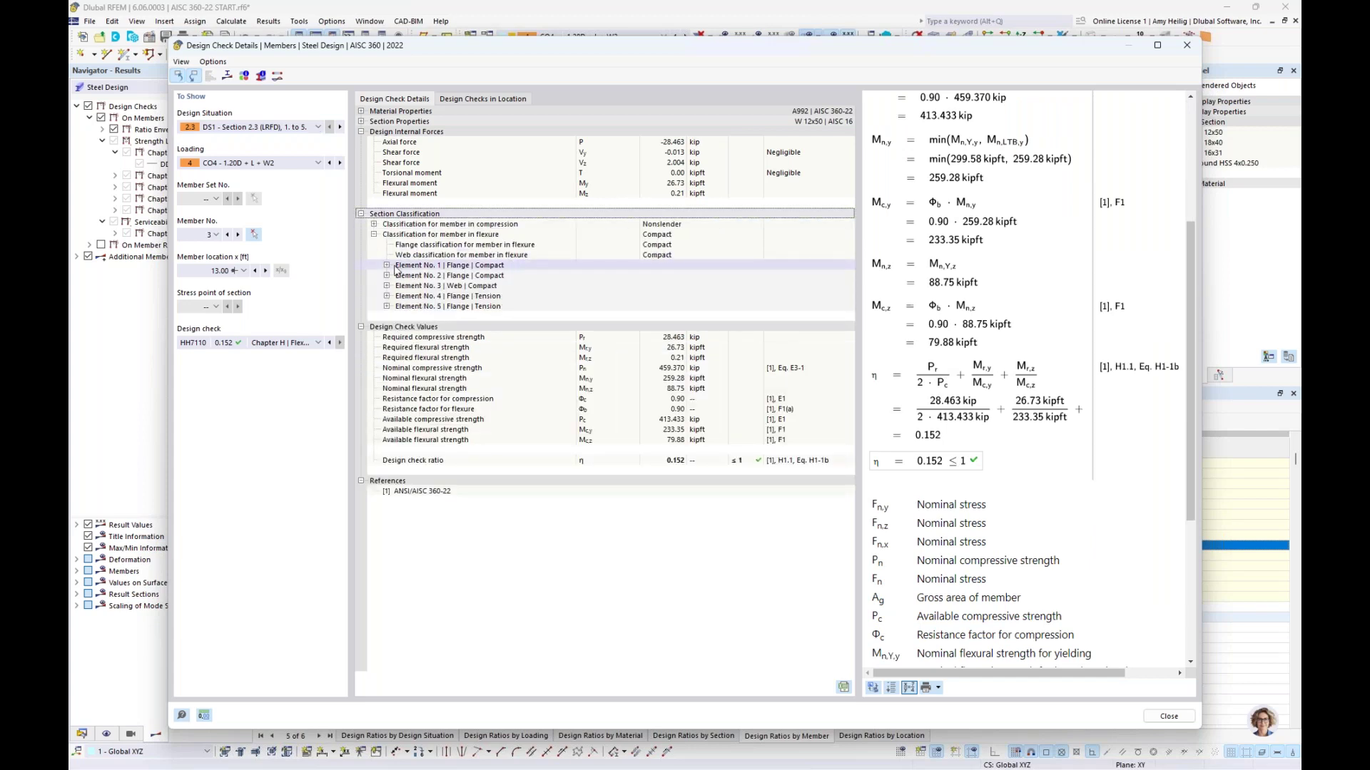
left_click(386, 265)
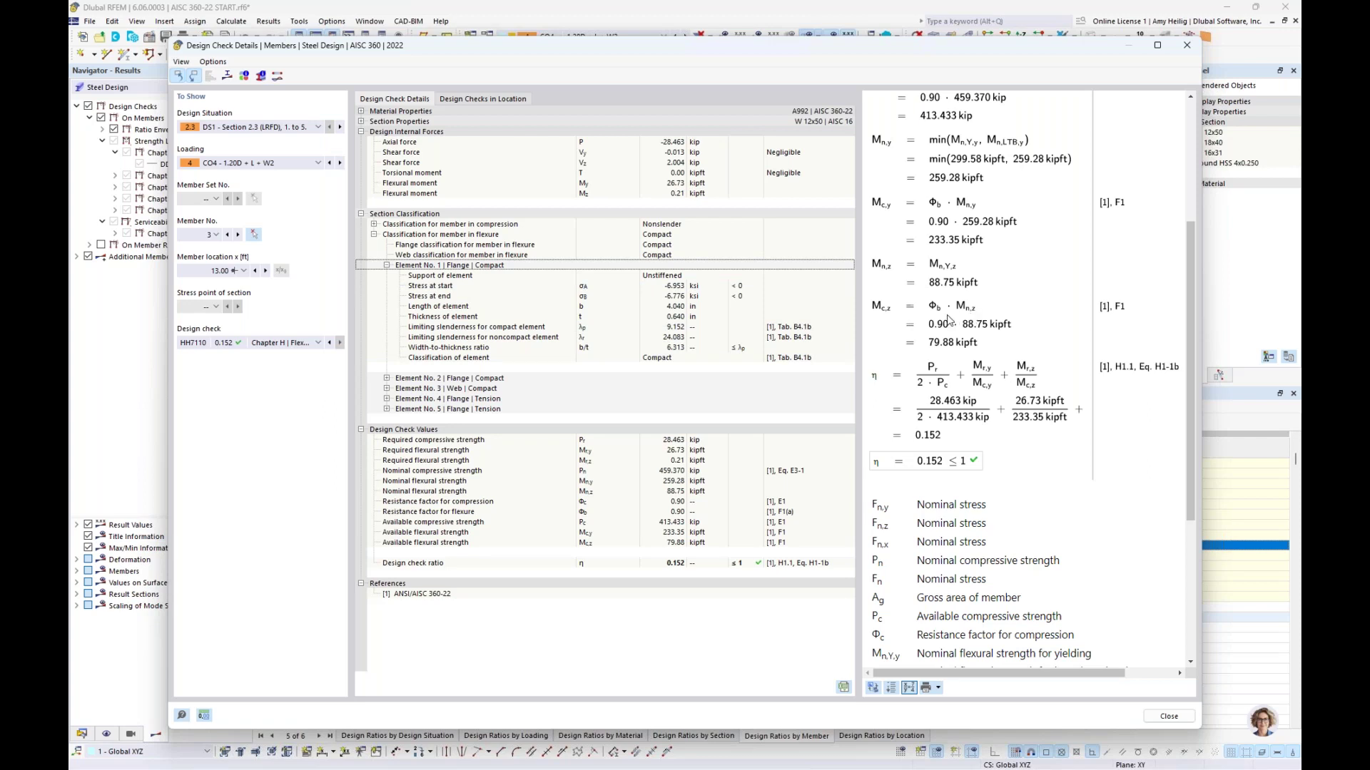
Display the equivalent von Mises stresses on member 3's section, and close the section diagram and the design check details
left_click(228, 81)
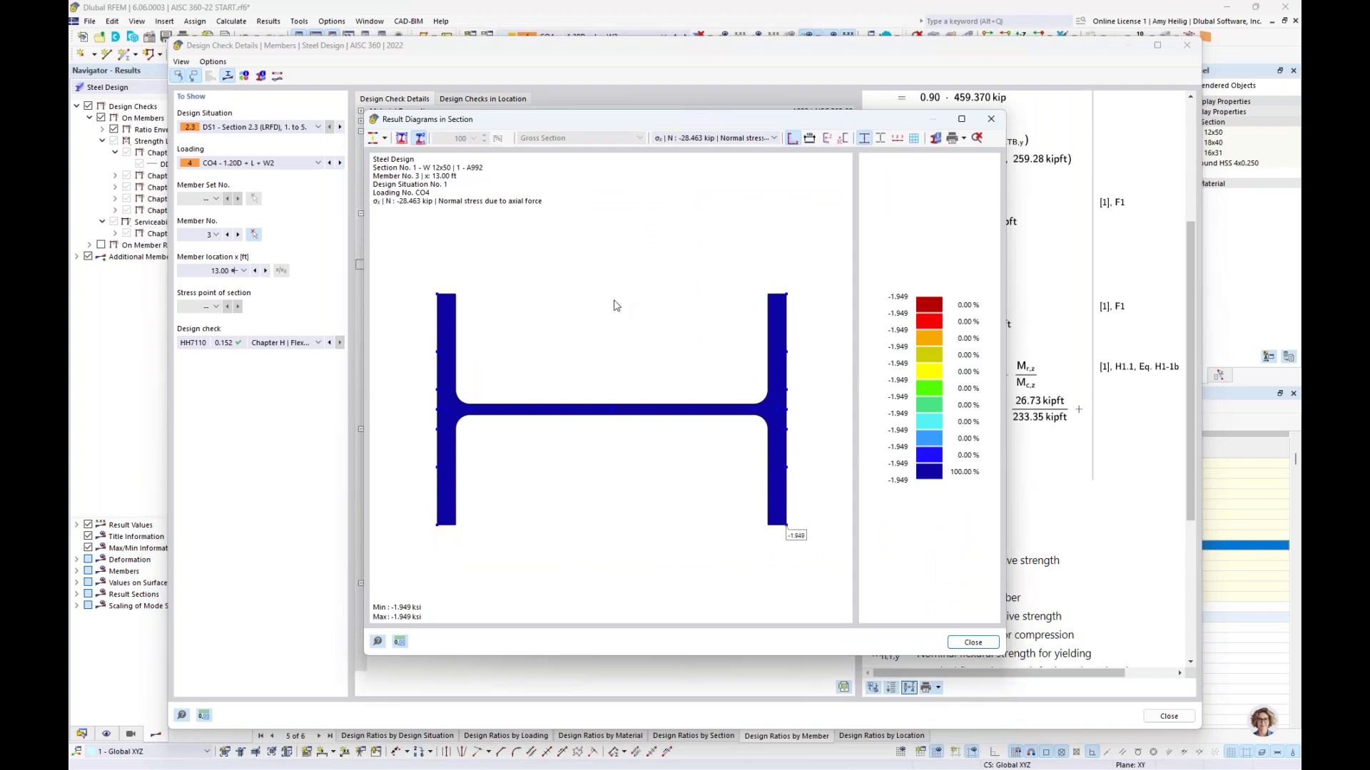
left_click(385, 140)
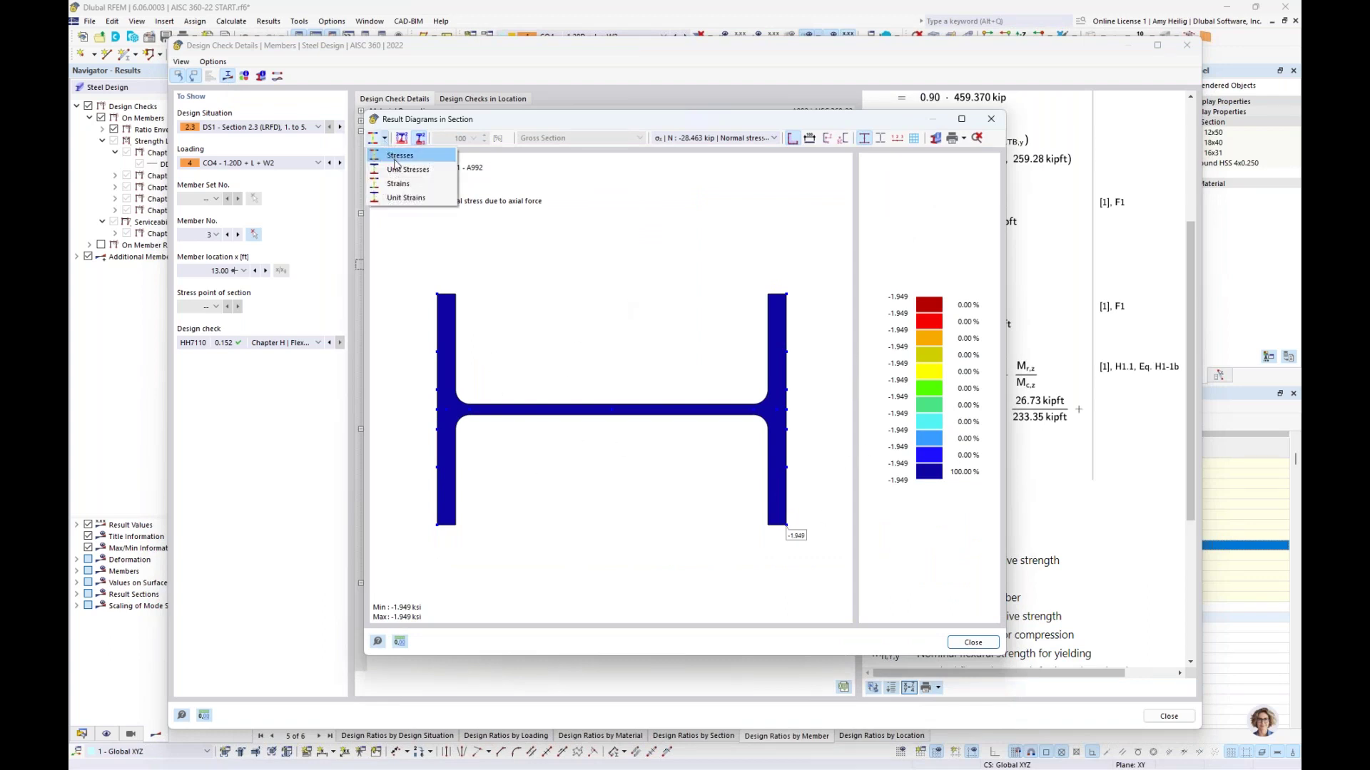
left_click(399, 153)
left_click(744, 138)
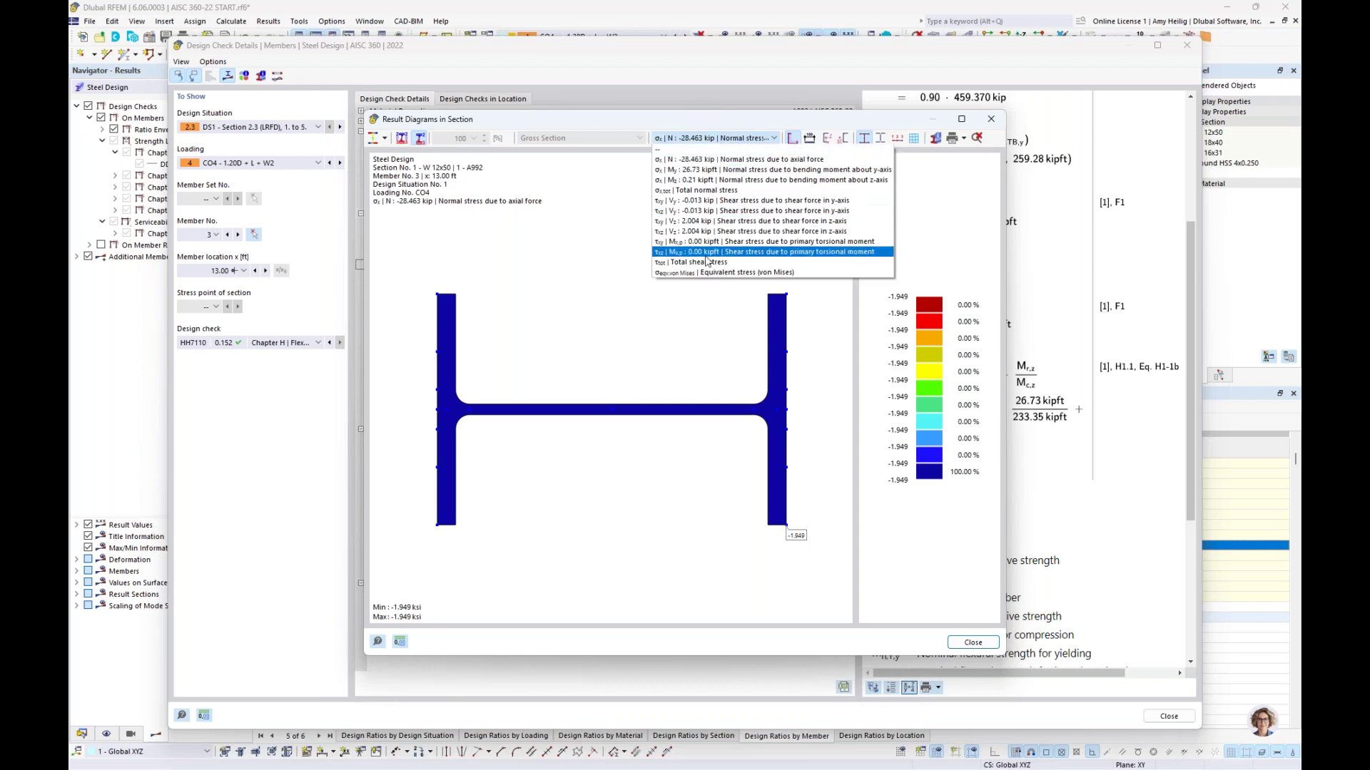
left_click(700, 278)
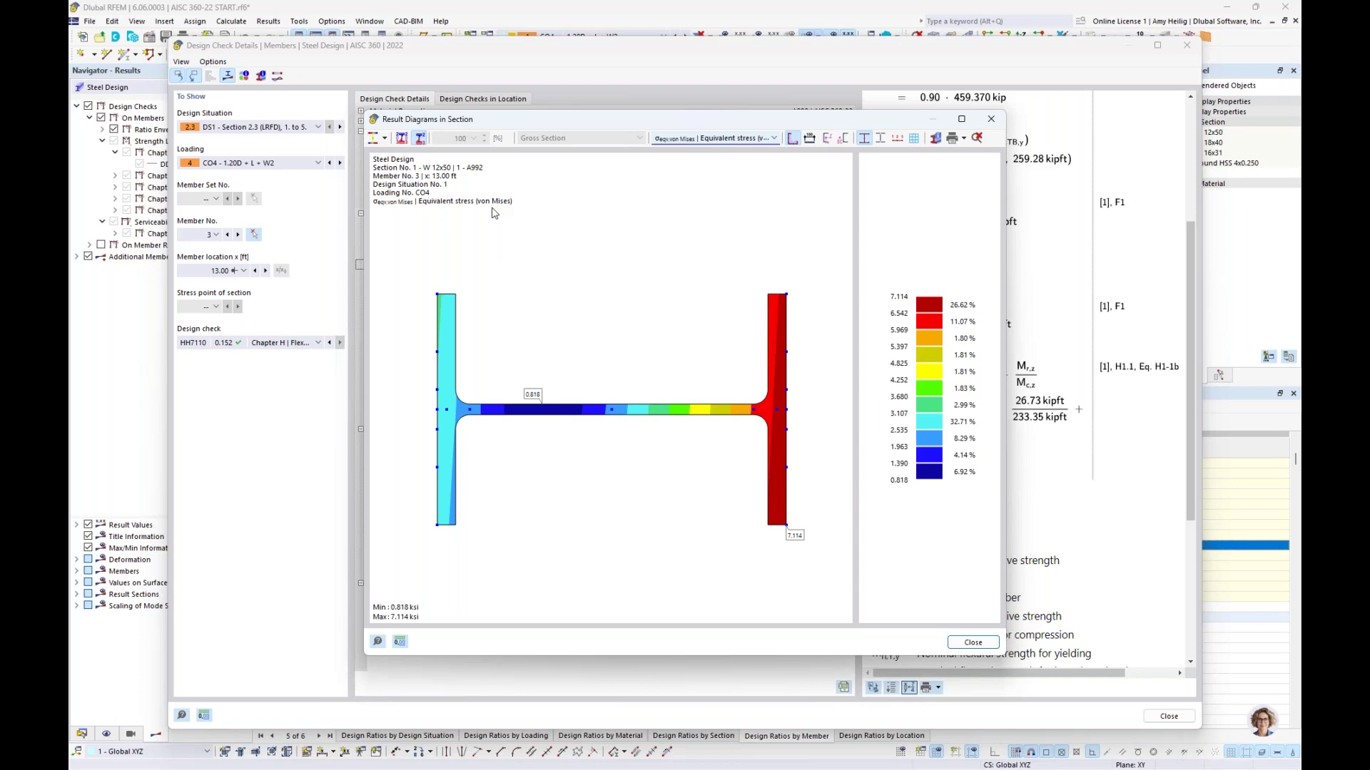
left_click(973, 643)
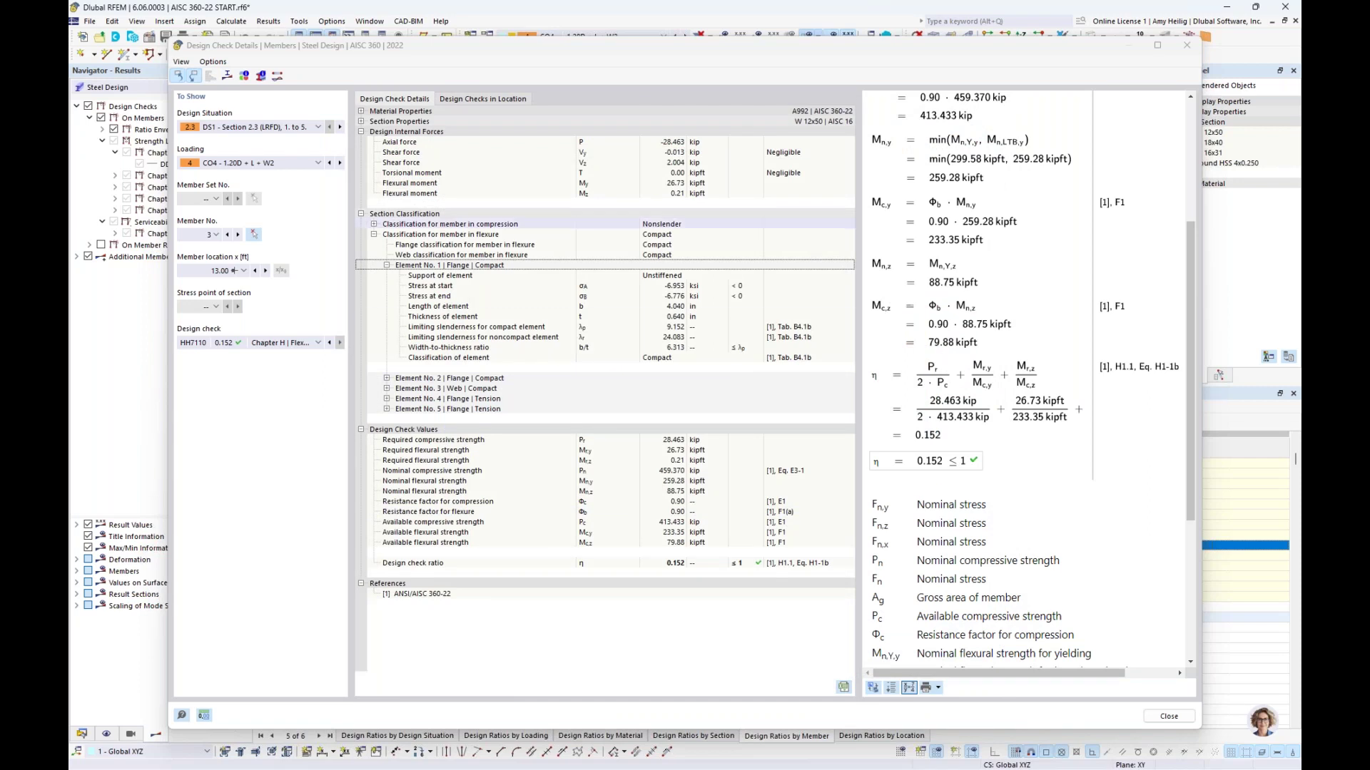
left_click(1172, 717)
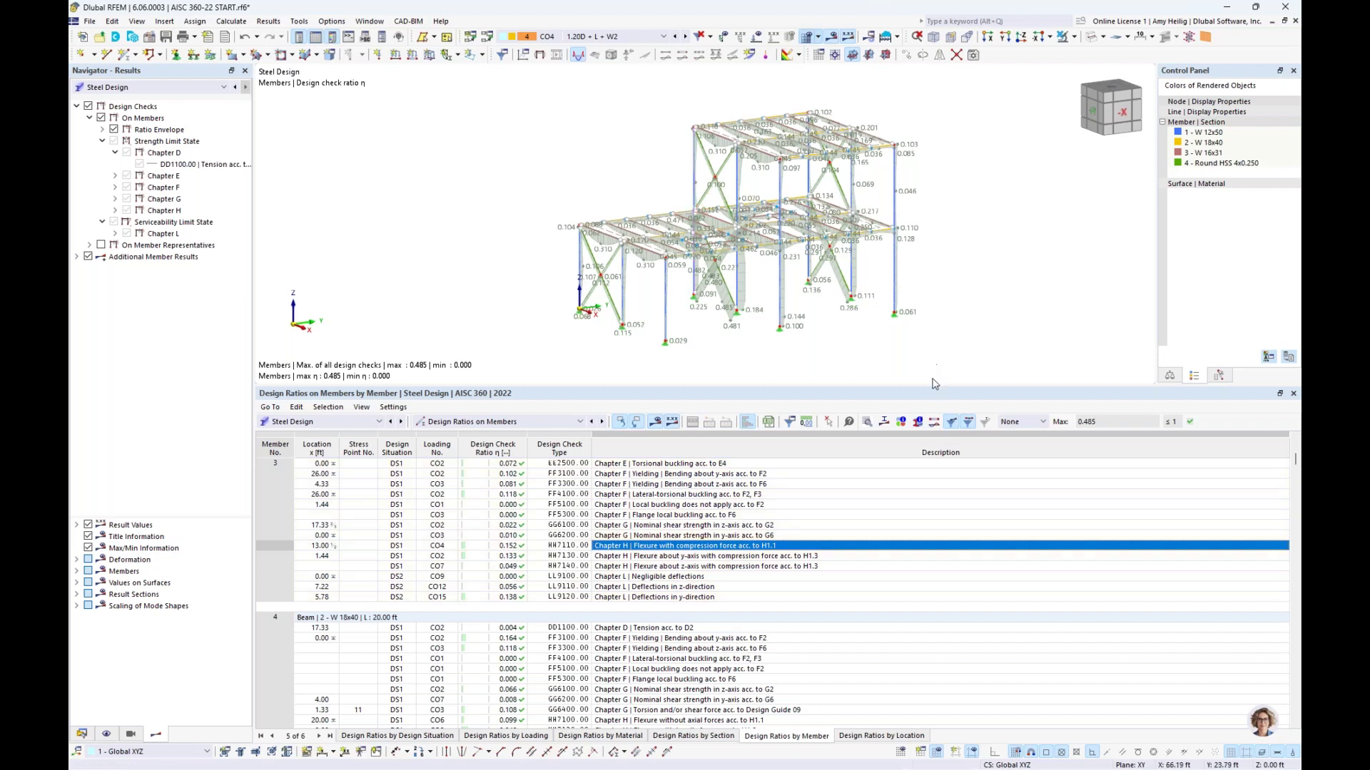
Reduce the results table's height and switch to the open model AISC 341-22 START.rf6
left_click_drag(926, 386, 916, 491)
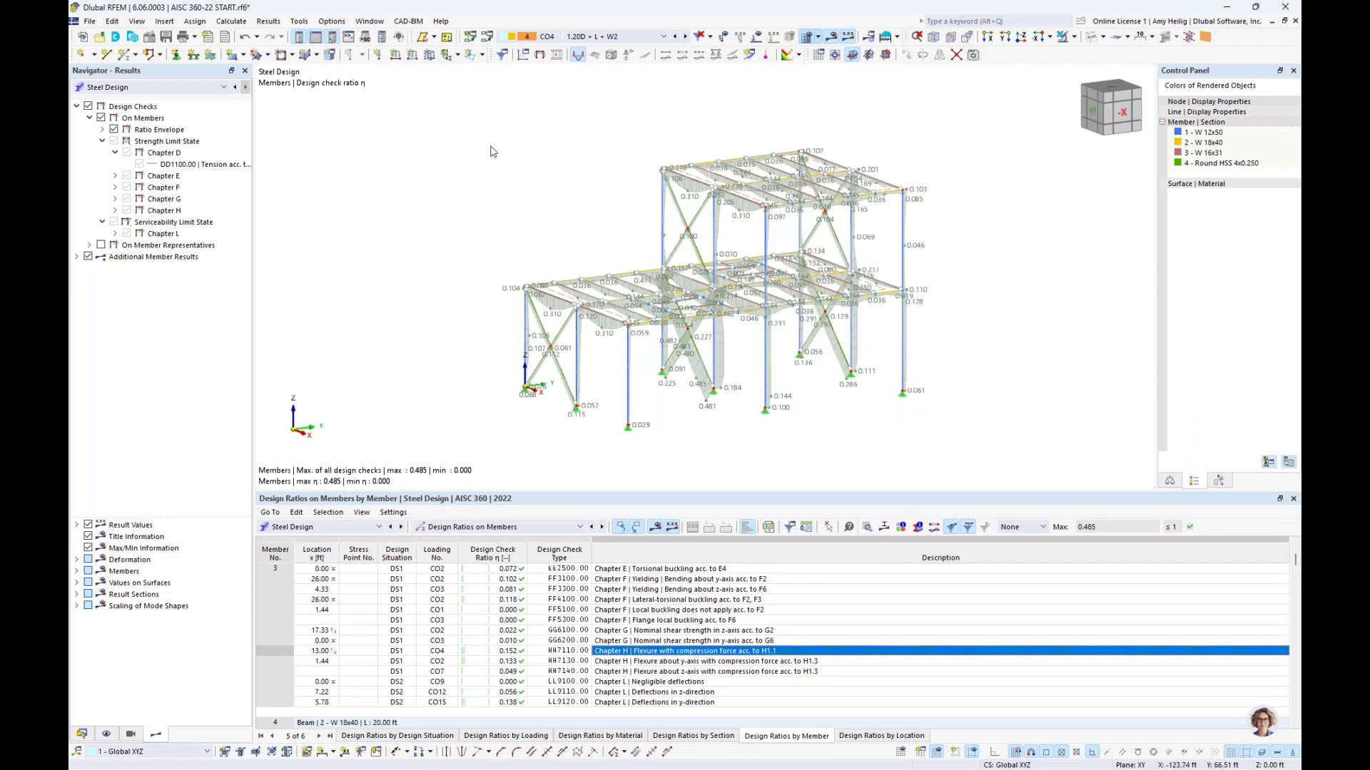
left_click(370, 21)
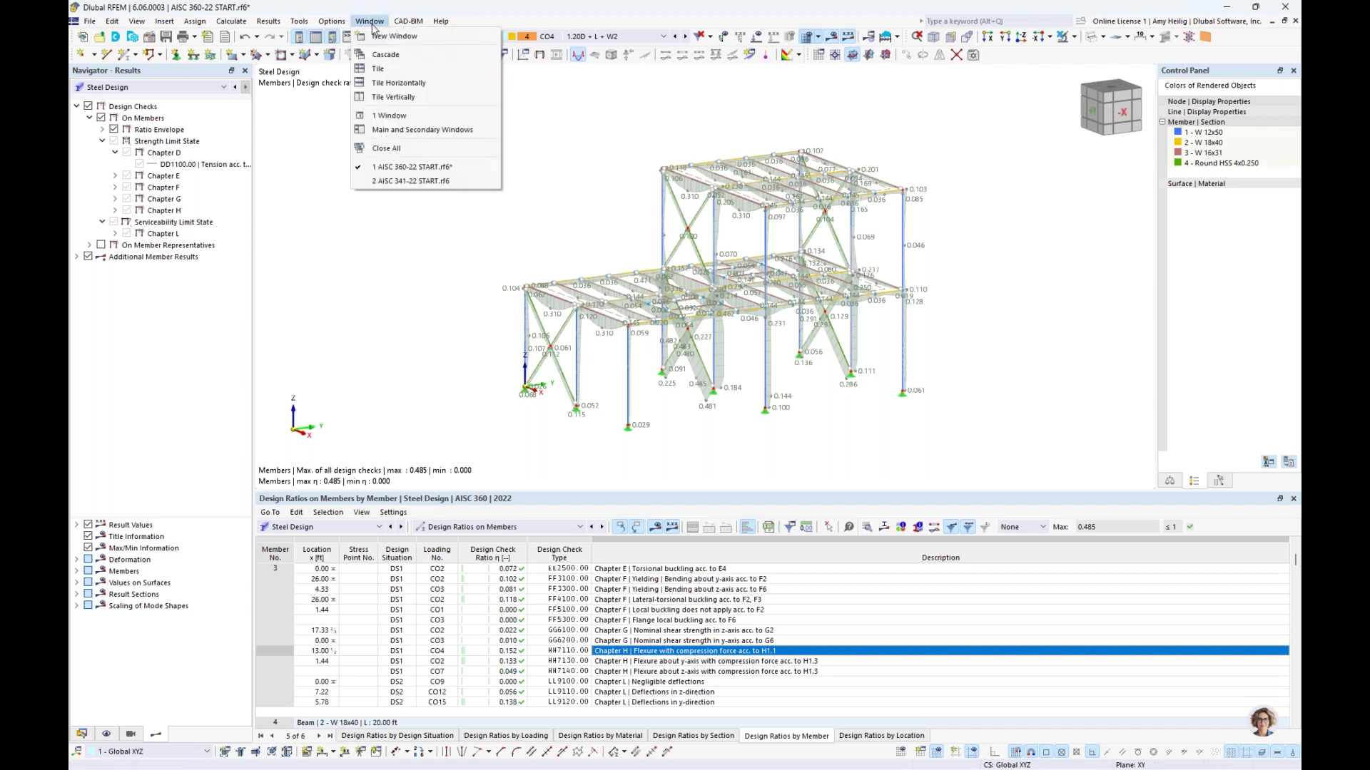
left_click(383, 181)
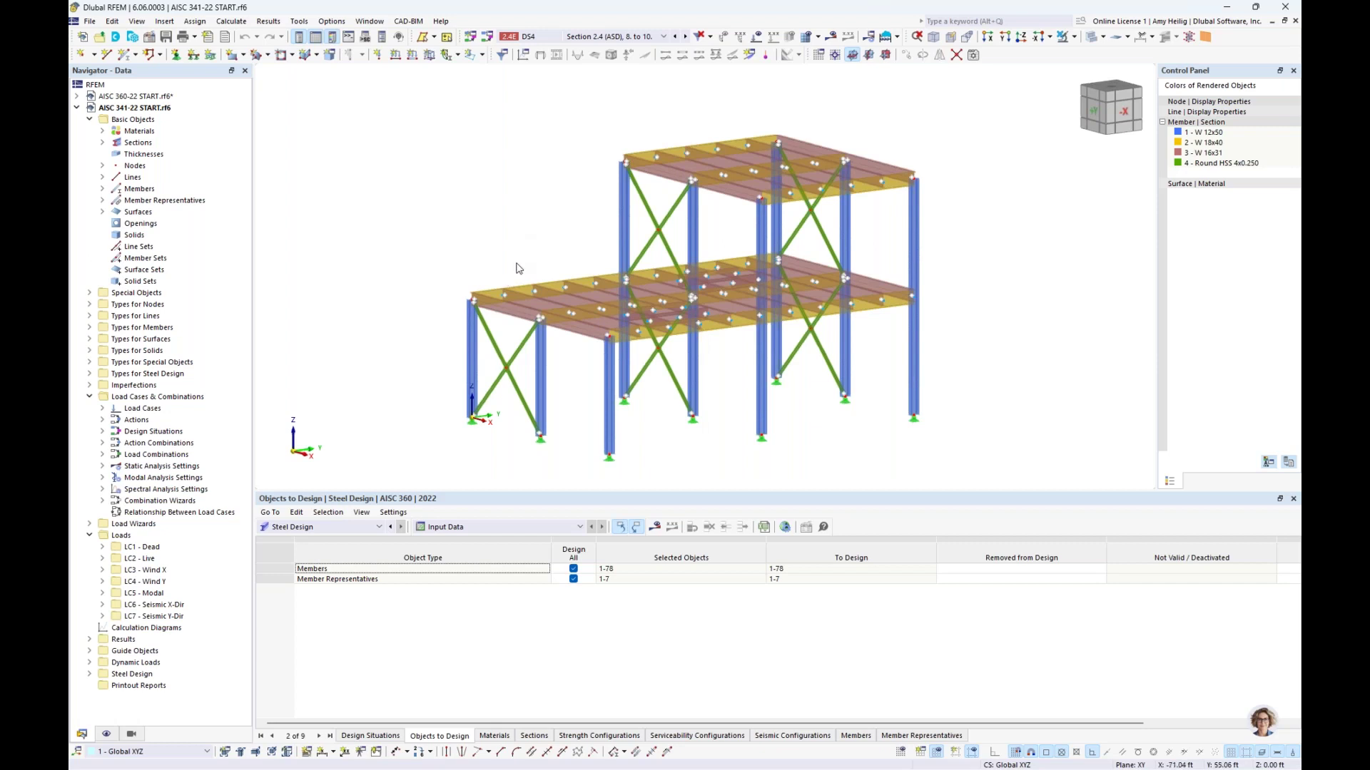
Show the user-defined view SFRS, shrink the table area and inspect the braced bays and moment frame from another angle
scroll(519, 269, "up", 1)
scroll(527, 267, "down", 1)
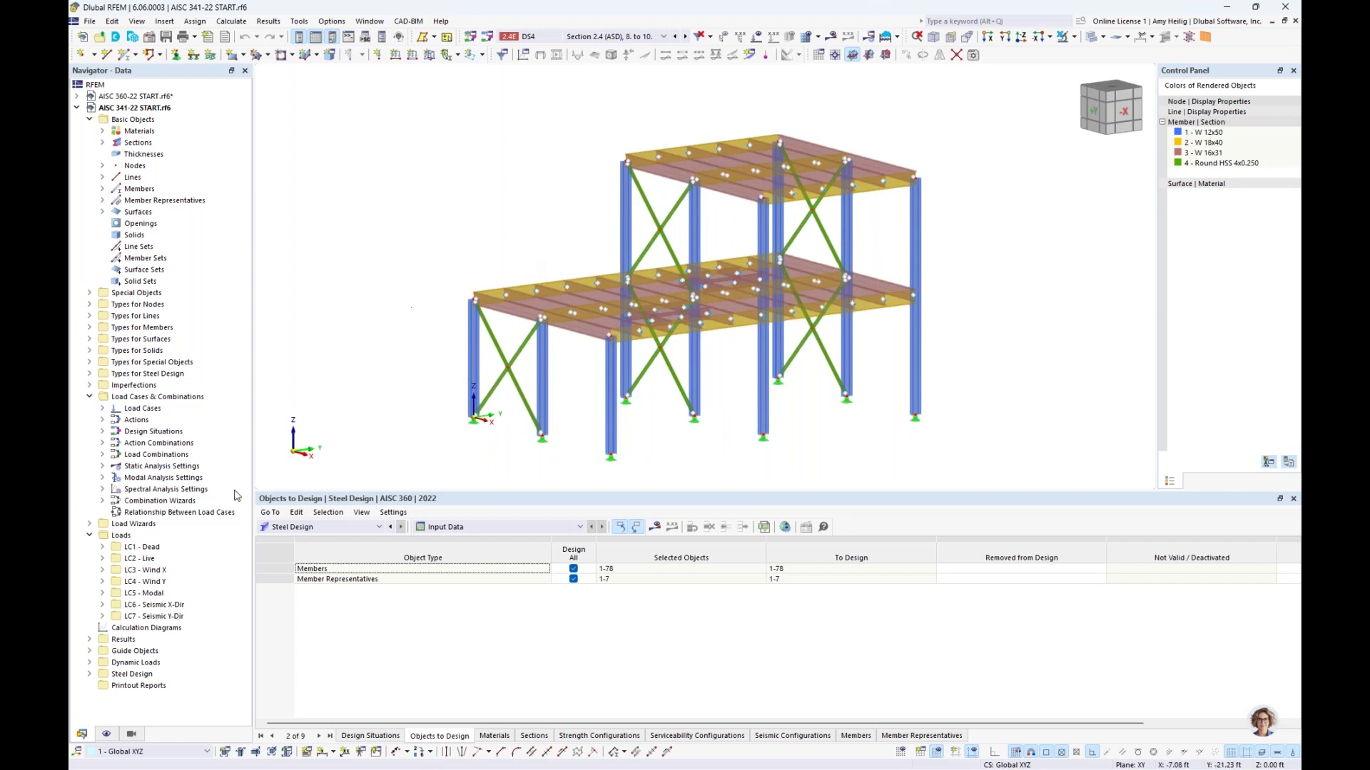
left_click(133, 735)
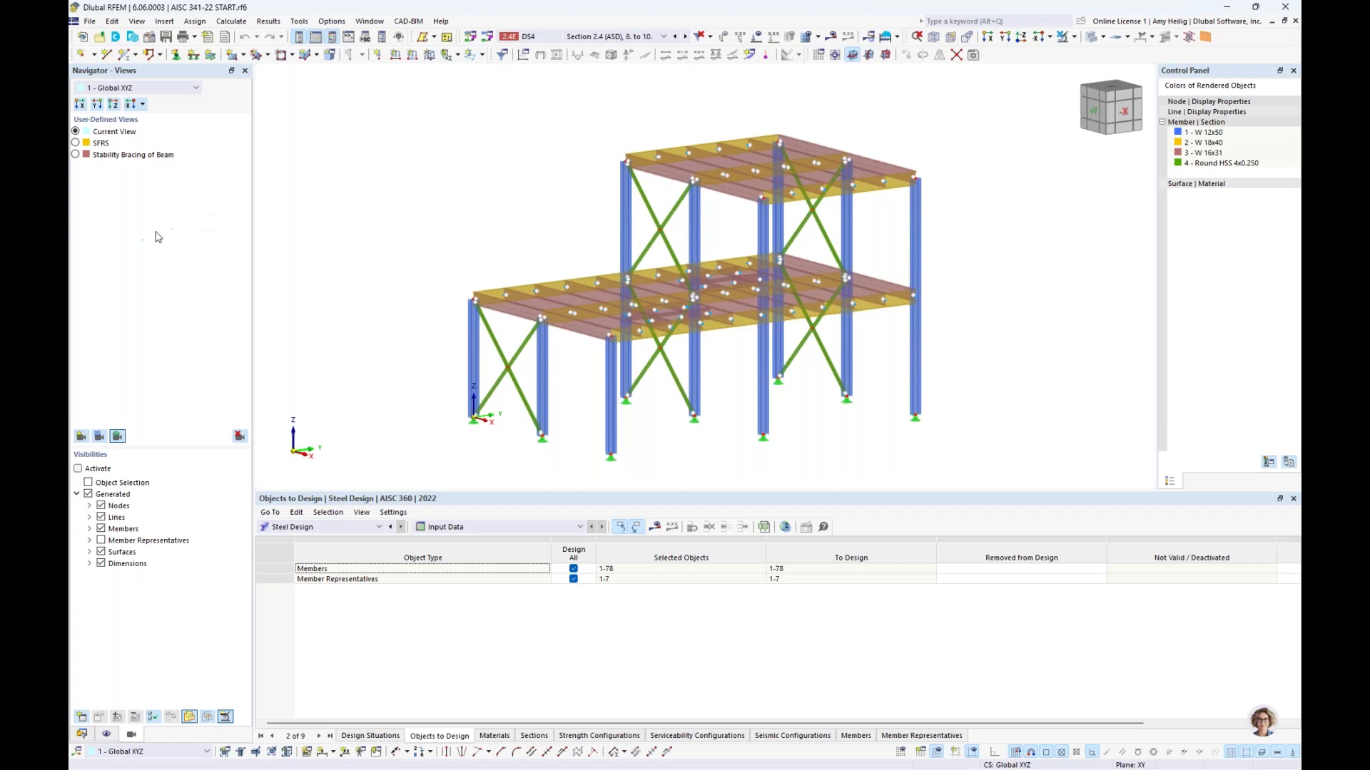
left_click(76, 143)
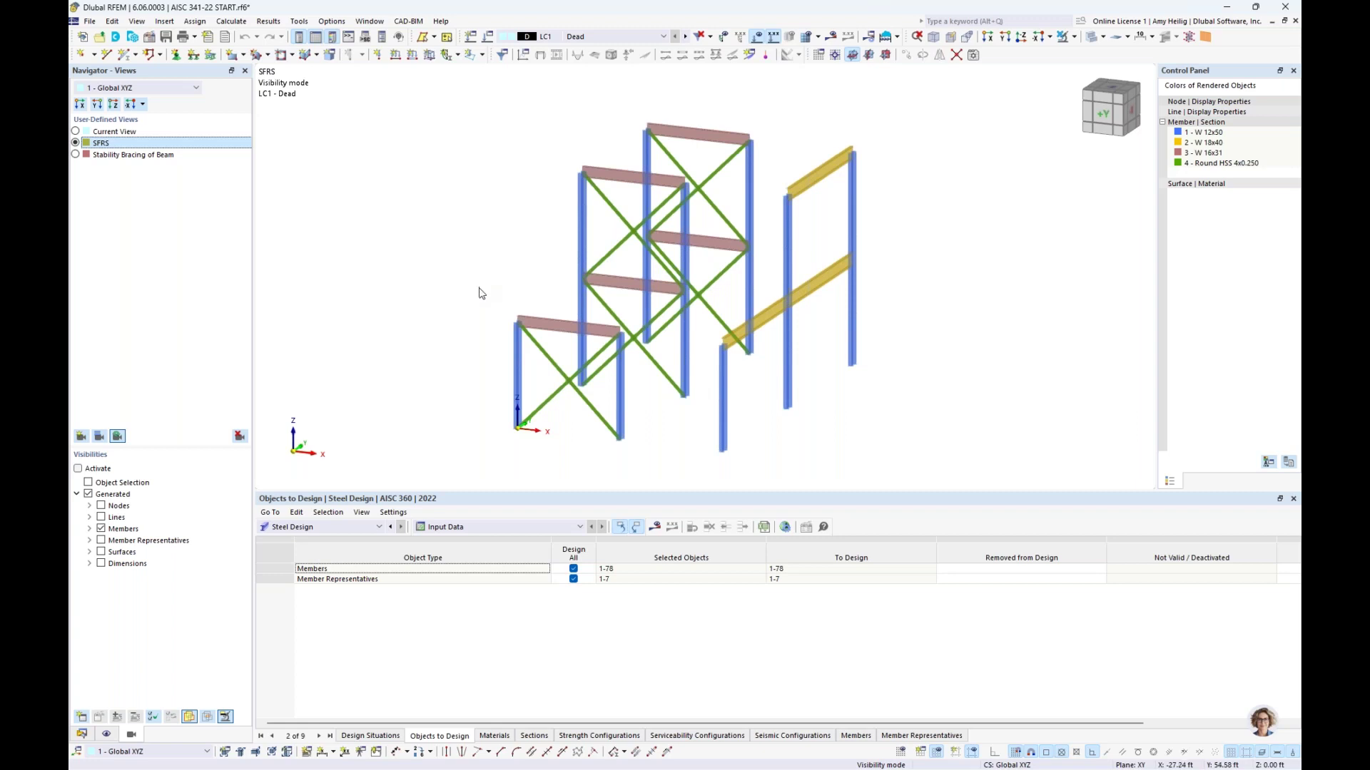
middle_click_drag(480, 292, 458, 289, "ctrl")
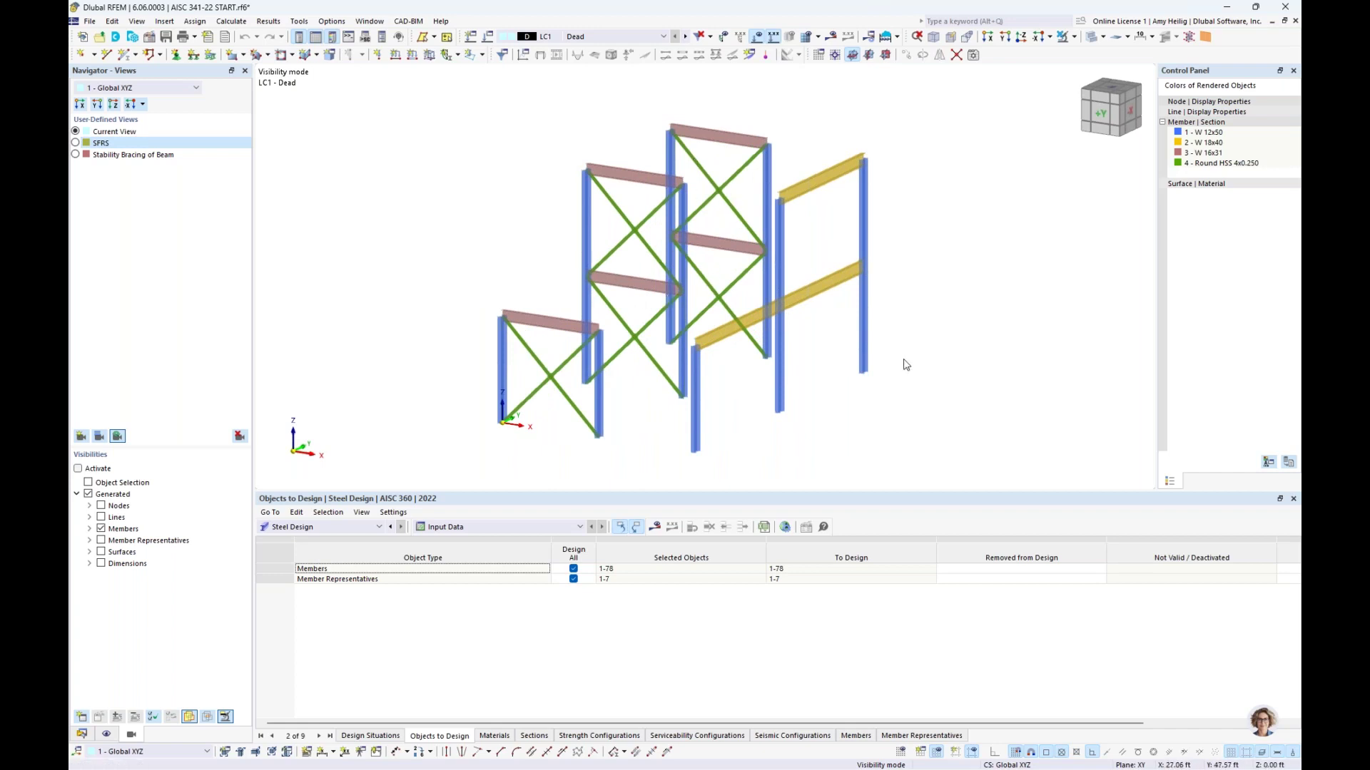
scroll(896, 401, "up", 1)
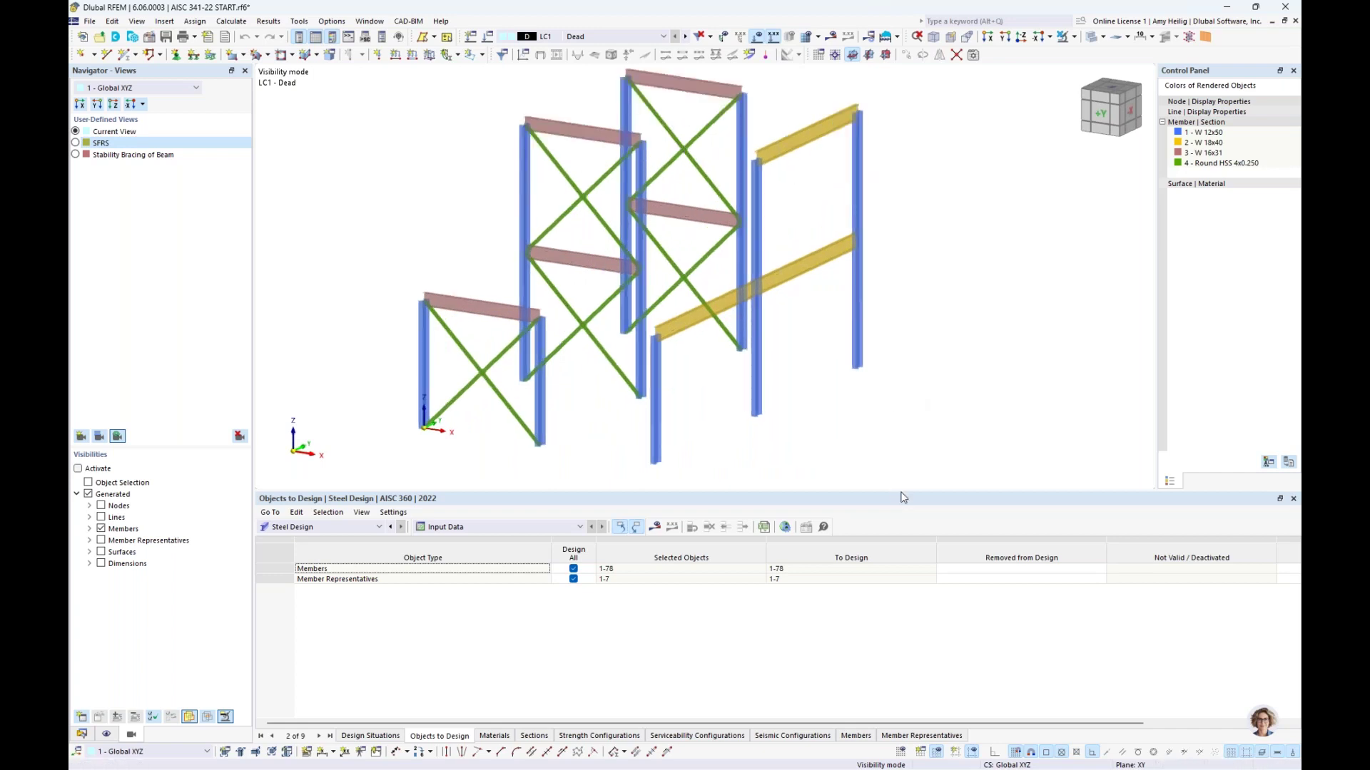
left_click_drag(904, 490, 903, 597)
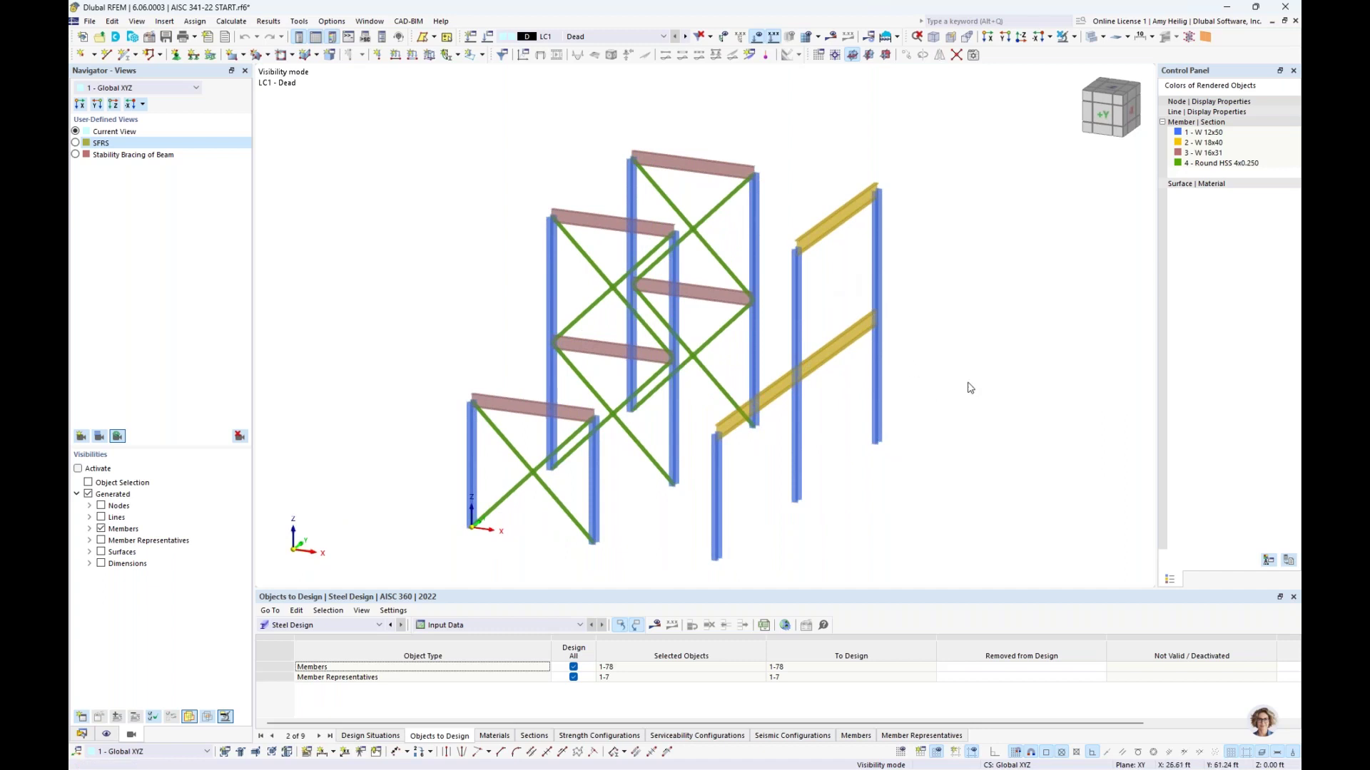
middle_click_drag(969, 385, 1000, 406, "ctrl")
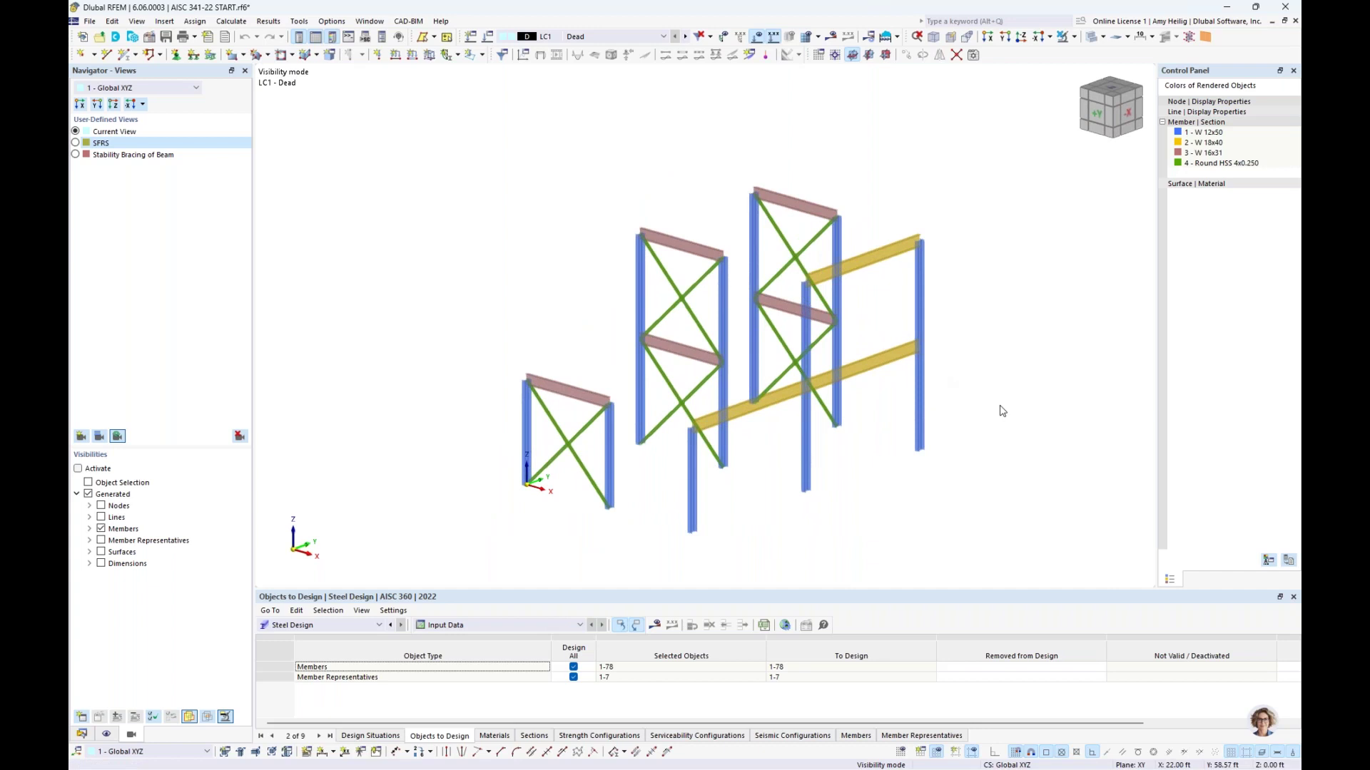
Open the load cases and compare the main settings of LC5 Modal, LC6 Seismic X-Dir and LC7 Seismic Y-Dir
left_click(489, 37)
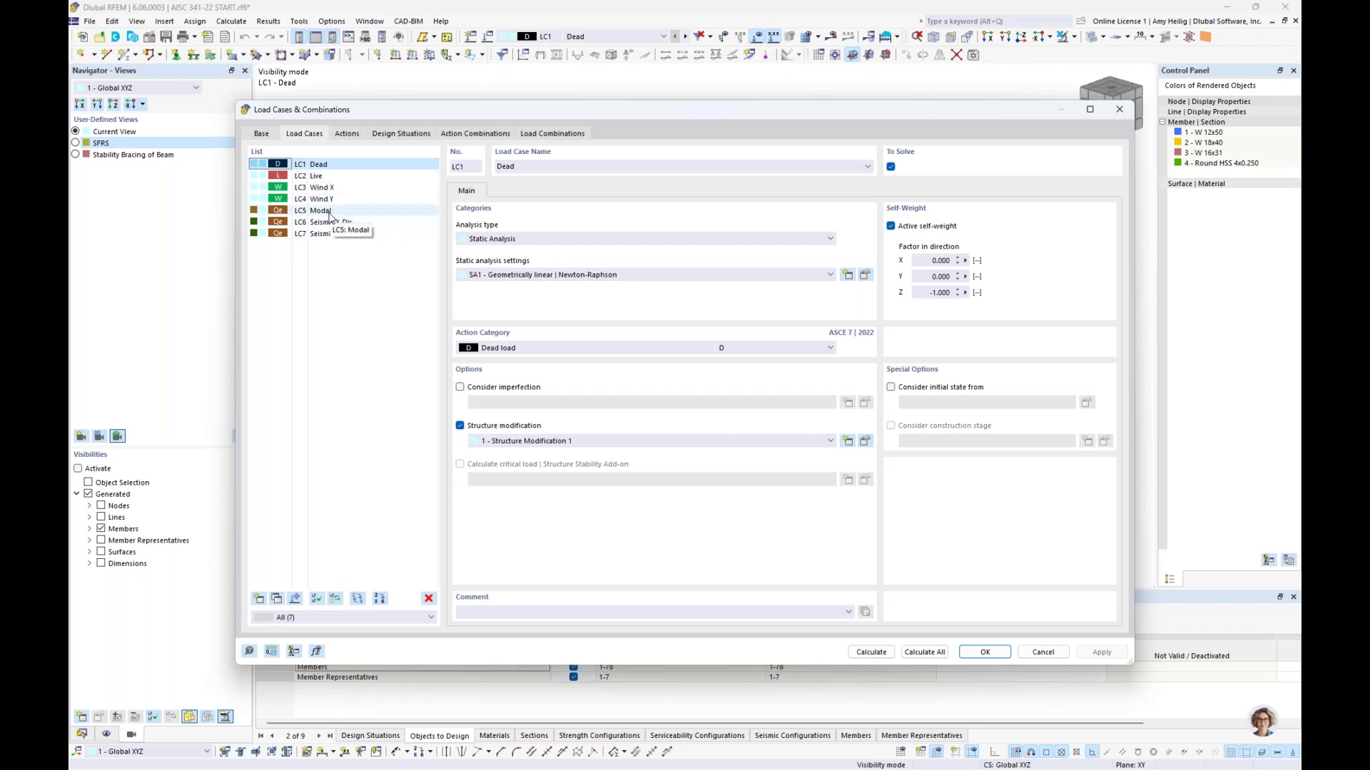
left_click(330, 215)
left_click(331, 222)
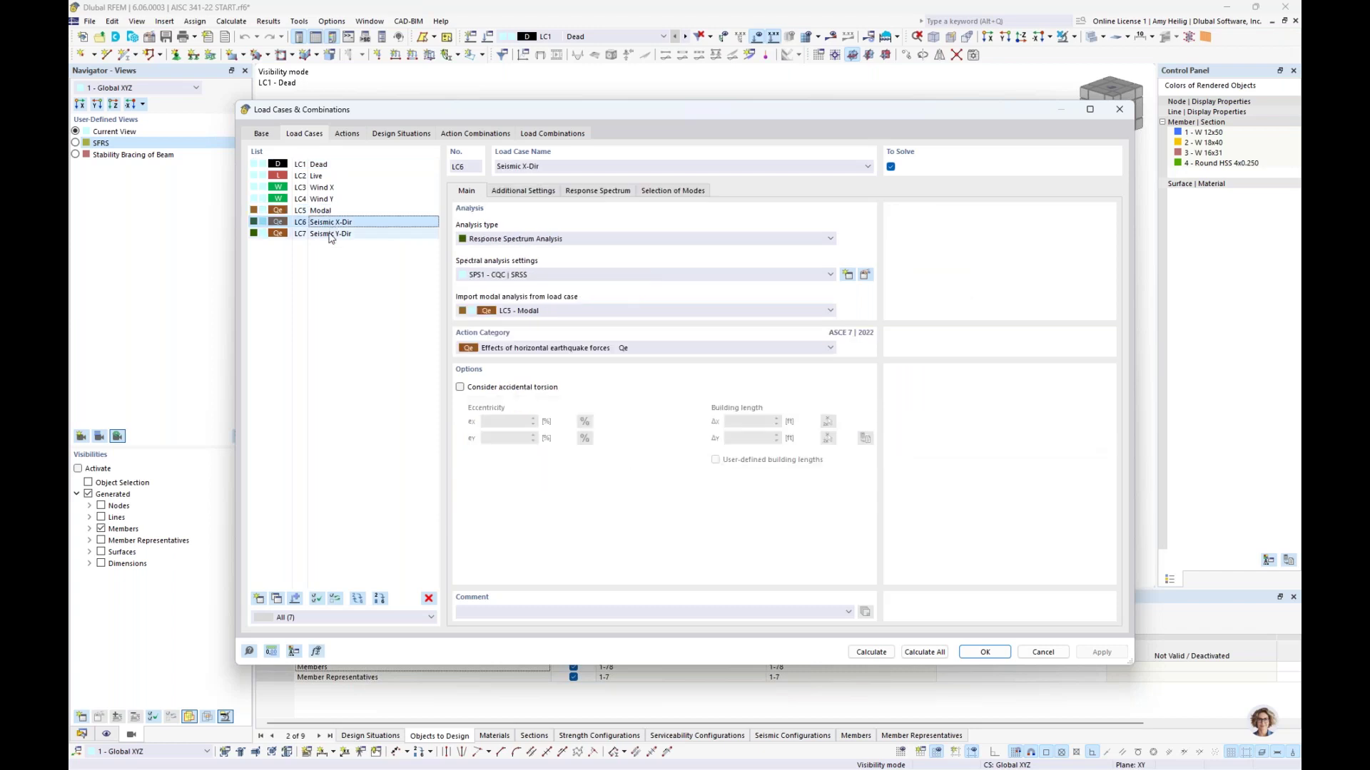
left_click(330, 234)
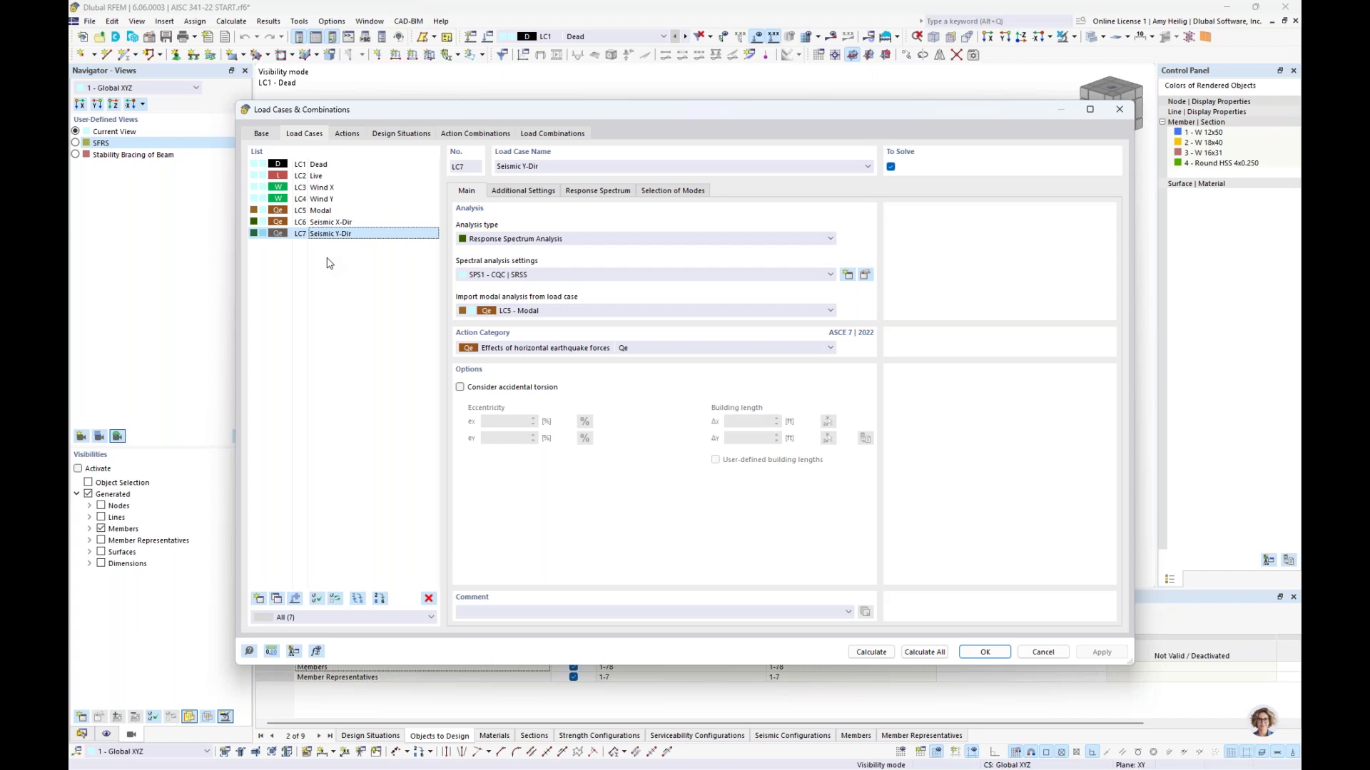
left_click(335, 212)
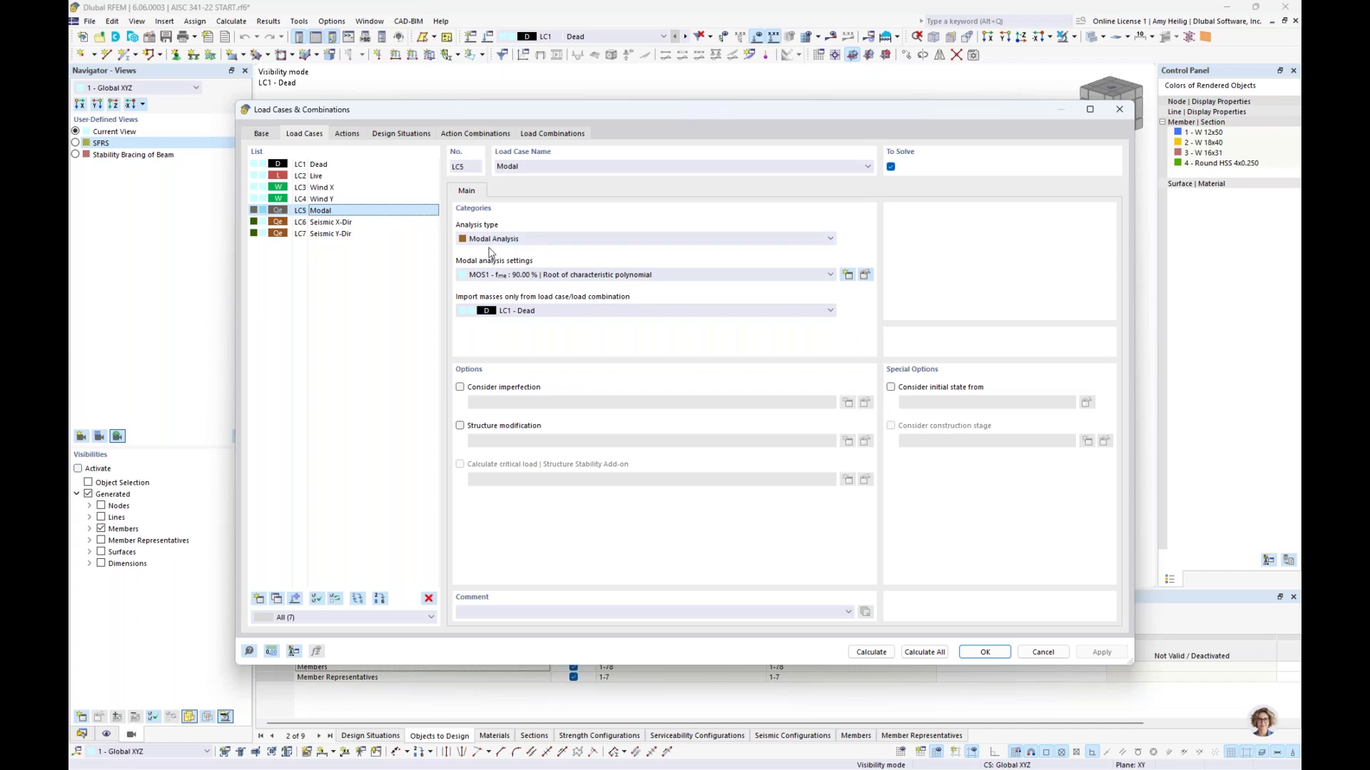
left_click(364, 223)
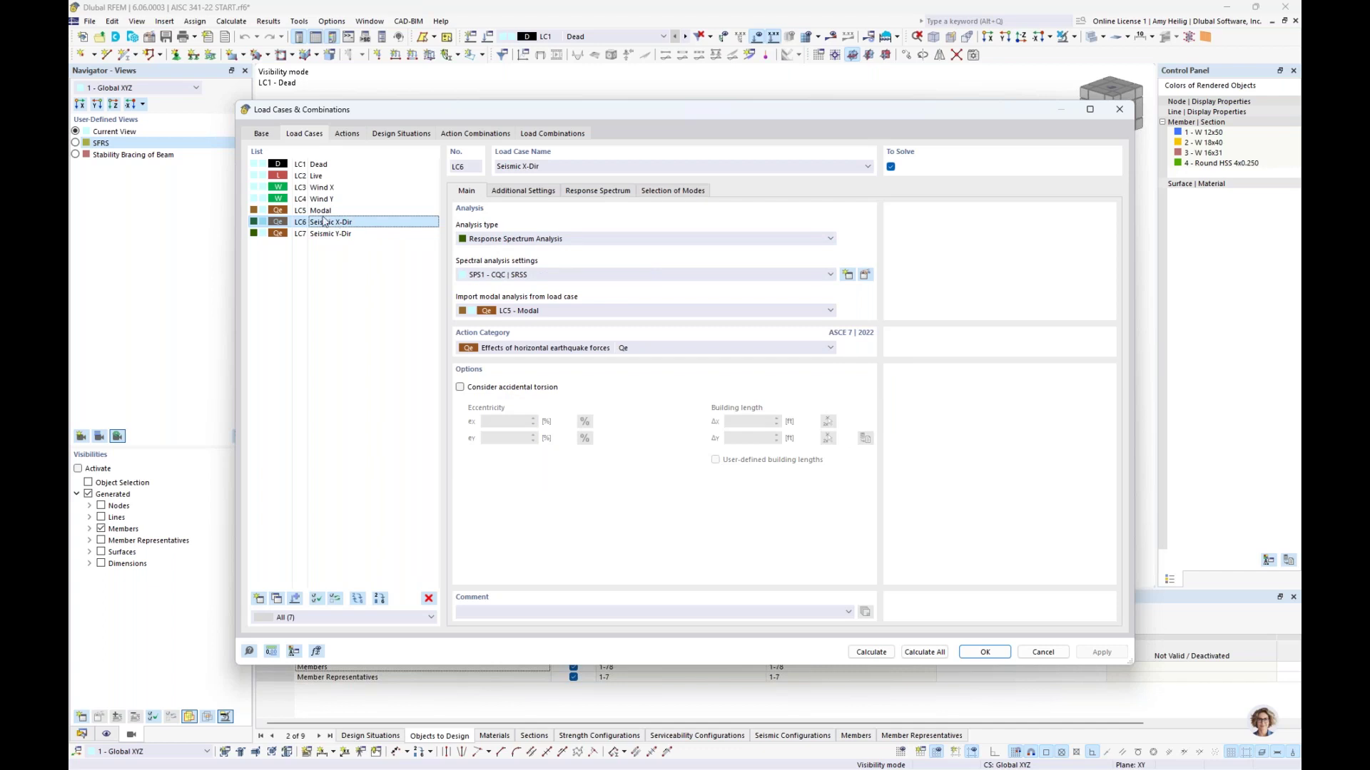
left_click(347, 238)
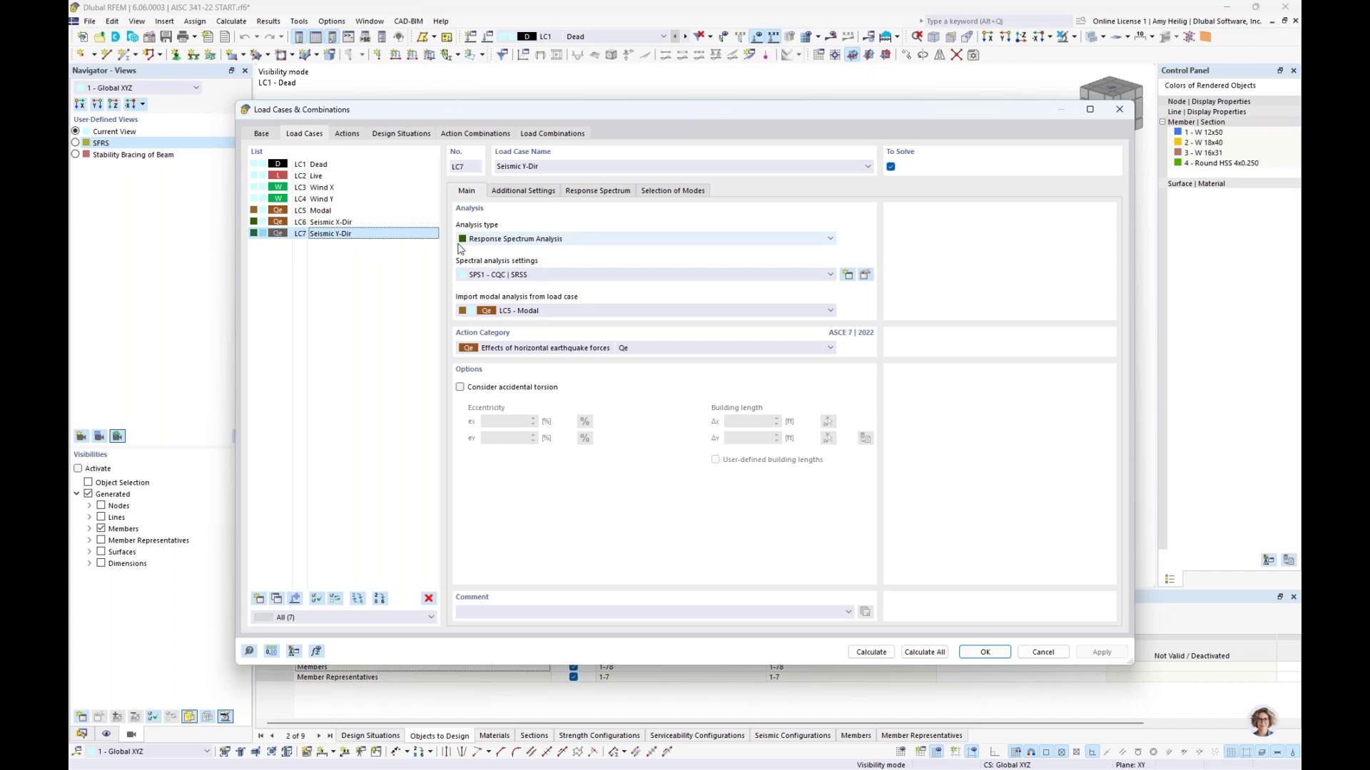
Open the response spectrum assigned to LC6 Seismic X-Dir and examine its ASCE 7 parameters down to the response modification factor
left_click(369, 227)
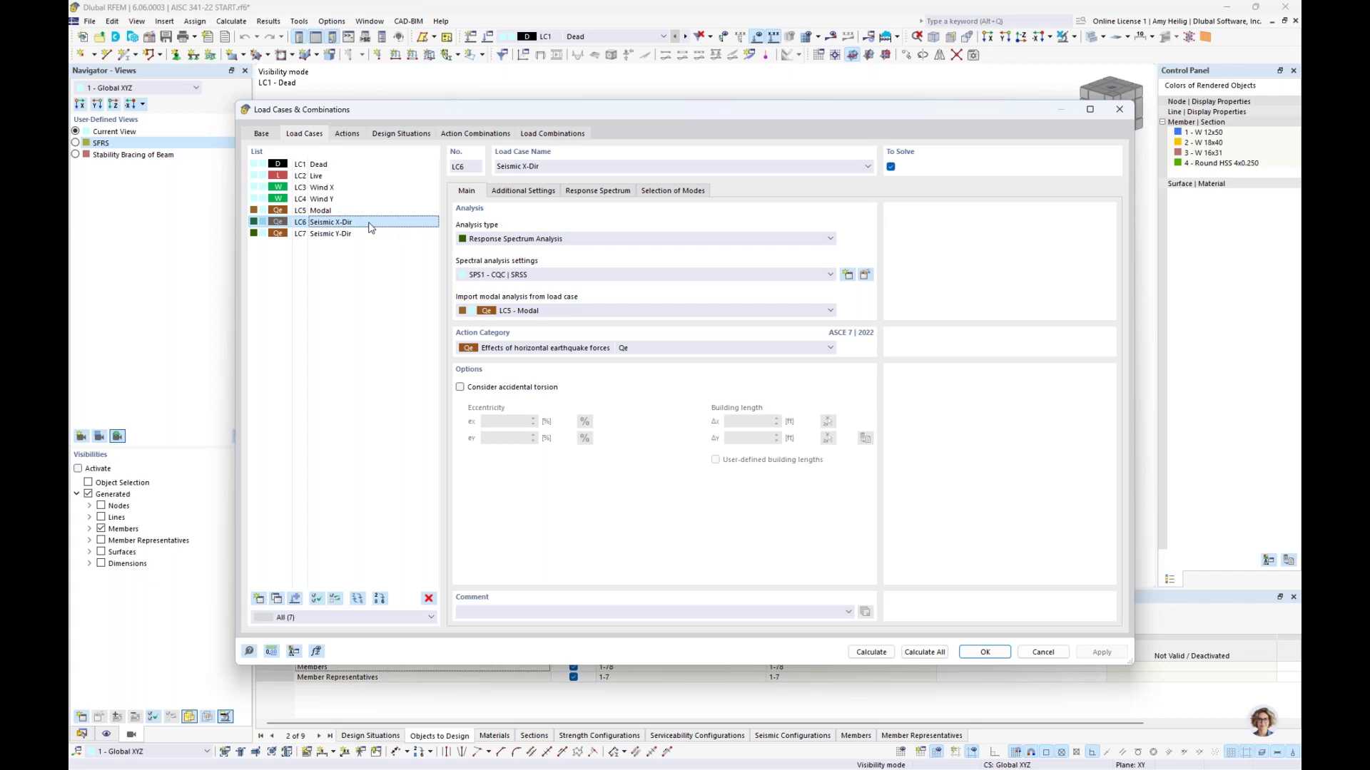
left_click(597, 191)
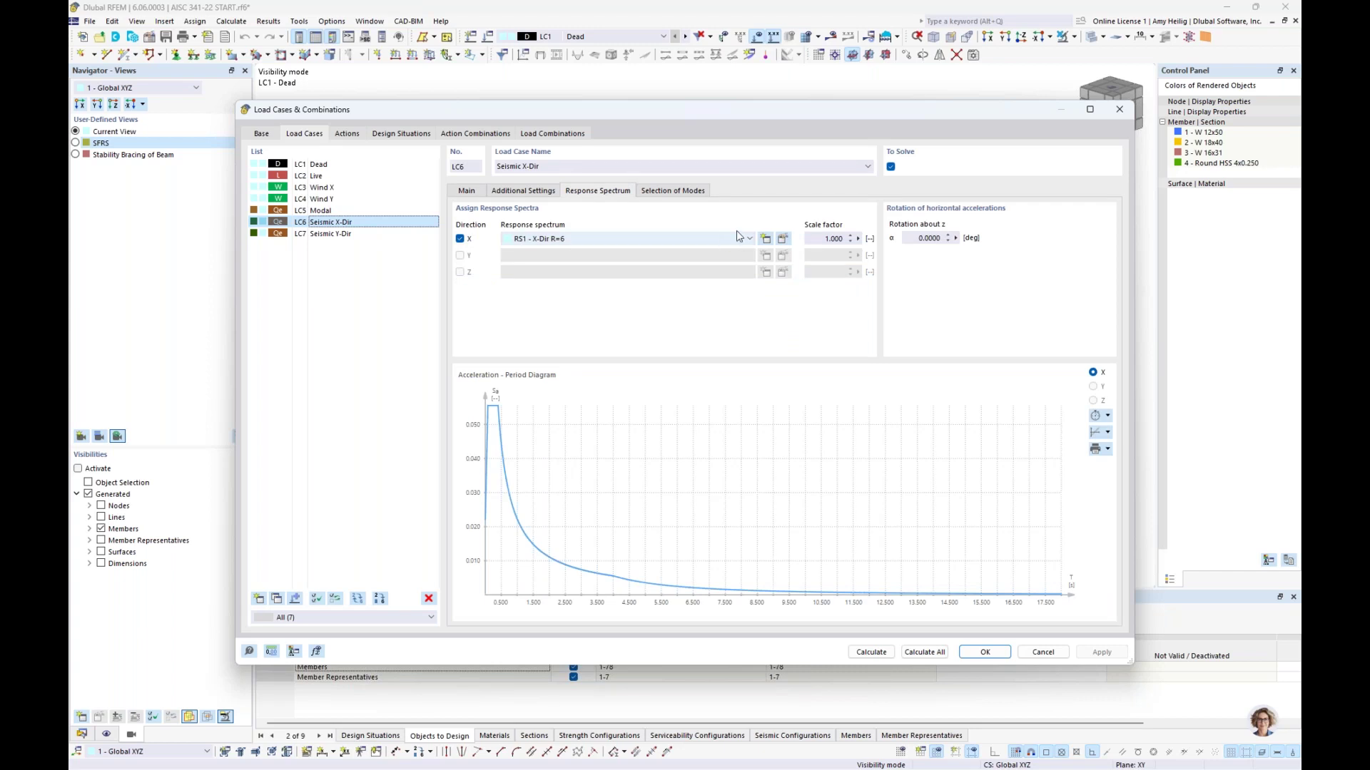
left_click(783, 240)
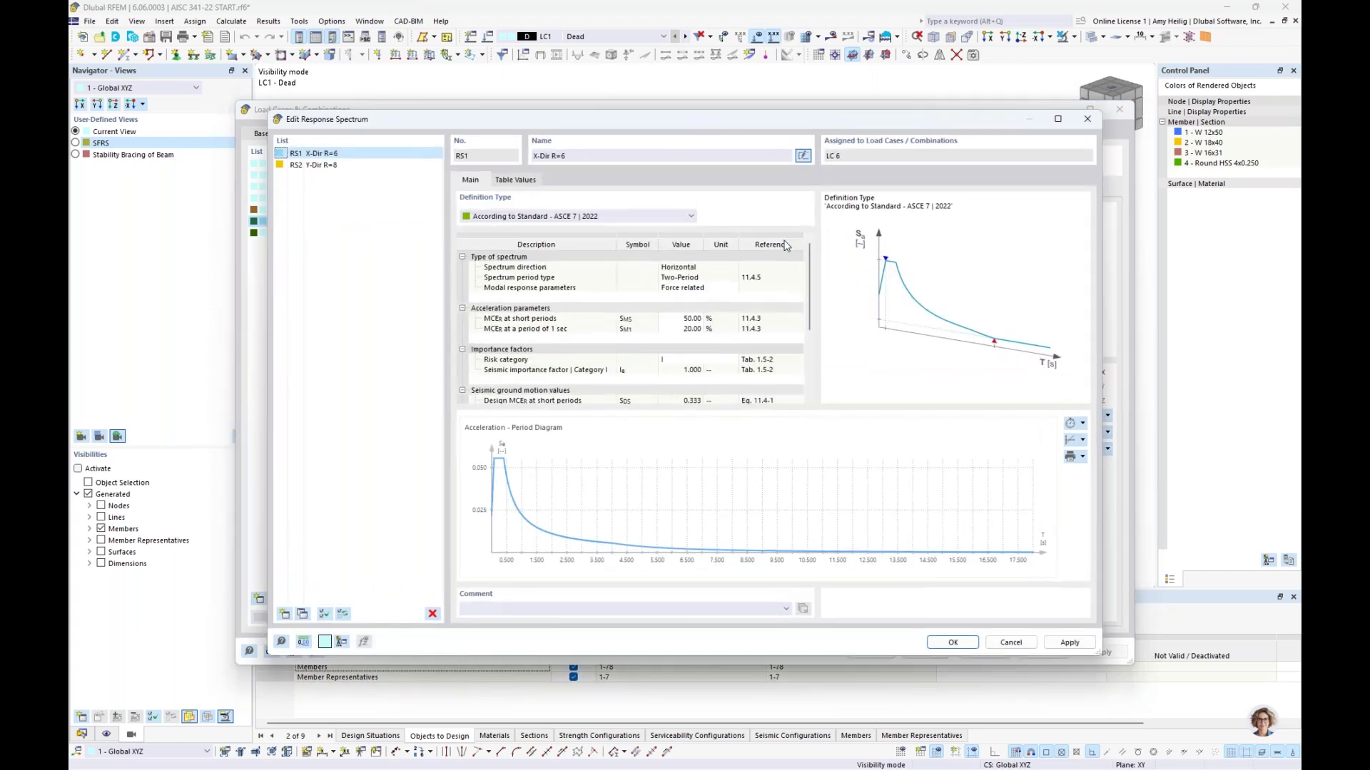
scroll(810, 266, "down", 3)
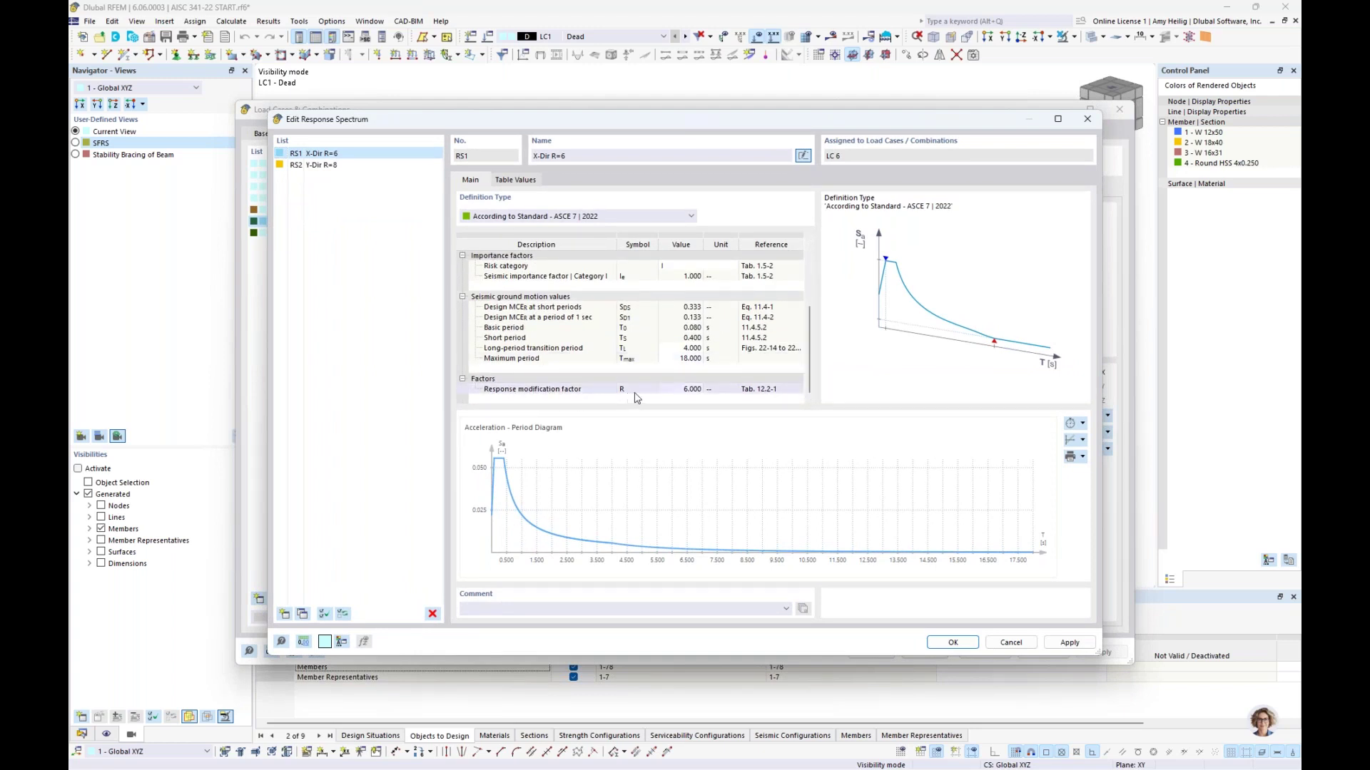
Close the LC6 spectrum and examine the response spectrum assigned to LC7 Seismic Y-Dir, including its response modification factor
left_click(1011, 642)
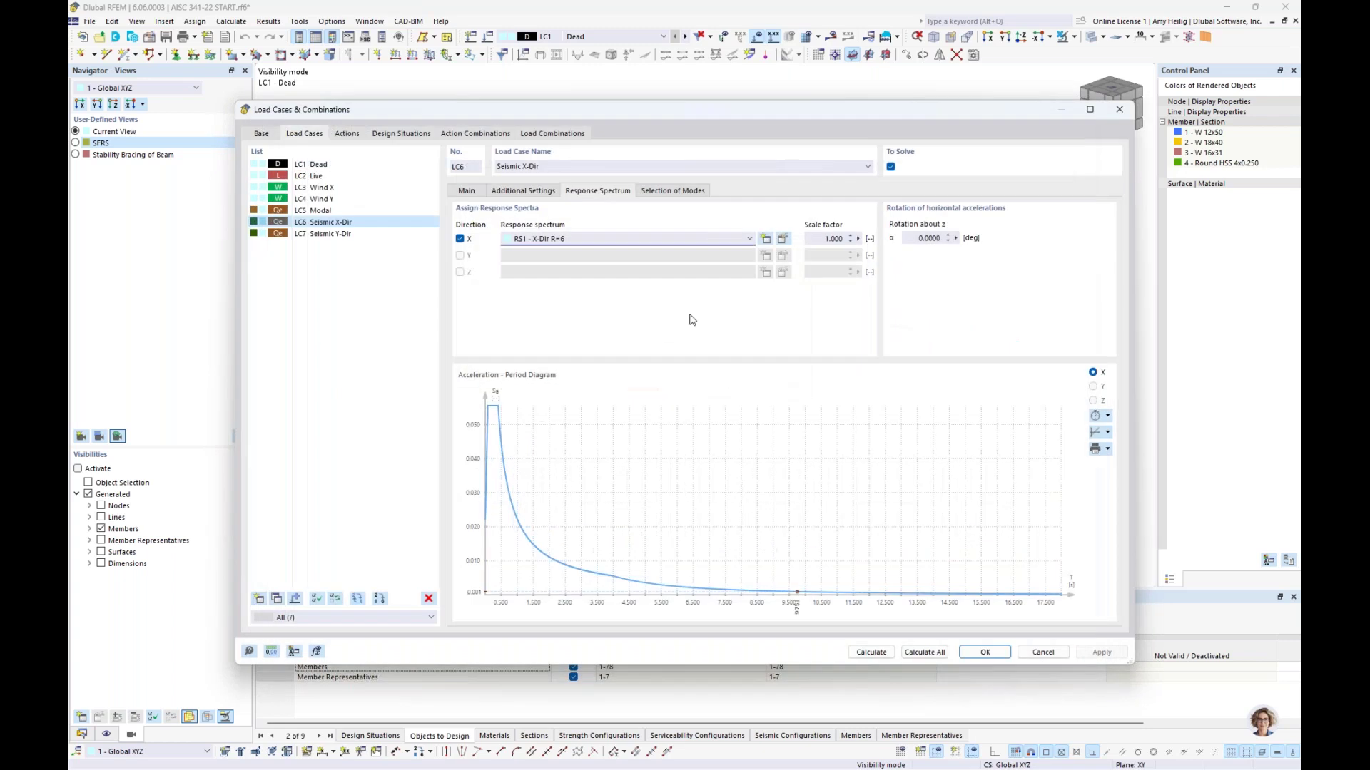
left_click(358, 236)
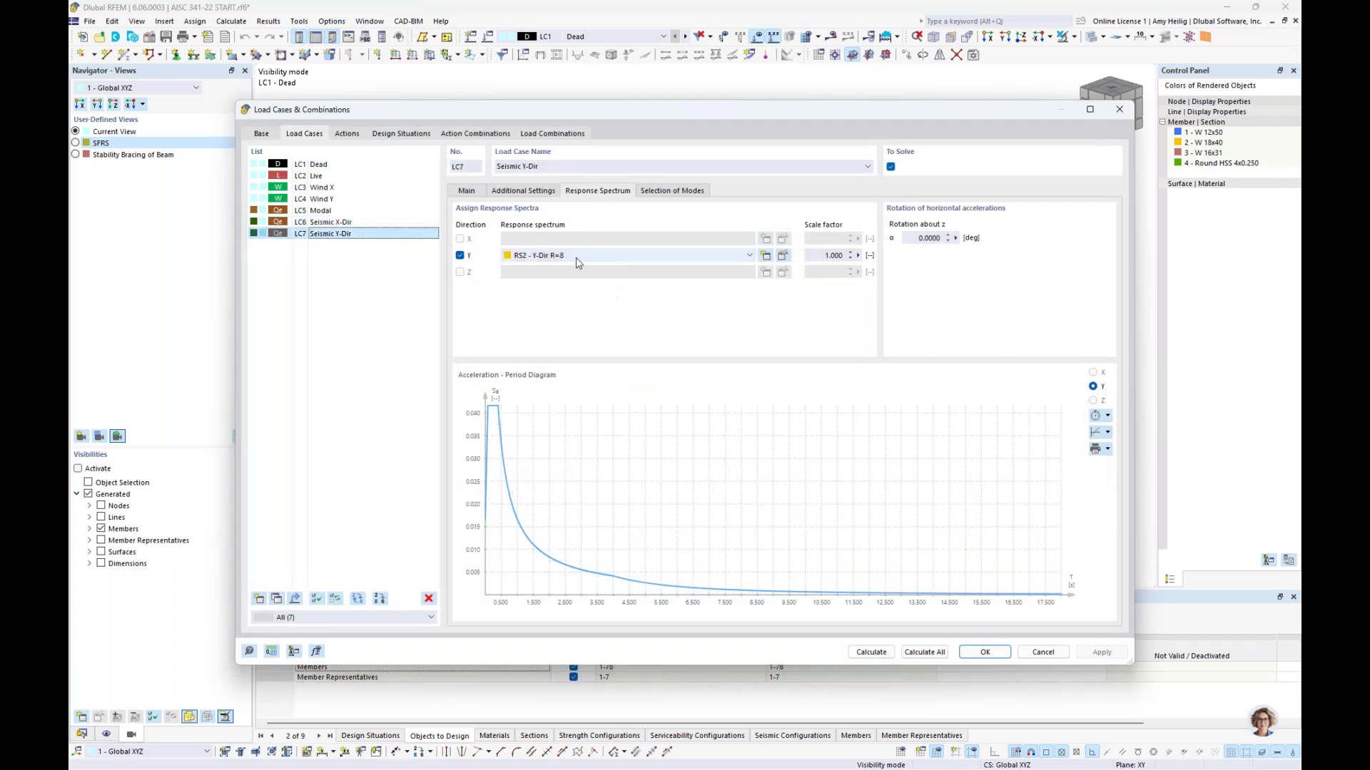
left_click(783, 256)
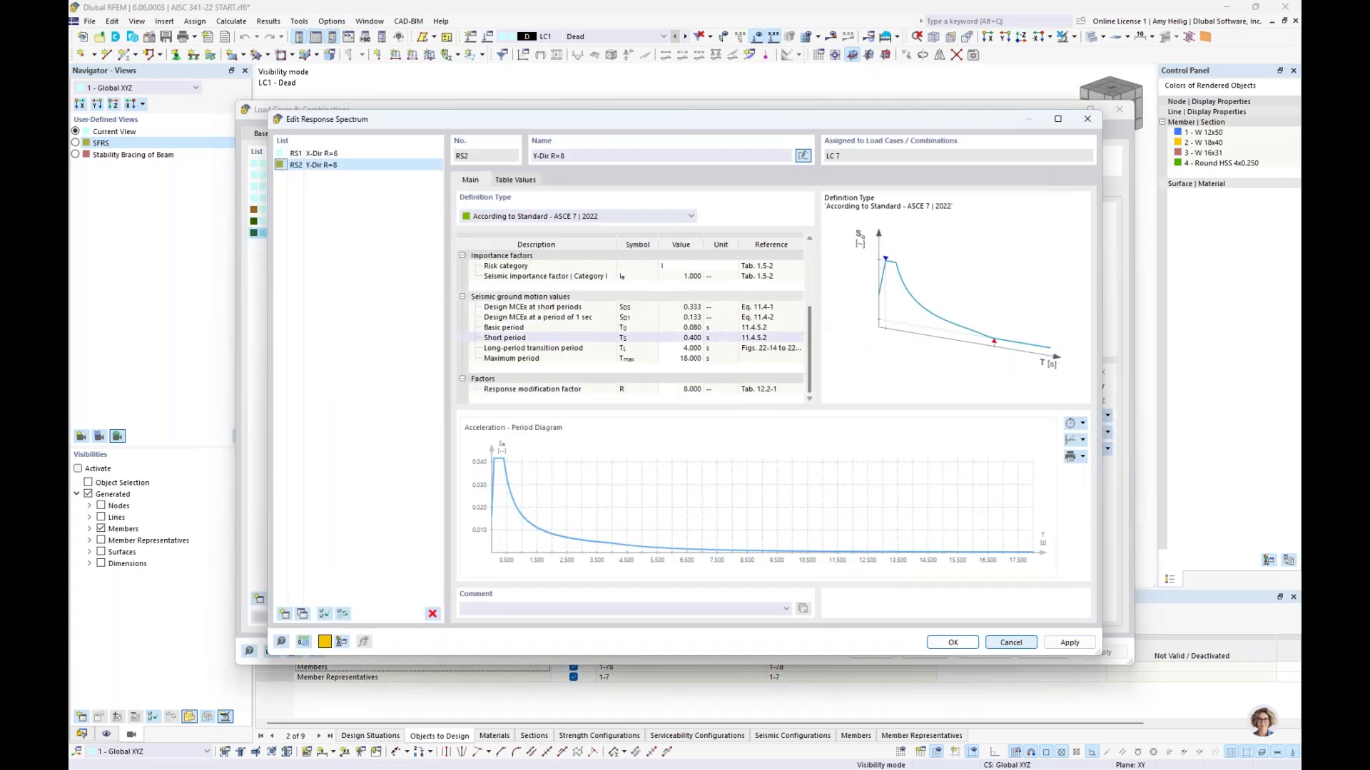
left_click(1009, 641)
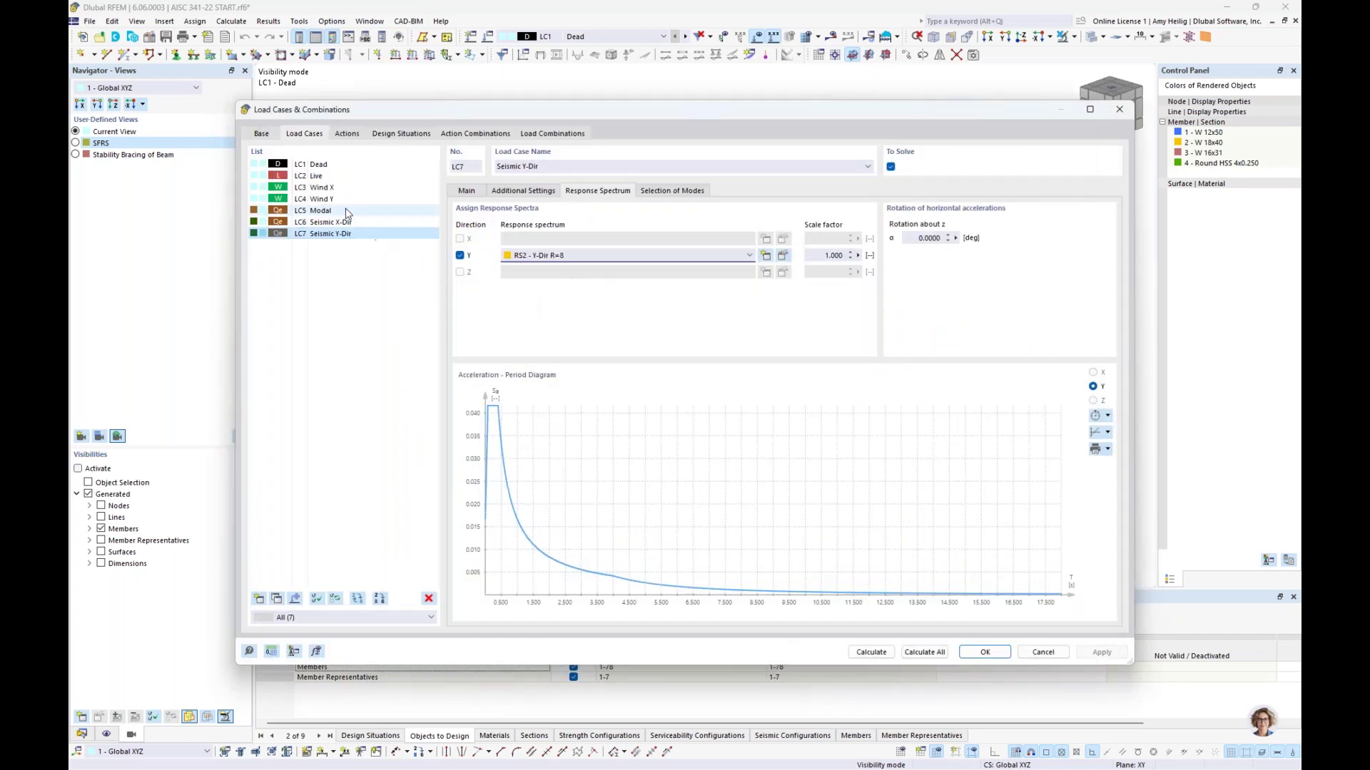
Open the ASCE 7 2022 combination wizard's partial factors and review the redundancy and overstrength factors, also on the matching presentation slide
left_click(346, 211)
left_click(268, 135)
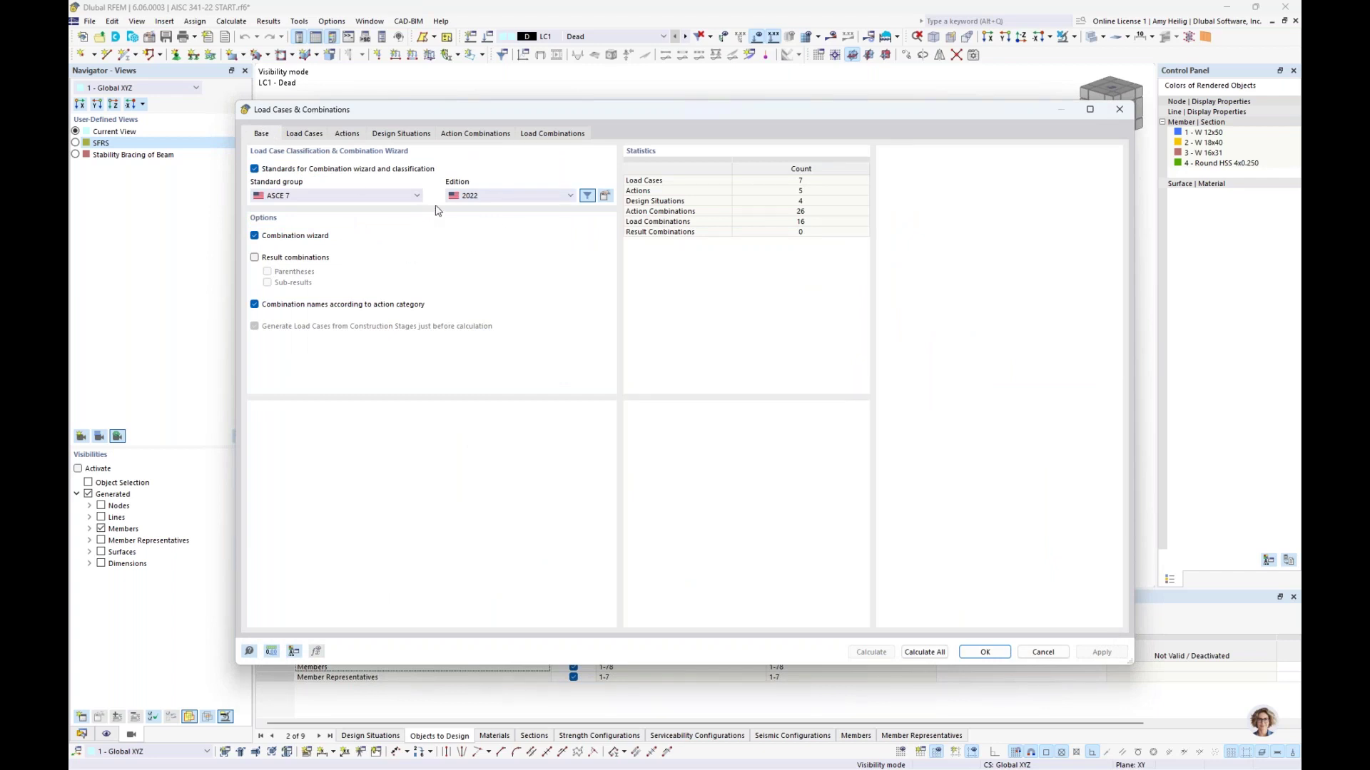
left_click(606, 199)
left_click_drag(626, 162, 647, 253)
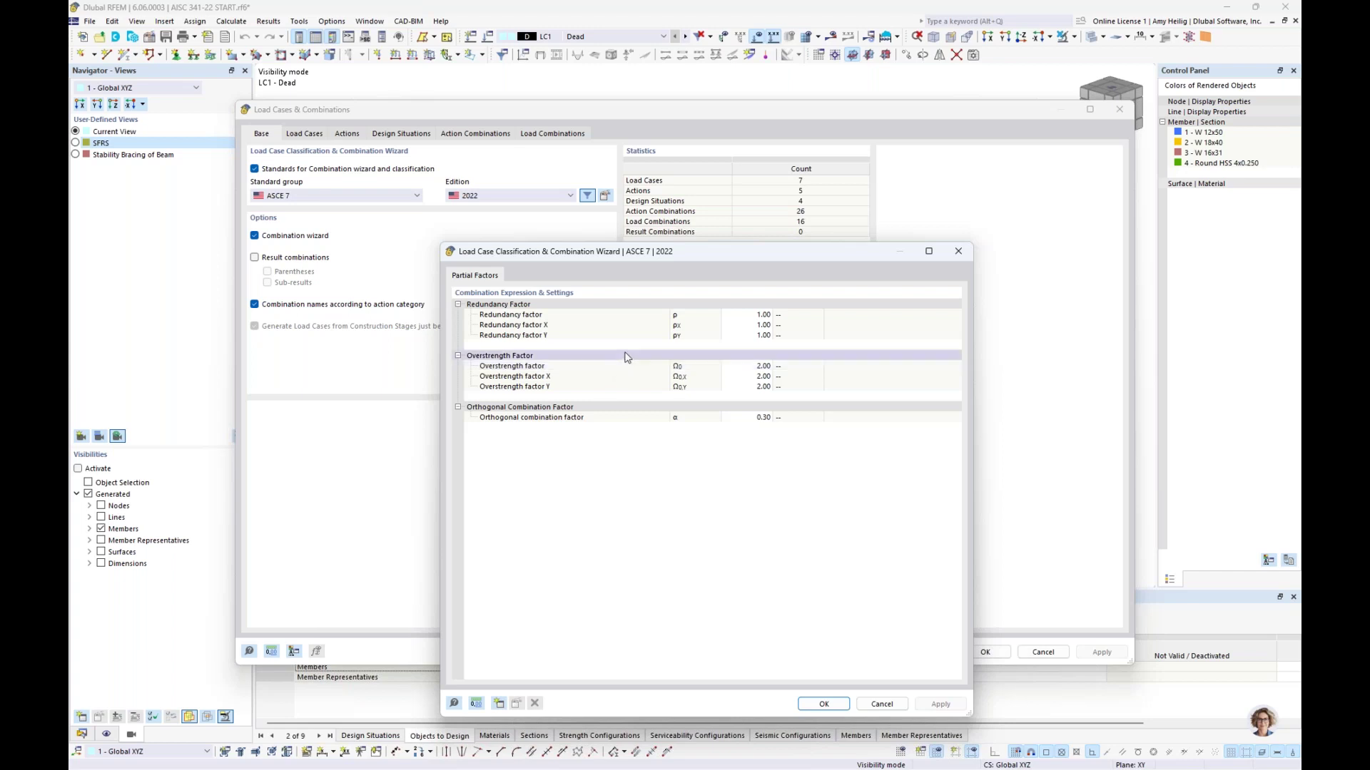
left_click(618, 328)
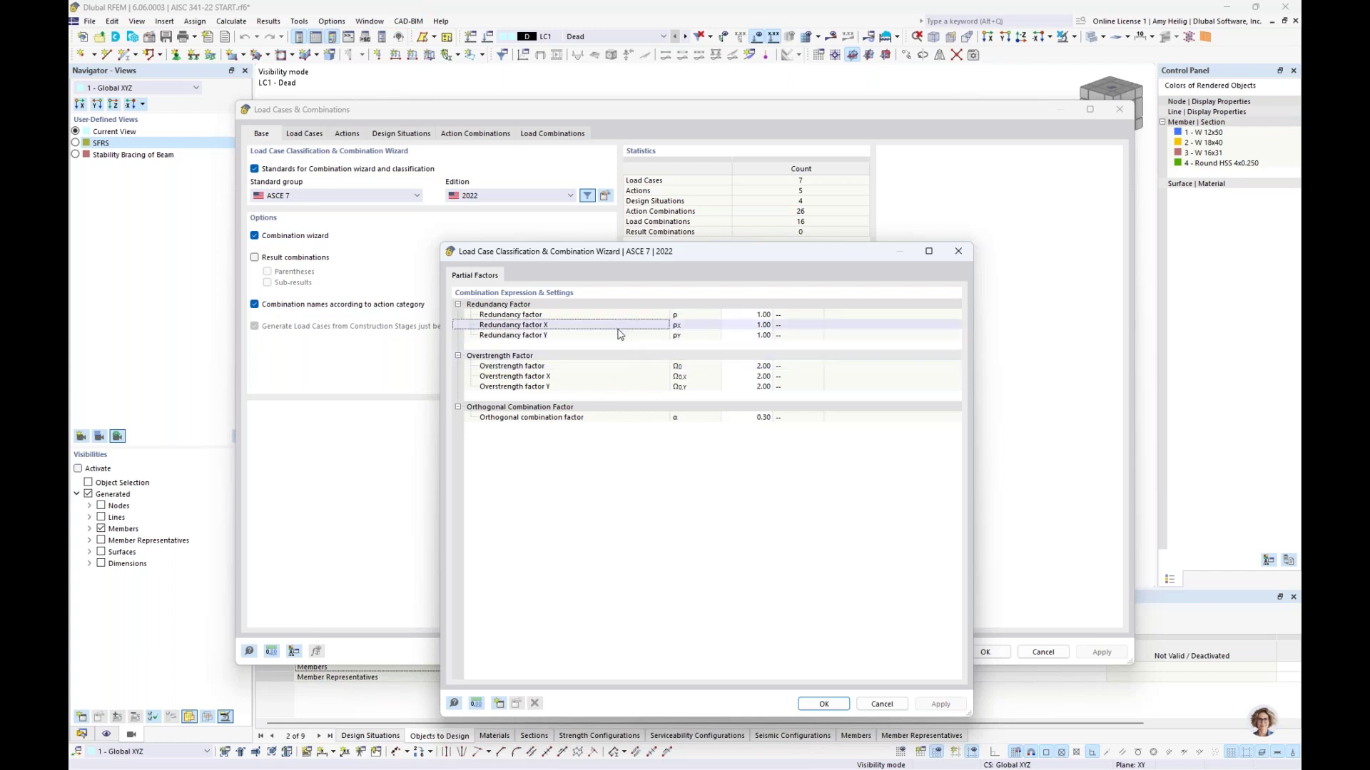
left_click(618, 331)
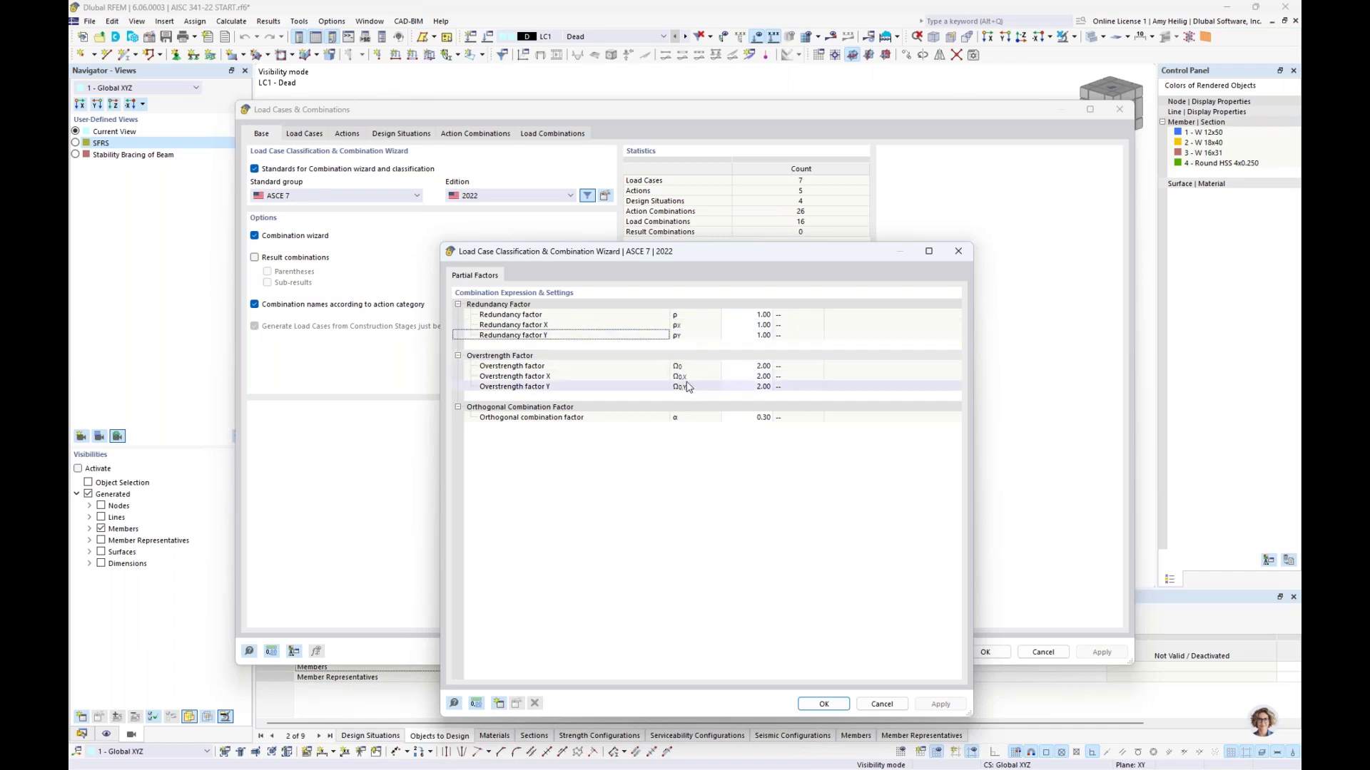
key("super+Tab")
left_click(614, 383)
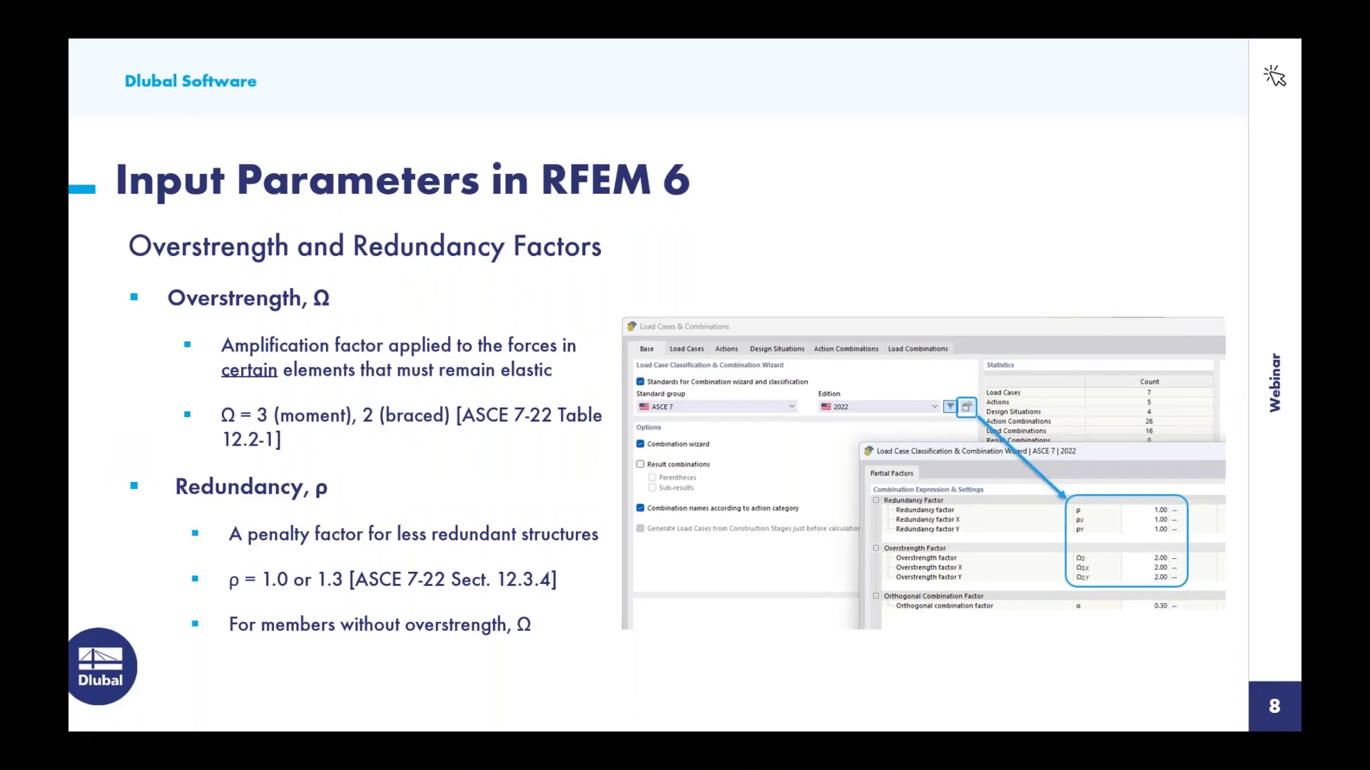
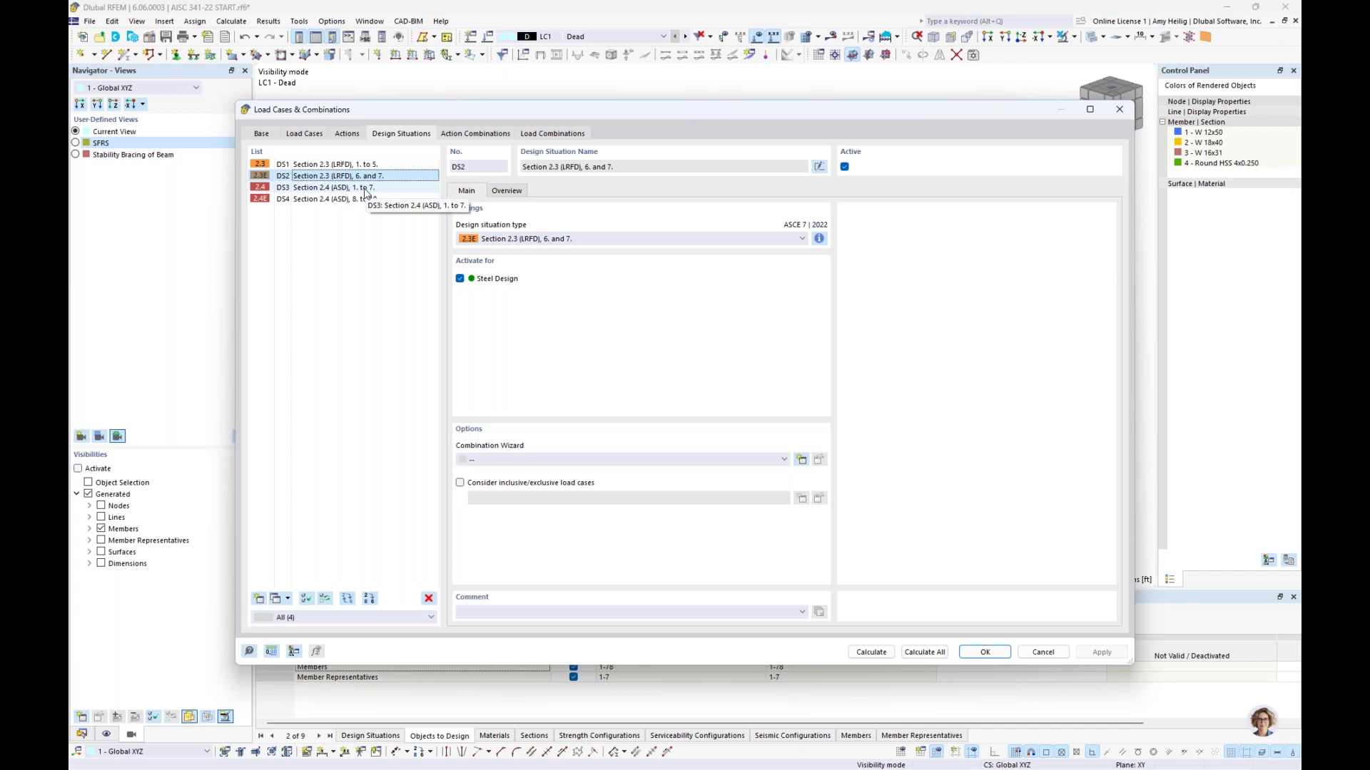
Look through the available types for design situation DS2 and read the combination rules for Section 2.3 (LRFD), 6. and 7
left_click(560, 245)
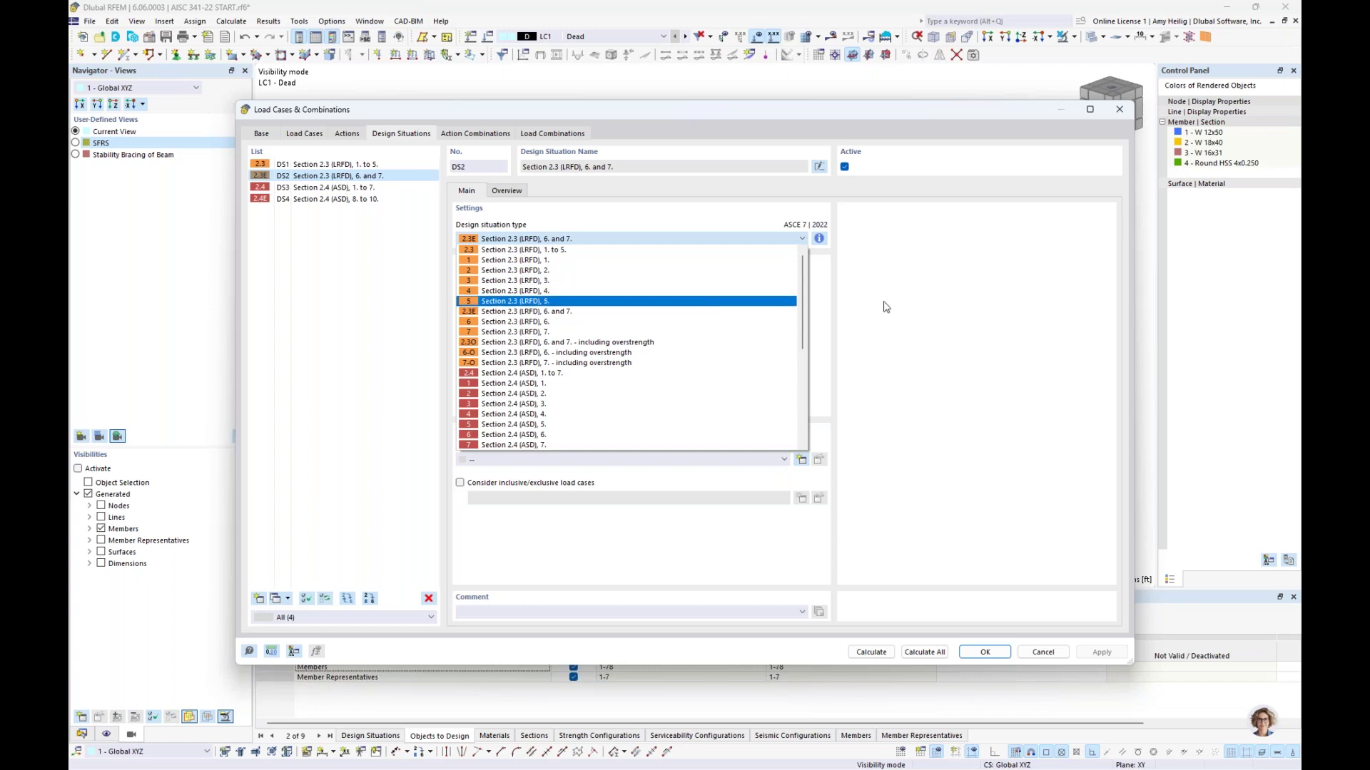
left_click(819, 238)
left_click(819, 238)
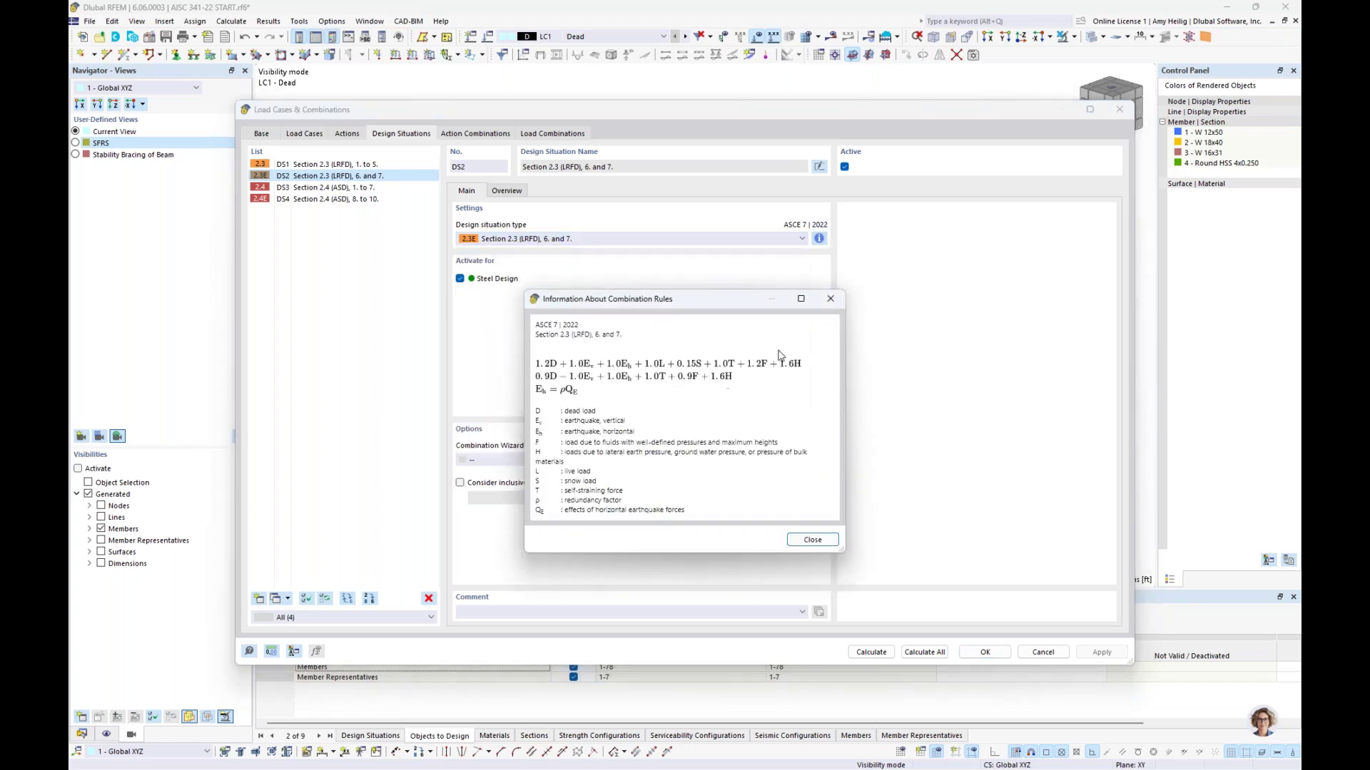
left_click(832, 300)
Compare the two LRFD design situations DS1 and DS2 with the two ASD design situations DS3 and DS4
left_click(362, 203)
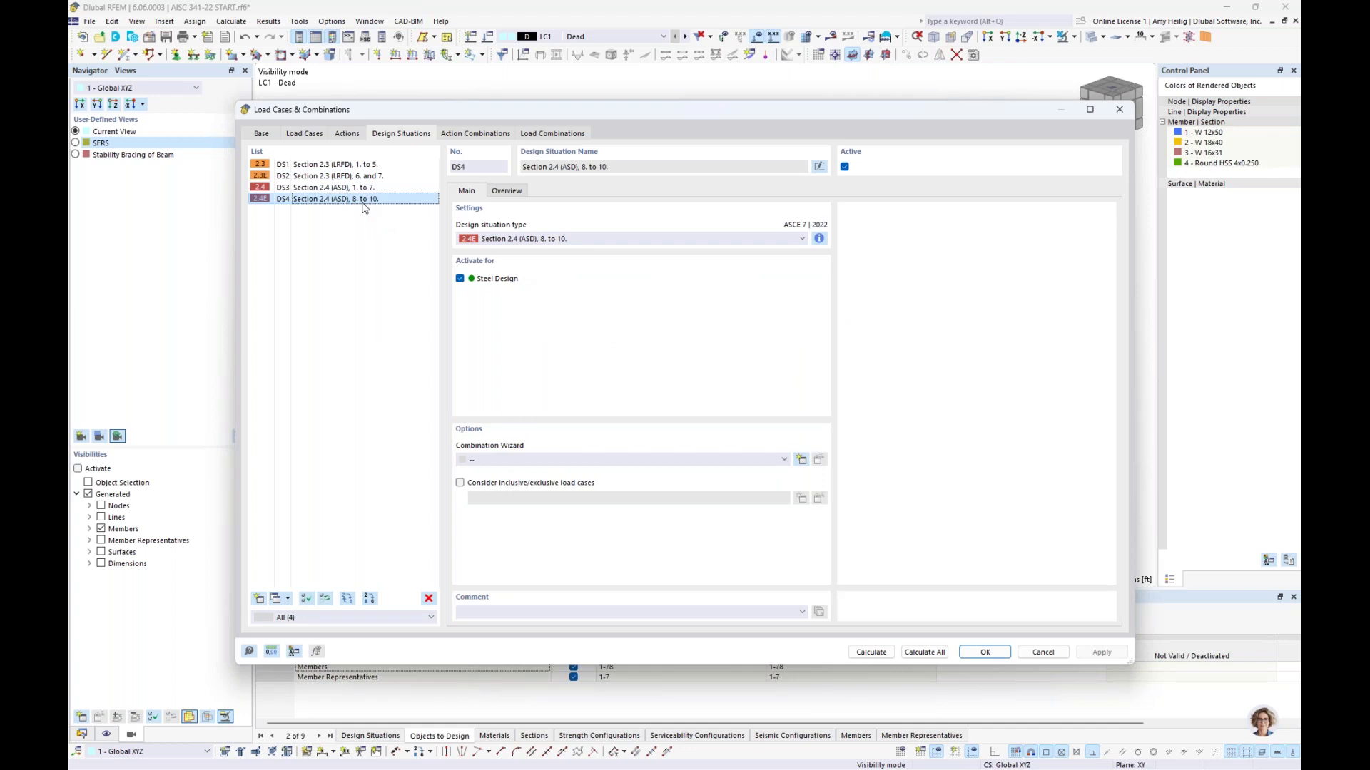
left_click(401, 165)
left_click(403, 177, "shift")
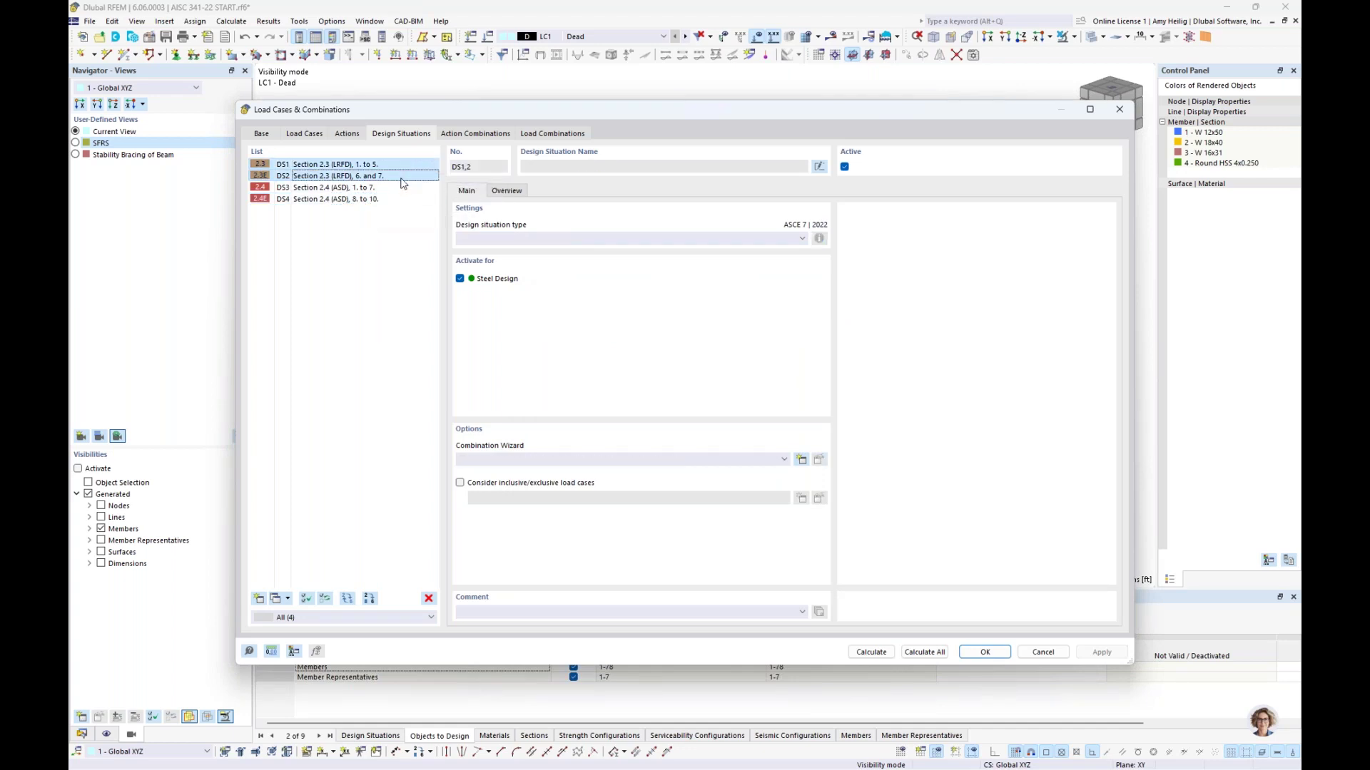
left_click(391, 189)
left_click(392, 200, "shift")
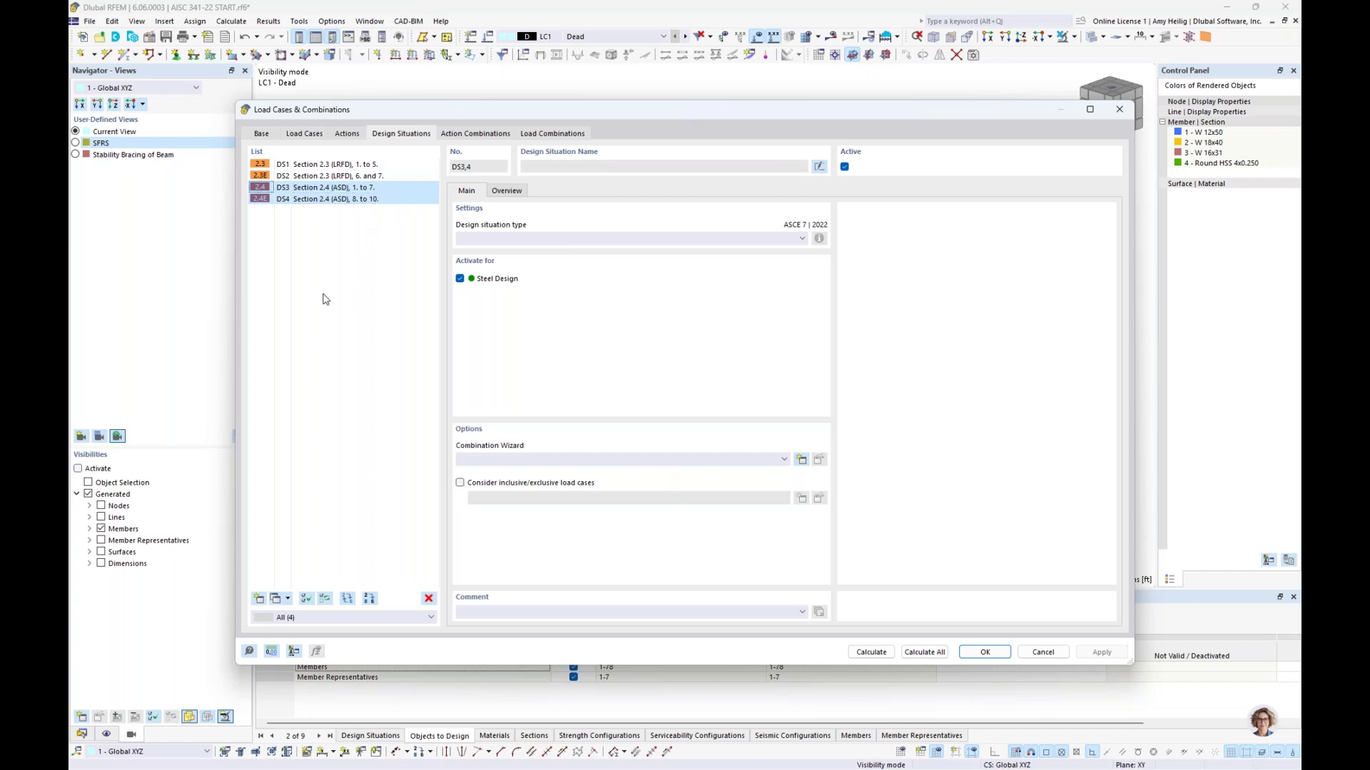
left_click(394, 199)
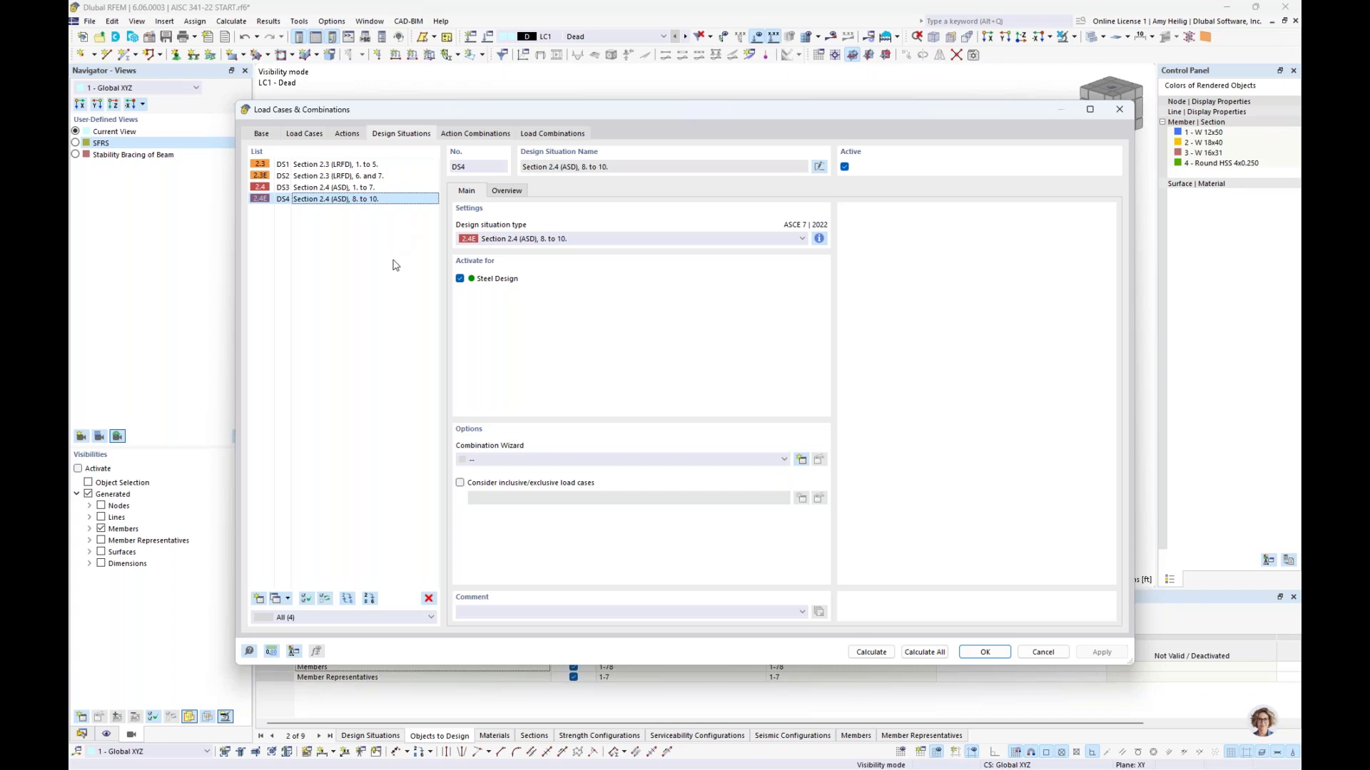
Add a design situation DS5 of the type Section 2.3 (LRFD), 1. to 5
left_click(260, 601)
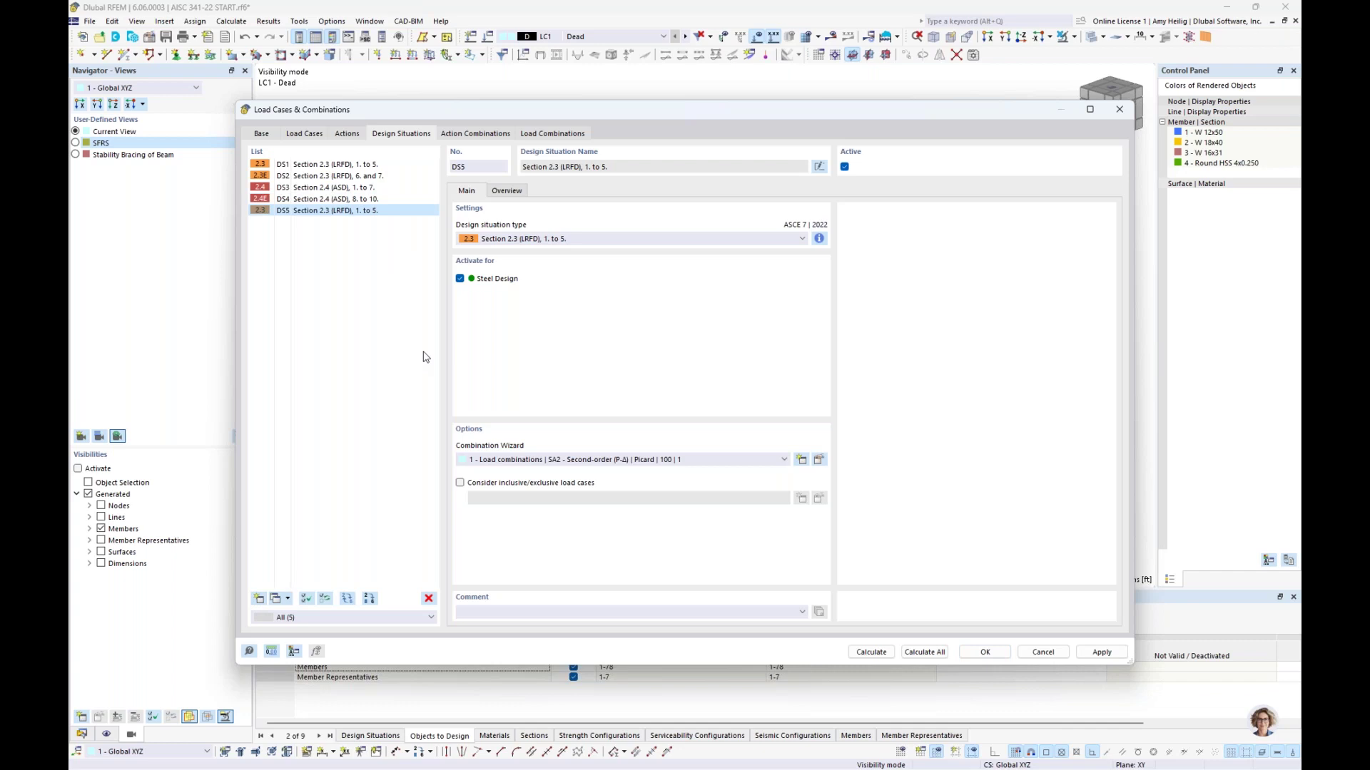
left_click(578, 239)
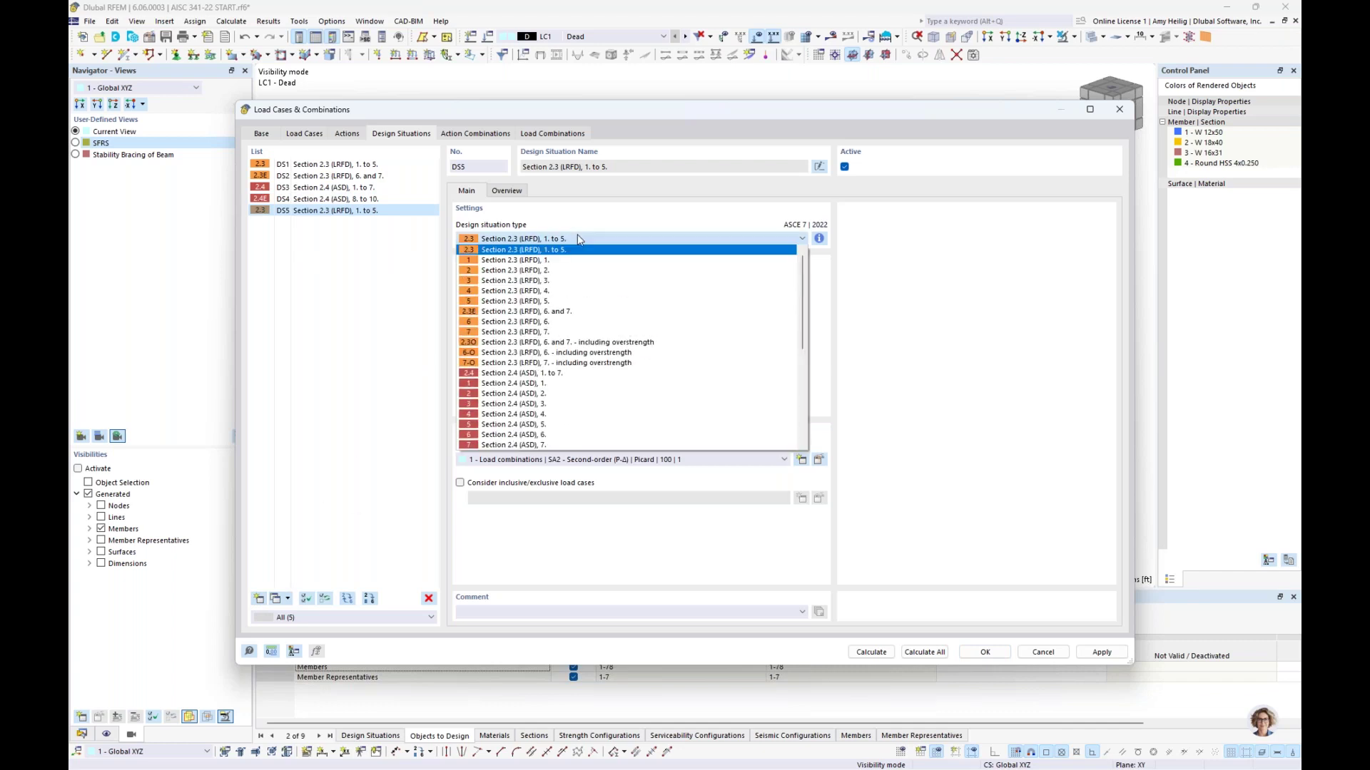
left_click(572, 312)
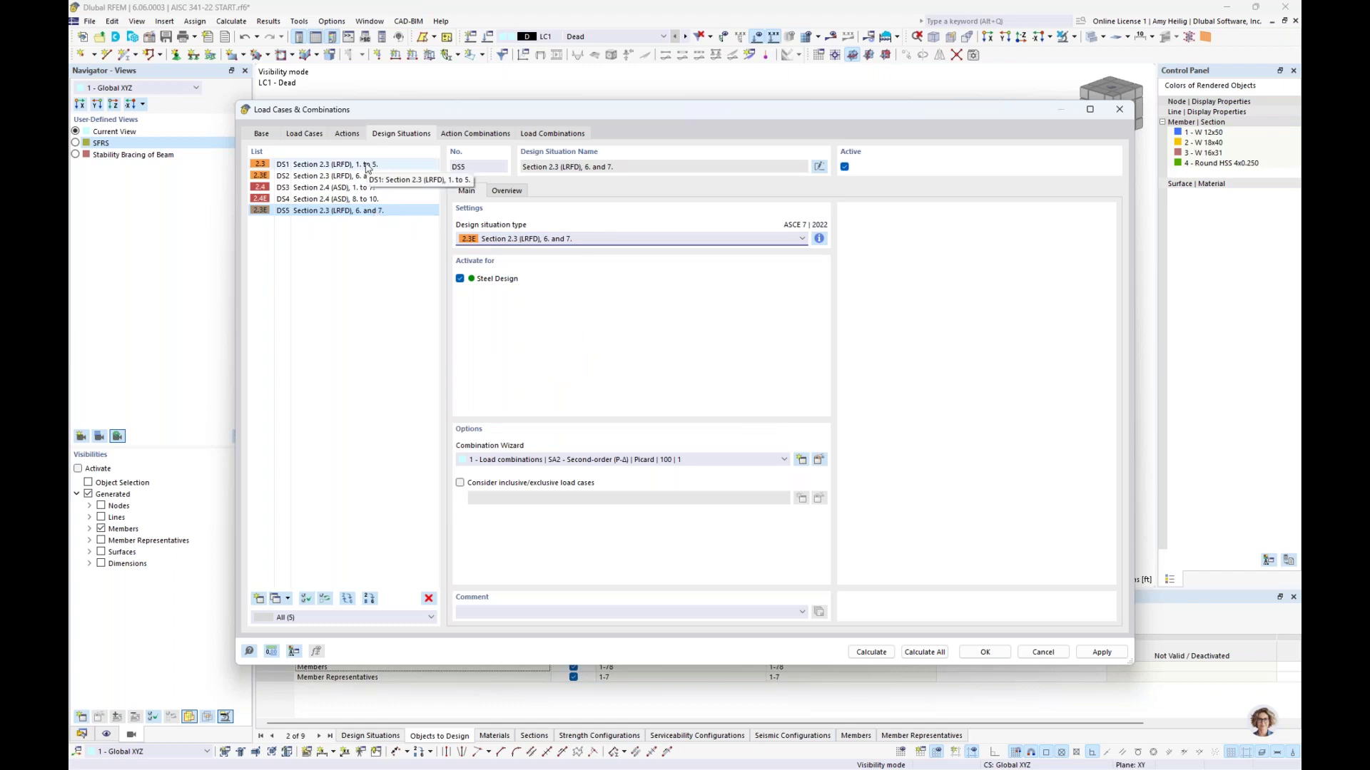
left_click(577, 241)
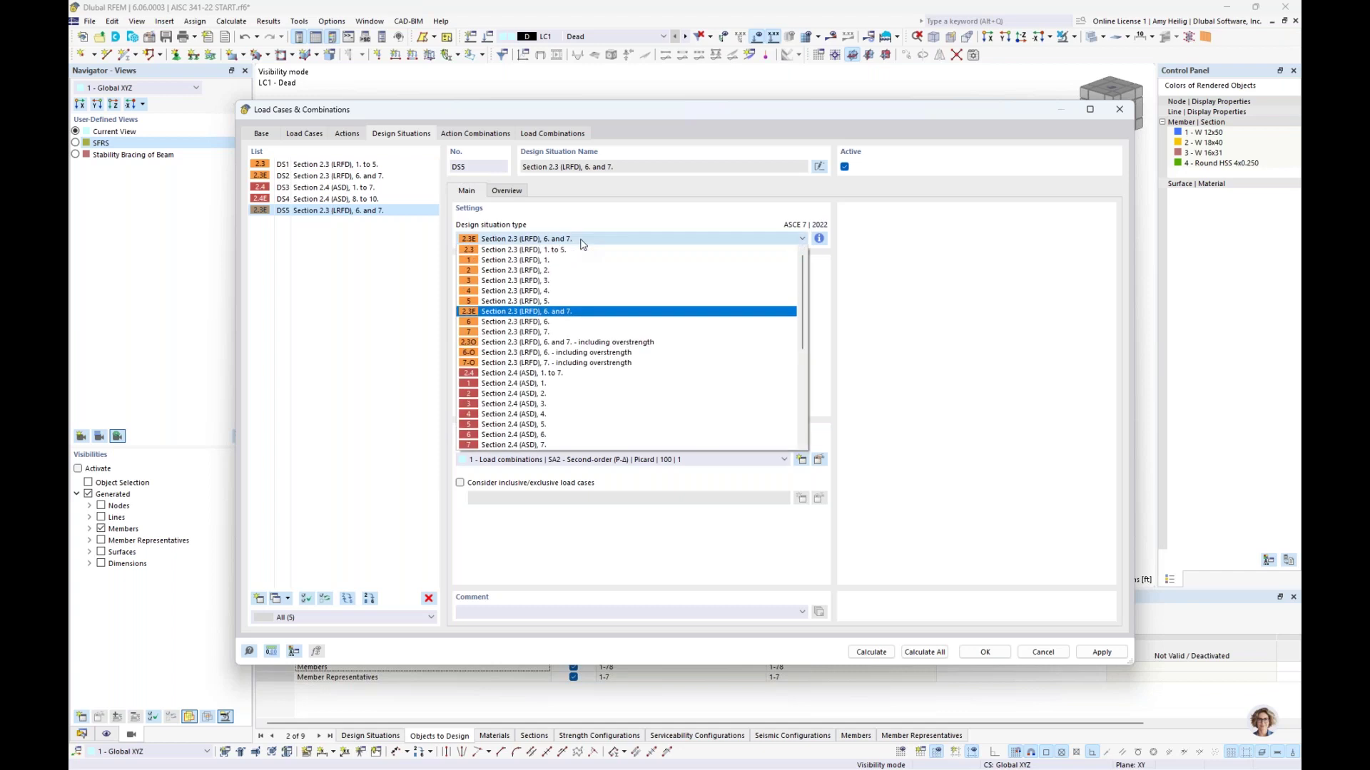
left_click(578, 250)
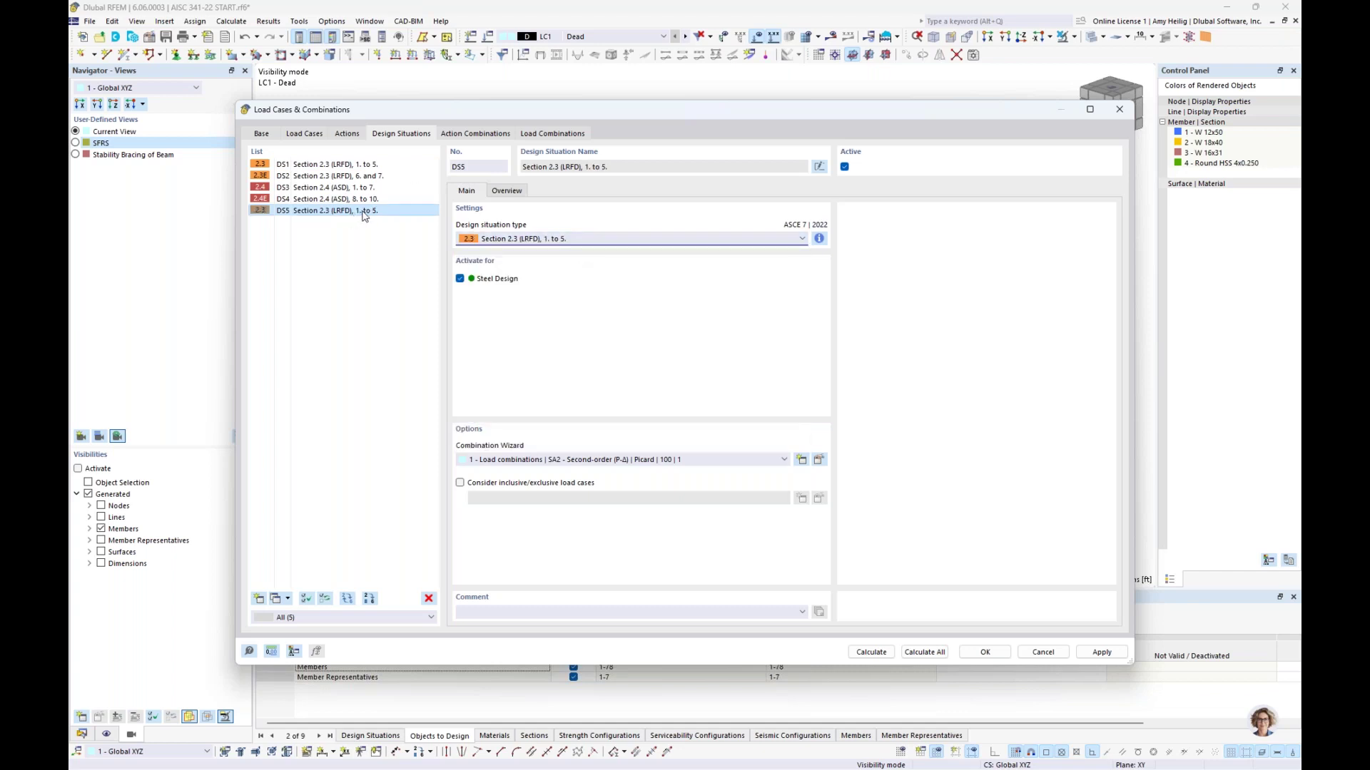
Add a design situation DS6 of the type Section 2.3 (LRFD), 6. and 7
left_click(261, 600)
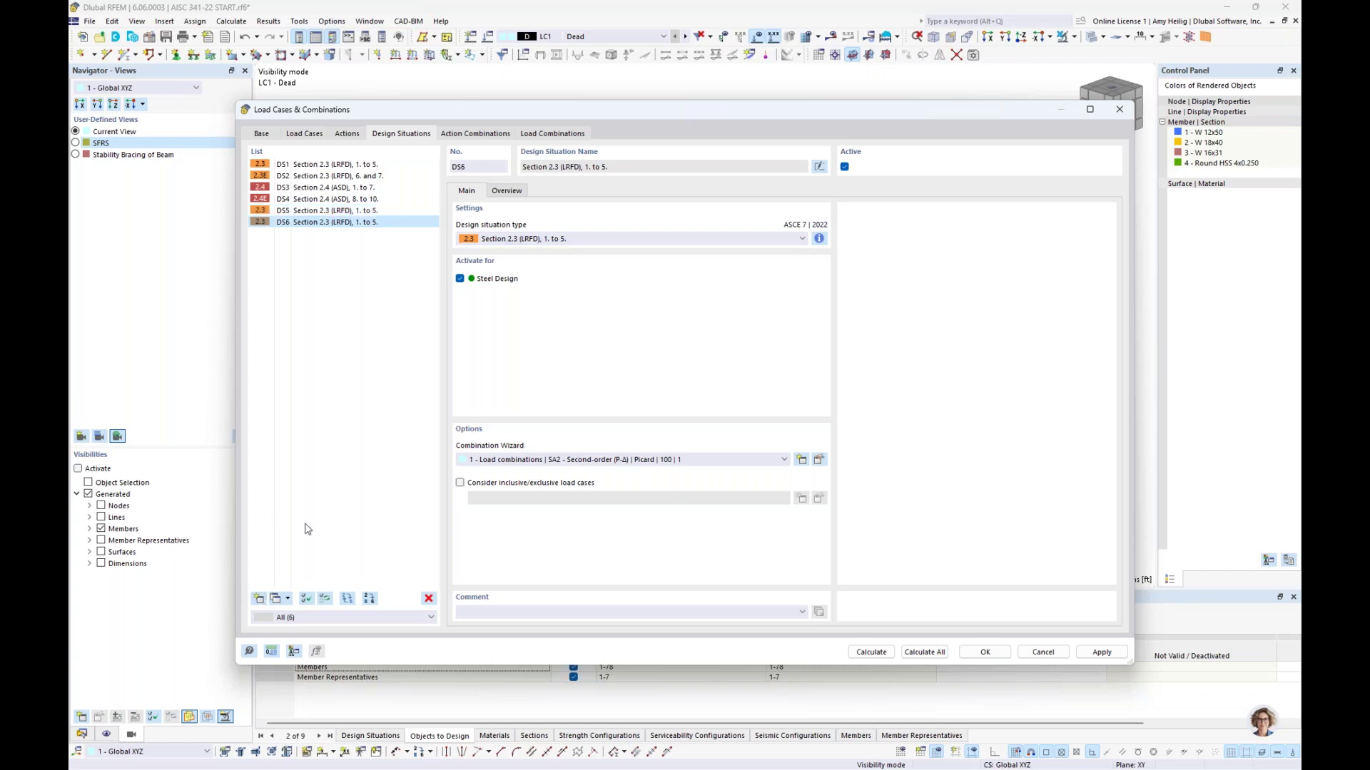
left_click(540, 240)
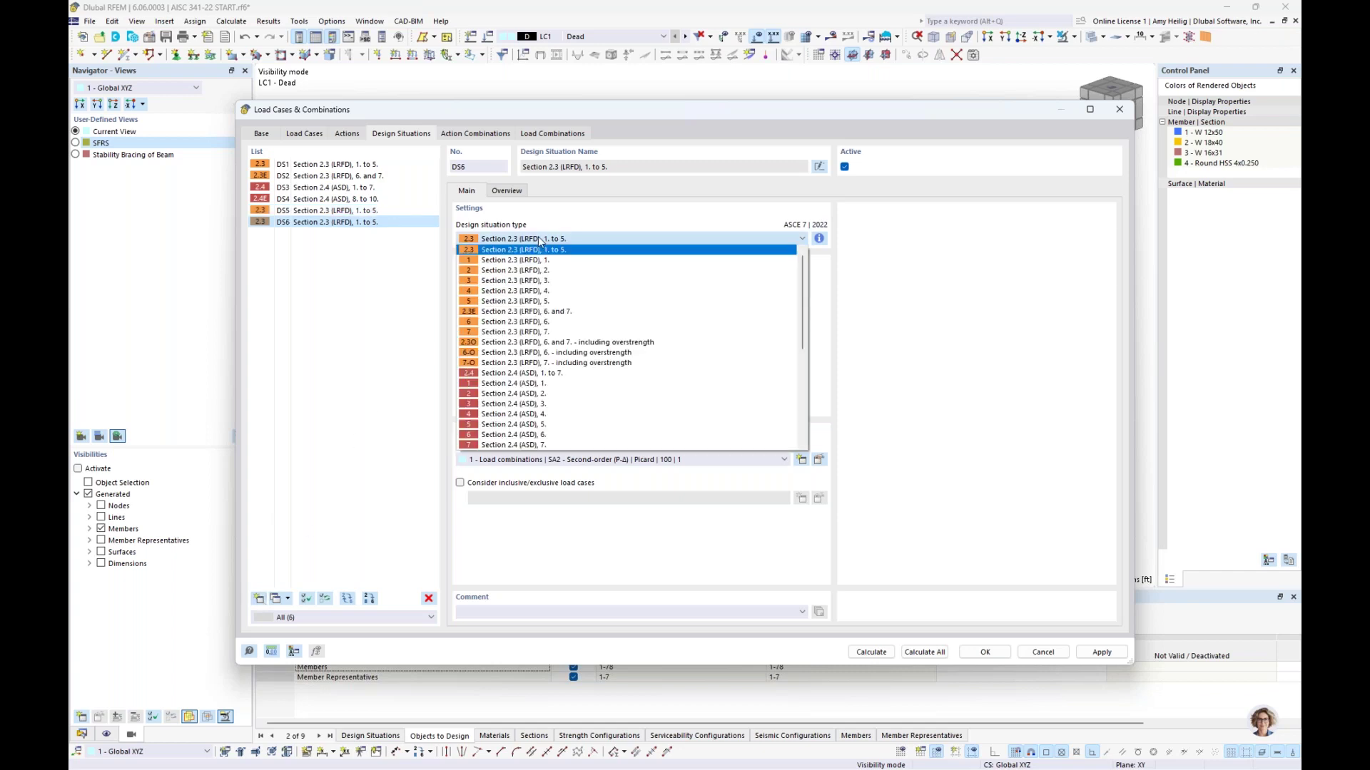
left_click(548, 314)
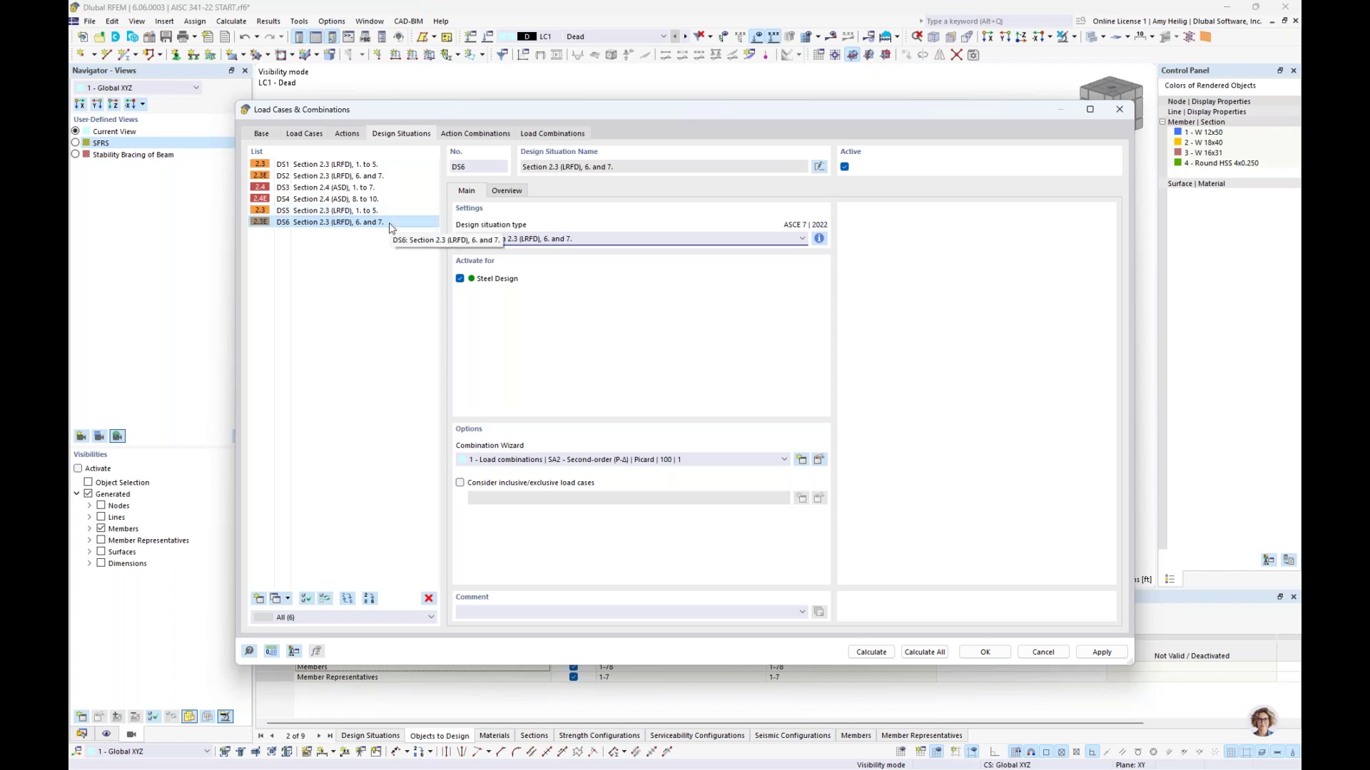
Add a design situation DS7 of the type Section 2.3 (LRFD), 6. and 7. - including overstrength and check its combination rules
left_click(258, 596)
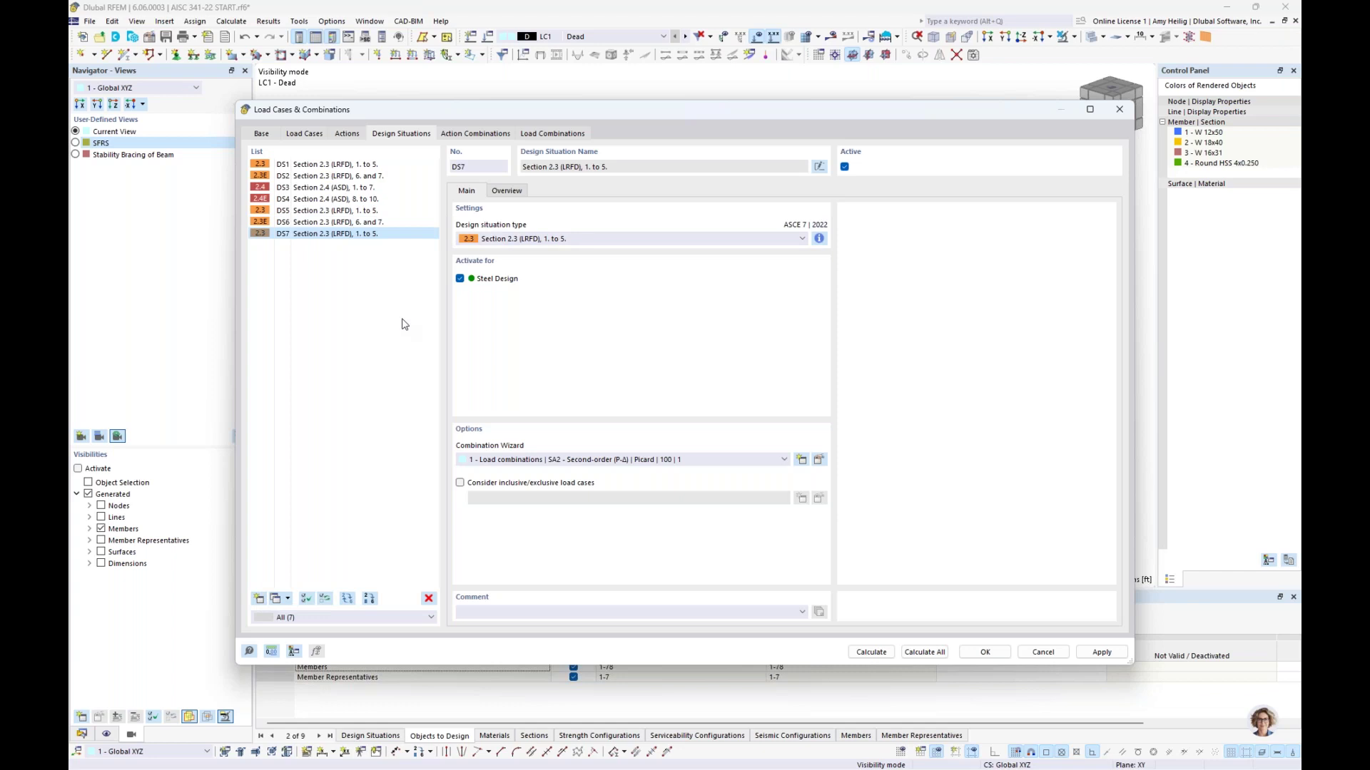
left_click(579, 238)
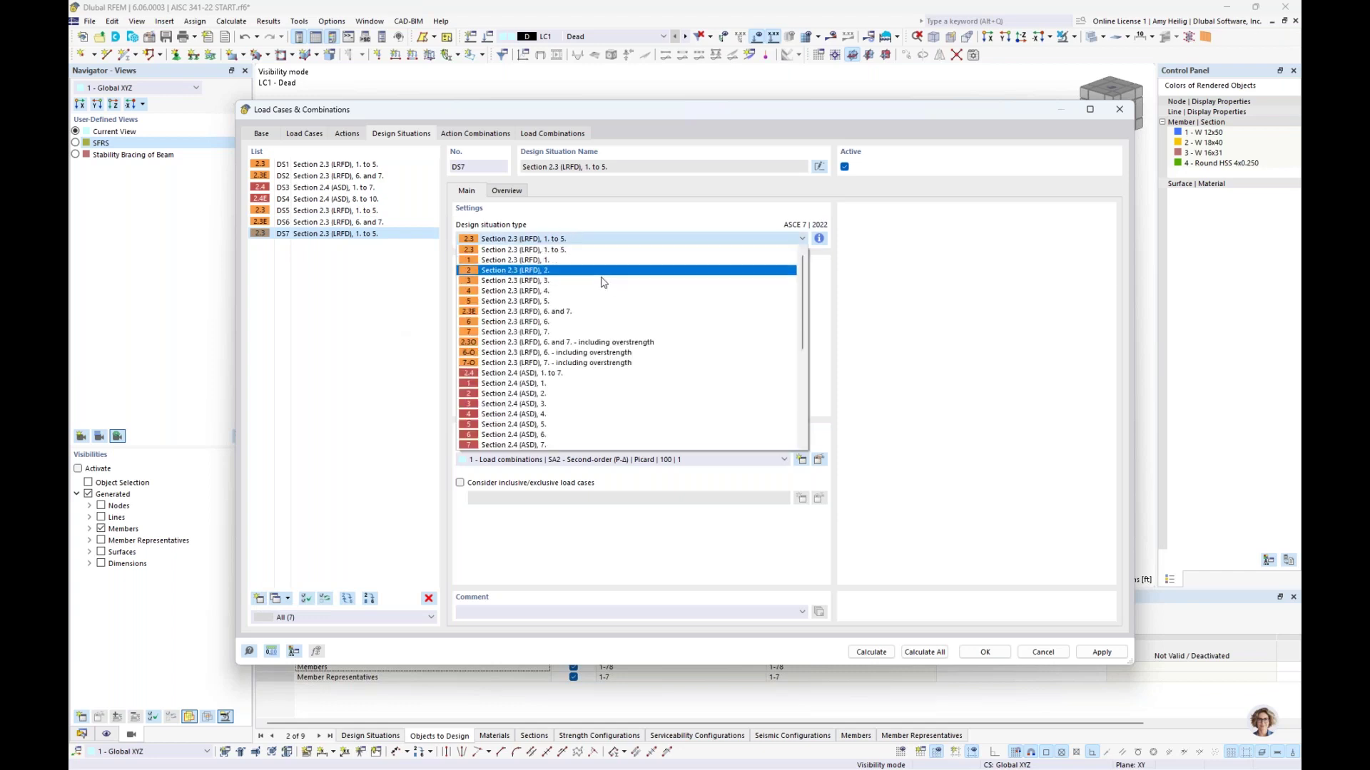
left_click(624, 348)
left_click(819, 238)
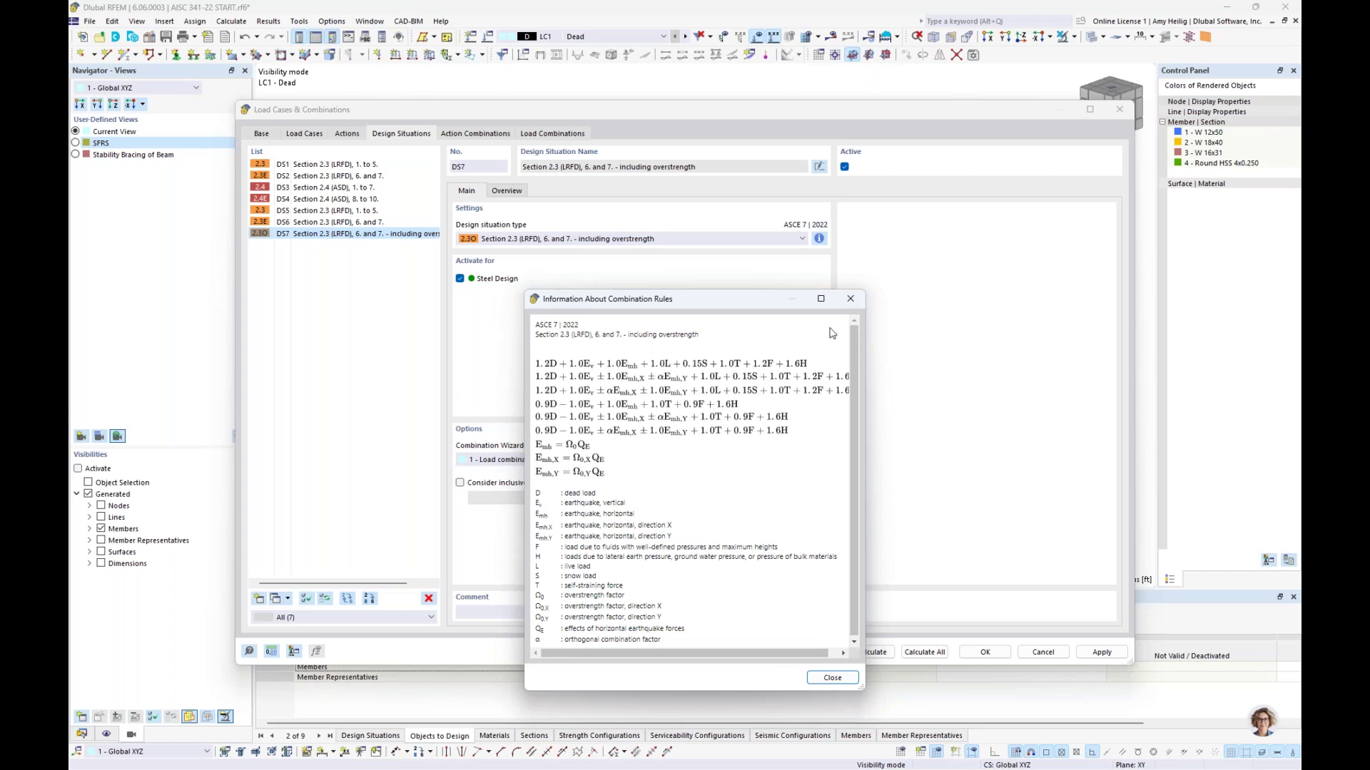
left_click(850, 298)
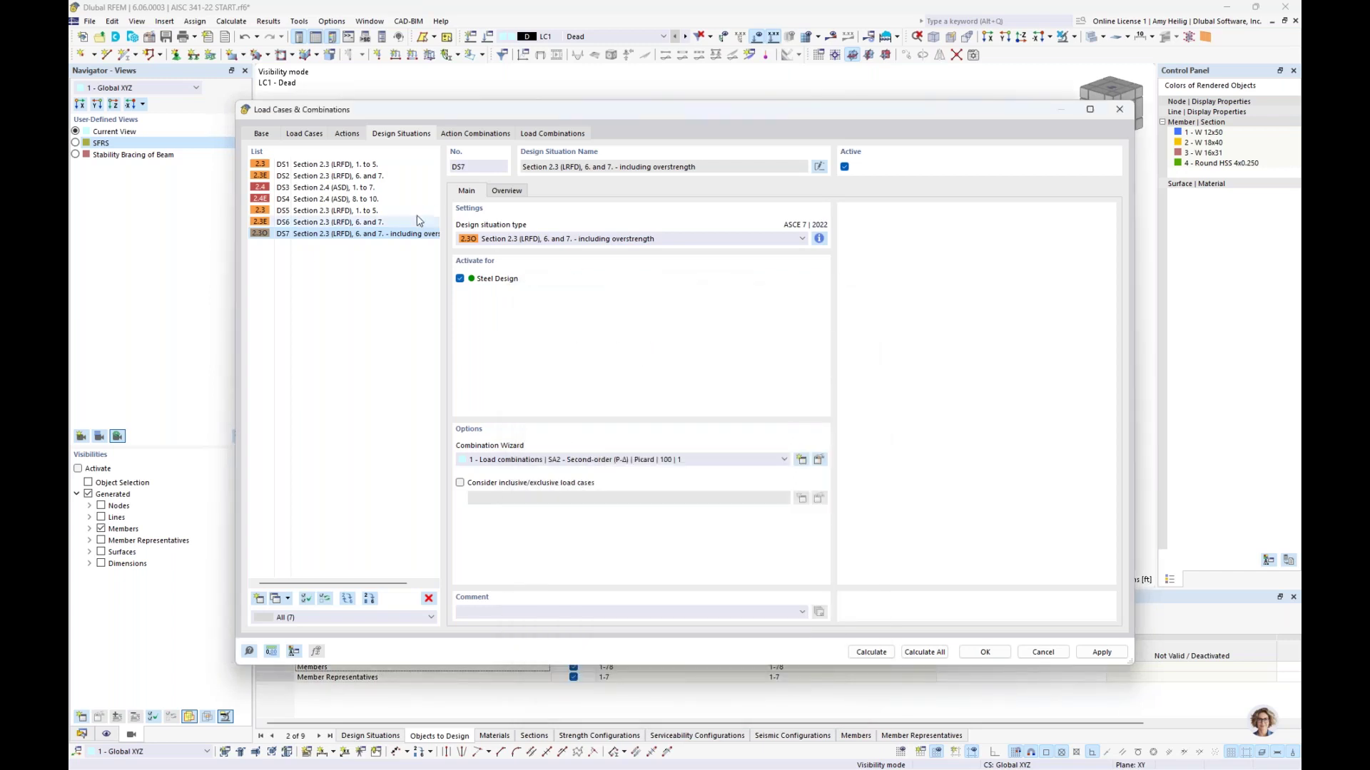
Review the added LRFD design situations DS5 to DS7 together, followed by DS5 alone
left_click_drag(419, 211, 419, 237)
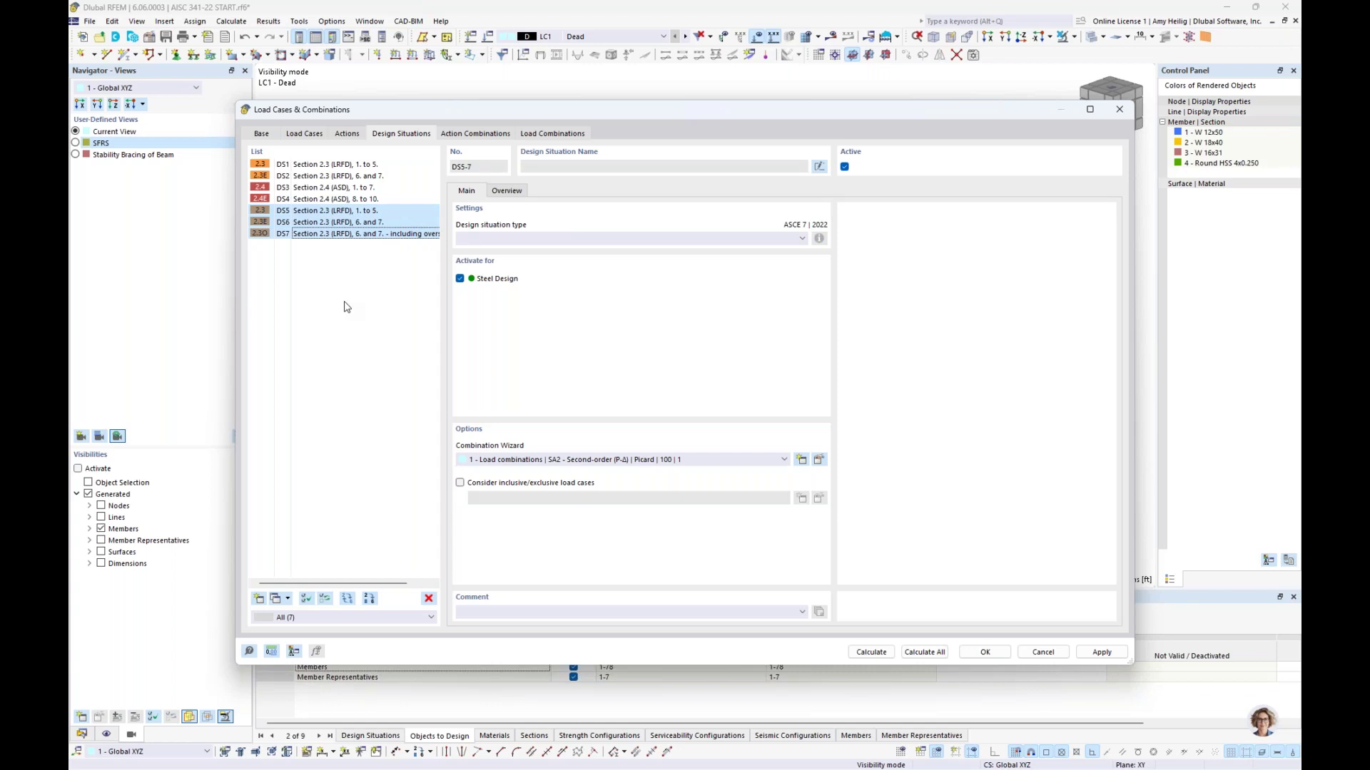
left_click(354, 302)
left_click(394, 214)
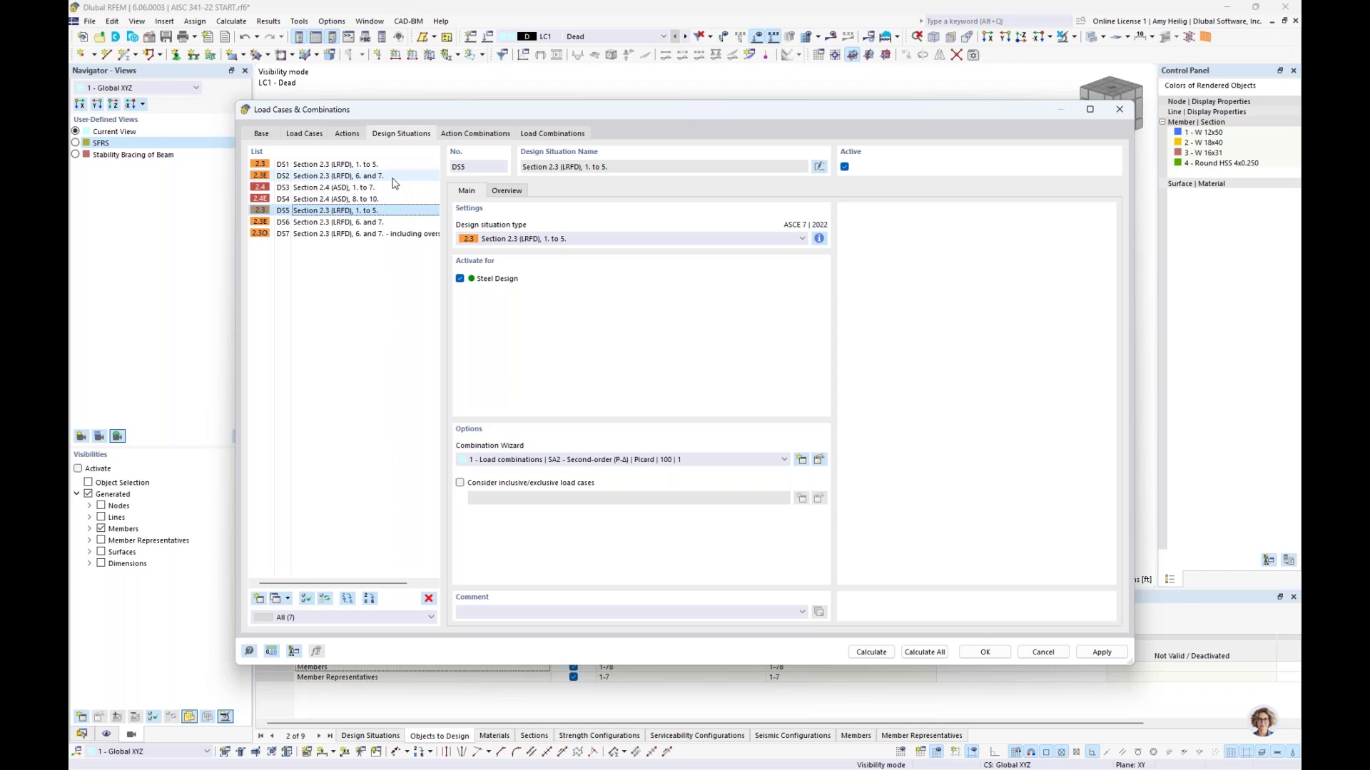
Select the four seismic design situations DS2, DS4, DS6 and DS7 together
left_click(393, 180)
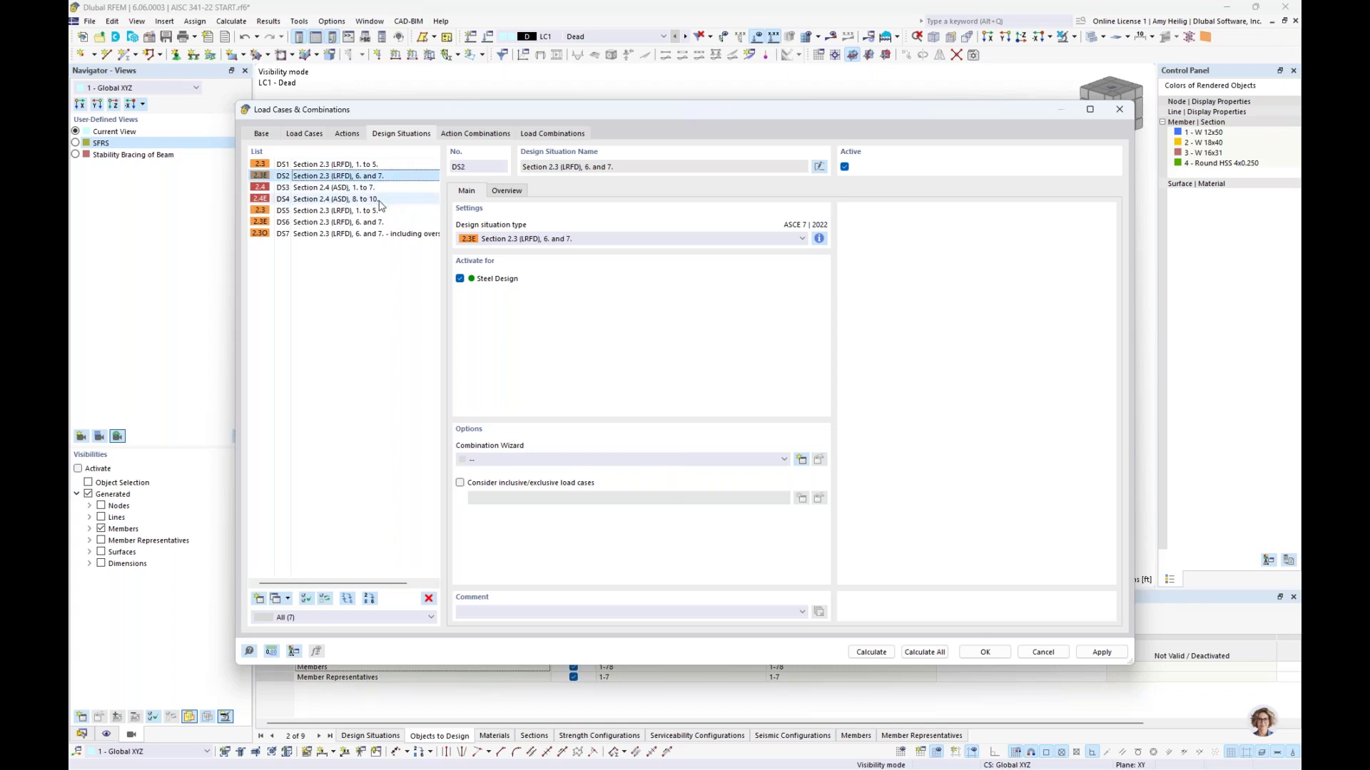
left_click(379, 201, "ctrl")
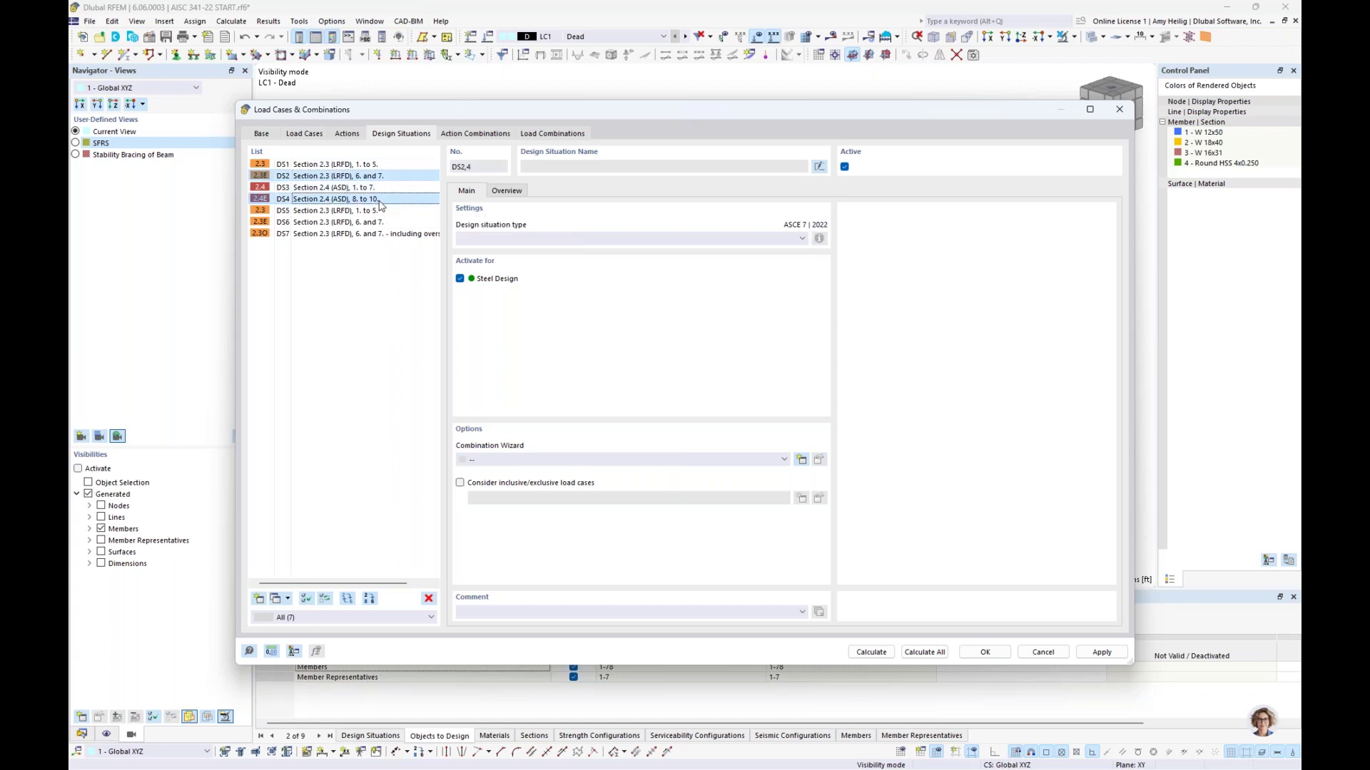
left_click(378, 222)
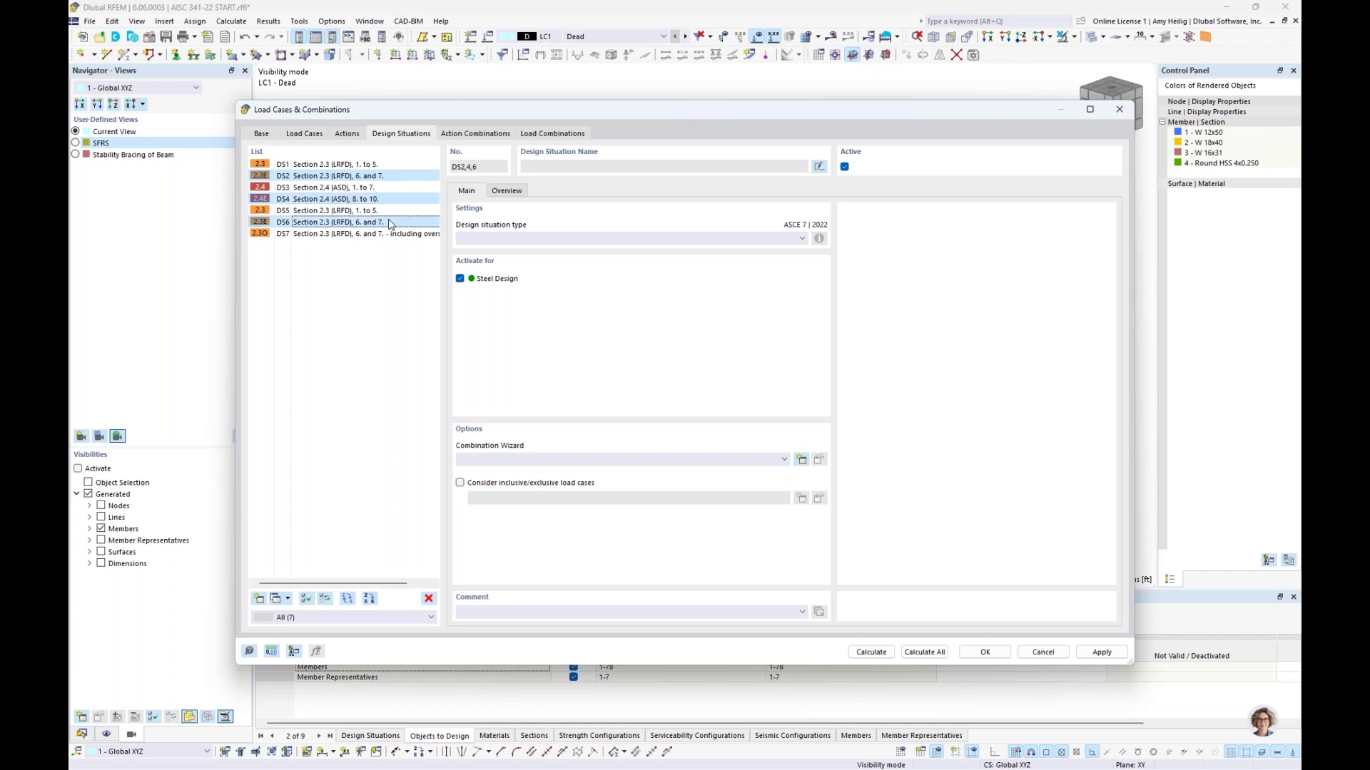
left_click(378, 234, "ctrl")
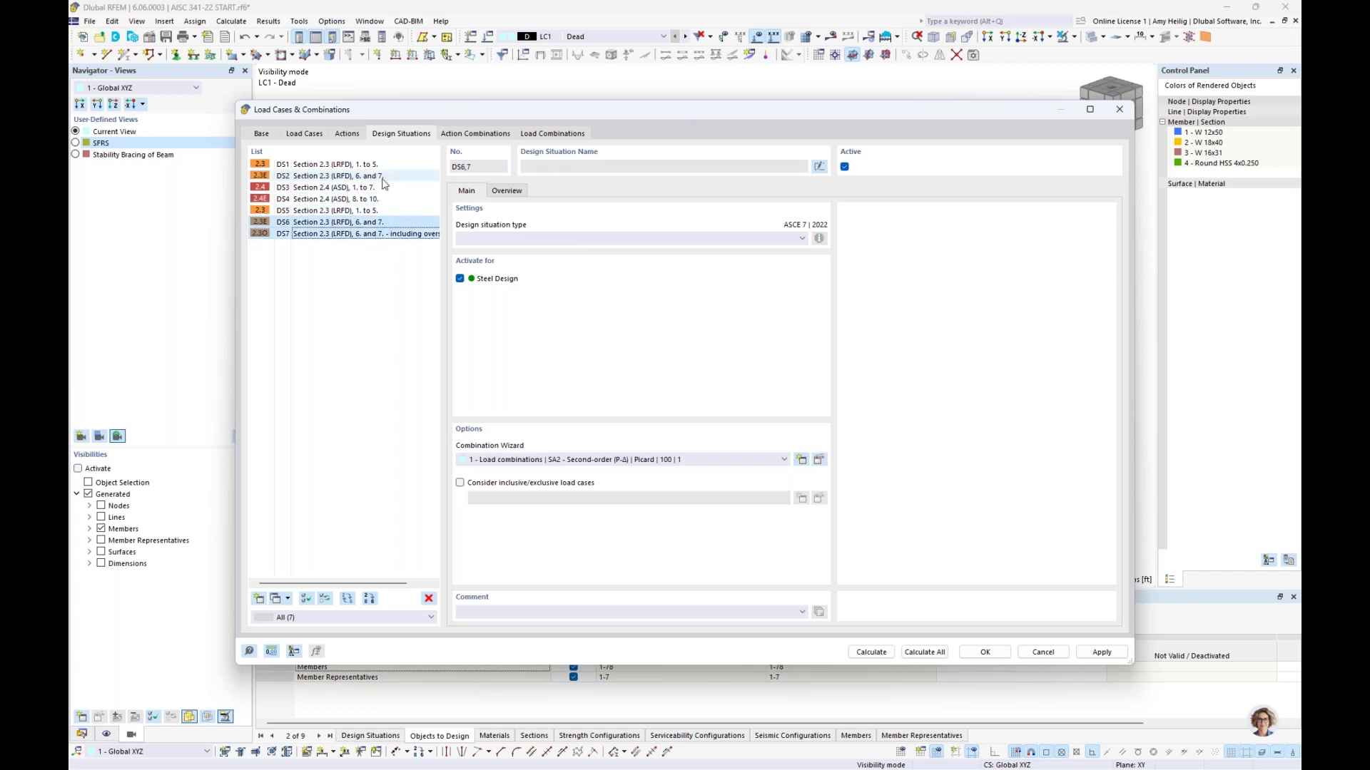
left_click(295, 177, "ctrl")
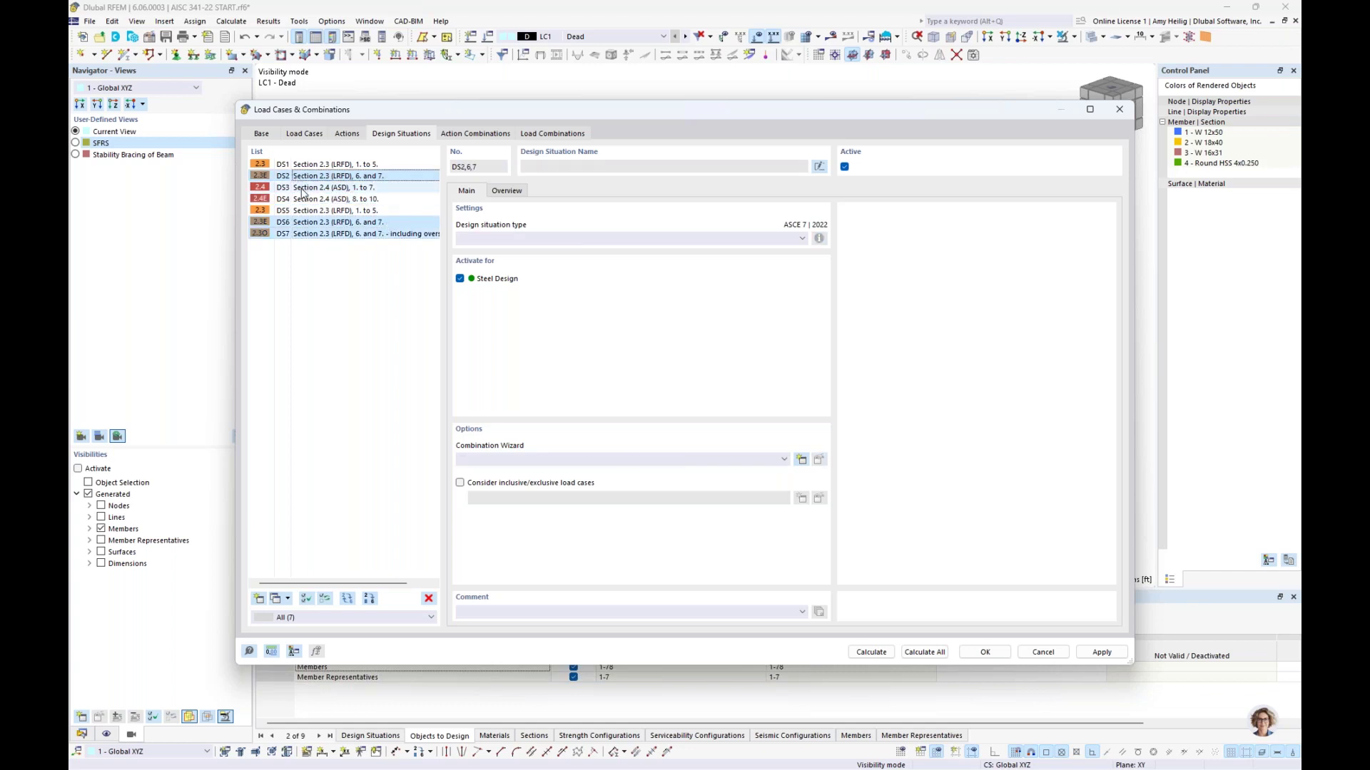
left_click(300, 200, "ctrl")
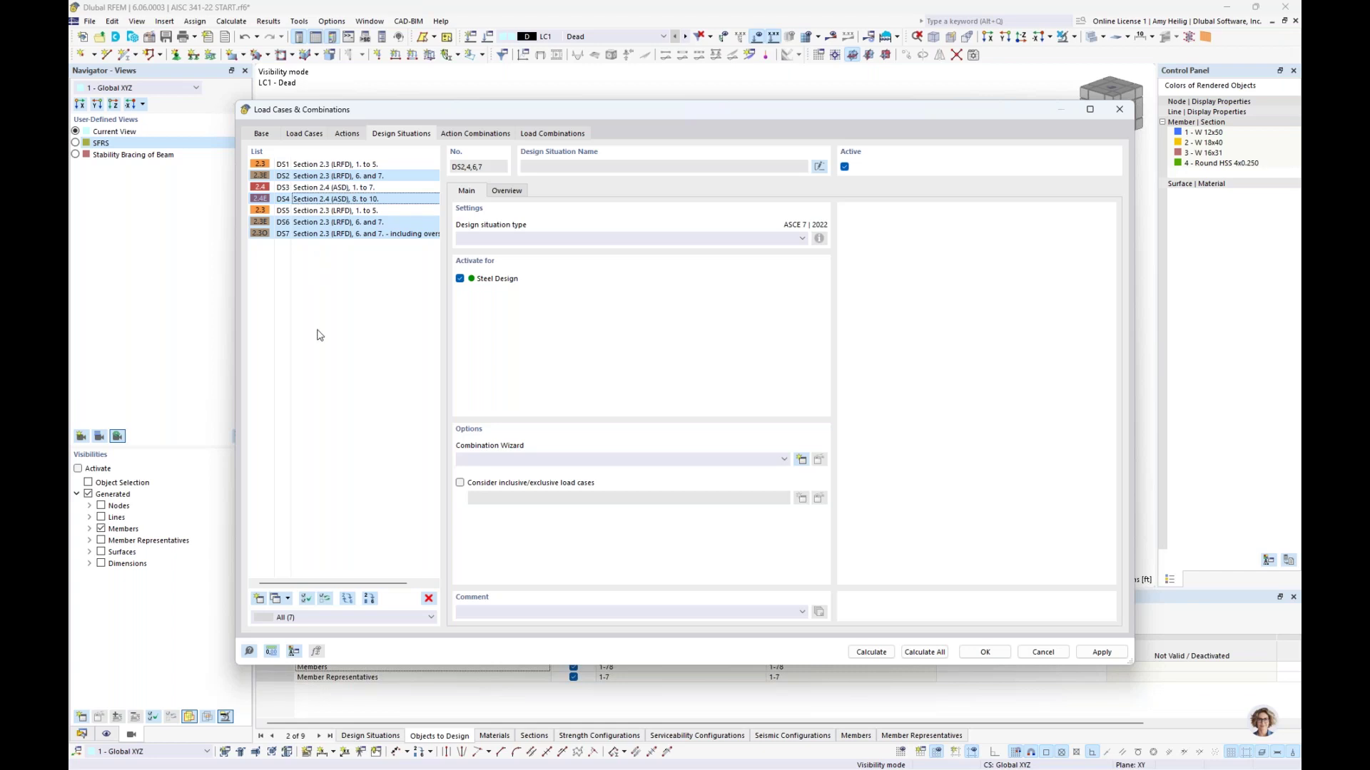
Enable result combinations in the base settings of the load cases and combinations, accepting that the changes are saved
left_click(263, 135)
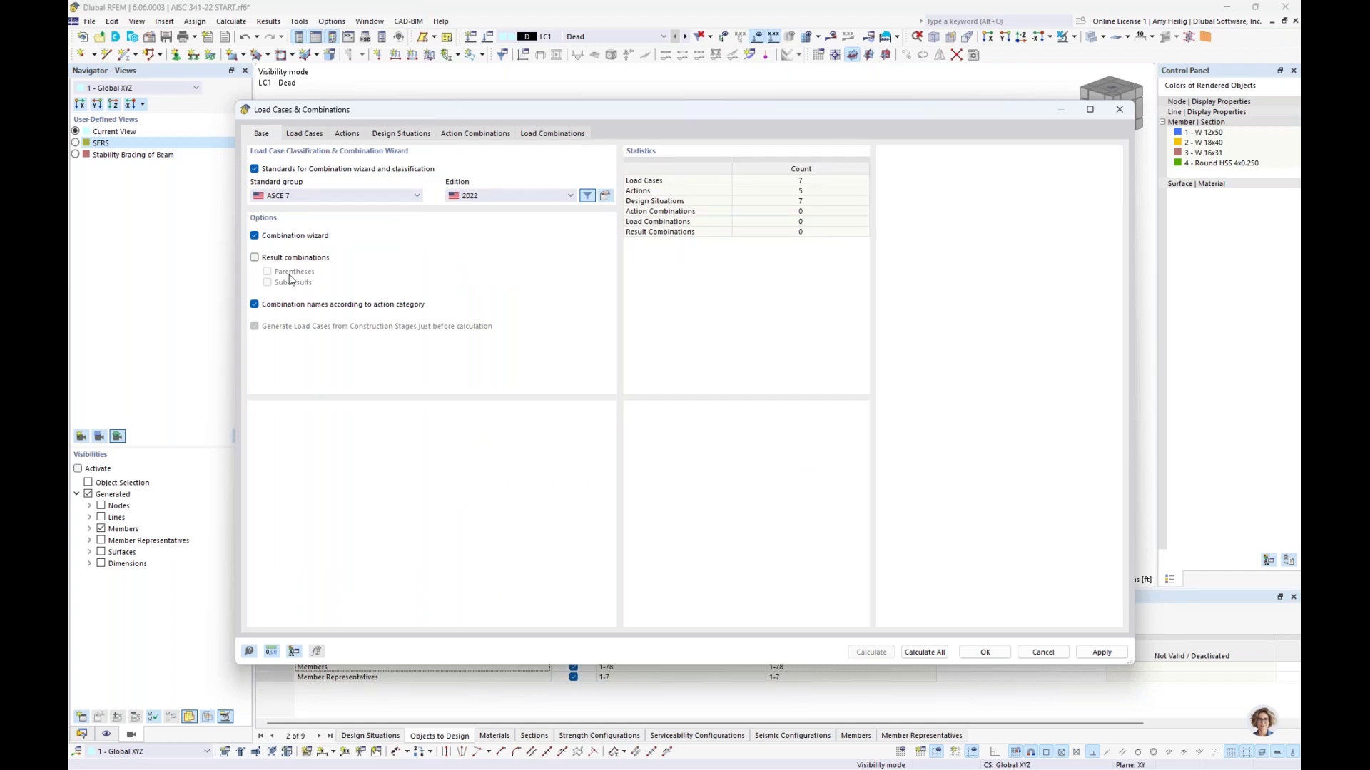
left_click(255, 259)
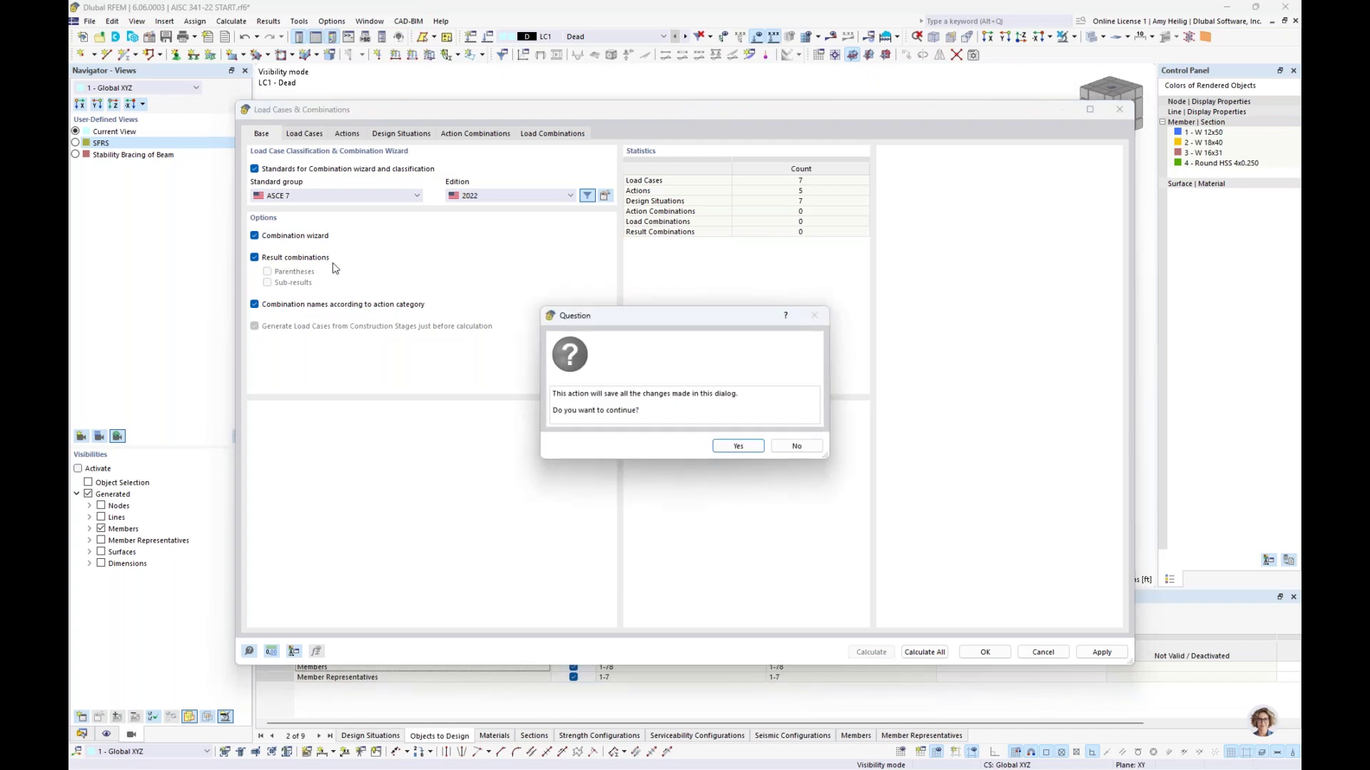
left_click(725, 448)
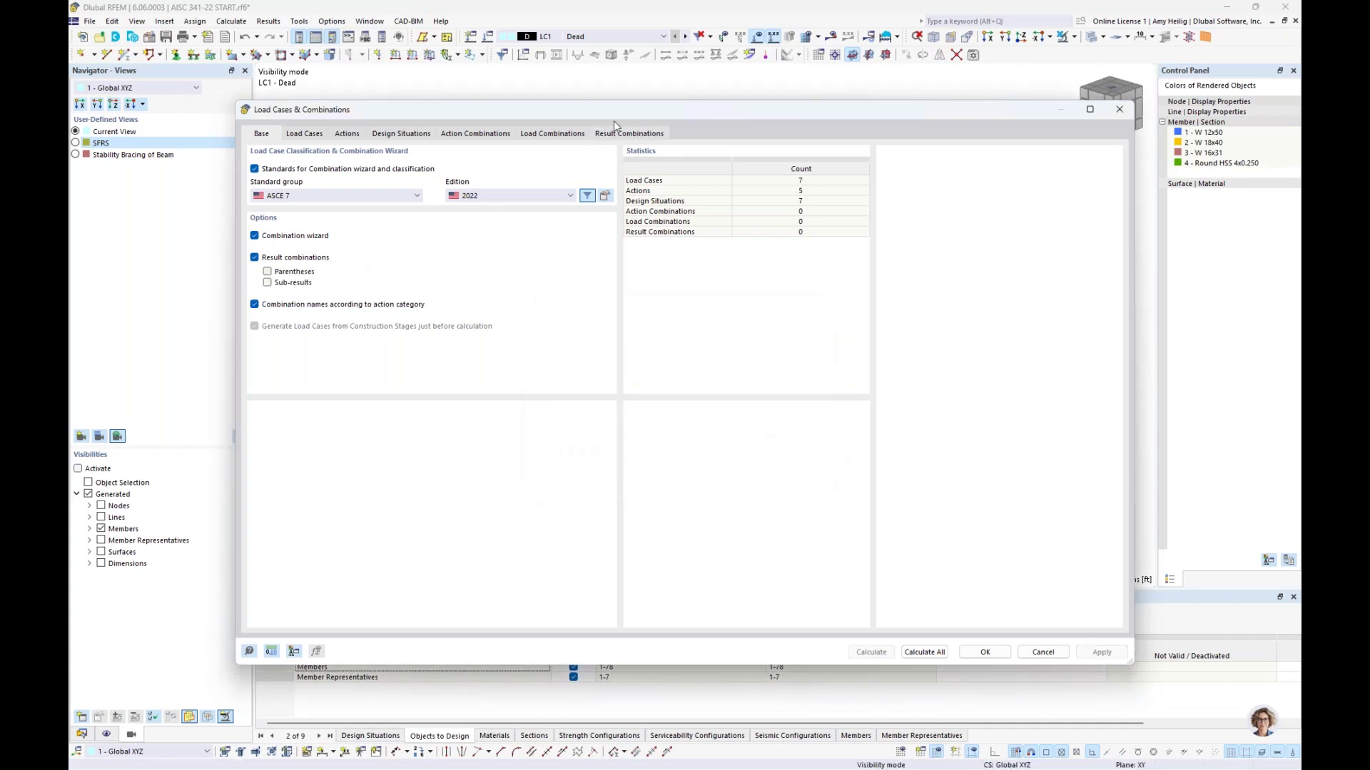
Create a combination wizard generating result combinations (linear analysis) for the selected design situations DS2, DS4, DS6 and DS7
left_click(404, 138)
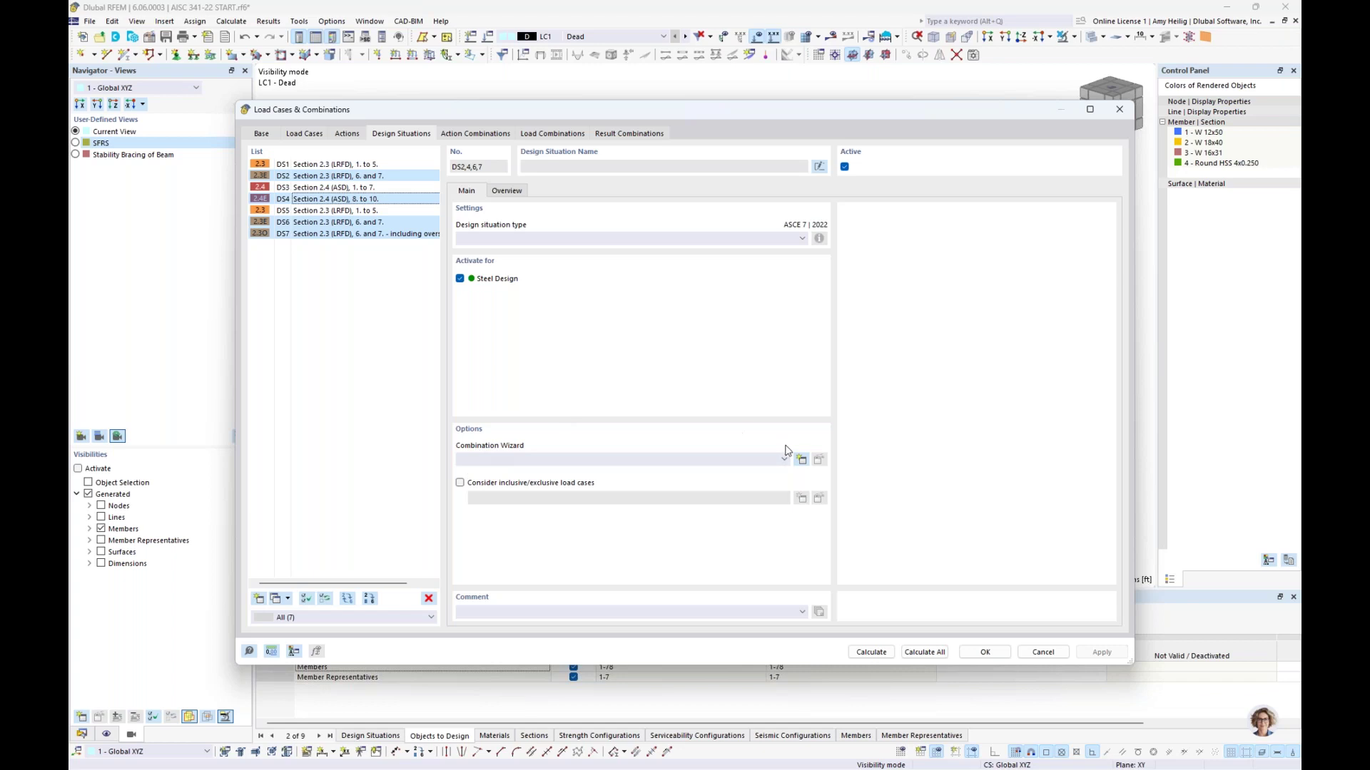
left_click(801, 461)
left_click(523, 280)
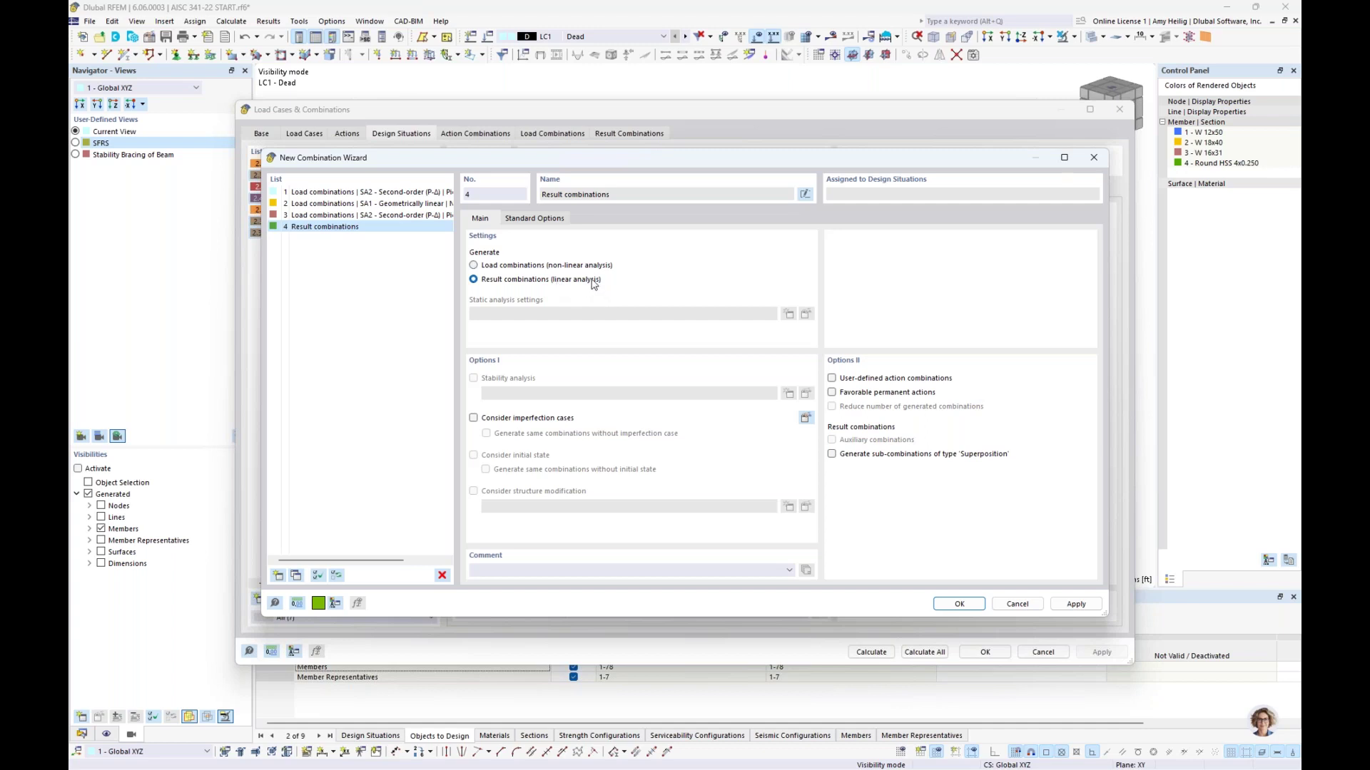
left_click(956, 604)
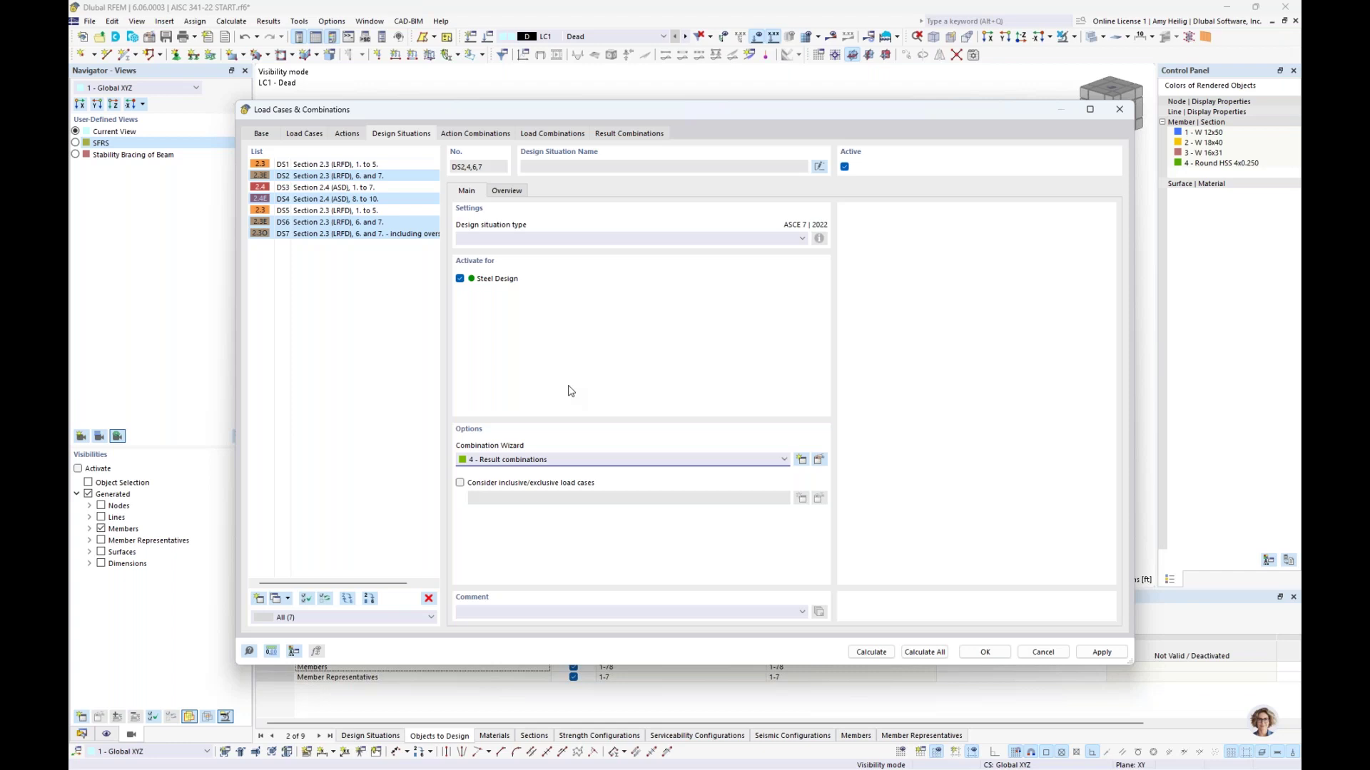
Check DS7's combination wizard, followed by the generated load combinations and result combinations
left_click(407, 235)
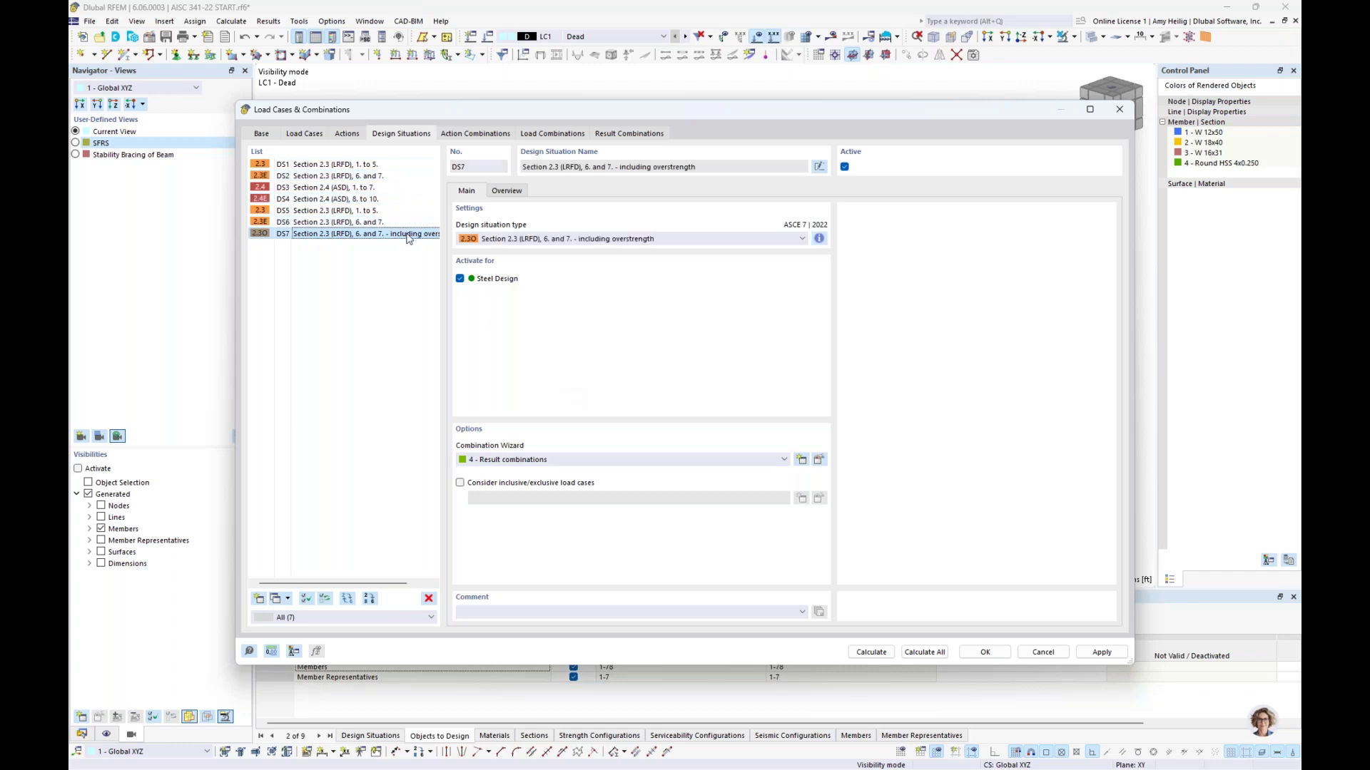
left_click(543, 135)
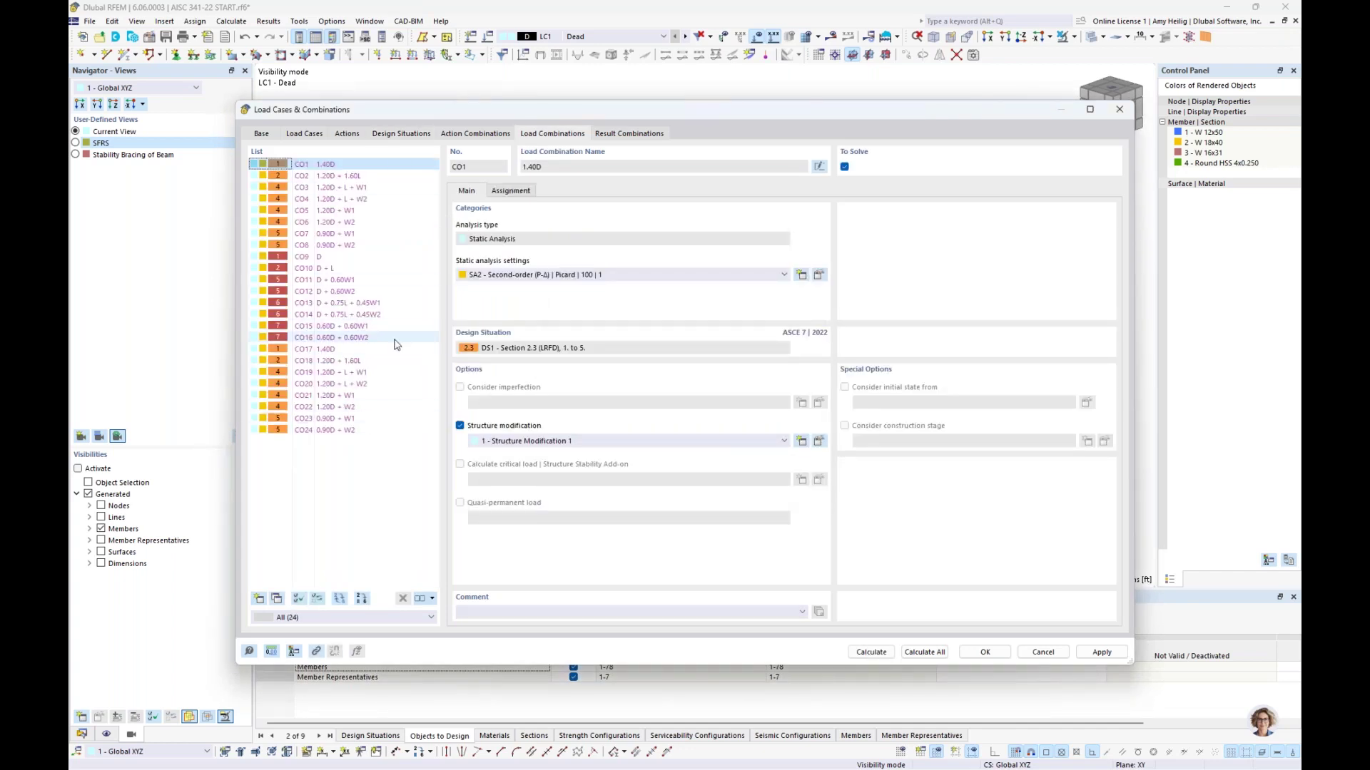
left_click(625, 135)
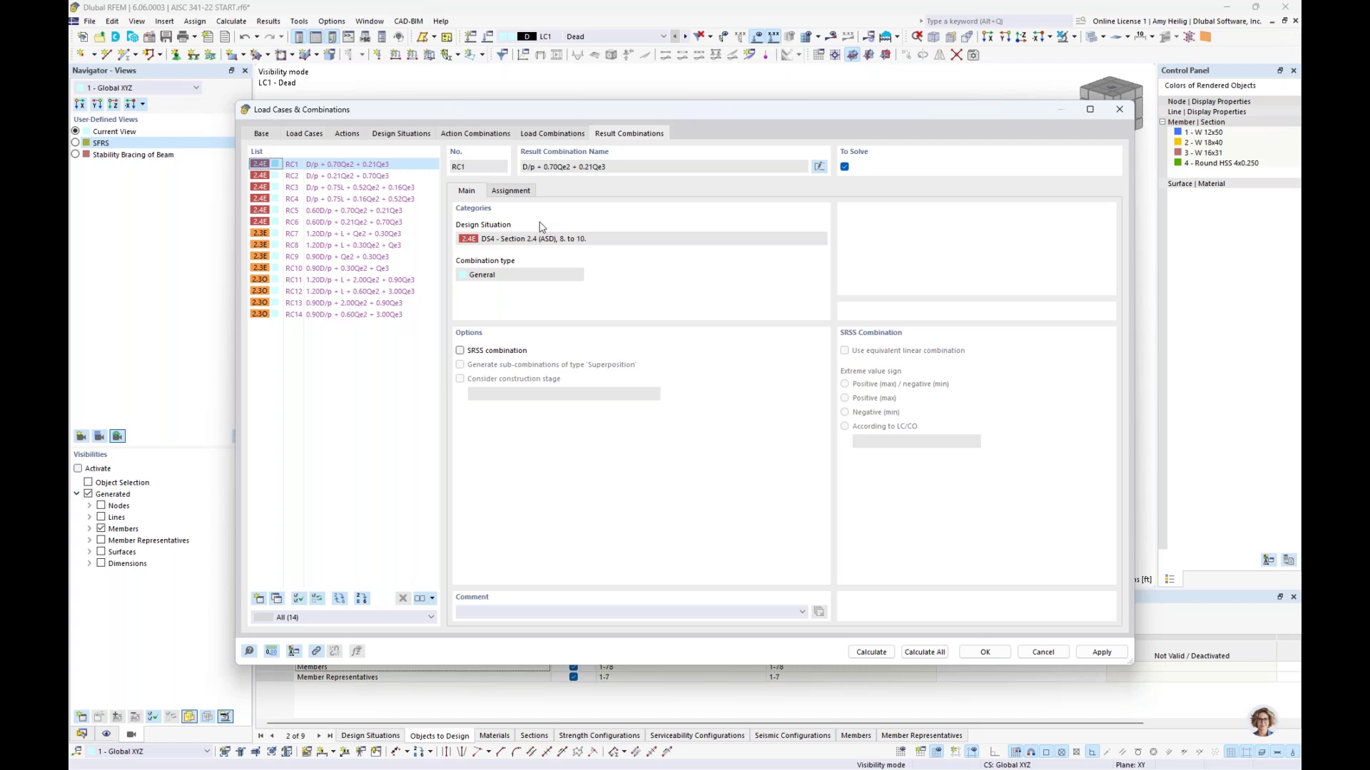
Examine the load case factors assigned in overstrength result combinations RC11 and RC12, and accept the load case and combination settings
left_click(372, 282)
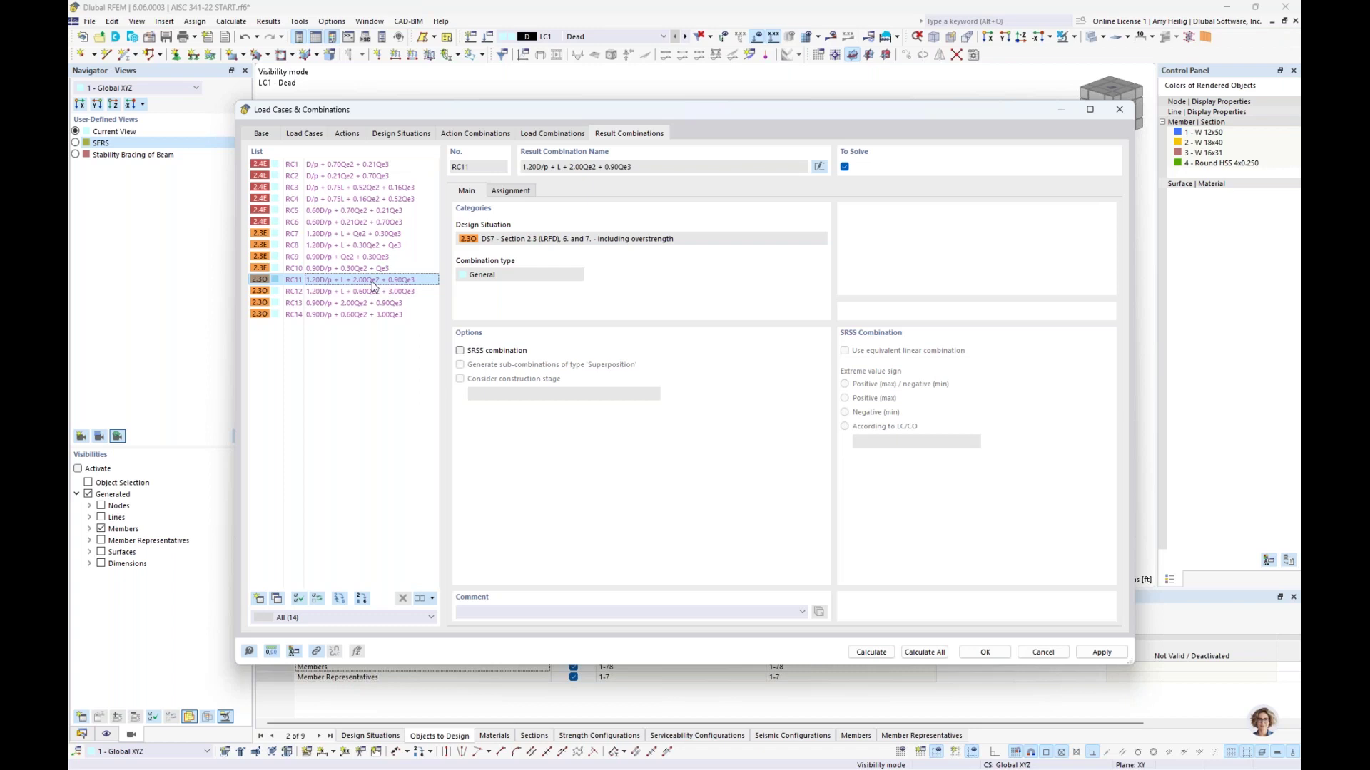
left_click(523, 193)
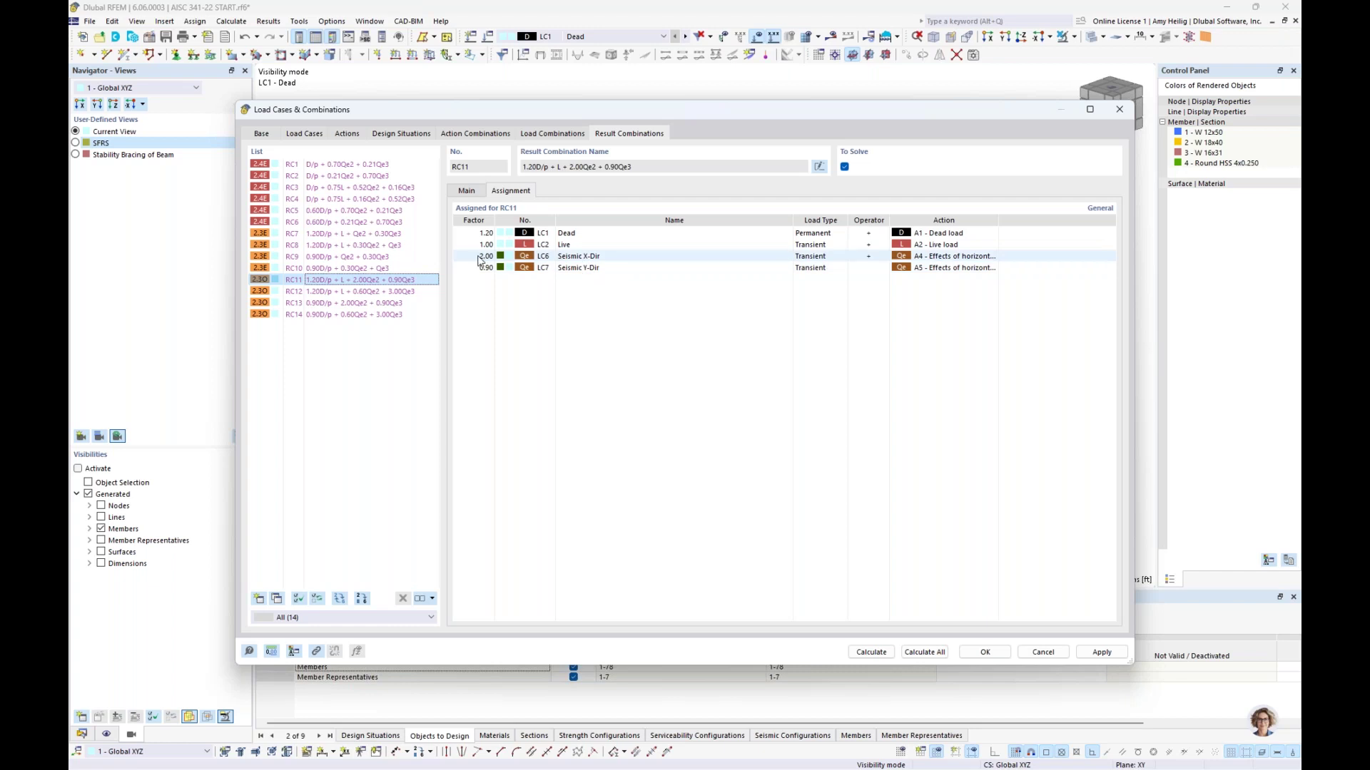
left_click(412, 293)
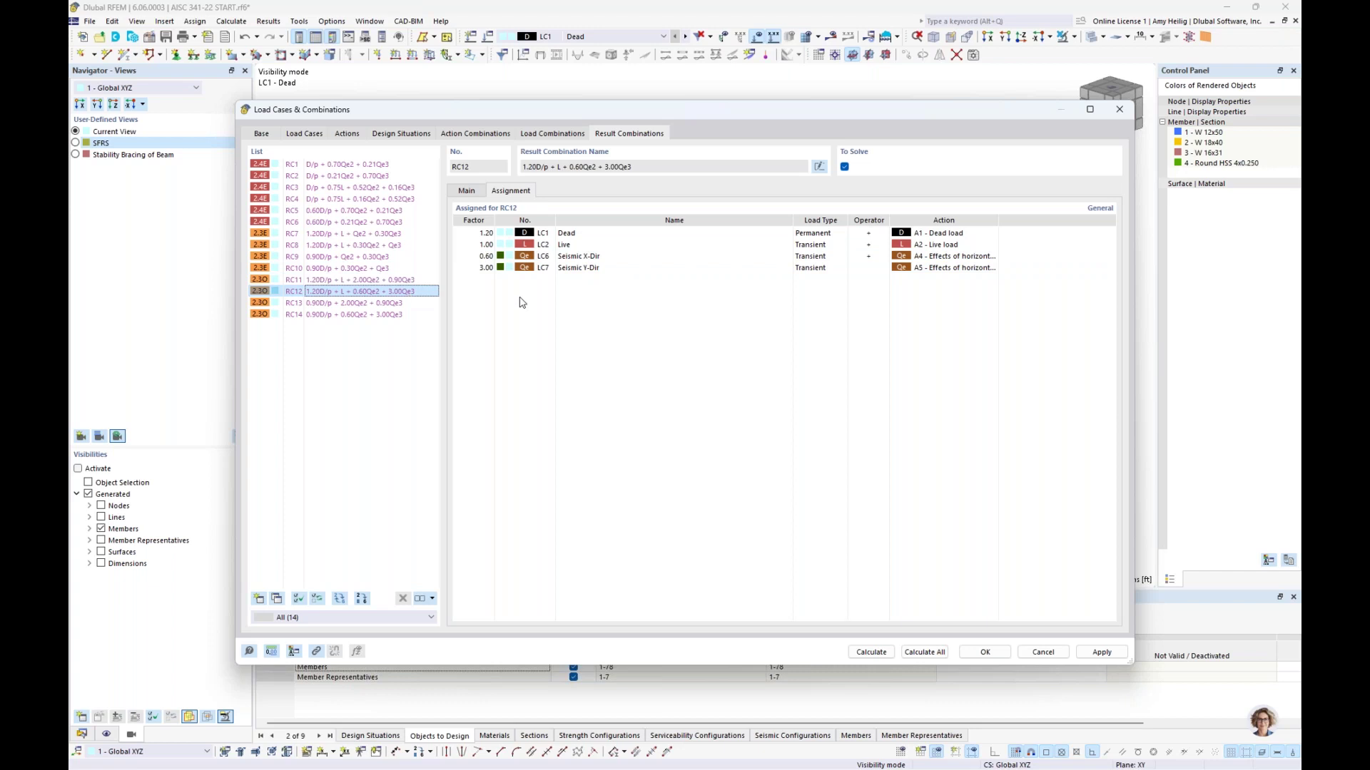
left_click(480, 268)
left_click(985, 651)
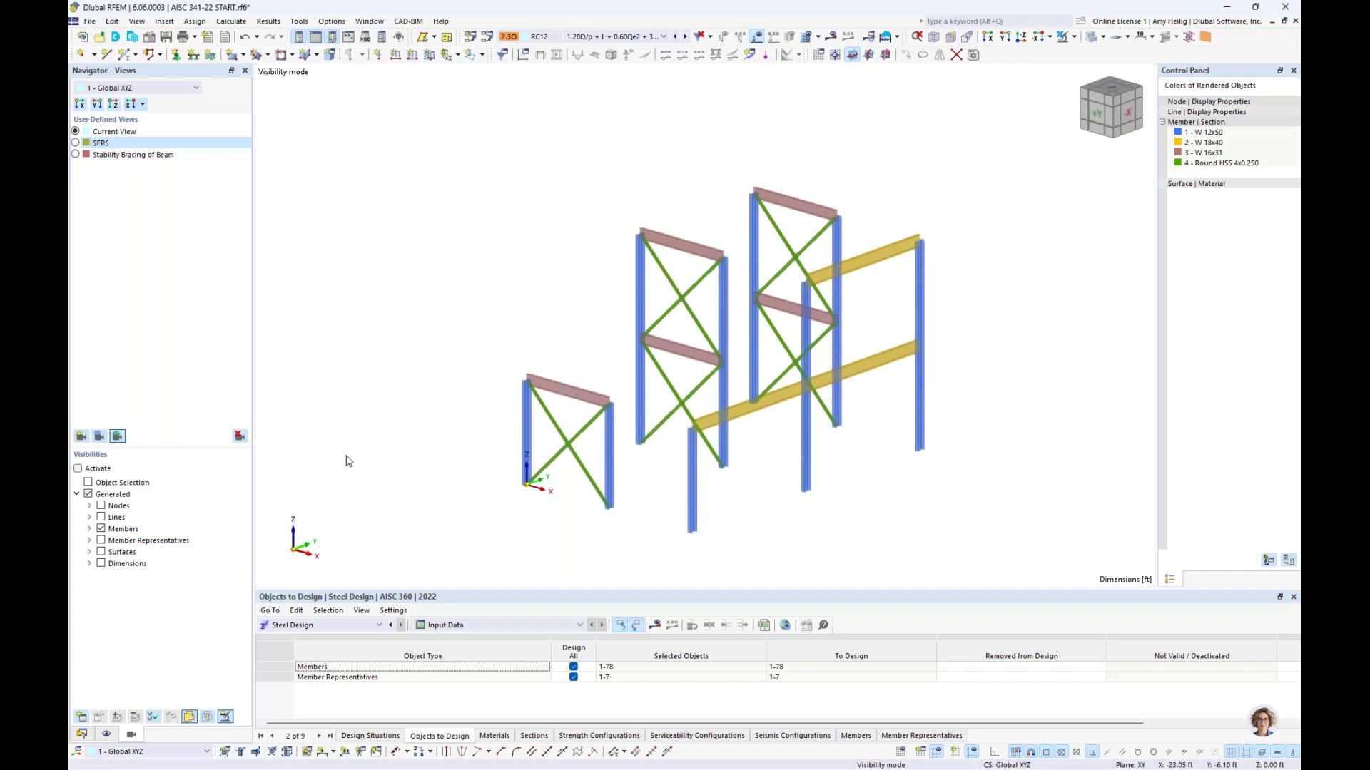
Check the design configurations assigned to the top beam of the single-storey braced frame, including its seismic configuration, without changing anything
scroll(665, 516, "up", 1)
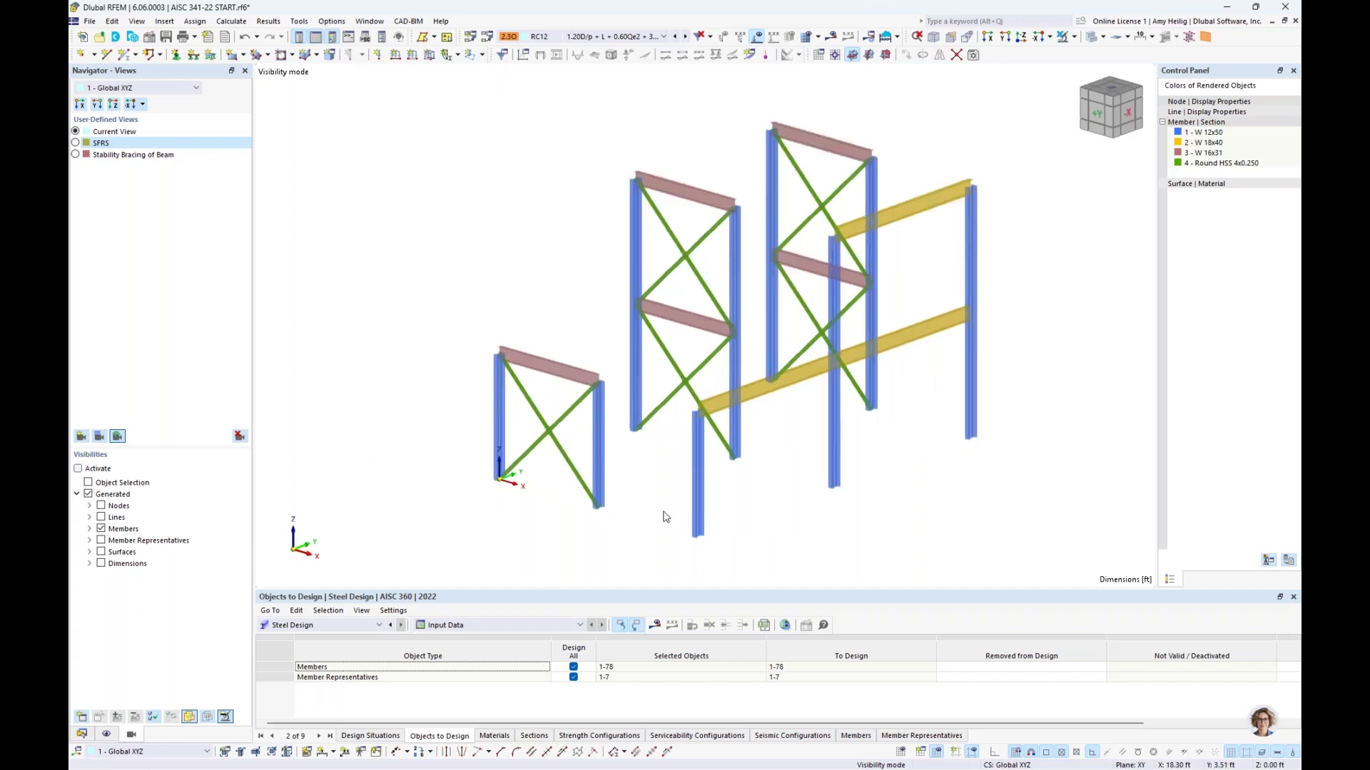
double_click(560, 370)
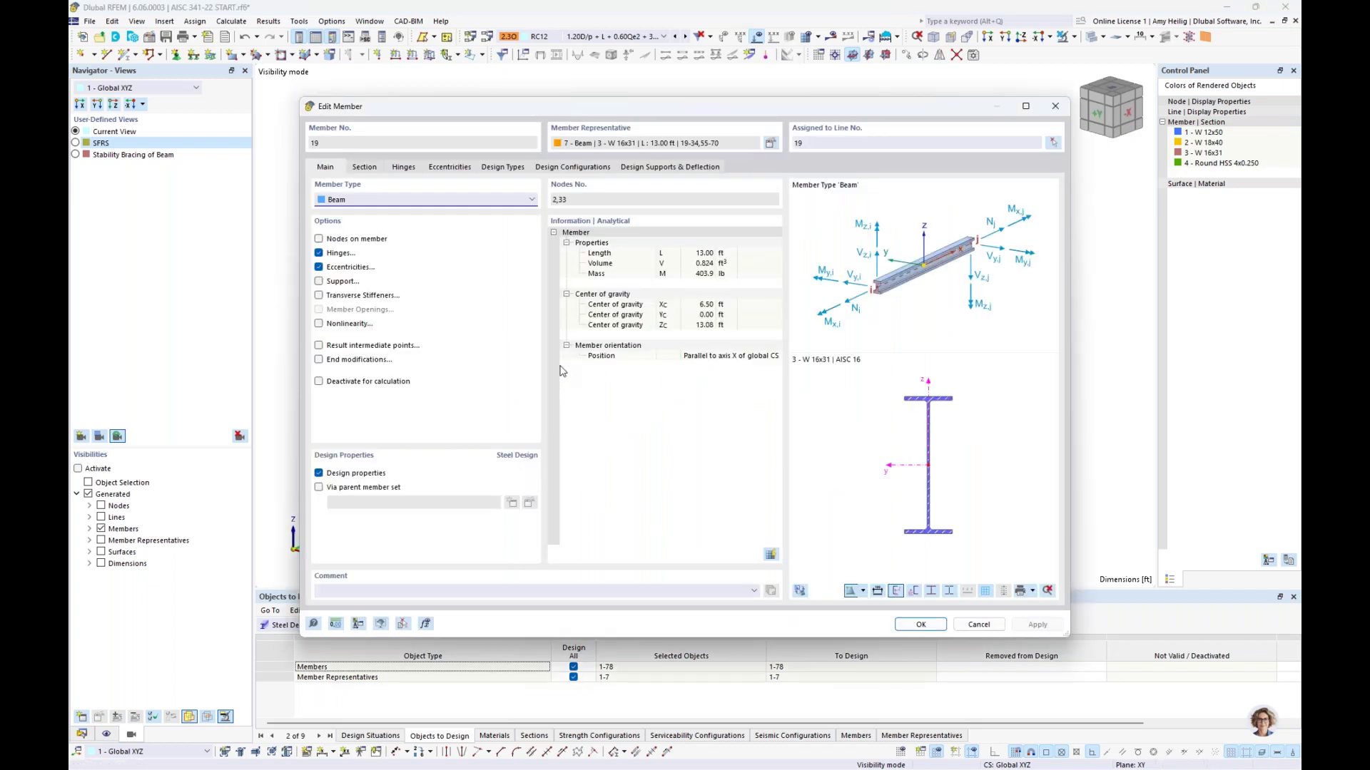
left_click(555, 166)
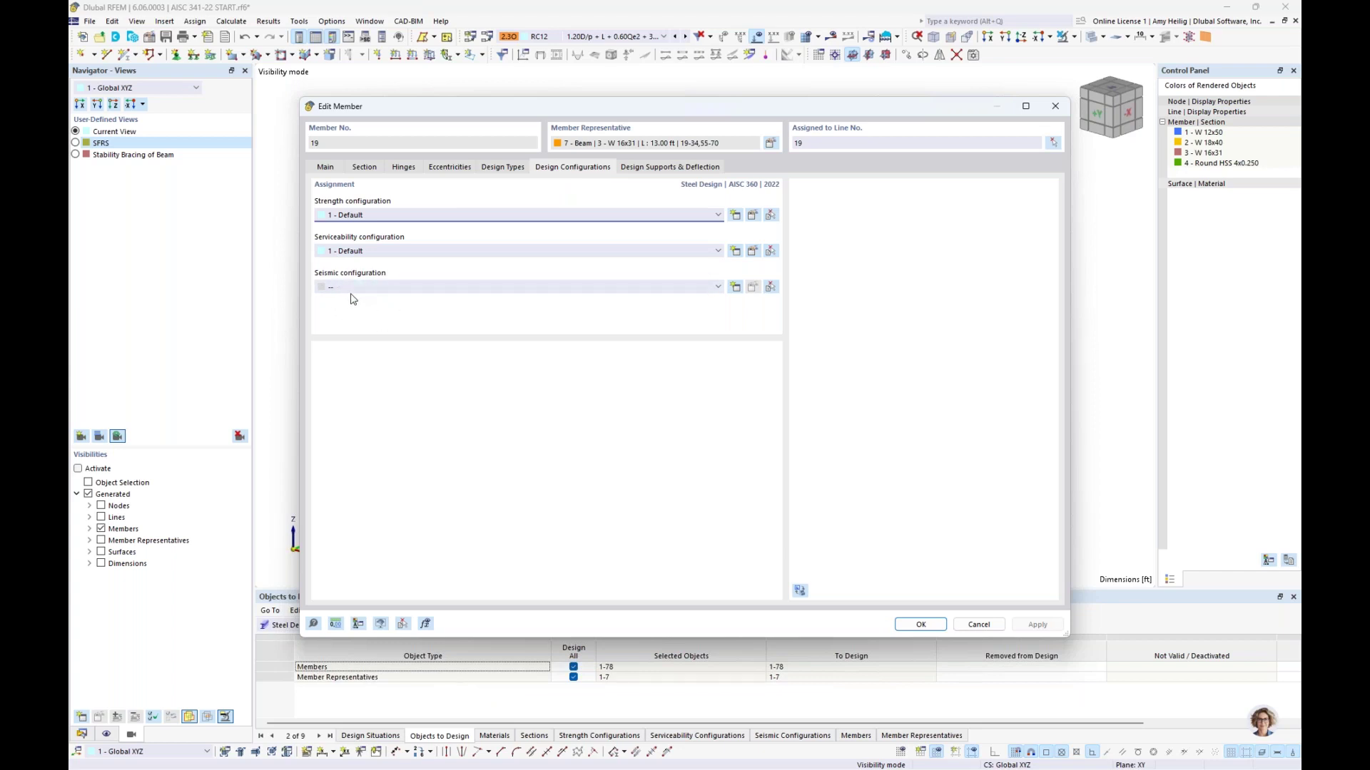
left_click(967, 627)
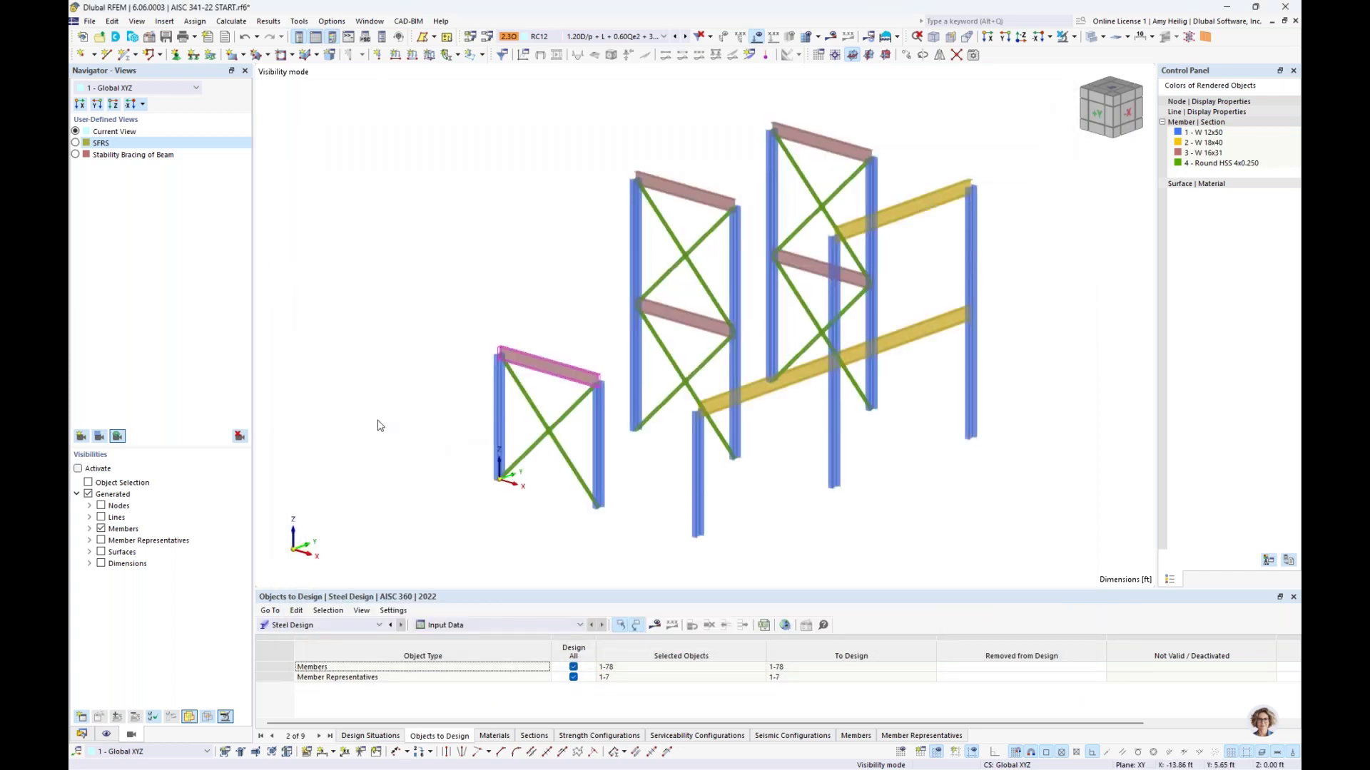
Start a new seismic configuration among the model's steel design data
left_click(81, 736)
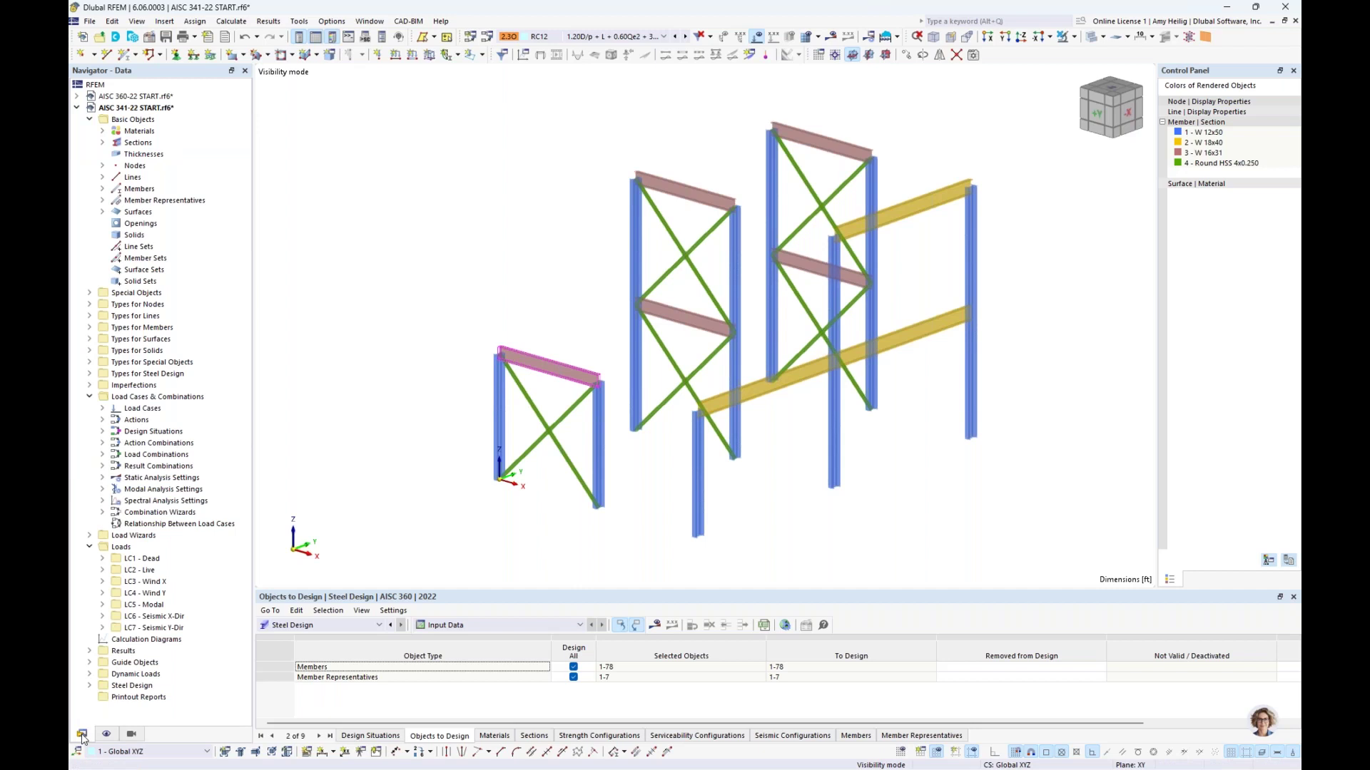
left_click(90, 398)
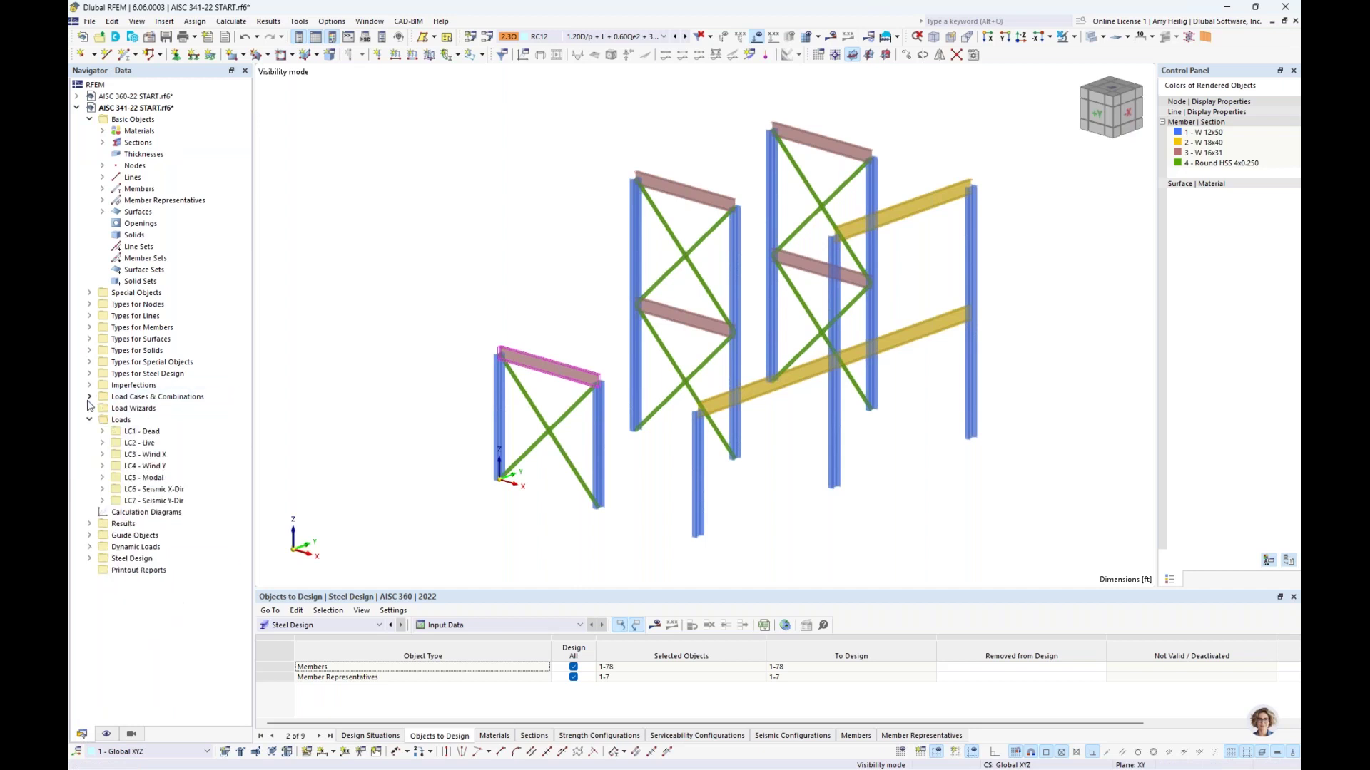
left_click(89, 421)
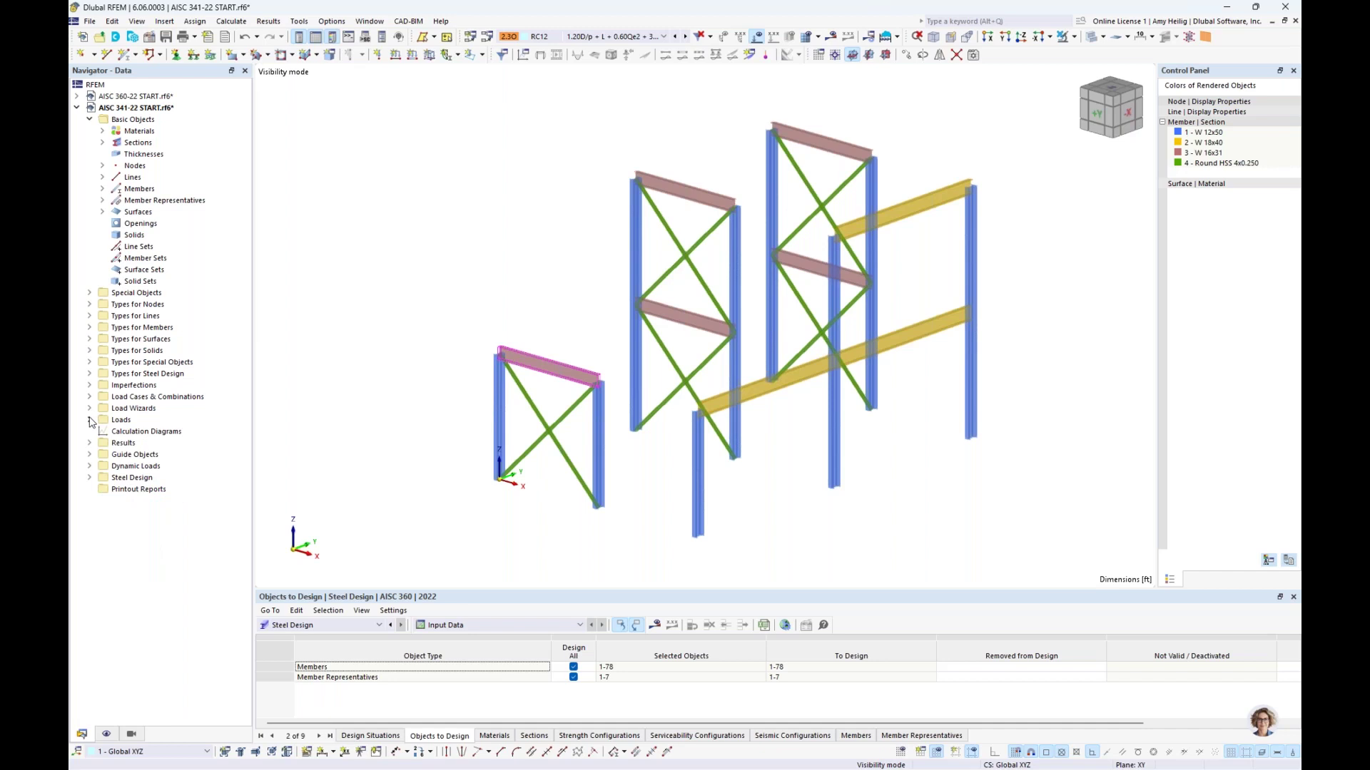
left_click(89, 478)
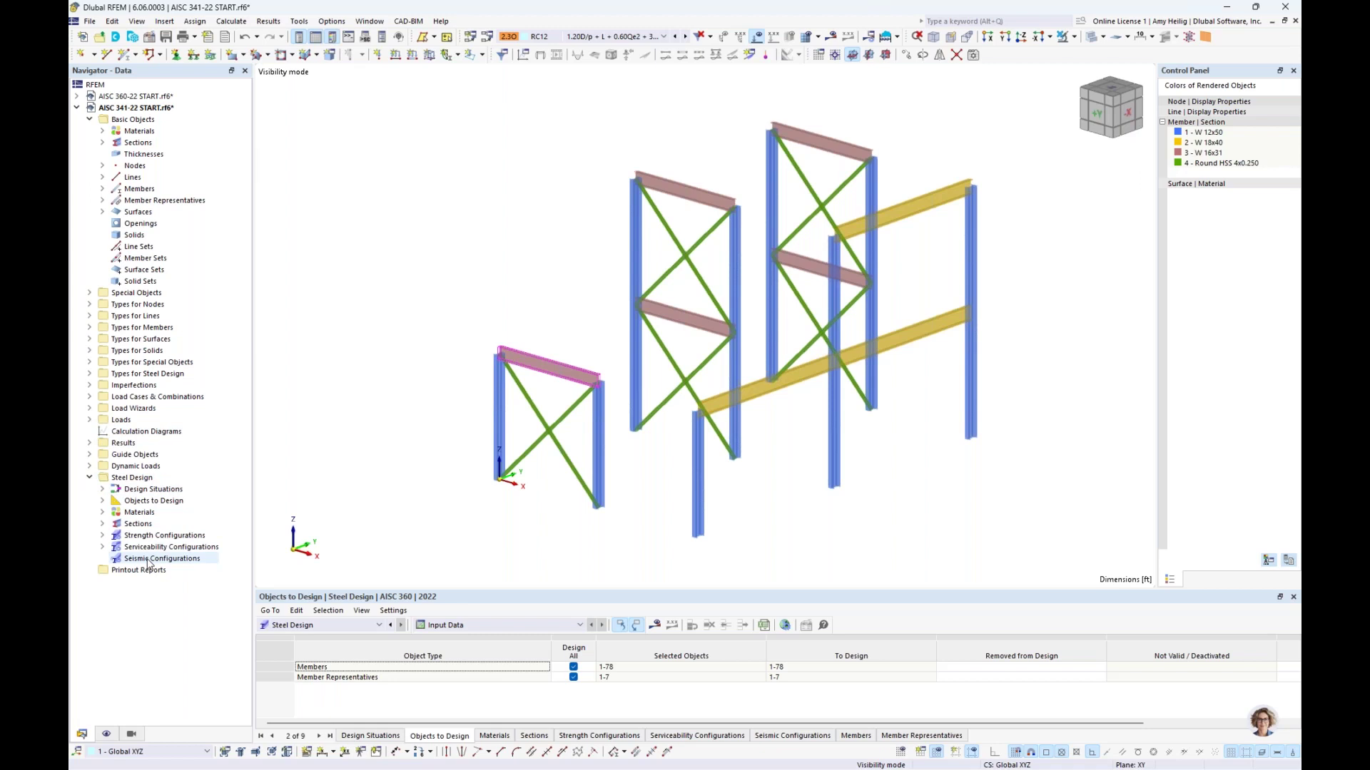
right_click(149, 561)
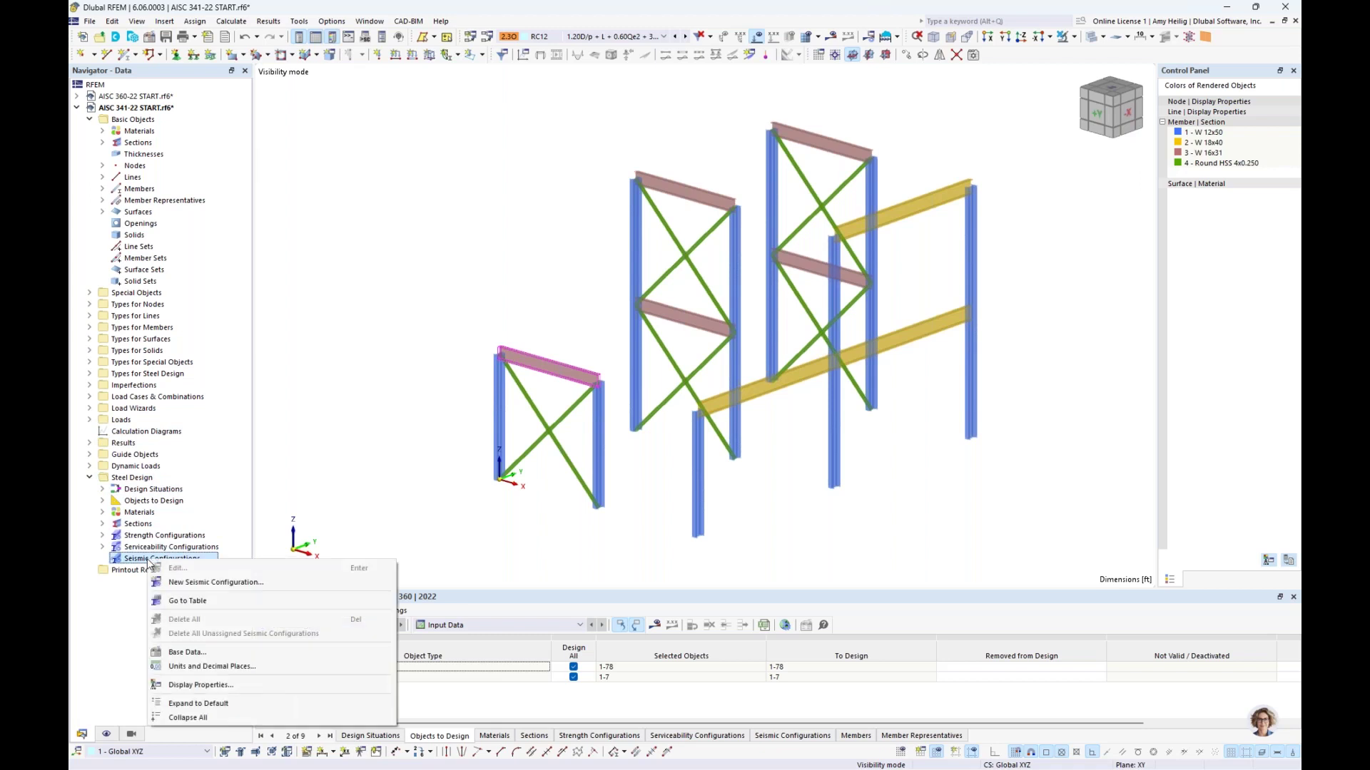
left_click(217, 588)
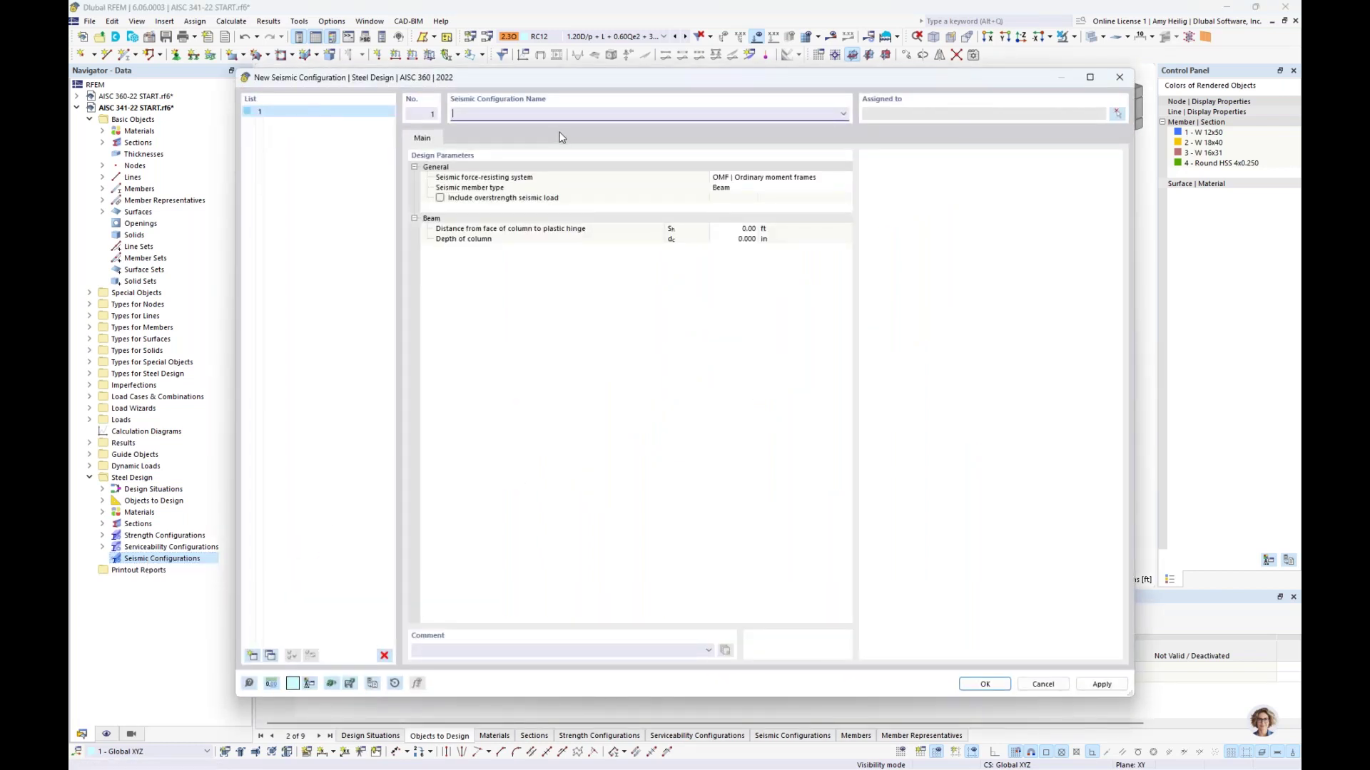
Set the seismic configuration to SMF | Special moment frames with member type Column, and name it "SMF Column"
left_click(762, 177)
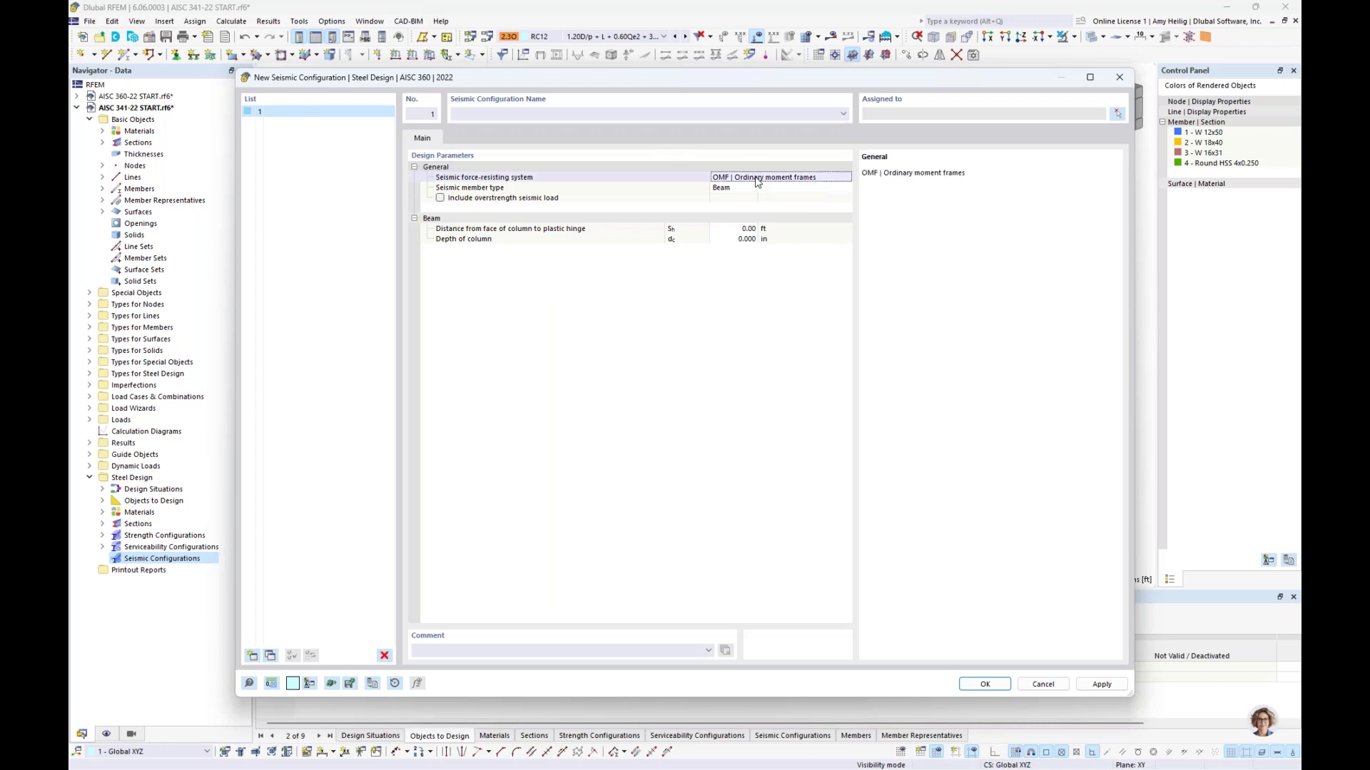
left_click(762, 177)
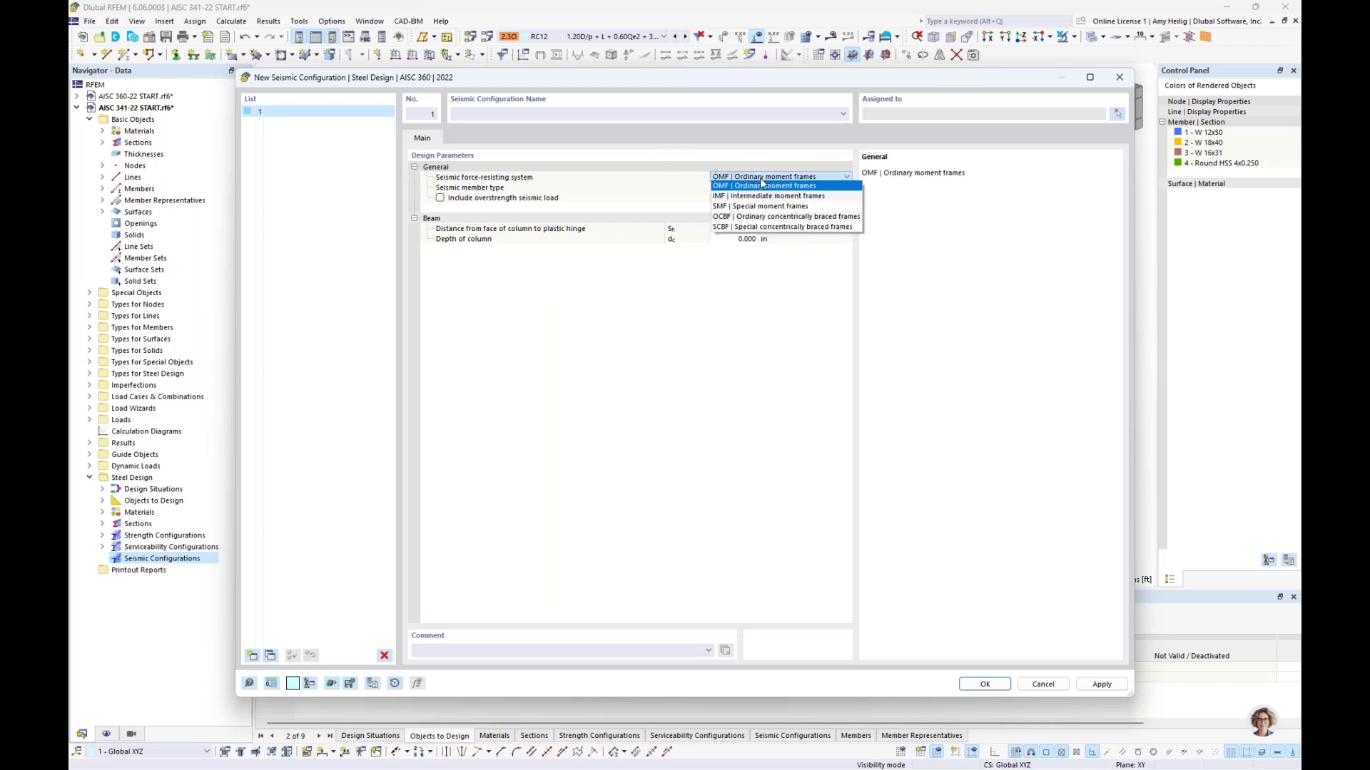
left_click(795, 207)
left_click(792, 188)
left_click(792, 188)
left_click(780, 205)
left_click(665, 113)
type("SMF Column")
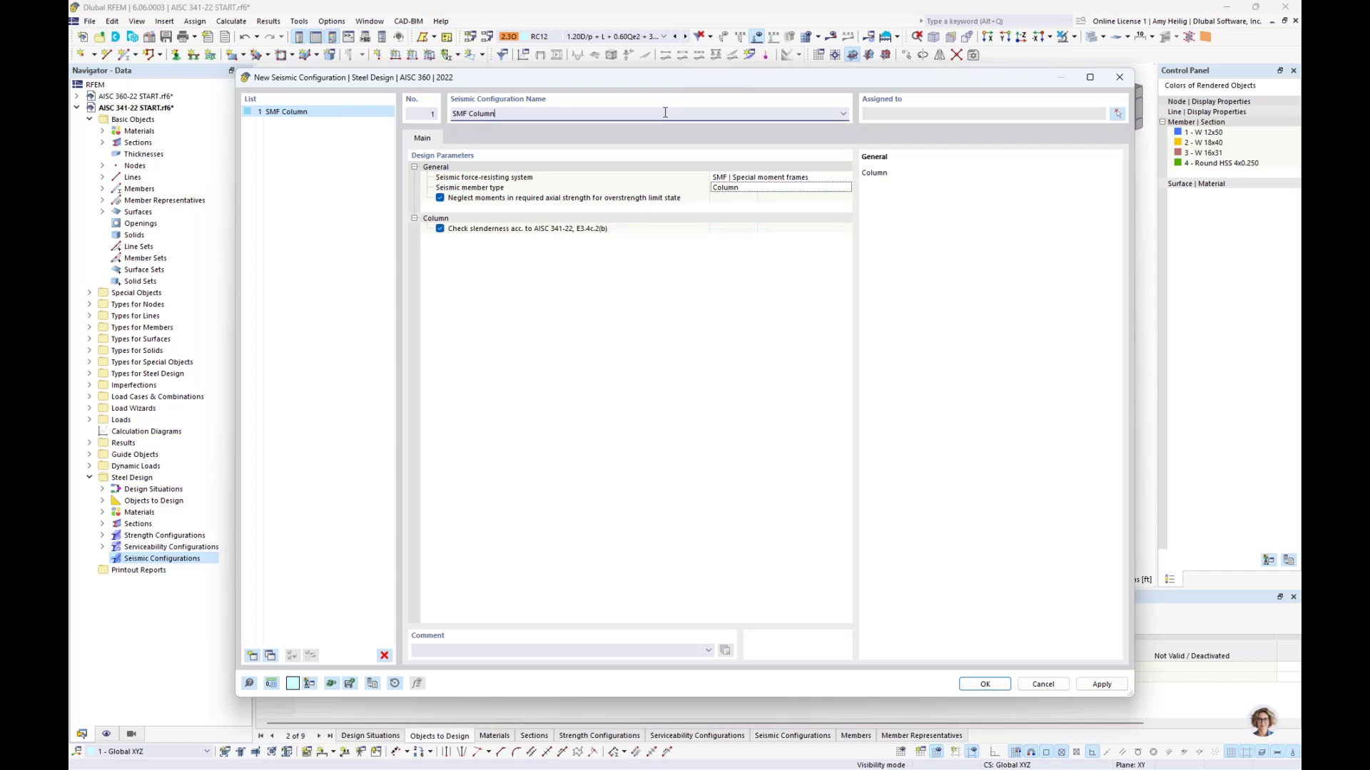
Assign the SMF Column configuration to moment-frame columns 73, 75 and 78, and view the AISC 341-22 slenderness check's description
left_click(1118, 114)
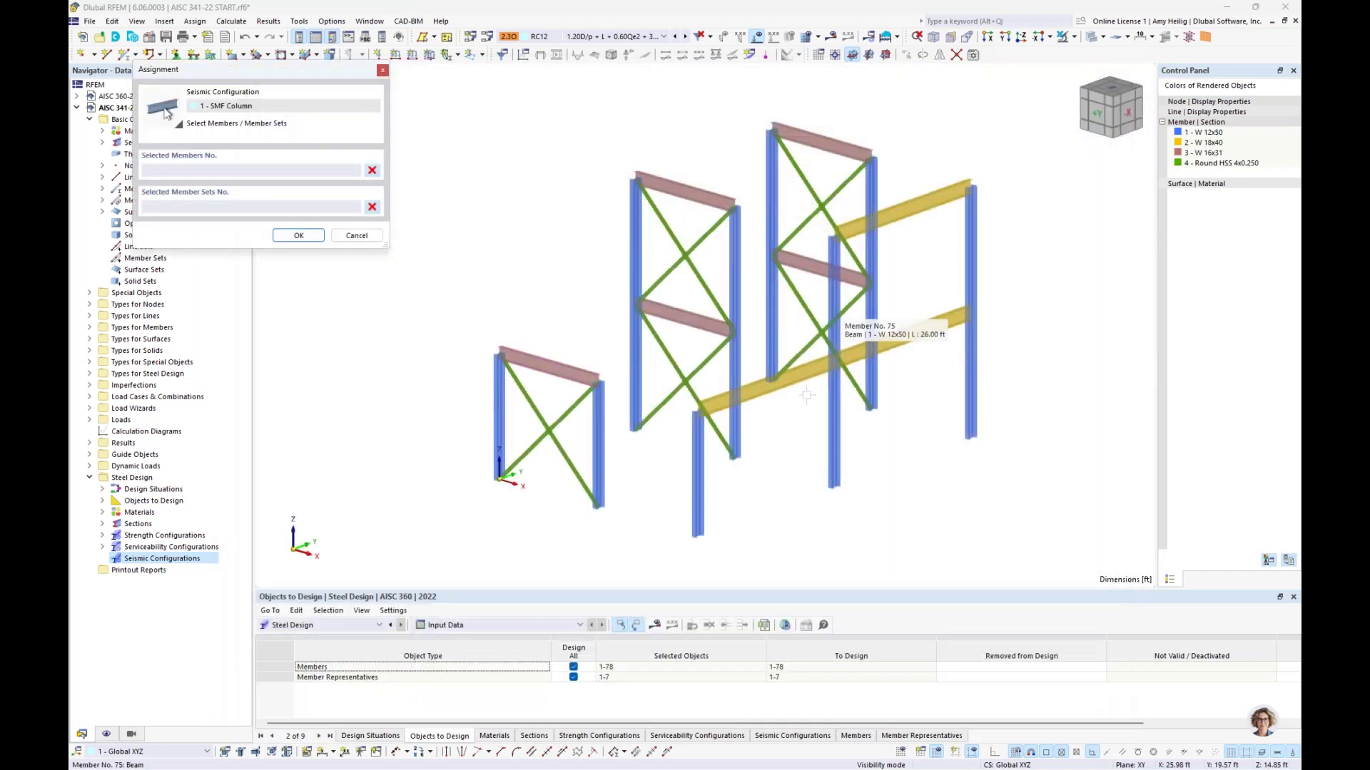
left_click(699, 492)
left_click(834, 450)
left_click(969, 396)
left_click(299, 236)
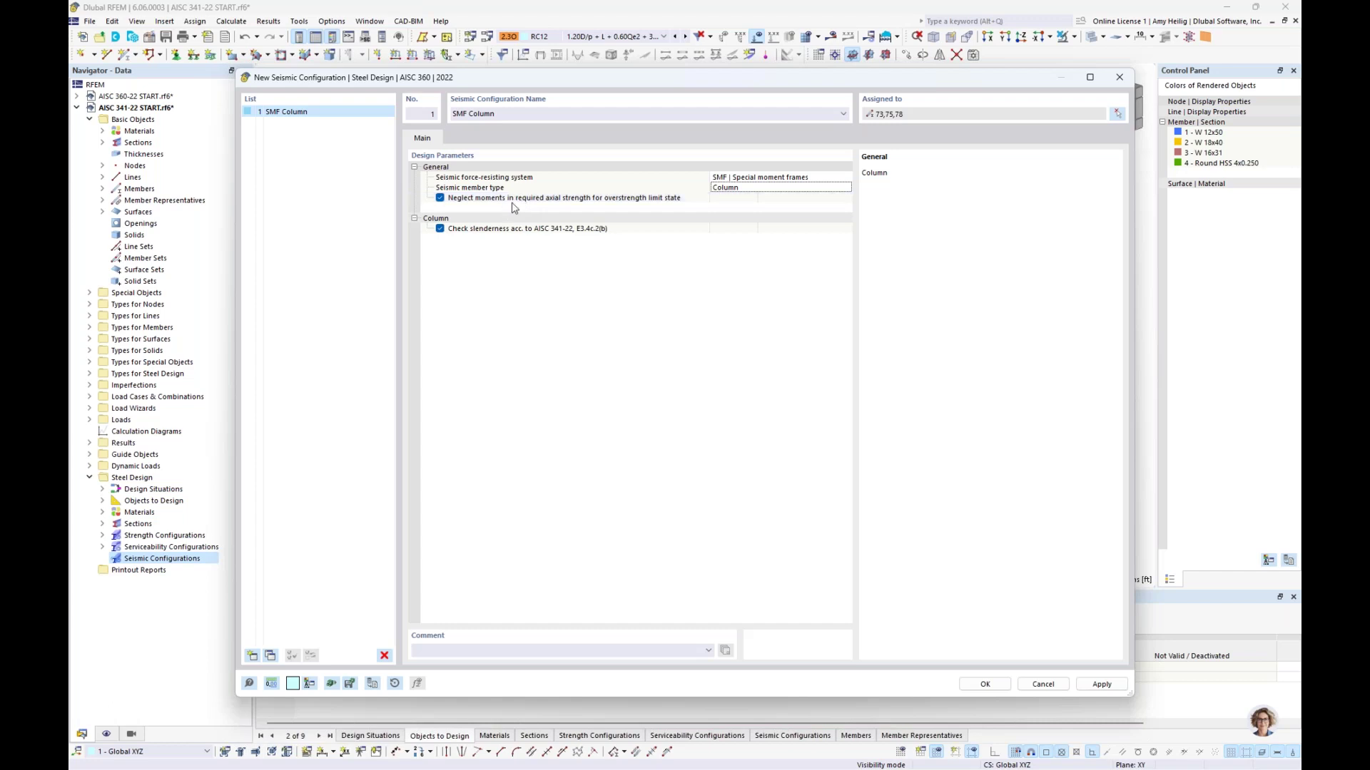
left_click(504, 229)
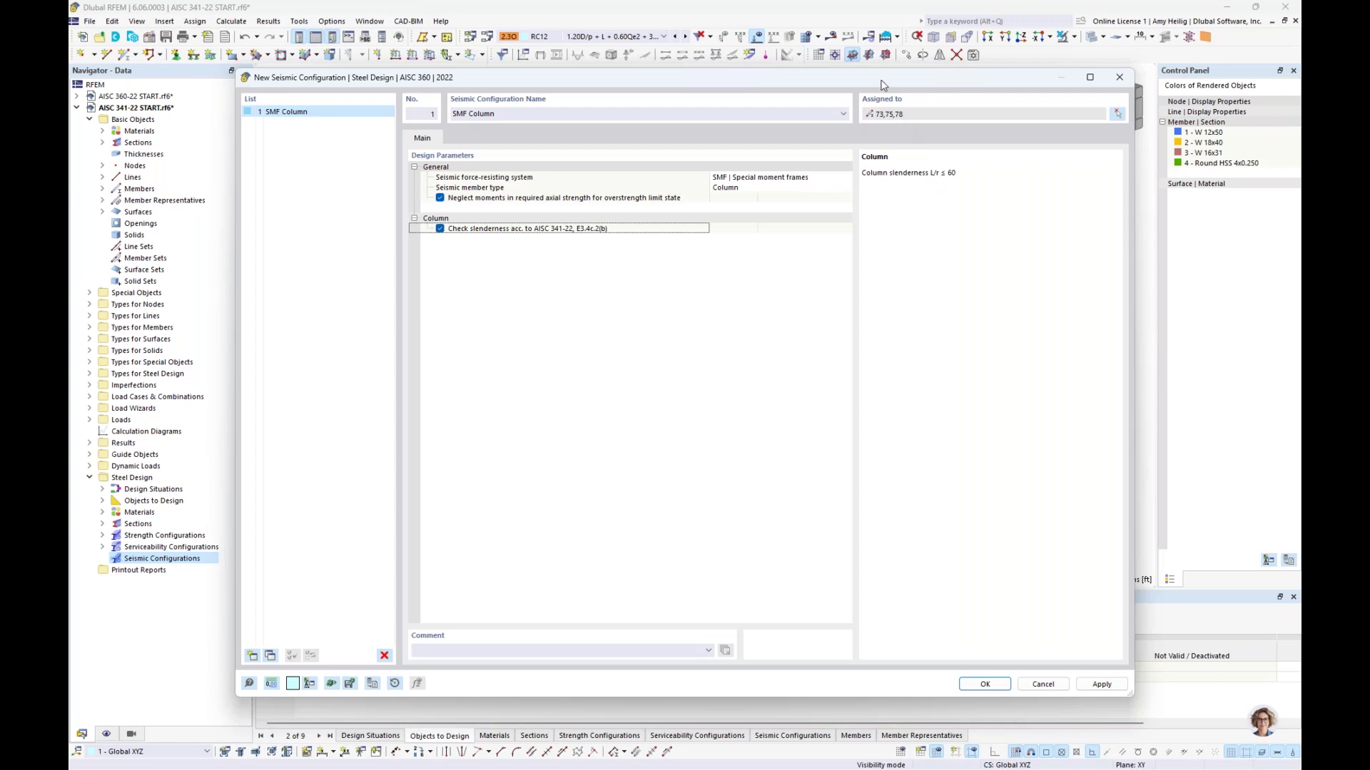
Turn off the AISC 341-22 column slenderness check for the SMF Column configuration
left_click_drag(885, 77, 857, 461)
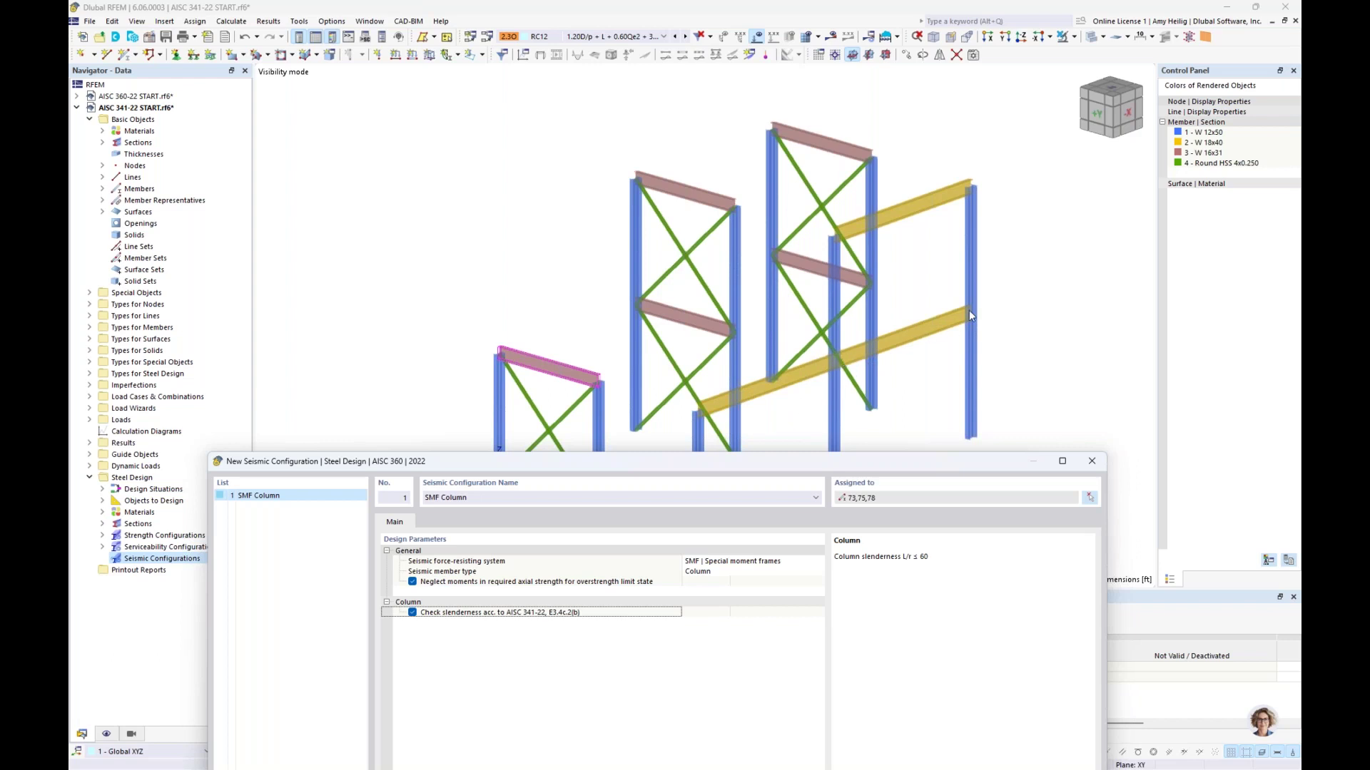
left_click_drag(853, 462, 880, 101)
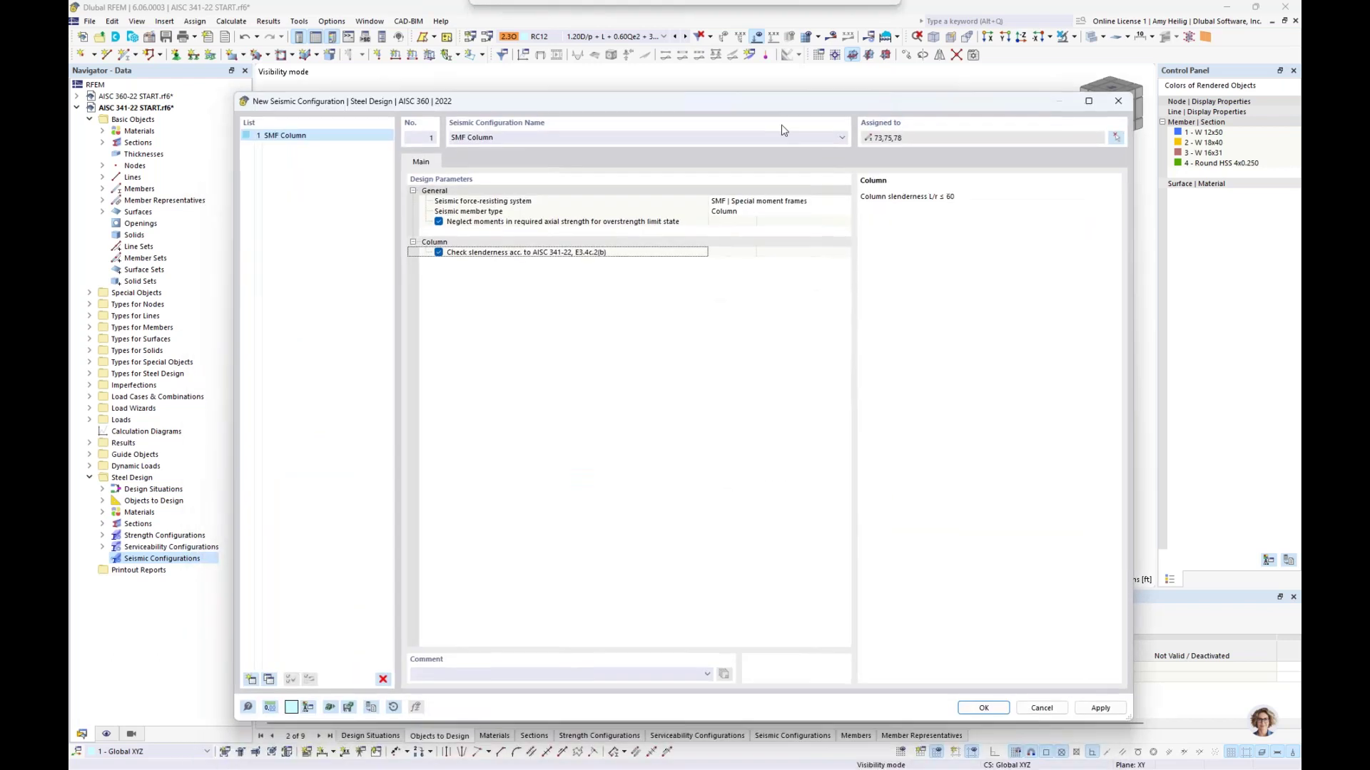
left_click(439, 252)
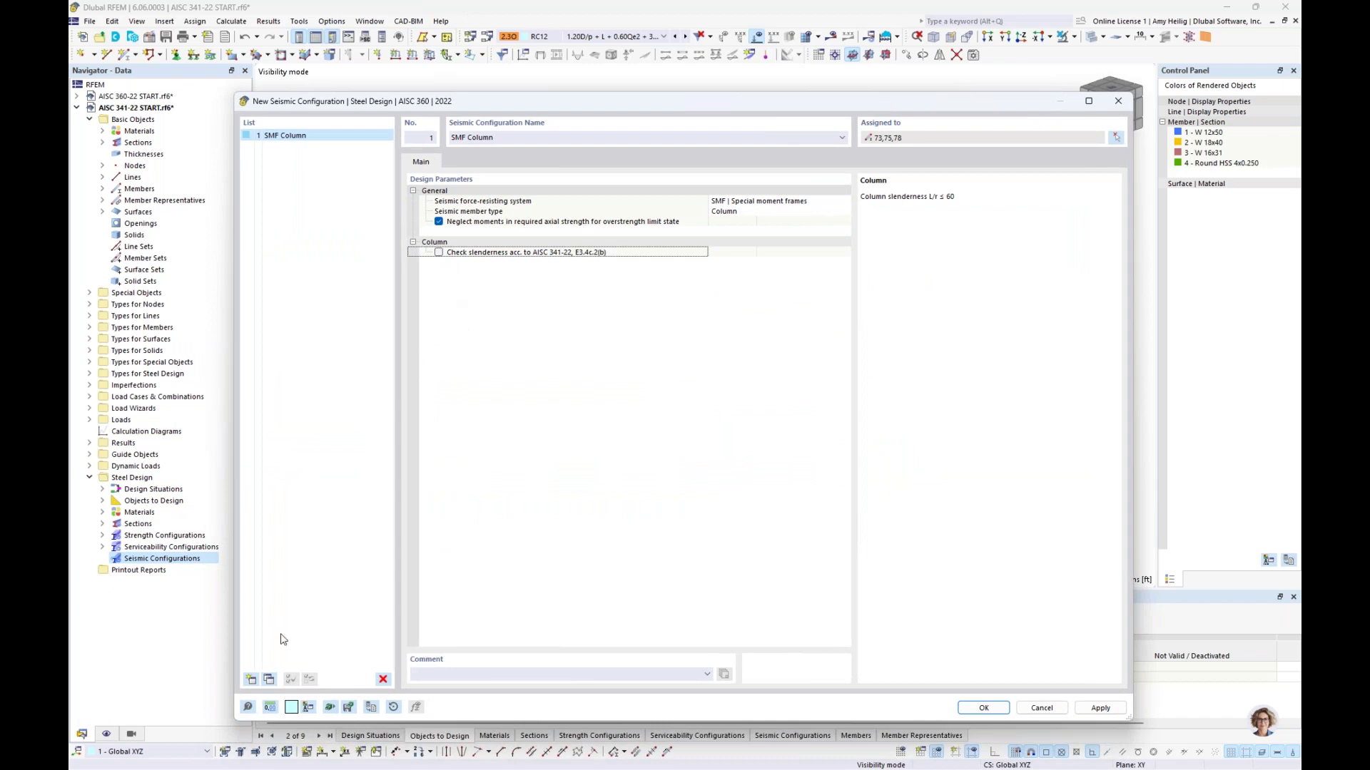
Add another seismic configuration and set it to SMF | Special moment frames, keeping member type Beam
left_click(252, 679)
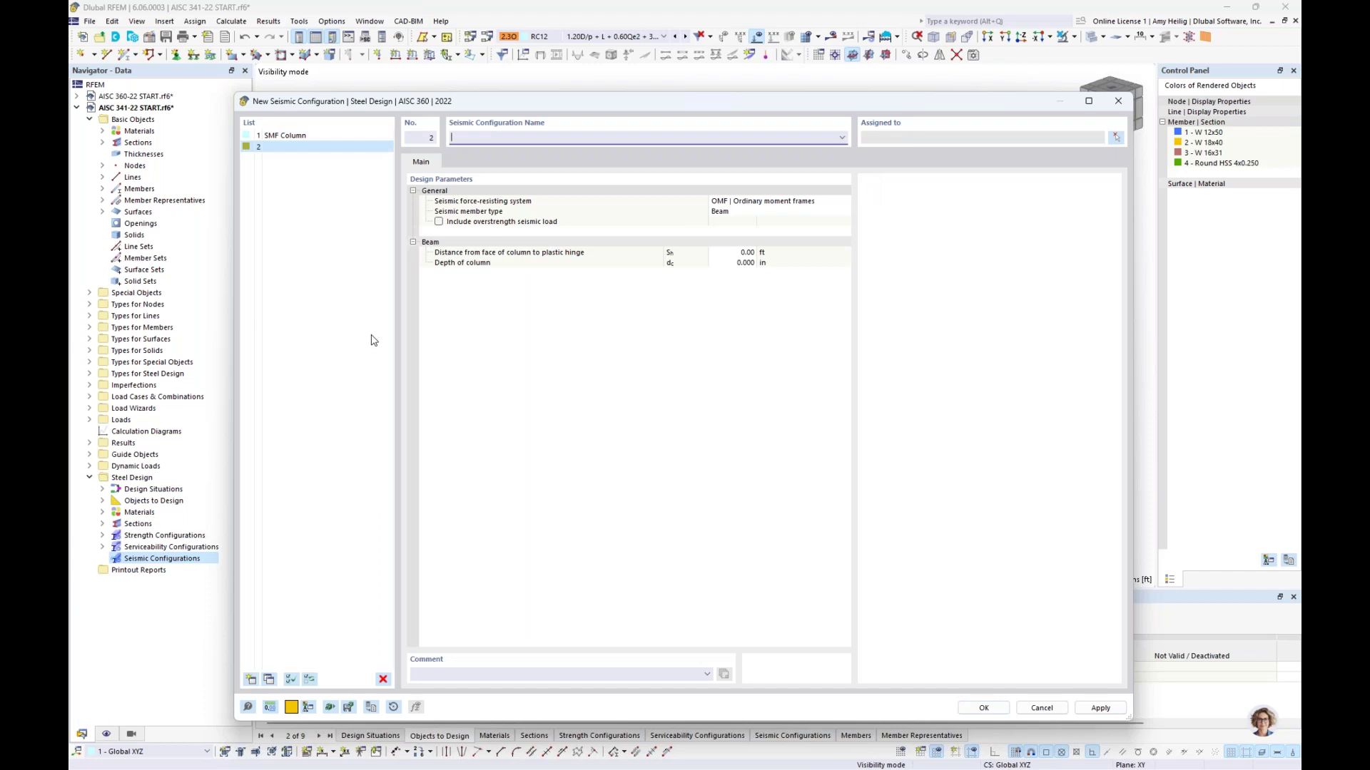
left_click(774, 200)
left_click(774, 231)
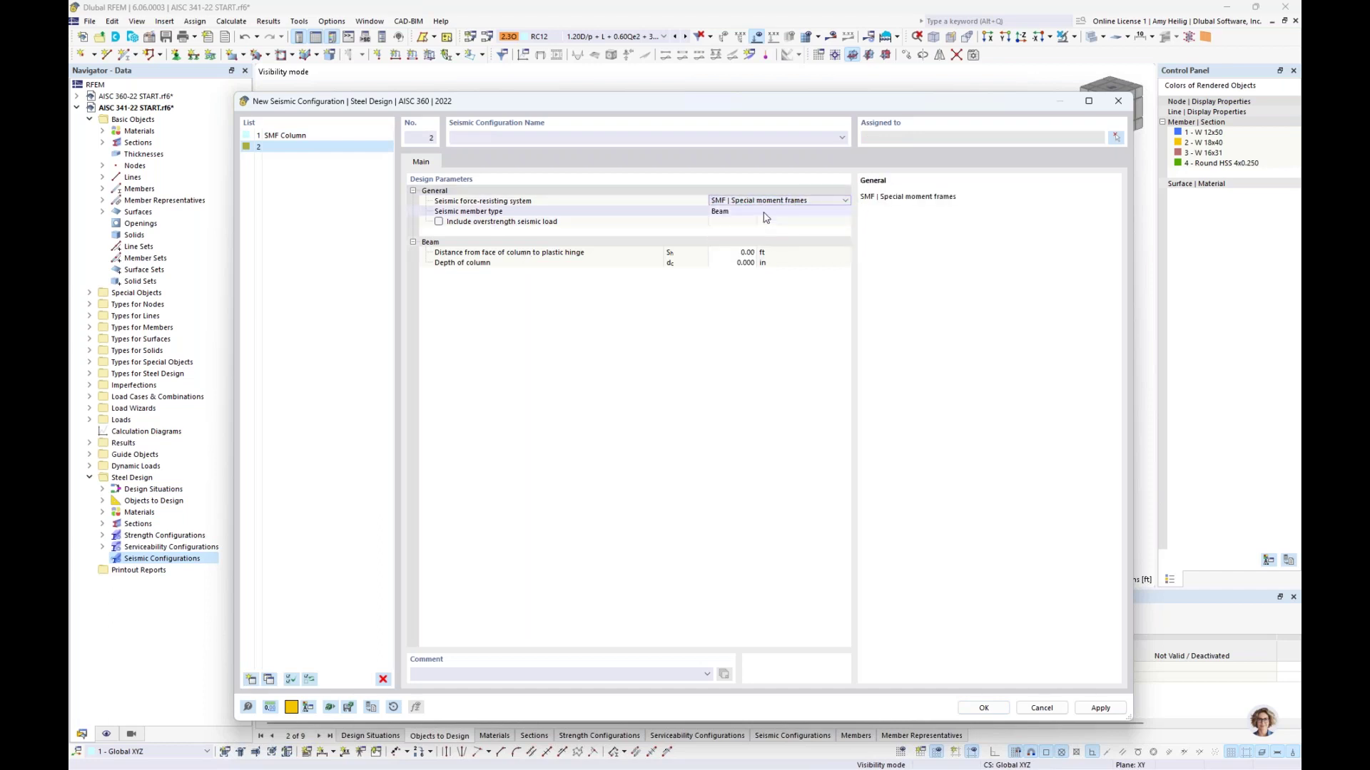
Assign the special moment frame beam configuration to moment-frame beams 74, 76 and 77
left_click(1116, 137)
left_click(807, 376)
left_click(917, 329)
left_click(932, 214)
middle_click_drag(933, 214, 1065, 278)
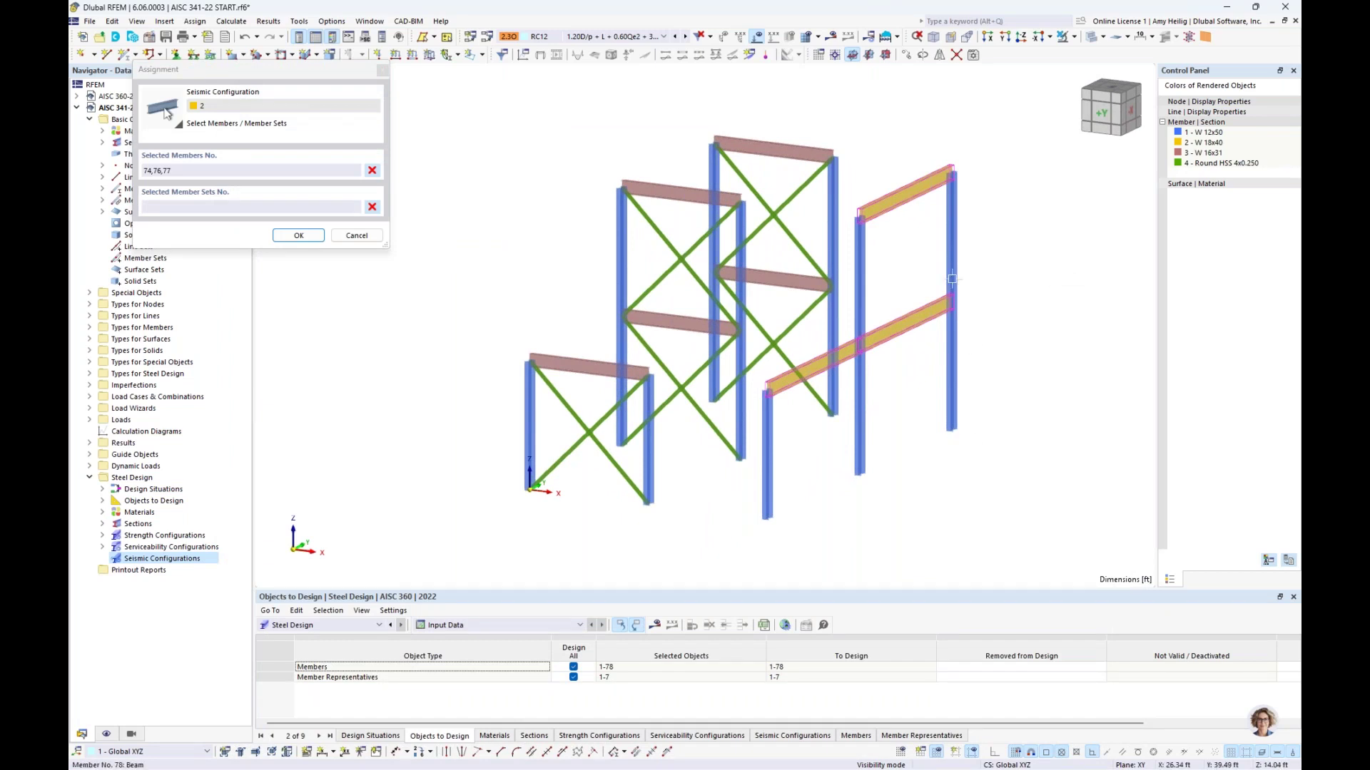
left_click(296, 235)
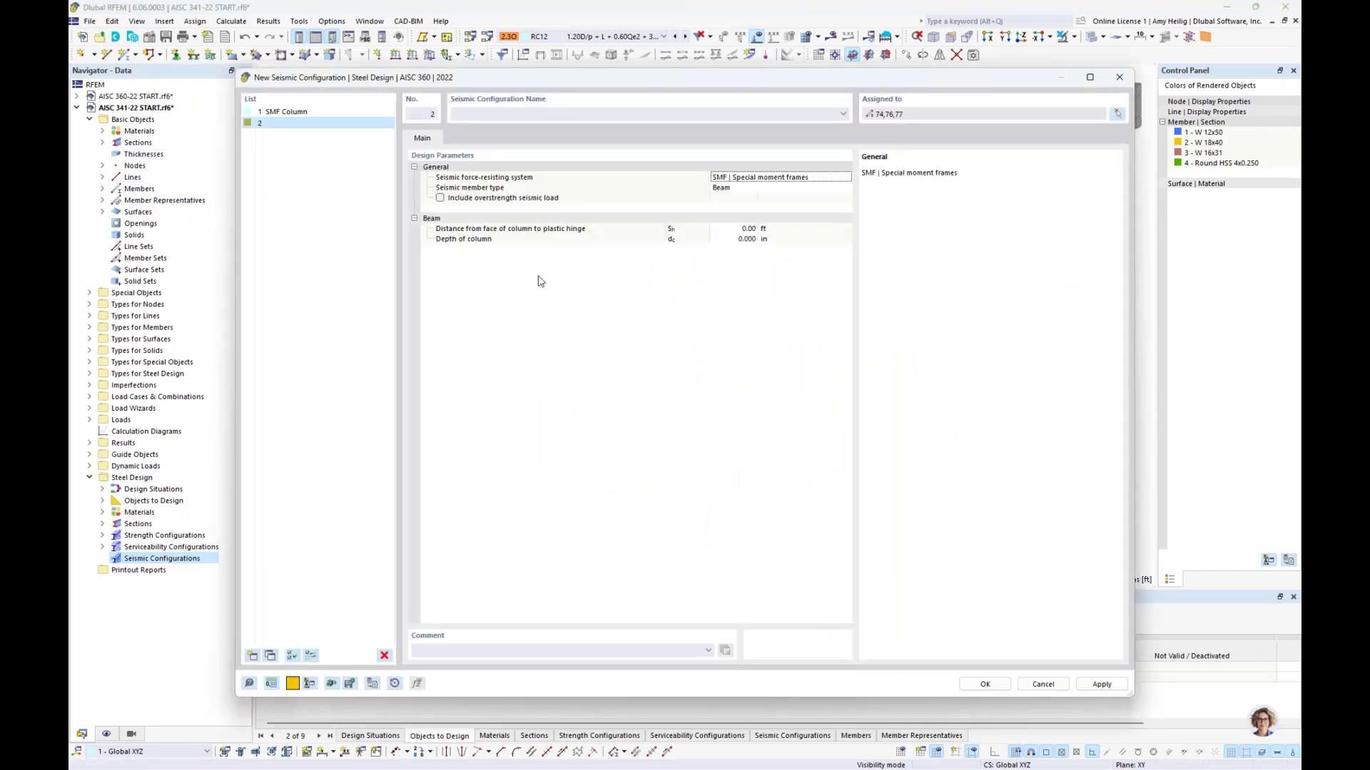
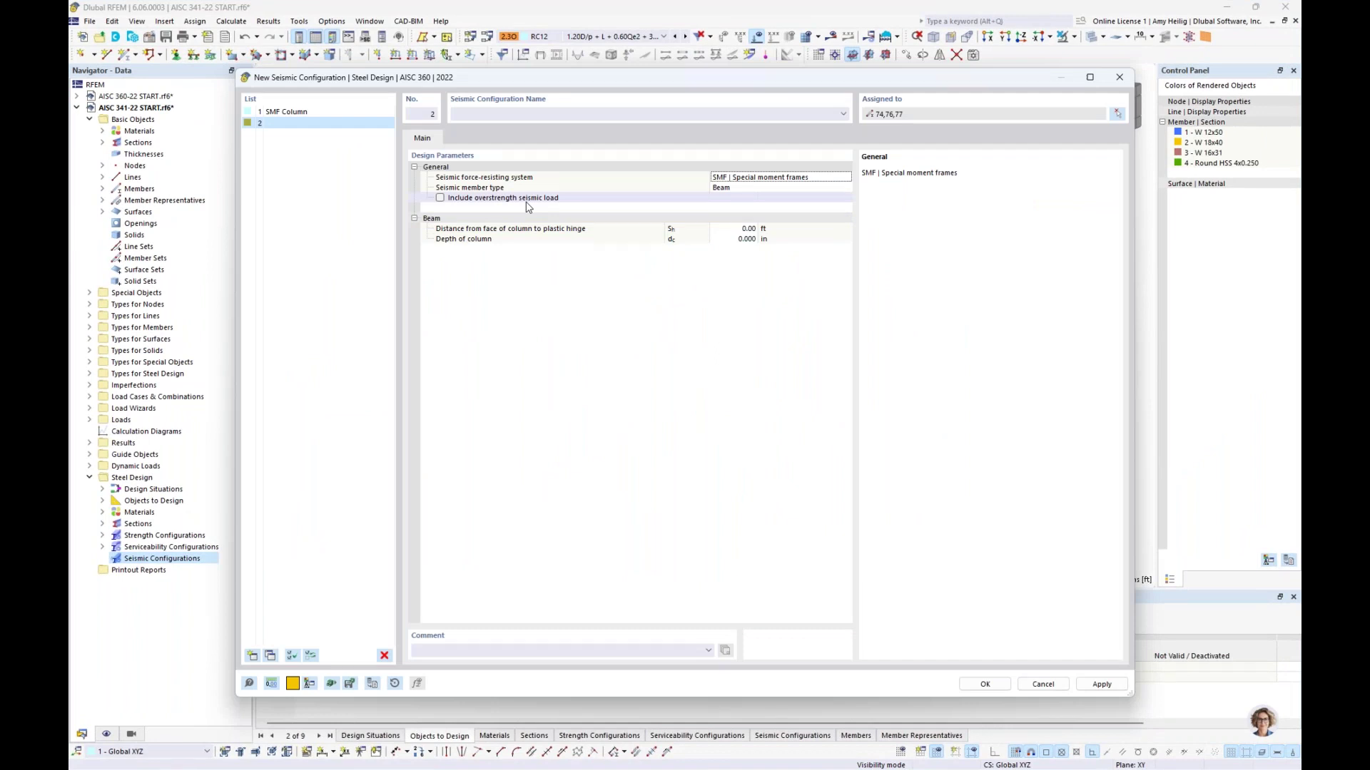
Set the beam configuration's plastic hinge distance to 1.00 ft and column depth to 12.2 in, and name it "SFM Beam"
left_click(722, 230)
type("1.0")
key("Tab")
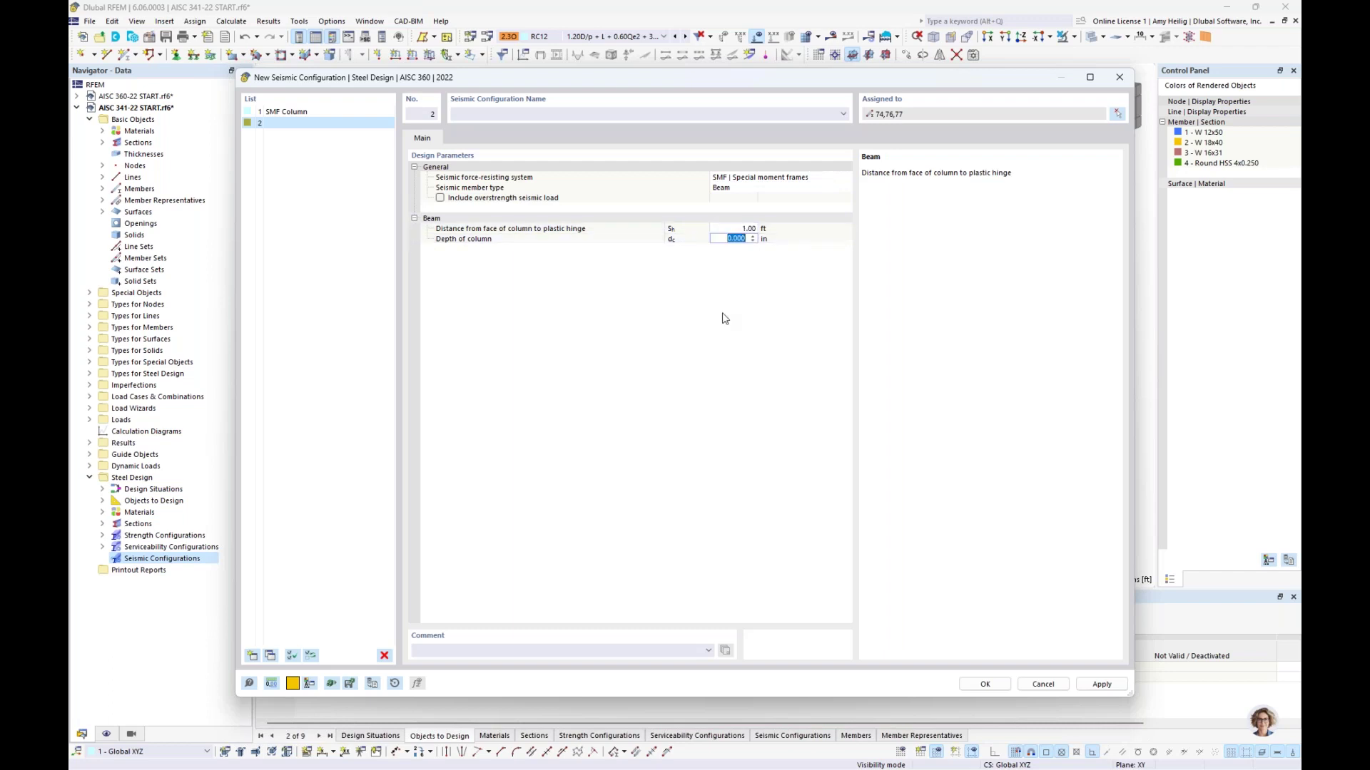
left_click_drag(846, 81, 759, 489)
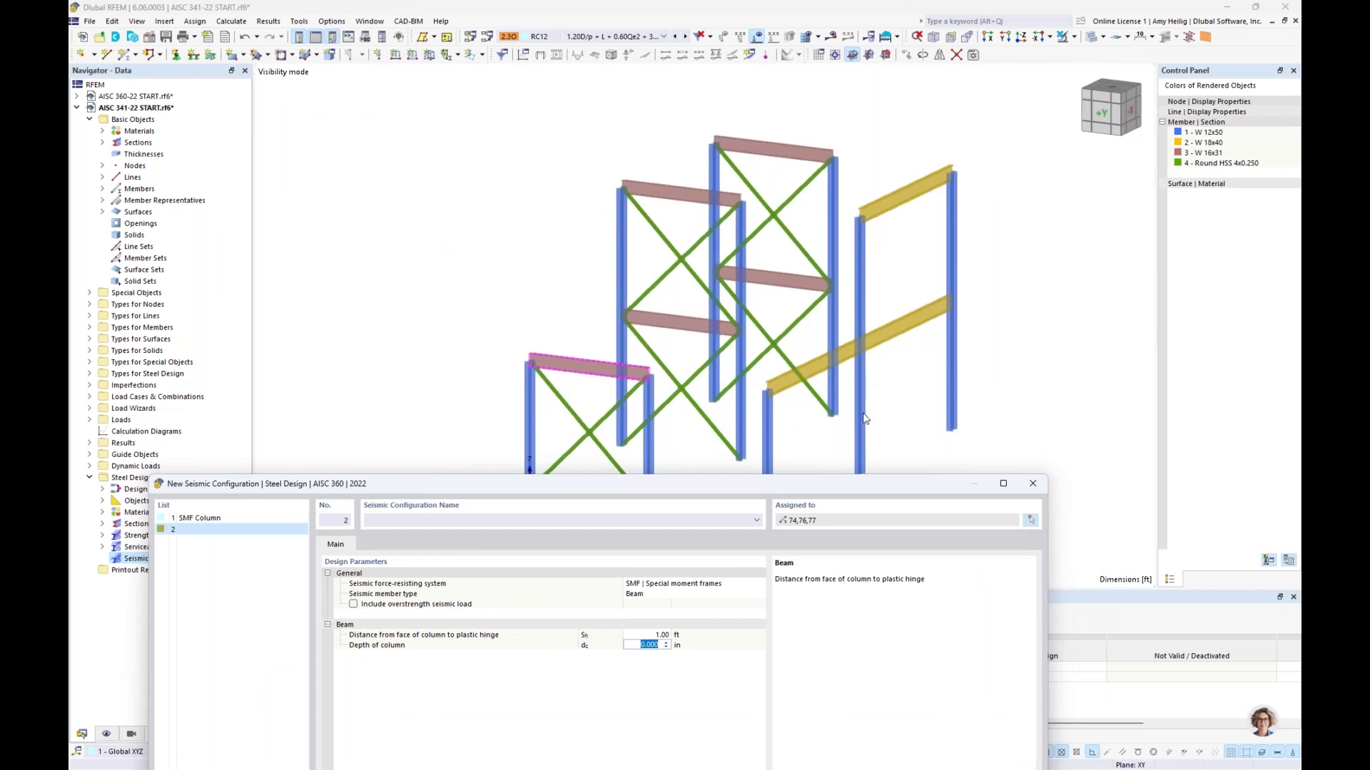
left_click_drag(859, 488, 908, 99)
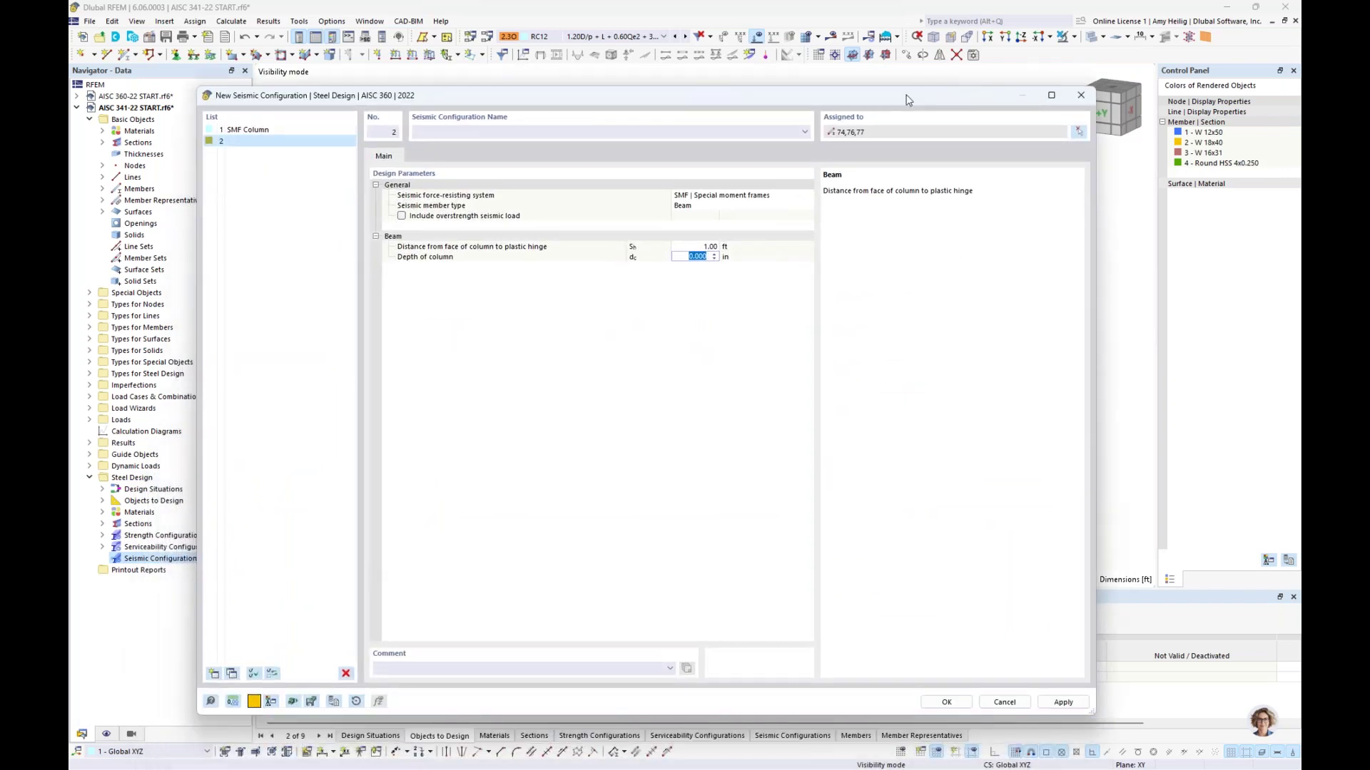
type("12.2")
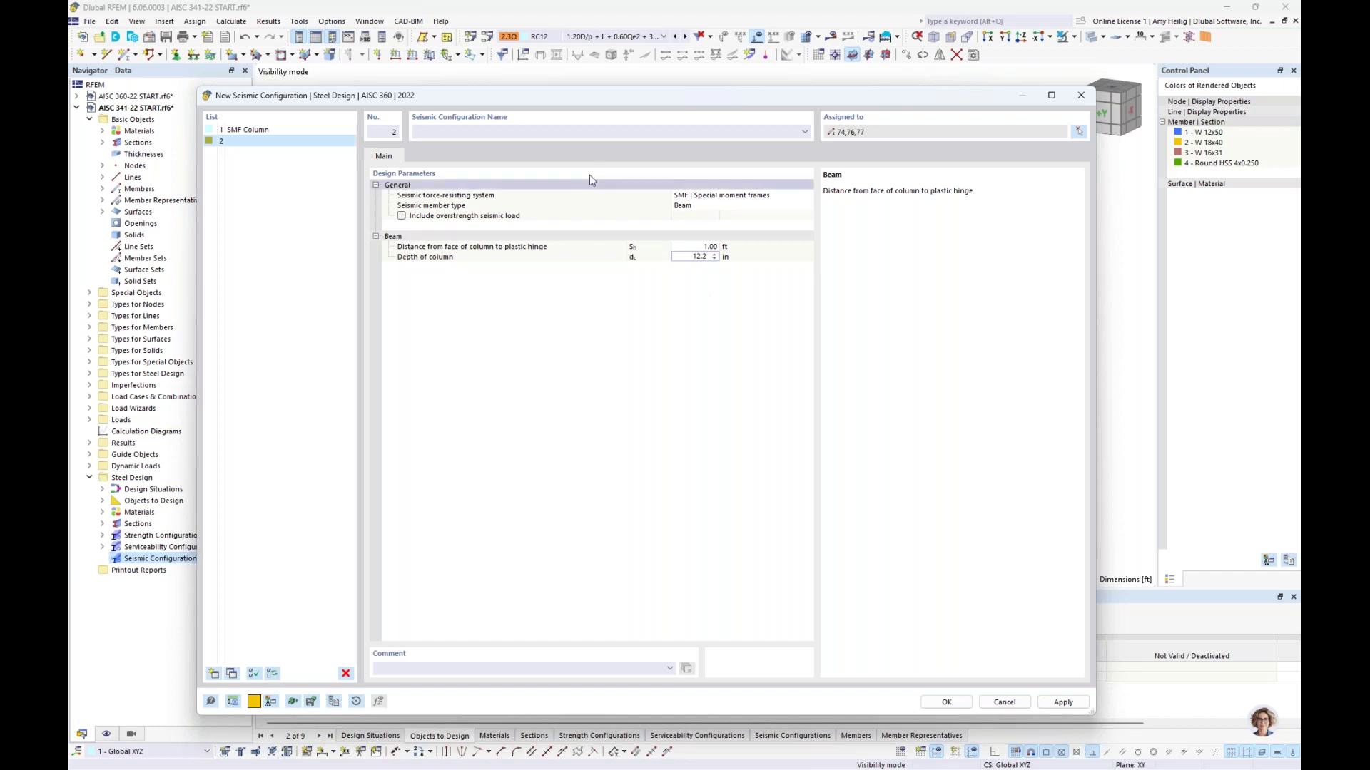
left_click(776, 133)
type("SFM Beam")
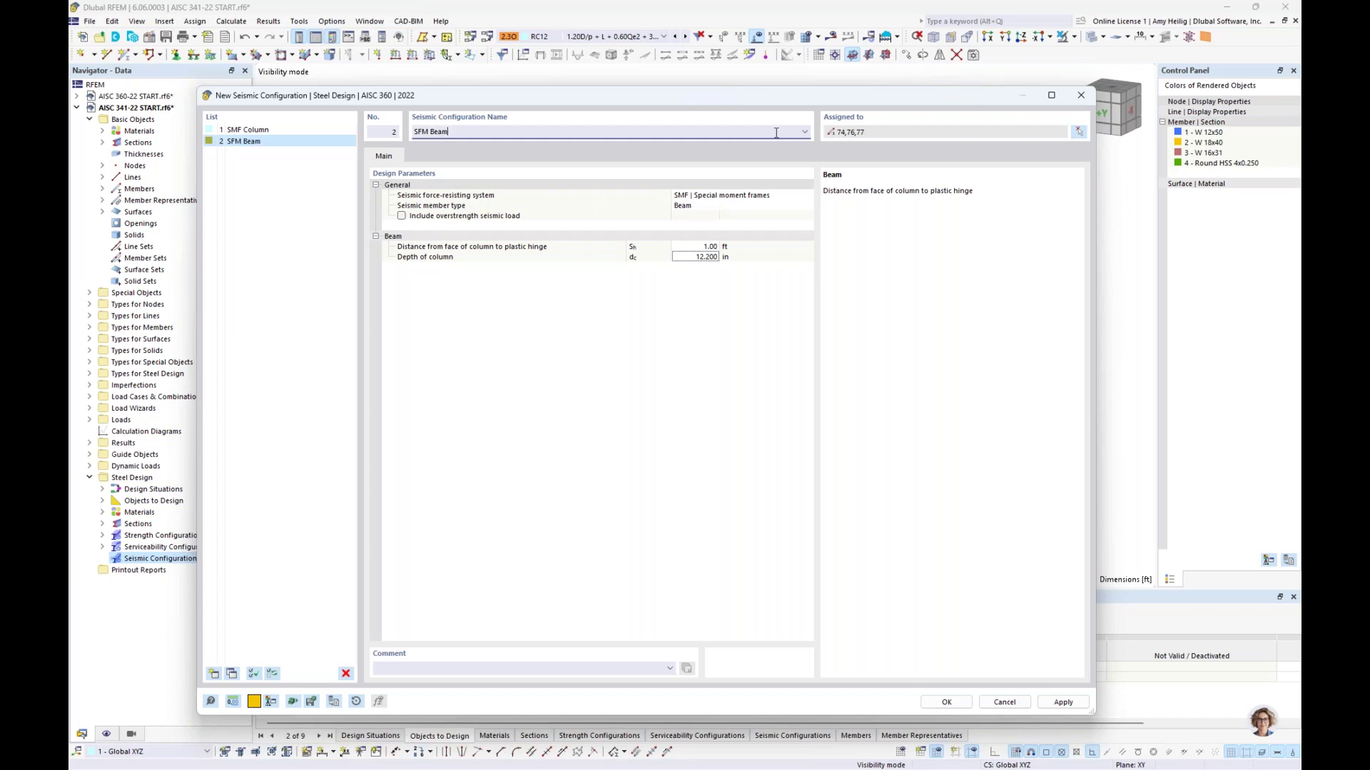
Add a seismic configuration for SCBF | Special concentrically braced frames with member type Column, and name it "SCBF Column"
left_click(213, 674)
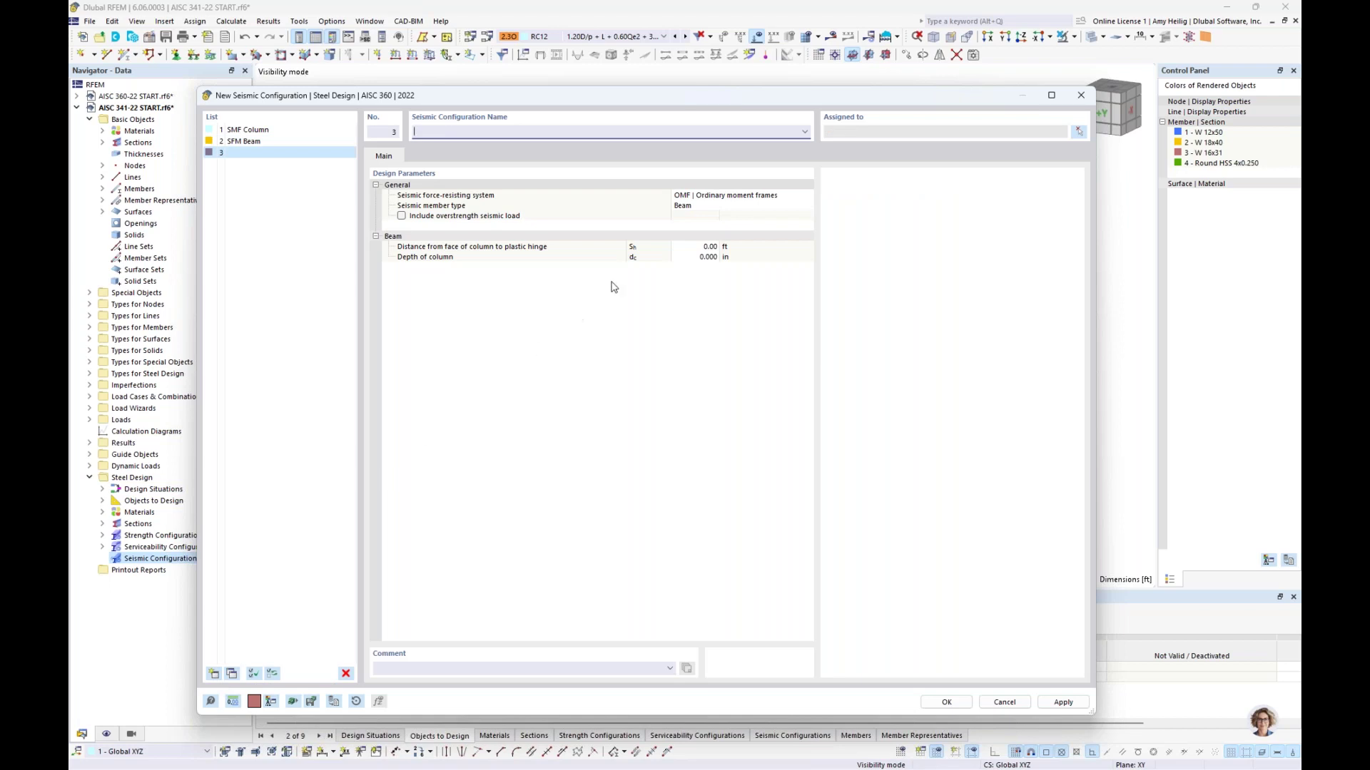
left_click(742, 198)
left_click(769, 195)
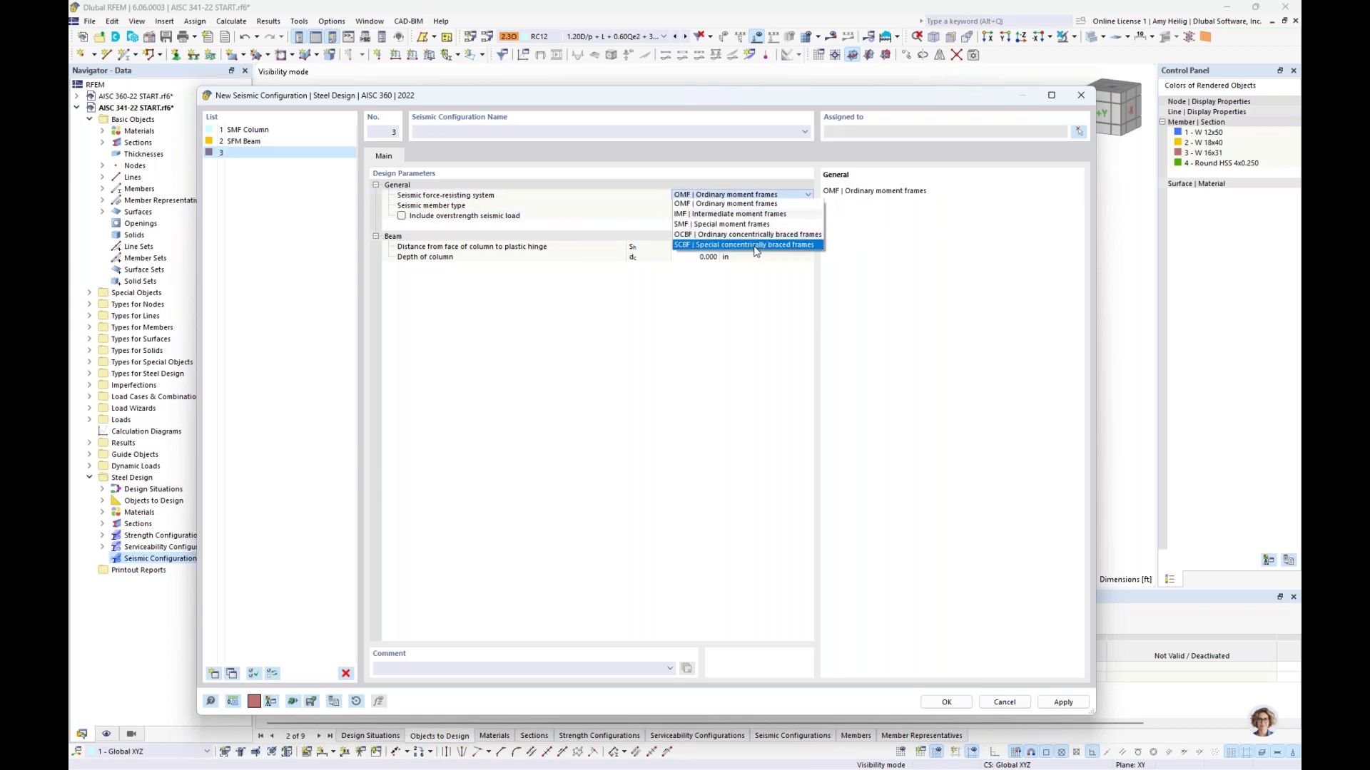
left_click(755, 246)
left_click(722, 206)
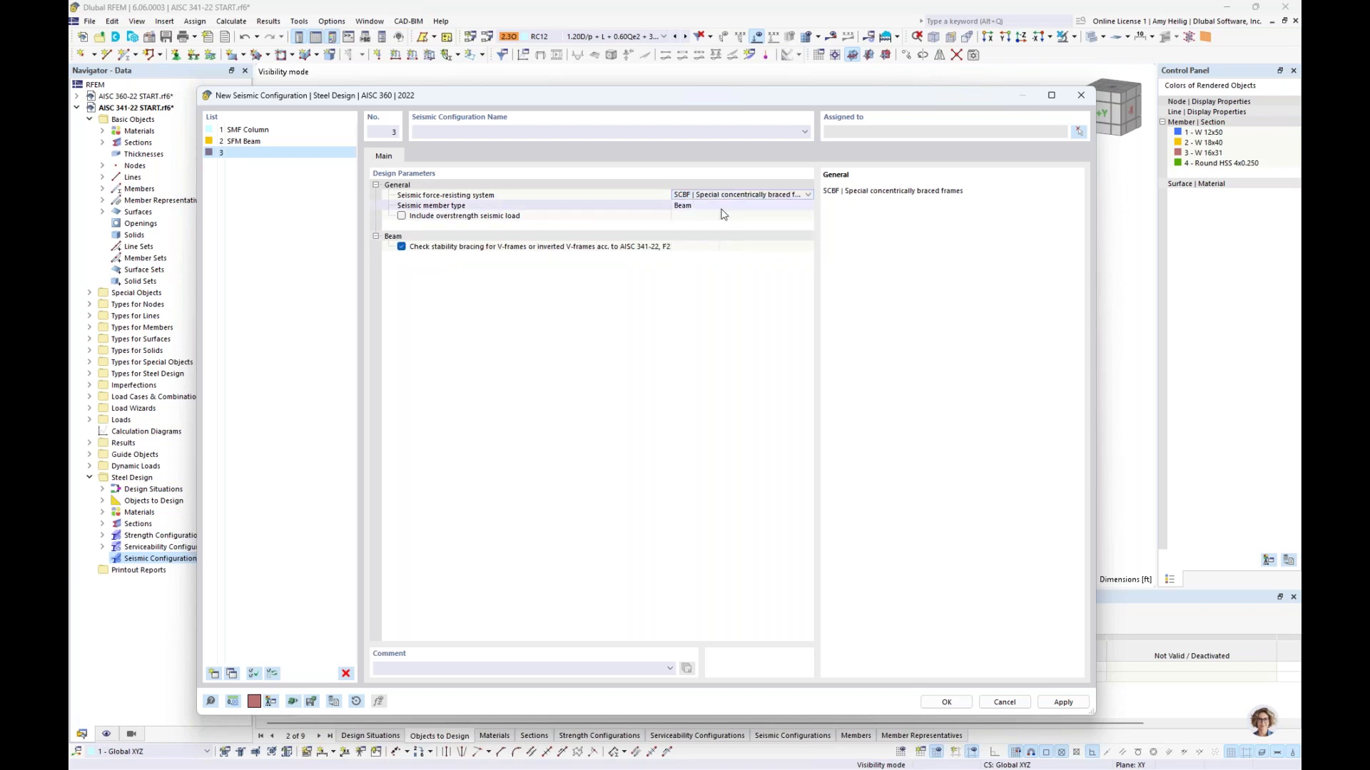
left_click(733, 207)
left_click(727, 218)
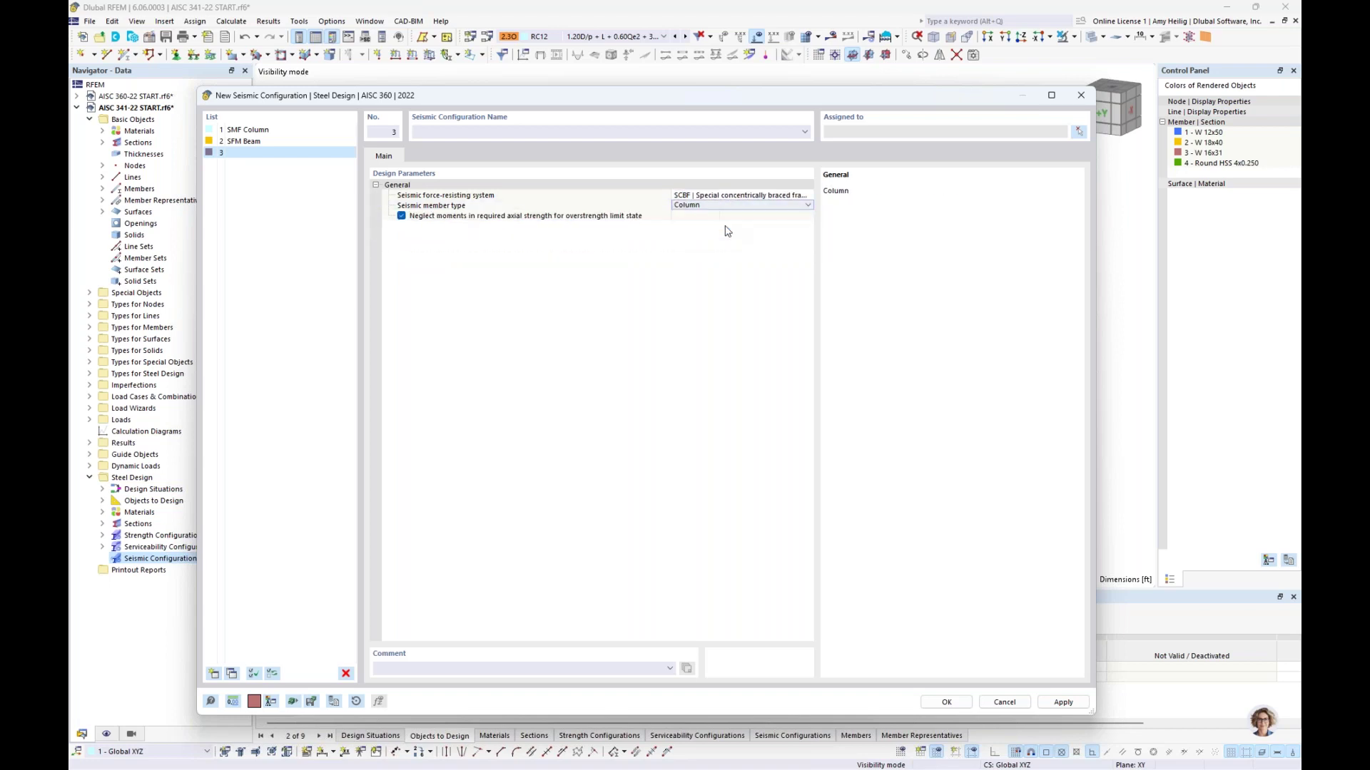
left_click(539, 132)
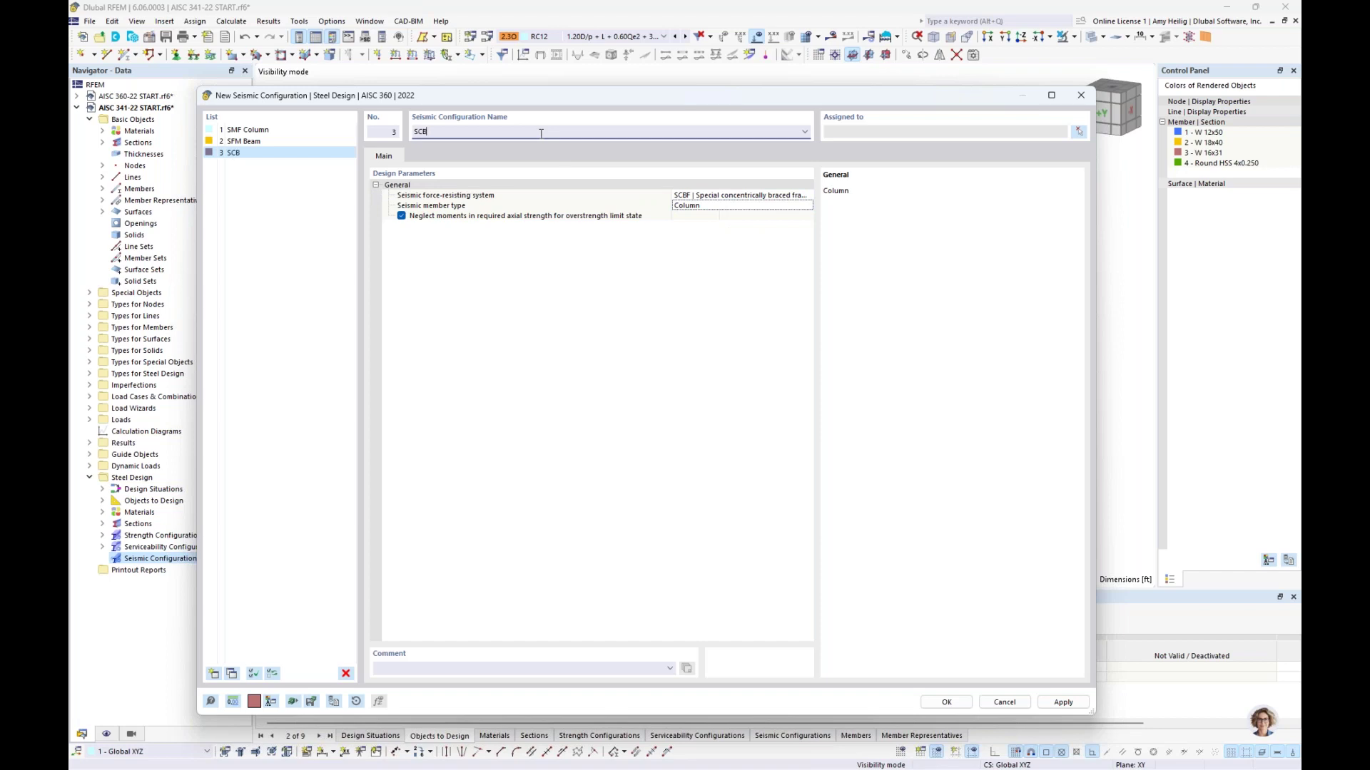
type("SCBF Column")
Assign the SCBF Column configuration to braced-frame columns 1, 3, 6, 47, 49 and 52
left_click(1078, 133)
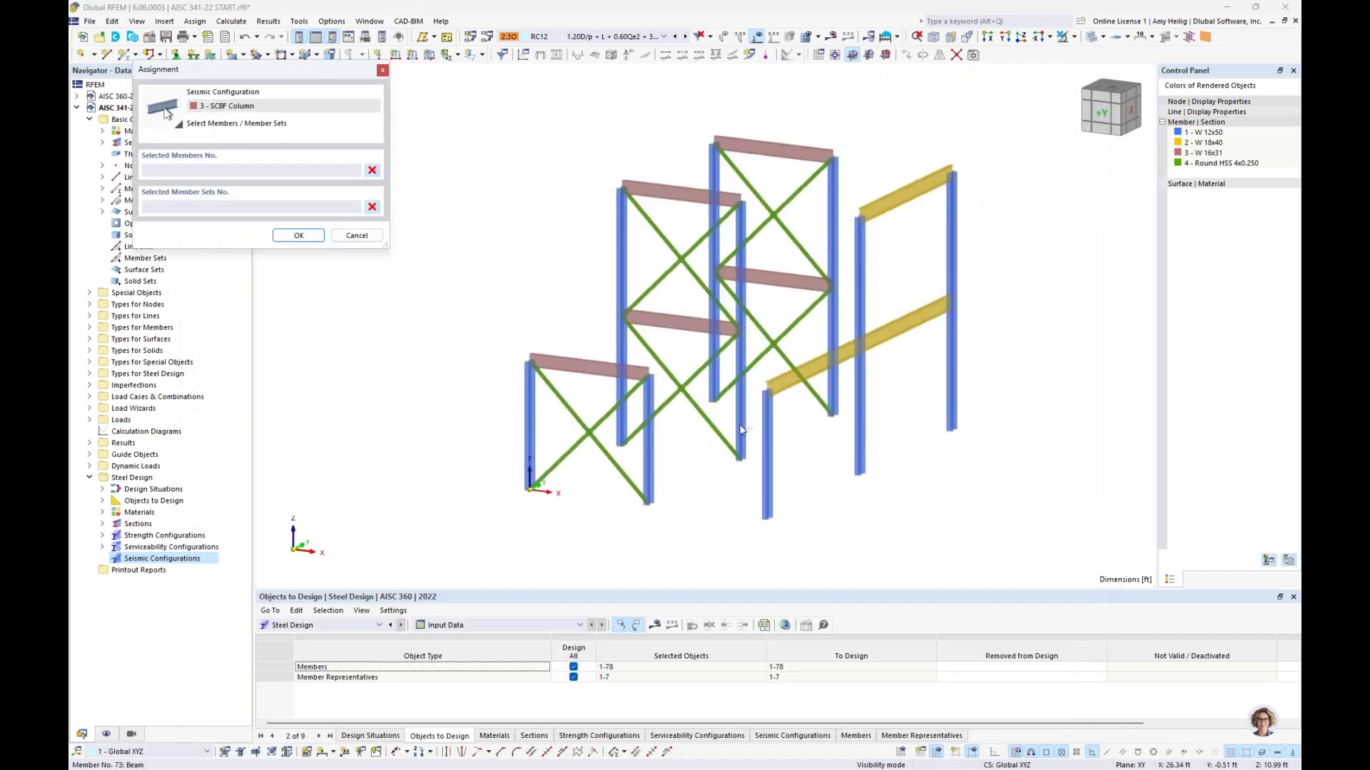
left_click_drag(794, 394, 742, 371)
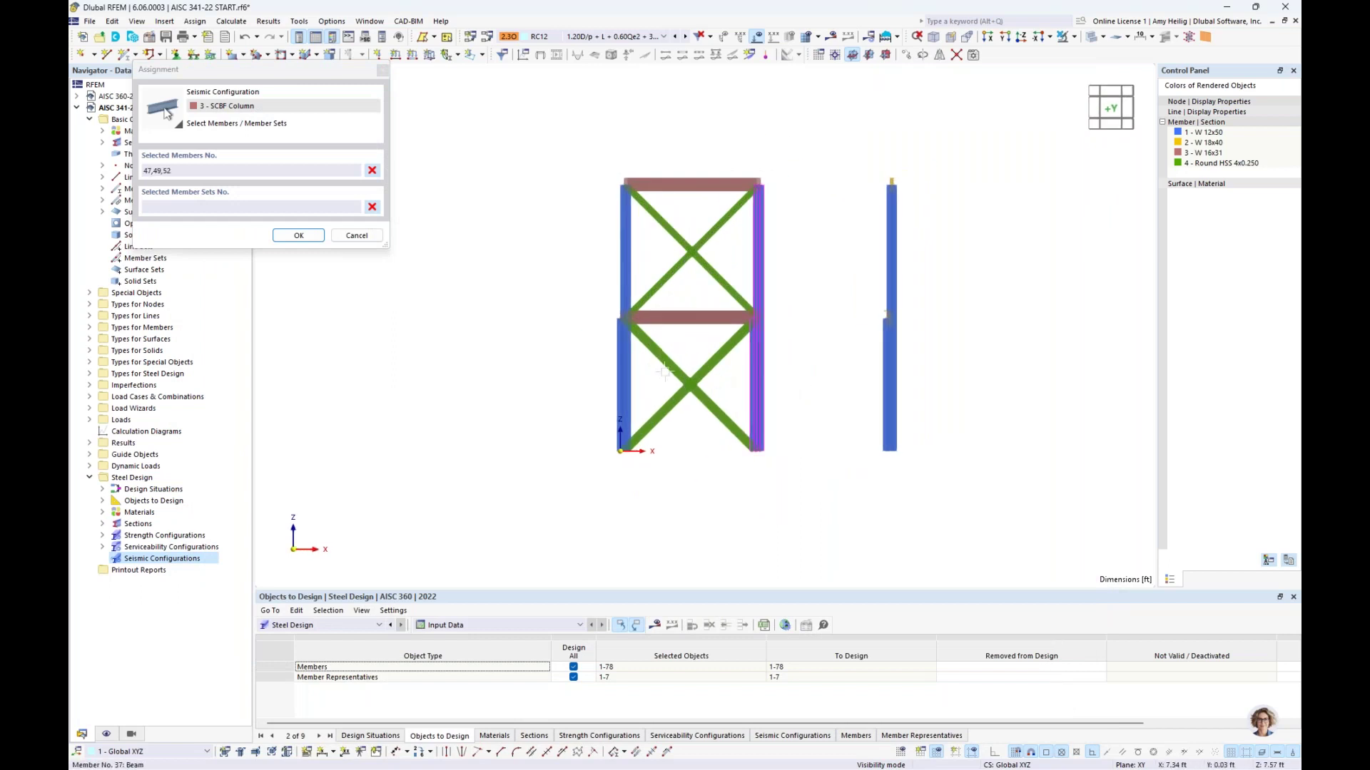
left_click_drag(646, 387, 595, 368)
middle_click_drag(1002, 392, 929, 429, "ctrl")
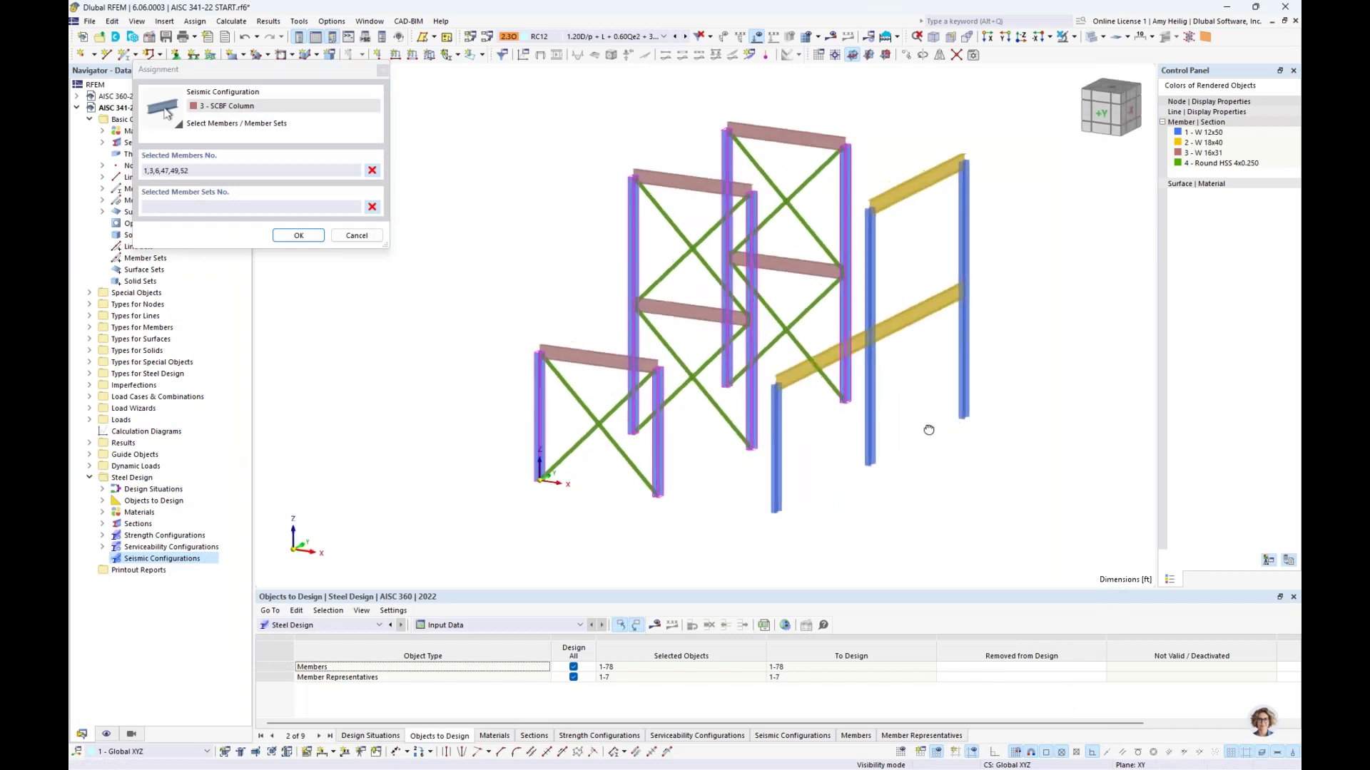
left_click(299, 236)
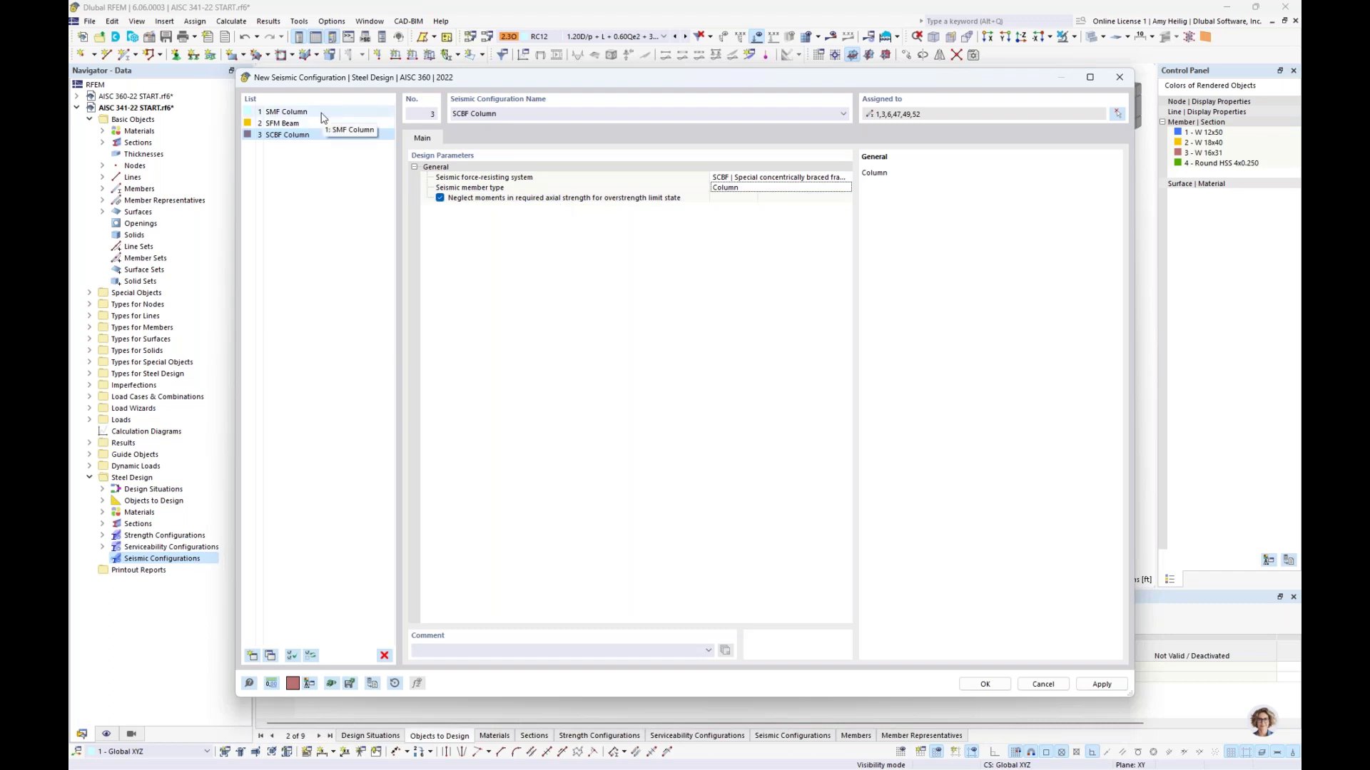
Add a seismic configuration for SCBF | Special concentrically braced frames with member type Beam, and name it "SCBF Beam"
left_click(251, 656)
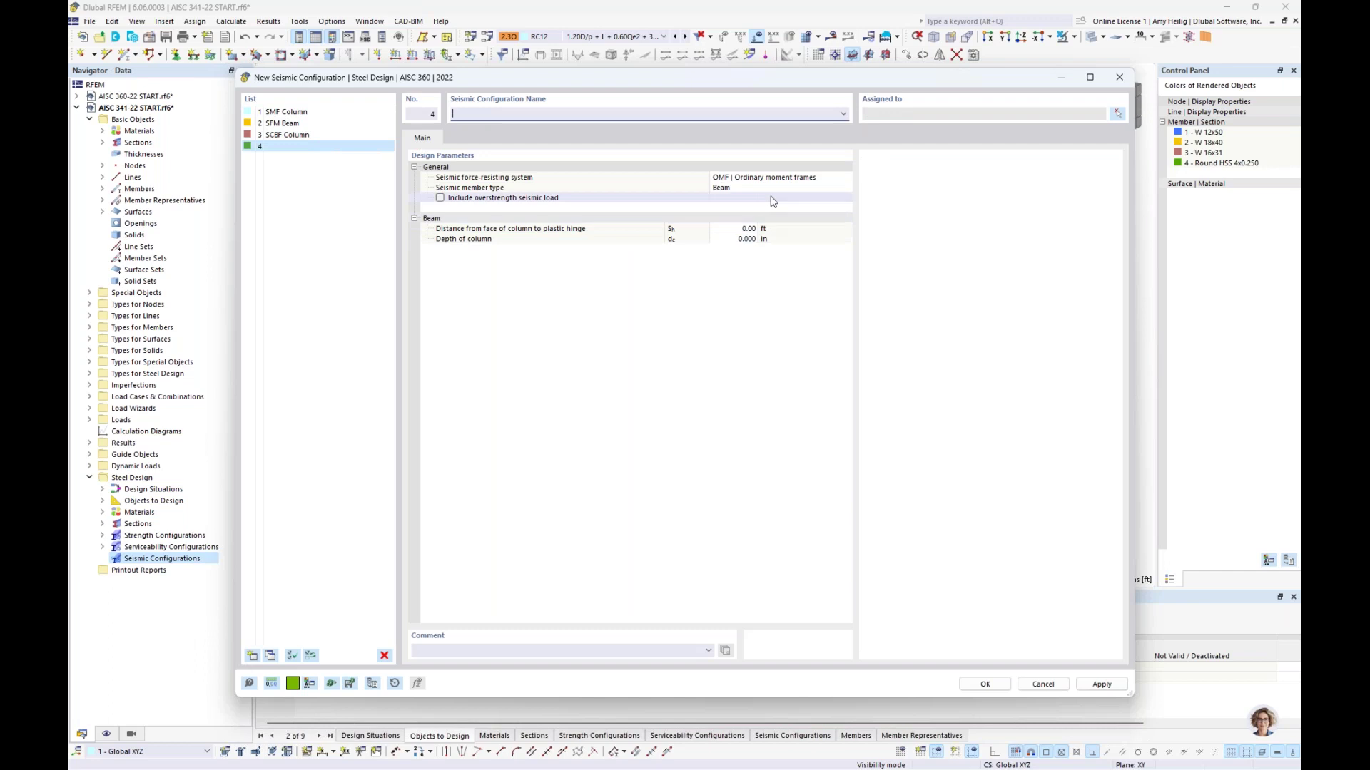
left_click(778, 178)
left_click(774, 179)
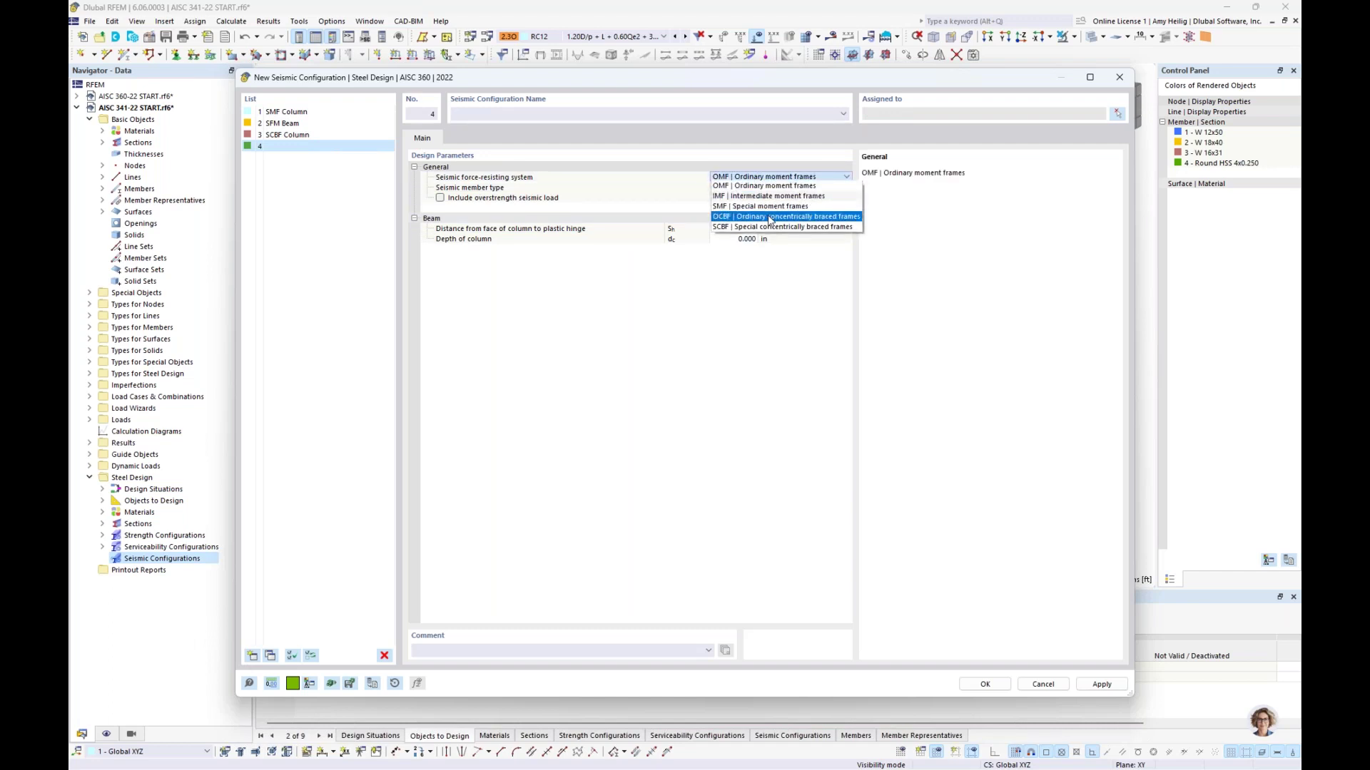
left_click(770, 227)
left_click(763, 188)
left_click(642, 114)
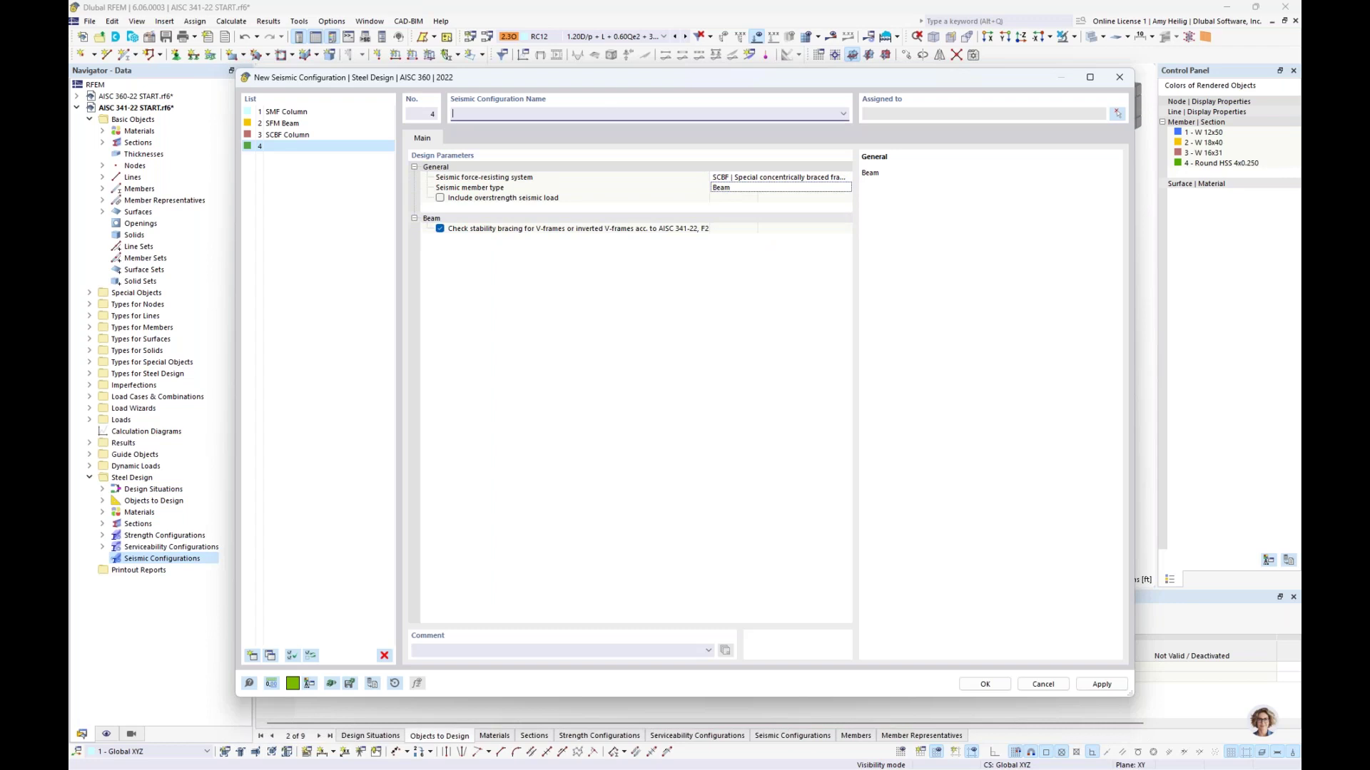
type("SCBF Beam")
Turn off the SCBF Beam configuration's stability bracing check for V-frames or inverted V-frames
left_click(559, 230)
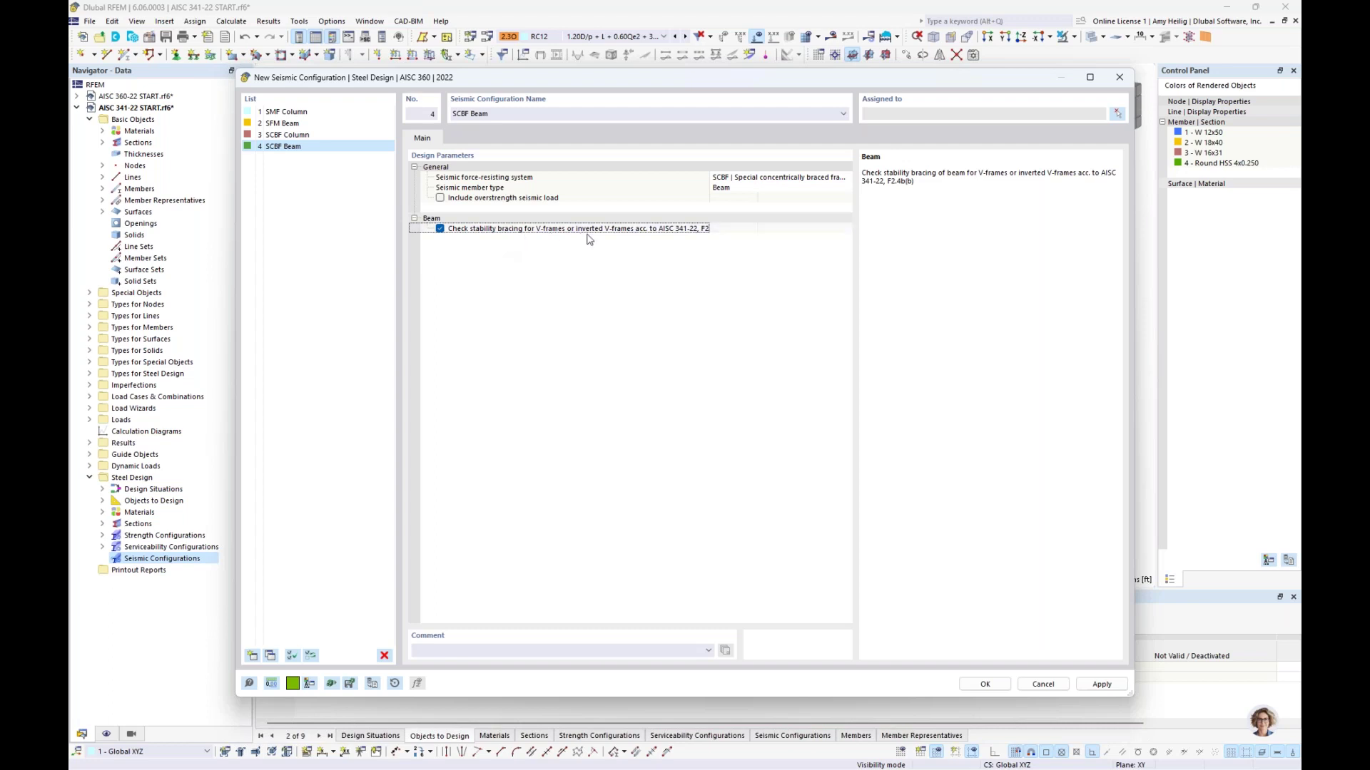
left_click_drag(709, 80, 678, 482)
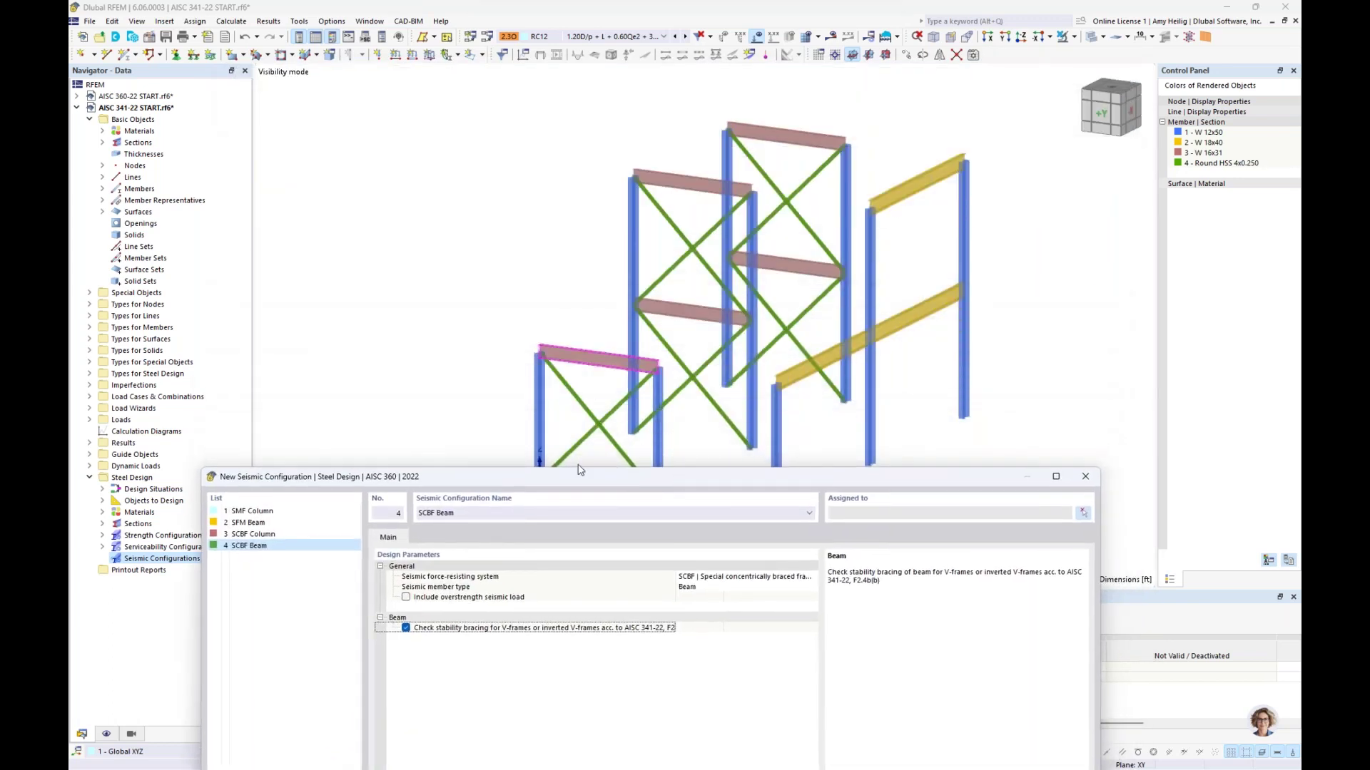
left_click_drag(577, 475, 619, 93)
left_click(448, 246)
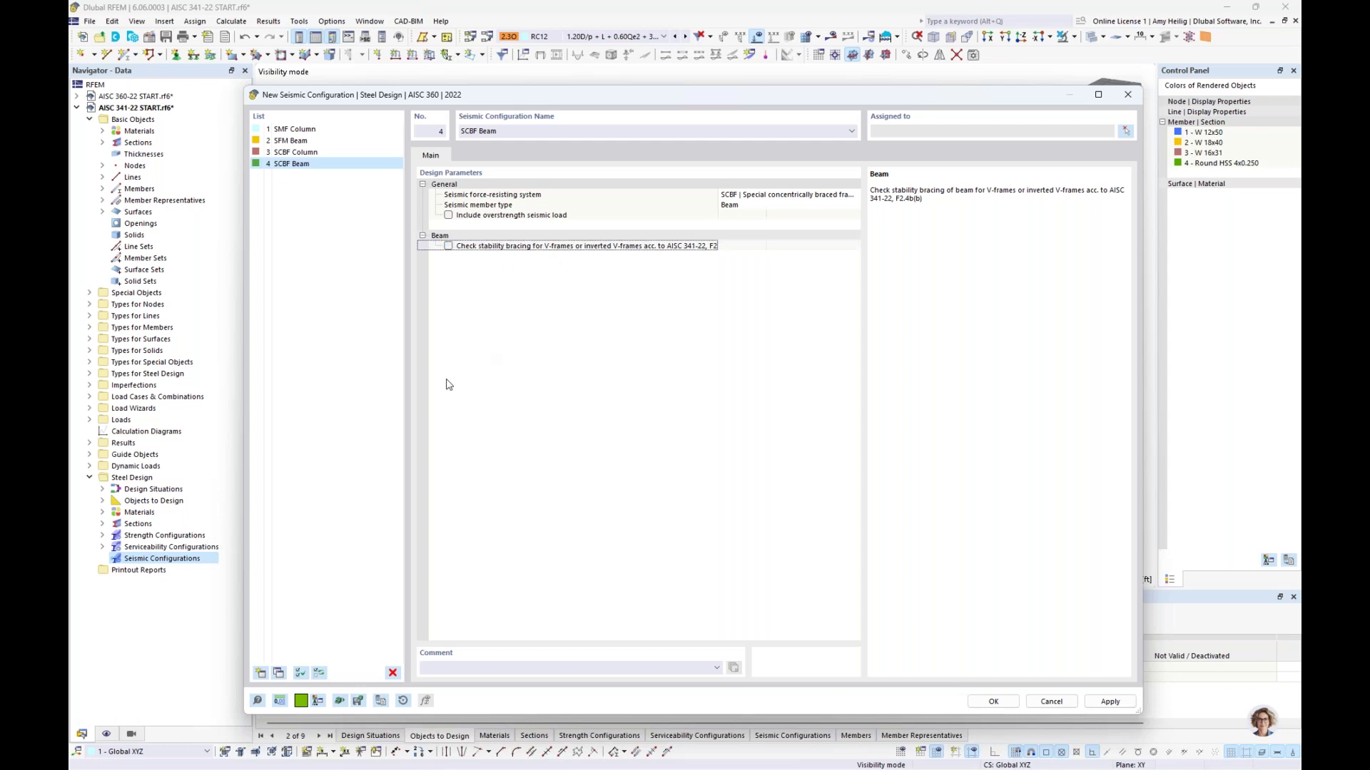
Add an SCBF | Special concentrically braced frames configuration with member type Brace, named "SCBF Brace", and view its slenderness check's description
left_click(261, 673)
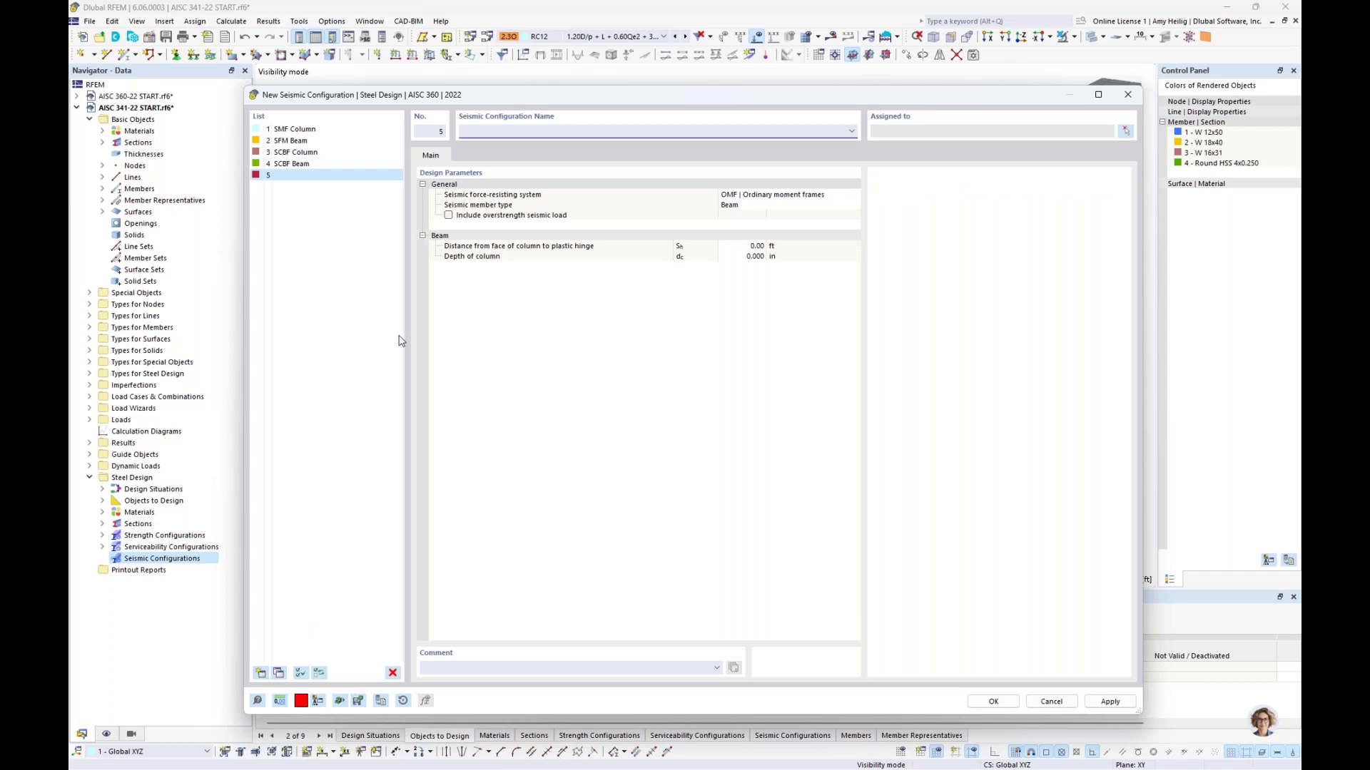
left_click(777, 195)
left_click(781, 197)
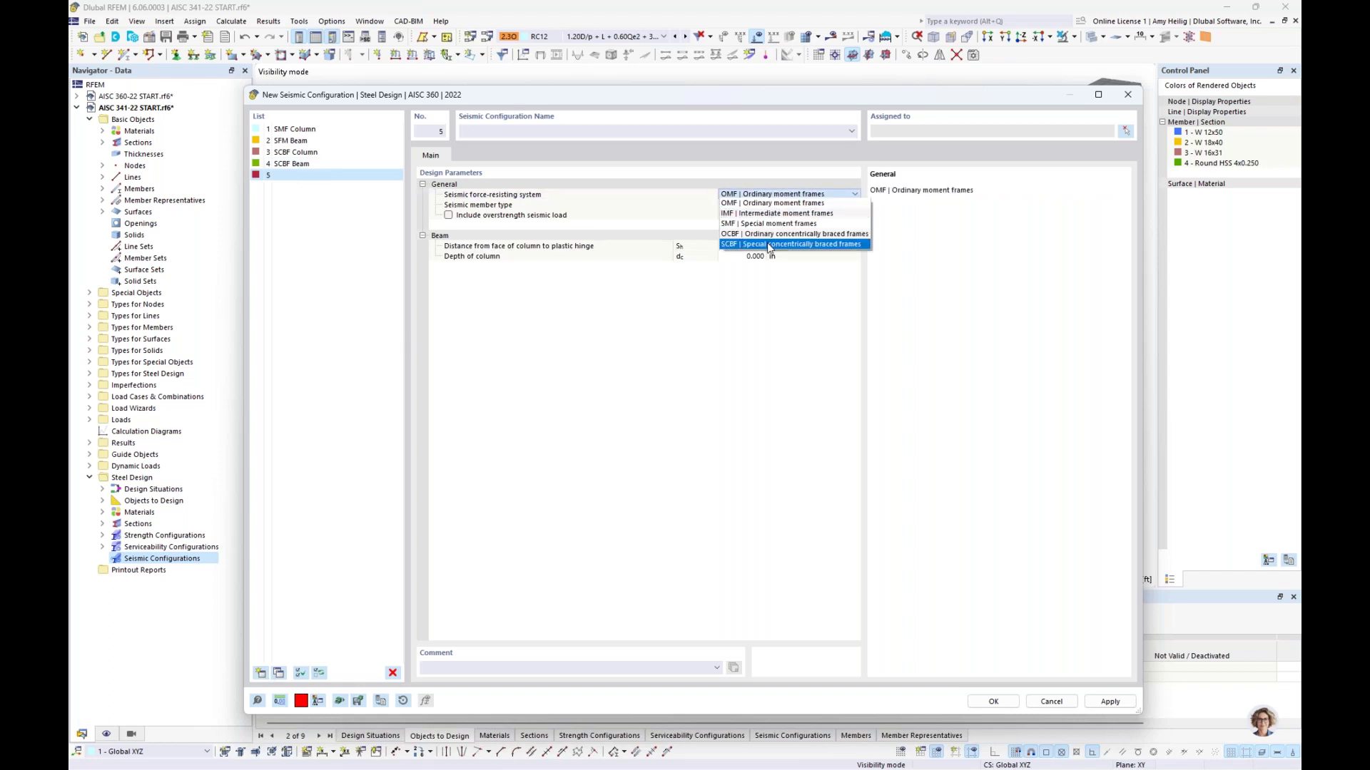
left_click(768, 243)
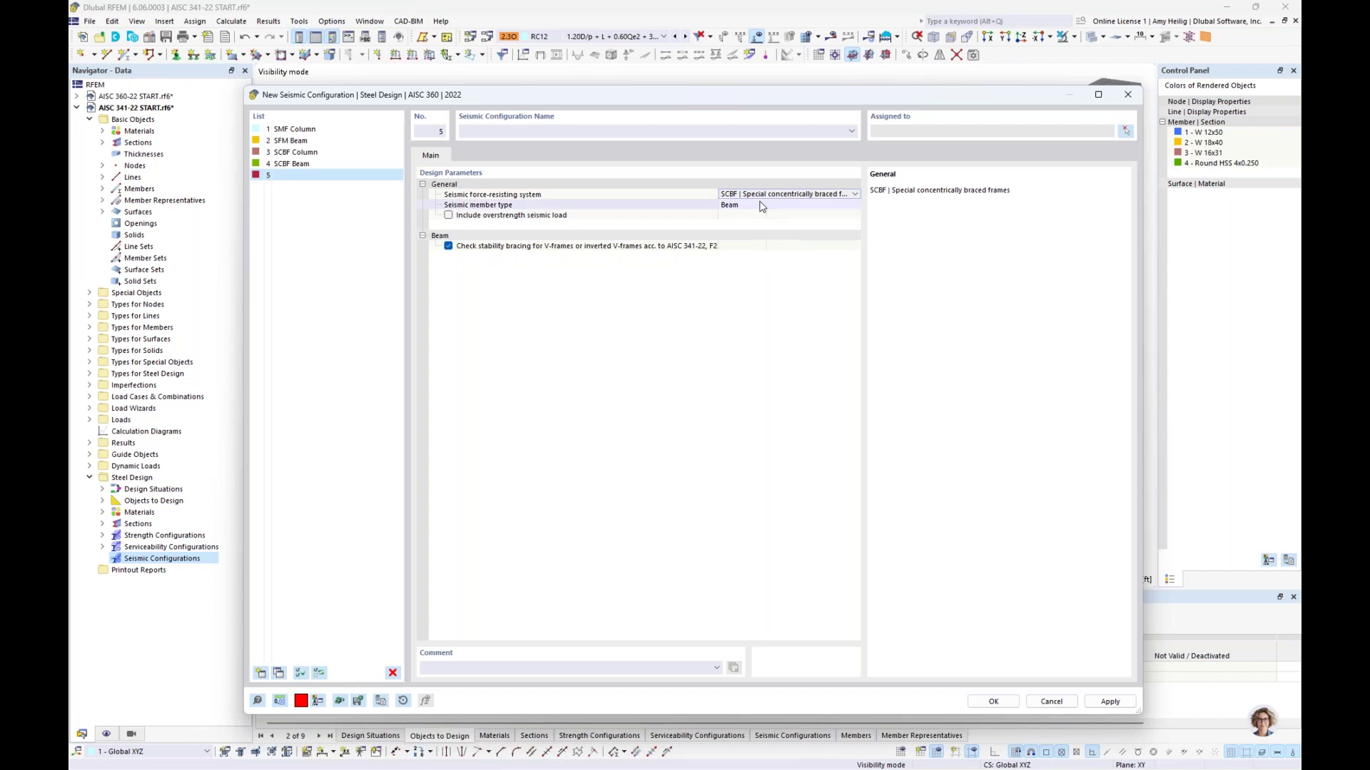
left_click(761, 206)
left_click(760, 205)
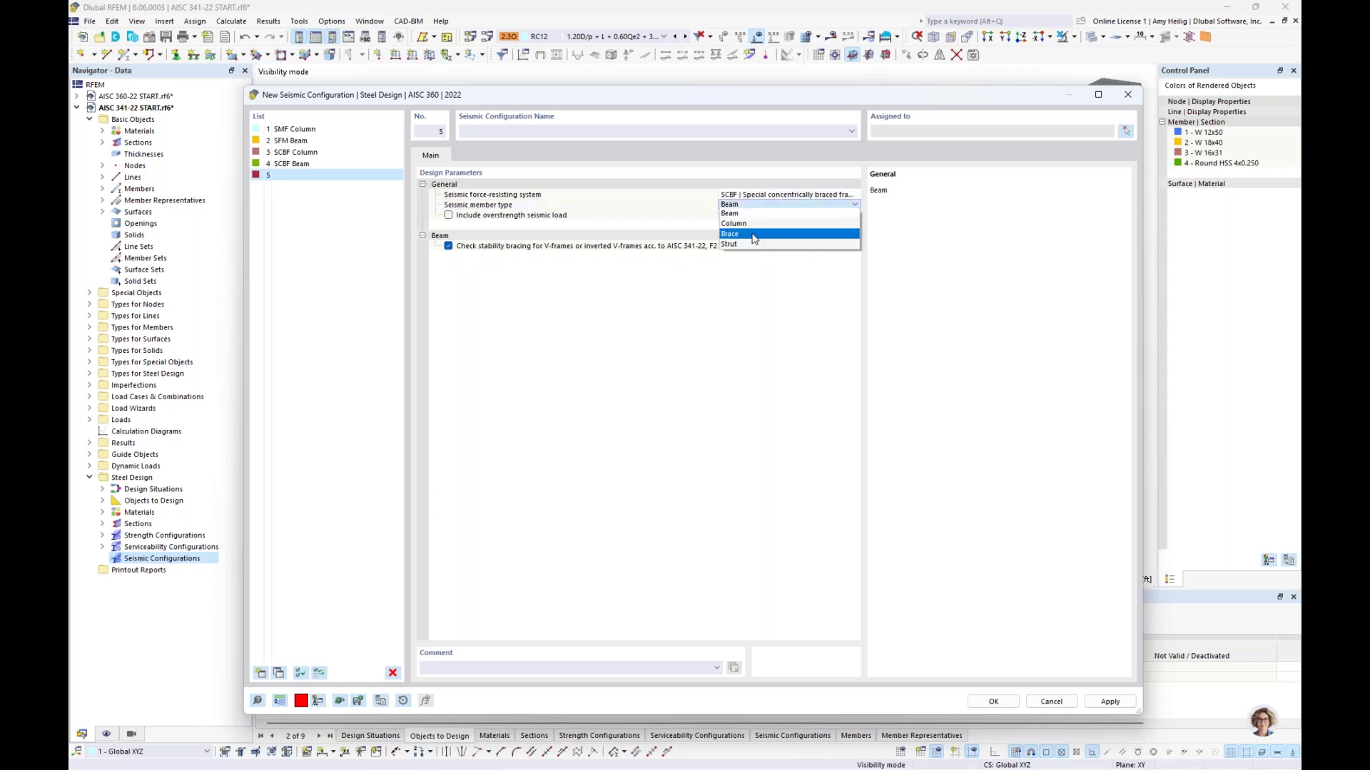
left_click(754, 235)
left_click(565, 132)
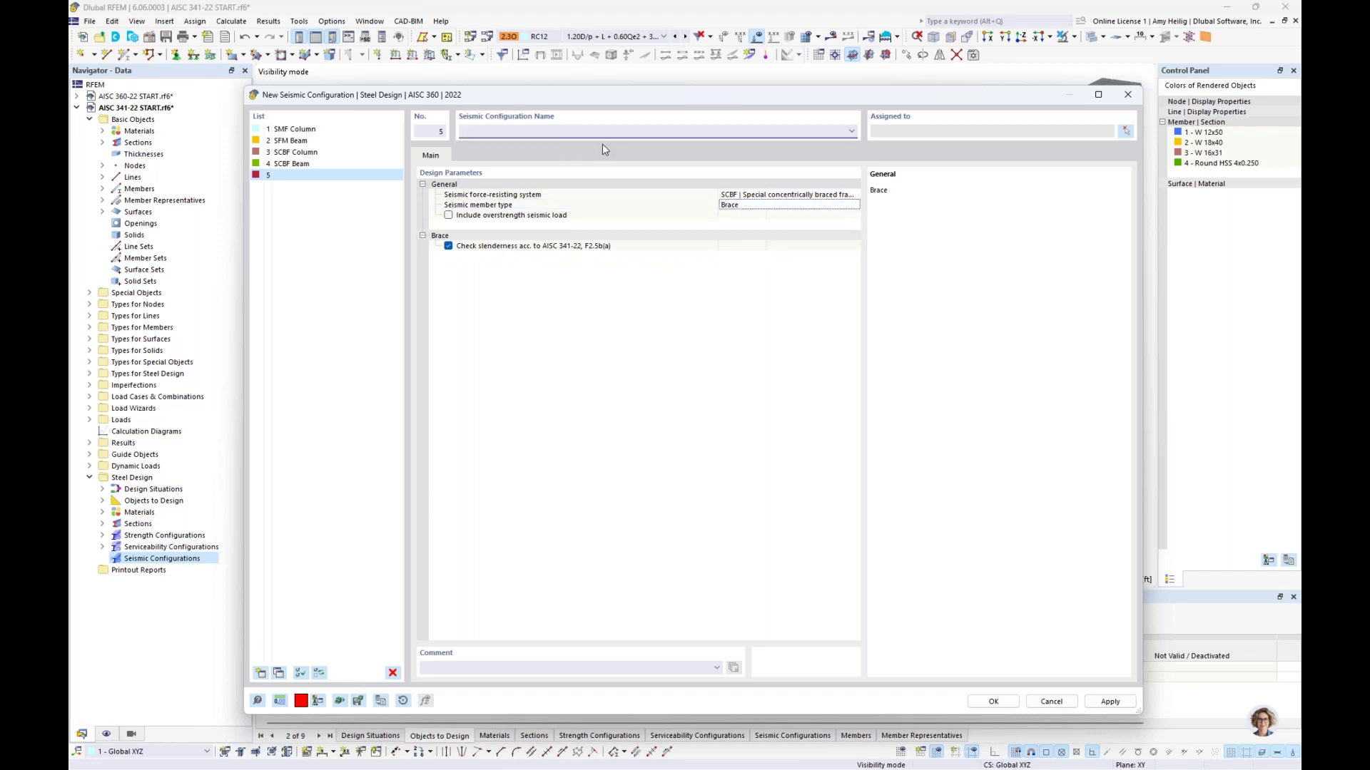
type("SCBF Brace")
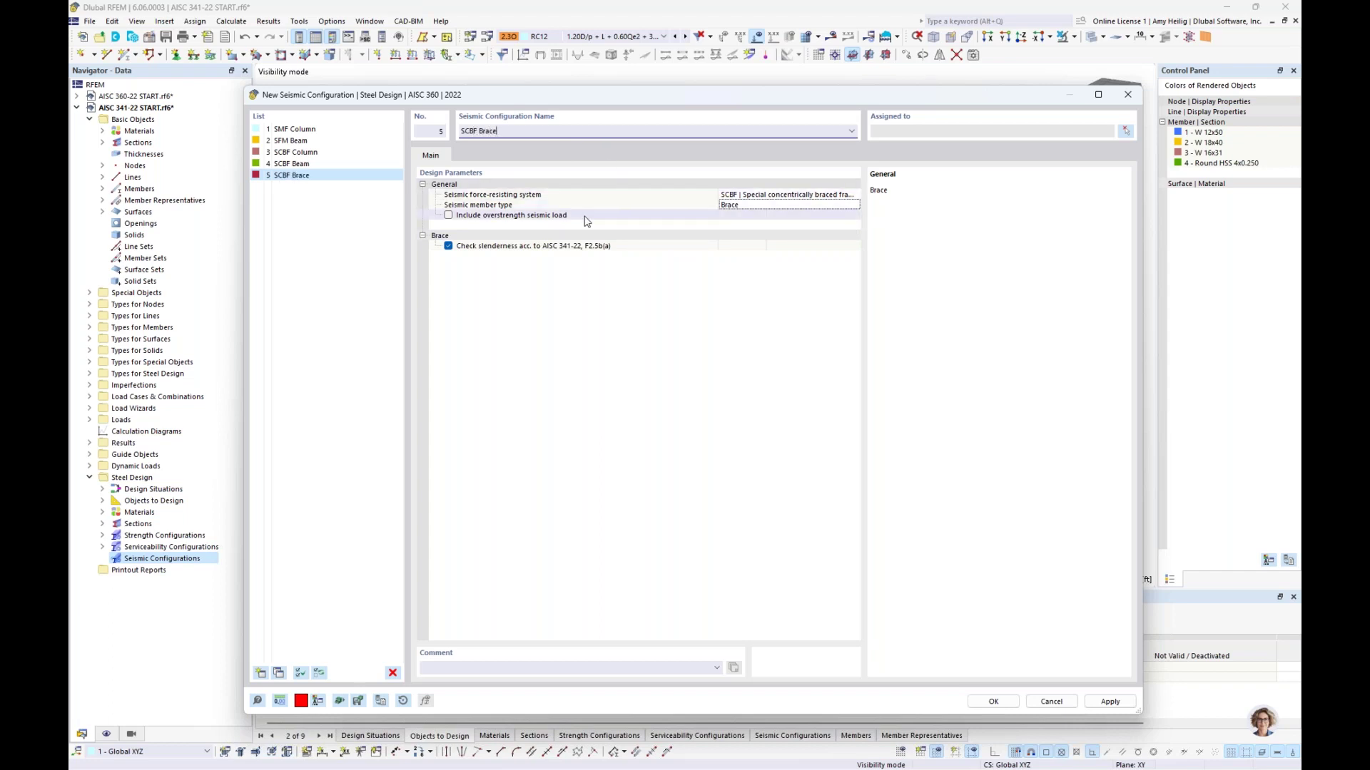
left_click(574, 247)
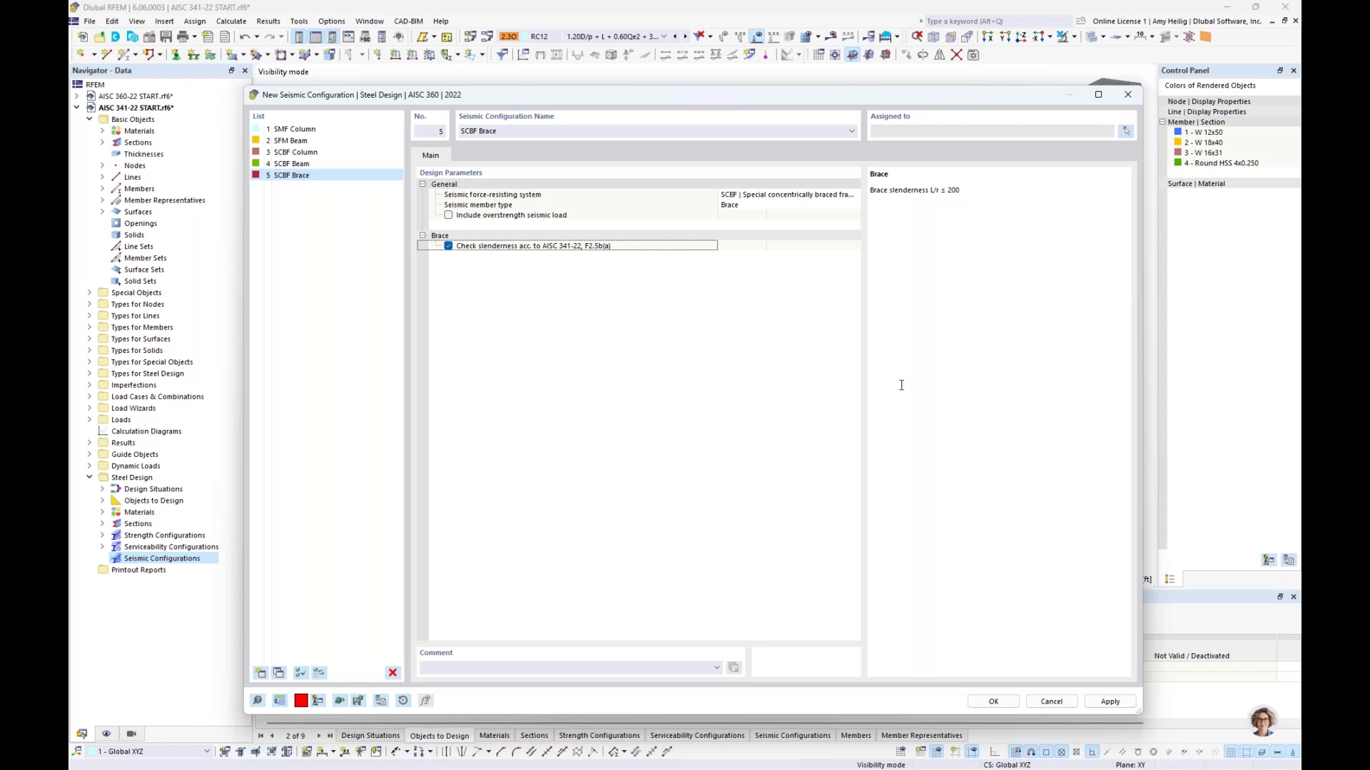
Assign the SCBF Brace configuration to the diagonal braces of both storeys, members 8-17 and 36-45
left_click(1126, 131)
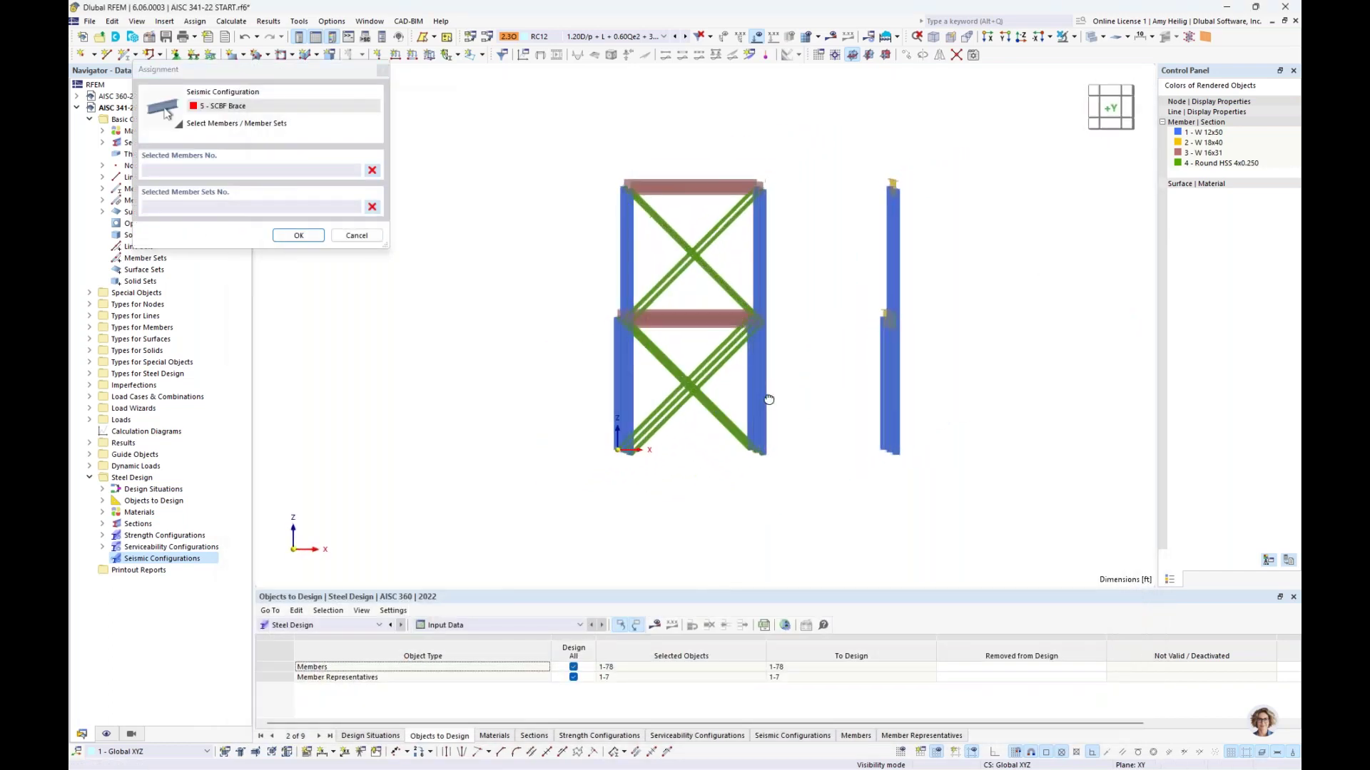
left_click_drag(702, 445, 660, 358)
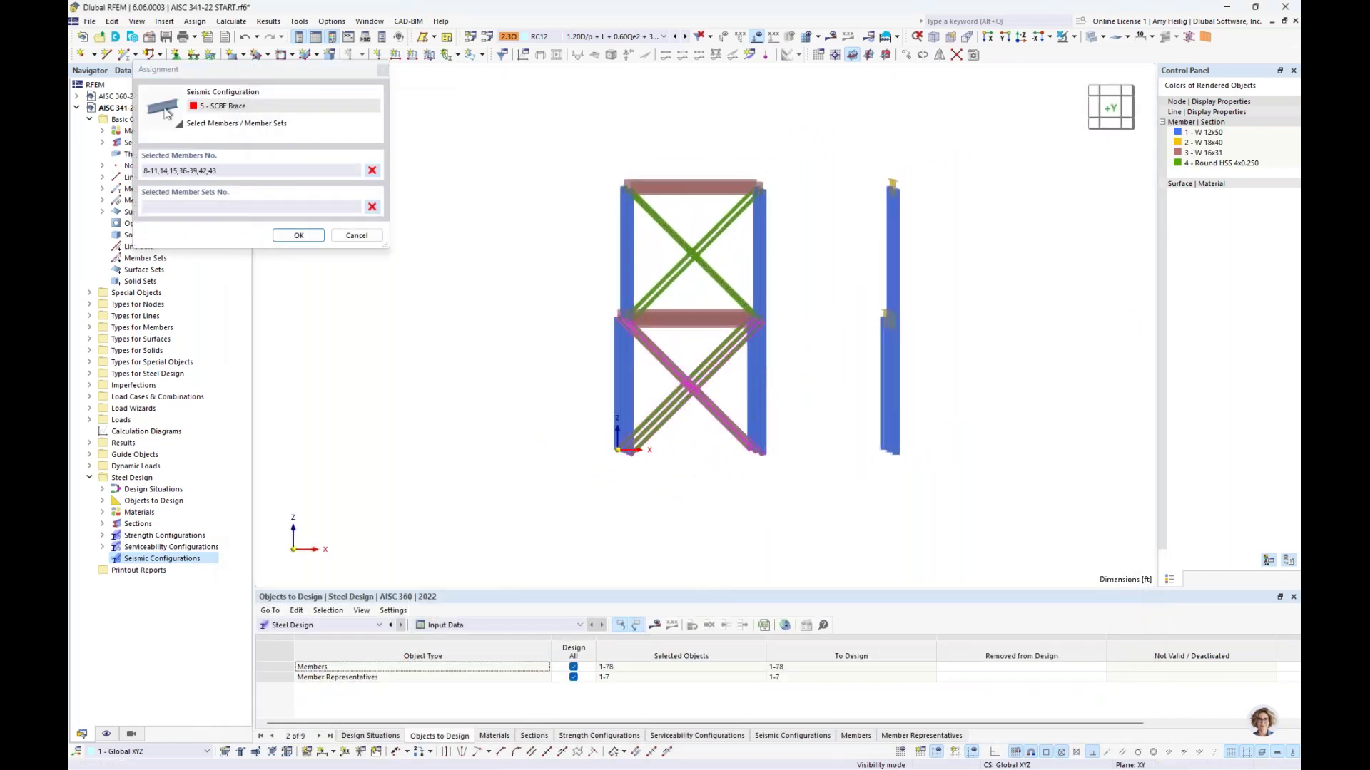
left_click(681, 244)
left_click(298, 235)
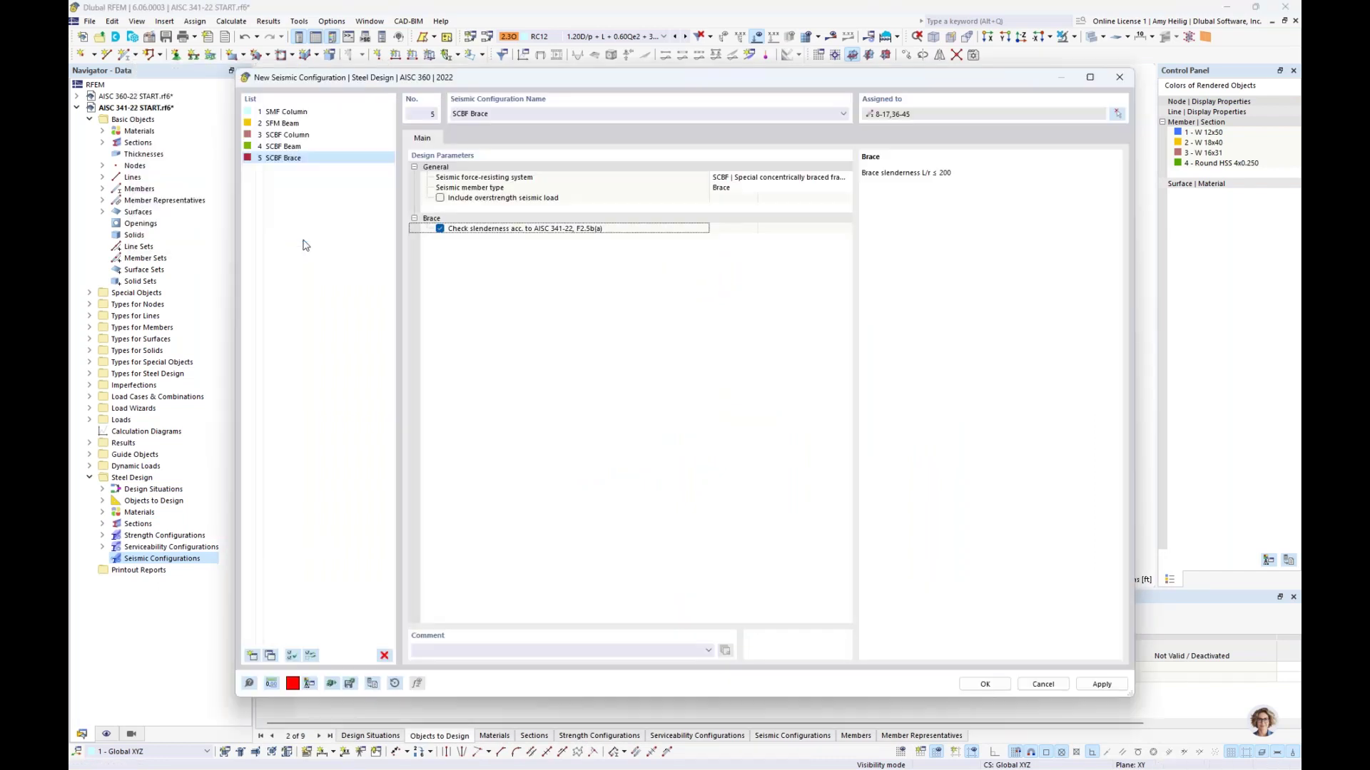
Assign the SCBF Beam configuration to the braced-frame beams, members 19, 24, 25, 33 and 34
left_click(318, 148)
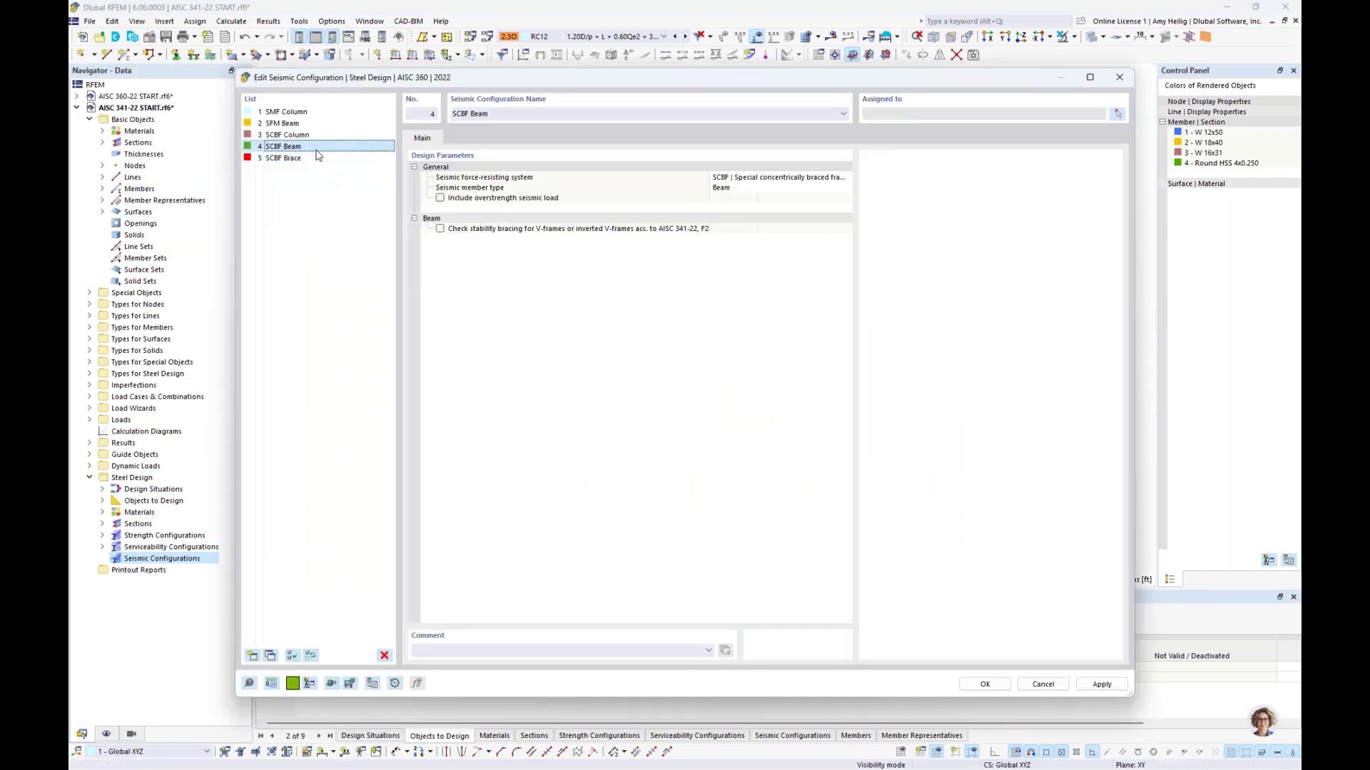
left_click(1117, 113)
left_click_drag(657, 374, 642, 311)
middle_click_drag(644, 311, 662, 428)
left_click_drag(687, 214, 478, 156)
left_click(299, 235)
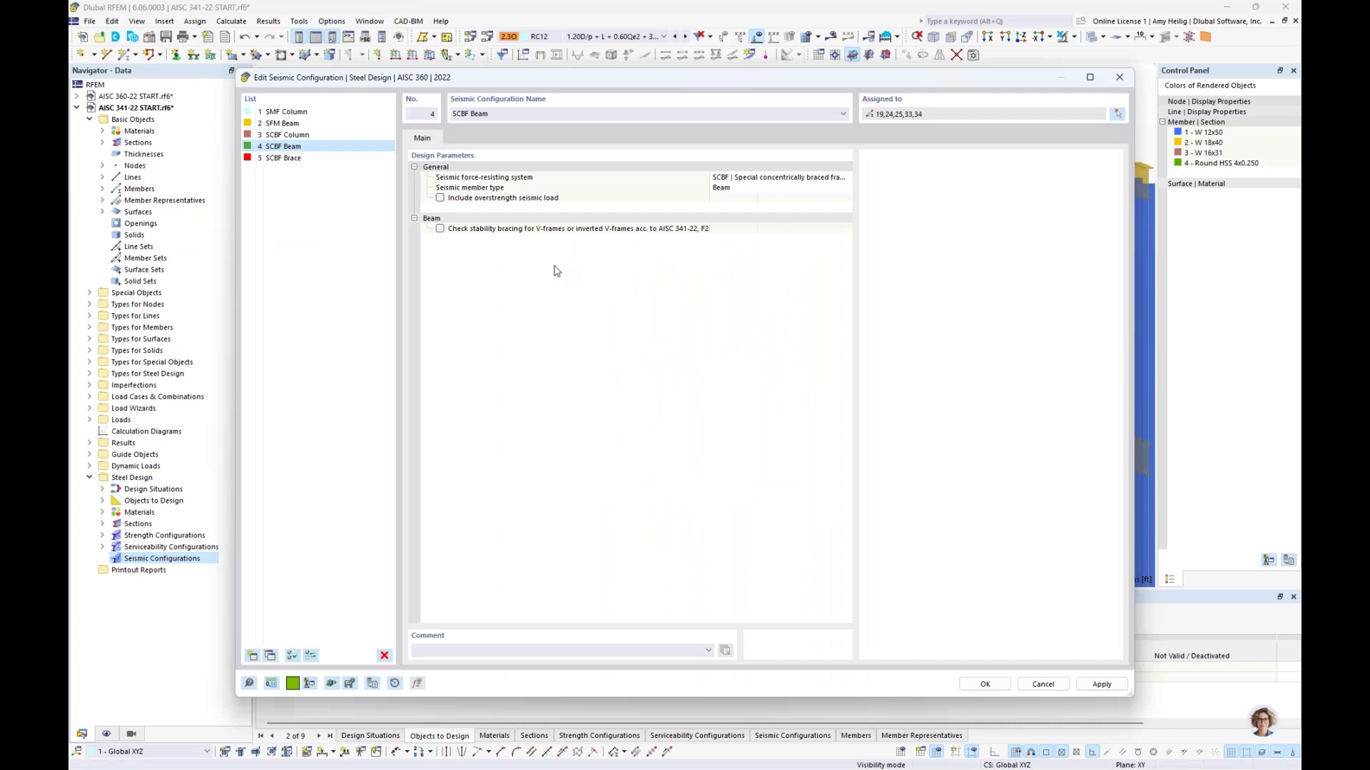
Review the SCBF Brace, SCBF Column and SFM Beam entries, and accept the seismic configurations
left_click(305, 158)
left_click(307, 136)
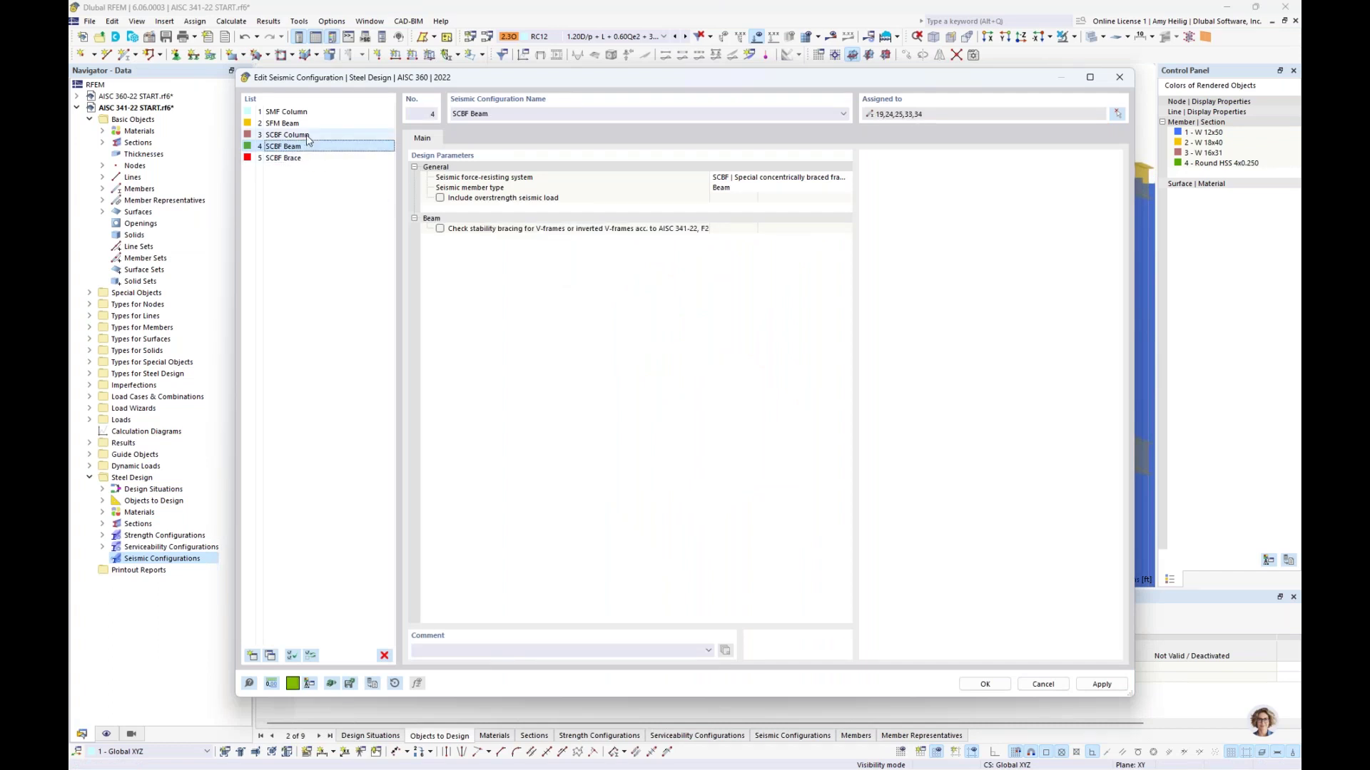
left_click(308, 125)
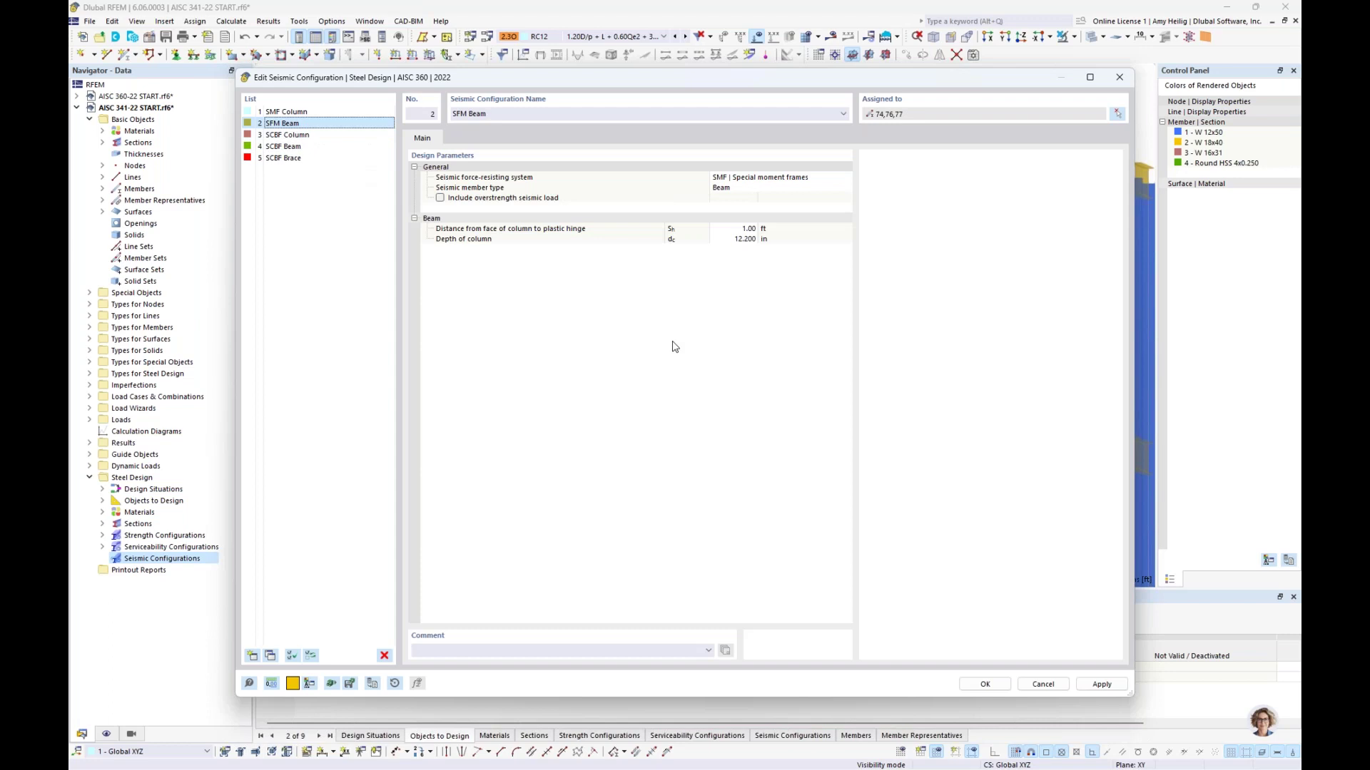
left_click(985, 685)
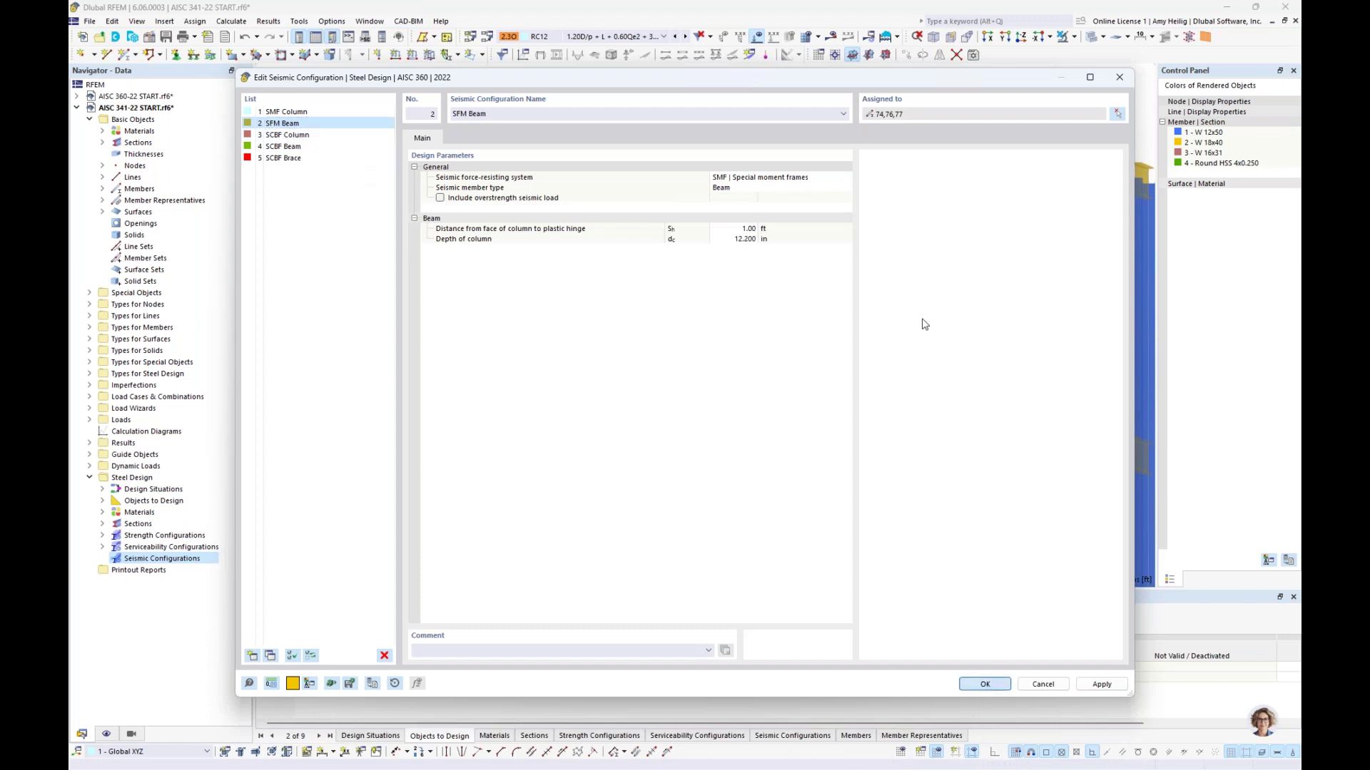
Examine which members of the 3D model each of the five seismic configurations is assigned to, one configuration at a time
left_click(106, 735)
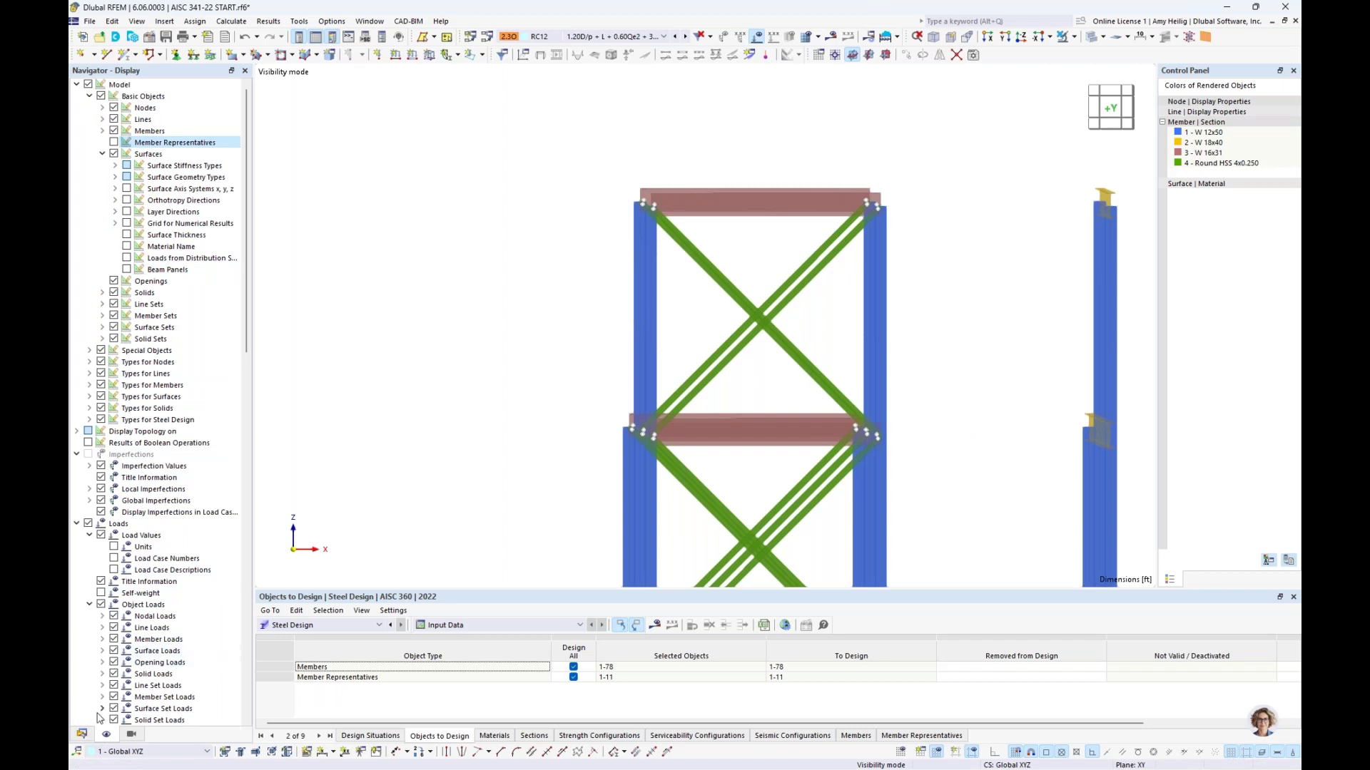
left_click(81, 734)
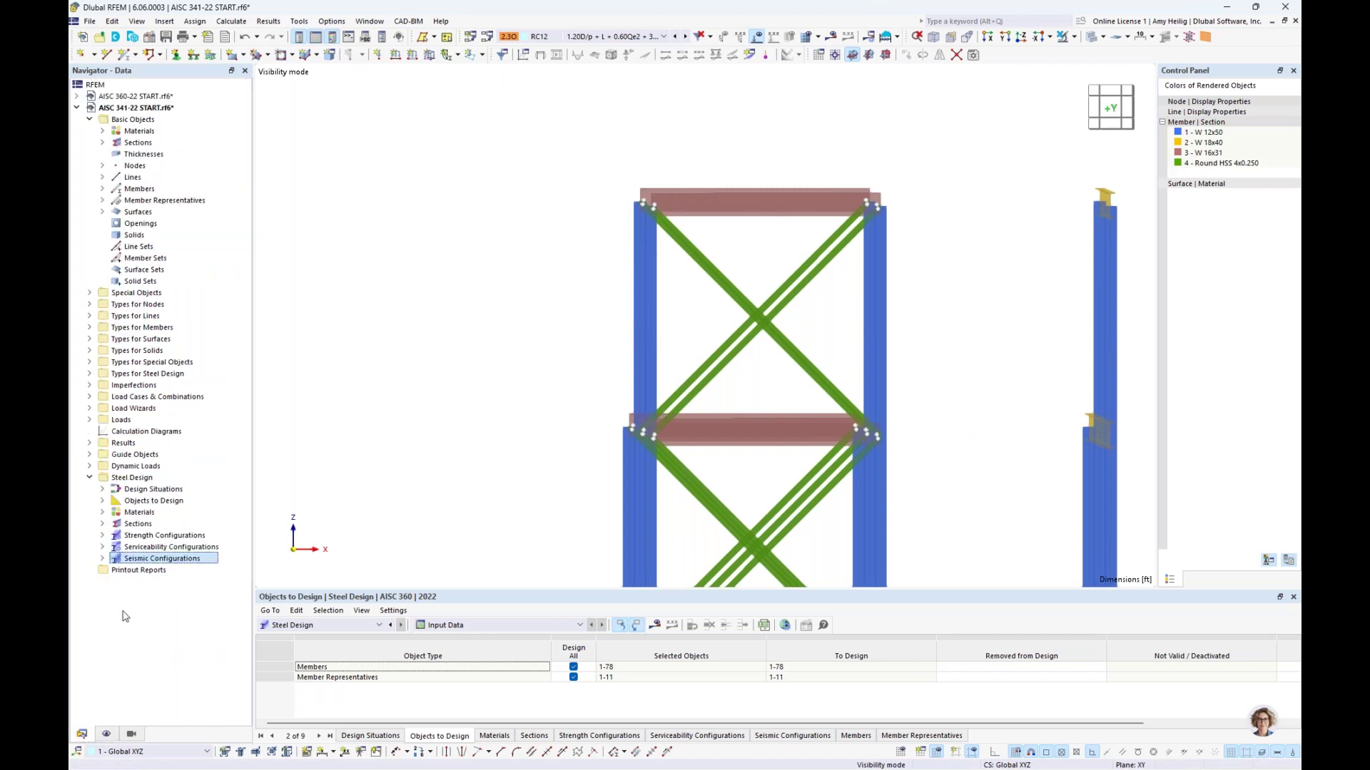
left_click(102, 558)
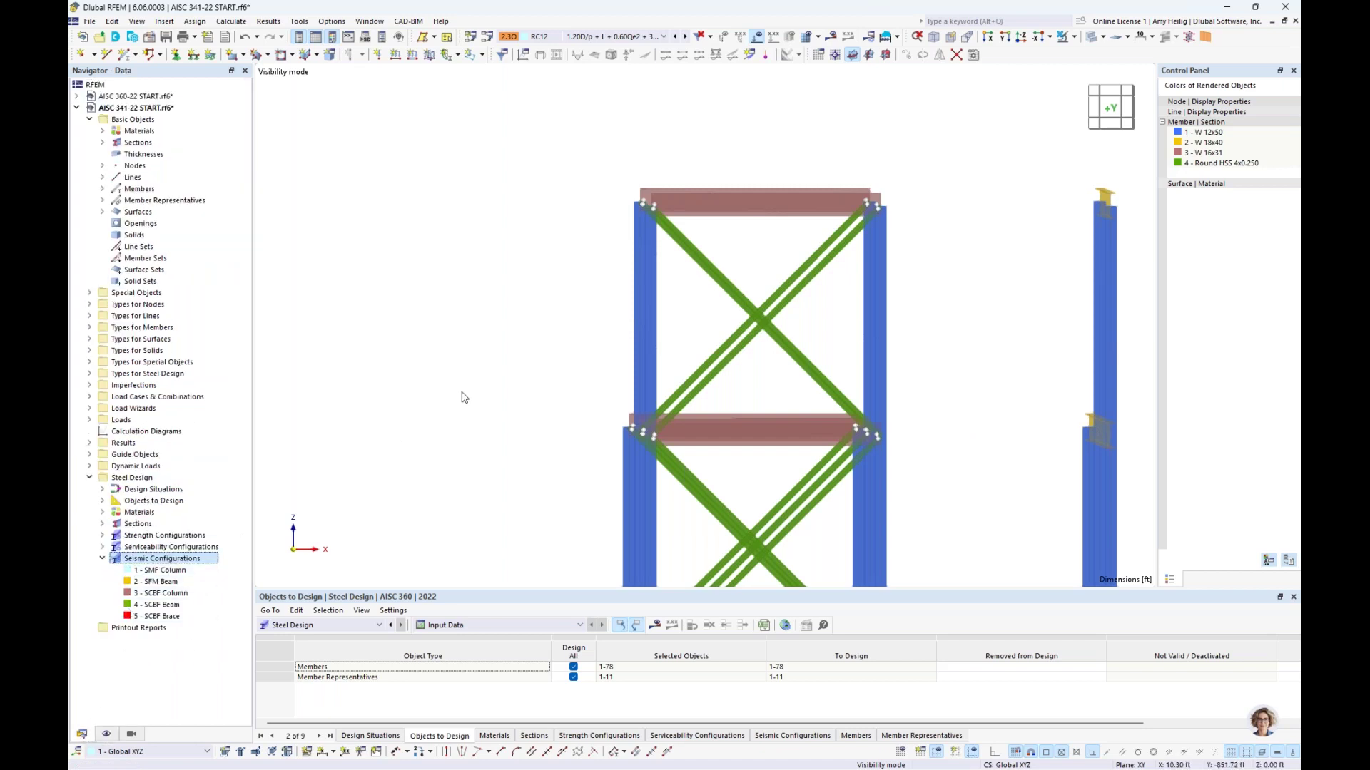
scroll(528, 351, "down", 3)
middle_click_drag(532, 352, 443, 395, "ctrl")
scroll(443, 395, "down", 1)
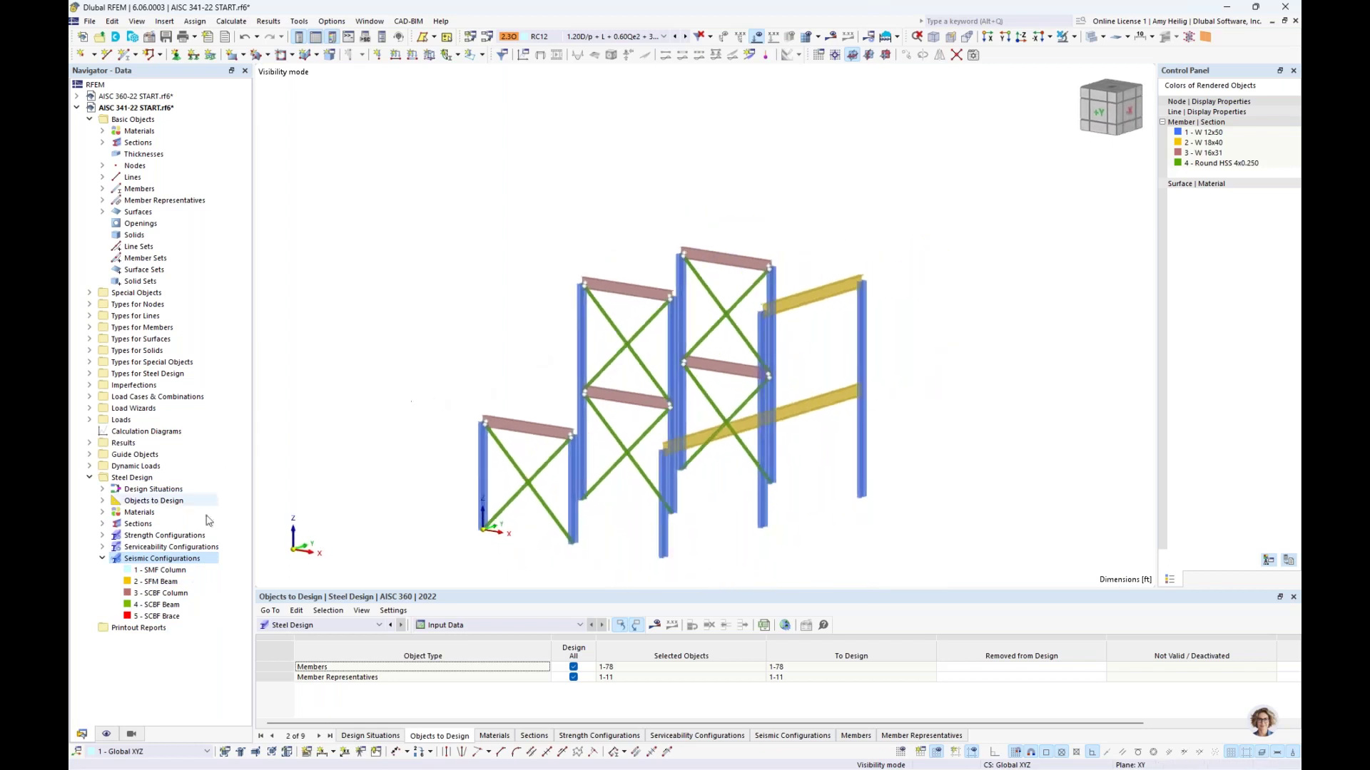
left_click(173, 572)
mouse_move(417, 318)
middle_mouse_down("ctrl")
mouse_move(451, 314)
mouse_move(434, 336)
middle_mouse_up("ctrl")
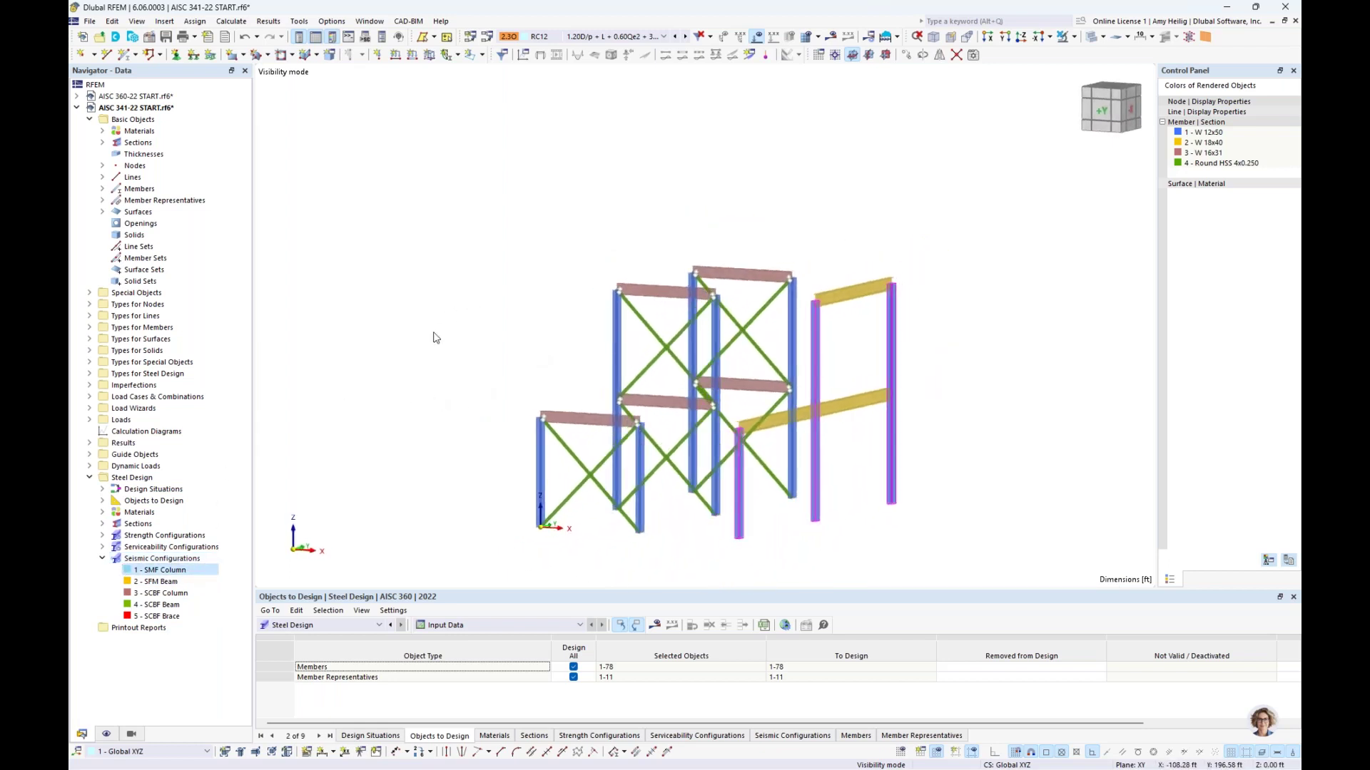
left_click(164, 582)
left_click(162, 595)
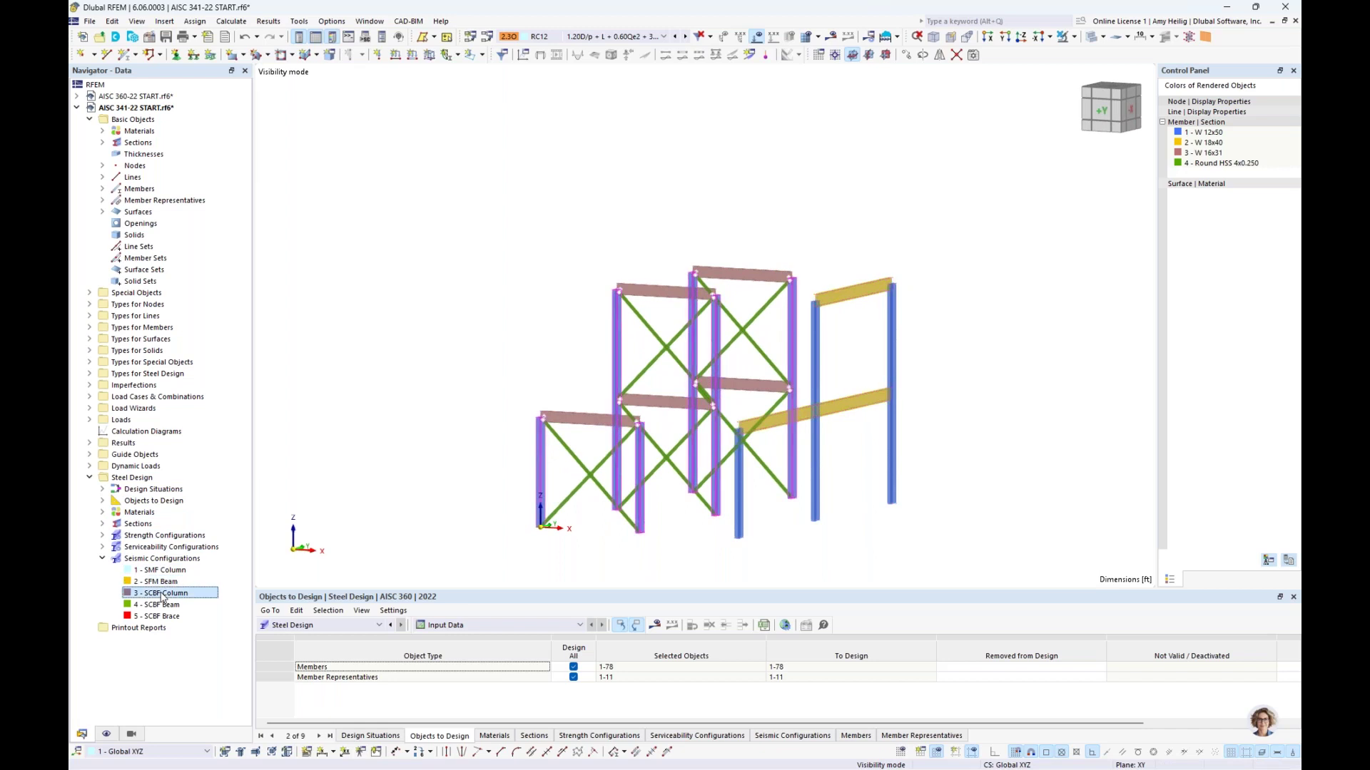
left_click(163, 607)
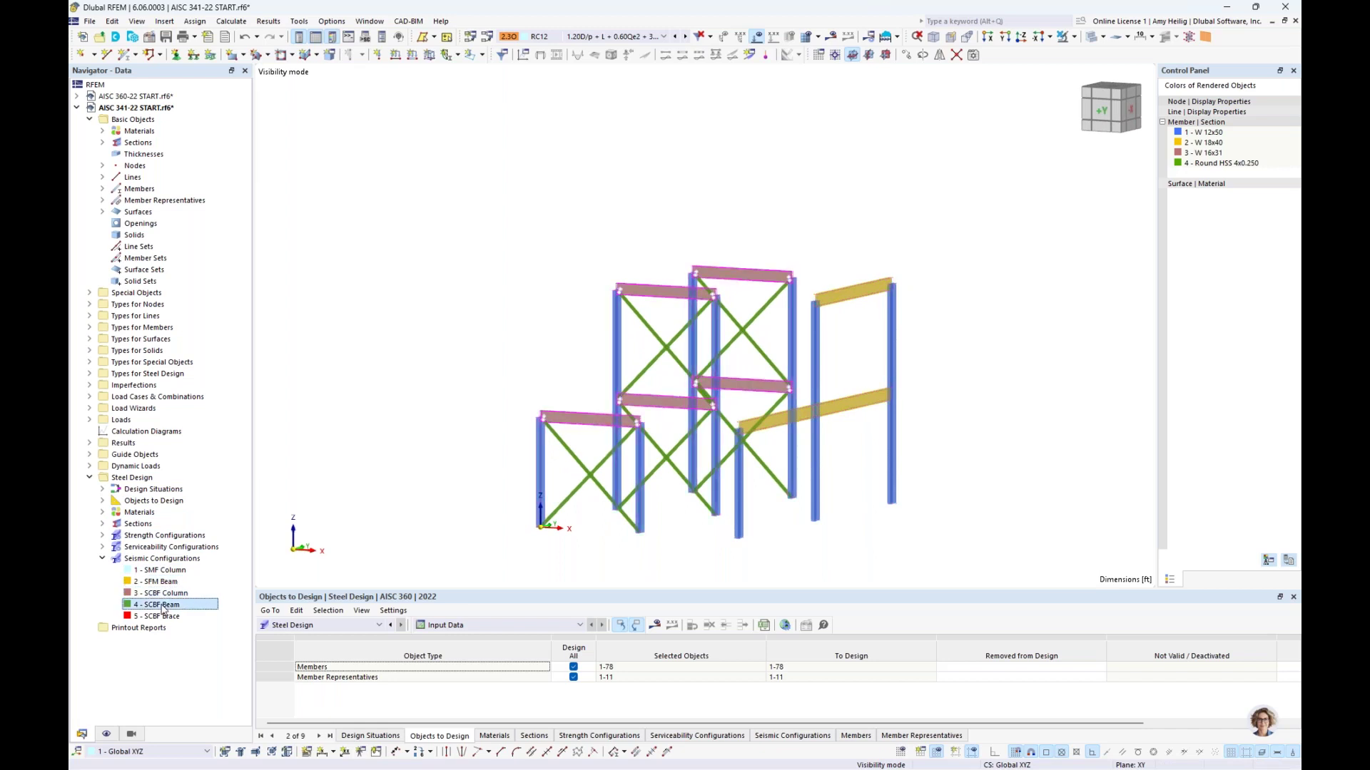
left_click(159, 618)
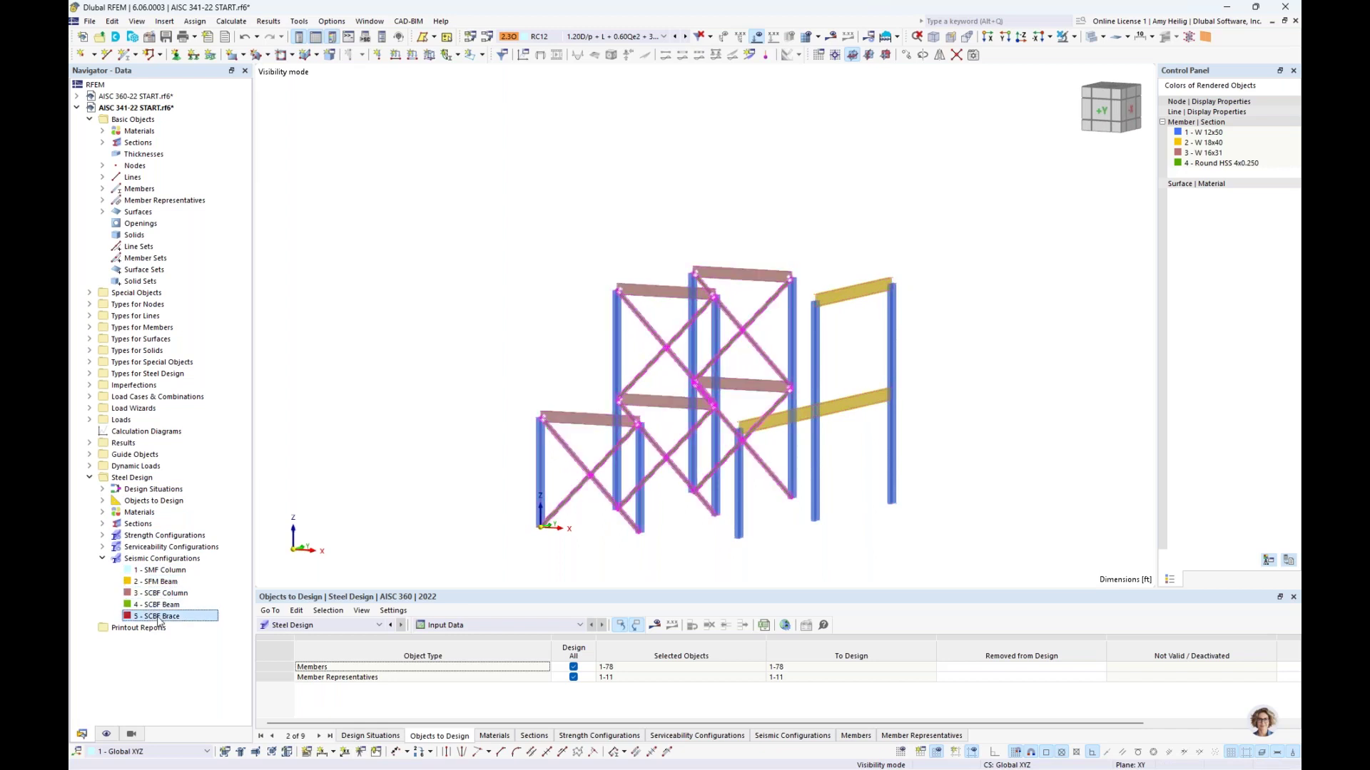
left_click(497, 448)
Enlarge the table area and examine the steel design situations, in particular DS5 to DS7
scroll(500, 439, "up", 3)
middle_click_drag(500, 428, 388, 376)
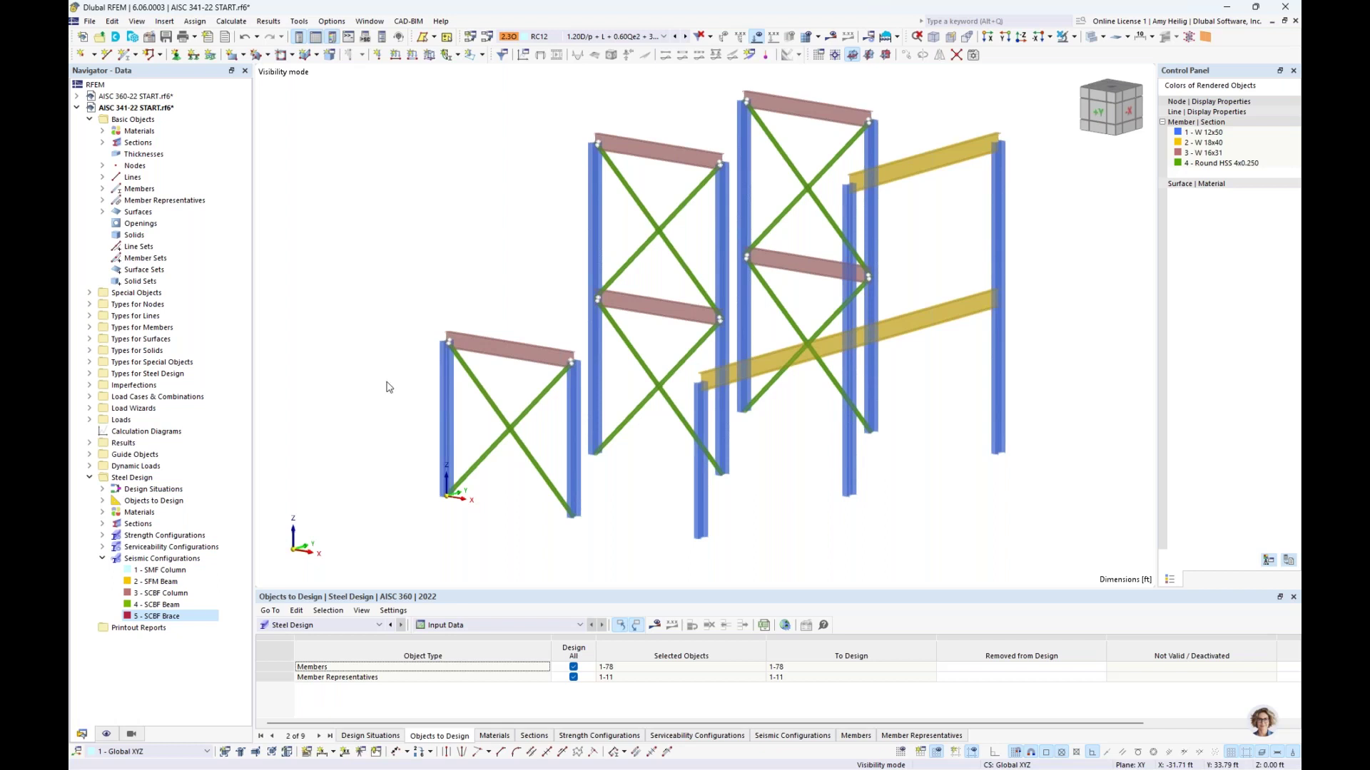
left_click_drag(365, 591, 378, 471)
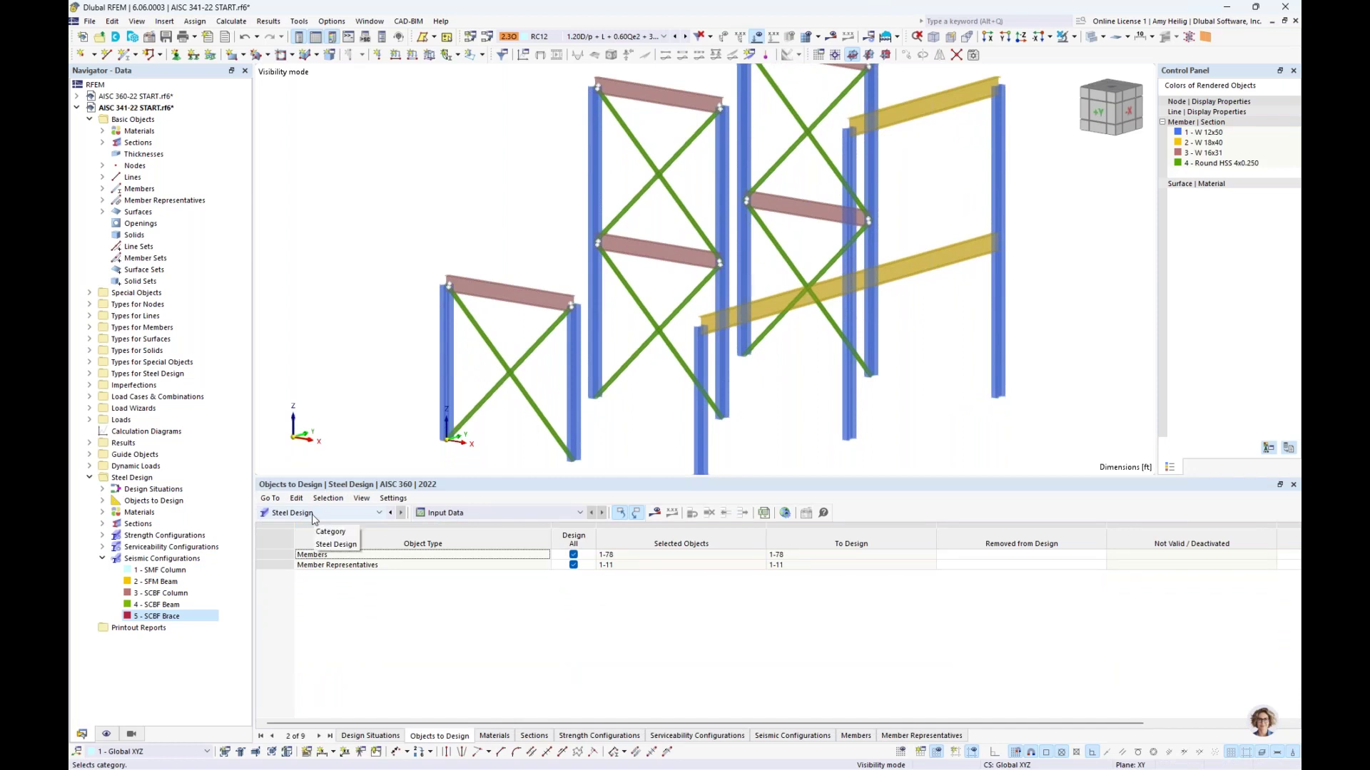
left_click(364, 740)
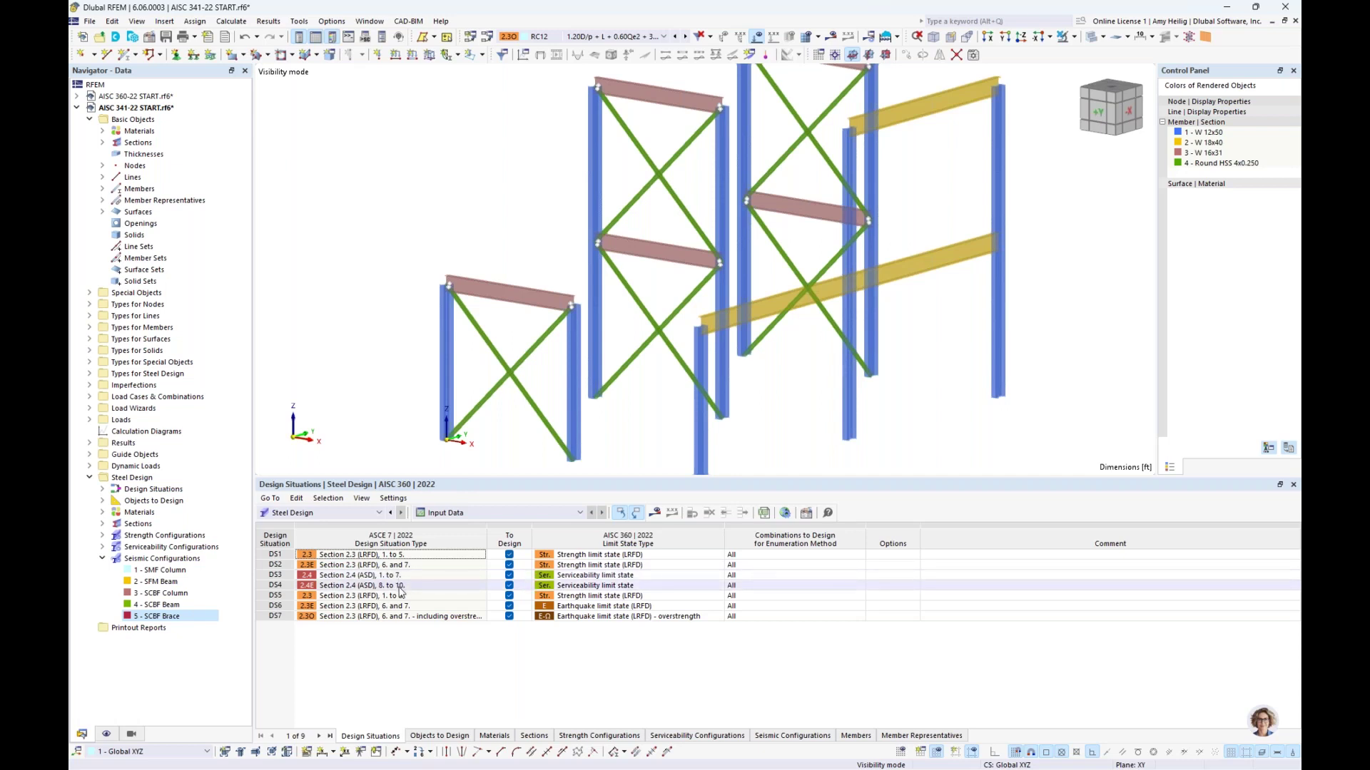
left_click_drag(426, 597, 428, 618)
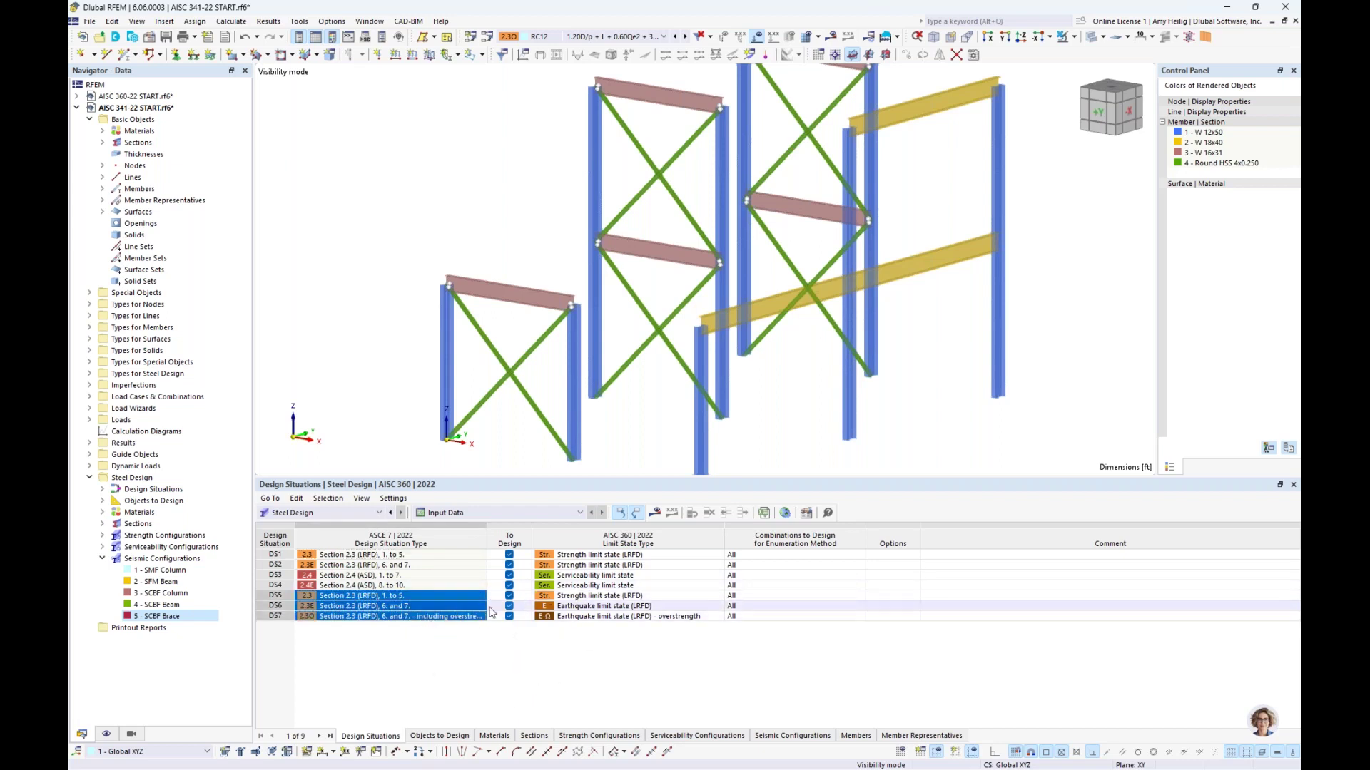
left_click(587, 661)
Set the limit state type of DS5 to Earthquake limit state (LRFD) and of DS7 to Earthquake limit state (LRFD) - overstrength
left_click(617, 597)
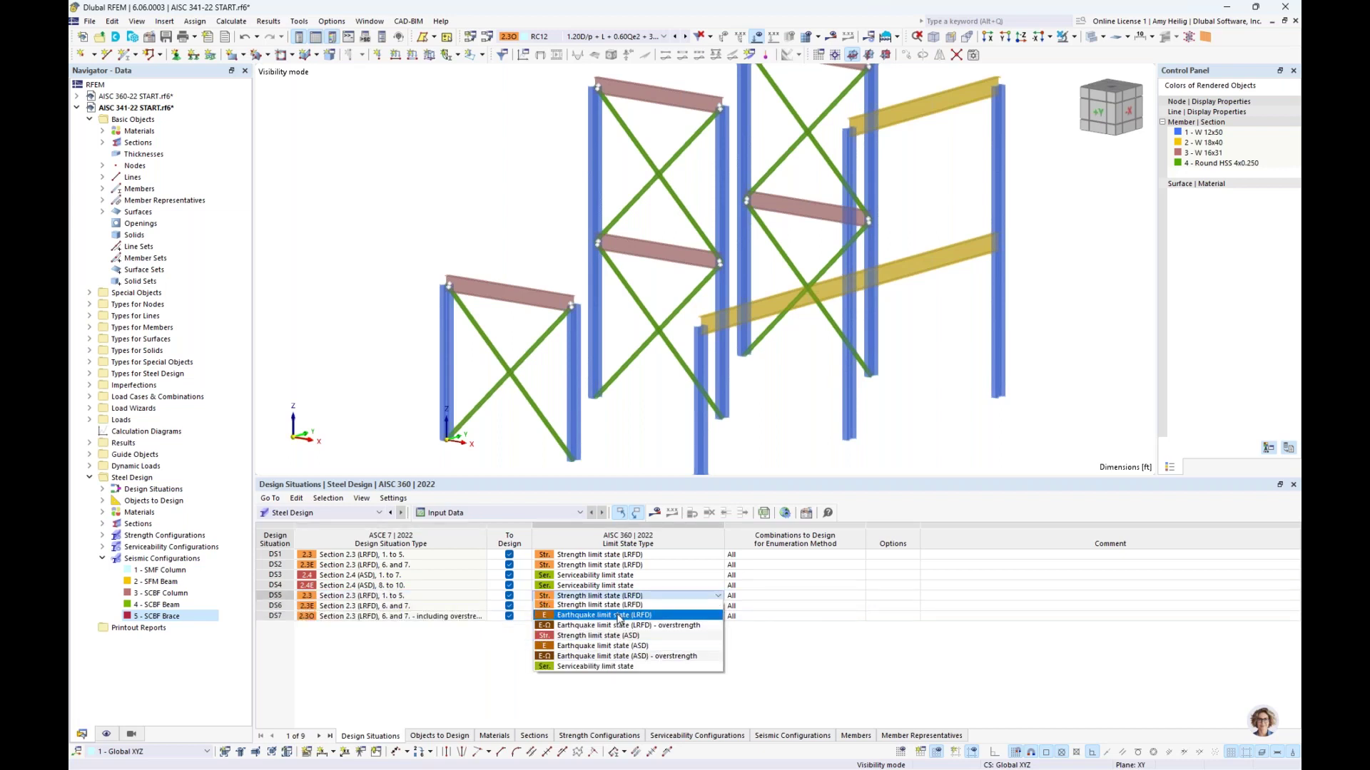
left_click(619, 618)
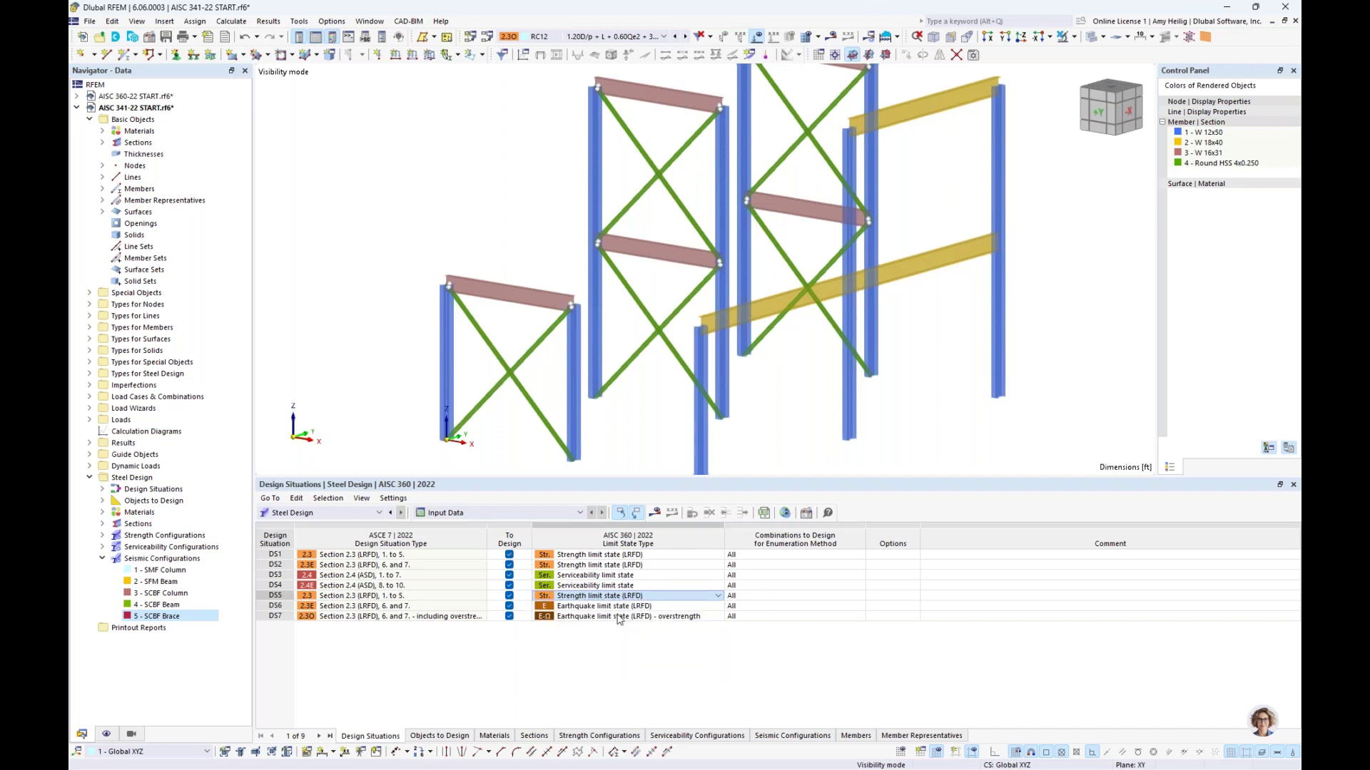
left_click(622, 610)
left_click(623, 611)
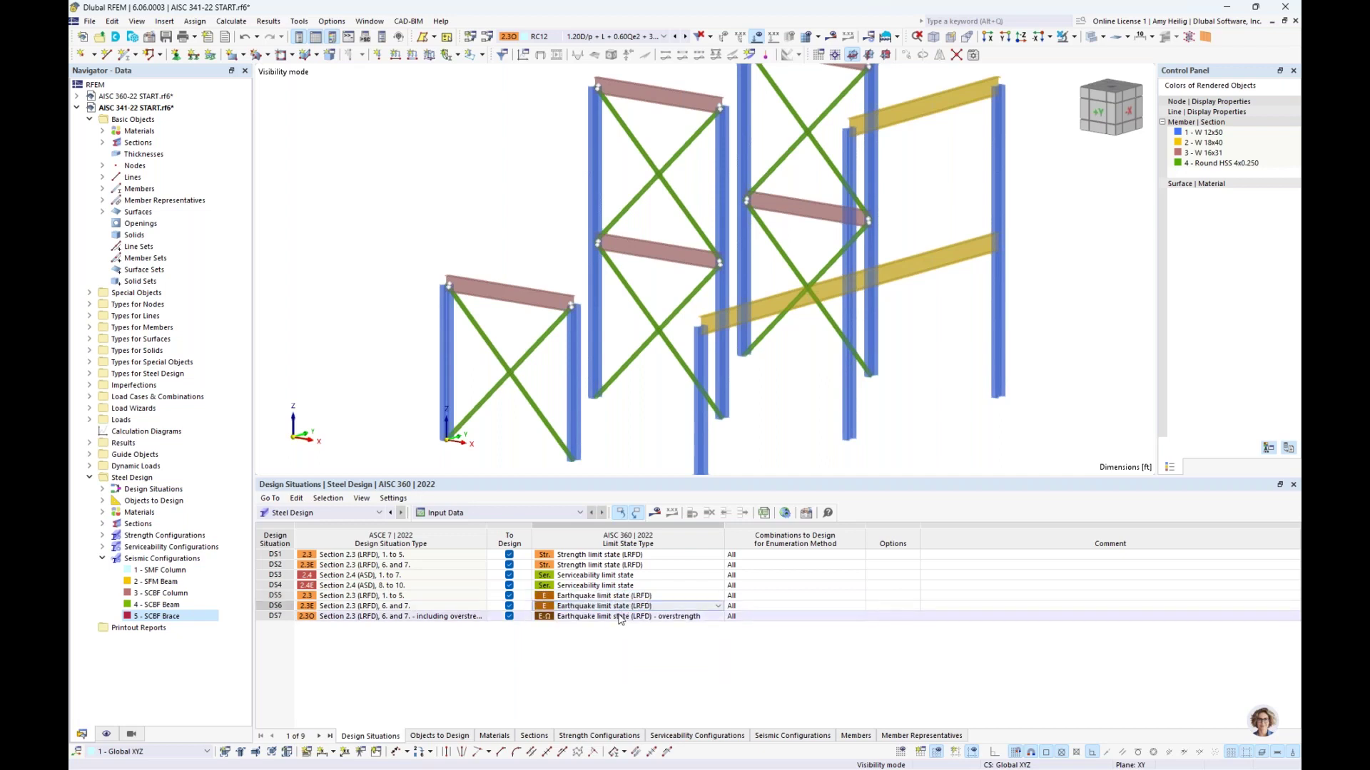
left_click(619, 618)
left_click(619, 618)
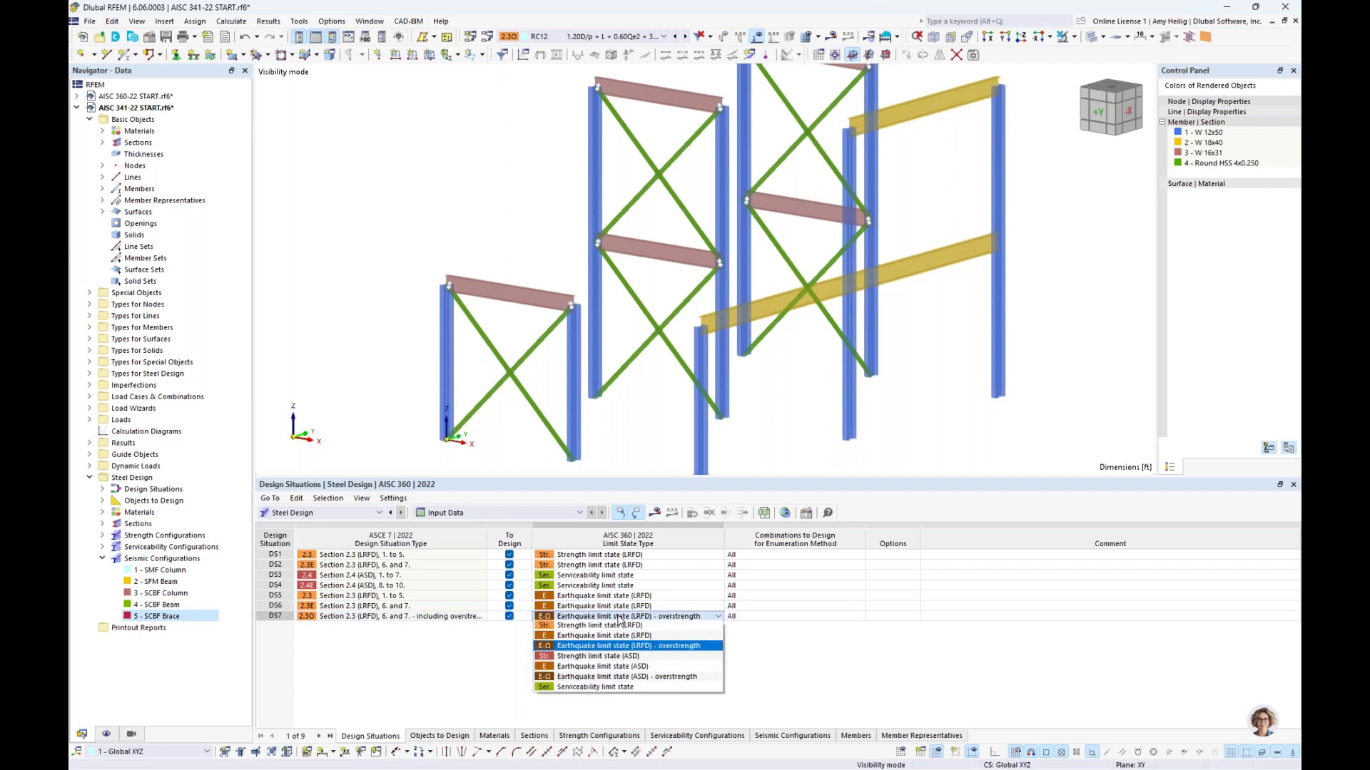
left_click(646, 647)
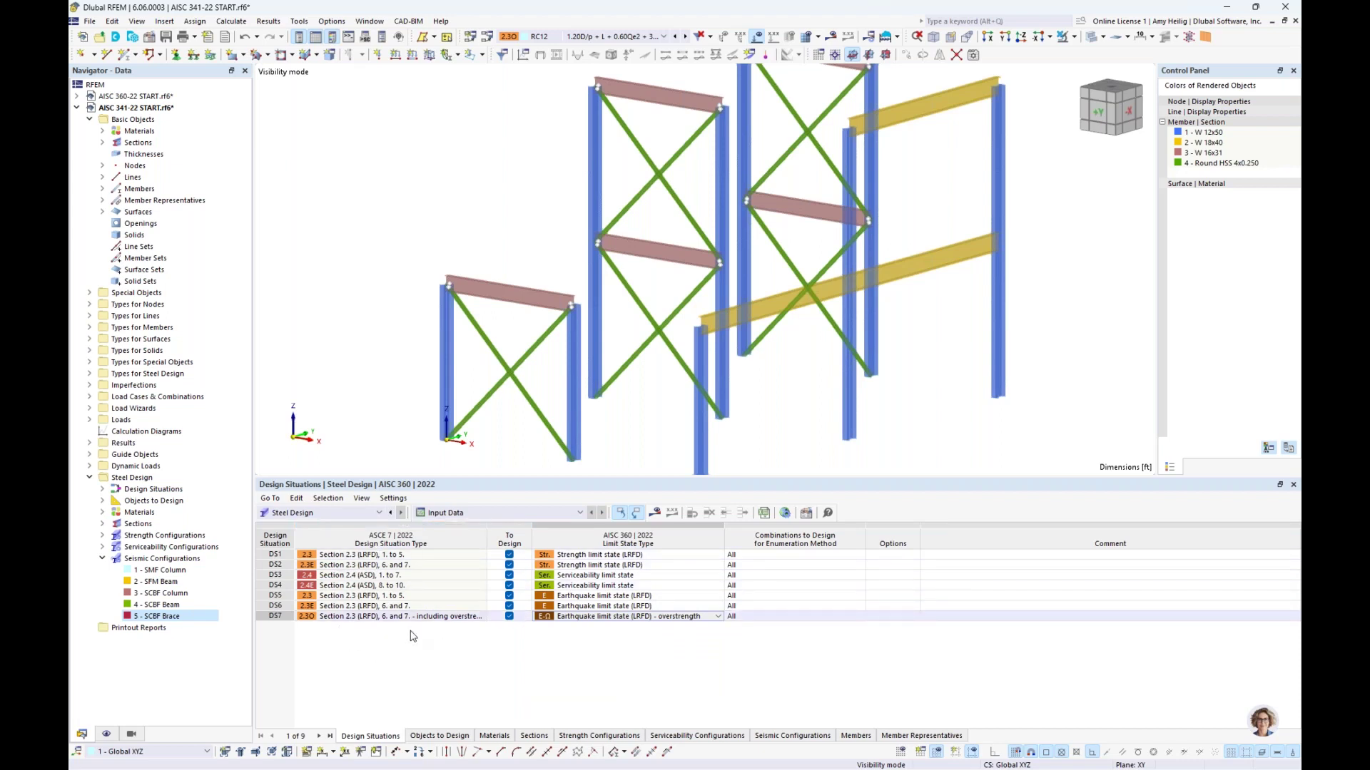
Turn off designing all objects for both members and member representatives in the steel design's objects to design
left_click(450, 736)
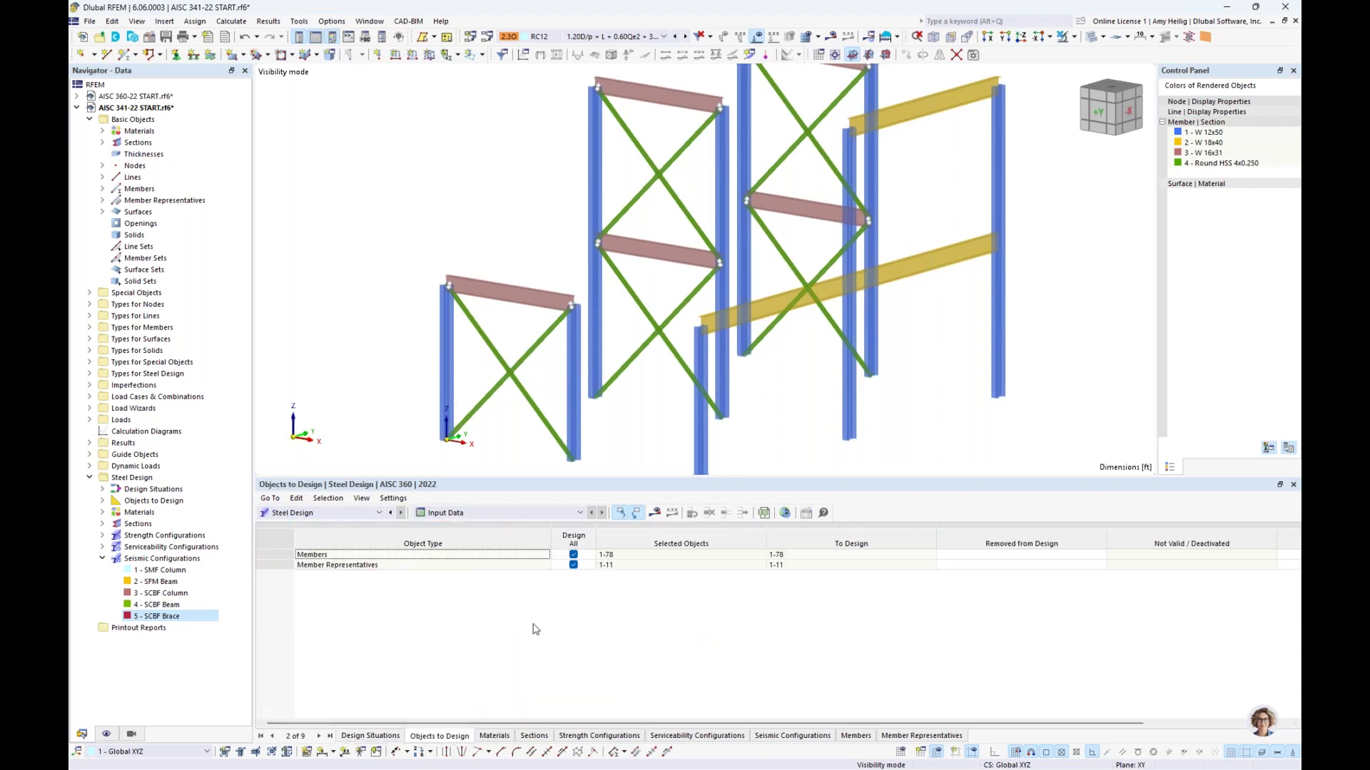
scroll(713, 433, "down", 1)
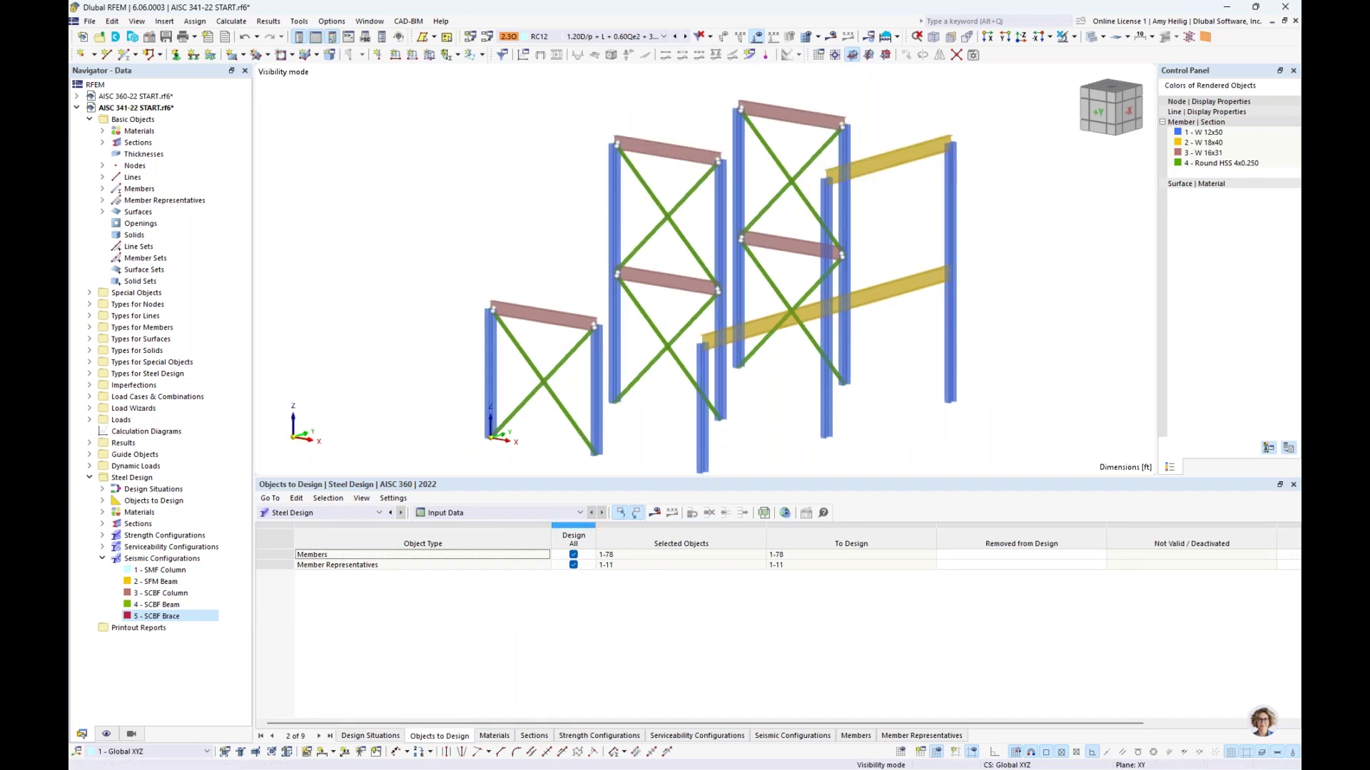
left_click(574, 556)
left_click(574, 566)
Clear the list of members to design and reselect the displayed frames' members 1,3,6,8-17,19,24,25,33,34,36-45,47,49,52,73-78
left_click(733, 558)
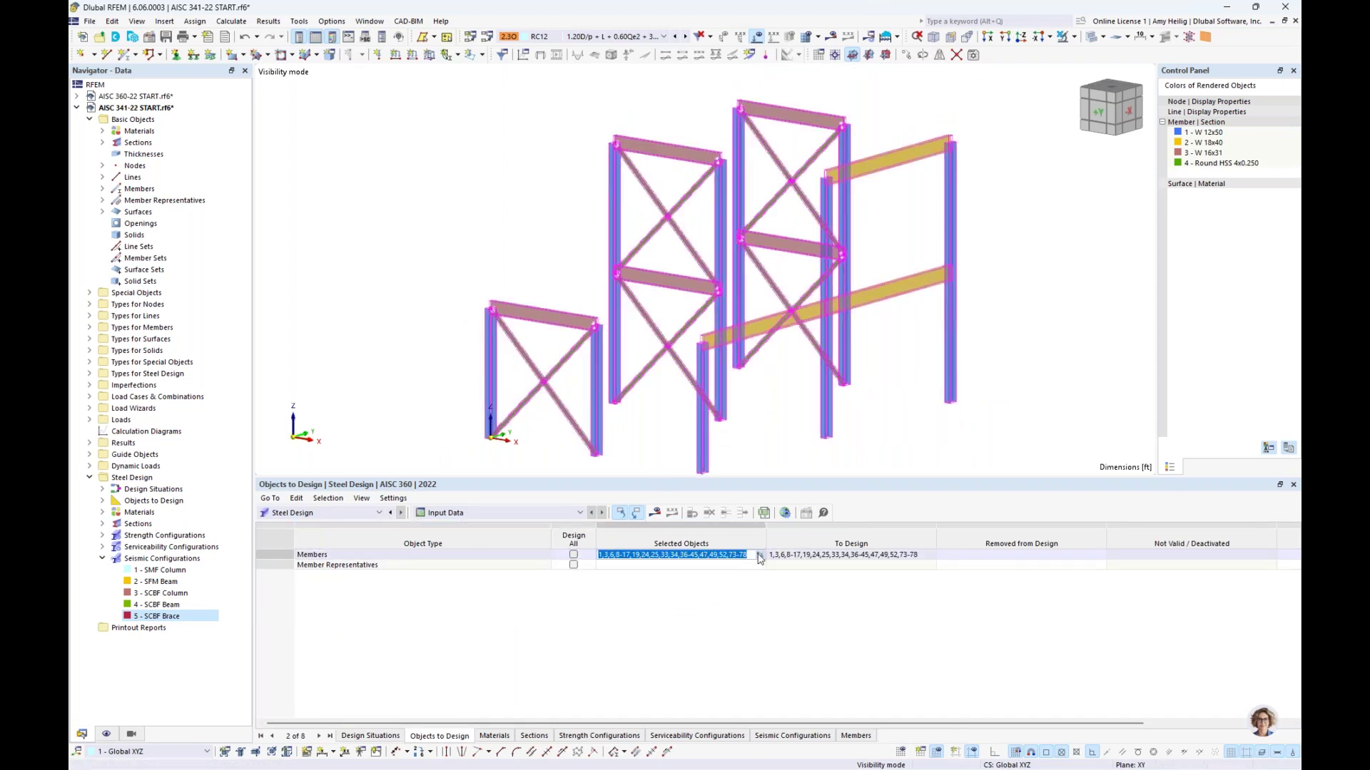
left_click(759, 555)
left_click(333, 160)
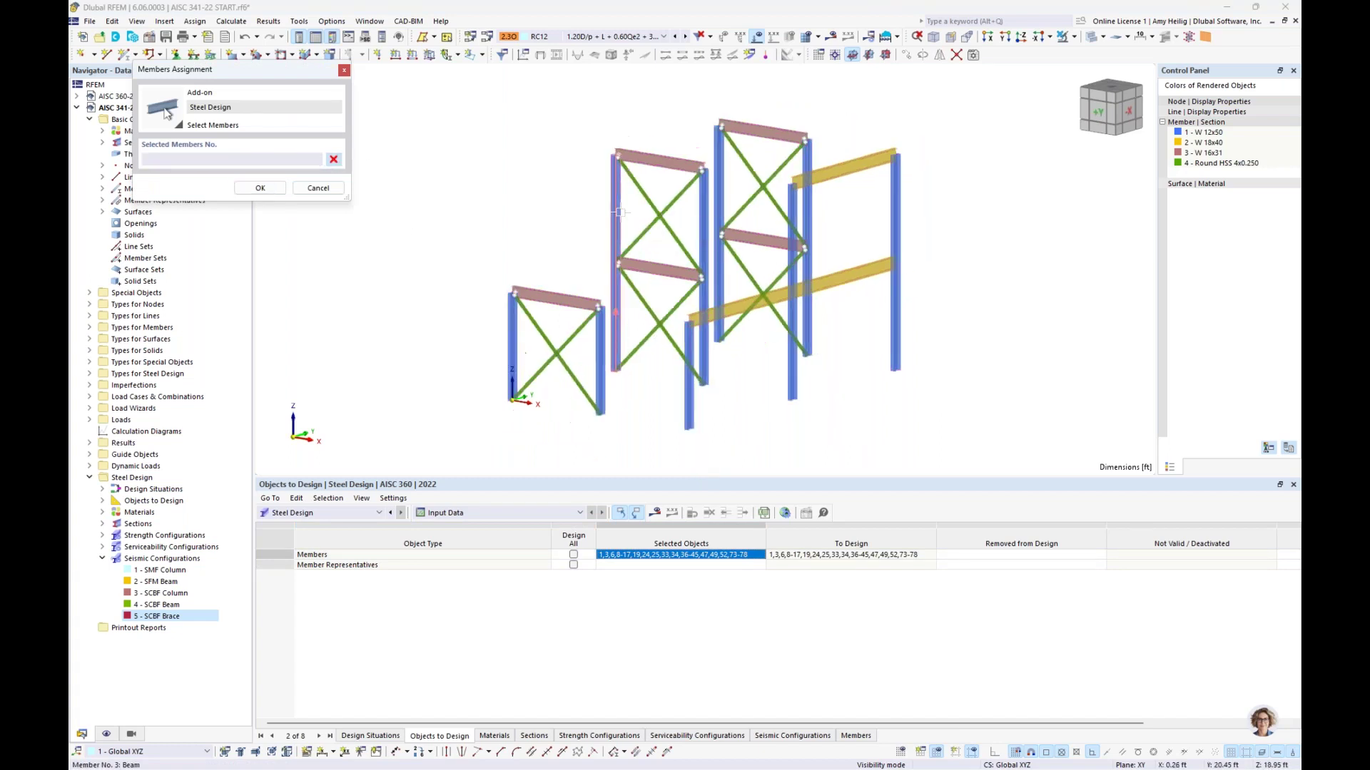
left_click_drag(468, 96, 461, 93)
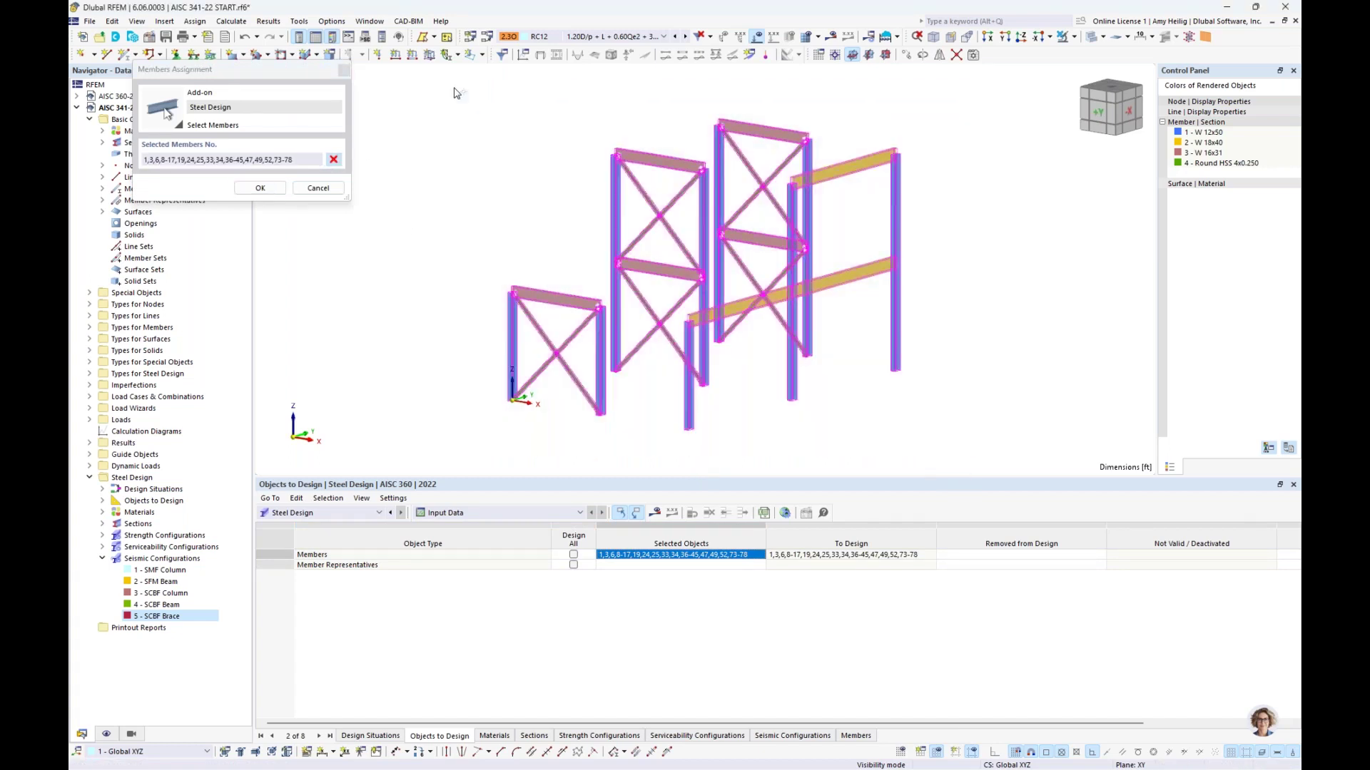
left_click(270, 189)
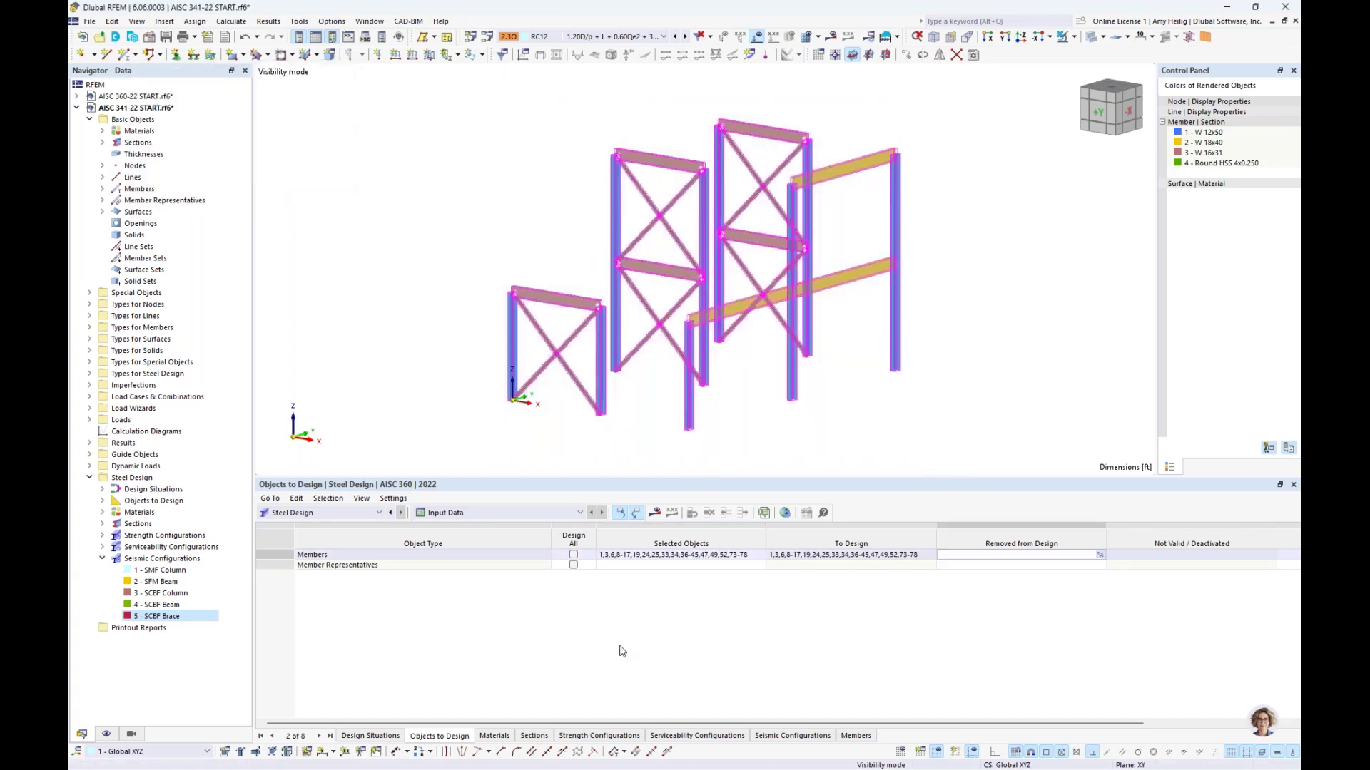
left_click(655, 515)
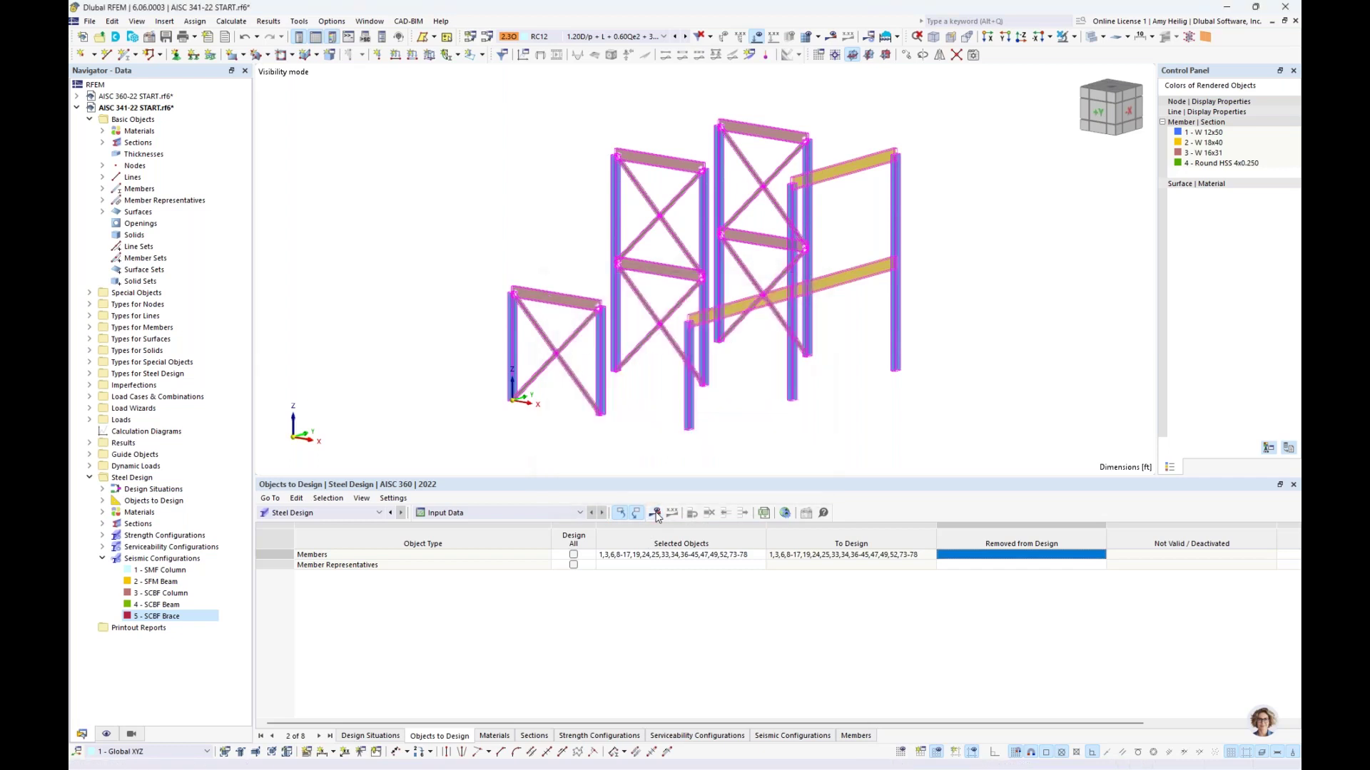
key("super+Tab")
left_click(669, 335)
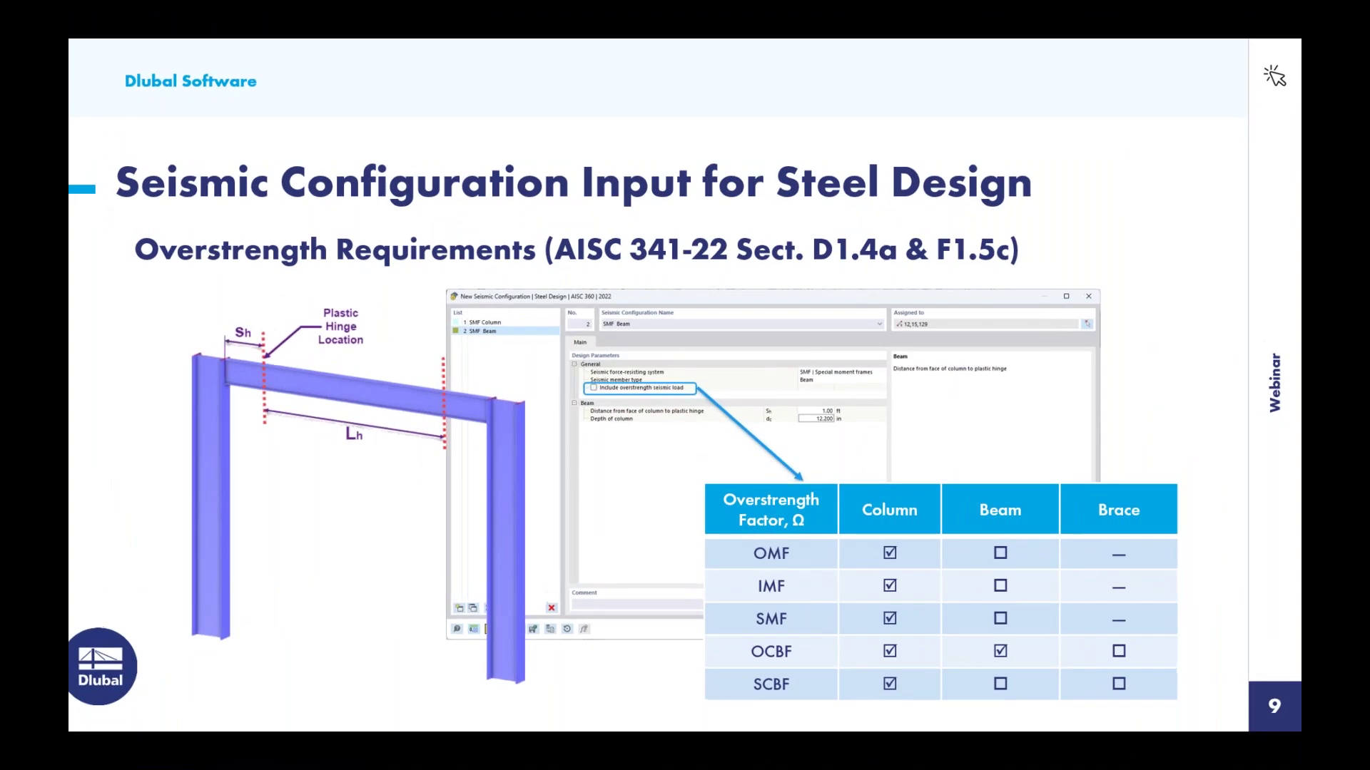
key("Right")
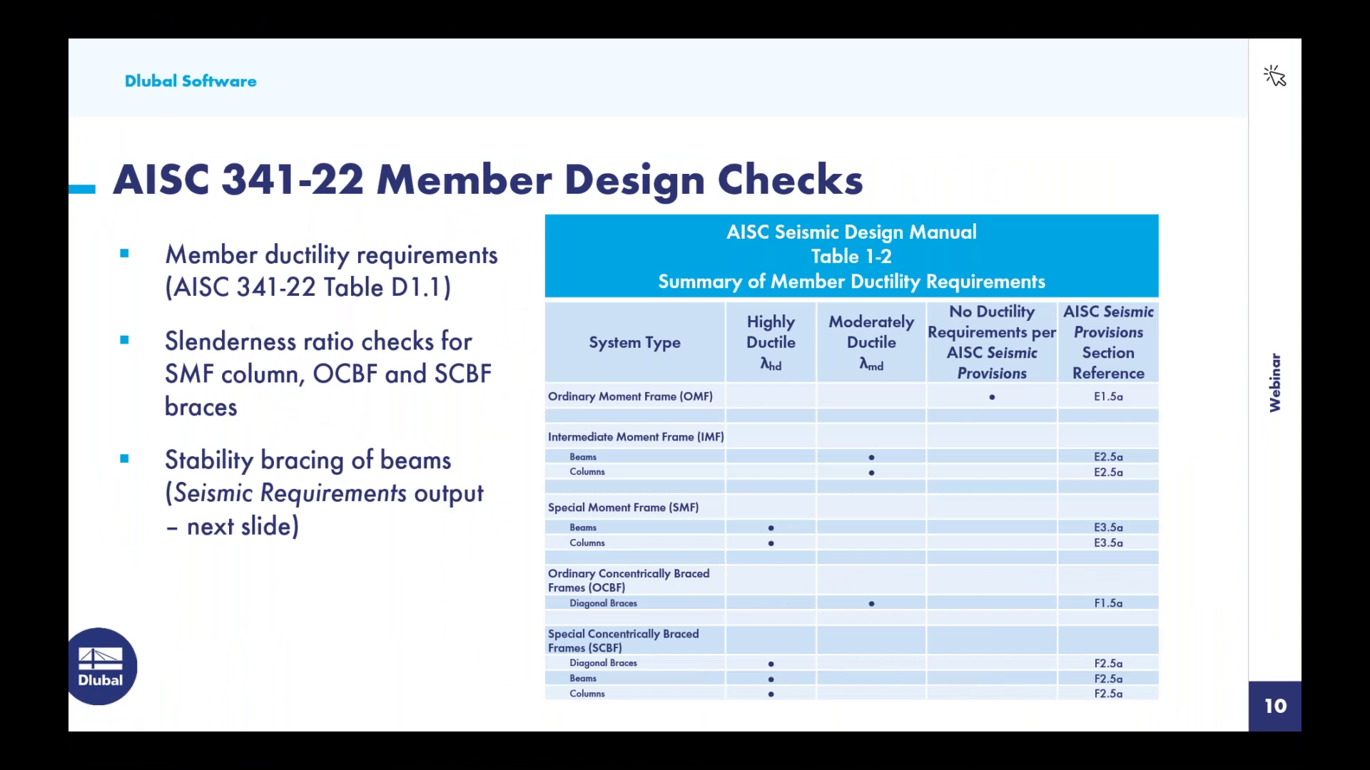